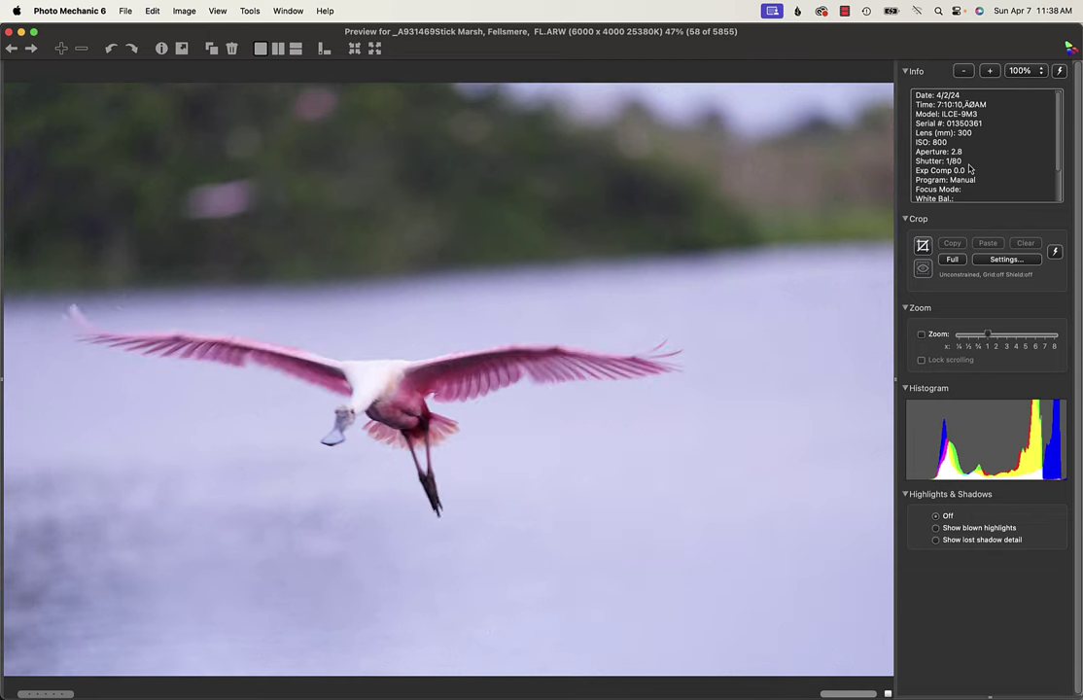
# Step: Review the first spoonbill flight burst frame by frame, advancing from _A931469 to _A931503
pyautogui.press('Right')
pyautogui.press('Right')
pyautogui.press('Right')
pyautogui.press('Right')
pyautogui.press('Right')
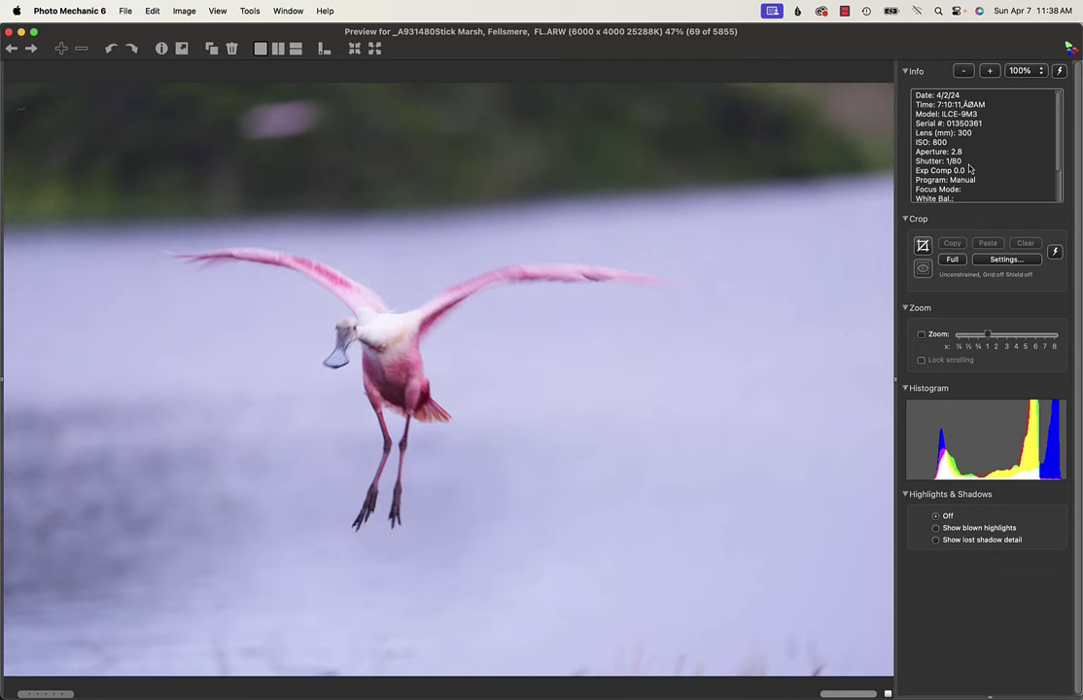
pyautogui.press('Right')
pyautogui.press('Right')
pyautogui.press('Right')
pyautogui.press('Right')
pyautogui.press('Right')
pyautogui.press('Right')
pyautogui.press('Right')
pyautogui.press('Right')
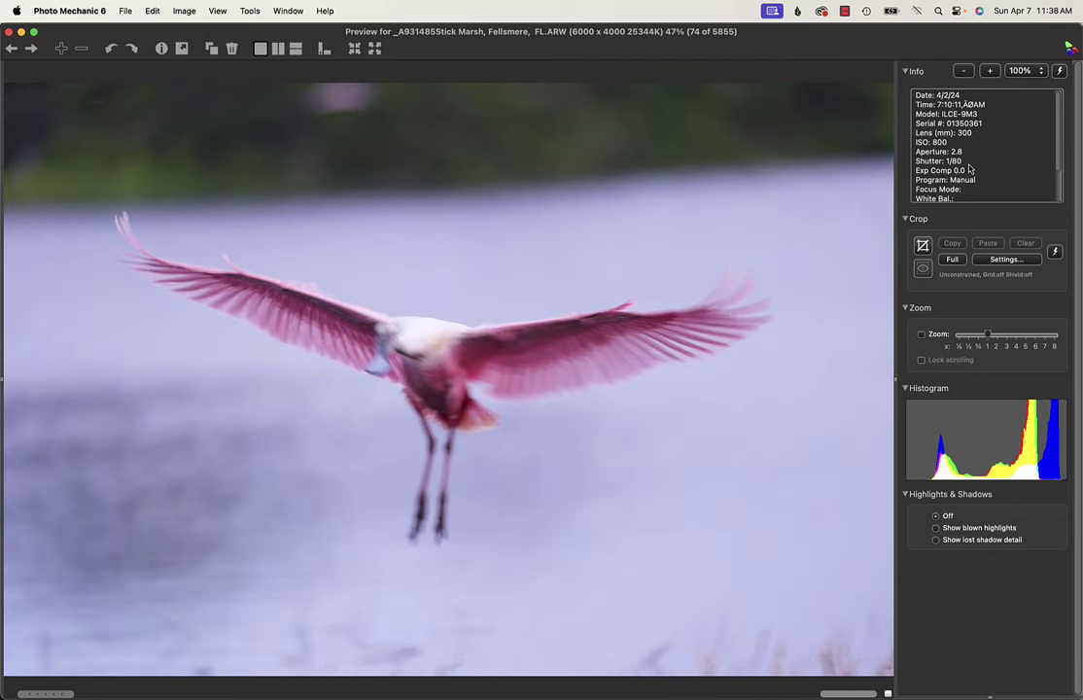
pyautogui.press('Right')
pyautogui.press('Right')
pyautogui.press('Right')
pyautogui.press('Right')
pyautogui.press('Right')
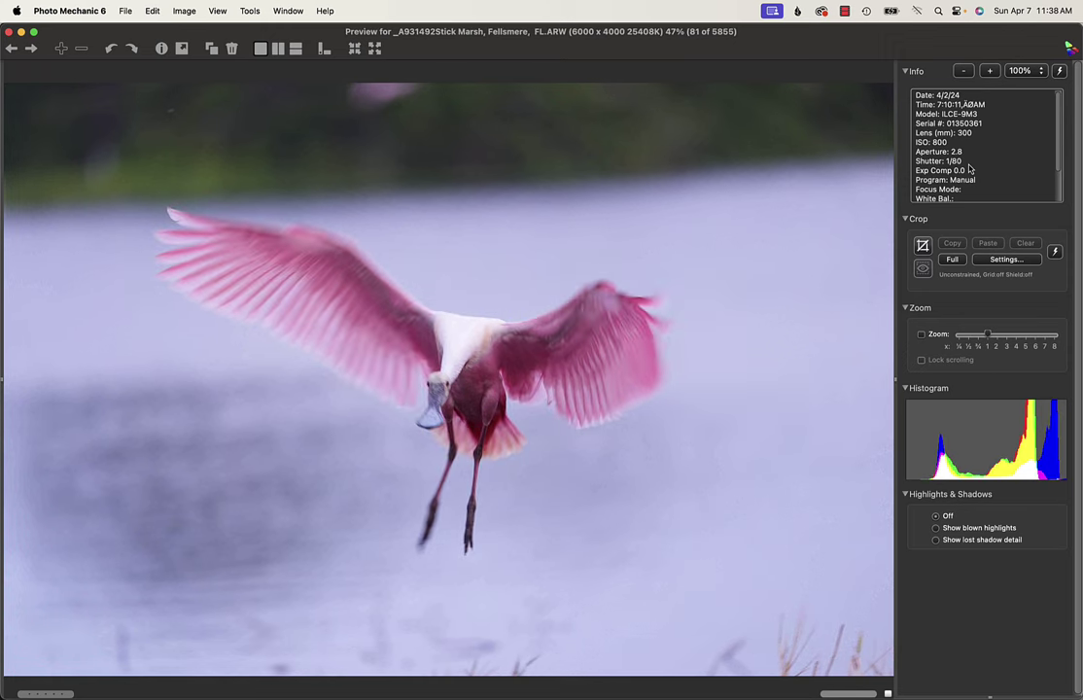
pyautogui.press('Right')
pyautogui.press('Right')
pyautogui.press('Right')
pyautogui.press('Right')
pyautogui.press('Right')
pyautogui.press('Right')
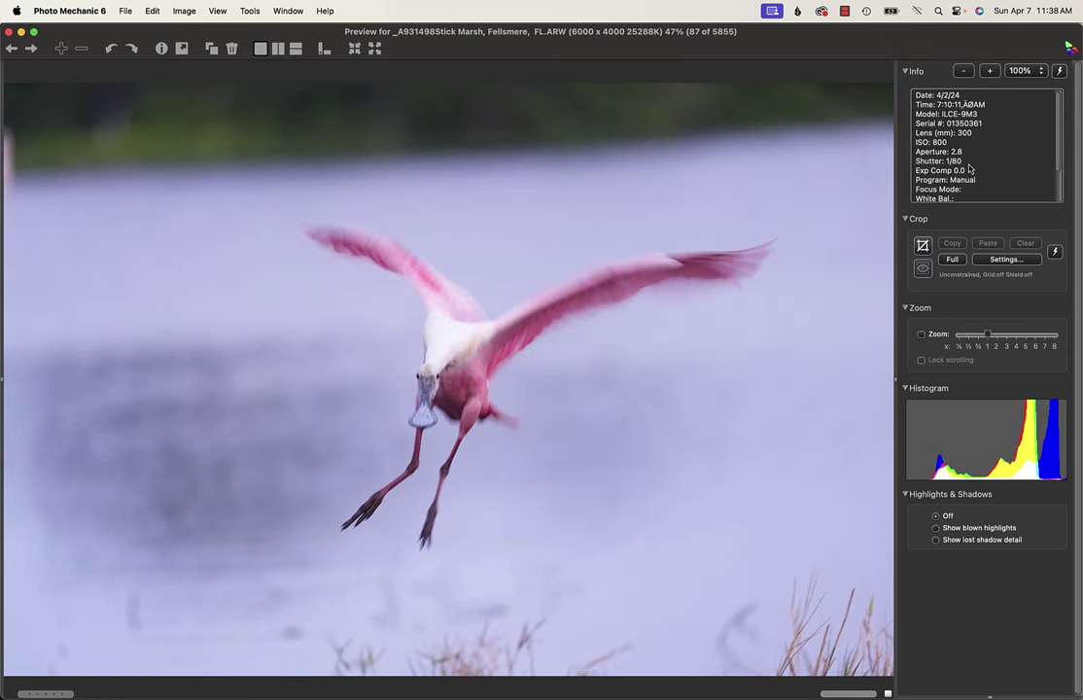
pyautogui.press('Right')
pyautogui.press('Right')
pyautogui.press('Right')
pyautogui.press('Right')
pyautogui.press('Right')
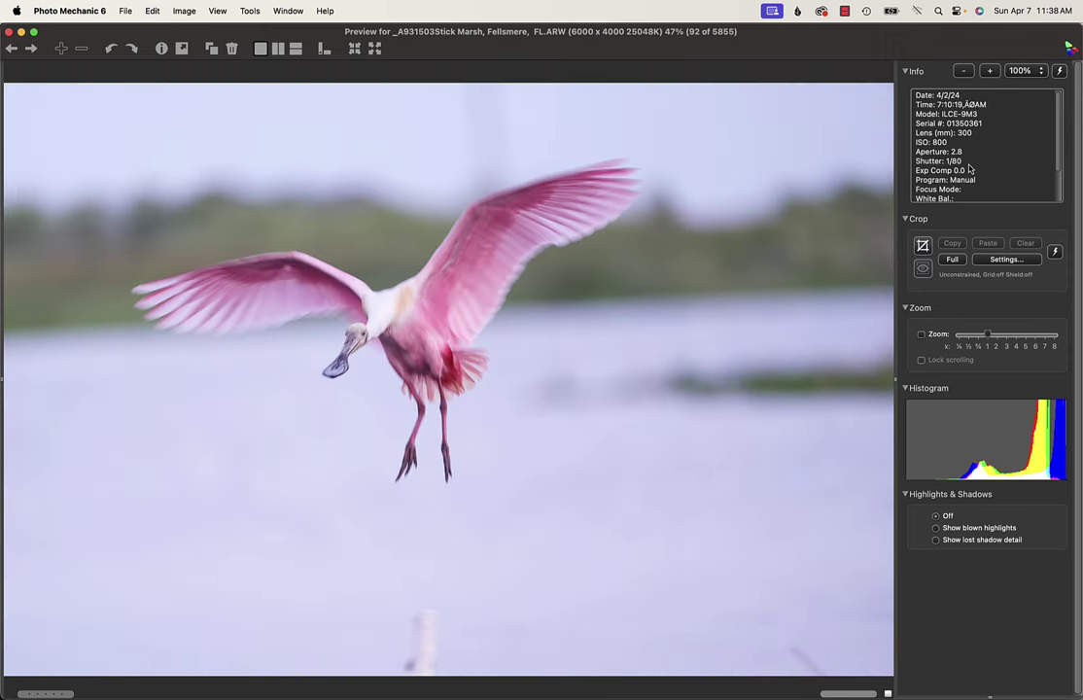
# Step: Review the burst of the spoonbill descending with legs lowered, advancing frame by frame to _A931530
pyautogui.press('Right')
pyautogui.press('Right')
pyautogui.press('Right')
pyautogui.press('Right')
pyautogui.press('Right')
pyautogui.press('Right')
pyautogui.press('Right')
pyautogui.press('Right')
pyautogui.press('Right')
pyautogui.press('Right')
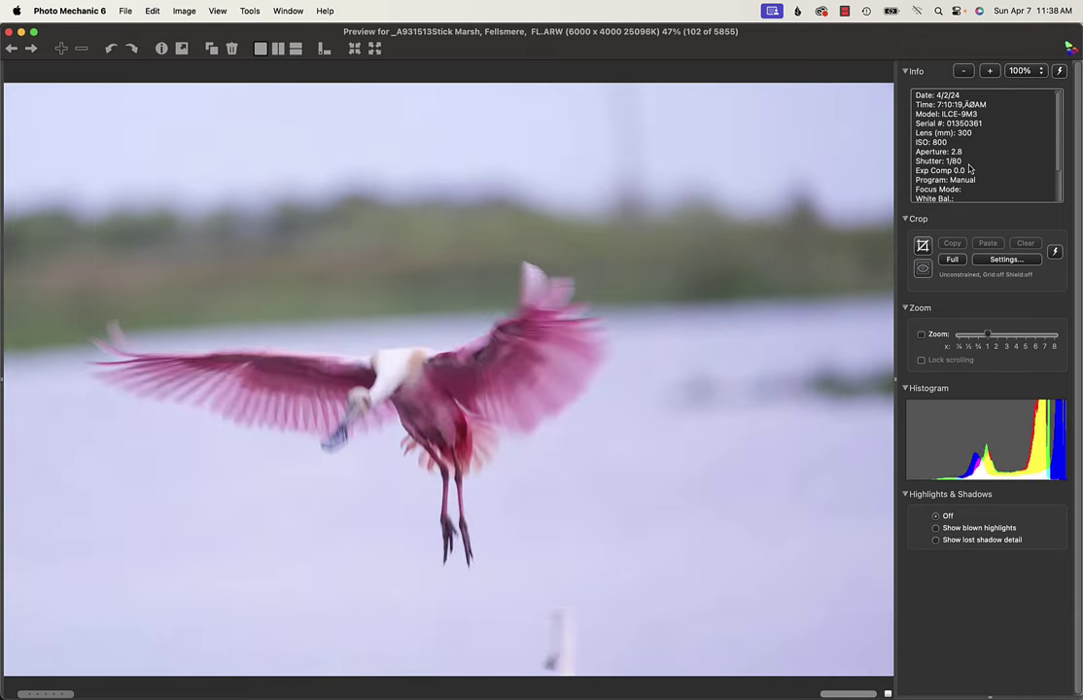
pyautogui.press('Right')
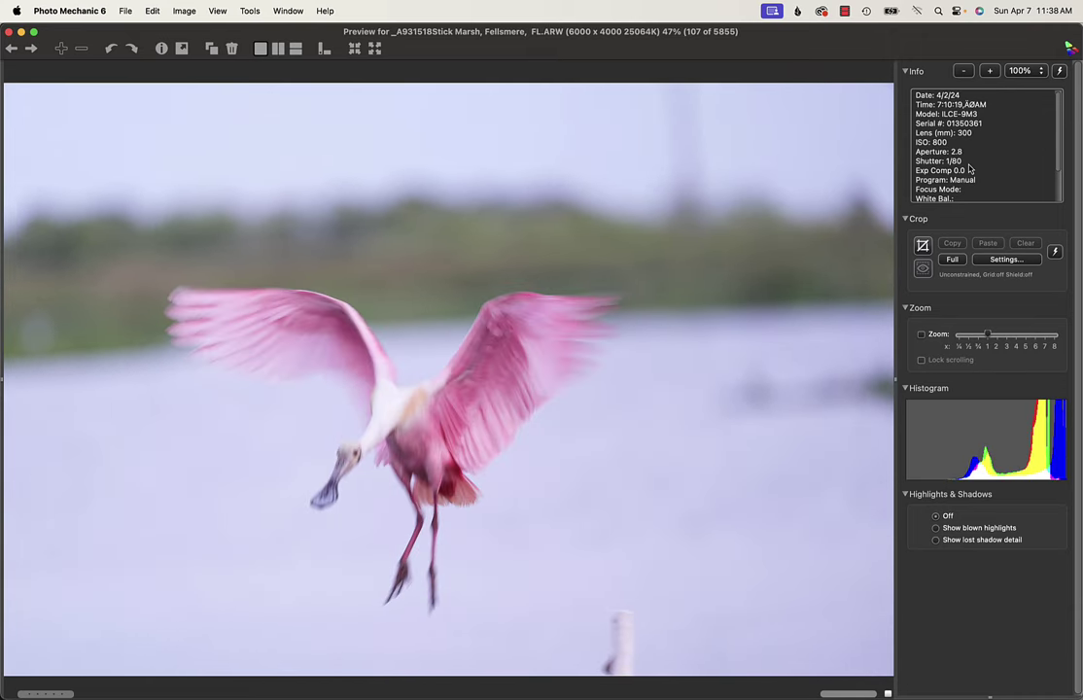
pyautogui.press('Right')
pyautogui.press('Right')
pyautogui.press('Right')
pyautogui.press('Right')
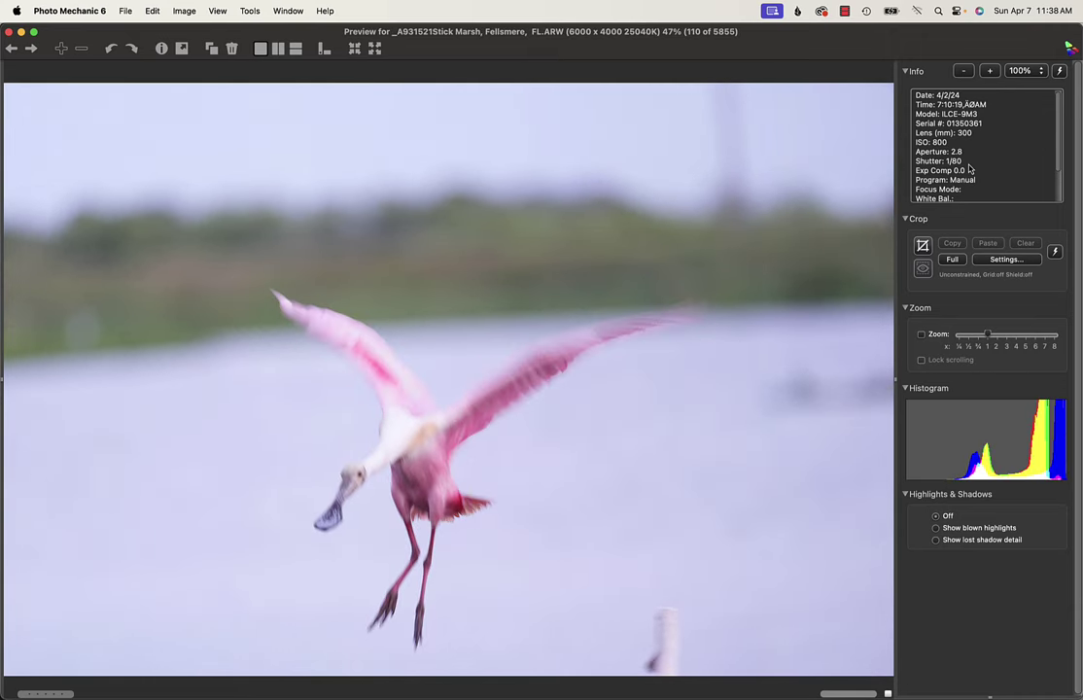
pyautogui.press('Right')
pyautogui.press('Right')
pyautogui.press('Right')
pyautogui.press('Right')
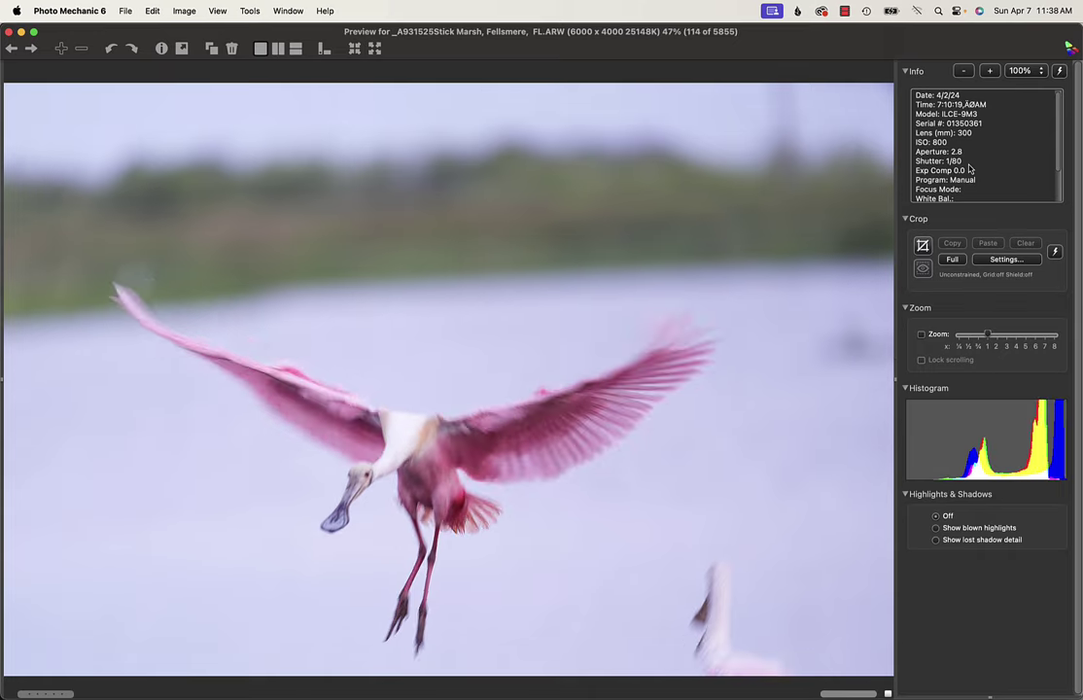
pyautogui.press('Right')
pyautogui.press('Right')
pyautogui.press('Right')
pyautogui.press('Right')
pyautogui.press('Right')
pyautogui.press('Right')
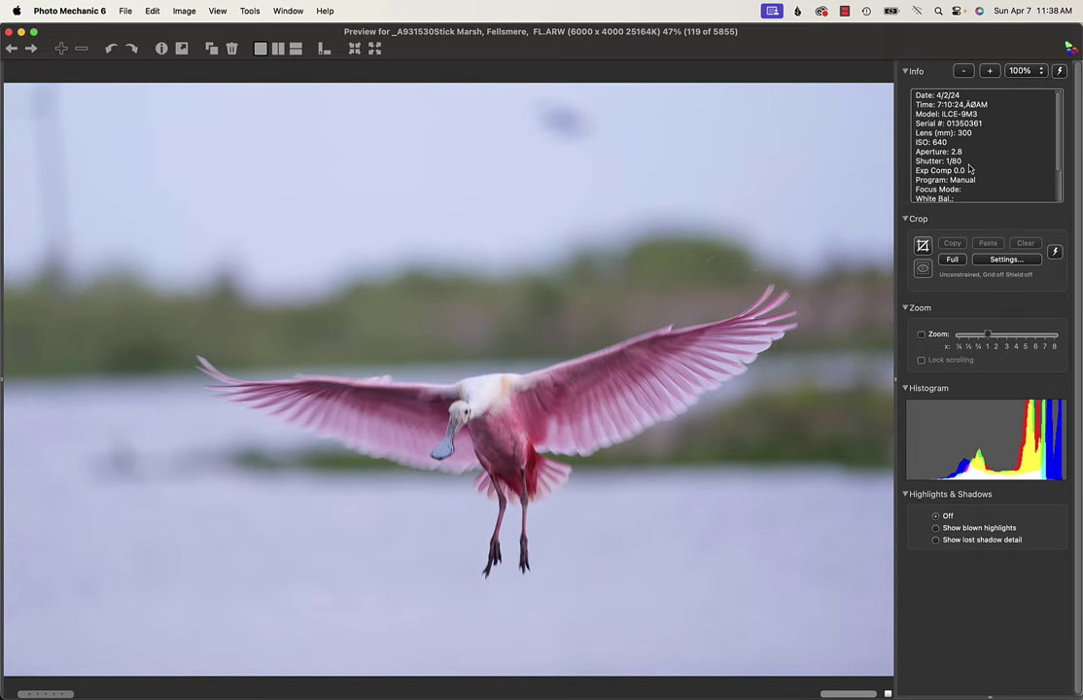
# Step: Examine the wing positions in the ISO 640 spoonbill landing burst, advancing frame by frame to _A931552
pyautogui.press('Right')
pyautogui.press('Right')
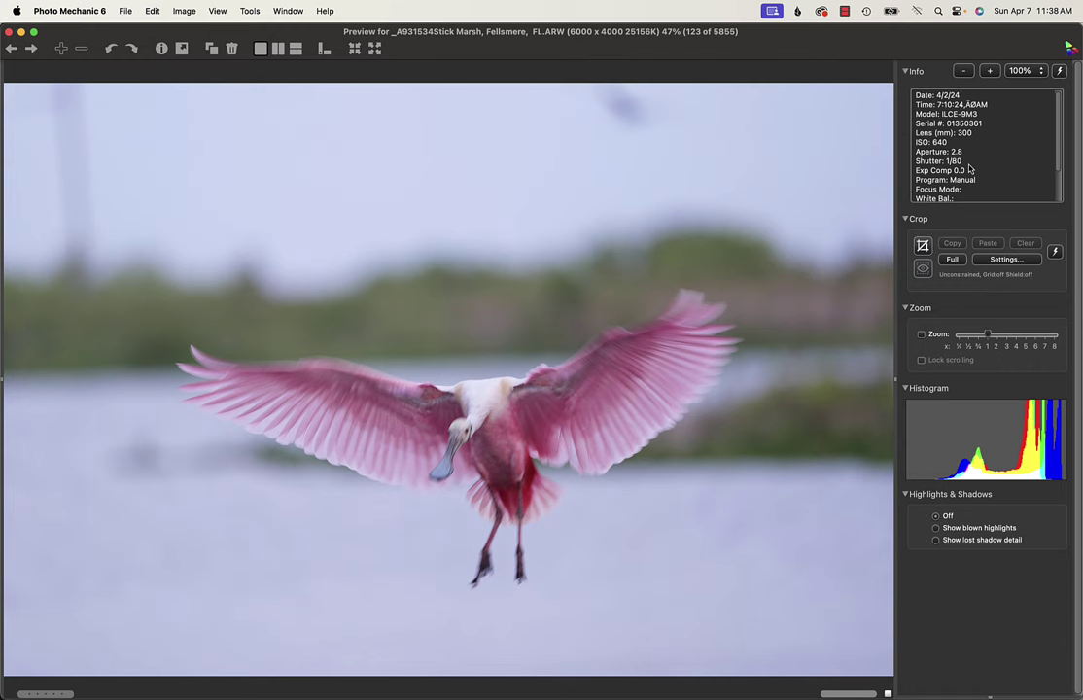
pyautogui.press('Right')
pyautogui.press('Right')
pyautogui.press('Right')
pyautogui.press('Right')
pyautogui.press('Right')
pyautogui.press('Right')
pyautogui.press('Right')
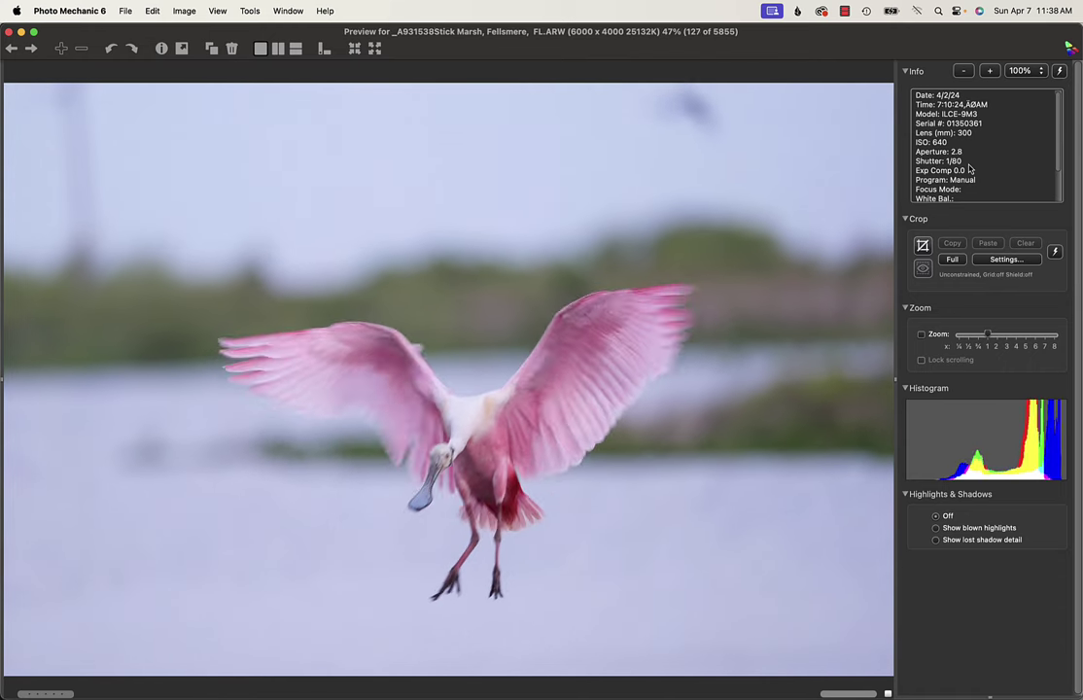
pyautogui.press('Right')
pyautogui.press('Right')
pyautogui.press('Right')
pyautogui.press('Right')
pyautogui.press('Right')
pyautogui.press('Right')
pyautogui.press('Right')
pyautogui.press('Right')
pyautogui.press('Right')
pyautogui.press('Right')
pyautogui.press('Right')
pyautogui.press('Right')
pyautogui.press('Right')
pyautogui.press('Right')
pyautogui.press('Right')
pyautogui.press('Right')
pyautogui.press('Right')
pyautogui.press('Right')
pyautogui.press('Right')
pyautogui.press('Right')
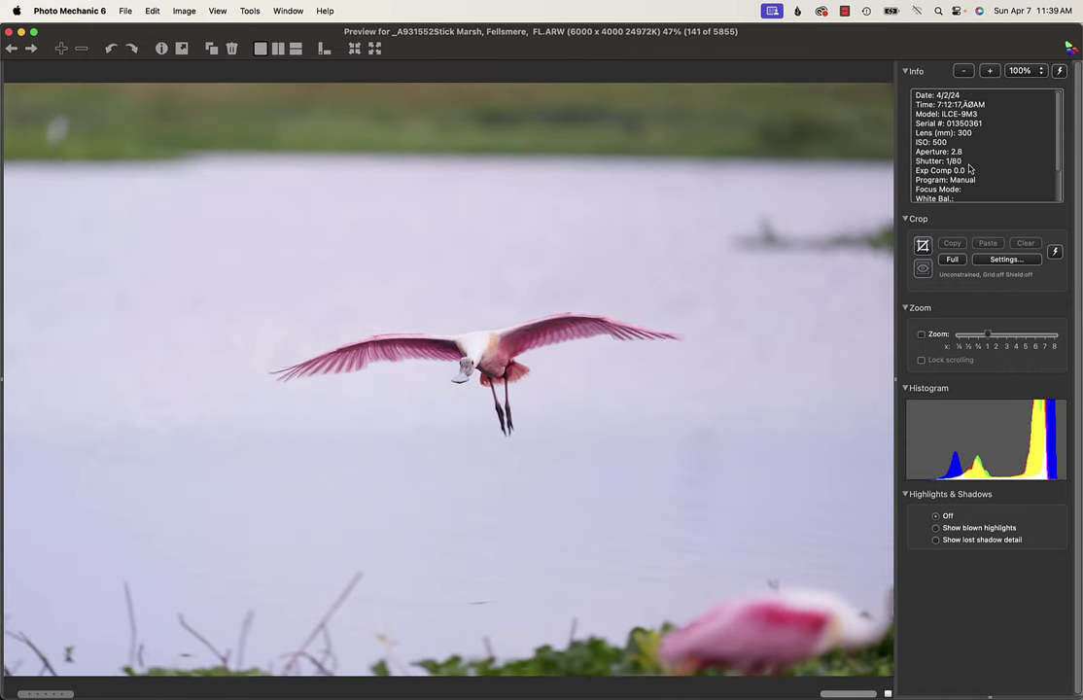
# Step: Examine the ISO 500 burst of the spoonbill gliding over water, then go back a few frames to compare the wing poses around _A931584
pyautogui.press('Right')
pyautogui.press('Right')
pyautogui.press('Right')
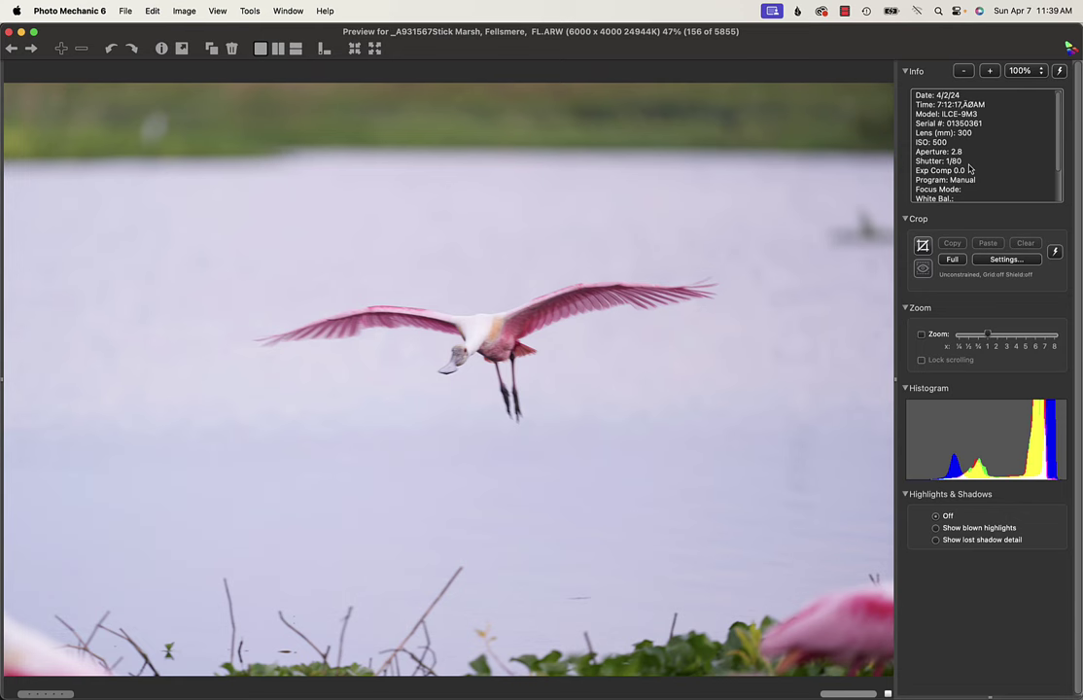
pyautogui.press('Right')
pyautogui.press('Right')
pyautogui.press('Right')
pyautogui.press('Right')
pyautogui.press('Right')
pyautogui.press('Right')
pyautogui.press('Right')
pyautogui.press('Right')
pyautogui.press('Right')
pyautogui.press('Right')
pyautogui.press('Right')
pyautogui.press('Right')
pyautogui.press('Right')
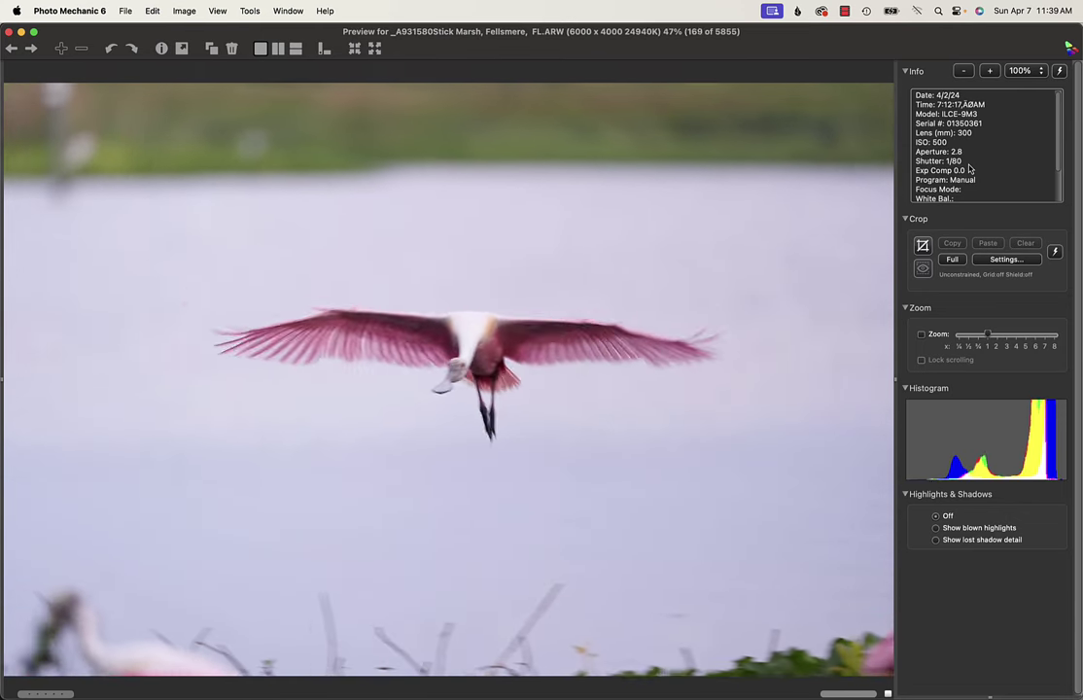
pyautogui.press('Right')
pyautogui.press('Right')
pyautogui.press('Right')
pyautogui.press('Right')
pyautogui.press('Right')
pyautogui.press('Right')
pyautogui.press('Left')
pyautogui.press('Left')
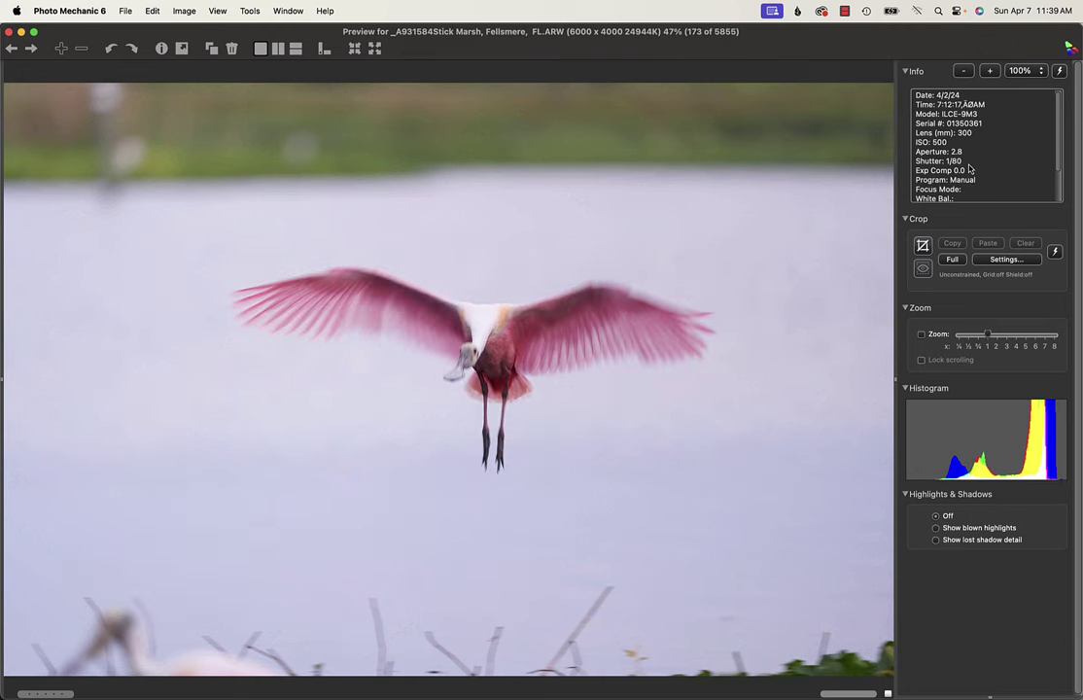
pyautogui.press('Left')
# Step: Review the rest of the ISO 500 flight burst, advancing to _A931622 with the spoonbill carrying nesting material
pyautogui.press('Right')
pyautogui.press('Right')
pyautogui.press('Right')
pyautogui.press('Right')
pyautogui.press('Right')
pyautogui.press('Right')
pyautogui.press('Right')
pyautogui.press('Right')
pyautogui.press('Right')
pyautogui.press('Right')
pyautogui.press('Right')
pyautogui.press('Right')
pyautogui.press('Right')
pyautogui.press('Right')
pyautogui.press('Right')
pyautogui.press('Right')
pyautogui.press('Right')
pyautogui.press('Right')
pyautogui.press('Right')
pyautogui.press('Right')
pyautogui.press('Right')
pyautogui.press('Right')
pyautogui.press('Right')
pyautogui.press('Right')
pyautogui.press('Right')
pyautogui.press('Right')
pyautogui.press('Right')
pyautogui.press('Right')
pyautogui.press('Right')
pyautogui.press('Right')
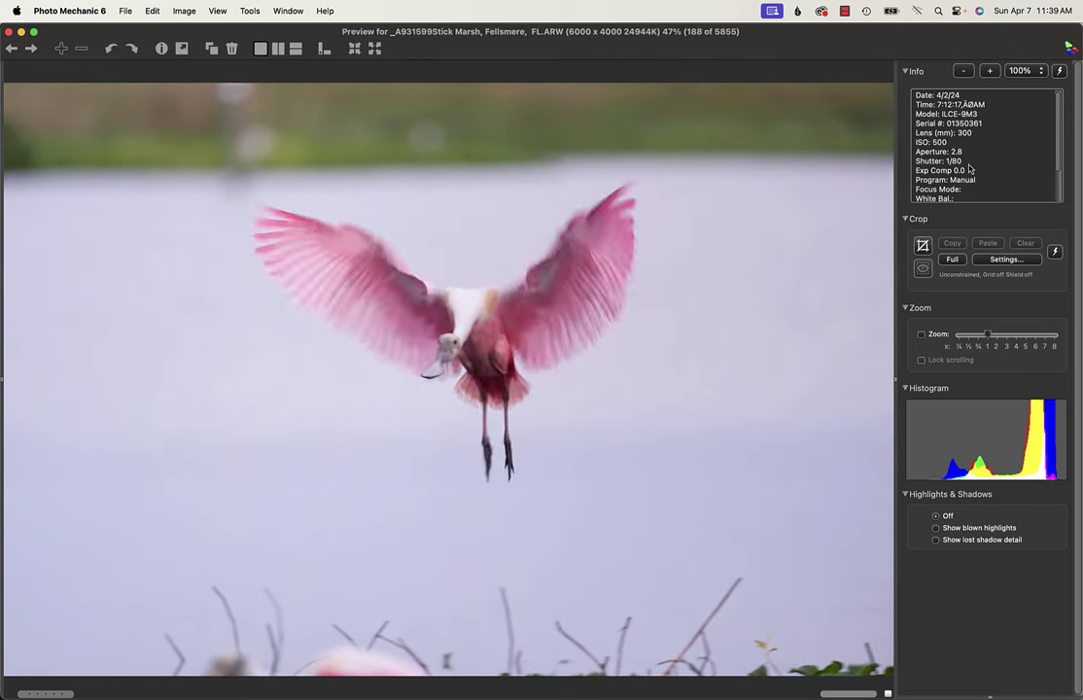
pyautogui.press('Right')
pyautogui.press('Right')
pyautogui.press('Right')
pyautogui.press('Right')
pyautogui.press('Right')
pyautogui.press('Right')
pyautogui.press('Right')
pyautogui.press('Right')
pyautogui.press('Right')
pyautogui.press('Right')
pyautogui.press('Right')
pyautogui.press('Right')
pyautogui.press('Right')
pyautogui.press('Right')
pyautogui.press('Right')
pyautogui.press('Right')
pyautogui.press('Right')
pyautogui.press('Right')
pyautogui.press('Right')
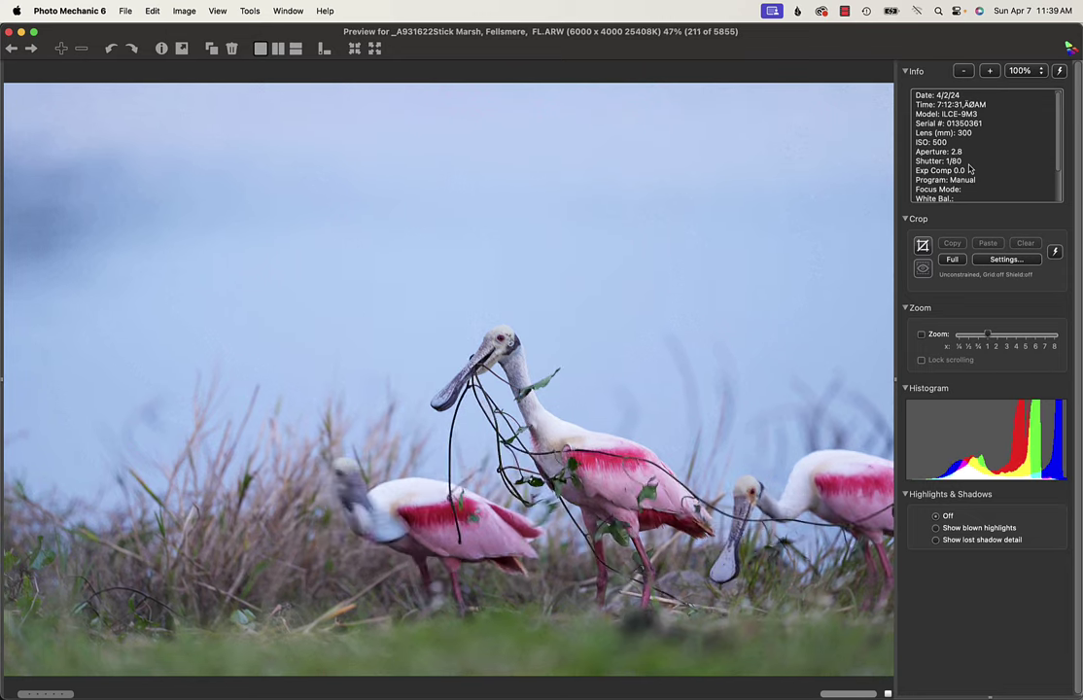
# Step: Compare neighbouring frames of the spoonbill carrying nesting material, stepping back from _A931622 and stopping at _A931625
pyautogui.press('Left')
pyautogui.press('Left')
pyautogui.press('Left')
pyautogui.press('Left')
pyautogui.press('Left')
pyautogui.press('Left')
pyautogui.press('Left')
pyautogui.press('Left')
pyautogui.press('Left')
pyautogui.press('Left')
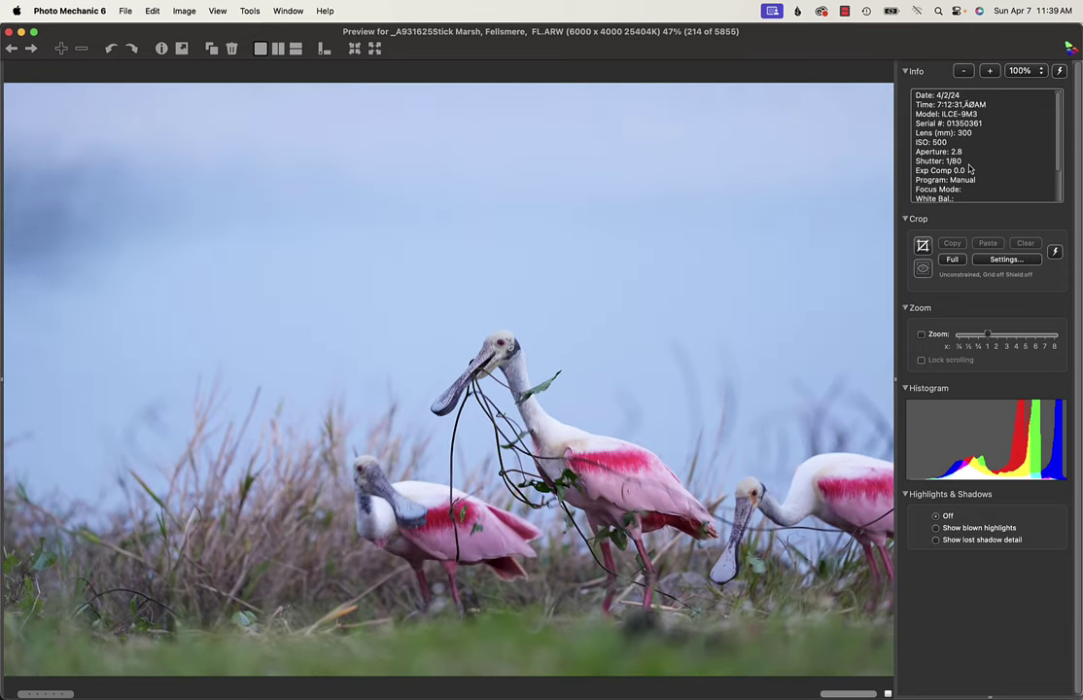
# Step: Review the remaining ISO 500 frames of the spoonbills on the grassy bank, advancing to the wings-raised frame _A931634
pyautogui.press('Right')
pyautogui.press('Right')
pyautogui.press('Right')
pyautogui.press('Right')
pyautogui.press('Right')
pyautogui.press('Right')
pyautogui.press('Right')
pyautogui.press('Right')
pyautogui.press('Right')
pyautogui.press('Right')
pyautogui.press('Right')
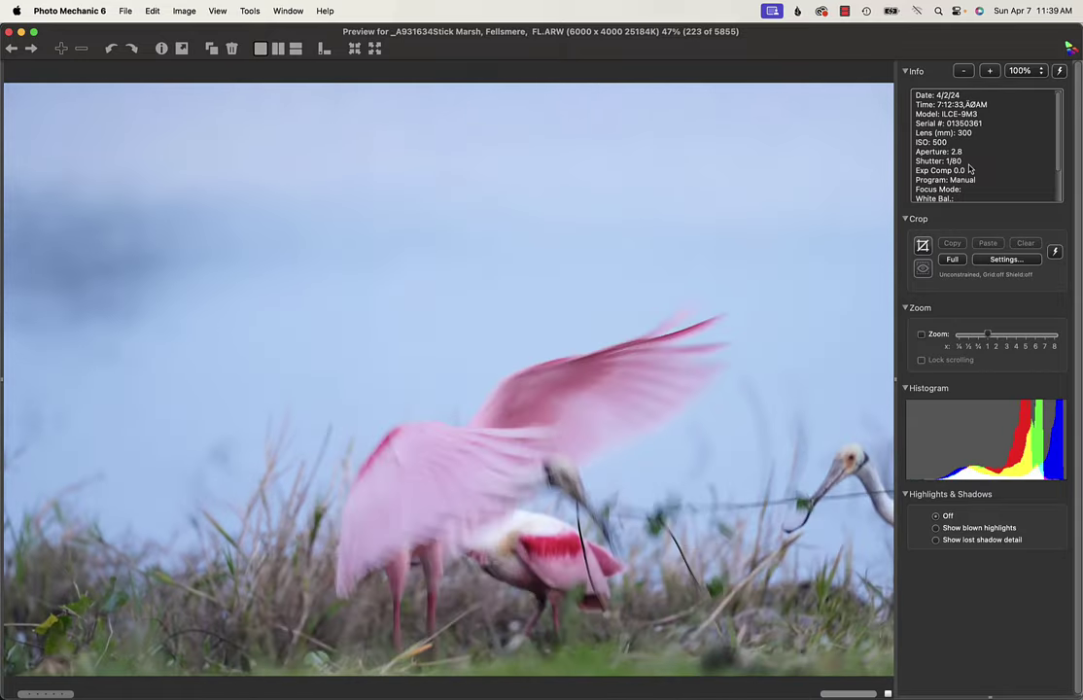
# Step: Examine the start of the ISO 400 burst of the spoonbill banking over water, advancing frame by frame to _A931645
pyautogui.press('Right')
pyautogui.press('Right')
pyautogui.press('Right')
pyautogui.press('Right')
pyautogui.press('Right')
pyautogui.press('Right')
pyautogui.press('Right')
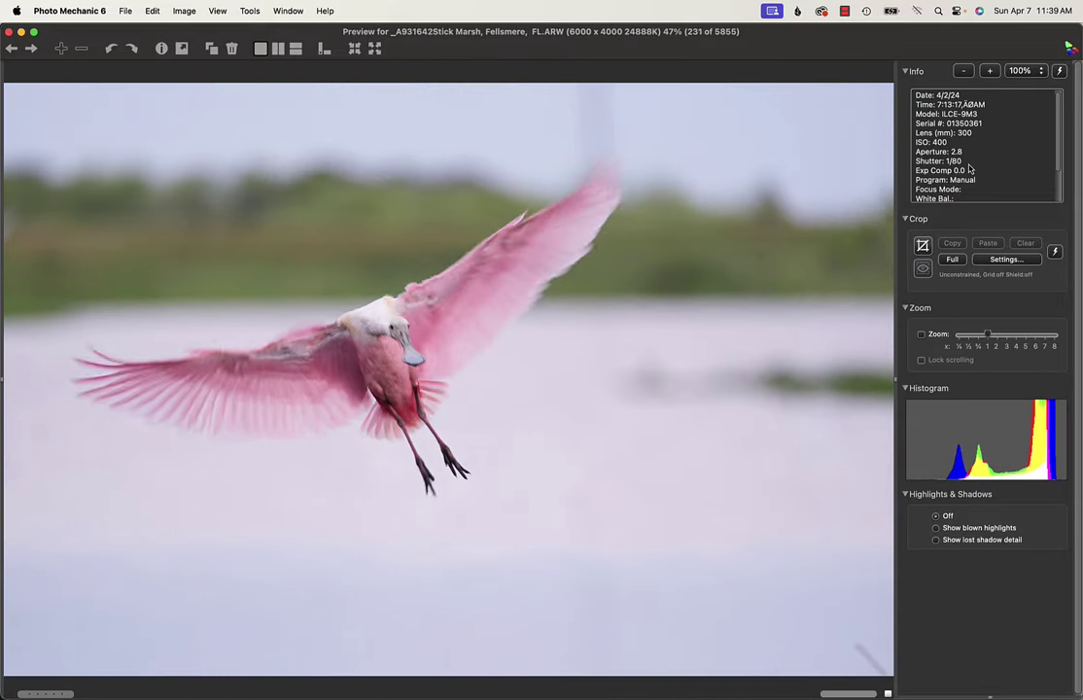
pyautogui.press('Right')
pyautogui.press('Right')
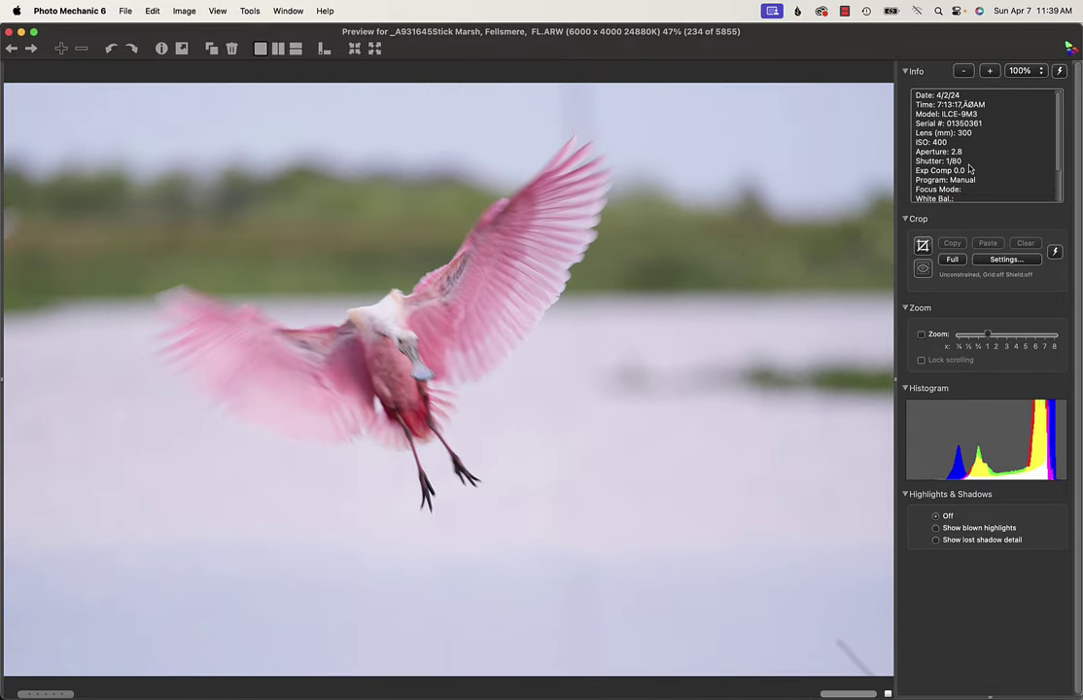
# Step: Examine the wing blur in the rest of this descending-flight sequence, advancing frame by frame to _A931659
pyautogui.press('Right')
pyautogui.press('Right')
pyautogui.press('Right')
pyautogui.press('Right')
pyautogui.press('Right')
pyautogui.press('Right')
pyautogui.press('Right')
pyautogui.press('Right')
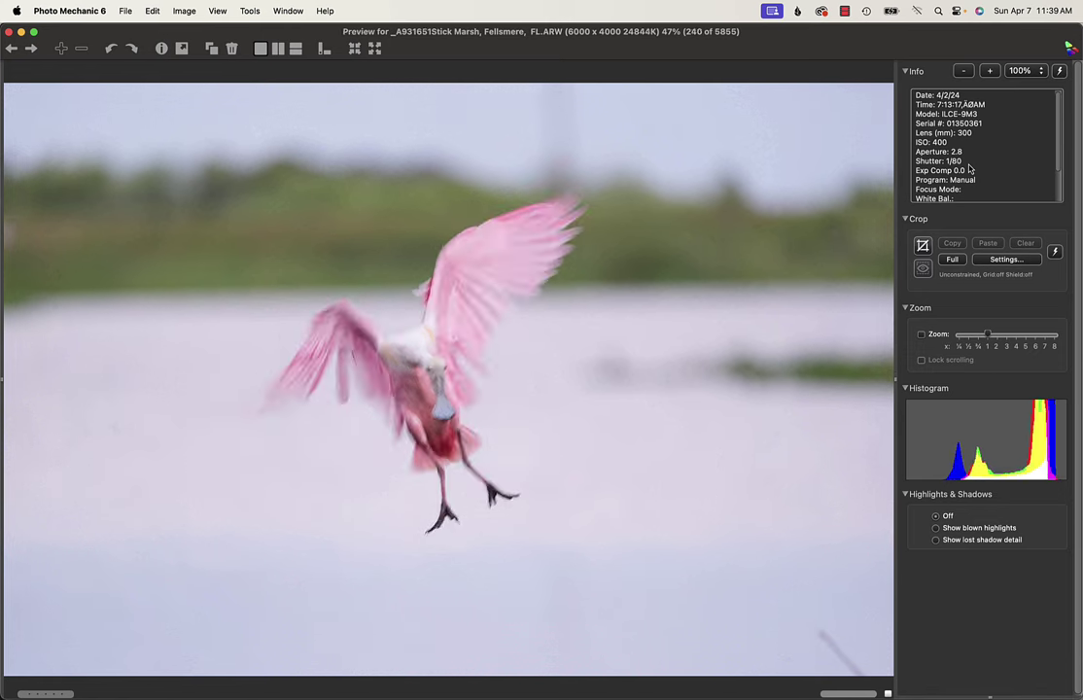
pyautogui.press('Right')
pyautogui.press('Right')
pyautogui.press('Right')
pyautogui.press('Right')
pyautogui.press('Right')
pyautogui.press('Right')
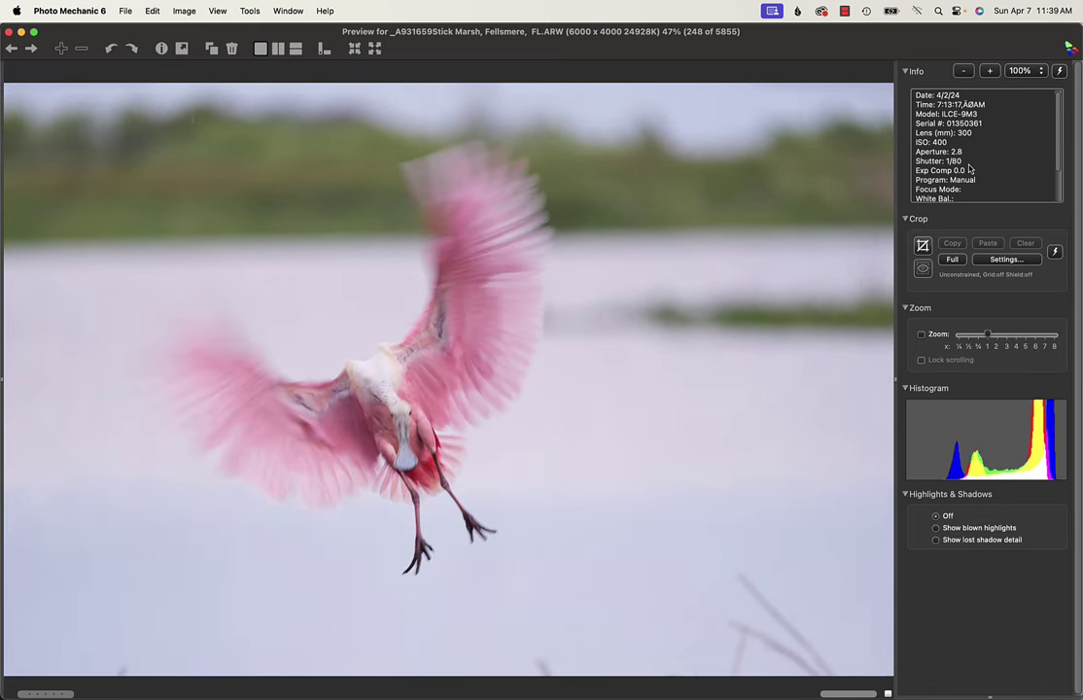
# Step: Compare the wing positions and sharpness of frames _A931657, _A931658 and _A931659 by going back and forth between them
pyautogui.press('Left')
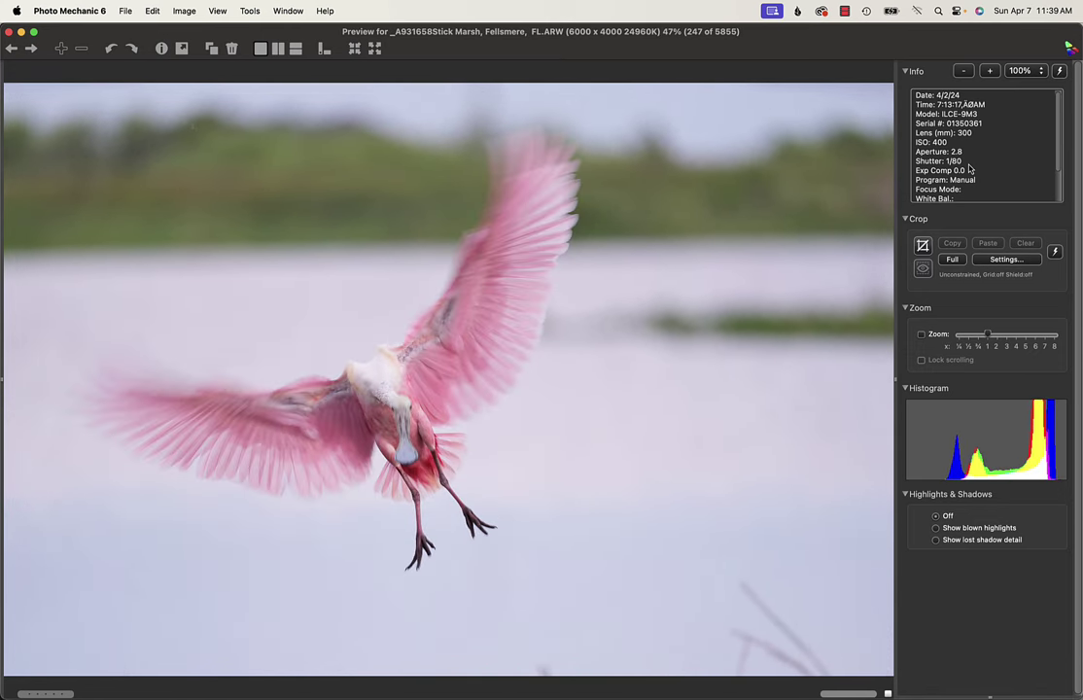
pyautogui.press('Right')
pyautogui.press('Left')
pyautogui.press('Left')
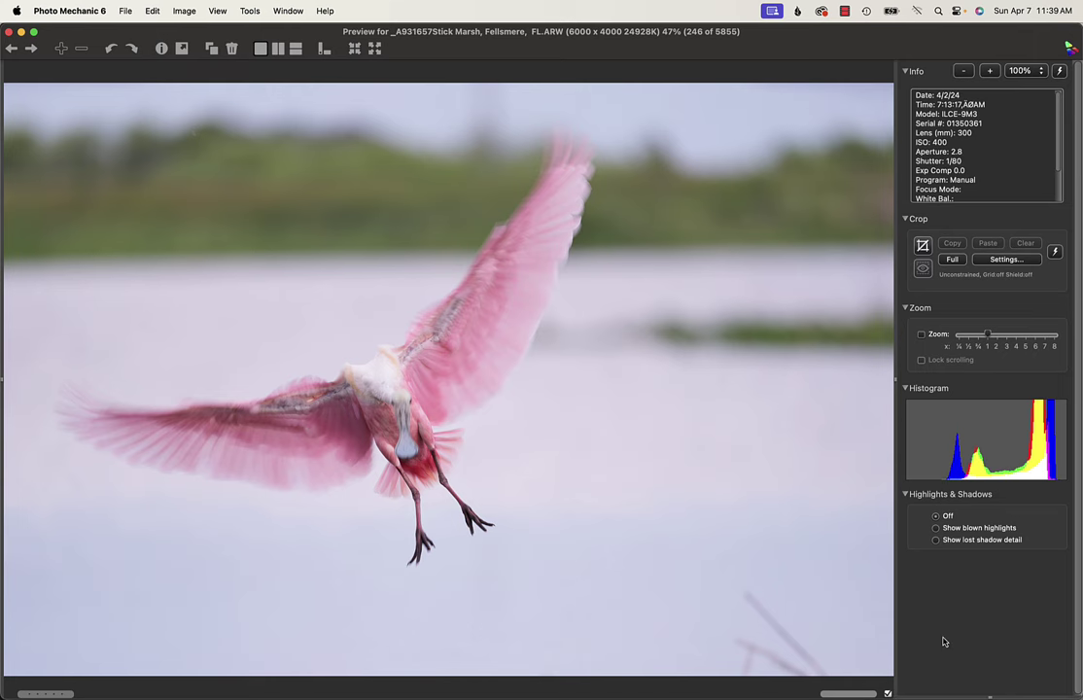
pyautogui.press('Right')
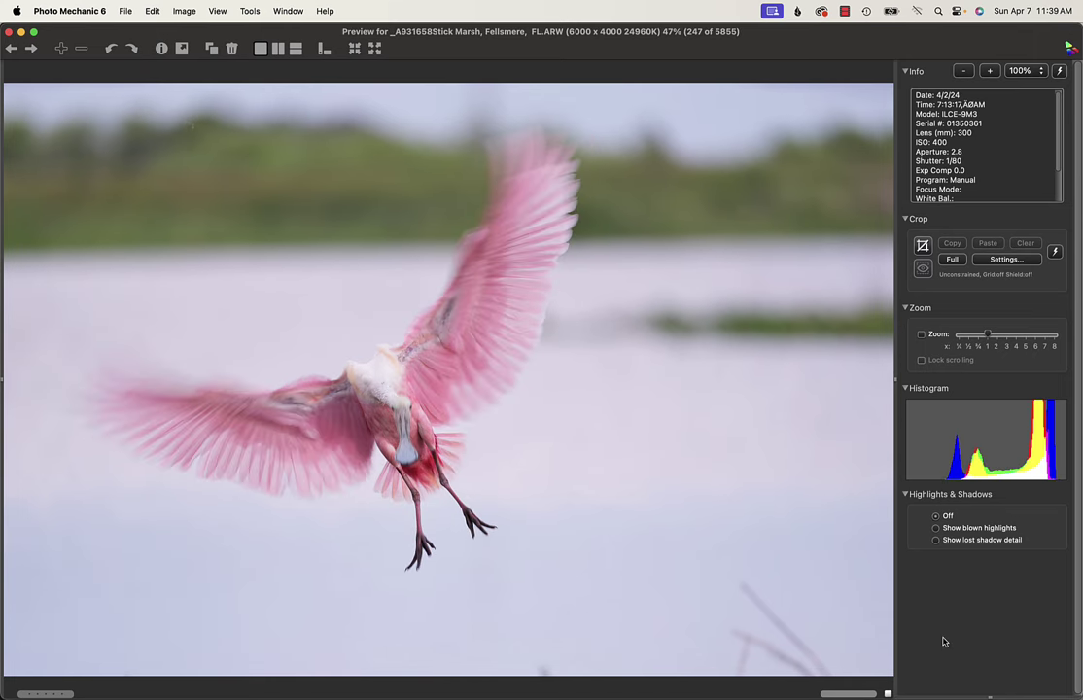
pyautogui.press('Left')
# Step: Review the end of the descent burst through _A931662 and advance to _A931673, the spoonbill flying in above the grass
pyautogui.press('Right')
pyautogui.press('Right')
pyautogui.press('Right')
pyautogui.press('Right')
pyautogui.press('Right')
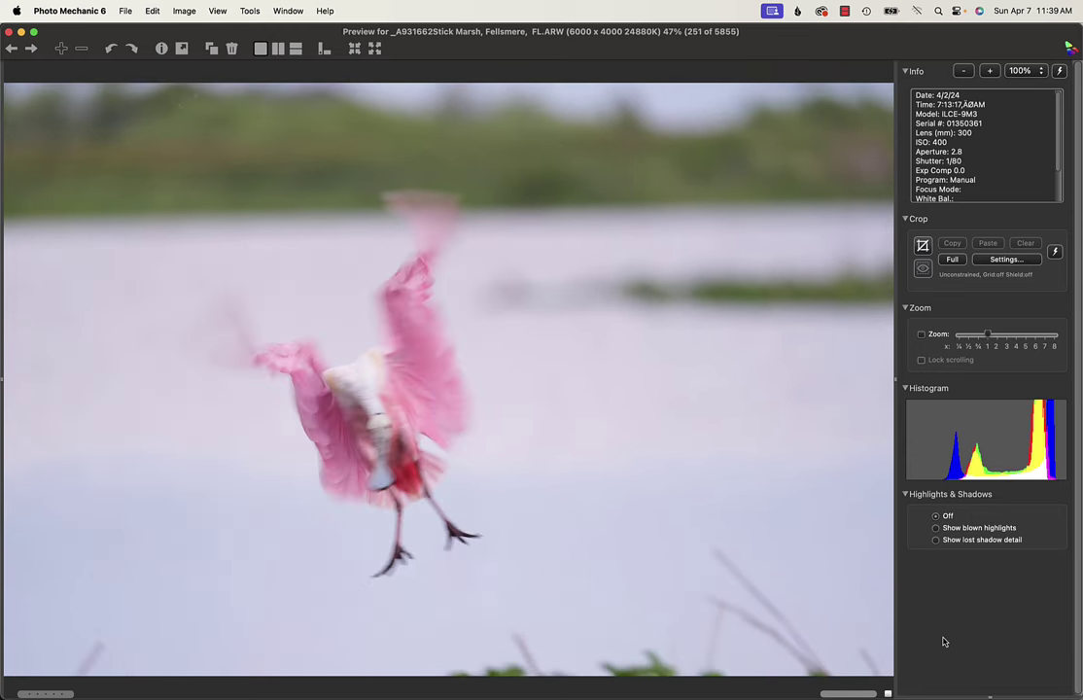
pyautogui.press('Right')
pyautogui.press('Right')
pyautogui.press('Right')
pyautogui.press('Right')
pyautogui.press('Right')
pyautogui.press('Right')
pyautogui.press('Right')
pyautogui.press('Right')
pyautogui.press('Right')
pyautogui.press('Right')
pyautogui.press('Right')
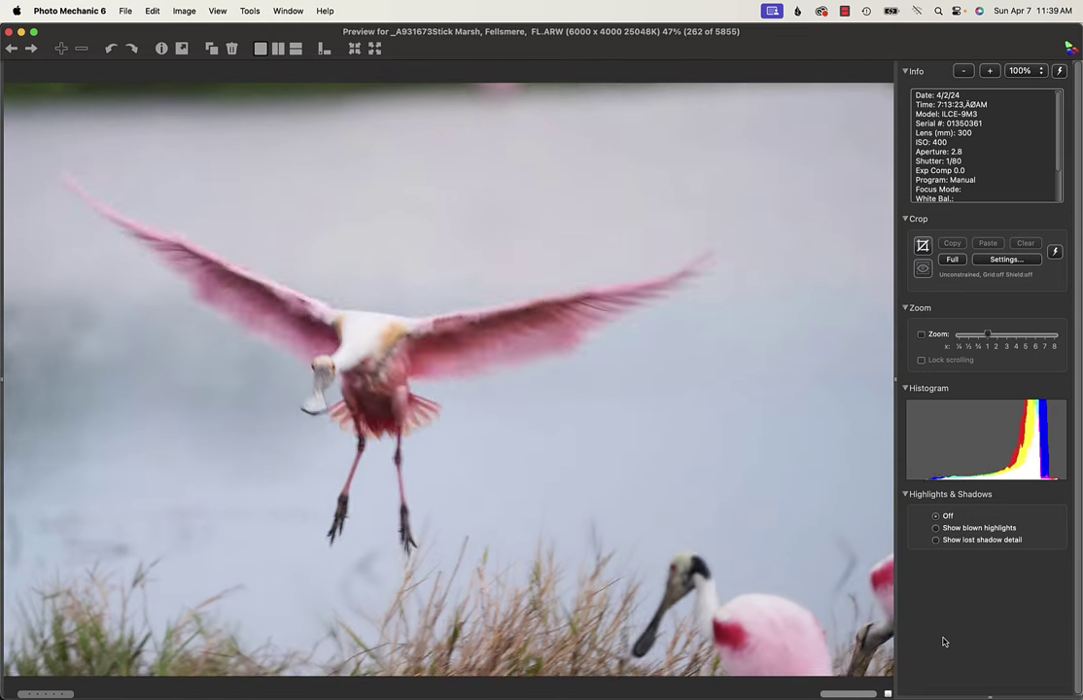
# Step: Review the frames following the approach above the grass, advancing to _A931689 with the spoonbill head-on over water
pyautogui.press('Right')
pyautogui.press('Right')
pyautogui.press('Right')
pyautogui.press('Right')
pyautogui.press('Right')
pyautogui.press('Right')
pyautogui.press('Right')
pyautogui.press('Right')
pyautogui.press('Right')
pyautogui.press('Right')
pyautogui.press('Right')
pyautogui.press('Right')
pyautogui.press('Right')
pyautogui.press('Right')
pyautogui.press('Right')
pyautogui.press('Right')
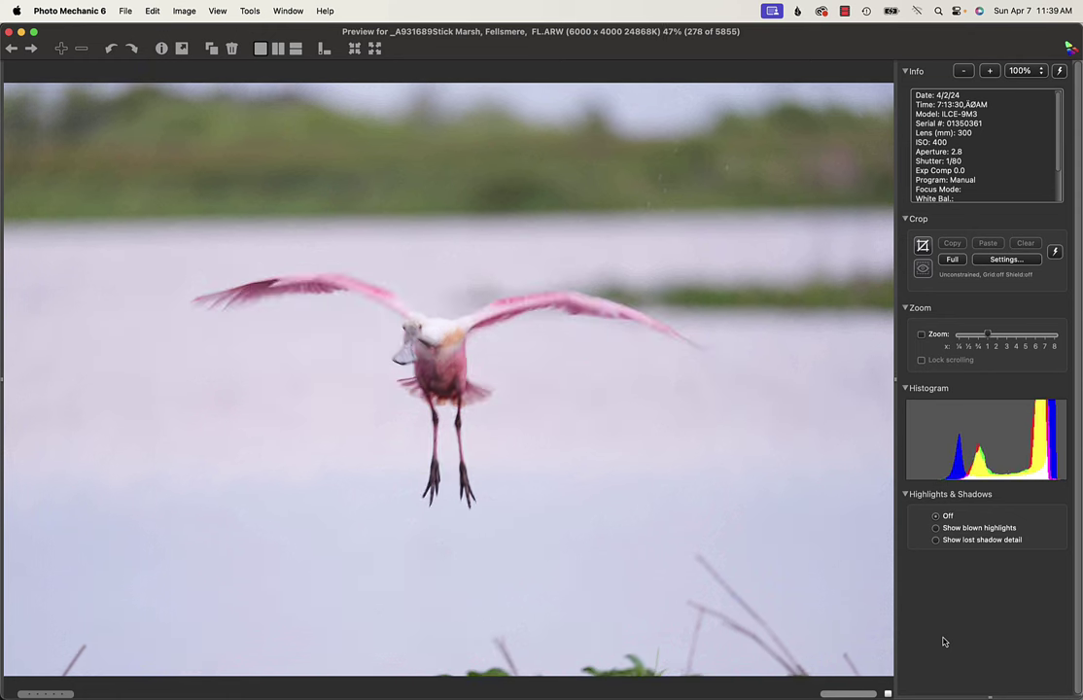
# Step: Examine the head-on spoonbill burst over water, advancing to the spread-wing frames _A931698 and _A931699
pyautogui.press('Right')
pyautogui.press('Right')
pyautogui.press('Right')
pyautogui.press('Right')
pyautogui.press('Right')
pyautogui.press('Right')
pyautogui.press('Right')
pyautogui.press('Right')
pyautogui.press('Right')
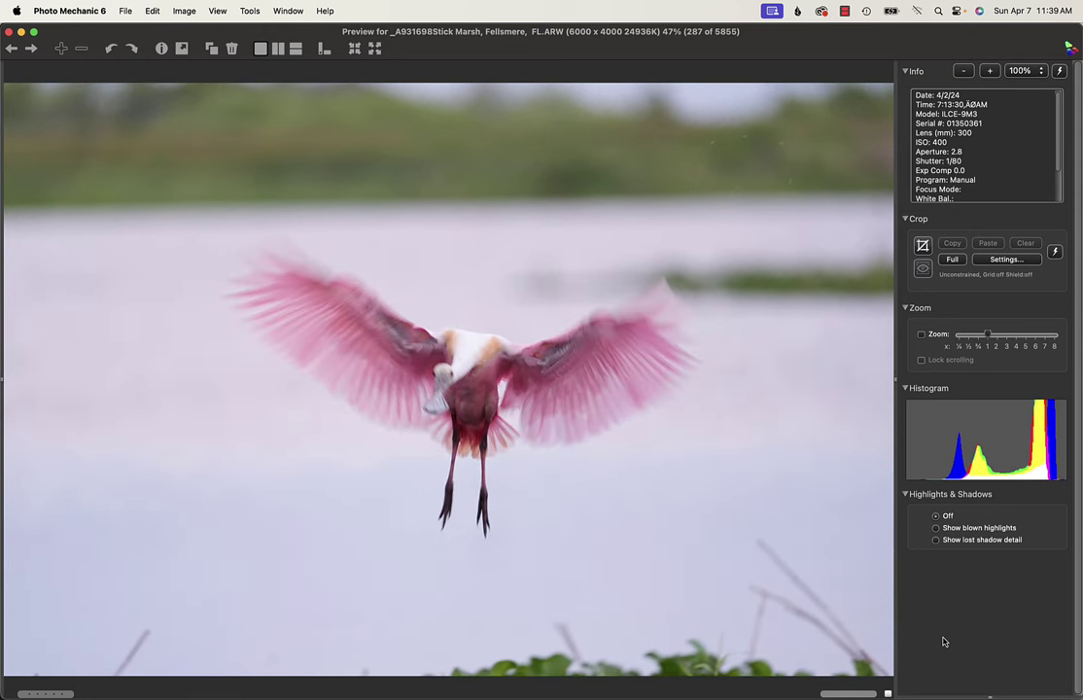
pyautogui.press('Right')
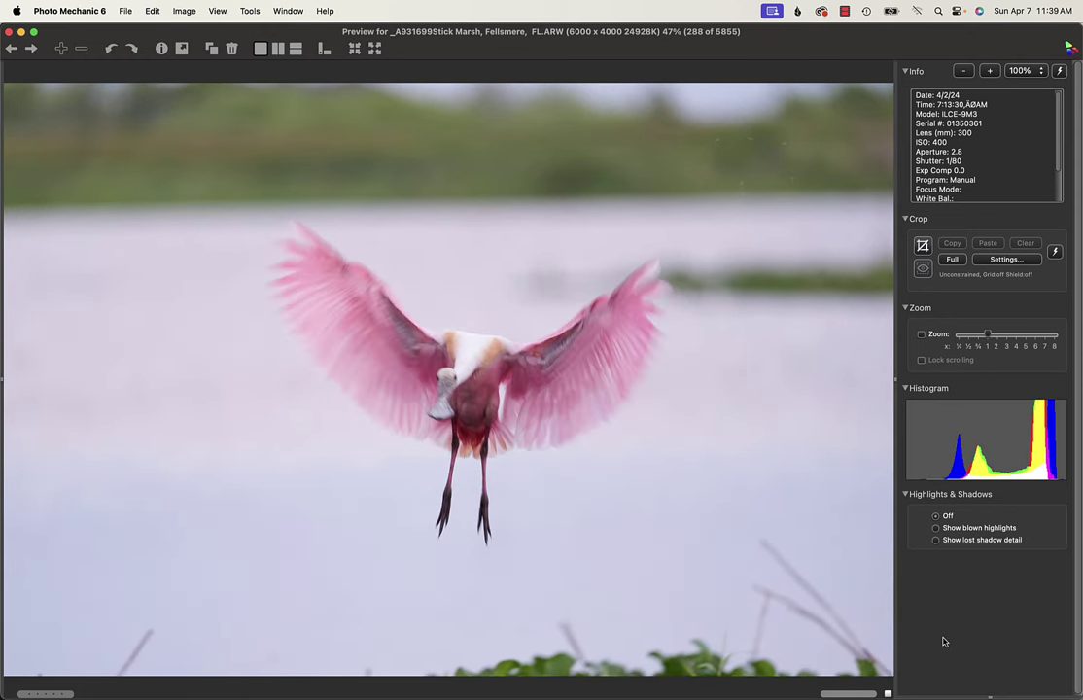
# Step: Review the last frames of the head-on burst and advance to the spoonbill standing on a rock, _A931705
pyautogui.press('Right')
pyautogui.press('Right')
pyautogui.press('Right')
pyautogui.press('Right')
pyautogui.press('Right')
pyautogui.press('Right')
pyautogui.press('Right')
pyautogui.press('Right')
pyautogui.press('Right')
pyautogui.press('Right')
pyautogui.press('Right')
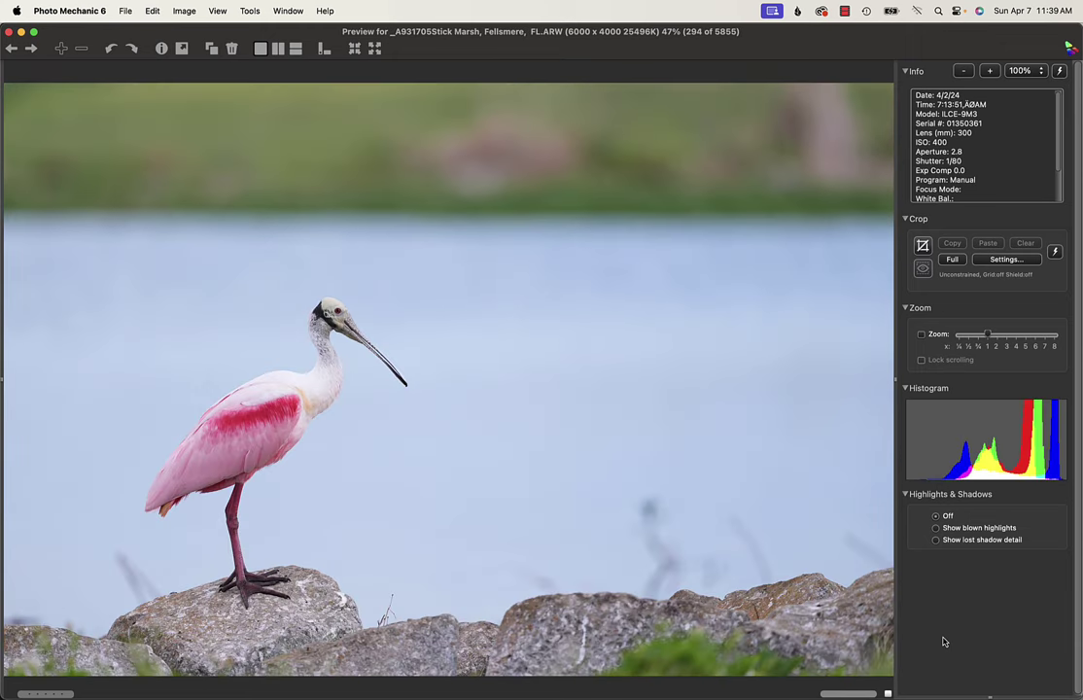
# Step: Go through the standing spoonbill frames to _A931713, check the head's sharpness at 100% zoom, and return to the full-image view
pyautogui.press('Right')
pyautogui.press('Right')
pyautogui.press('Right')
pyautogui.press('Right')
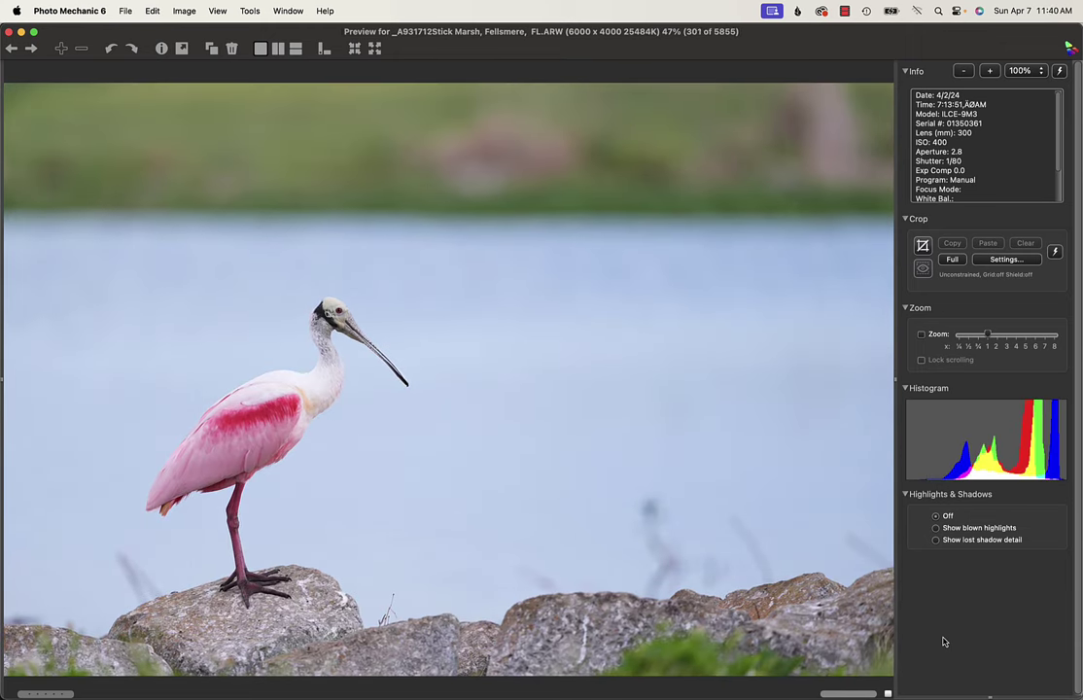
pyautogui.press('Left')
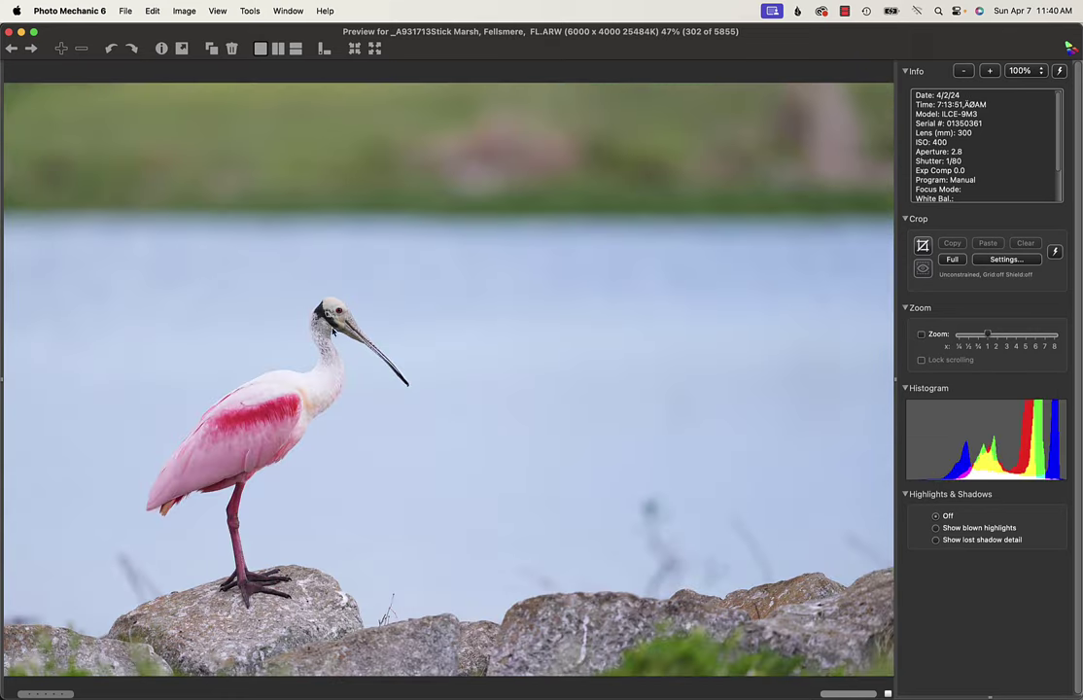
pyautogui.click(341, 316)
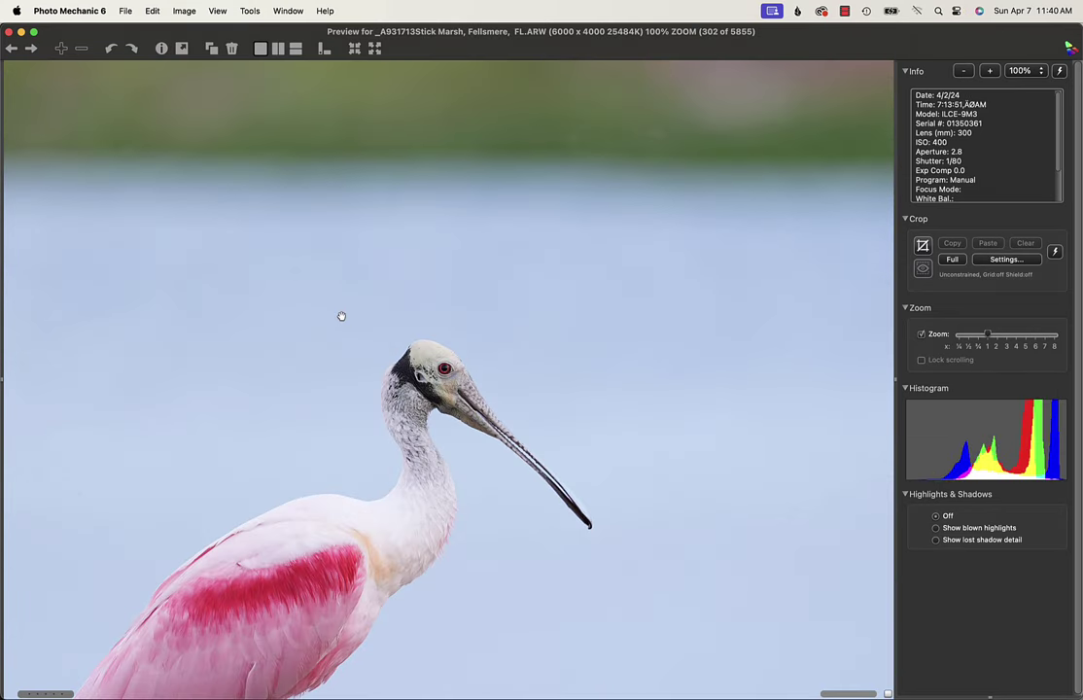
pyautogui.click(342, 316)
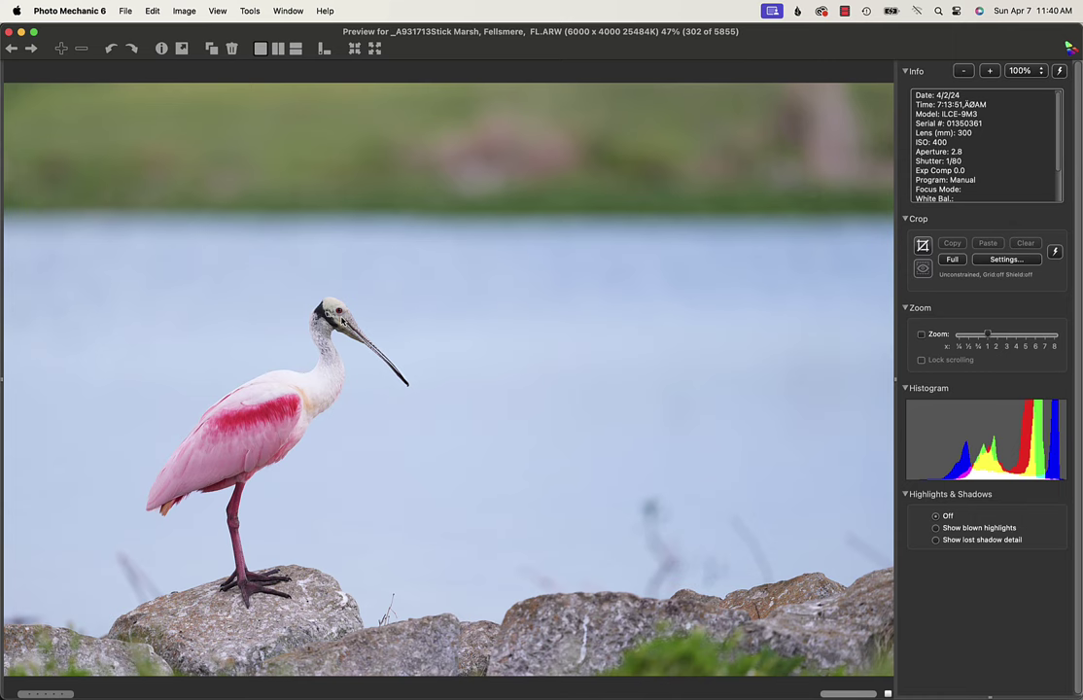
# Step: Review the ISO 320 burst of the spoonbill flying in over water, advancing frame by frame from _A931715 to _A931732
pyautogui.press('Right')
pyautogui.press('Right')
pyautogui.press('Right')
pyautogui.press('Right')
pyautogui.press('Right')
pyautogui.press('Right')
pyautogui.press('Right')
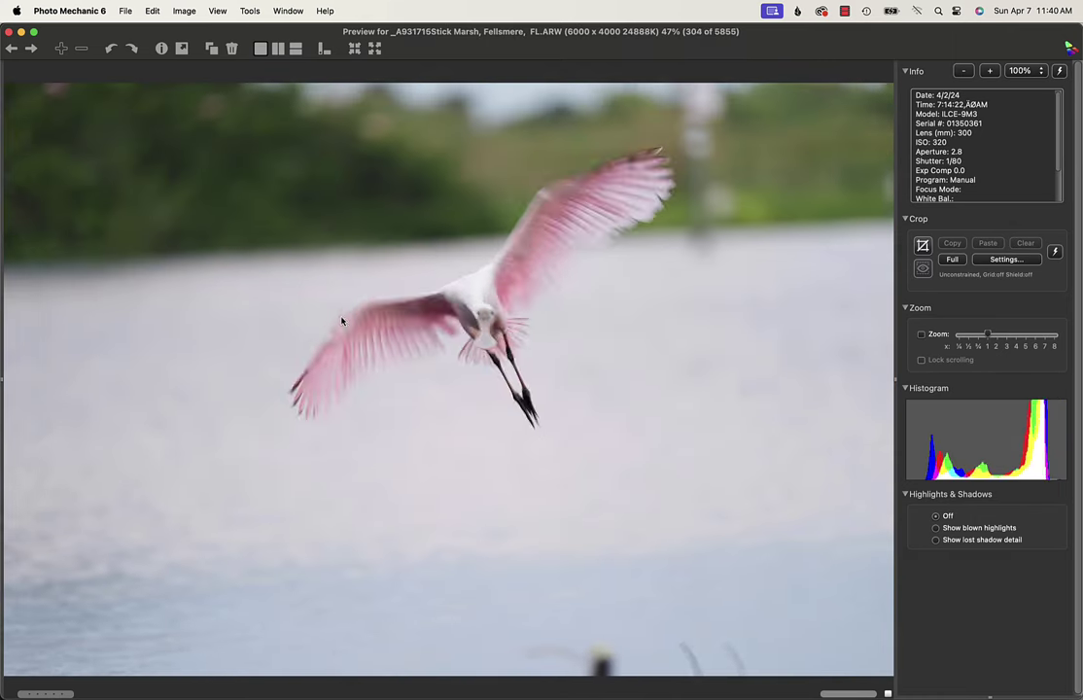
pyautogui.press('Right')
pyautogui.press('Right')
pyautogui.press('Right')
pyautogui.press('Right')
pyautogui.press('Right')
pyautogui.press('Right')
pyautogui.press('Right')
pyautogui.press('Right')
pyautogui.press('Right')
pyautogui.press('Right')
pyautogui.press('Right')
pyautogui.press('Right')
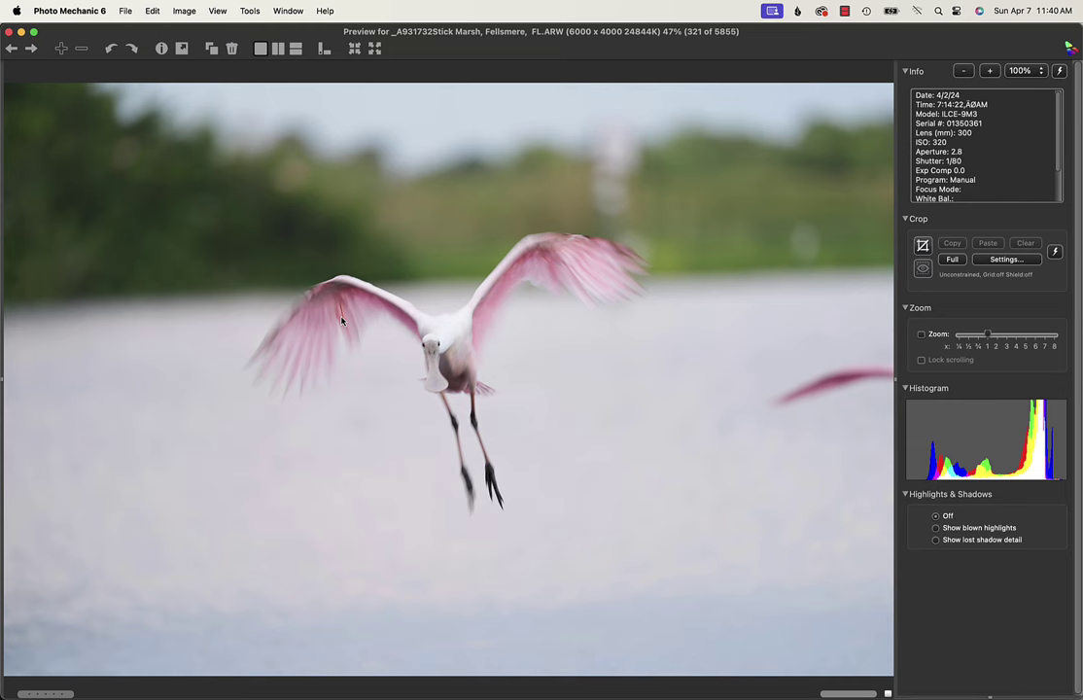
# Step: Examine the outstretched wings of the spoonbill approaching with a second bird behind it, around _A931737
pyautogui.press('Right')
pyautogui.press('Right')
pyautogui.press('Right')
pyautogui.press('Right')
pyautogui.press('Right')
pyautogui.press('Right')
pyautogui.press('Right')
pyautogui.press('Right')
pyautogui.press('Right')
pyautogui.press('Right')
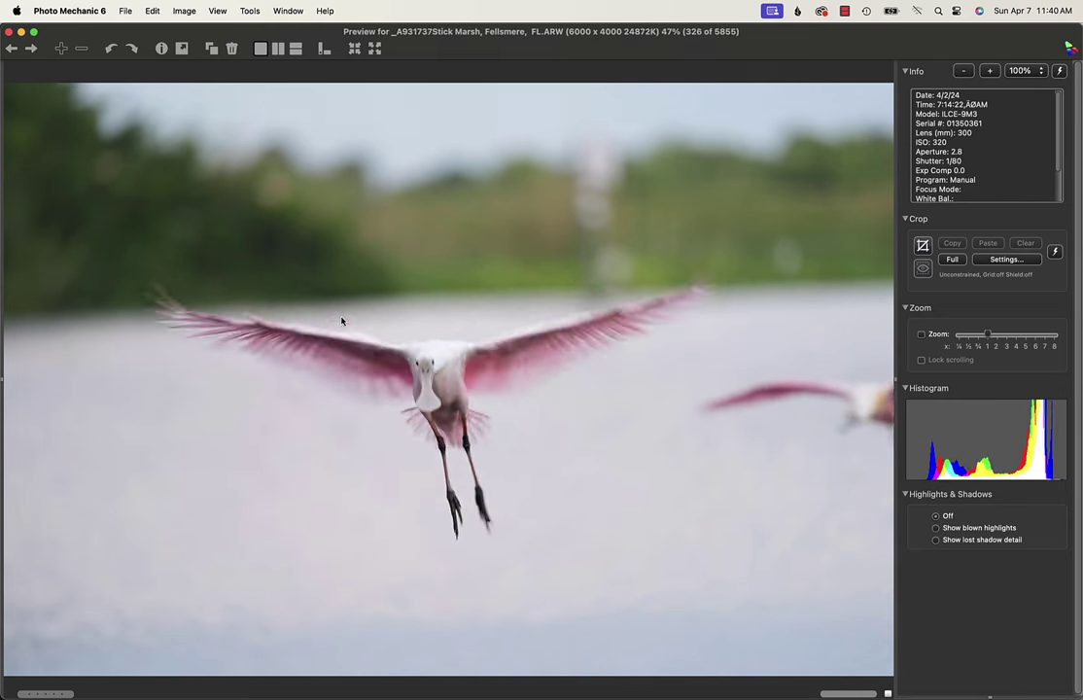
# Step: Compare the wing strokes in the neighbouring ISO 320 frames _A931740 and _A931741
pyautogui.press('Left')
pyautogui.press('Left')
pyautogui.press('Left')
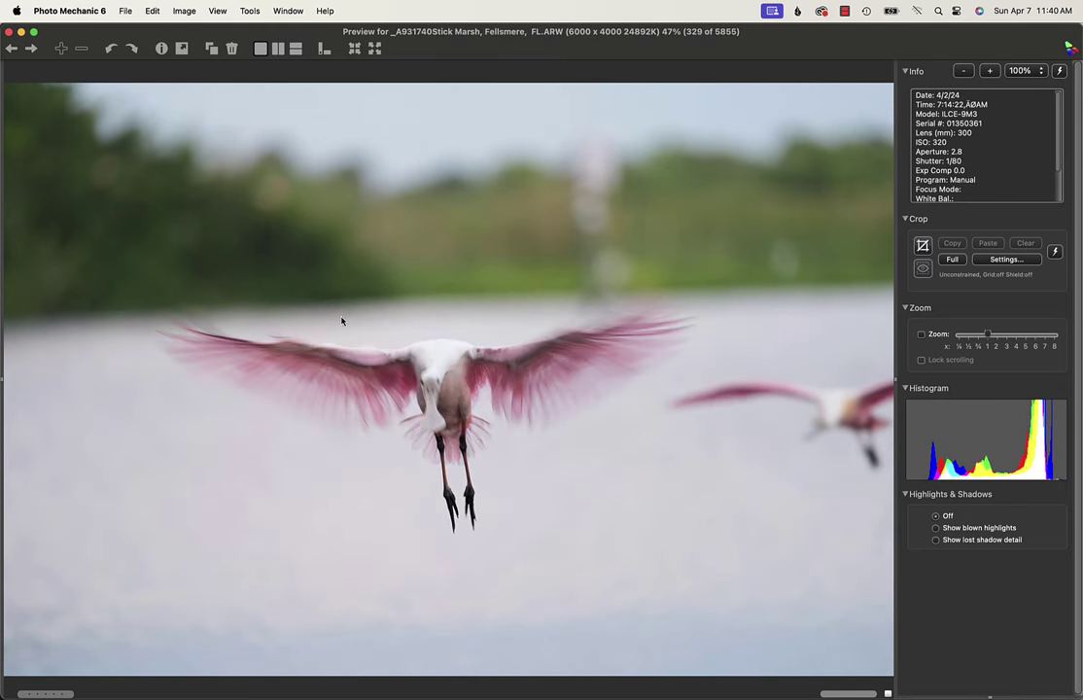
pyautogui.press('Right')
pyautogui.press('Right')
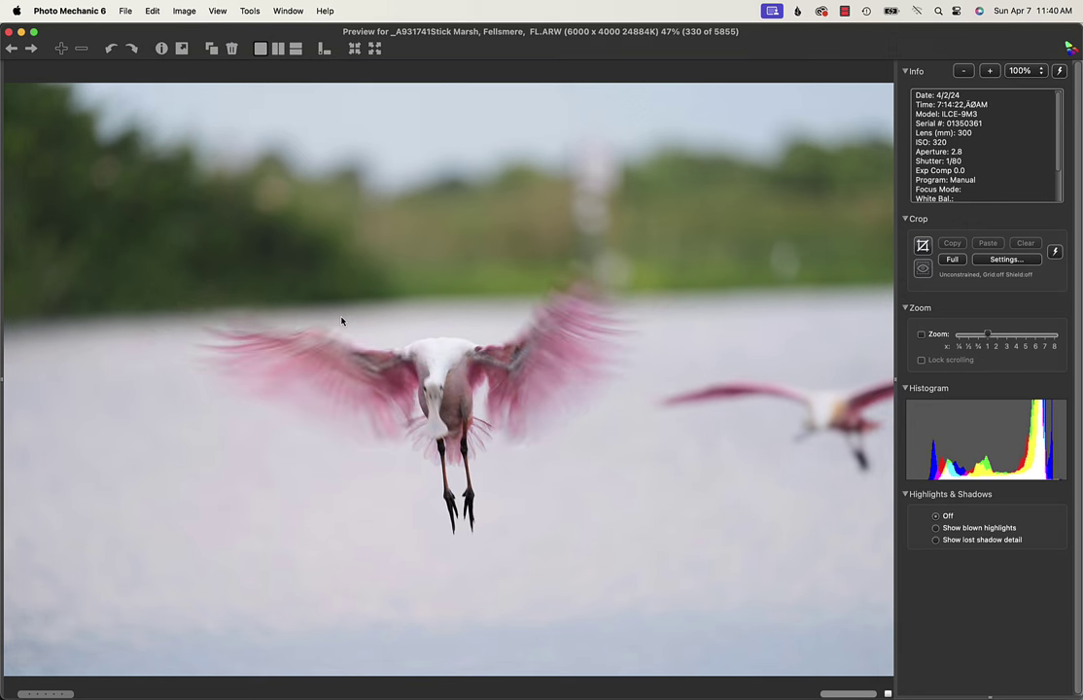
# Step: Review the remaining wingbeat frames of the ISO 320 approach through _A931743, advancing to the braking spoonbill in _A931748
pyautogui.press('Right')
pyautogui.press('Right')
pyautogui.press('Right')
pyautogui.press('Right')
pyautogui.press('Right')
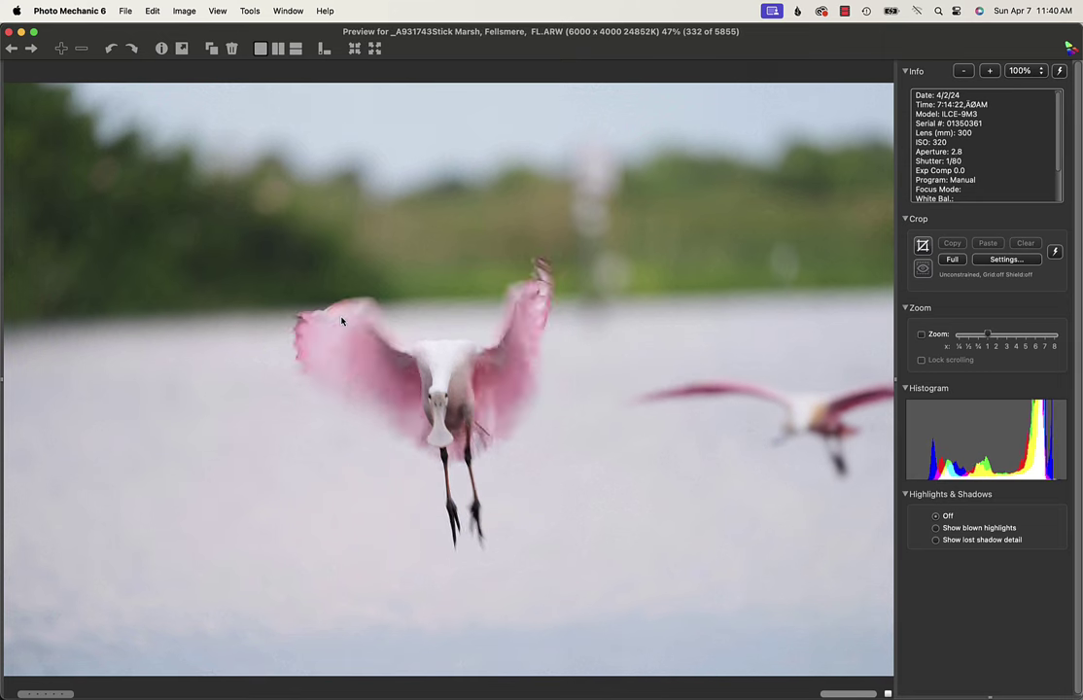
pyautogui.press('Right')
pyautogui.press('Right')
pyautogui.press('Right')
pyautogui.press('Right')
pyautogui.press('Right')
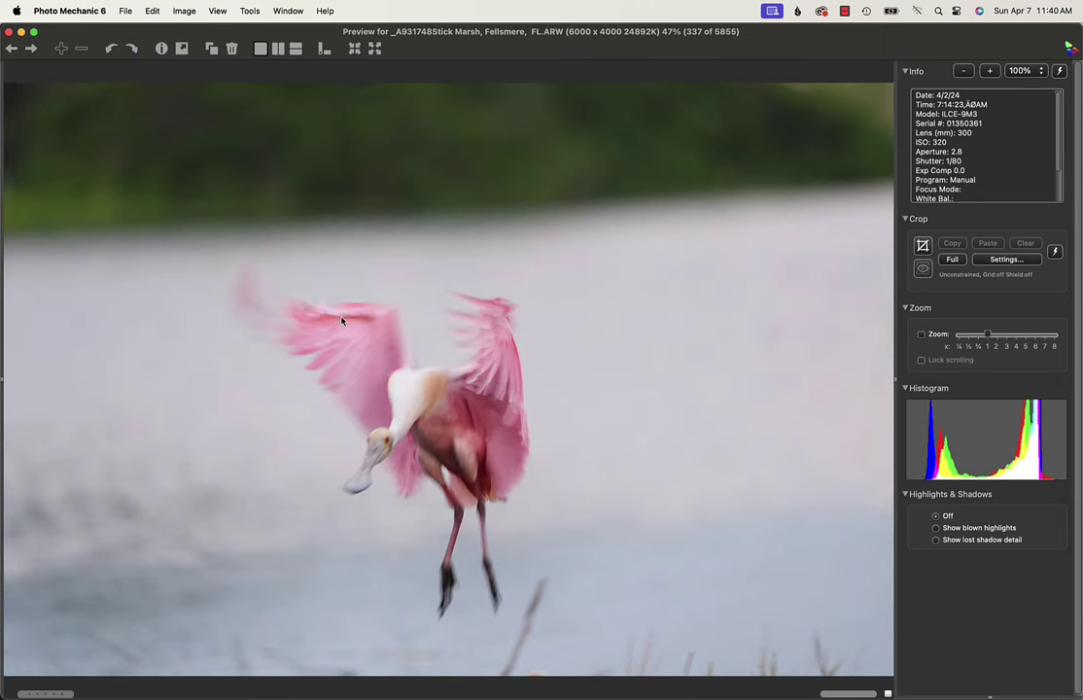
# Step: Review the 1/80-second, ISO 320 frames of the braking spoonbill from _A931748 to _A931755
pyautogui.press('Right')
pyautogui.press('Right')
pyautogui.press('Right')
pyautogui.press('Right')
pyautogui.press('Right')
pyautogui.press('Right')
pyautogui.press('Right')
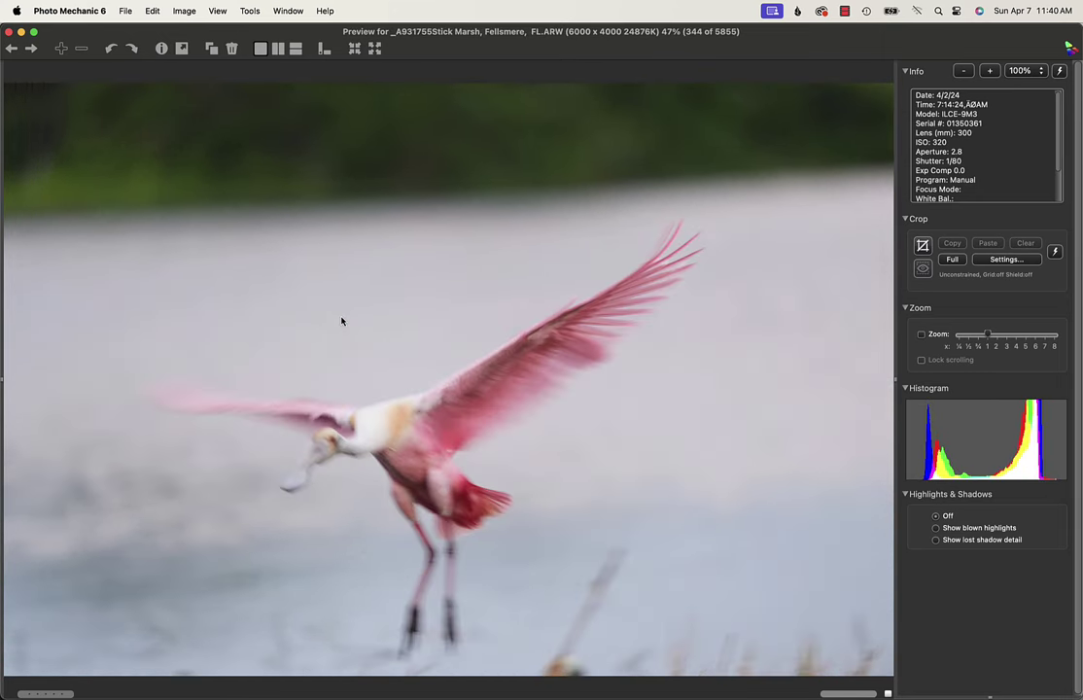
# Step: Advance past the 1/80-second burst to the 1/50-second, ISO 200 spoonbill frame _A931762
pyautogui.press('Right')
pyautogui.press('Right')
pyautogui.press('Right')
pyautogui.press('Right')
pyautogui.press('Right')
pyautogui.press('Right')
pyautogui.press('Right')
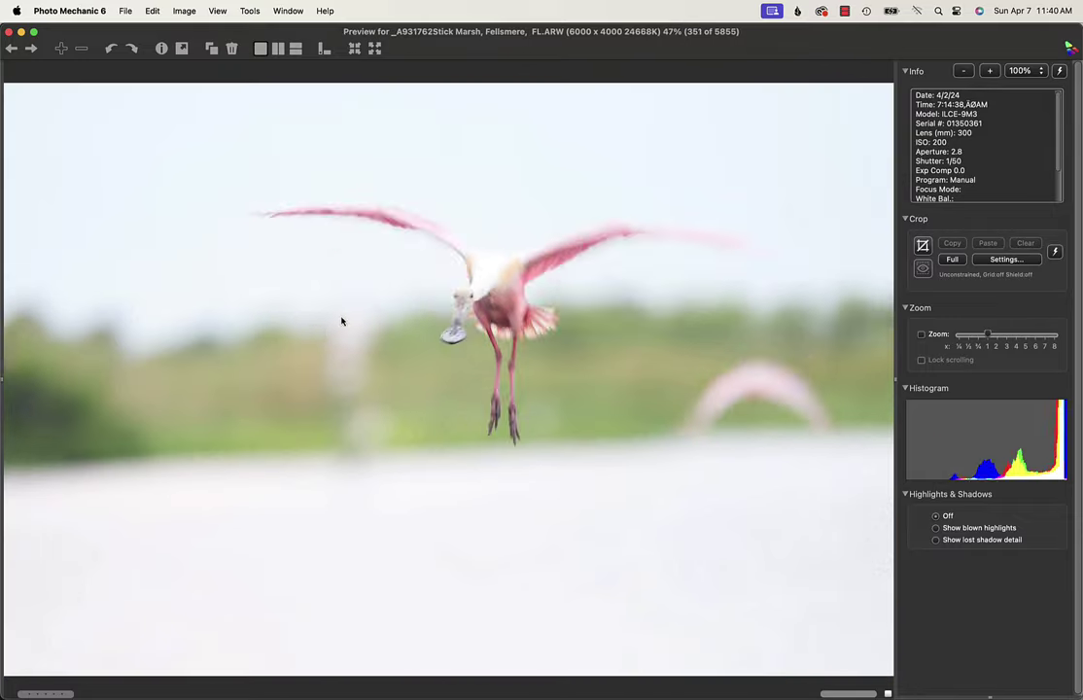
# Step: Review the 1/50-second, ISO 200 wingbeat frames from _A931762 to _A931768
pyautogui.press('Right')
pyautogui.press('Right')
pyautogui.press('Right')
pyautogui.press('Right')
pyautogui.press('Right')
pyautogui.press('Right')
pyautogui.press('Right')
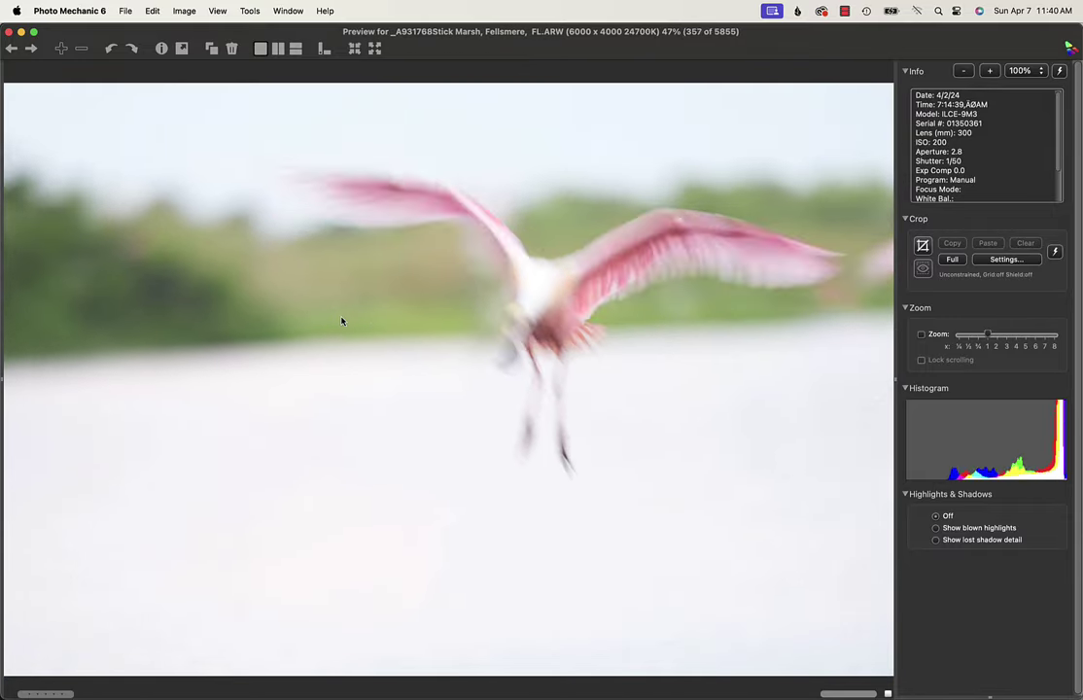
# Step: Move on to the 1/1000-second, ISO 3200 burst over dark water, advancing through _A931775 to _A931780
pyautogui.press('Right')
pyautogui.press('Right')
pyautogui.press('Right')
pyautogui.press('Right')
pyautogui.press('Right')
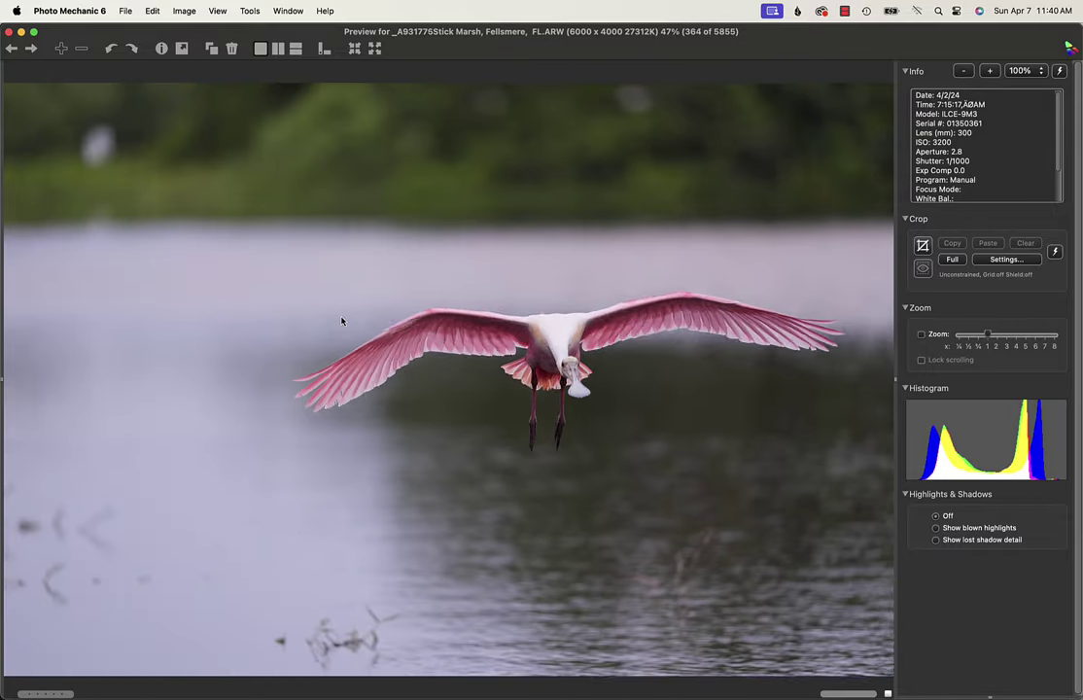
pyautogui.press('Right')
pyautogui.press('Right')
pyautogui.press('Right')
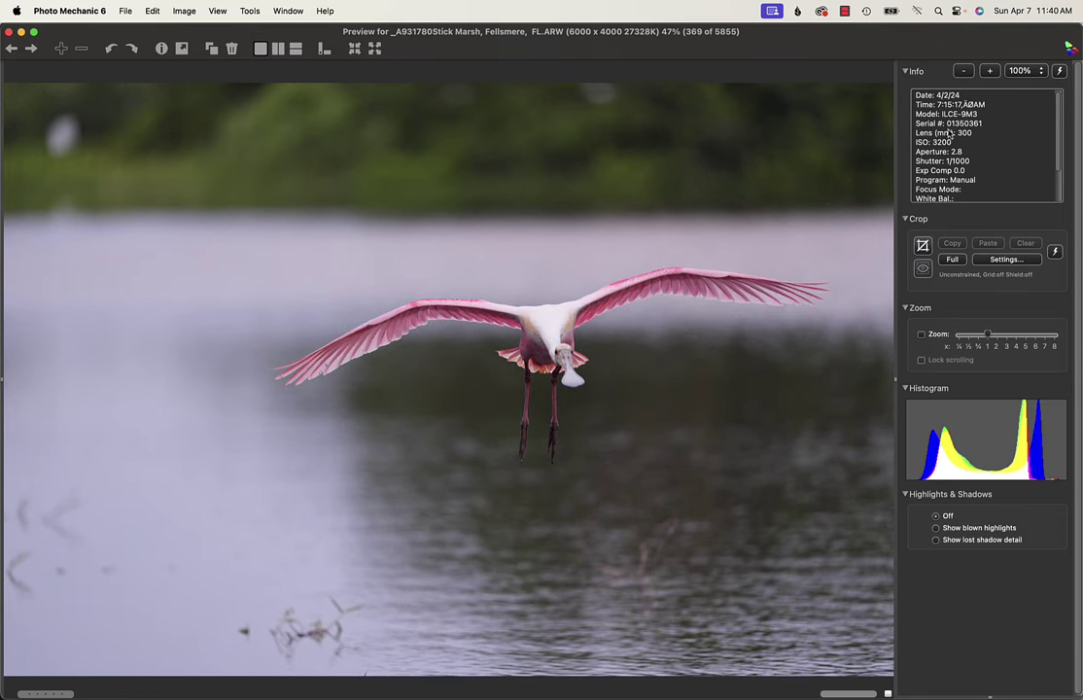
# Step: Examine the gliding spoonbill at 1/1000 second and ISO 3200 in the frames from _A931780 to _A931783
pyautogui.press('Right')
pyautogui.press('Right')
pyautogui.press('Right')
pyautogui.press('Right')
pyautogui.press('Right')
pyautogui.press('Right')
pyautogui.press('Right')
pyautogui.press('Right')
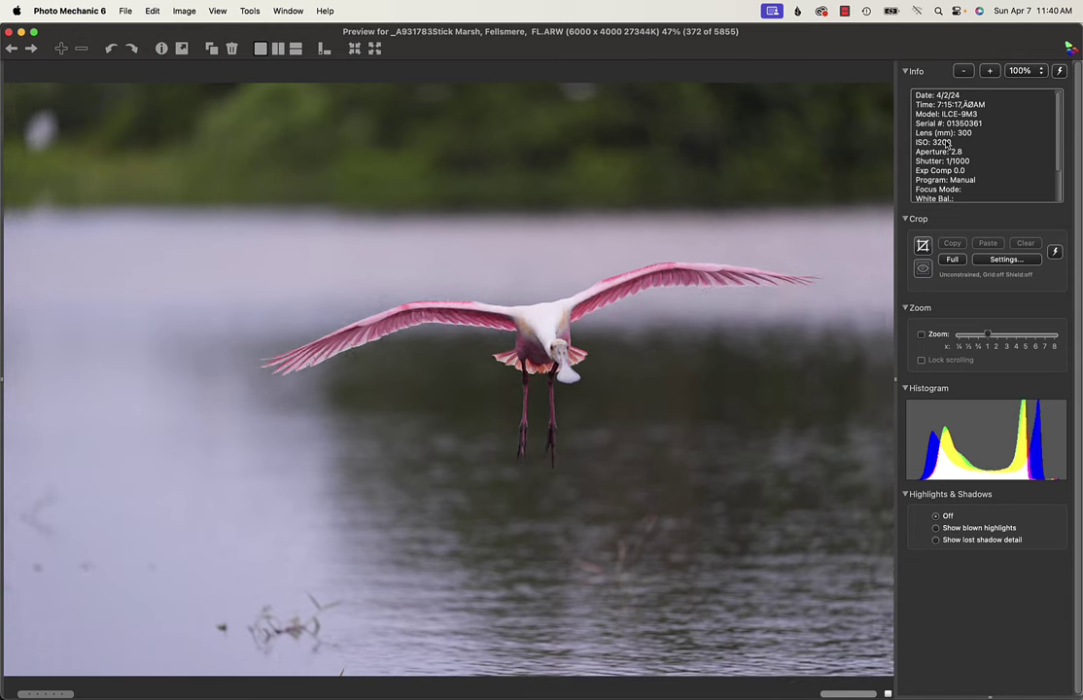
# Step: Review the spread-wing glide in the 1/1000-second burst from _A931783 through _A931800
pyautogui.press('Right')
pyautogui.press('Right')
pyautogui.press('Right')
pyautogui.press('Right')
pyautogui.press('Right')
pyautogui.press('Right')
pyautogui.press('Right')
pyautogui.press('Right')
pyautogui.press('Right')
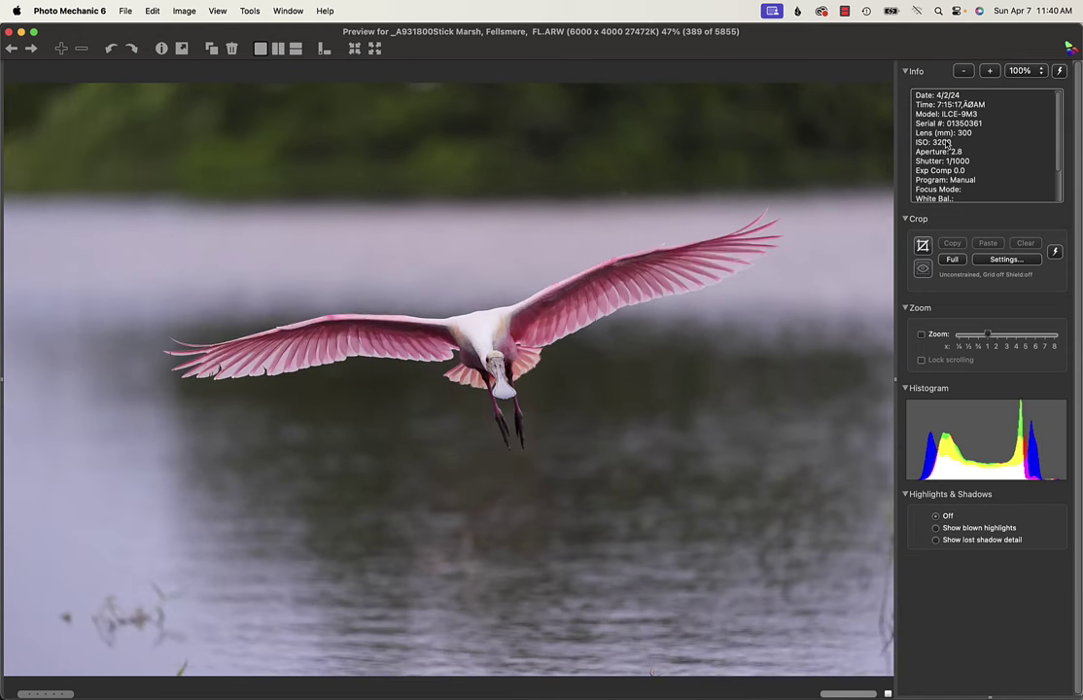
pyautogui.press('Right')
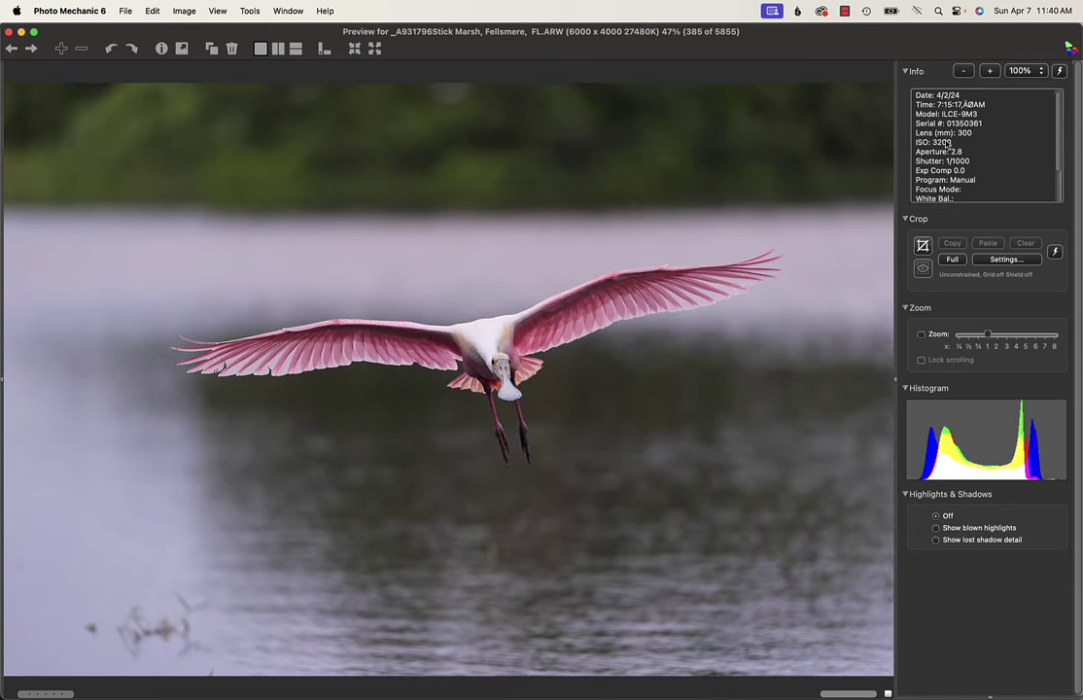
# Step: Compare the wing feathers in the neighbouring 1/1000-second frames _A931796 and _A931797
pyautogui.press('Left')
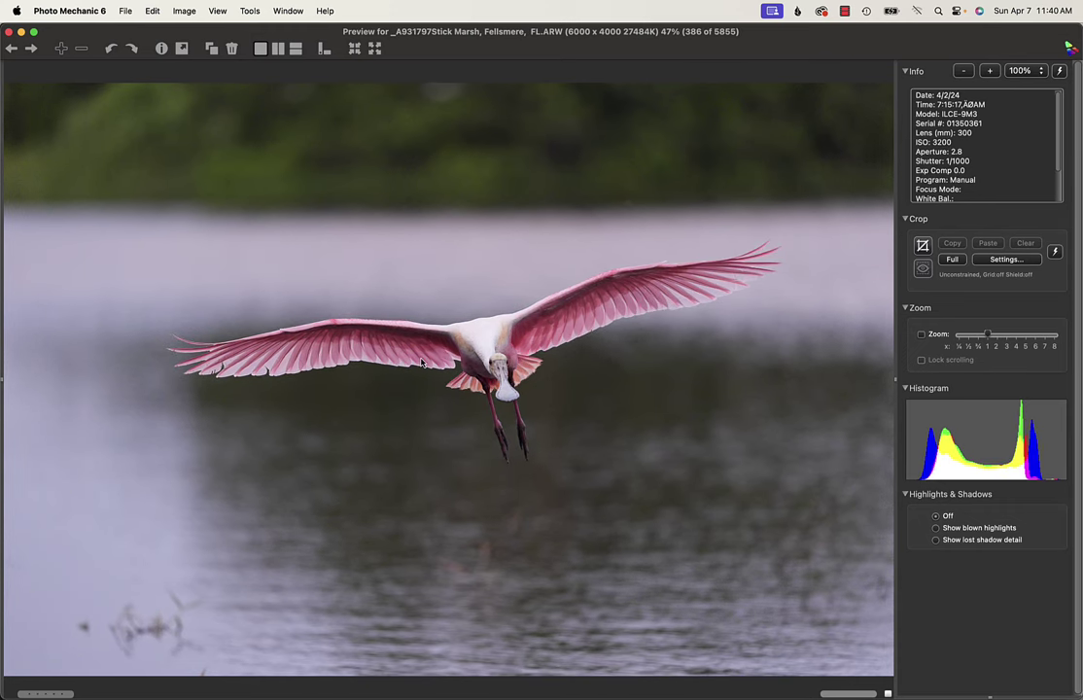
pyautogui.press('Right')
pyautogui.press('Left')
# Step: Review the glide over dark water as the wings tilt, advancing from _A931797 to _A931803
pyautogui.press('Right')
pyautogui.press('Right')
pyautogui.press('Right')
pyautogui.press('Right')
pyautogui.press('Right')
pyautogui.press('Right')
pyautogui.press('Right')
pyautogui.press('Right')
pyautogui.press('Right')
pyautogui.press('Right')
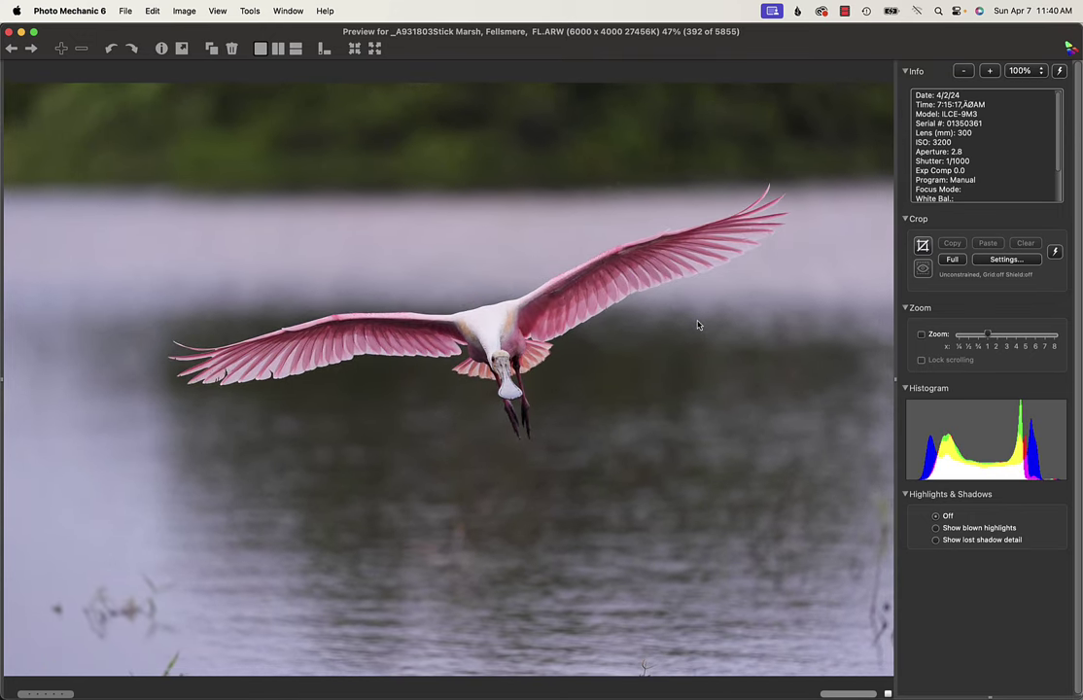
# Step: Check the wing tilt of the banking spoonbill in the frames from _A931803 to _A931809
pyautogui.press('Right')
pyautogui.press('Right')
pyautogui.press('Right')
pyautogui.press('Right')
pyautogui.press('Right')
pyautogui.press('Right')
pyautogui.press('Right')
pyautogui.press('Right')
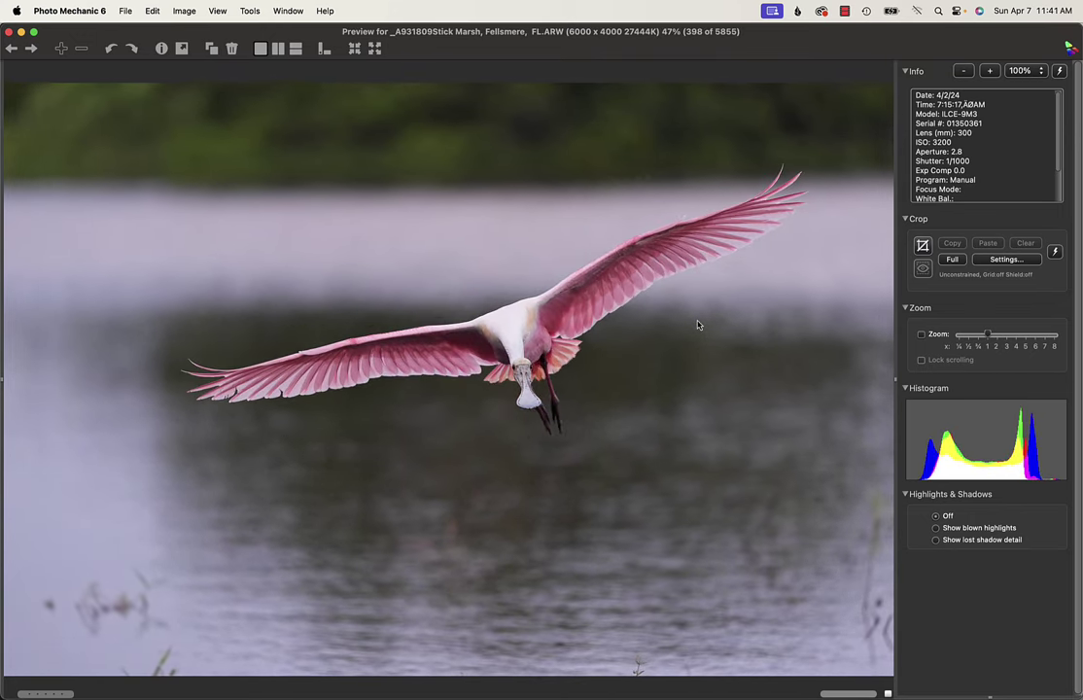
# Step: Review the downstroke of the banking spoonbill from _A931809 to _A931822
pyautogui.press('Right')
pyautogui.press('Right')
pyautogui.press('Right')
pyautogui.press('Right')
pyautogui.press('Right')
pyautogui.press('Right')
pyautogui.press('Right')
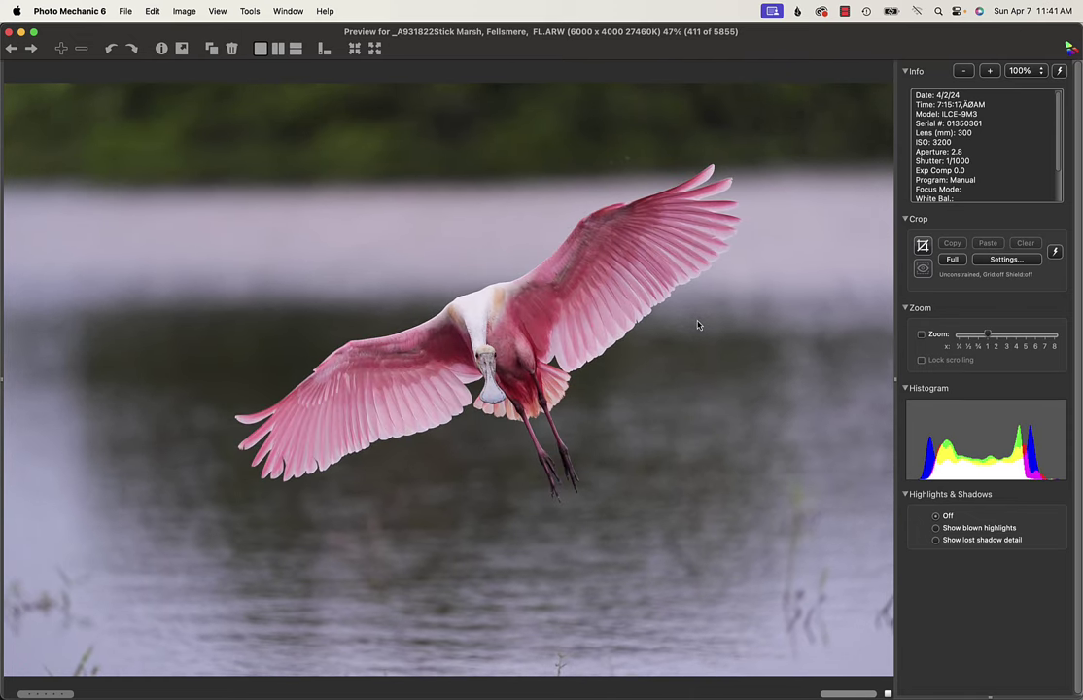
# Step: Go back to _A931821 and inspect the spoonbill's head and bill at 100%, returning to the full-frame view
pyautogui.press('Left')
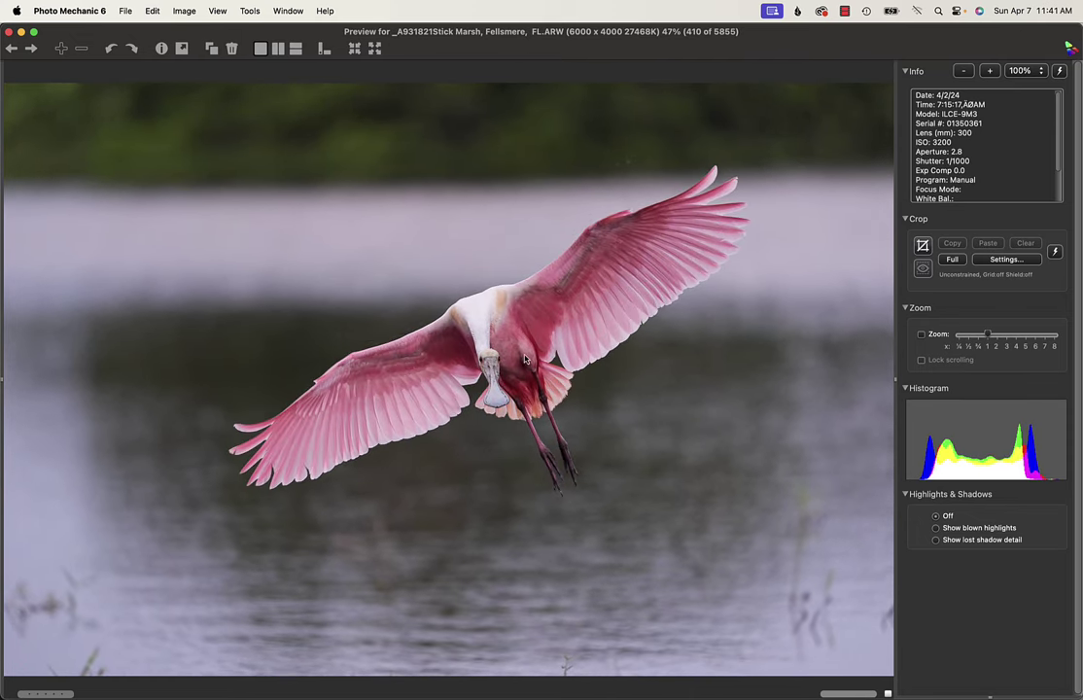
pyautogui.click(495, 367)
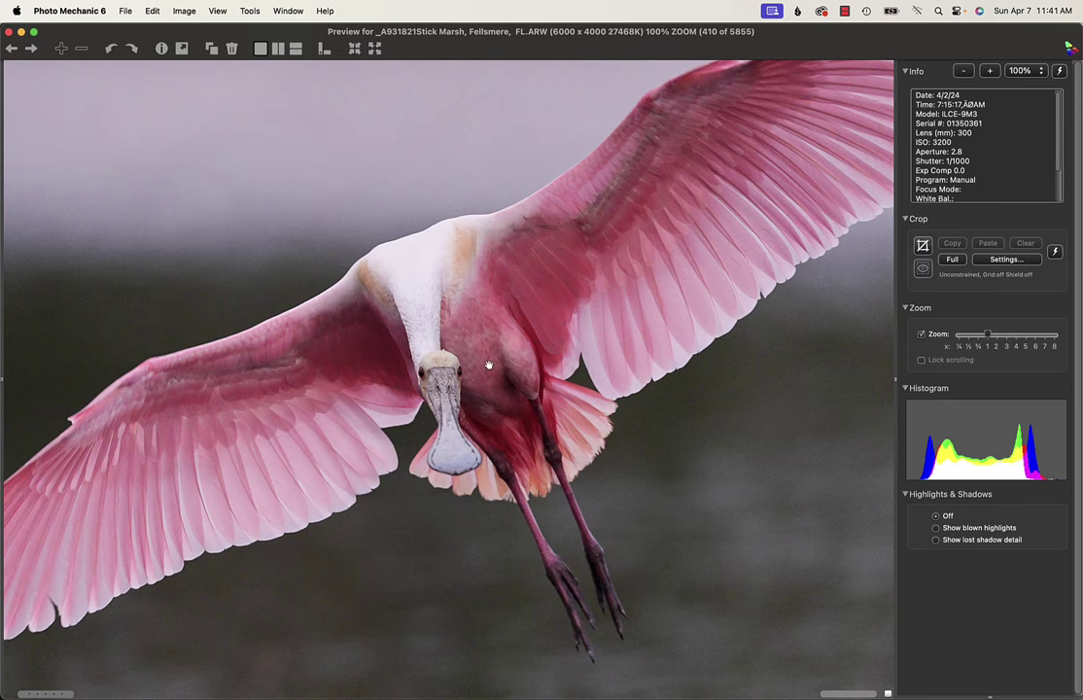
pyautogui.click(455, 399)
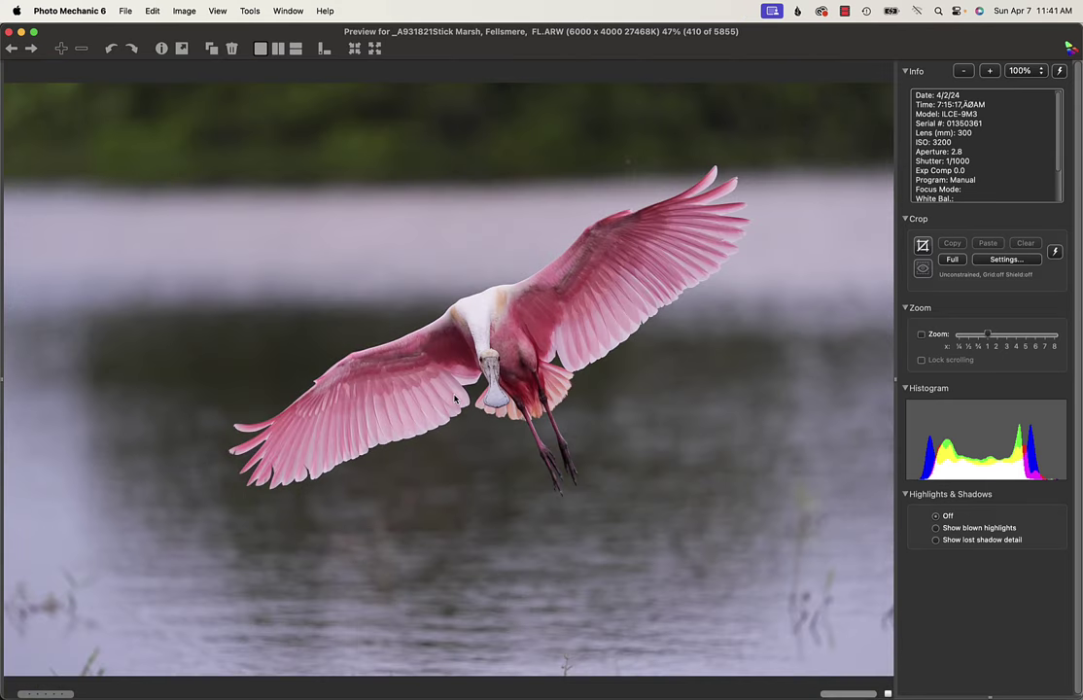
# Step: Examine the broad wing spread in the frames following _A931821, including _A931823
pyautogui.press('Right')
pyautogui.press('Right')
pyautogui.press('Right')
pyautogui.press('Right')
pyautogui.press('Right')
pyautogui.press('Right')
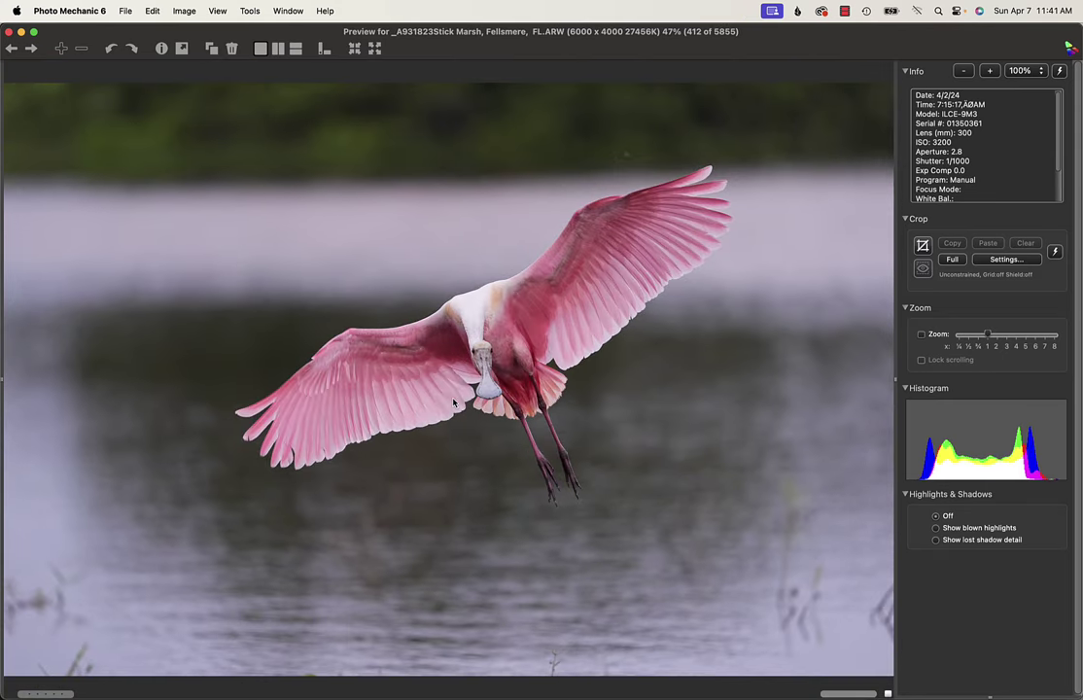
# Step: Review the wing recovery over dark water from _A931823 through the raised-wing frame _A931831
pyautogui.press('Right')
pyautogui.press('Right')
pyautogui.press('Right')
pyautogui.press('Right')
pyautogui.press('Right')
pyautogui.press('Right')
pyautogui.press('Right')
pyautogui.press('Right')
pyautogui.press('Right')
pyautogui.press('Right')
pyautogui.press('Right')
pyautogui.press('Right')
pyautogui.press('Right')
pyautogui.press('Right')
pyautogui.press('Right')
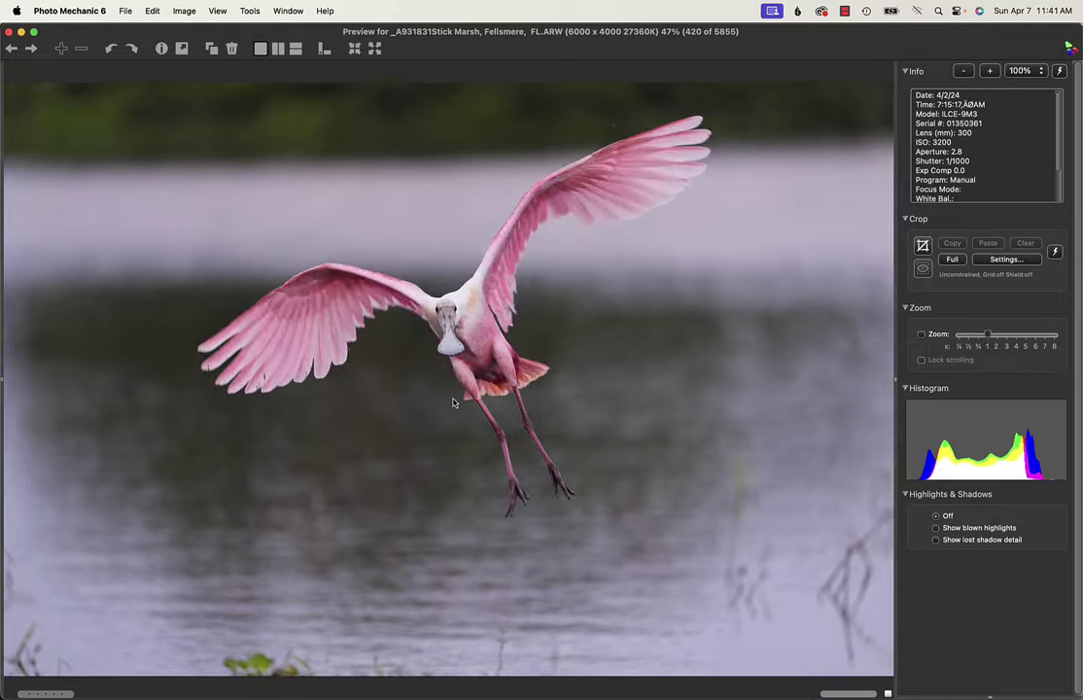
# Step: Advance to the next 1/1000-second burst over pale water and compare frames _A931846 and _A931844
pyautogui.press('Right')
pyautogui.press('Right')
pyautogui.press('Right')
pyautogui.press('Right')
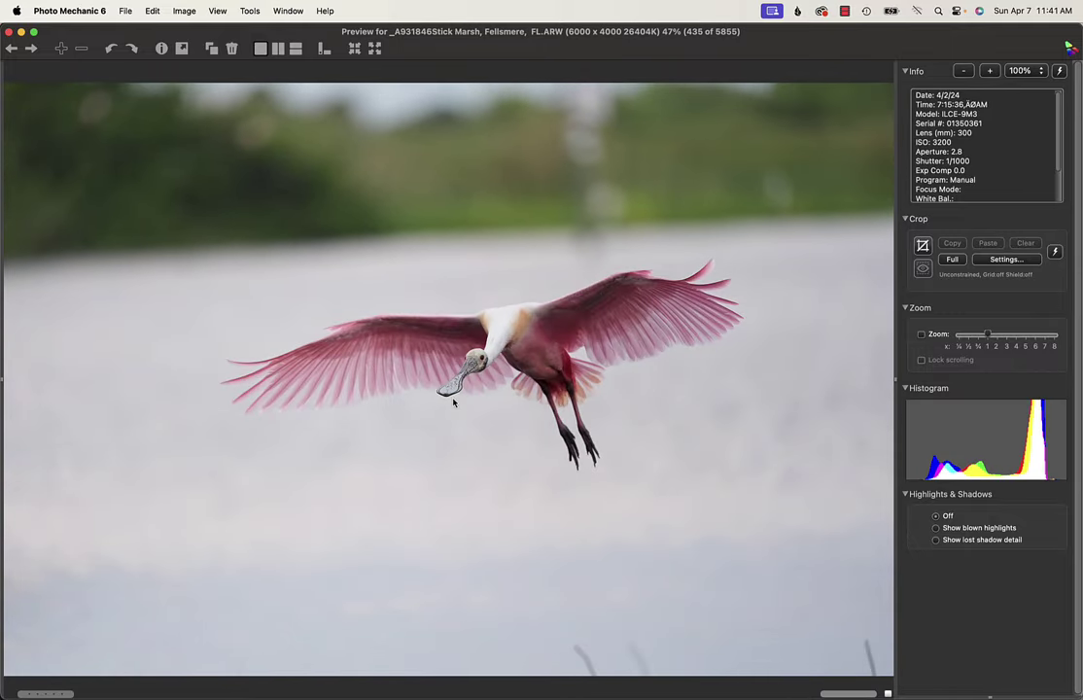
pyautogui.press('Left')
pyautogui.press('Left')
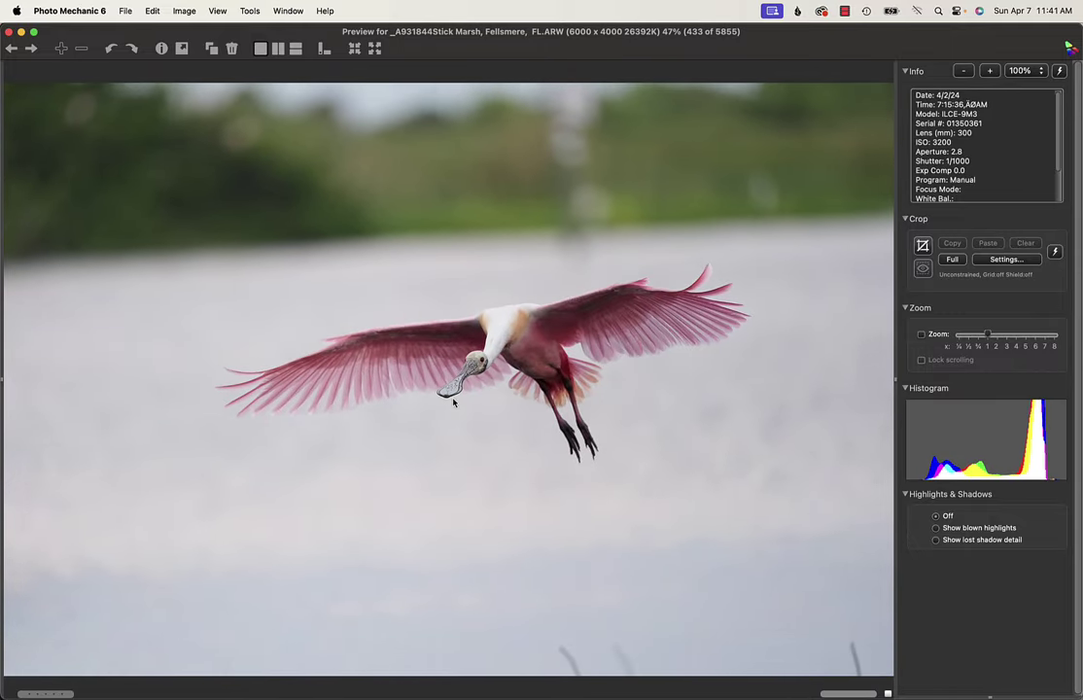
# Step: Review the incoming spoonbill over pale water from _A931844 to _A931851
pyautogui.press('Right')
pyautogui.press('Right')
pyautogui.press('Right')
pyautogui.press('Right')
pyautogui.press('Right')
pyautogui.press('Right')
pyautogui.press('Right')
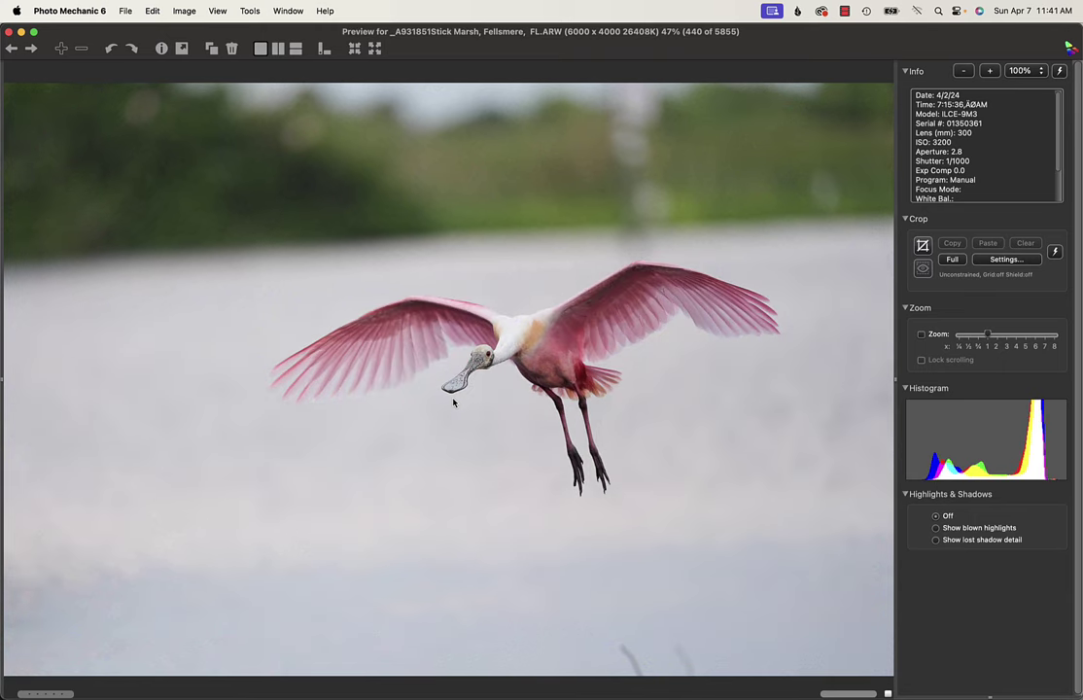
# Step: Examine the rising wings over pale water in the frames from _A931851 to _A931858
pyautogui.press('Right')
pyautogui.press('Right')
pyautogui.press('Right')
pyautogui.press('Right')
pyautogui.press('Right')
pyautogui.press('Right')
pyautogui.press('Right')
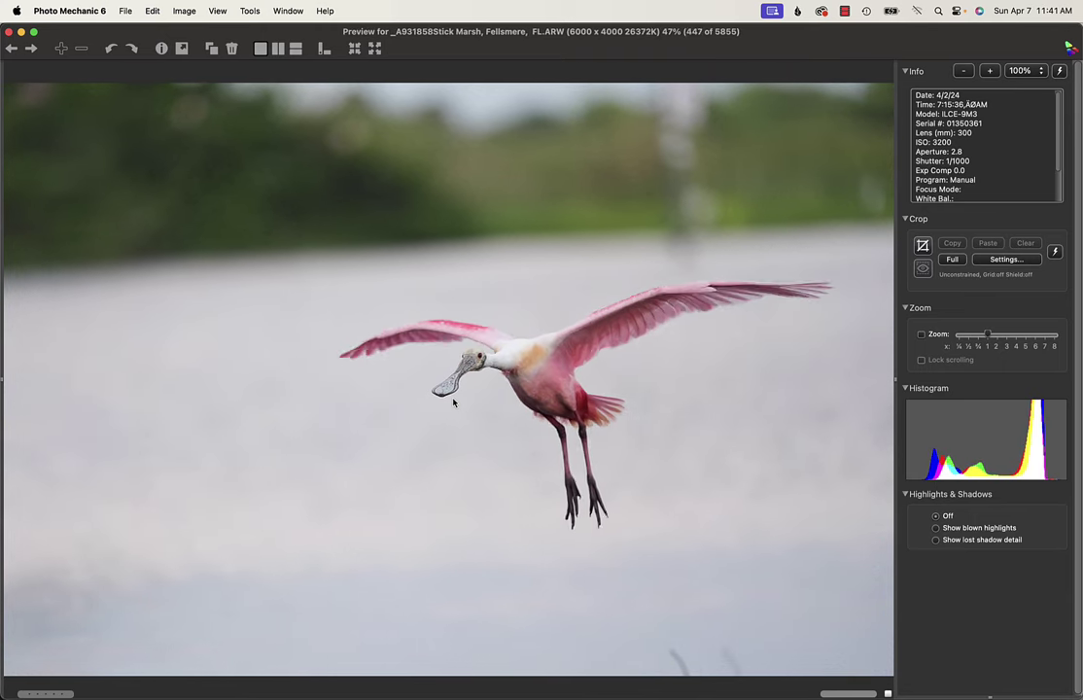
# Step: Review the upstroke and wing extension in the frames from _A931858 to _A931866
pyautogui.press('Right')
pyautogui.press('Right')
pyautogui.press('Right')
pyautogui.press('Right')
pyautogui.press('Right')
pyautogui.press('Right')
pyautogui.press('Right')
pyautogui.press('Right')
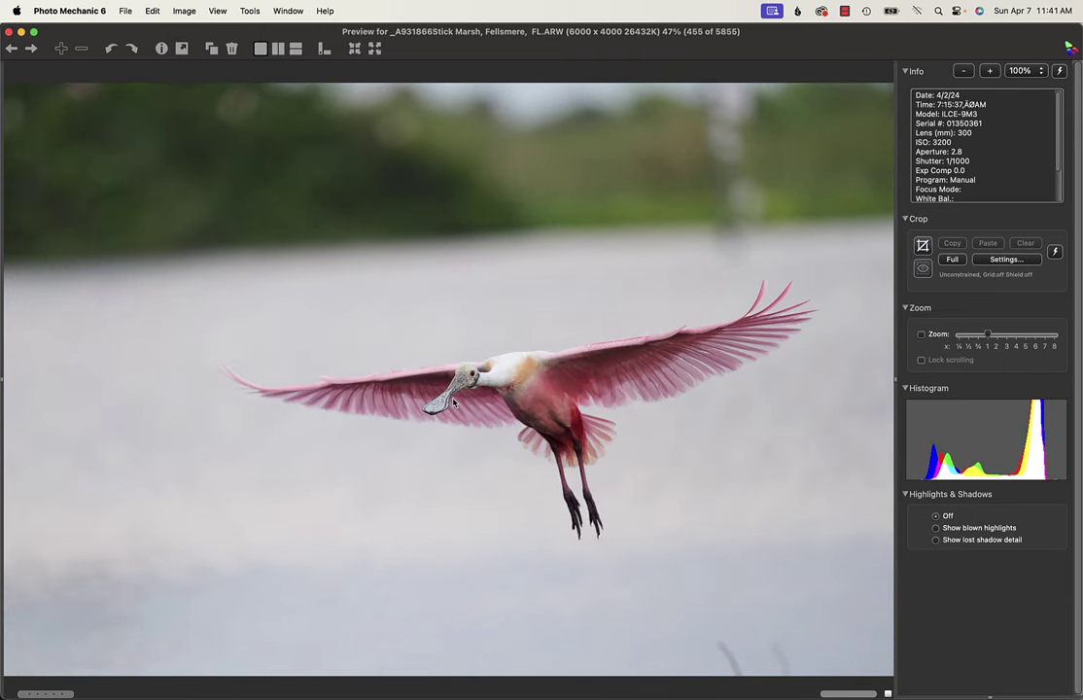
# Step: Advance to _A931871 and inspect the spoonbill's eye and bill at 100%, returning to the full-frame view
pyautogui.press('Right')
pyautogui.press('Right')
pyautogui.press('Right')
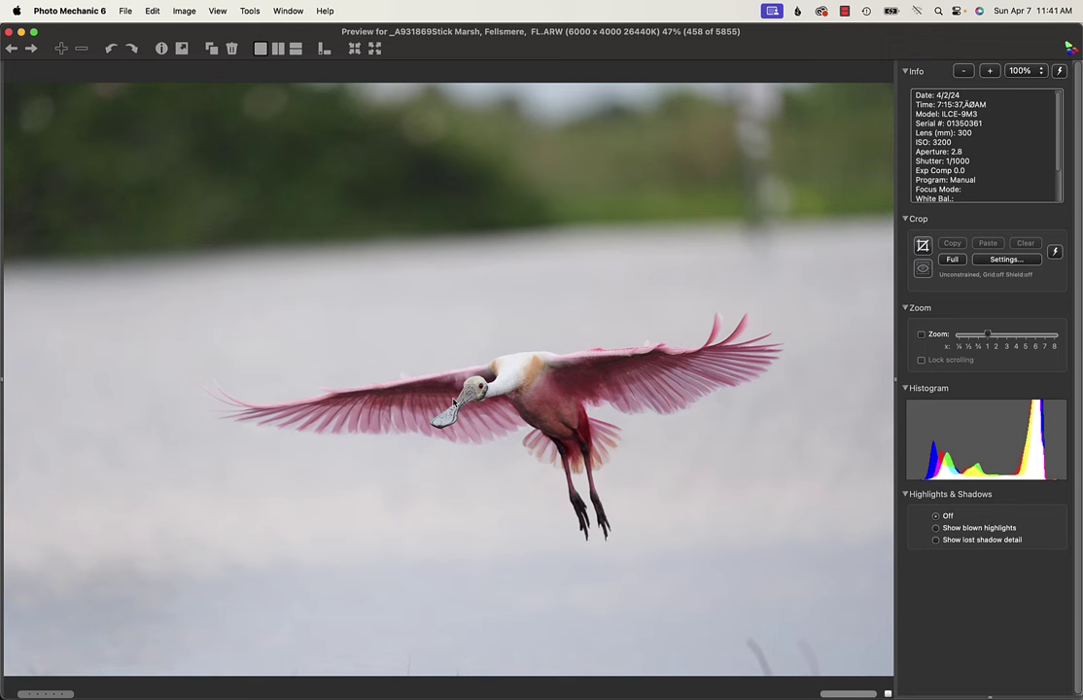
pyautogui.press('Right')
pyautogui.press('Right')
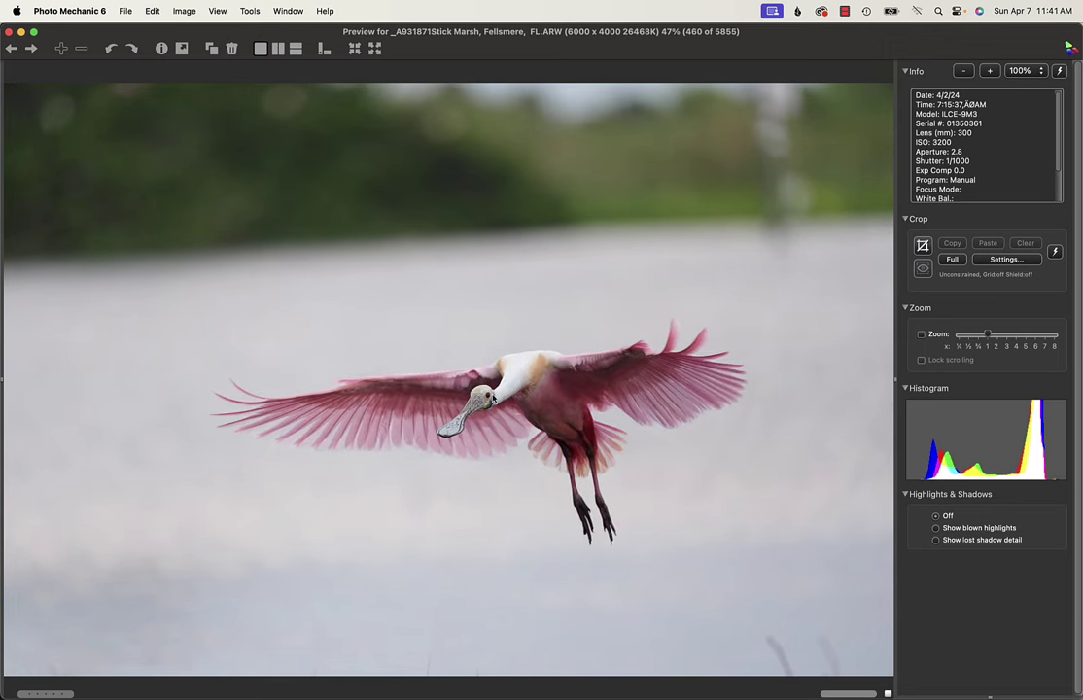
pyautogui.click(488, 398)
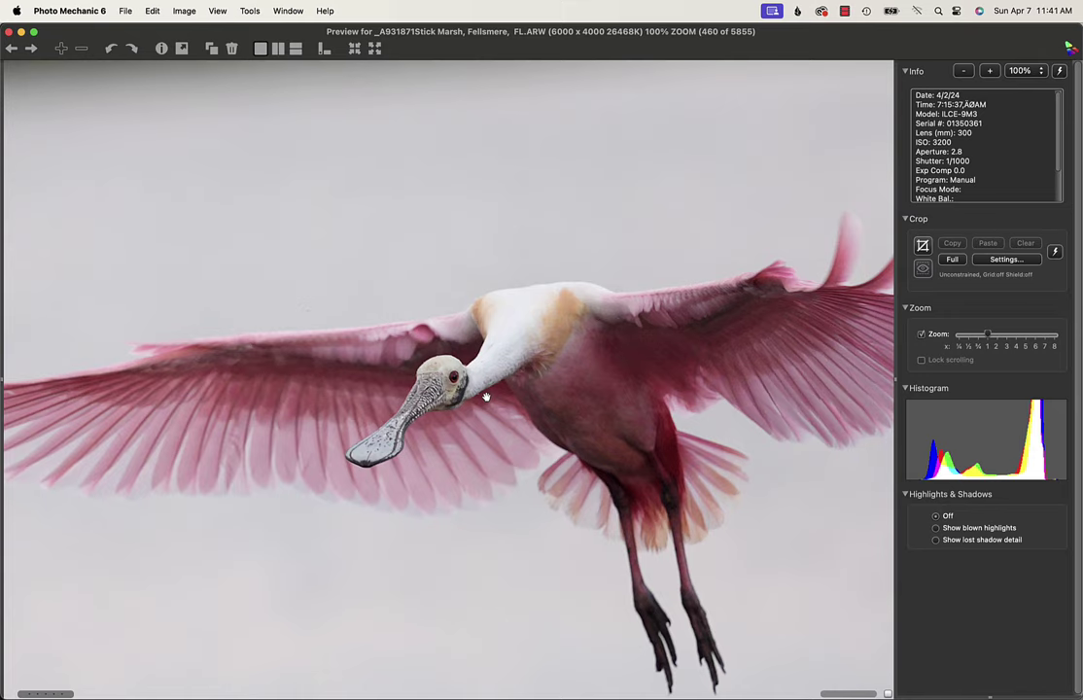
pyautogui.click(486, 398)
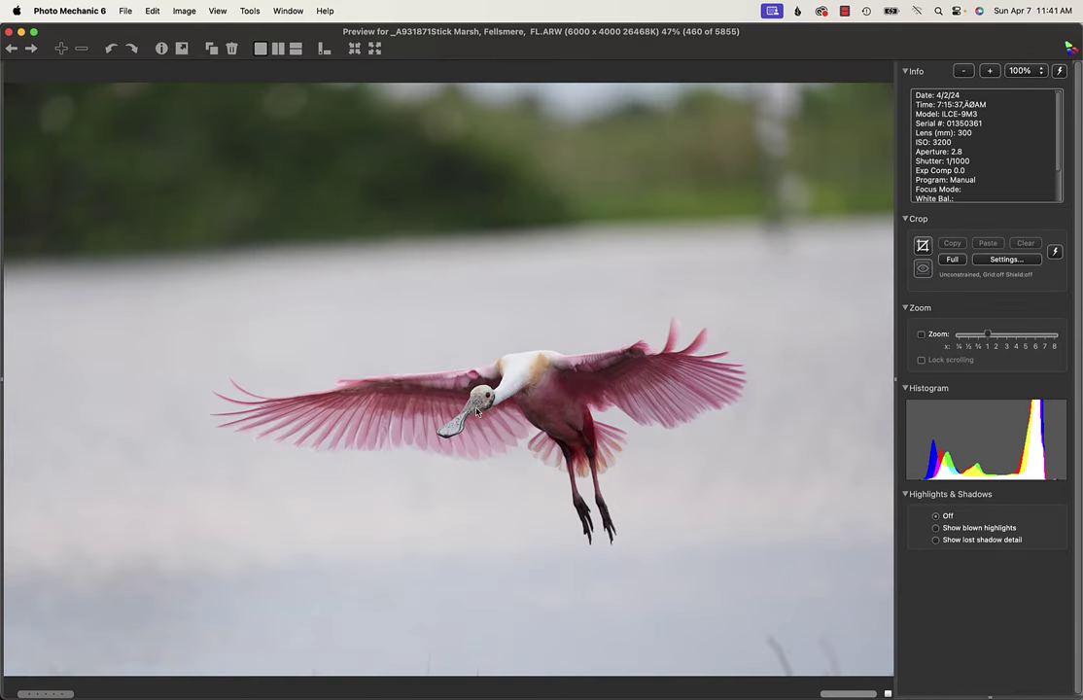
# Step: Review the downstroke that cups the wings in the frames from _A931871 to _A931875
pyautogui.press('Right')
pyautogui.press('Right')
pyautogui.press('Right')
pyautogui.press('Right')
pyautogui.press('Right')
pyautogui.press('Right')
pyautogui.press('Right')
pyautogui.press('Right')
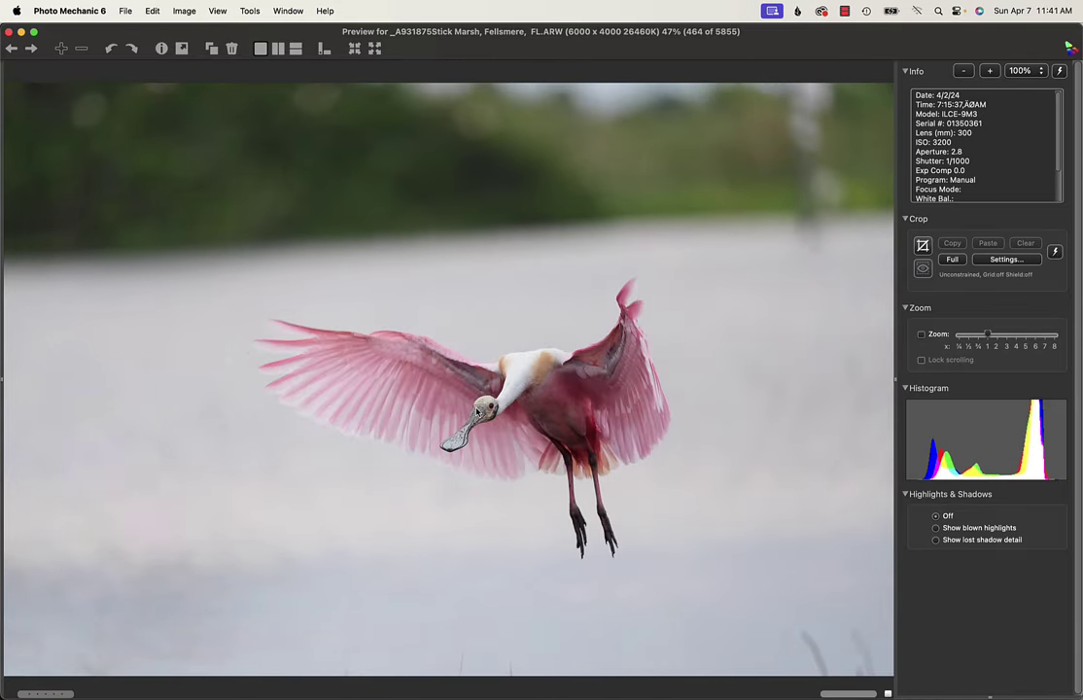
# Step: Examine the cupped wings and lowered legs in the frames from _A931875 to _A931881
pyautogui.press('Right')
pyautogui.press('Right')
pyautogui.press('Right')
pyautogui.press('Right')
pyautogui.press('Right')
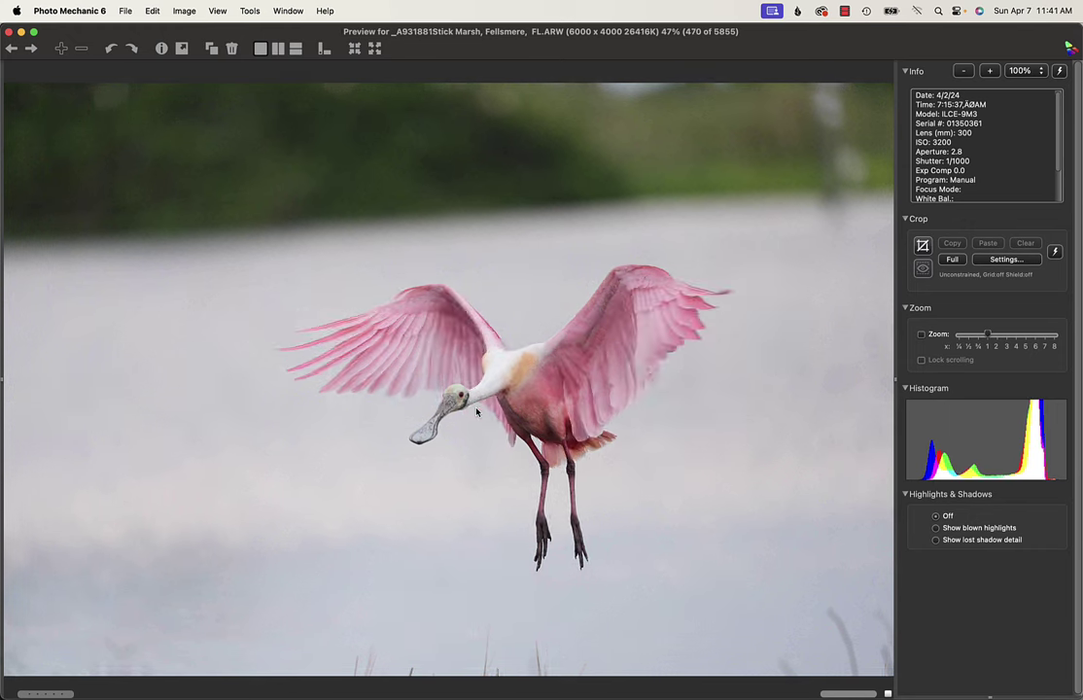
# Step: Review the spoonbill approaching the shoreline grass from _A931881 through _A931888 to _A931894
pyautogui.press('Right')
pyautogui.press('Right')
pyautogui.press('Right')
pyautogui.press('Right')
pyautogui.press('Right')
pyautogui.press('Right')
pyautogui.press('Right')
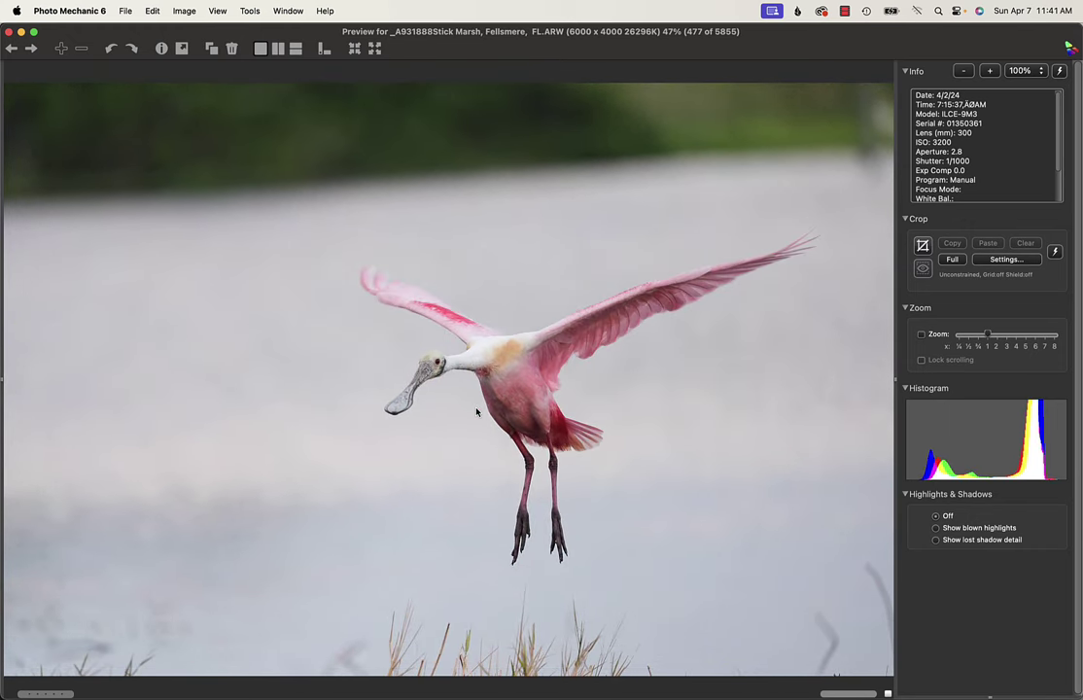
pyautogui.press('Right')
pyautogui.press('Right')
pyautogui.press('Right')
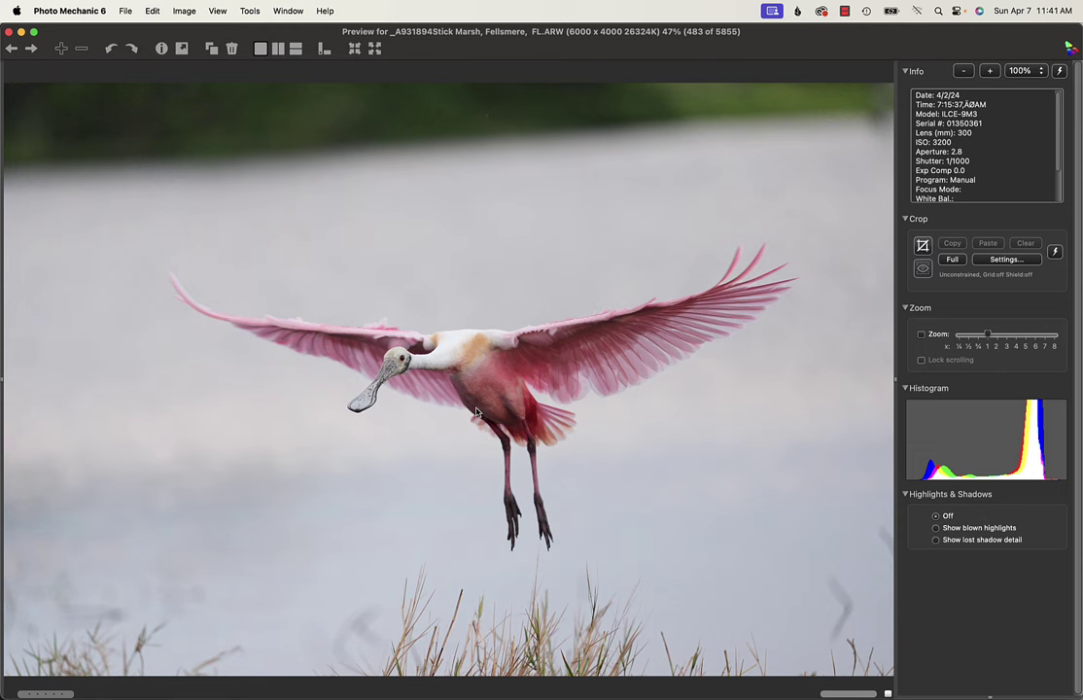
# Step: Advance from _A931894 to _A931900, where the spoonbill flies over open water in front of the distant tree line
pyautogui.press('Right')
pyautogui.press('Right')
pyautogui.press('Right')
pyautogui.press('Right')
pyautogui.press('Right')
pyautogui.press('Right')
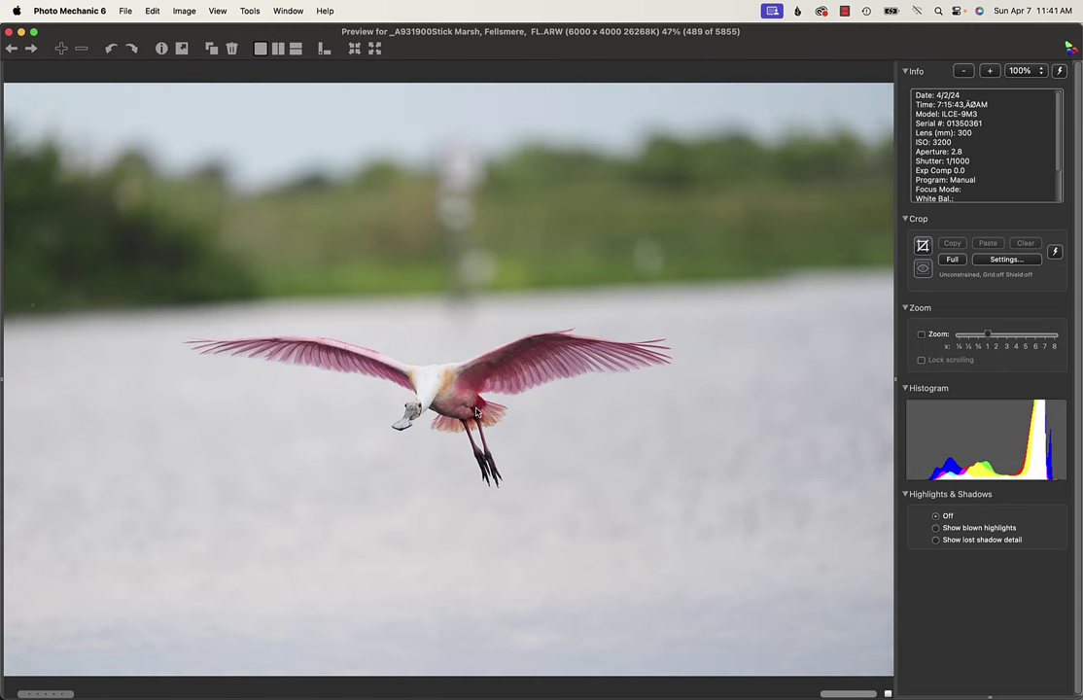
# Step: Review the spoonbill's outstretched wings and trailing legs in the frames from _A931900 through _A931907 to _A931915
pyautogui.press('Right')
pyautogui.press('Right')
pyautogui.press('Right')
pyautogui.press('Right')
pyautogui.press('Right')
pyautogui.press('Right')
pyautogui.press('Right')
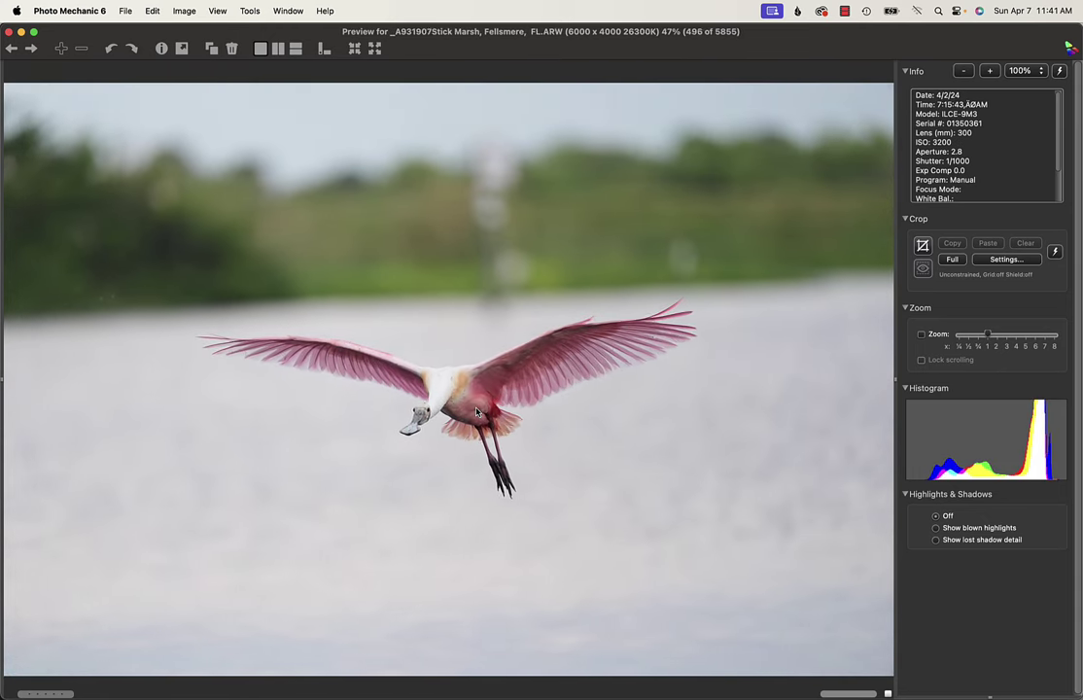
pyautogui.press('Right')
pyautogui.press('Right')
pyautogui.press('Right')
pyautogui.press('Right')
pyautogui.press('Right')
pyautogui.press('Right')
pyautogui.press('Right')
pyautogui.press('Right')
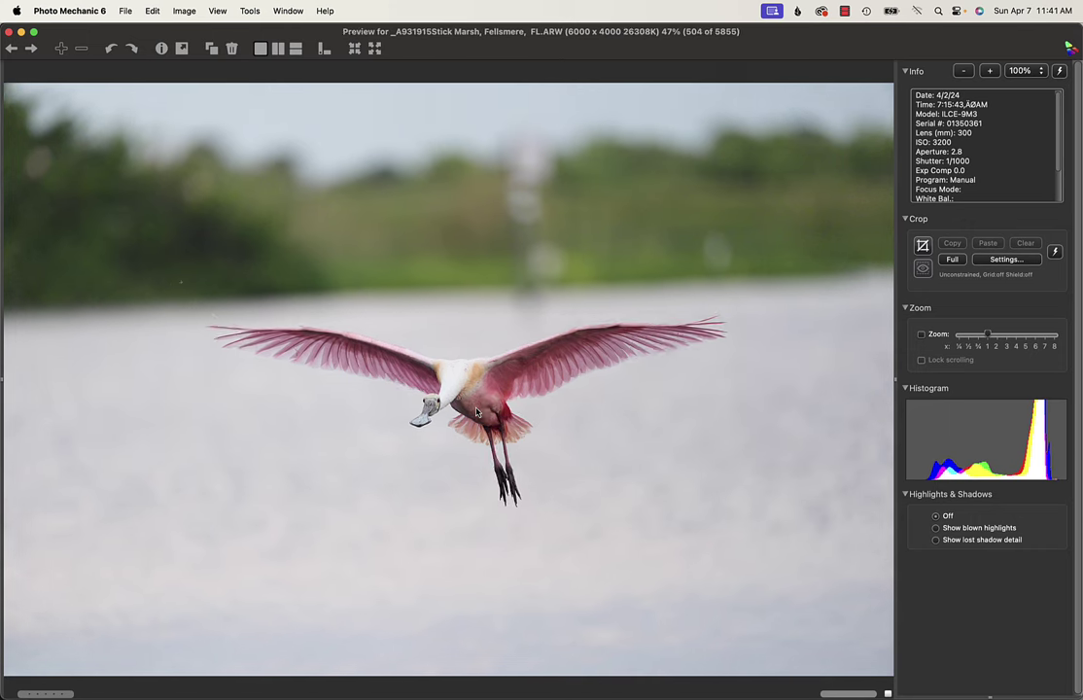
# Step: Step through the 1/1000 second flight burst from _A931915 to _A931924, checking the wing spread and lowering legs
pyautogui.press('Right')
pyautogui.press('Right')
pyautogui.press('Right')
pyautogui.press('Right')
pyautogui.press('Right')
pyautogui.press('Right')
pyautogui.press('Right')
pyautogui.press('Right')
pyautogui.press('Right')
pyautogui.press('Right')
pyautogui.press('Right')
pyautogui.press('Right')
pyautogui.press('Right')
pyautogui.press('Right')
pyautogui.press('Right')
pyautogui.press('Right')
pyautogui.press('Right')
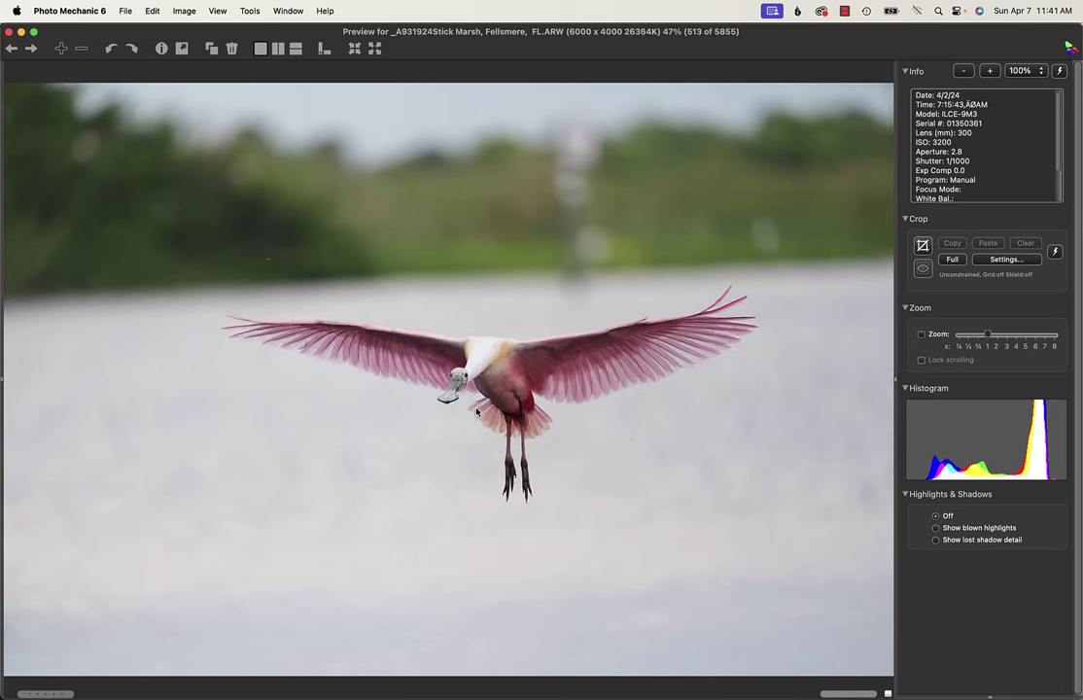
# Step: Compare the wing positions and dangling legs in the frames from _A931924 through _A931936 to _A931943
pyautogui.press('Right')
pyautogui.press('Right')
pyautogui.press('Right')
pyautogui.press('Right')
pyautogui.press('Right')
pyautogui.press('Right')
pyautogui.press('Right')
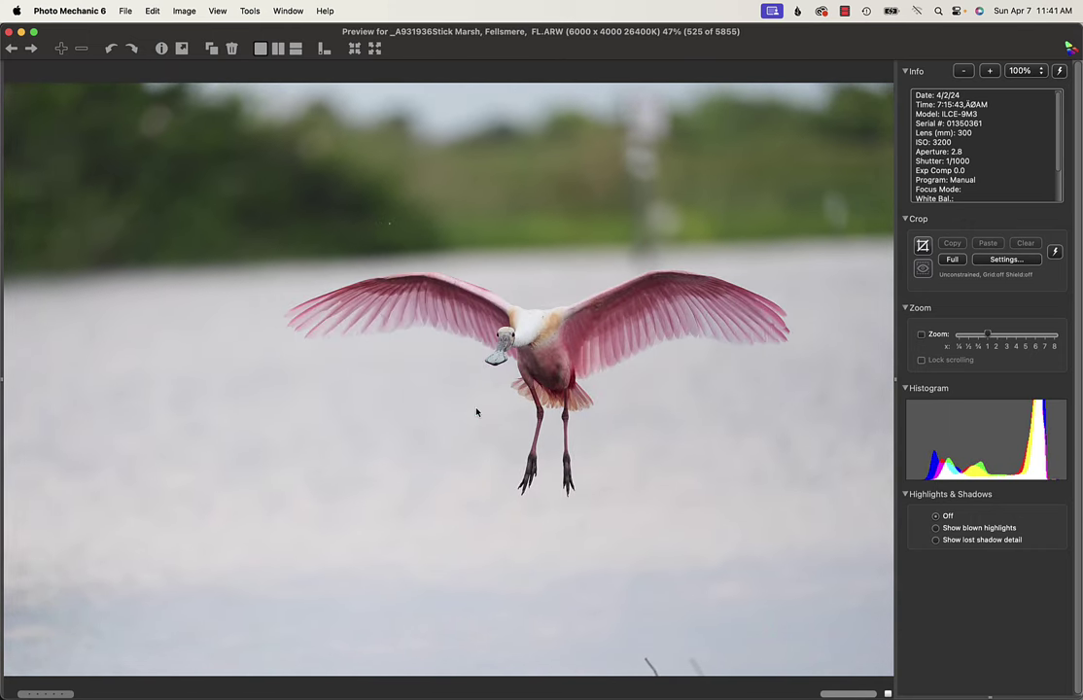
pyautogui.press('Right')
pyautogui.press('Right')
pyautogui.press('Right')
pyautogui.press('Right')
pyautogui.press('Right')
pyautogui.press('Right')
pyautogui.press('Right')
pyautogui.press('Right')
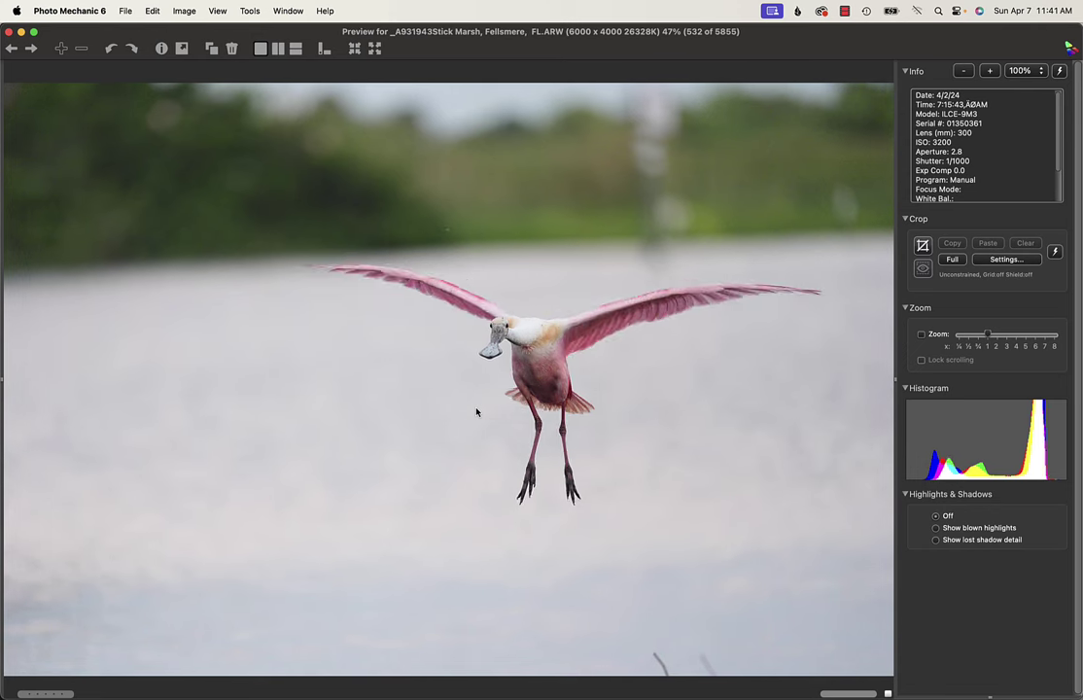
# Step: Examine the spread wings and curled wingtip feathers in the frames from _A931943 through _A931950 to _A931957
pyautogui.press('Right')
pyautogui.press('Right')
pyautogui.press('Right')
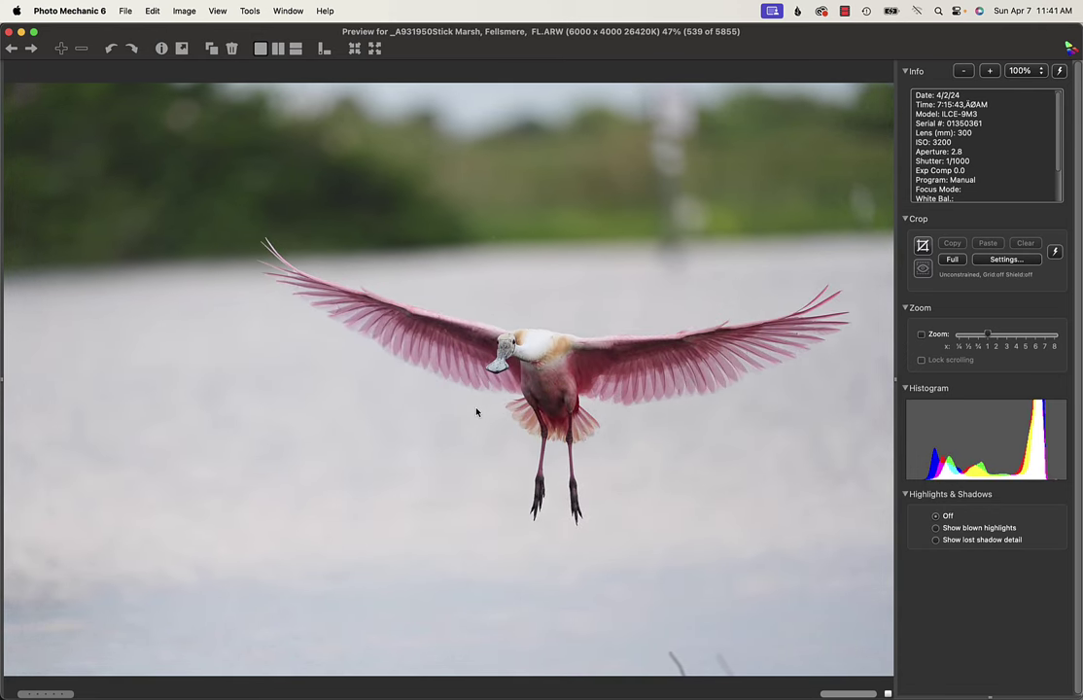
pyautogui.press('Right')
pyautogui.press('Right')
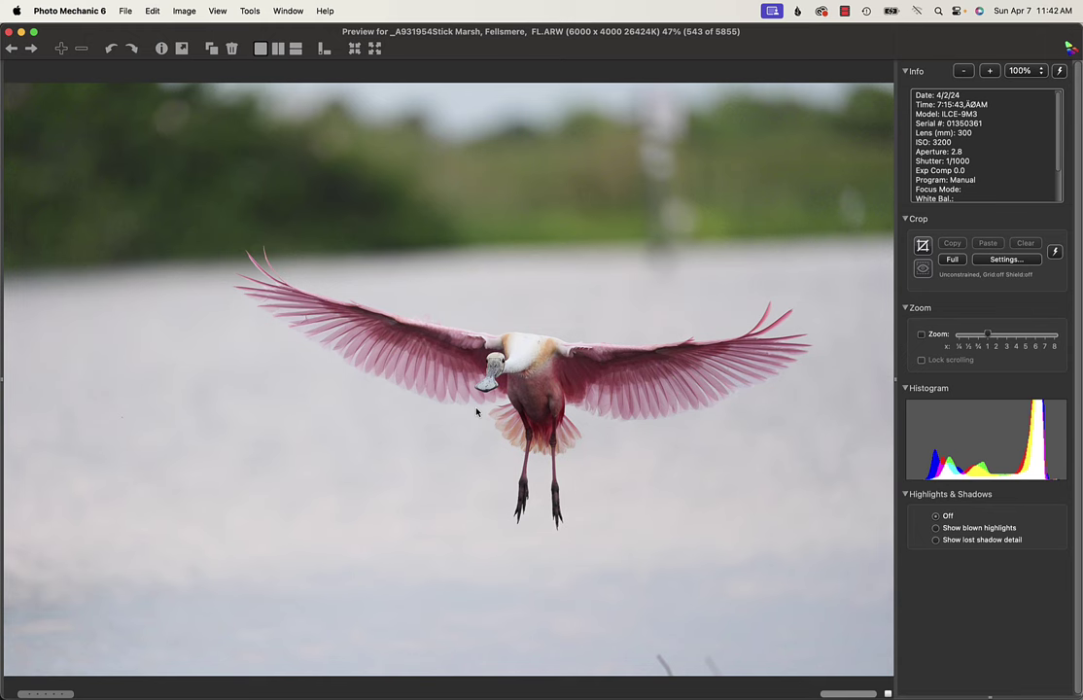
pyautogui.press('Right')
pyautogui.press('Right')
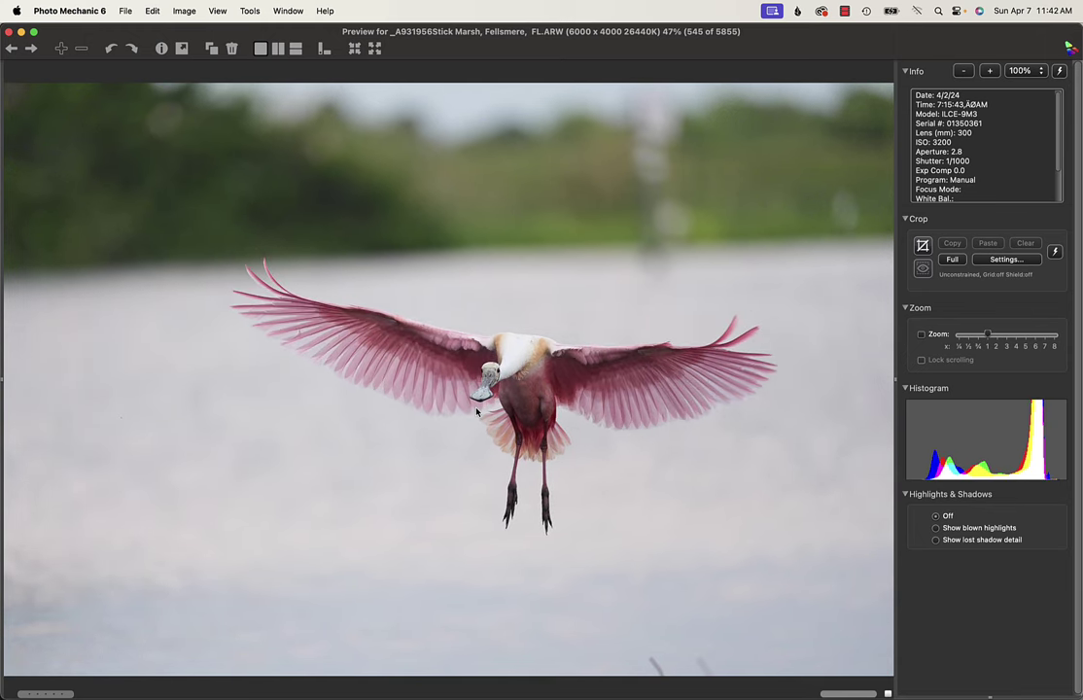
pyautogui.press('Right')
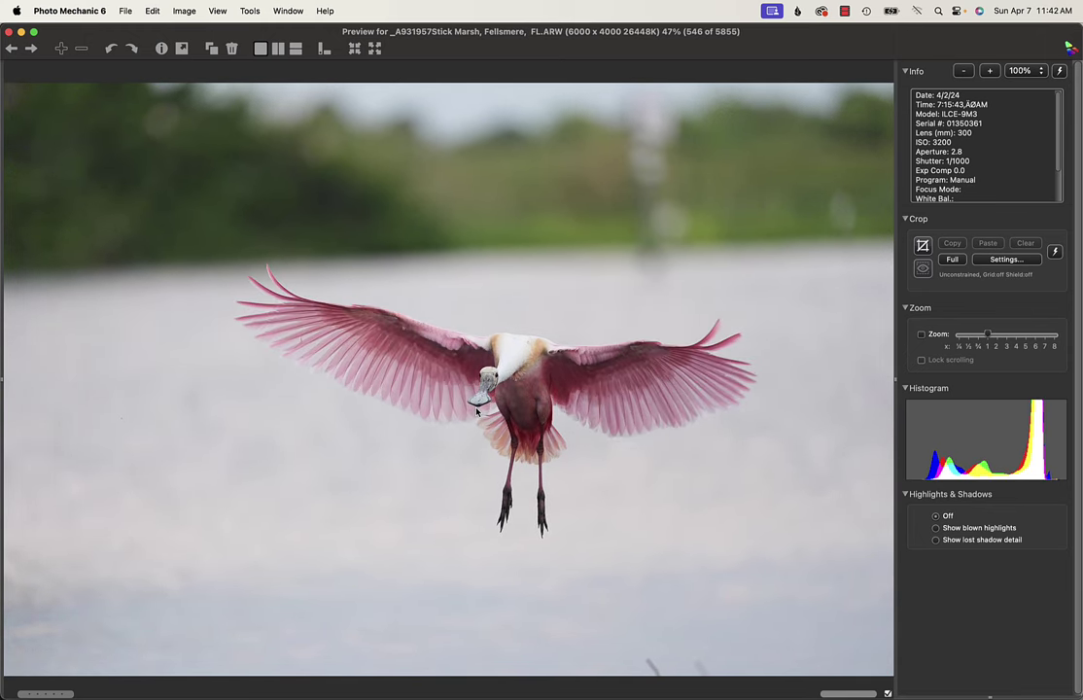
# Step: Review the wings cupping forward in the frames from _A931957 to _A931963
pyautogui.press('Right')
pyautogui.press('Right')
pyautogui.press('Right')
pyautogui.press('Right')
pyautogui.press('Right')
pyautogui.press('Right')
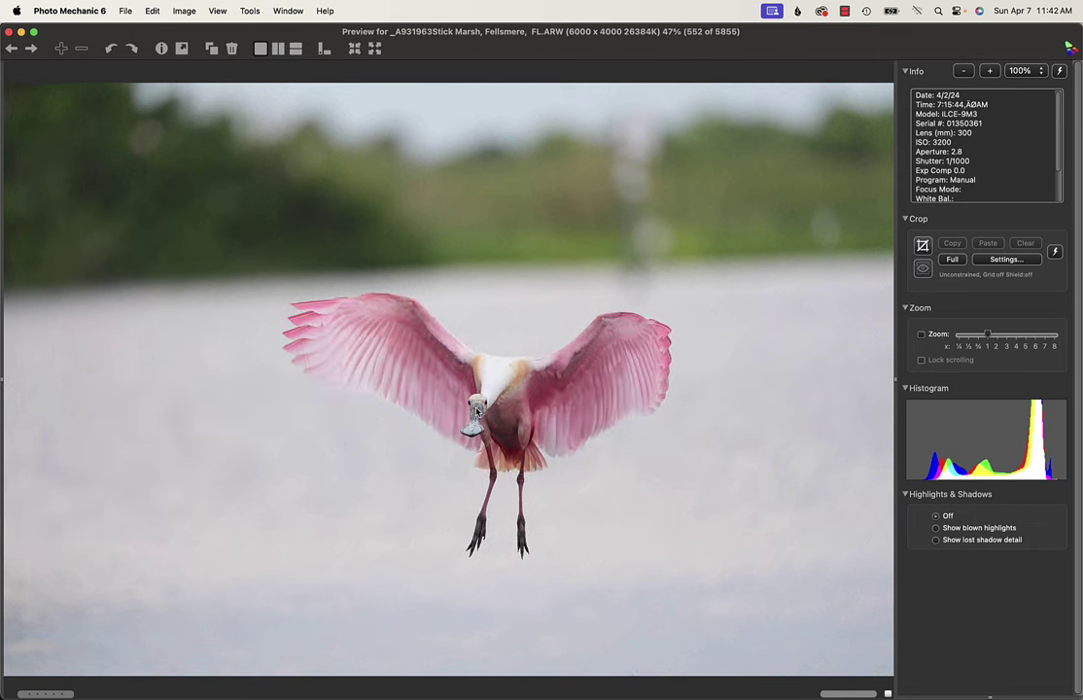
# Step: Move past the end of the flight burst from _A931963 to the two standing spoonbills with a branch in _A931981
pyautogui.press('Right')
pyautogui.press('Right')
pyautogui.press('Right')
pyautogui.press('Right')
pyautogui.press('Right')
pyautogui.press('Right')
pyautogui.press('Right')
pyautogui.press('Right')
pyautogui.press('Right')
pyautogui.press('Right')
pyautogui.press('Right')
pyautogui.press('Right')
pyautogui.press('Right')
pyautogui.press('Right')
pyautogui.press('Right')
pyautogui.press('Right')
pyautogui.press('Right')
pyautogui.press('Right')
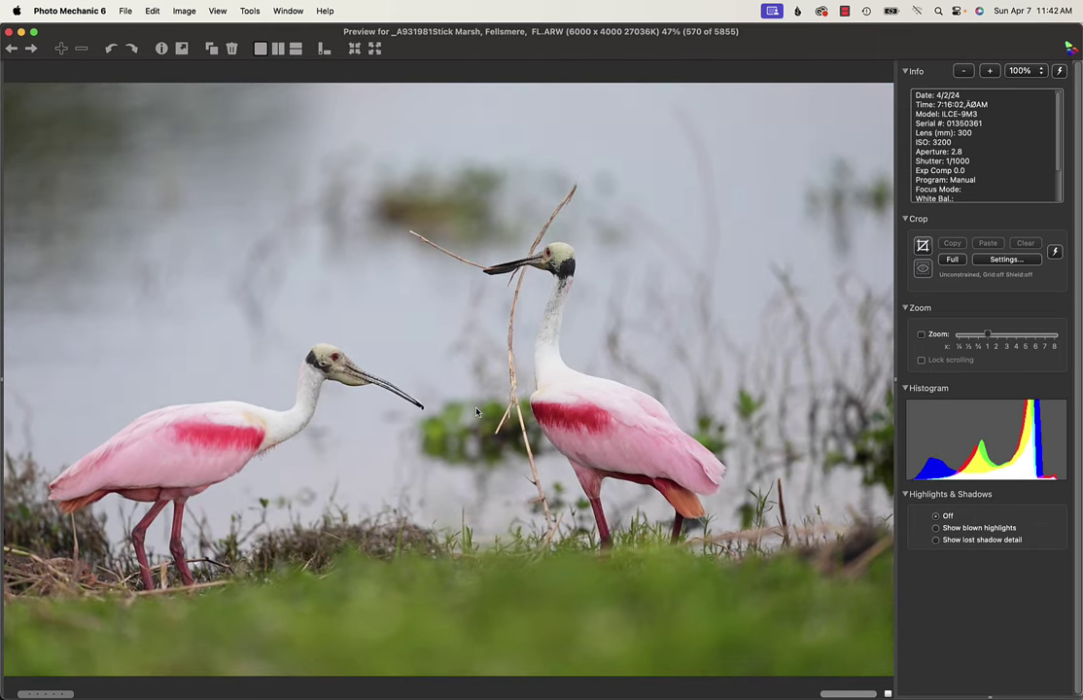
# Step: Review the spoonbill lifting the long branch beside its companion in the frames from _A931981 through _A931988 to _A932007
pyautogui.press('Right')
pyautogui.press('Right')
pyautogui.press('Right')
pyautogui.press('Right')
pyautogui.press('Right')
pyautogui.press('Right')
pyautogui.press('Right')
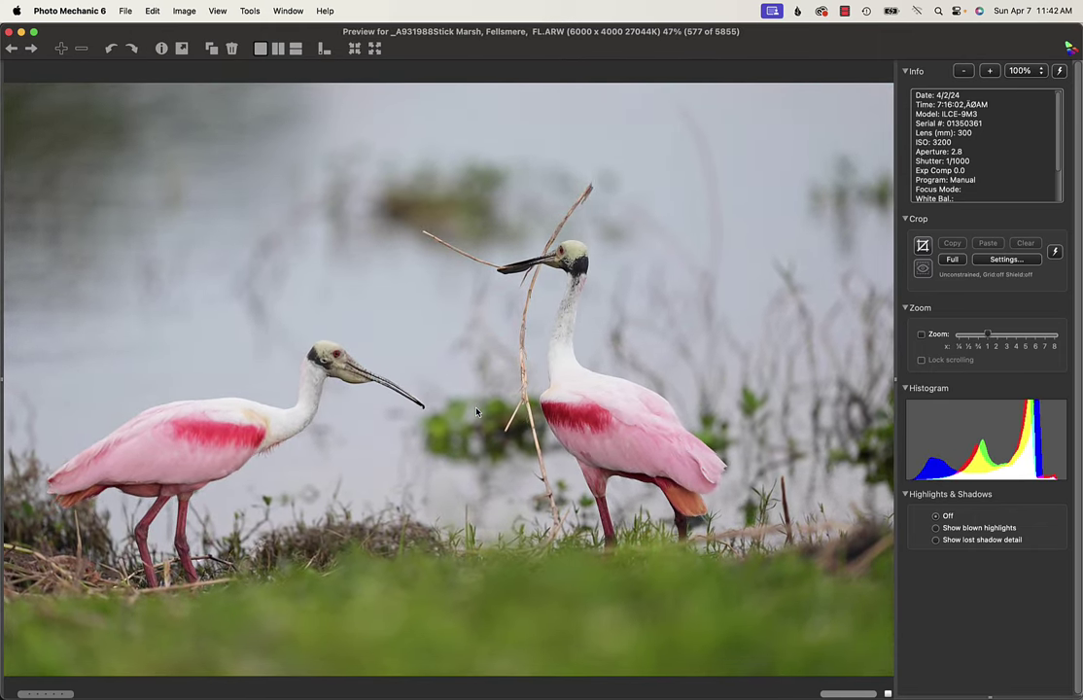
pyautogui.press('Right')
pyautogui.press('Right')
pyautogui.press('Right')
pyautogui.press('Right')
pyautogui.press('Right')
pyautogui.press('Right')
pyautogui.press('Right')
pyautogui.press('Right')
pyautogui.press('Right')
pyautogui.press('Right')
pyautogui.press('Right')
pyautogui.press('Right')
pyautogui.press('Right')
pyautogui.press('Right')
pyautogui.press('Right')
pyautogui.press('Right')
pyautogui.press('Right')
pyautogui.press('Right')
pyautogui.press('Right')
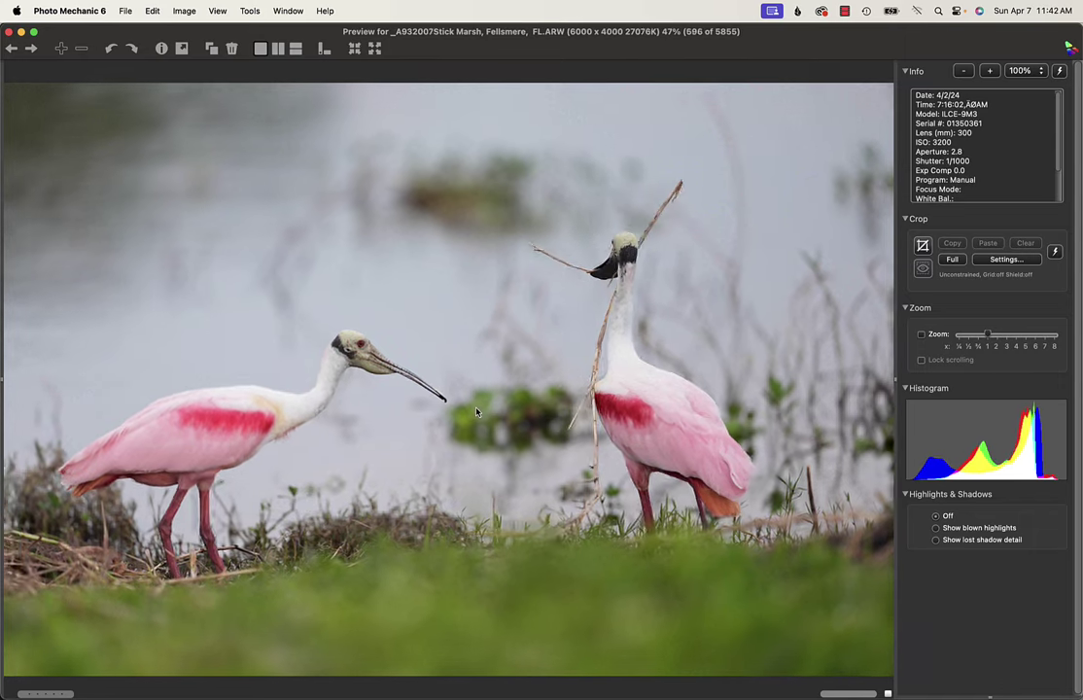
# Step: Advance from _A932007 to _A932031, where a spoonbill carries a long stick across the grass
pyautogui.press('Right')
pyautogui.press('Right')
pyautogui.press('Right')
pyautogui.press('Right')
pyautogui.press('Right')
pyautogui.press('Right')
pyautogui.press('Right')
pyautogui.press('Right')
pyautogui.press('Right')
pyautogui.press('Right')
pyautogui.press('Right')
pyautogui.press('Right')
pyautogui.press('Right')
pyautogui.press('Right')
pyautogui.press('Right')
pyautogui.press('Right')
pyautogui.press('Right')
pyautogui.press('Right')
pyautogui.press('Right')
pyautogui.press('Right')
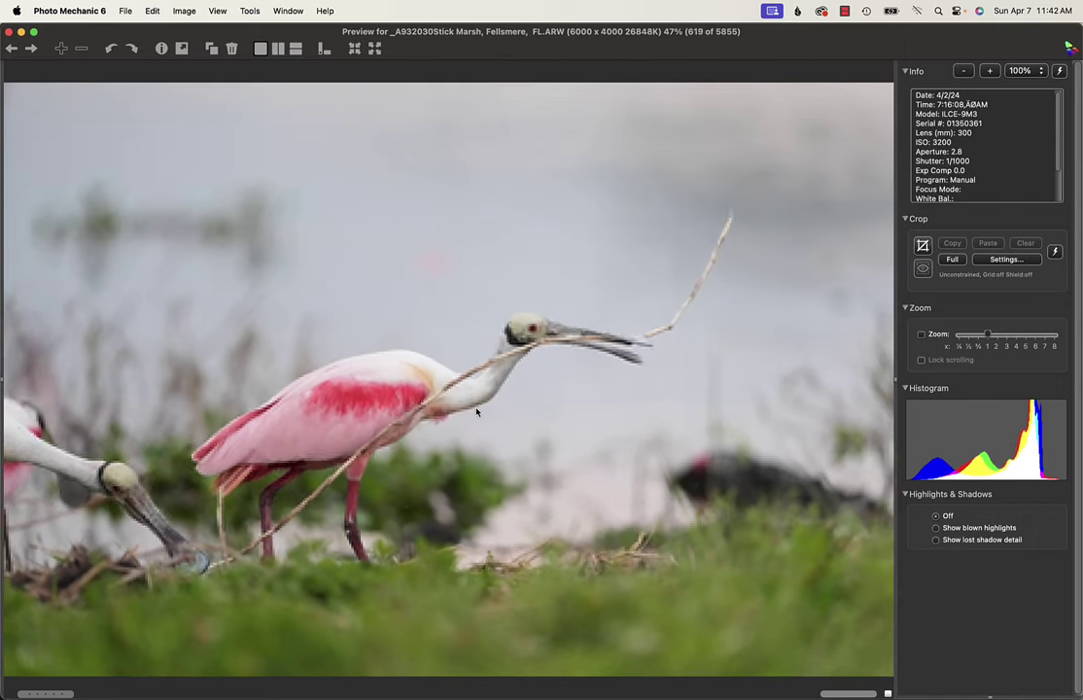
pyautogui.press('Right')
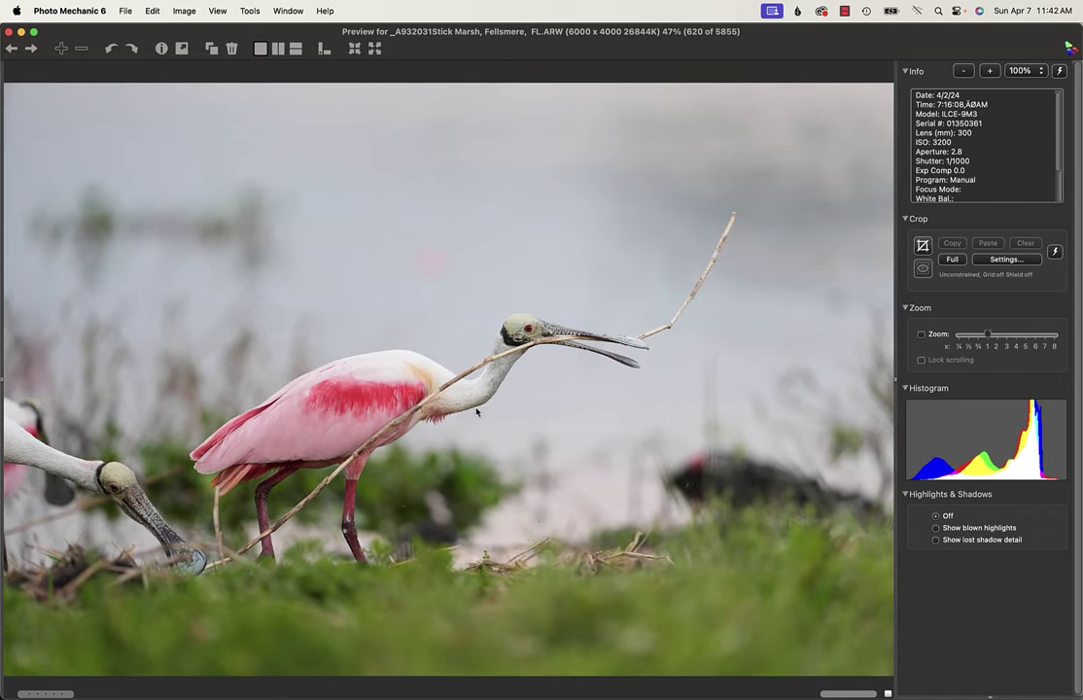
# Step: Examine the stick-carrying spoonbill and the second bird's head in the frames from _A932031 through _A932035 to _A932039
pyautogui.press('Right')
pyautogui.press('Right')
pyautogui.press('Right')
pyautogui.press('Right')
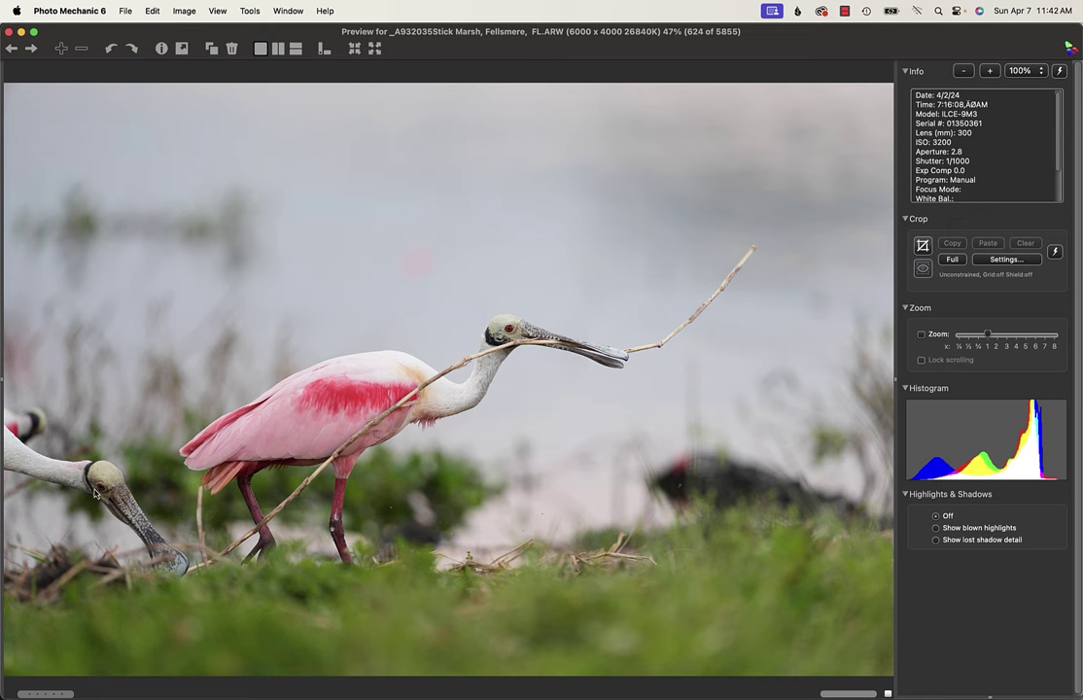
pyautogui.press('Right')
pyautogui.press('Right')
pyautogui.press('Right')
pyautogui.press('Right')
pyautogui.press('Right')
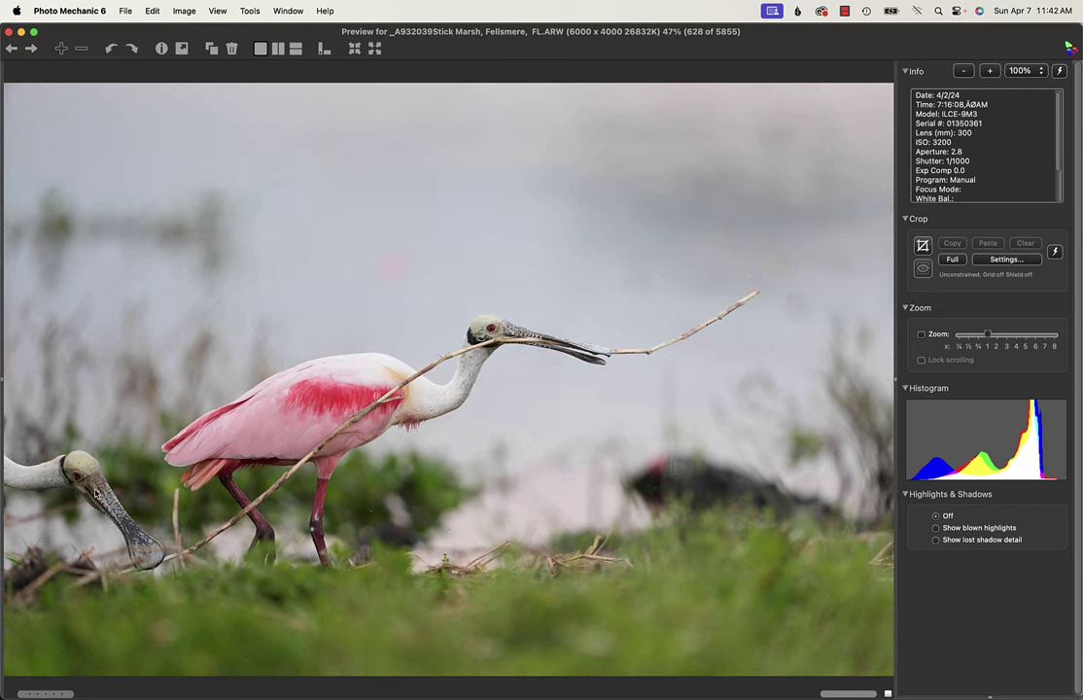
# Step: Move on from the stick-carrying frames at _A932039 to the head-on flying spoonbill in _A932048
pyautogui.press('Right')
pyautogui.press('Right')
pyautogui.press('Right')
pyautogui.press('Right')
pyautogui.press('Right')
pyautogui.press('Right')
pyautogui.press('Right')
pyautogui.press('Right')
pyautogui.press('Right')
pyautogui.press('Right')
pyautogui.press('Right')
pyautogui.press('Right')
pyautogui.press('Right')
pyautogui.press('Right')
pyautogui.press('Right')
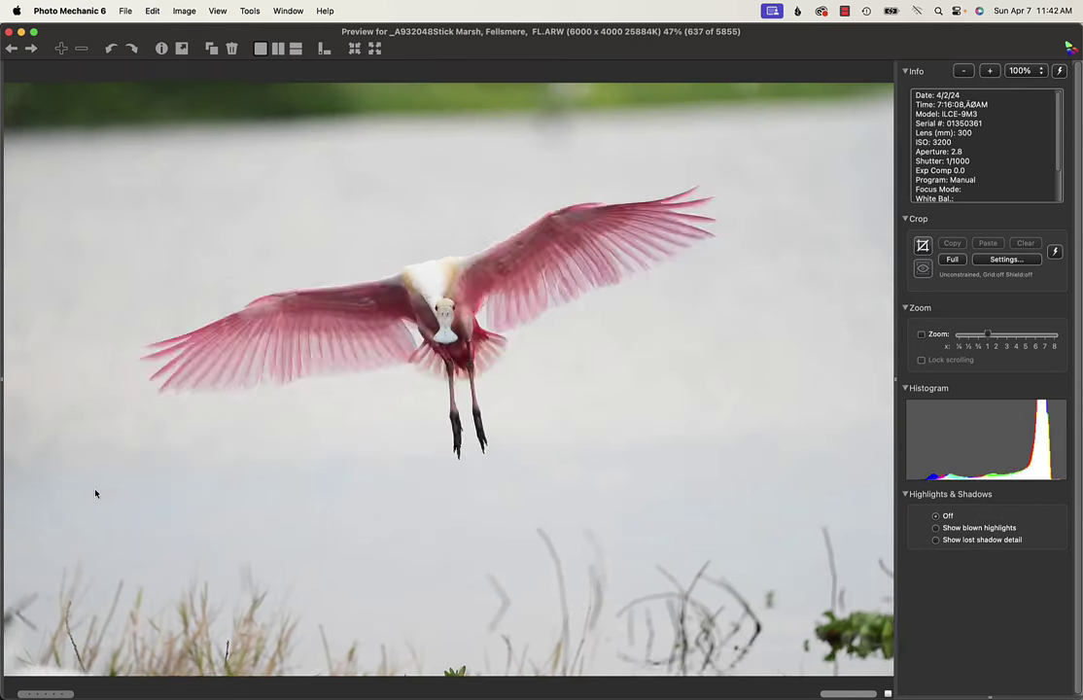
# Step: Compare the head-on spoonbill's wing positions in neighbouring frames _A932048, _A932051 and _A932049
pyautogui.press('Left')
pyautogui.press('Left')
pyautogui.press('Left')
pyautogui.press('Left')
pyautogui.press('Left')
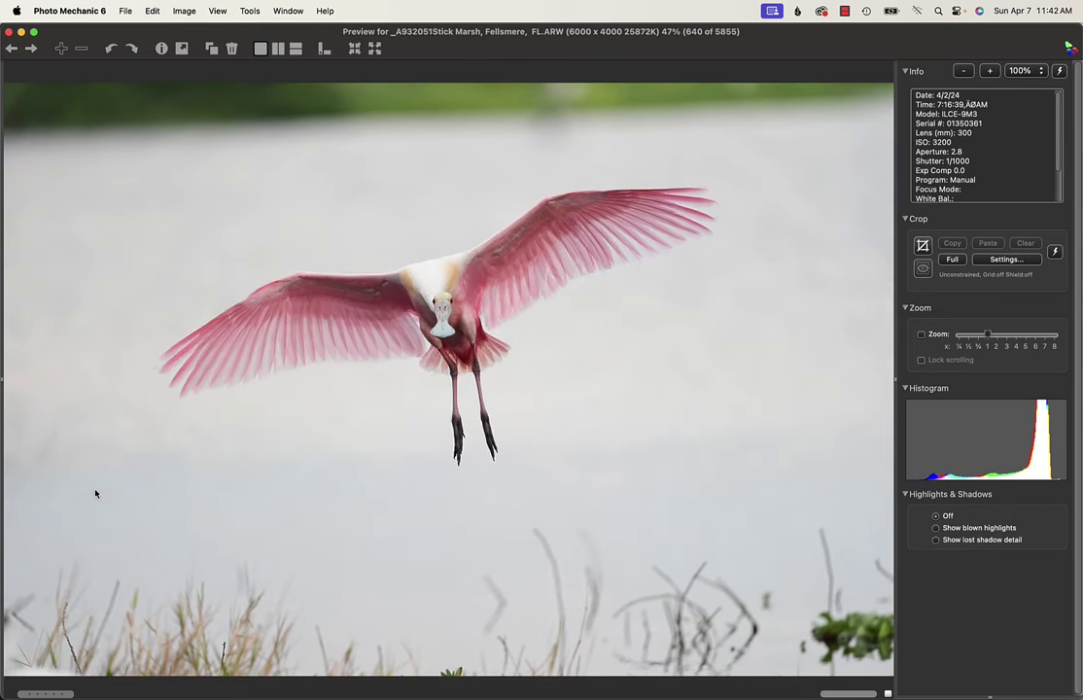
pyautogui.press('Left')
pyautogui.press('Left')
pyautogui.press('Right')
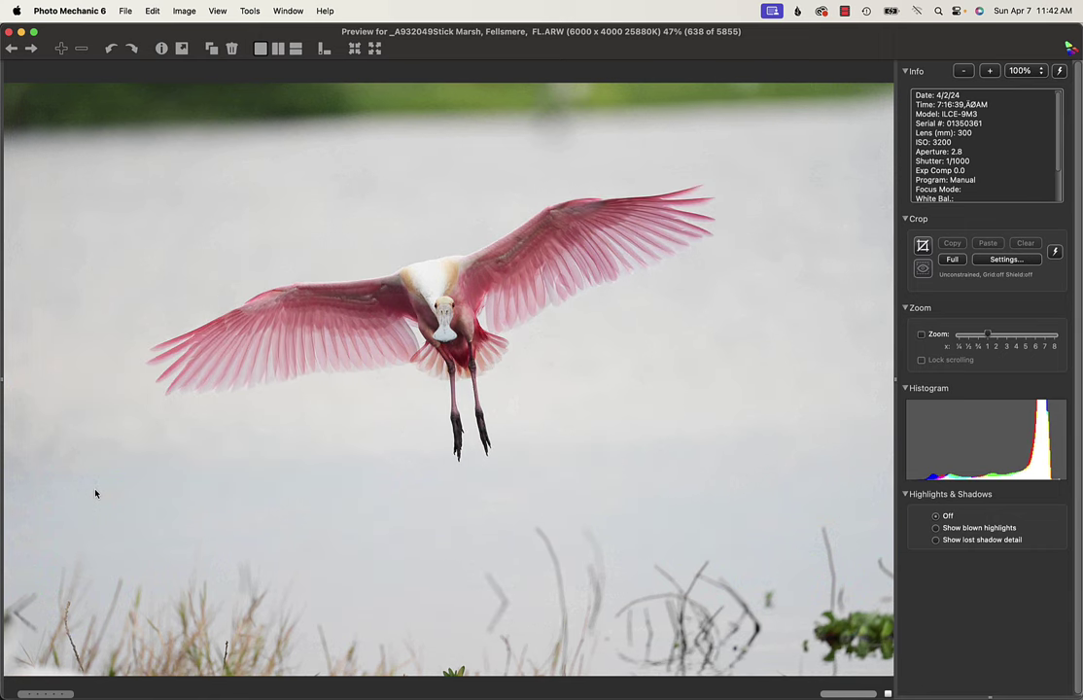
# Step: Advance through the head-on flight burst from _A932049 past _A932053 to the raised-wing frame _A932072
pyautogui.press('Right')
pyautogui.press('Right')
pyautogui.press('Right')
pyautogui.press('Right')
pyautogui.press('Right')
pyautogui.press('Right')
pyautogui.press('Right')
pyautogui.press('Right')
pyautogui.press('Right')
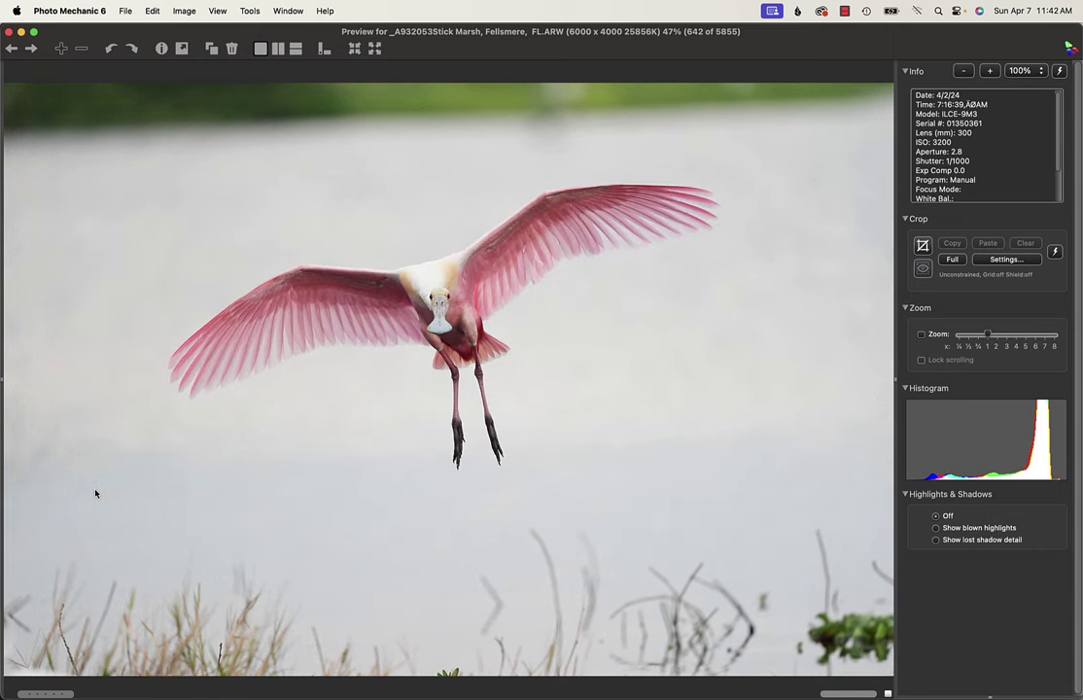
pyautogui.press('Right')
pyautogui.press('Right')
pyautogui.press('Right')
pyautogui.press('Right')
pyautogui.press('Right')
pyautogui.press('Right')
pyautogui.press('Right')
pyautogui.press('Right')
pyautogui.press('Right')
pyautogui.press('Right')
pyautogui.press('Right')
pyautogui.press('Right')
pyautogui.press('Right')
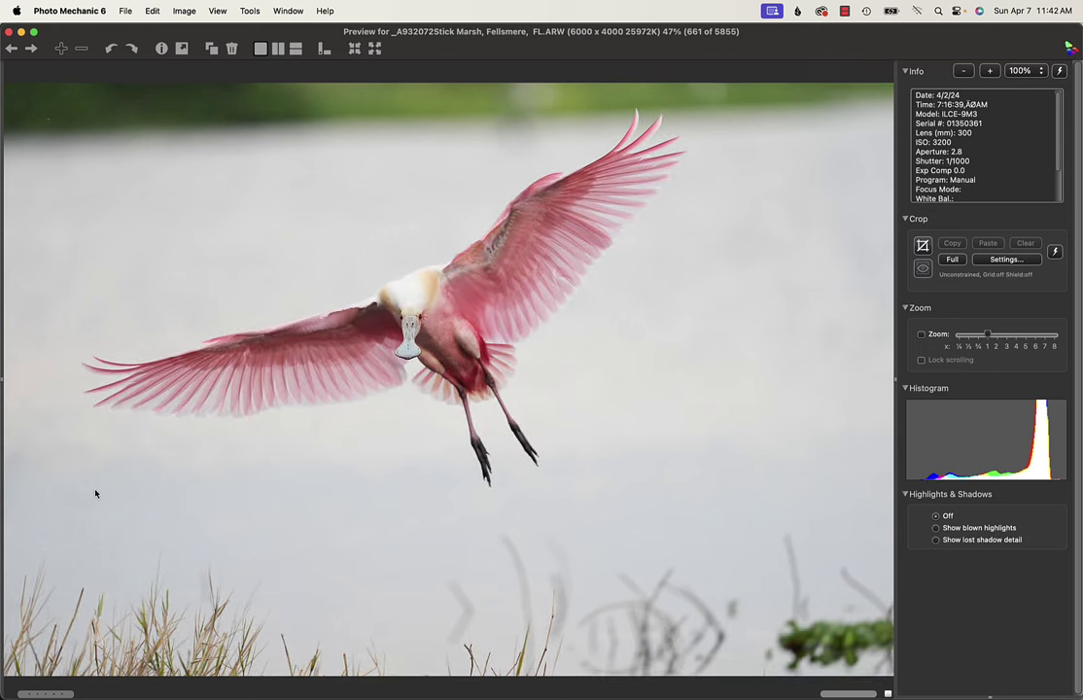
# Step: Examine the banking spoonbill's raised wing and bill frame by frame from _A932072 through _A932075 to _A932078
pyautogui.press('Right')
pyautogui.press('Right')
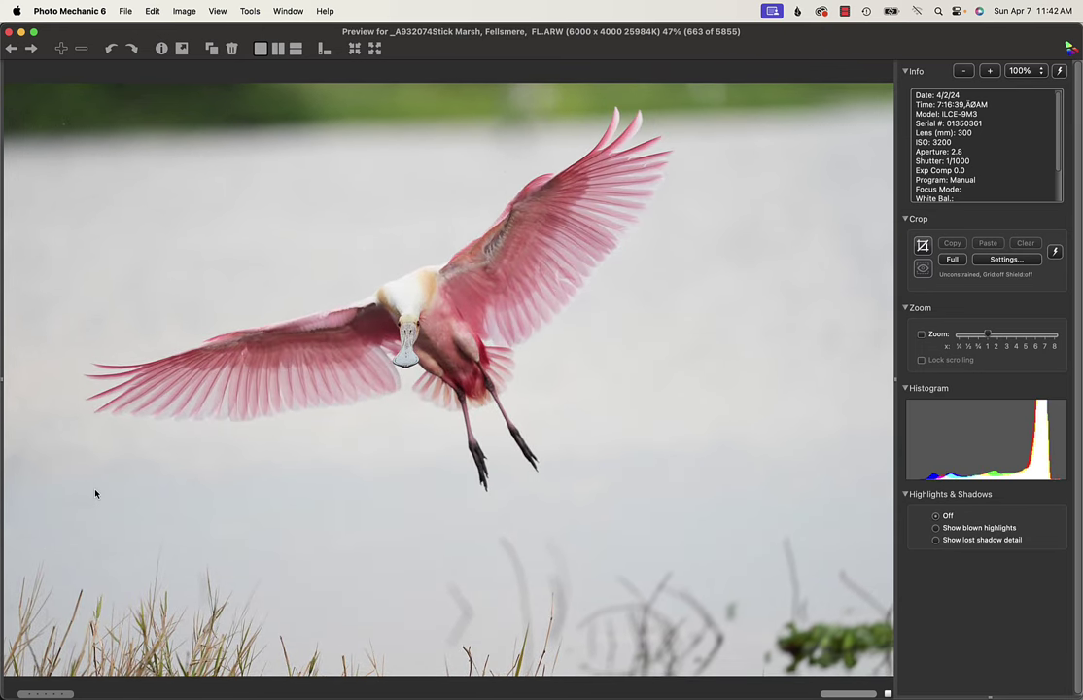
pyautogui.press('Right')
pyautogui.press('Right')
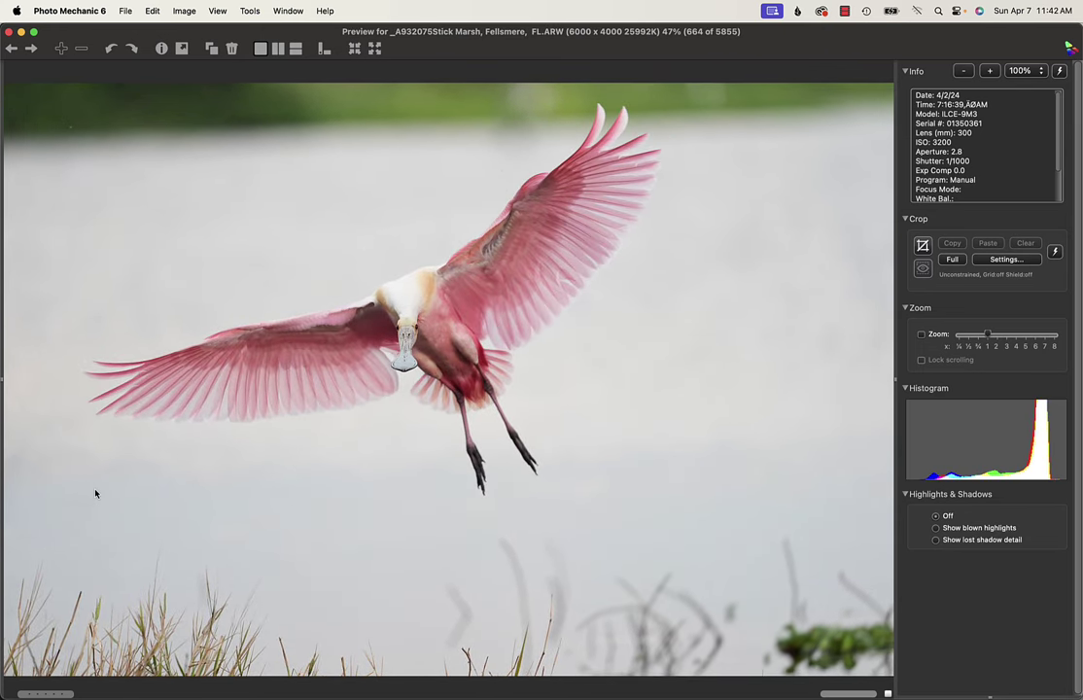
pyautogui.press('Right')
pyautogui.press('Right')
pyautogui.press('Right')
pyautogui.press('Right')
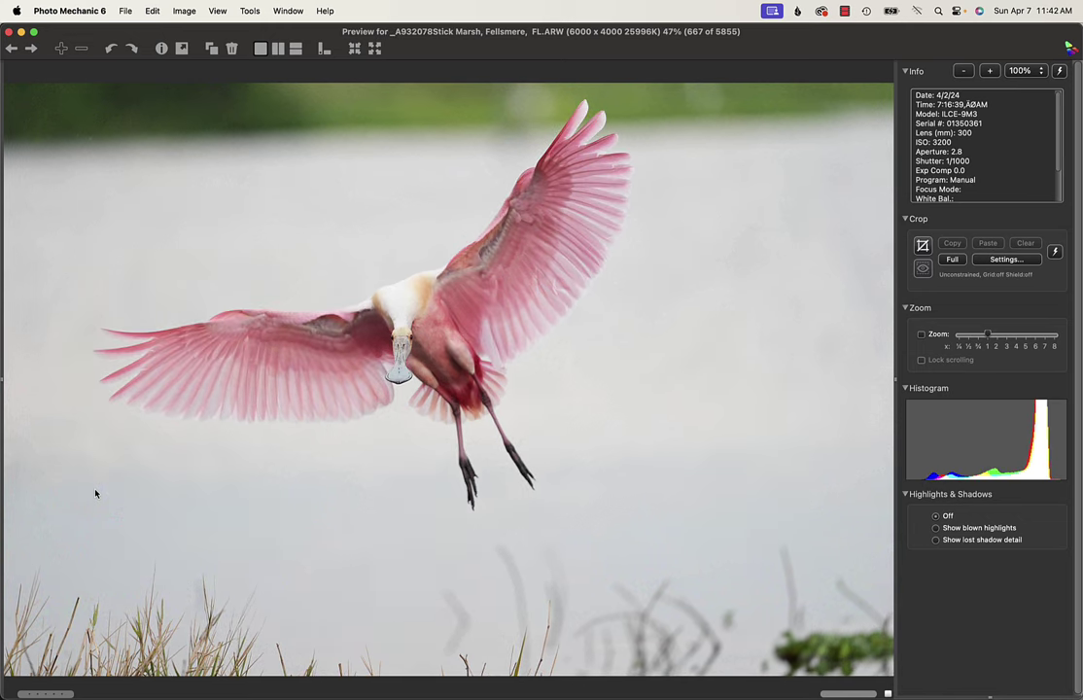
# Step: Follow the spoonbill's wing stroke from _A932078 to the lowered-leg pose in _A932085
pyautogui.press('Left')
pyautogui.press('Right')
pyautogui.press('Right')
pyautogui.press('Right')
pyautogui.press('Right')
pyautogui.press('Right')
pyautogui.press('Right')
pyautogui.press('Right')
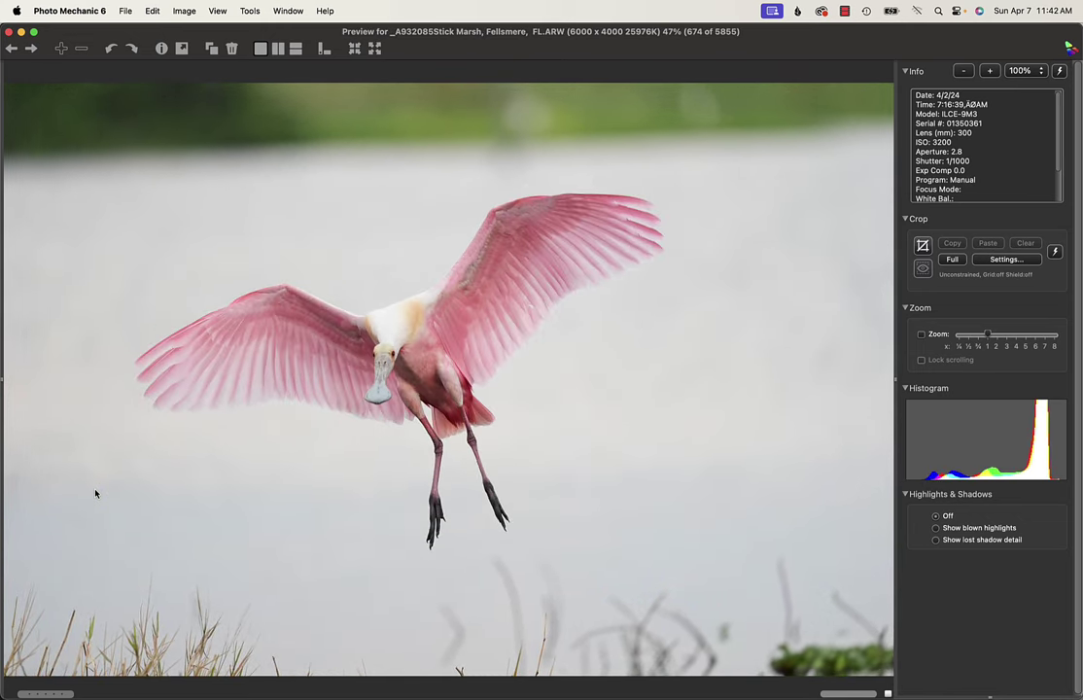
# Step: Move on from _A932085 to the next flight burst, reaching the spoonbill with thin outstretched wings in _A932105
pyautogui.press('Right')
pyautogui.press('Right')
pyautogui.press('Right')
pyautogui.press('Right')
pyautogui.press('Right')
pyautogui.press('Right')
pyautogui.press('Right')
pyautogui.press('Right')
pyautogui.press('Right')
pyautogui.press('Right')
pyautogui.press('Right')
pyautogui.press('Right')
pyautogui.press('Right')
pyautogui.press('Right')
pyautogui.press('Right')
pyautogui.press('Right')
pyautogui.press('Right')
pyautogui.press('Right')
pyautogui.press('Right')
pyautogui.press('Right')
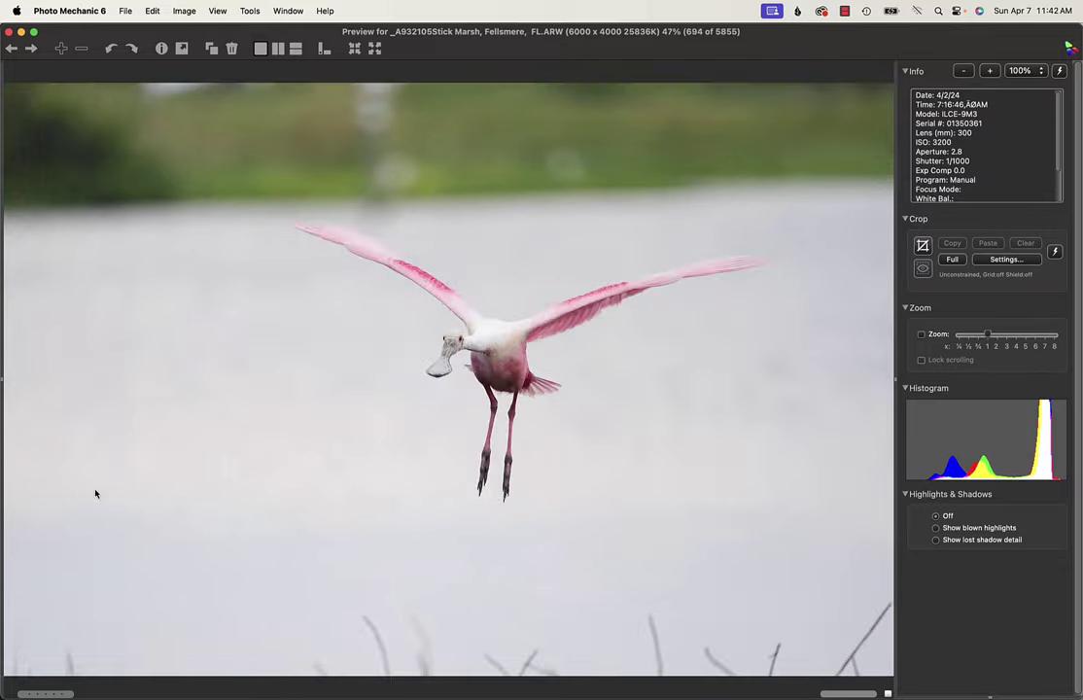
# Step: Run through the spoonbill's approach over the water from _A932105 to _A932130
pyautogui.press('Right')
pyautogui.press('Right')
pyautogui.press('Right')
pyautogui.press('Right')
pyautogui.press('Right')
pyautogui.press('Right')
pyautogui.press('Right')
pyautogui.press('Right')
pyautogui.press('Right')
pyautogui.press('Right')
pyautogui.press('Right')
pyautogui.press('Right')
pyautogui.press('Right')
pyautogui.press('Right')
pyautogui.press('Right')
pyautogui.press('Right')
pyautogui.press('Right')
pyautogui.press('Right')
pyautogui.press('Right')
pyautogui.press('Right')
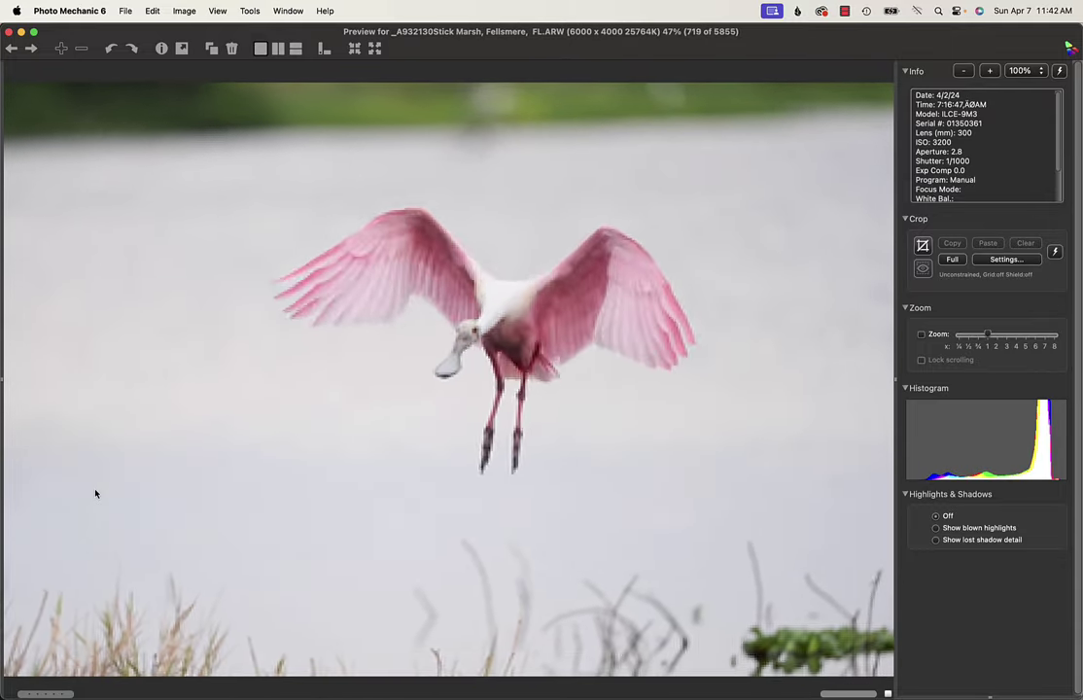
# Step: Advance from _A932130 to the dark-background frame _A932153, and return to the cupped-wing spoonbill in _A932149
pyautogui.press('Right')
pyautogui.press('Right')
pyautogui.press('Right')
pyautogui.press('Right')
pyautogui.press('Right')
pyautogui.press('Right')
pyautogui.press('Right')
pyautogui.press('Right')
pyautogui.press('Right')
pyautogui.press('Right')
pyautogui.press('Right')
pyautogui.press('Right')
pyautogui.press('Right')
pyautogui.press('Right')
pyautogui.press('Right')
pyautogui.press('Right')
pyautogui.press('Right')
pyautogui.press('Right')
pyautogui.press('Right')
pyautogui.press('Right')
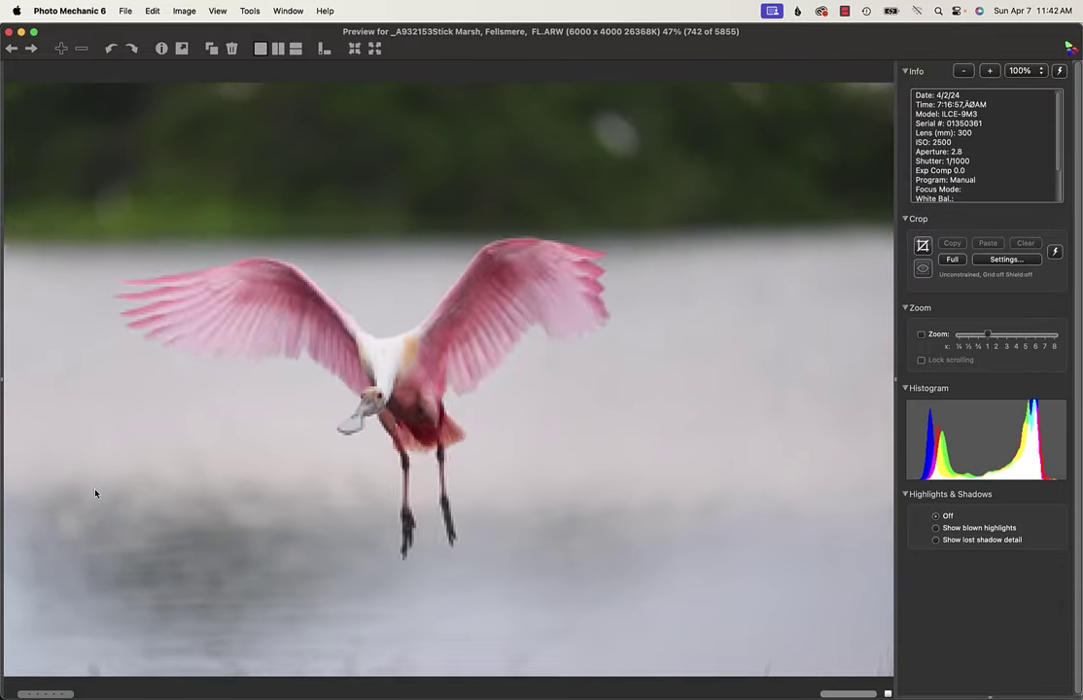
pyautogui.press('Left')
pyautogui.press('Left')
pyautogui.press('Left')
pyautogui.press('Left')
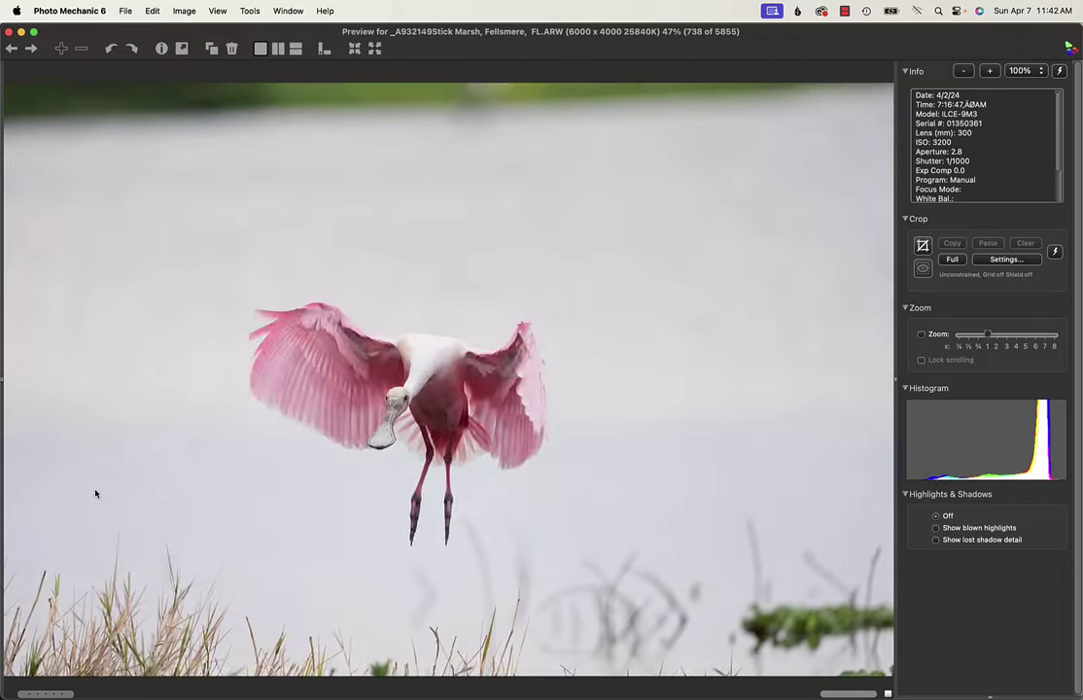
# Step: Review the landing approach in reverse from _A932149 to the cupped-wing frame _A932126
pyautogui.press('Left')
pyautogui.press('Left')
pyautogui.press('Left')
pyautogui.press('Left')
pyautogui.press('Left')
pyautogui.press('Left')
pyautogui.press('Left')
pyautogui.press('Left')
pyautogui.press('Left')
pyautogui.press('Left')
pyautogui.press('Left')
pyautogui.press('Left')
pyautogui.press('Left')
pyautogui.press('Left')
pyautogui.press('Left')
pyautogui.press('Left')
pyautogui.press('Left')
pyautogui.press('Left')
pyautogui.press('Left')
pyautogui.press('Left')
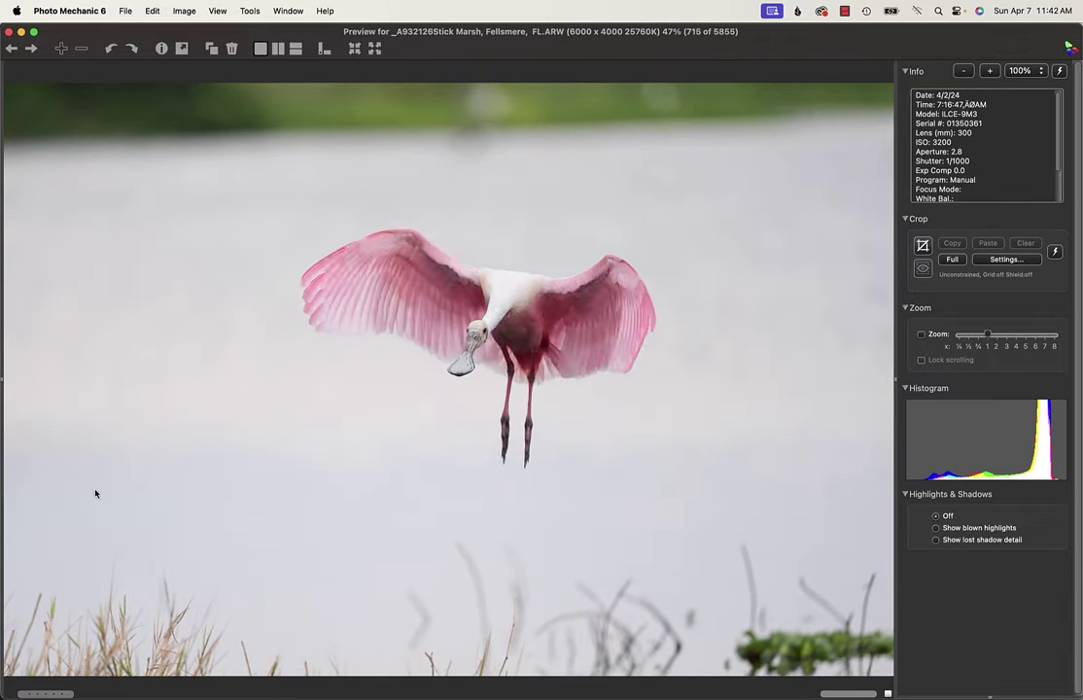
# Step: Go back through the flight burst from _A932126 past _A932102 to the spread-wing frame _A932095
pyautogui.press('Left')
pyautogui.press('Left')
pyautogui.press('Left')
pyautogui.press('Left')
pyautogui.press('Left')
pyautogui.press('Left')
pyautogui.press('Left')
pyautogui.press('Left')
pyautogui.press('Left')
pyautogui.press('Left')
pyautogui.press('Left')
pyautogui.press('Left')
pyautogui.press('Left')
pyautogui.press('Left')
pyautogui.press('Left')
pyautogui.press('Left')
pyautogui.press('Left')
pyautogui.press('Left')
pyautogui.press('Left')
pyautogui.press('Left')
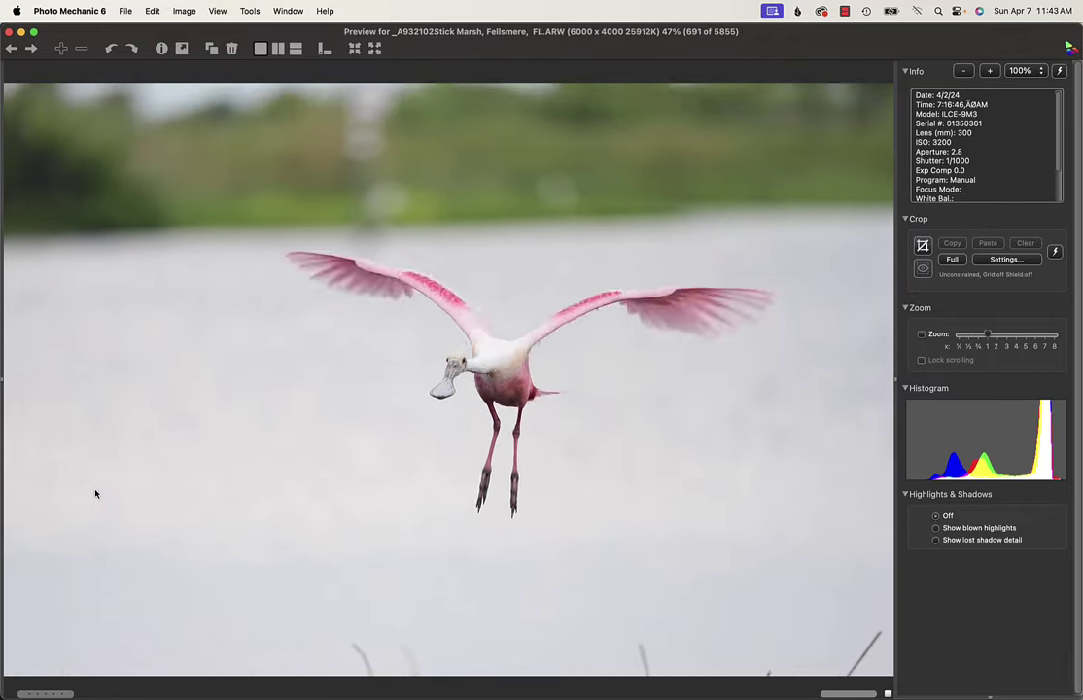
pyautogui.press('Left')
pyautogui.press('Left')
pyautogui.press('Left')
pyautogui.press('Left')
pyautogui.press('Left')
pyautogui.press('Left')
pyautogui.press('Left')
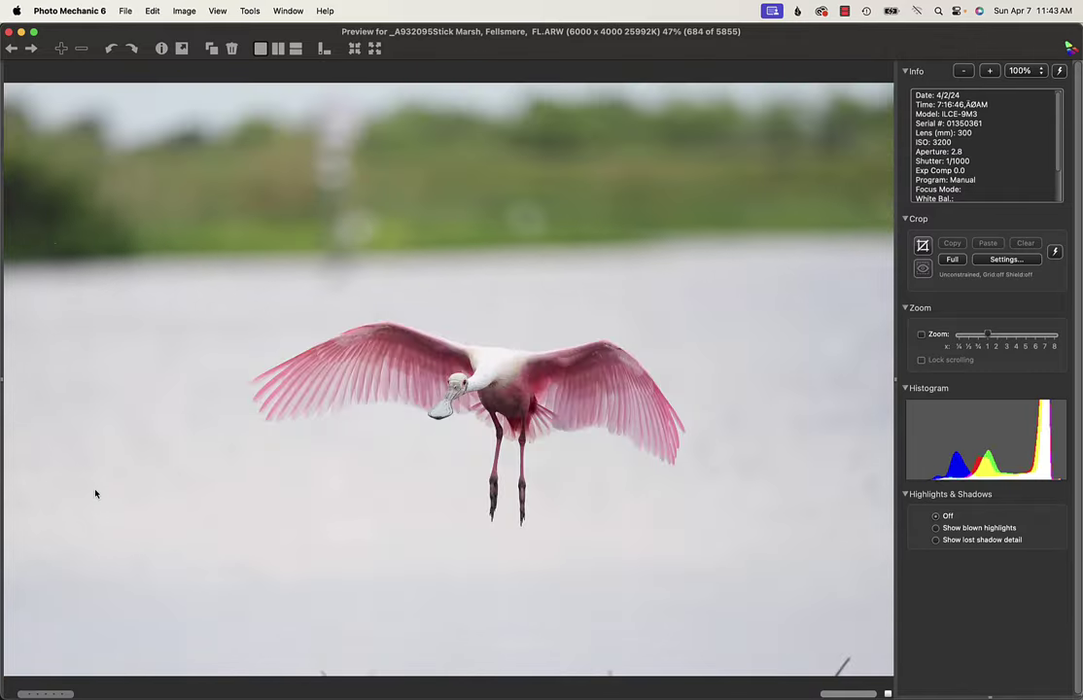
# Step: Step forward through the spoonbill flight burst over the water from _A932095 to the level-wing frame _A932117
pyautogui.press('Right')
pyautogui.press('Right')
pyautogui.press('Right')
pyautogui.press('Right')
pyautogui.press('Right')
pyautogui.press('Right')
pyautogui.press('Right')
pyautogui.press('Right')
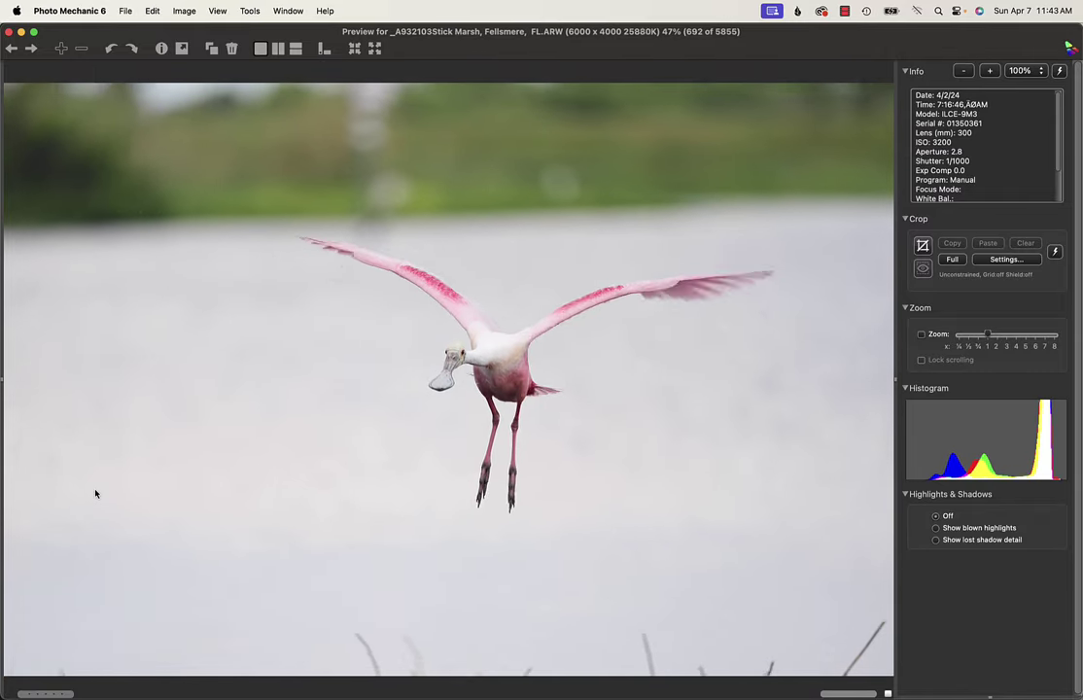
pyautogui.press('Right')
pyautogui.press('Right')
pyautogui.press('Right')
pyautogui.press('Right')
pyautogui.press('Right')
pyautogui.press('Right')
pyautogui.press('Right')
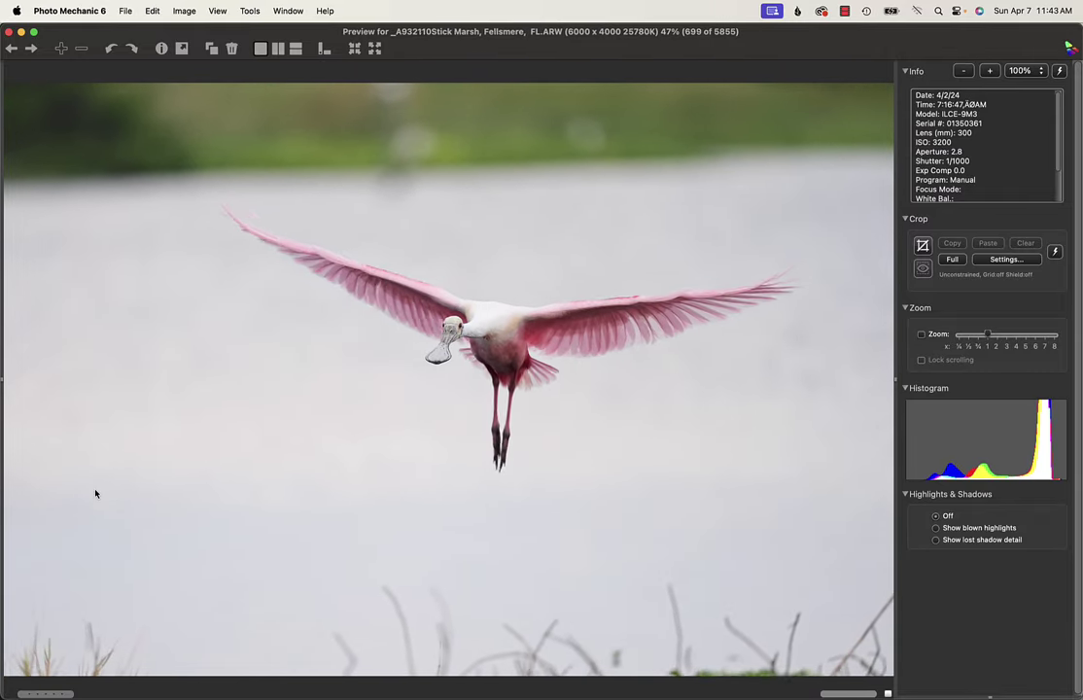
pyautogui.press('Right')
pyautogui.press('Right')
pyautogui.press('Right')
pyautogui.press('Right')
pyautogui.press('Right')
pyautogui.press('Right')
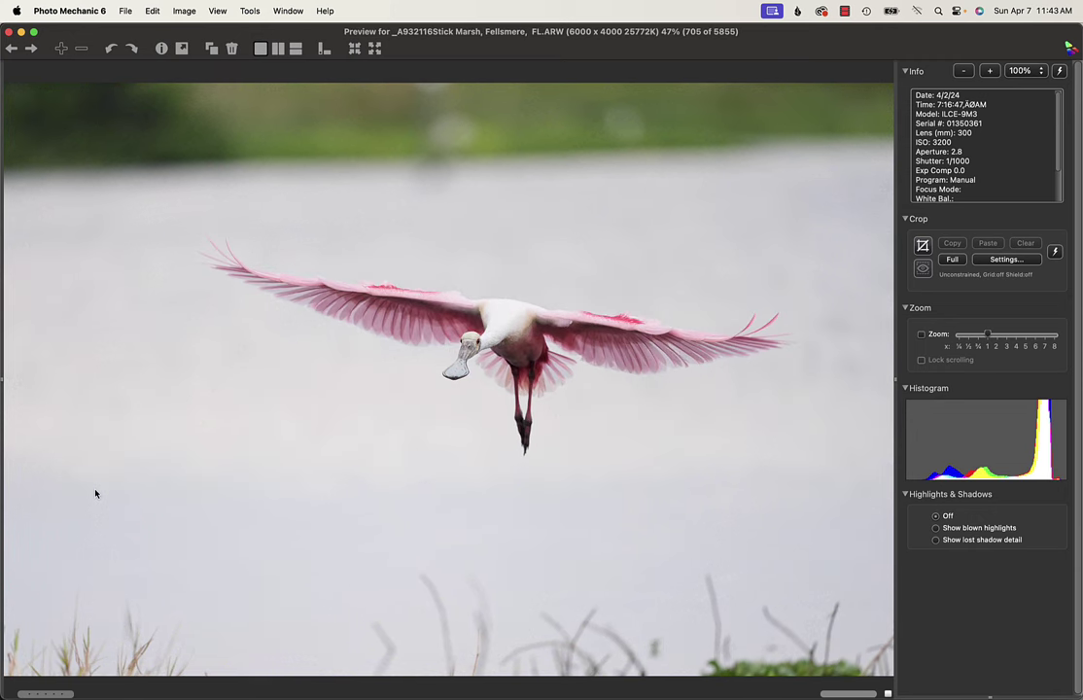
pyautogui.press('Right')
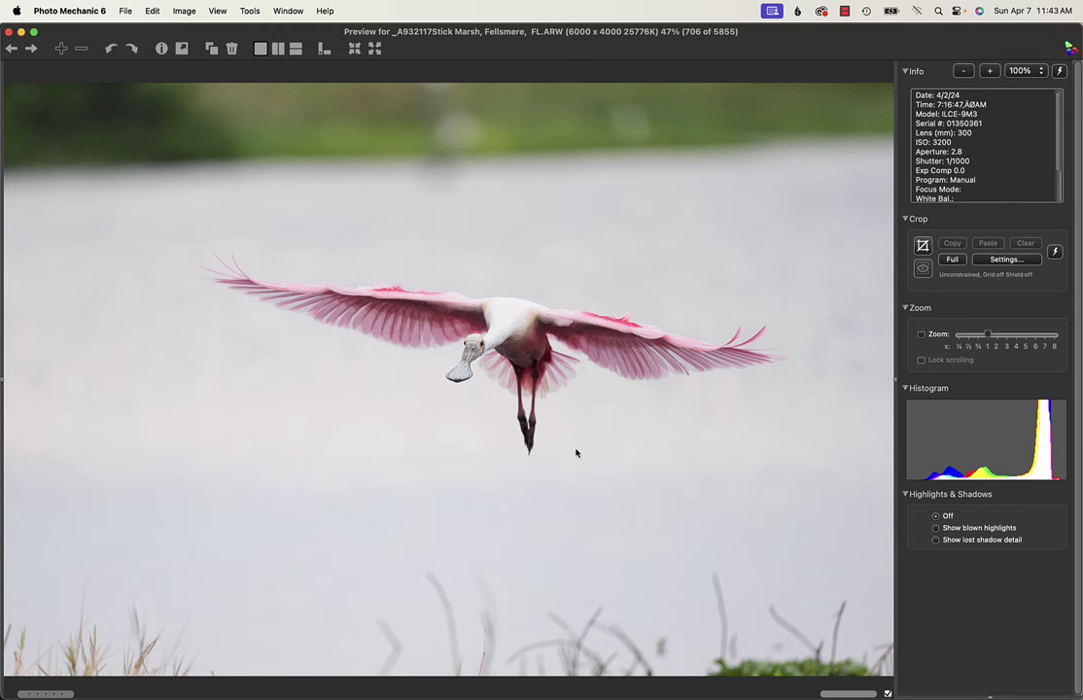
# Step: Advance from _A932117 through the downstroke frames to the raised-wing spoonbill in _A932131
pyautogui.press('Right')
pyautogui.press('Right')
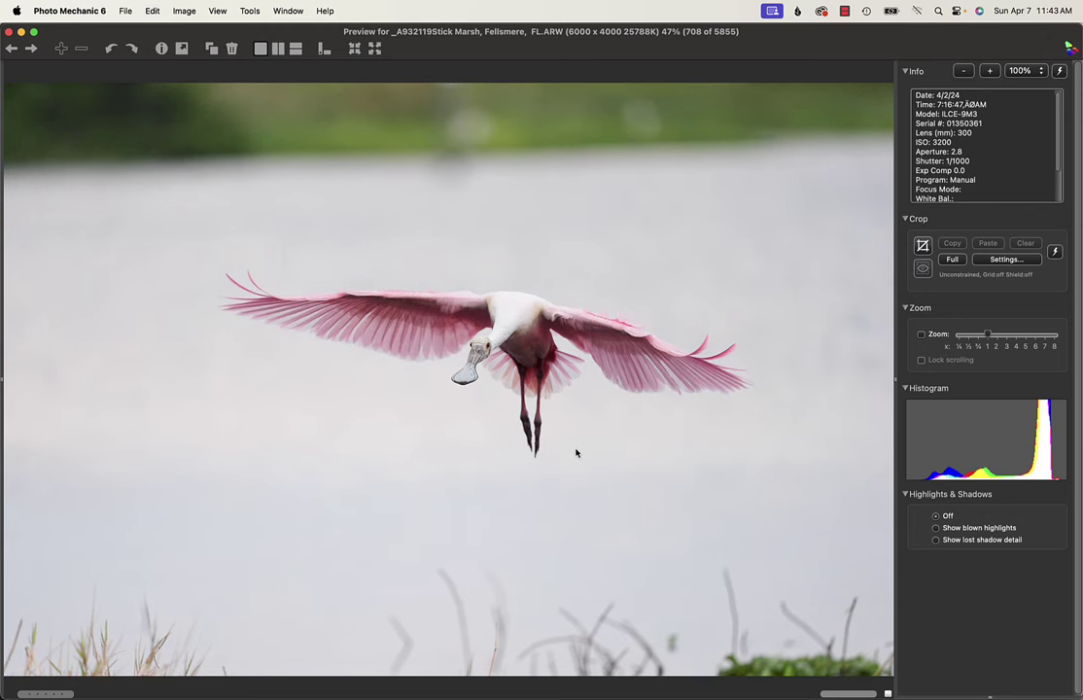
pyautogui.press('Right')
pyautogui.press('Right')
pyautogui.press('Right')
pyautogui.press('Right')
pyautogui.press('Right')
pyautogui.press('Right')
pyautogui.press('Right')
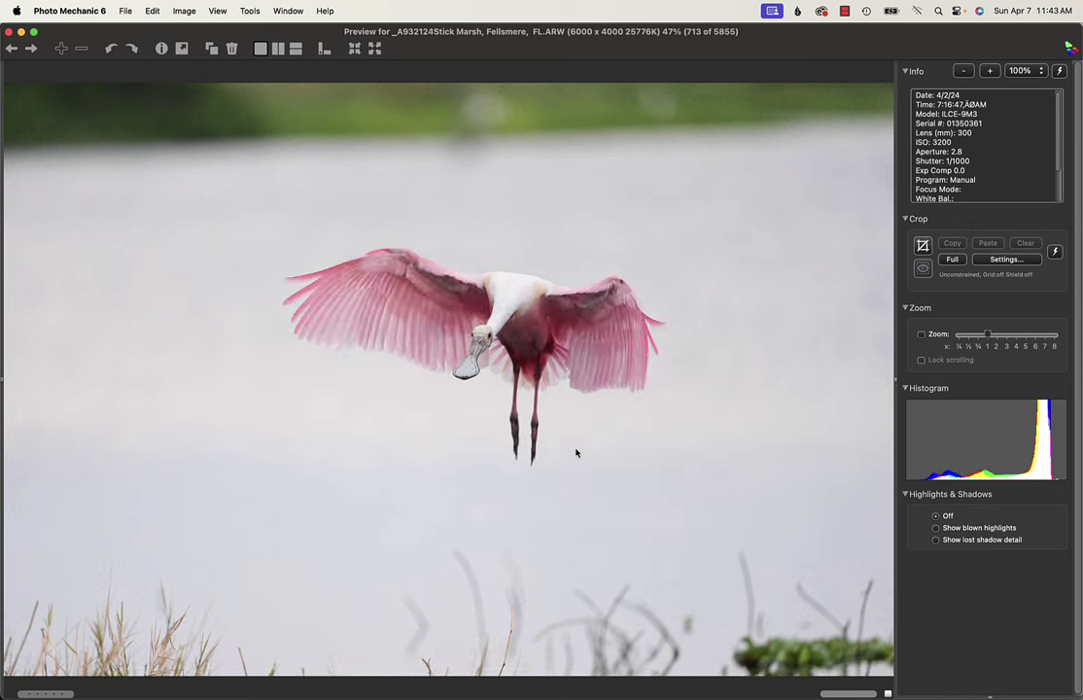
pyautogui.press('Right')
pyautogui.press('Right')
pyautogui.press('Right')
pyautogui.press('Right')
pyautogui.press('Right')
pyautogui.press('Right')
pyautogui.press('Right')
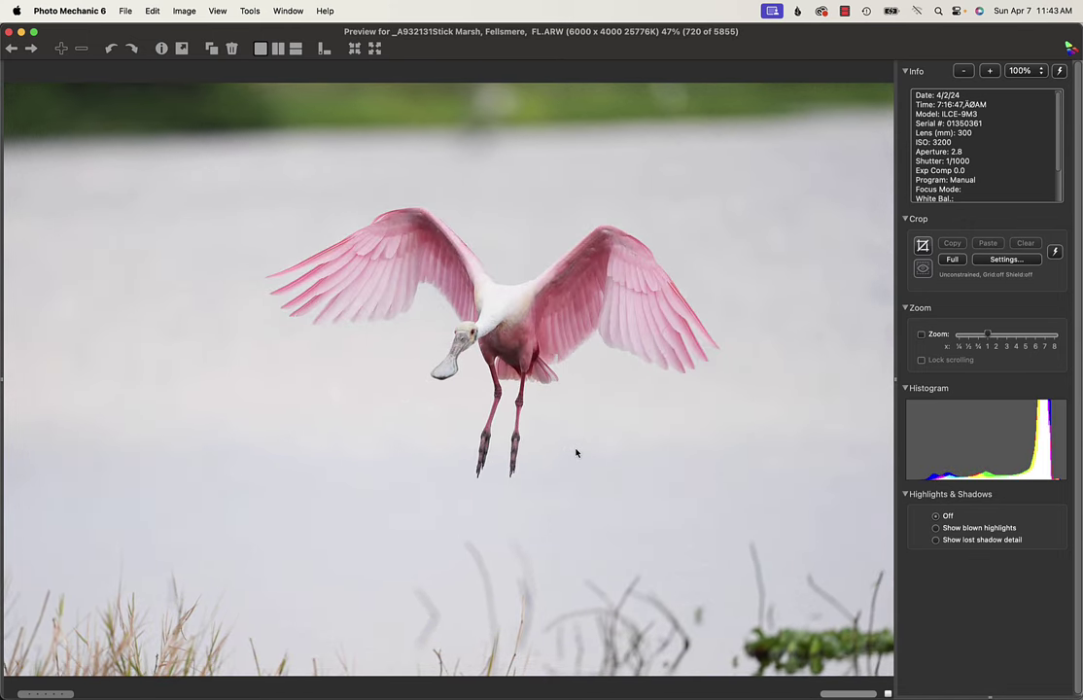
# Step: Continue from _A932131 to the spread-wing frame _A932142, and go back one frame to compare it with _A932141
pyautogui.press('Right')
pyautogui.press('Right')
pyautogui.press('Right')
pyautogui.press('Right')
pyautogui.press('Right')
pyautogui.press('Right')
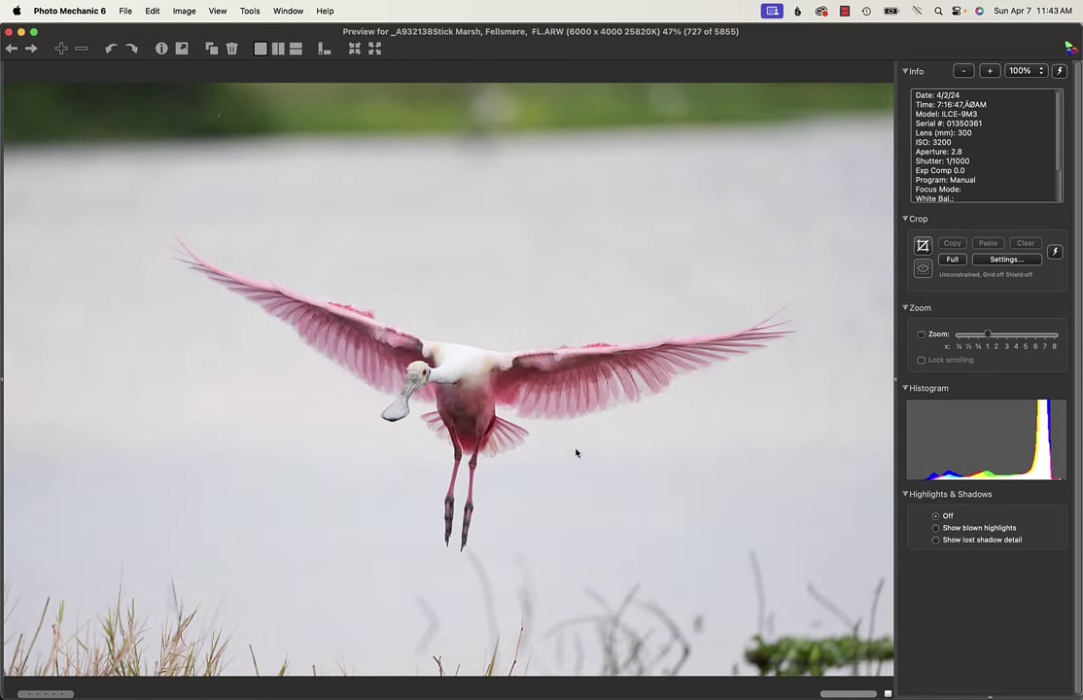
pyautogui.press('Right')
pyautogui.press('Right')
pyautogui.press('Right')
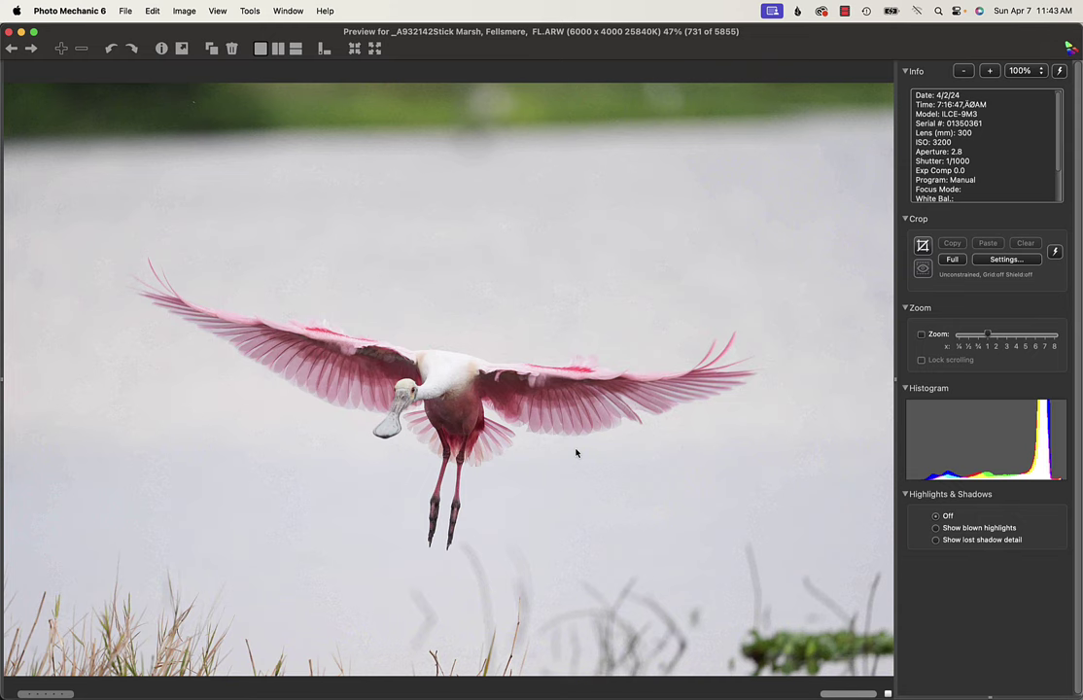
pyautogui.press('Left')
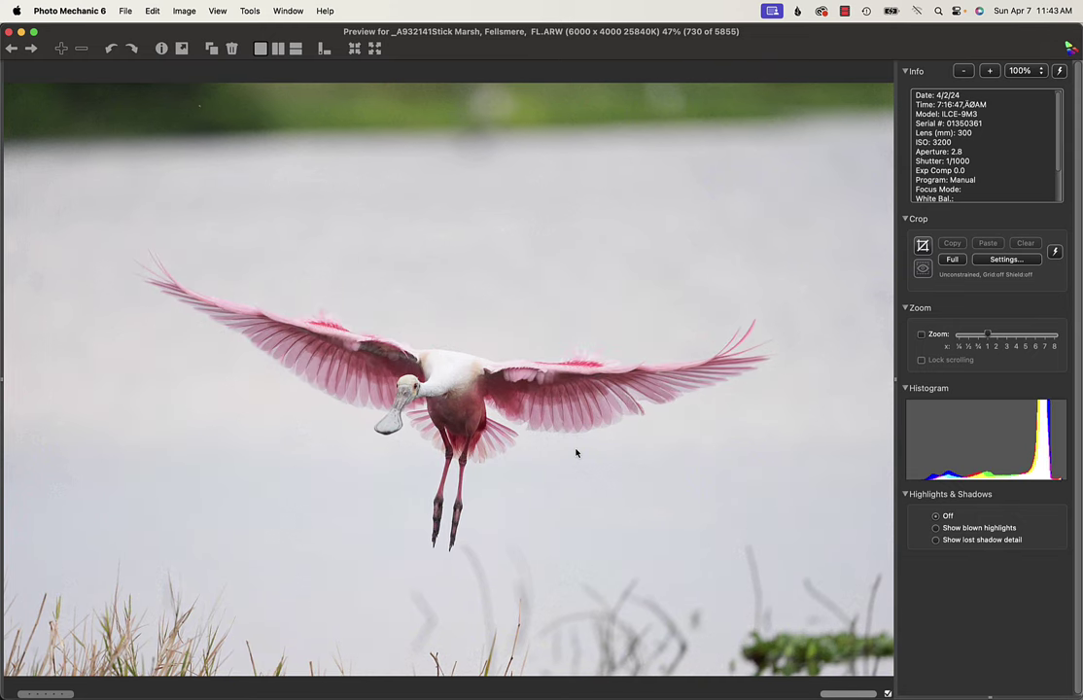
# Step: Review the end of the bright-water burst from _A932141 and move on to the dark-background frame _A932153
pyautogui.press('Right')
pyautogui.press('Right')
pyautogui.press('Right')
pyautogui.press('Right')
pyautogui.press('Right')
pyautogui.press('Right')
pyautogui.press('Right')
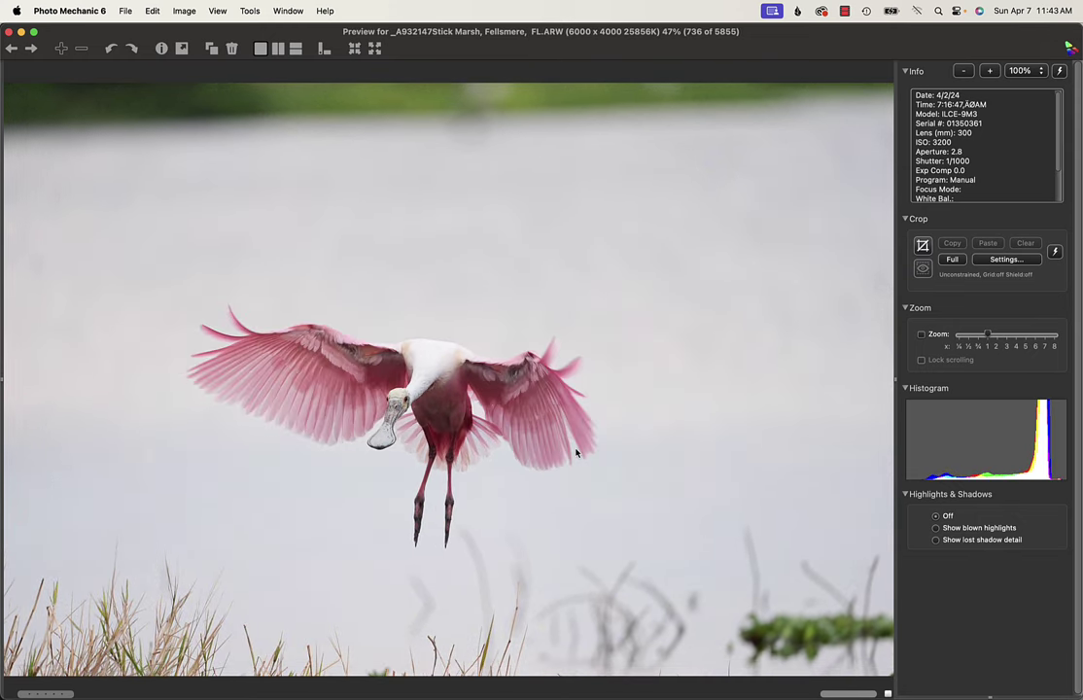
pyautogui.press('Right')
pyautogui.press('Right')
pyautogui.press('Right')
pyautogui.press('Right')
pyautogui.press('Right')
pyautogui.press('Right')
pyautogui.press('Right')
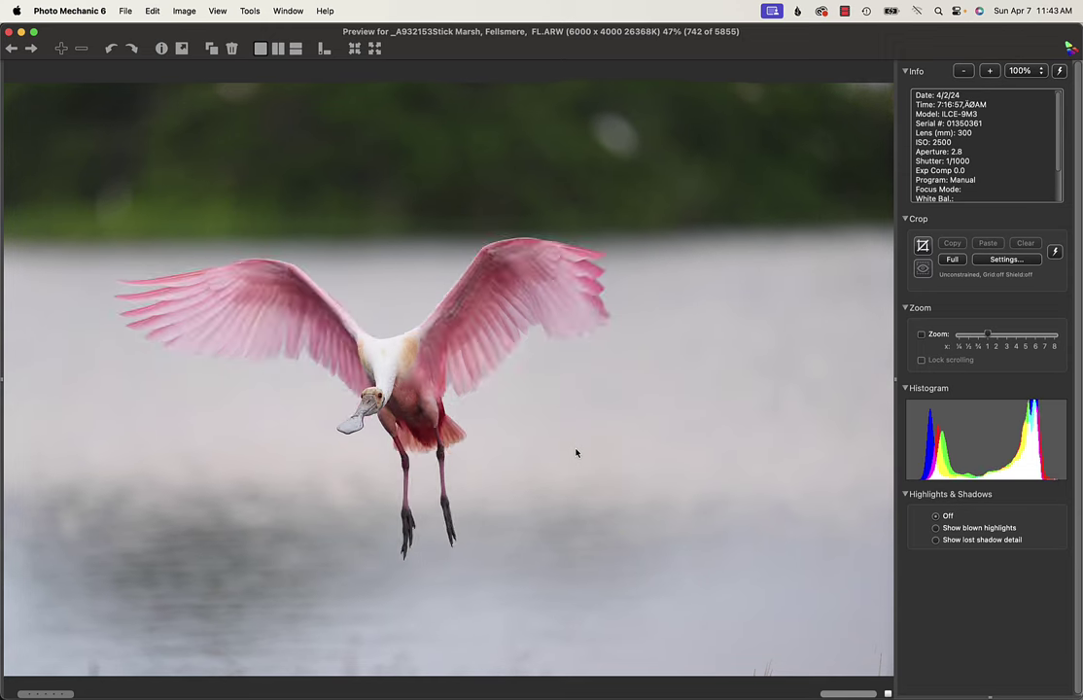
# Step: Examine the wing positions against the dark tree line from _A932153 to the spread-wing frame _A932169
pyautogui.press('Right')
pyautogui.press('Right')
pyautogui.press('Right')
pyautogui.press('Right')
pyautogui.press('Right')
pyautogui.press('Right')
pyautogui.press('Right')
pyautogui.press('Right')
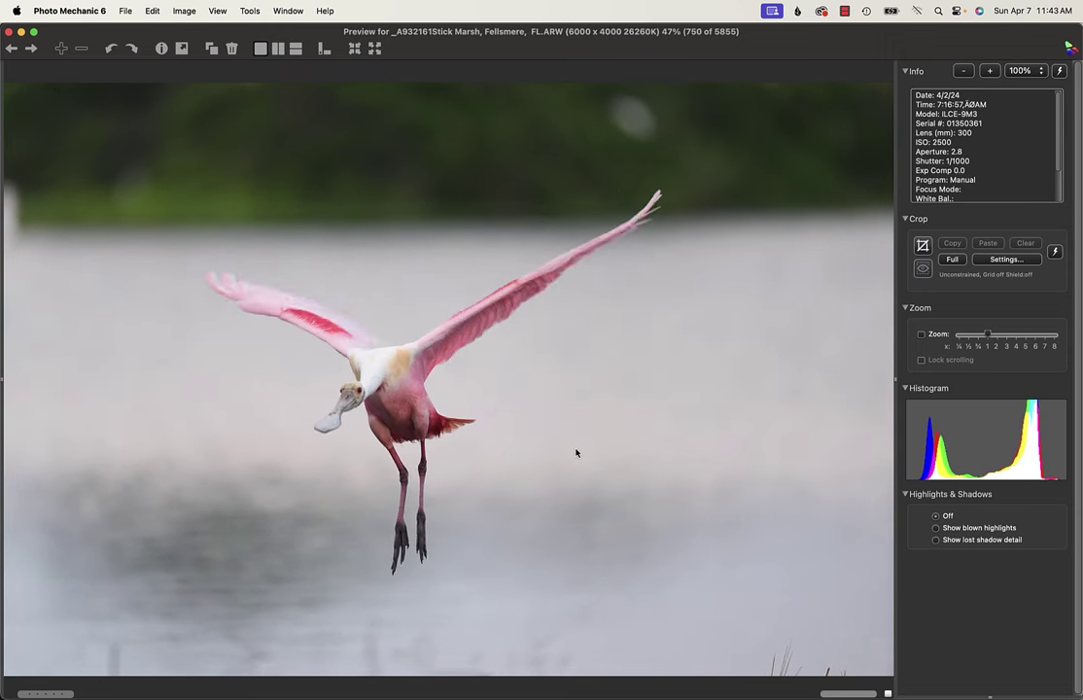
pyautogui.press('Right')
pyautogui.press('Right')
pyautogui.press('Right')
pyautogui.press('Right')
pyautogui.press('Right')
pyautogui.press('Right')
pyautogui.press('Right')
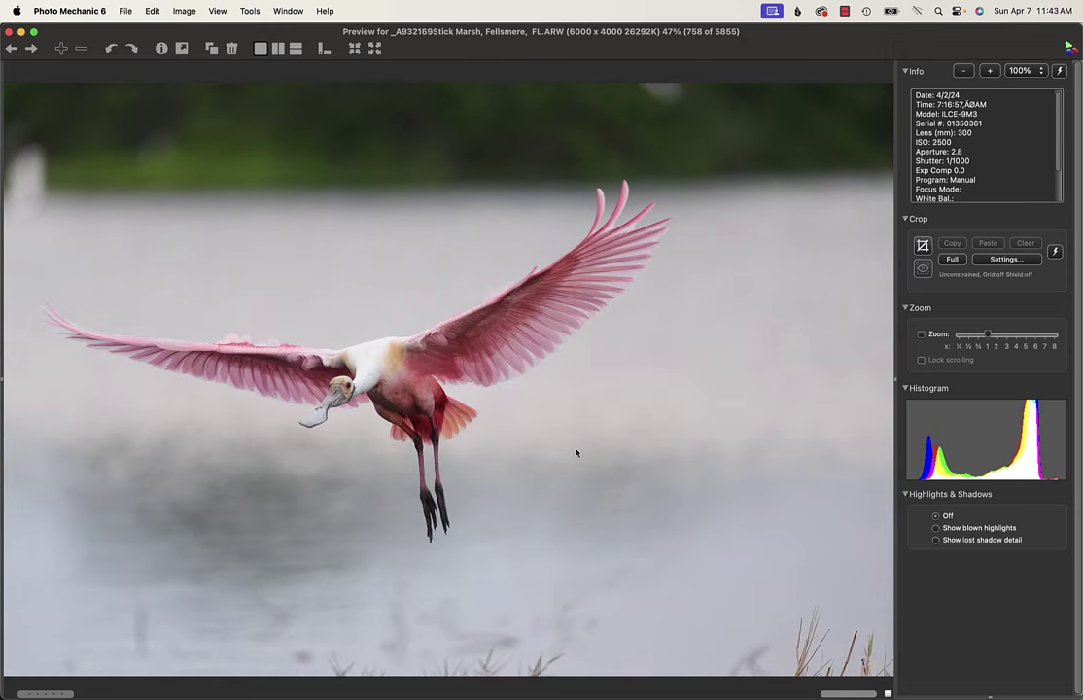
# Step: Follow the spoonbill's descent toward the shoreline grass from _A932169 to _A932187
pyautogui.press('Right')
pyautogui.press('Right')
pyautogui.press('Right')
pyautogui.press('Right')
pyautogui.press('Right')
pyautogui.press('Right')
pyautogui.press('Right')
pyautogui.press('Right')
pyautogui.press('Right')
pyautogui.press('Right')
pyautogui.press('Right')
pyautogui.press('Right')
pyautogui.press('Right')
pyautogui.press('Right')
pyautogui.press('Right')
pyautogui.press('Right')
pyautogui.press('Right')
pyautogui.press('Right')
pyautogui.press('Right')
pyautogui.press('Right')
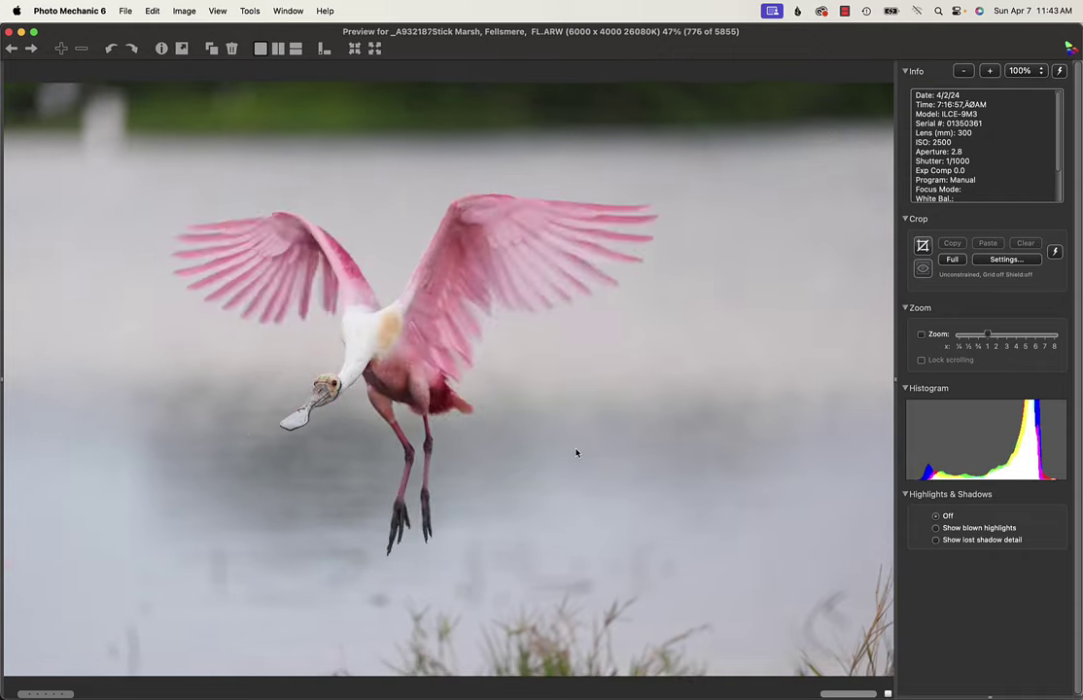
# Step: Advance from _A932187 to the high-wing banking frames and compare _A932199, _A932200 and _A932201
pyautogui.press('Right')
pyautogui.press('Right')
pyautogui.press('Right')
pyautogui.press('Right')
pyautogui.press('Right')
pyautogui.press('Right')
pyautogui.press('Right')
pyautogui.press('Right')
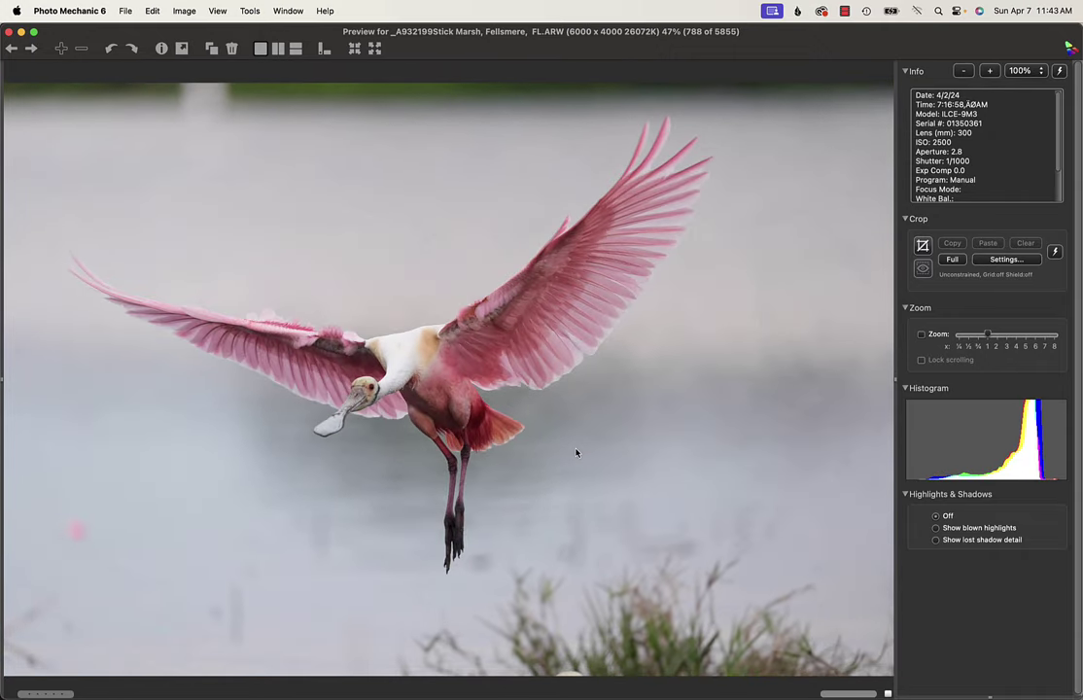
pyautogui.press('Right')
pyautogui.press('Left')
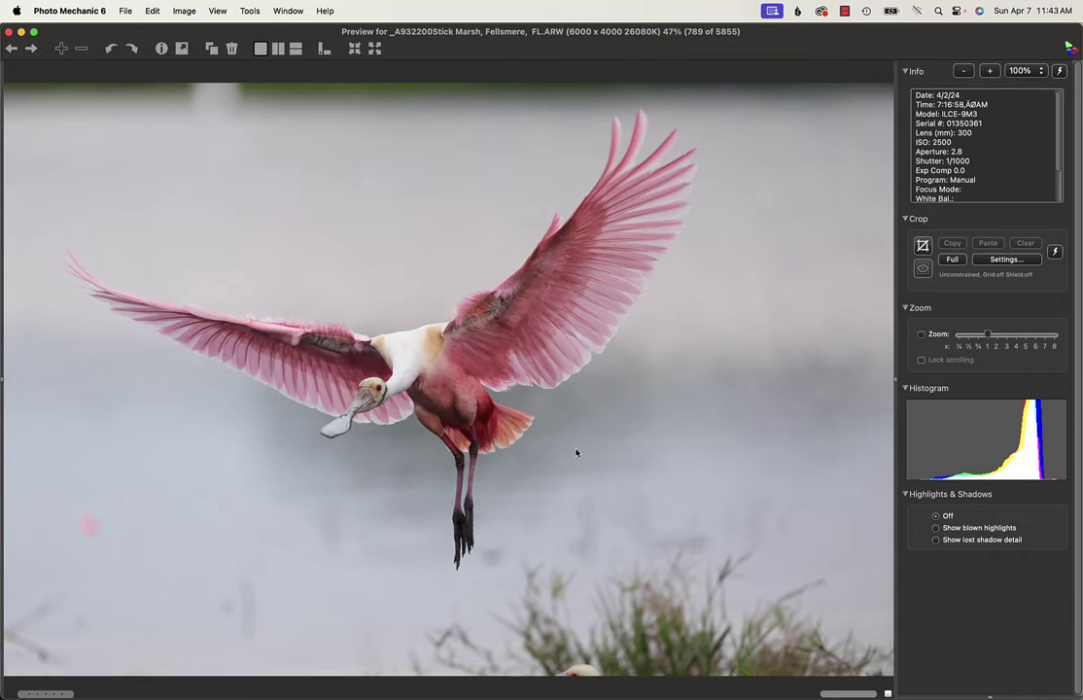
pyautogui.press('Right')
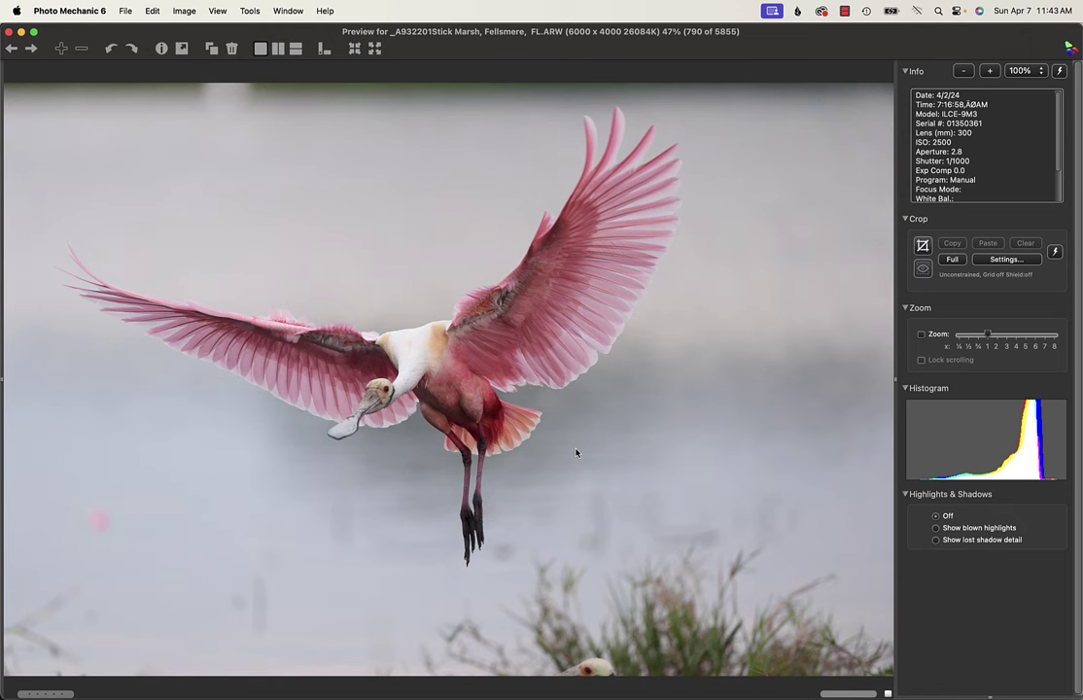
# Step: Finish reviewing the banking spoonbill past _A932206 and move to the head-on flight burst at _A932213
pyautogui.press('Right')
pyautogui.press('Right')
pyautogui.press('Right')
pyautogui.press('Right')
pyautogui.press('Right')
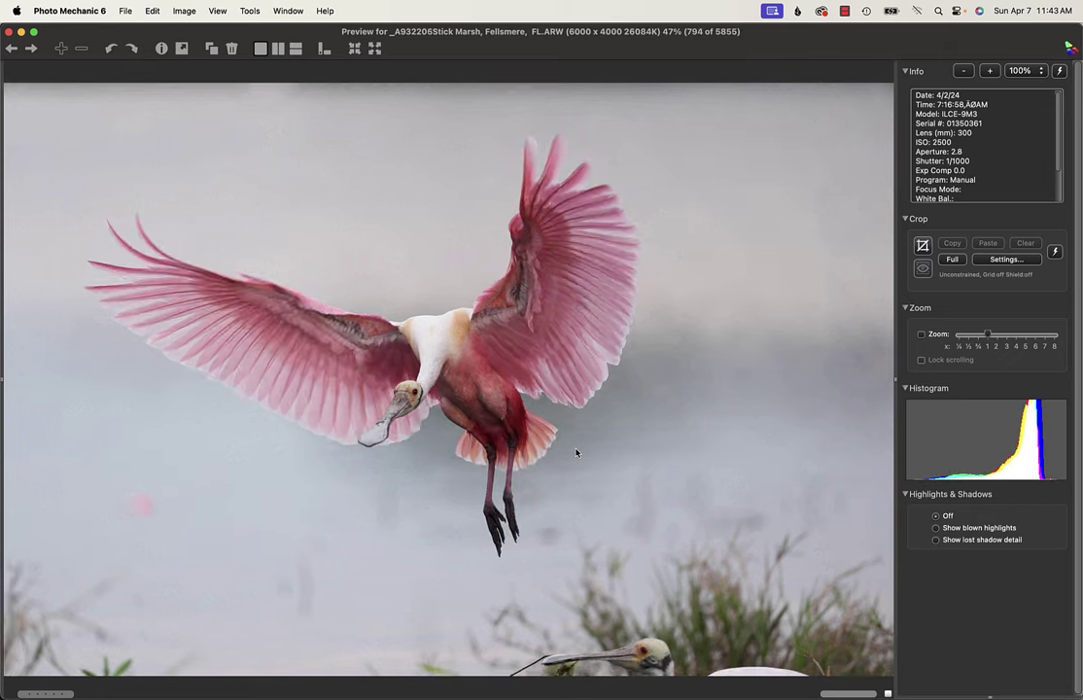
pyautogui.press('Right')
pyautogui.press('Right')
pyautogui.press('Right')
pyautogui.press('Right')
pyautogui.press('Right')
pyautogui.press('Right')
pyautogui.press('Right')
pyautogui.press('Right')
pyautogui.press('Right')
pyautogui.press('Right')
pyautogui.press('Right')
pyautogui.press('Right')
pyautogui.press('Right')
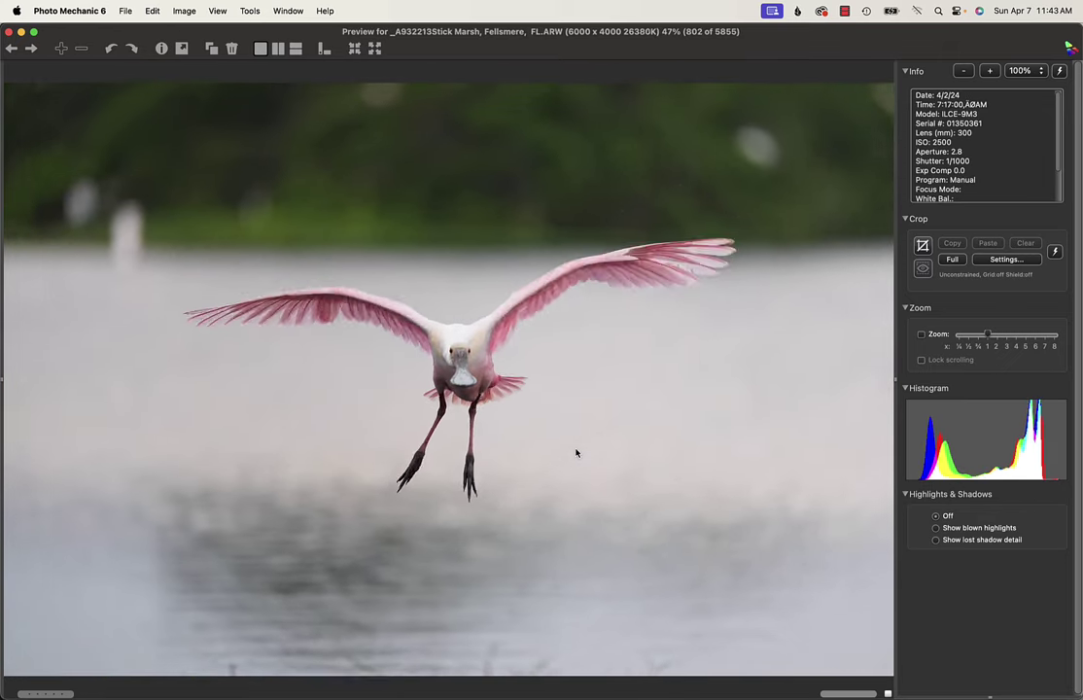
# Step: Run through the head-on approach from _A932213 and compare the fanned-wing frames _A932230 and _A932231
pyautogui.press('Right')
pyautogui.press('Right')
pyautogui.press('Right')
pyautogui.press('Right')
pyautogui.press('Right')
pyautogui.press('Right')
pyautogui.press('Right')
pyautogui.press('Right')
pyautogui.press('Right')
pyautogui.press('Right')
pyautogui.press('Right')
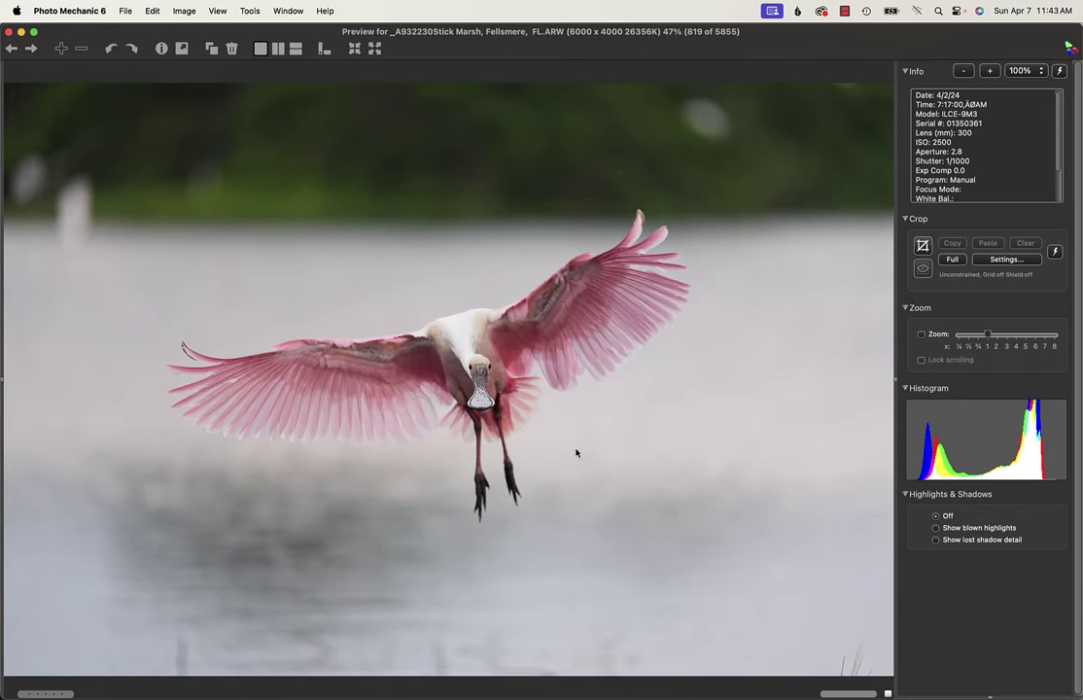
pyautogui.press('Right')
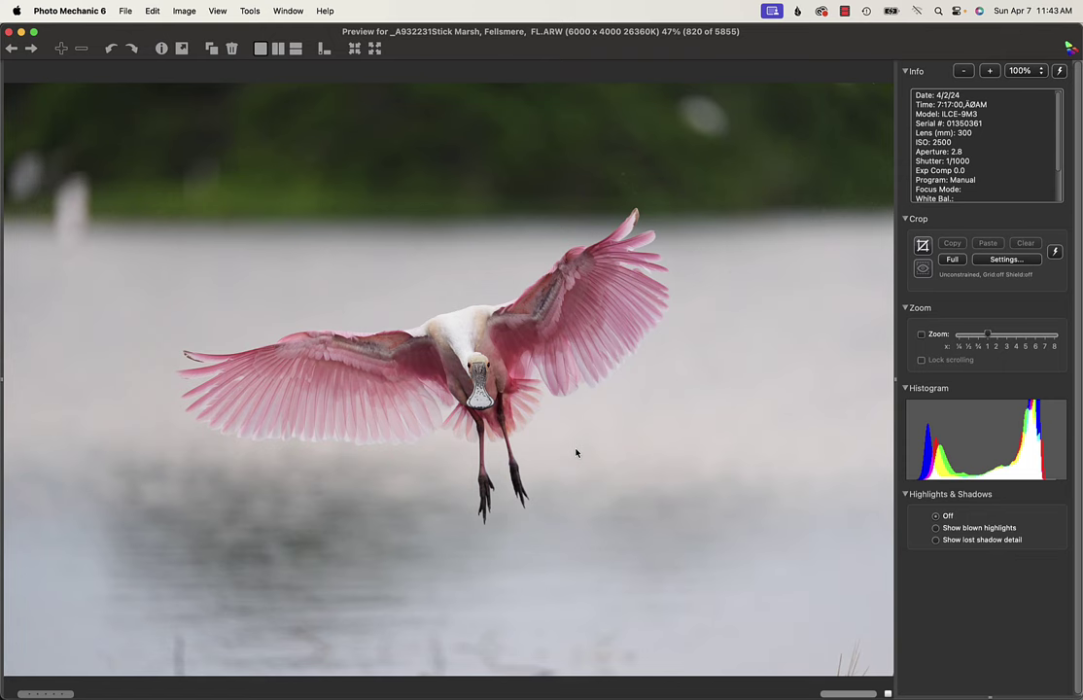
# Step: Advance through the head-on spoonbill's wingbeat from _A932231 past _A932235 to _A932243
pyautogui.press('Right')
pyautogui.press('Right')
pyautogui.press('Right')
pyautogui.press('Right')
pyautogui.press('Right')
pyautogui.press('Right')
pyautogui.press('Right')
pyautogui.press('Right')
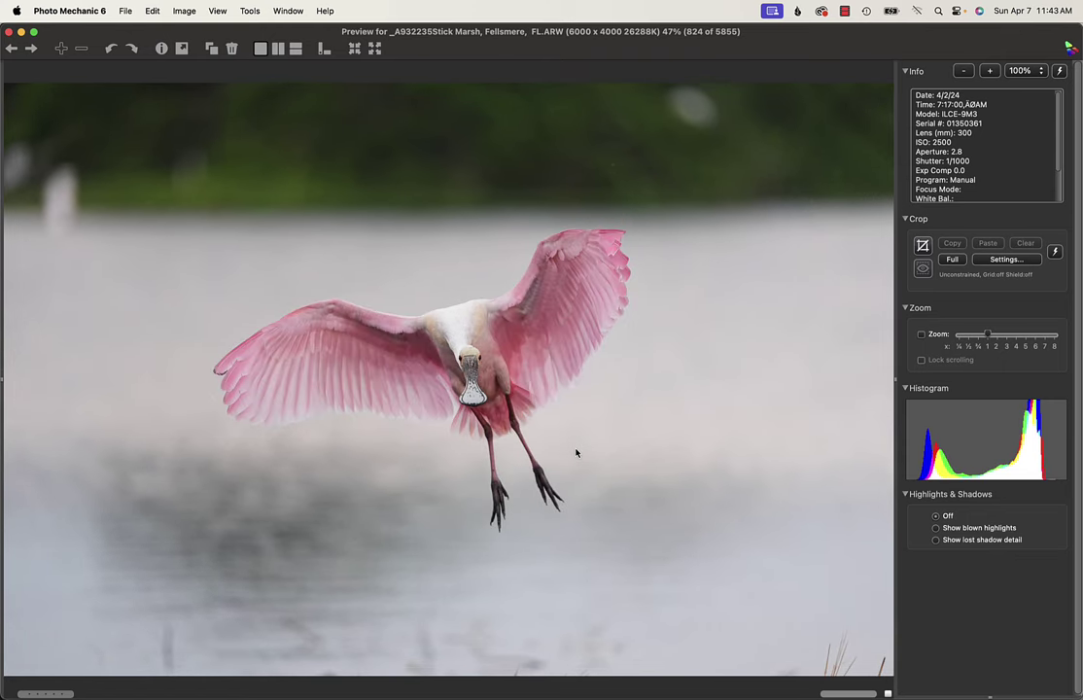
pyautogui.press('Right')
pyautogui.press('Right')
pyautogui.press('Right')
pyautogui.press('Right')
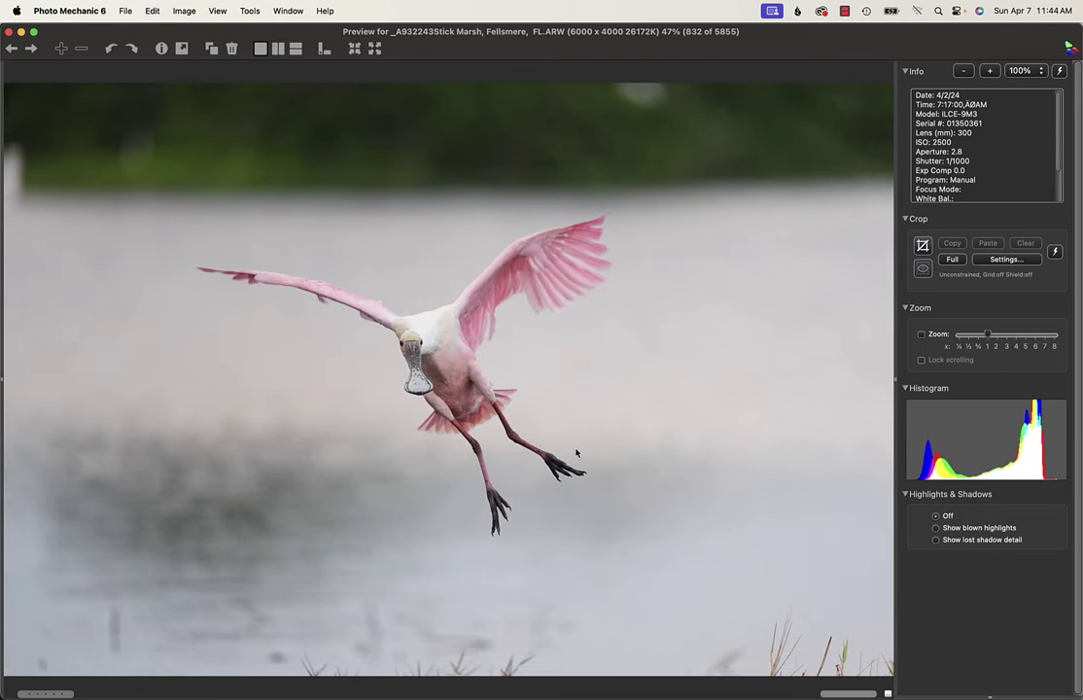
# Step: Continue from _A932243 to the fully spread wings and compare frames _A932252 and _A932253
pyautogui.press('Right')
pyautogui.press('Right')
pyautogui.press('Right')
pyautogui.press('Right')
pyautogui.press('Right')
pyautogui.press('Right')
pyautogui.press('Right')
pyautogui.press('Right')
pyautogui.press('Right')
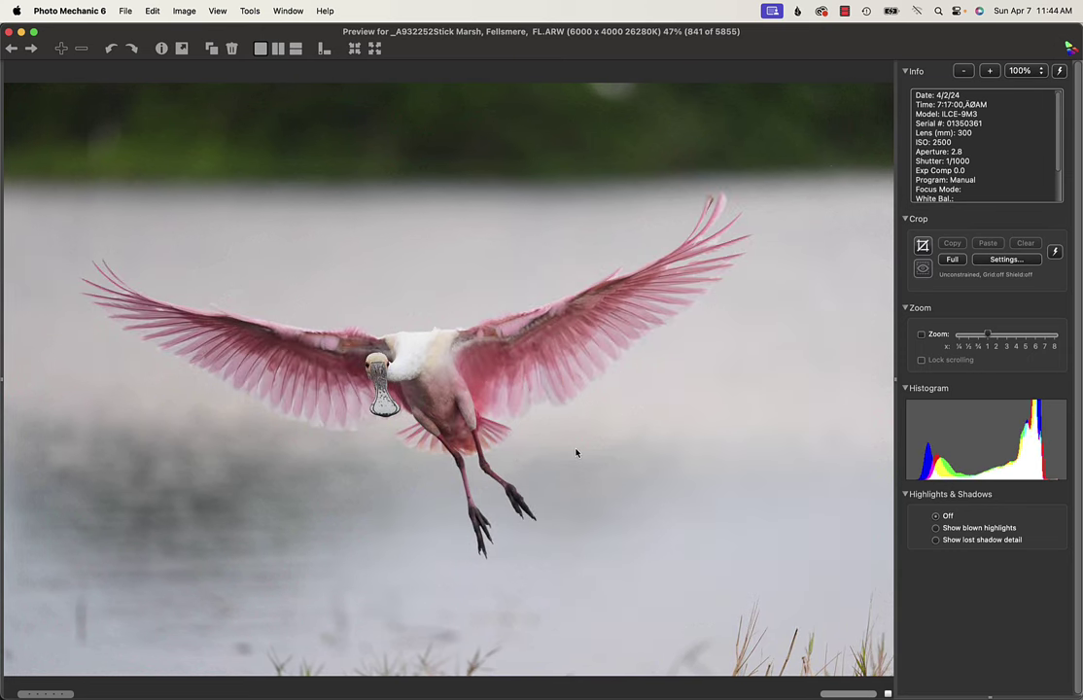
pyautogui.press('Right')
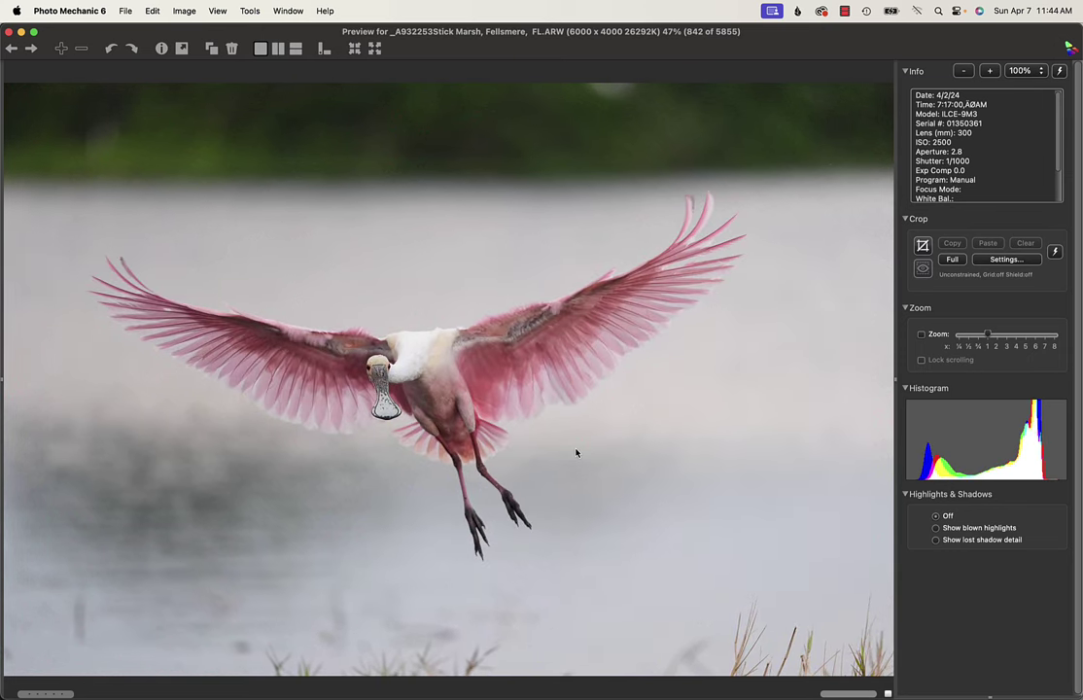
# Step: Move on from _A932253 to the spoonbill landing burst against the green treeline at _A932255
pyautogui.press('Right')
pyautogui.press('Right')
pyautogui.press('Right')
pyautogui.press('Right')
pyautogui.press('Right')
pyautogui.press('Right')
pyautogui.press('Right')
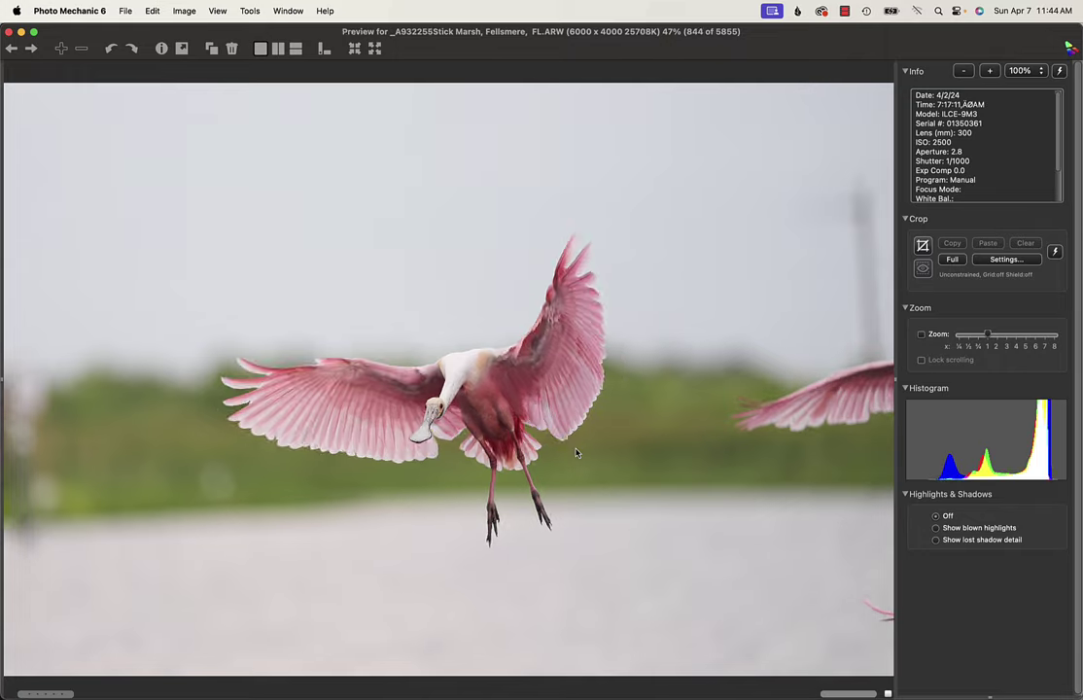
# Step: Run through the landing spoonbill's wing positions from _A932255 to _A932266
pyautogui.press('Right')
pyautogui.press('Right')
pyautogui.press('Right')
pyautogui.press('Right')
pyautogui.press('Right')
pyautogui.press('Right')
pyautogui.press('Right')
pyautogui.press('Right')
pyautogui.press('Right')
pyautogui.press('Right')
pyautogui.press('Right')
pyautogui.press('Right')
pyautogui.press('Right')
pyautogui.press('Right')
pyautogui.press('Right')
pyautogui.press('Right')
pyautogui.press('Right')
pyautogui.press('Right')
pyautogui.press('Right')
pyautogui.press('Right')
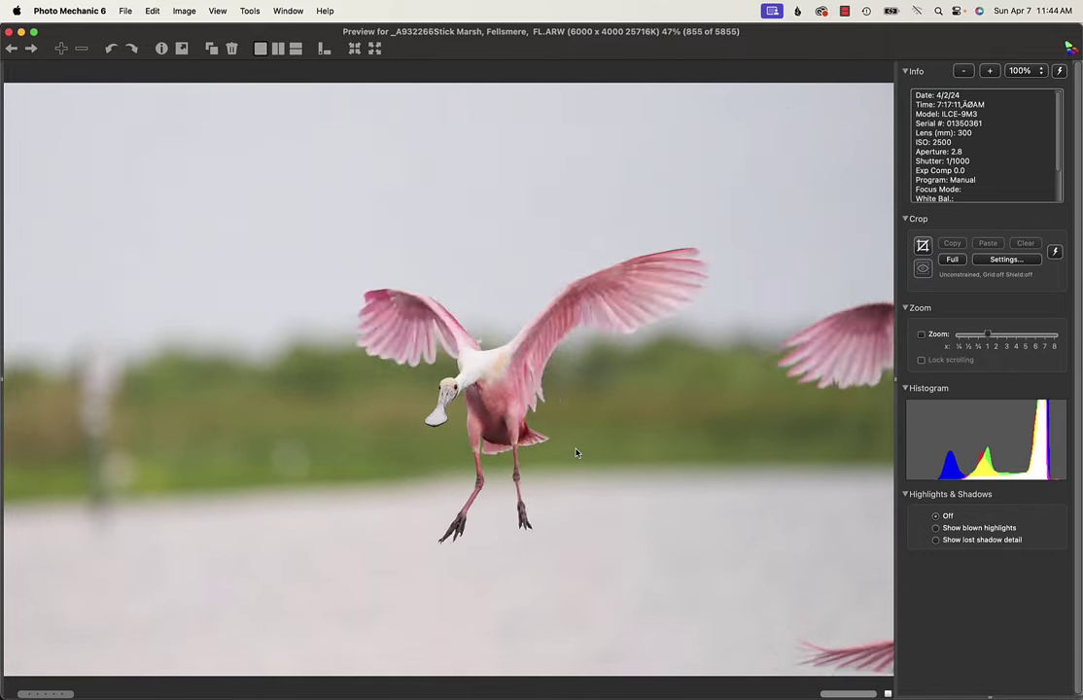
# Step: Continue through the landing burst from _A932266 to the raised-wing frame _A932289
pyautogui.press('Right')
pyautogui.press('Right')
pyautogui.press('Right')
pyautogui.press('Right')
pyautogui.press('Right')
pyautogui.press('Right')
pyautogui.press('Right')
pyautogui.press('Right')
pyautogui.press('Right')
pyautogui.press('Right')
pyautogui.press('Right')
pyautogui.press('Right')
pyautogui.press('Right')
pyautogui.press('Right')
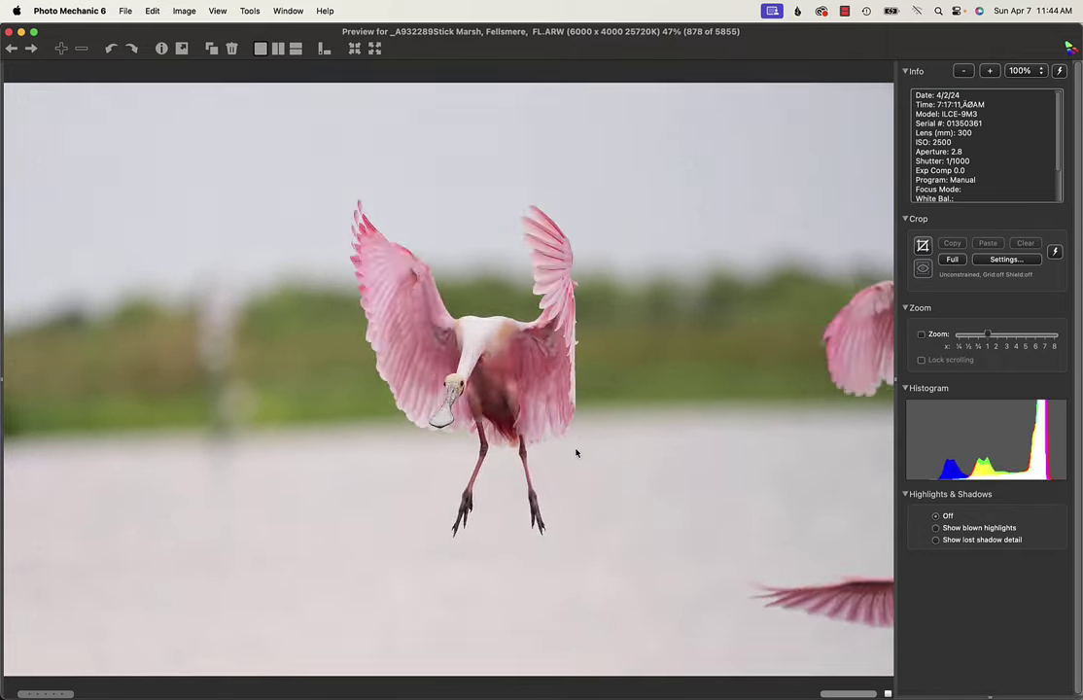
# Step: Finish the landing burst past _A932289 and move to the spoonbill gathering vines on the bank at _A932303
pyautogui.press('Right')
pyautogui.press('Right')
pyautogui.press('Right')
pyautogui.press('Right')
pyautogui.press('Right')
pyautogui.press('Right')
pyautogui.press('Right')
pyautogui.press('Right')
pyautogui.press('Right')
pyautogui.press('Right')
pyautogui.press('Right')
pyautogui.press('Right')
pyautogui.press('Right')
pyautogui.press('Right')
pyautogui.press('Right')
pyautogui.press('Right')
pyautogui.press('Right')
pyautogui.press('Right')
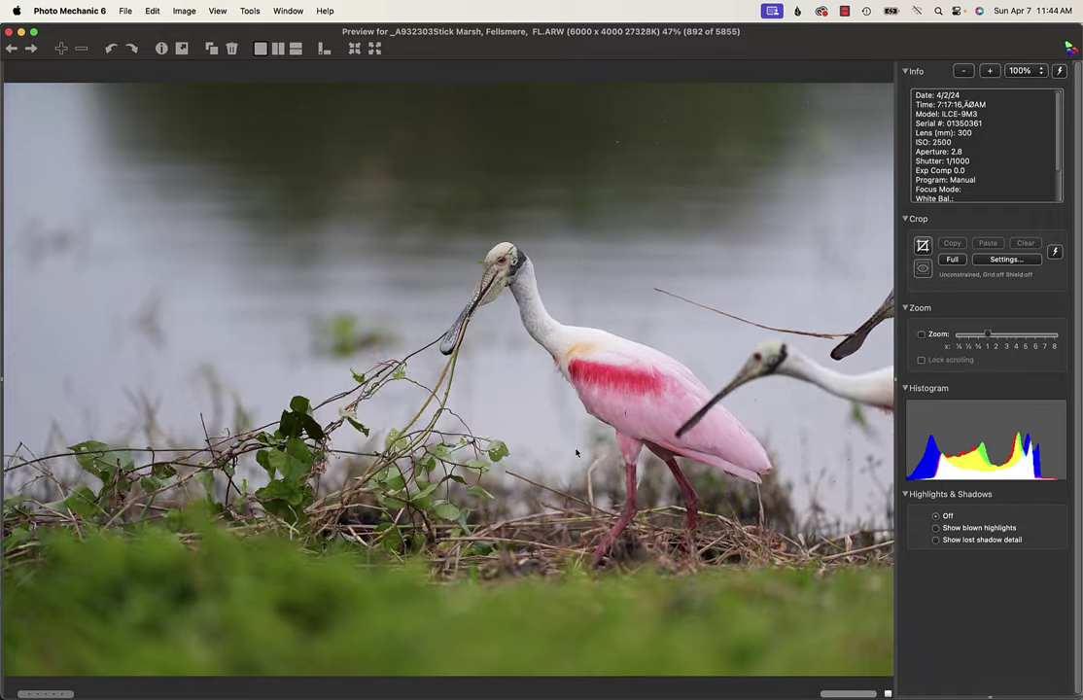
# Step: Follow the spoonbill pulling vines as the second bird crosses in front, from _A932303 to _A932320
pyautogui.press('Right')
pyautogui.press('Right')
pyautogui.press('Right')
pyautogui.press('Right')
pyautogui.press('Right')
pyautogui.press('Right')
pyautogui.press('Right')
pyautogui.press('Right')
pyautogui.press('Right')
pyautogui.press('Right')
pyautogui.press('Right')
pyautogui.press('Right')
pyautogui.press('Right')
pyautogui.press('Right')
pyautogui.press('Right')
pyautogui.press('Right')
pyautogui.press('Right')
pyautogui.press('Right')
pyautogui.press('Right')
pyautogui.press('Right')
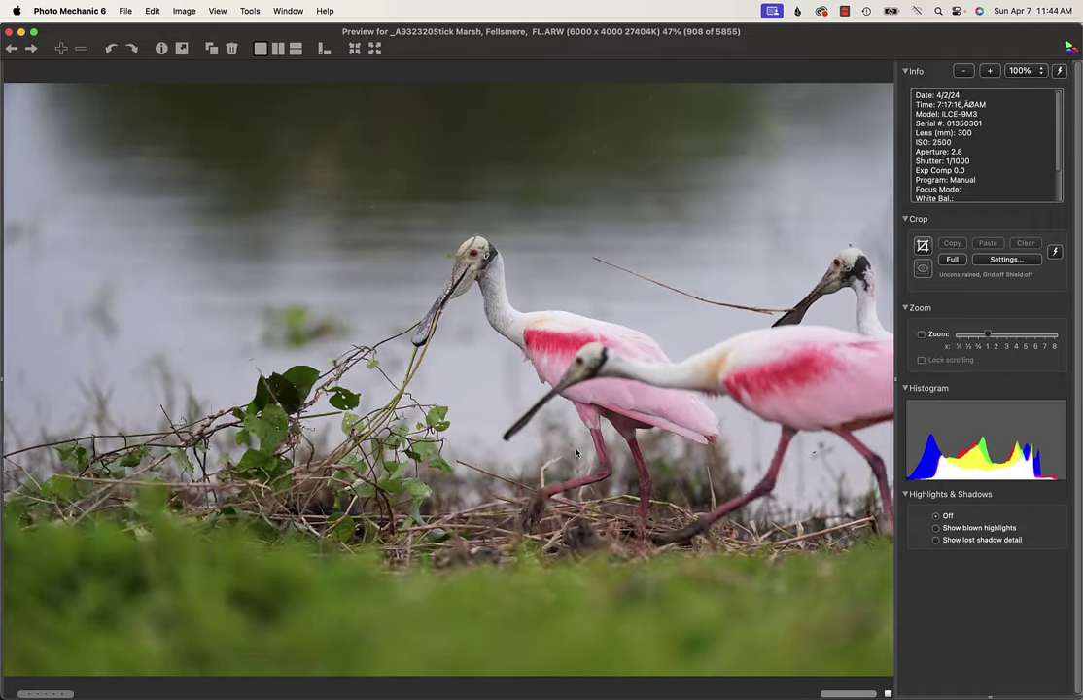
# Step: Advance from _A932320 to the lone spoonbill tugging the leafy vine at _A932345
pyautogui.press('Right')
pyautogui.press('Right')
pyautogui.press('Right')
pyautogui.press('Right')
pyautogui.press('Right')
pyautogui.press('Right')
pyautogui.press('Right')
pyautogui.press('Right')
pyautogui.press('Right')
pyautogui.press('Right')
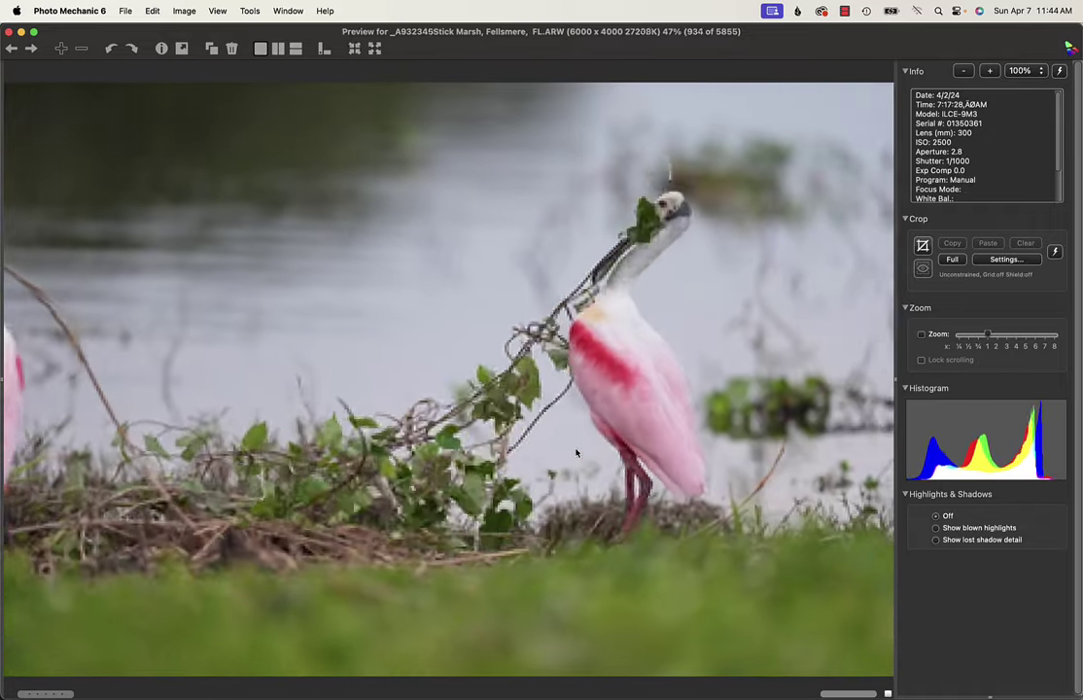
# Step: Step back through the vine-tugging burst from _A932345 to _A932340
pyautogui.press('Left')
pyautogui.press('Left')
pyautogui.press('Left')
pyautogui.press('Left')
pyautogui.press('Left')
pyautogui.press('Left')
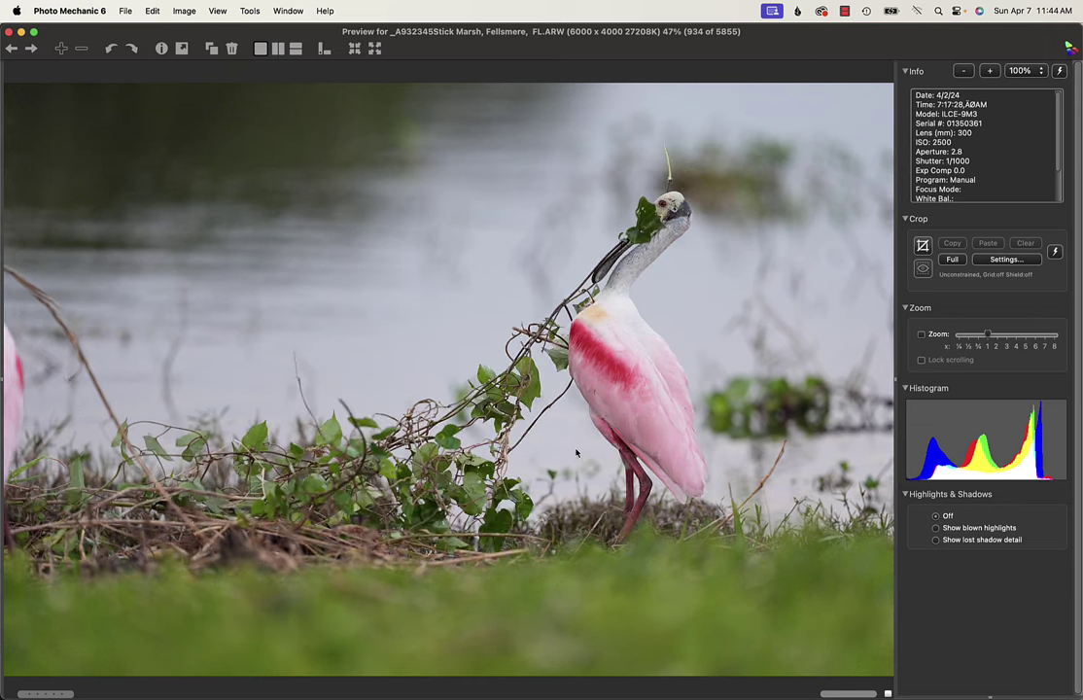
pyautogui.press('Left')
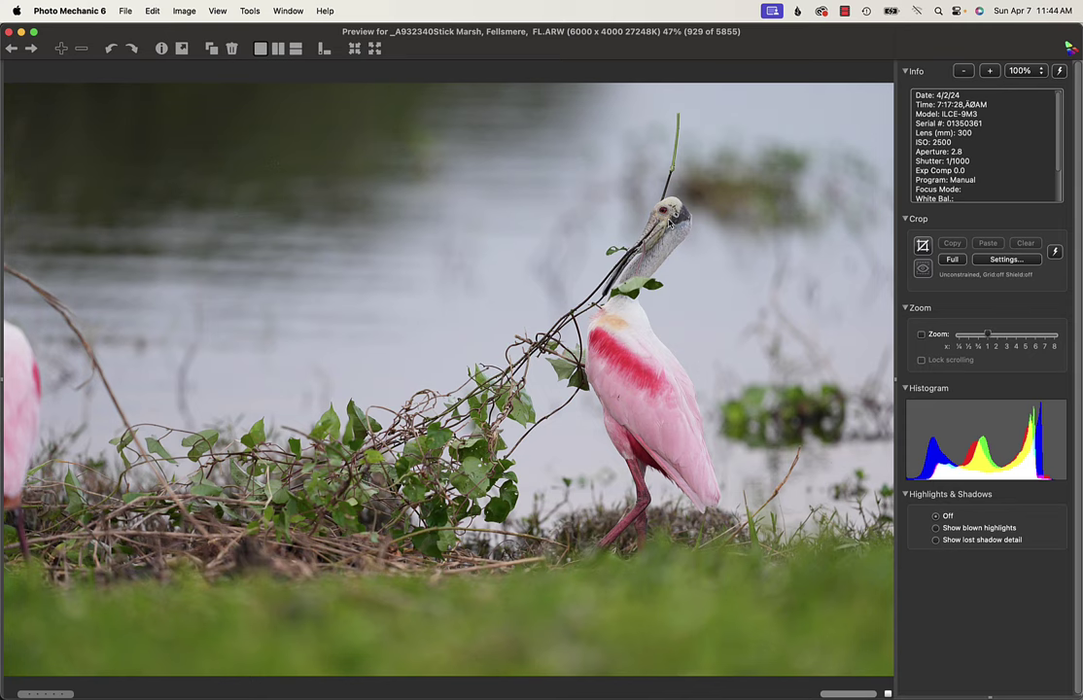
# Step: Check the spoonbill's head in _A932340 at 100% zoom, compare it with the next frame, and return to the full view
pyautogui.click(669, 218)
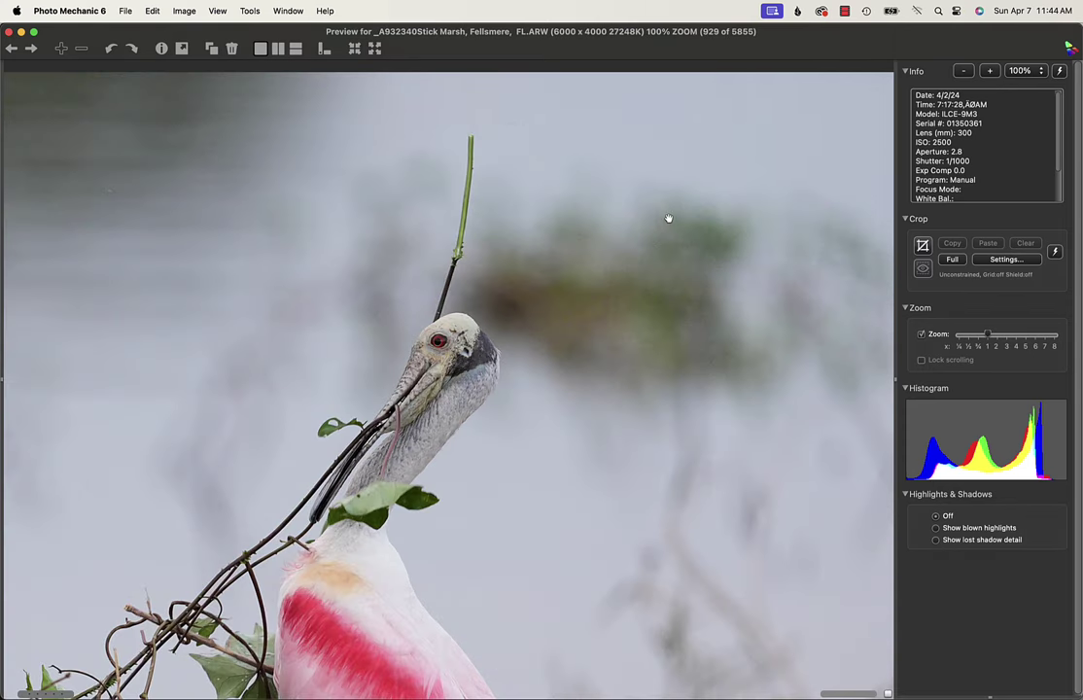
pyautogui.press('Right')
pyautogui.press('Left')
pyautogui.press('Right')
pyautogui.press('Left')
pyautogui.click(668, 218)
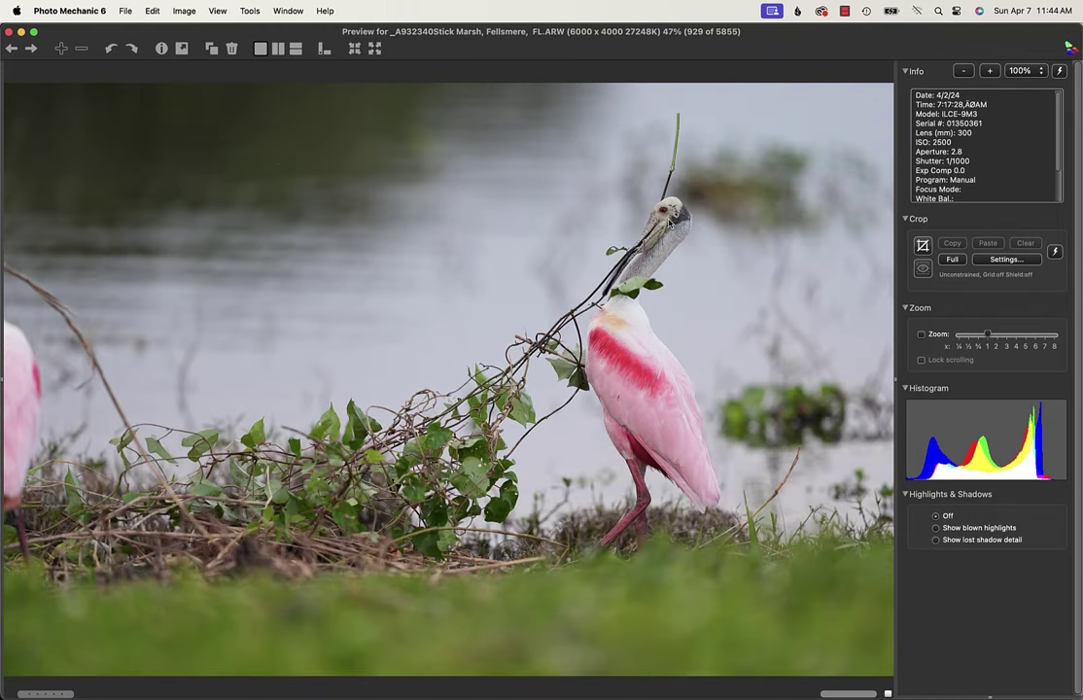
# Step: Compare the twig and head position in the vine-tugging frames from _A932337 to _A932341
pyautogui.press('Left')
pyautogui.press('Left')
pyautogui.press('Left')
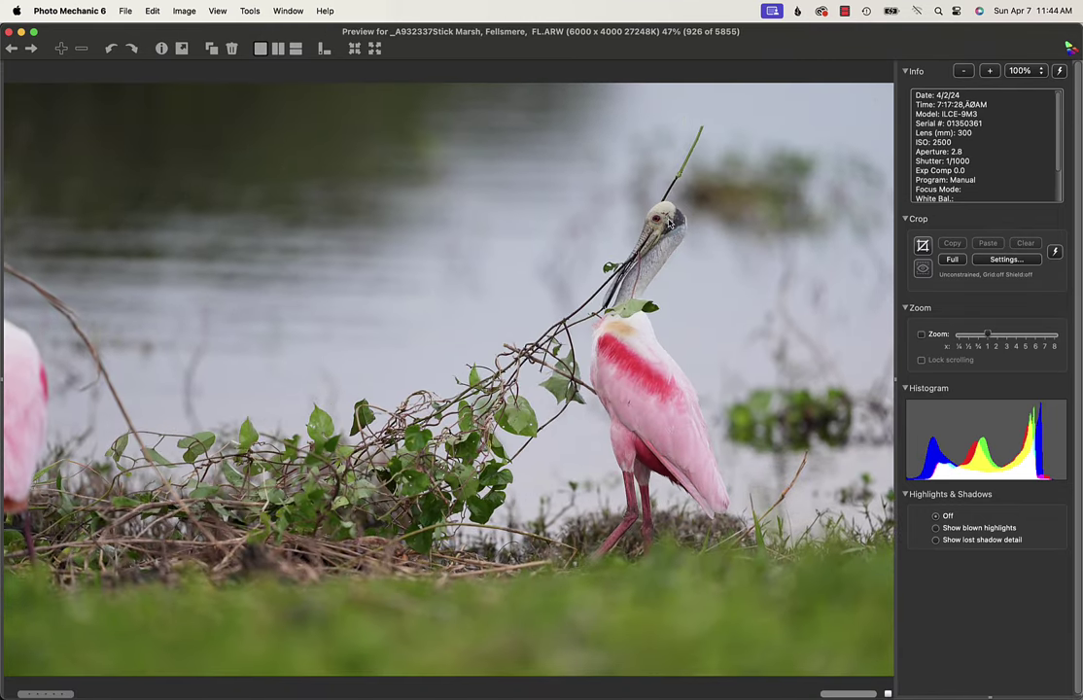
pyautogui.press('Right')
pyautogui.press('Right')
pyautogui.press('Right')
pyautogui.press('Right')
pyautogui.press('Right')
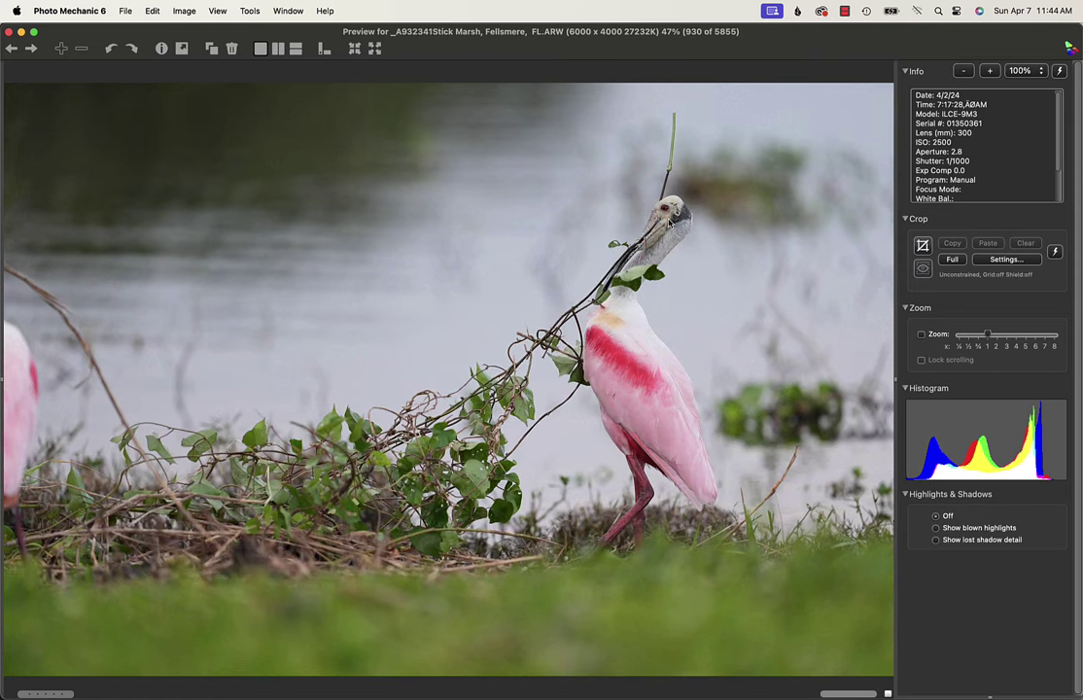
# Step: Return to frame _A932340 with the twig pointing upward and tag it
pyautogui.press('Left')
pyautogui.press('Left')
pyautogui.press('Left')
pyautogui.press('Left')
pyautogui.press('Left')
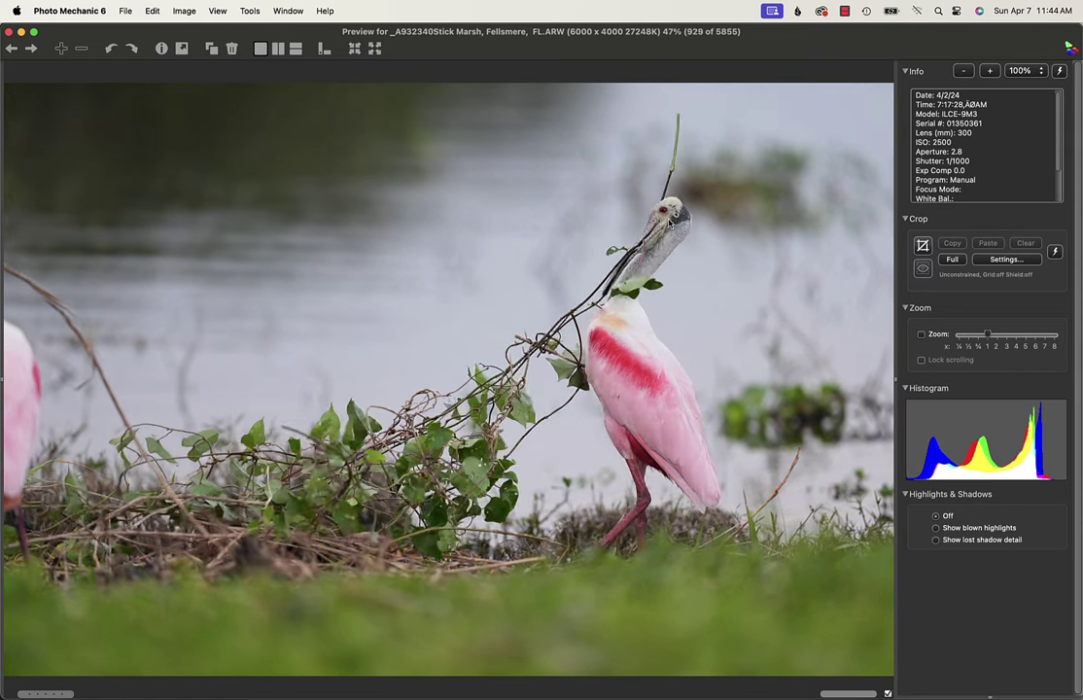
# Step: Recheck the frames on both sides of _A932340, going back as far as _A932337 and returning to _A932340
pyautogui.press('Right')
pyautogui.press('Right')
pyautogui.press('Right')
pyautogui.press('Right')
pyautogui.press('Right')
pyautogui.press('Left')
pyautogui.press('Left')
pyautogui.press('Left')
pyautogui.press('Left')
pyautogui.press('Left')
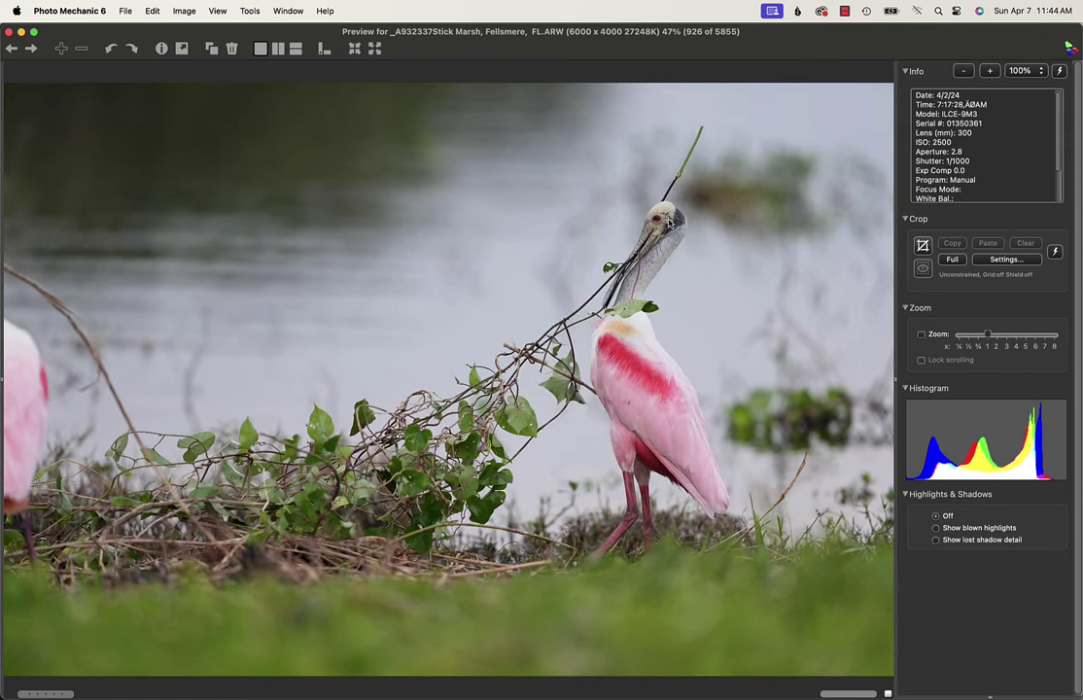
pyautogui.press('Right')
pyautogui.press('Right')
pyautogui.press('Right')
pyautogui.press('Right')
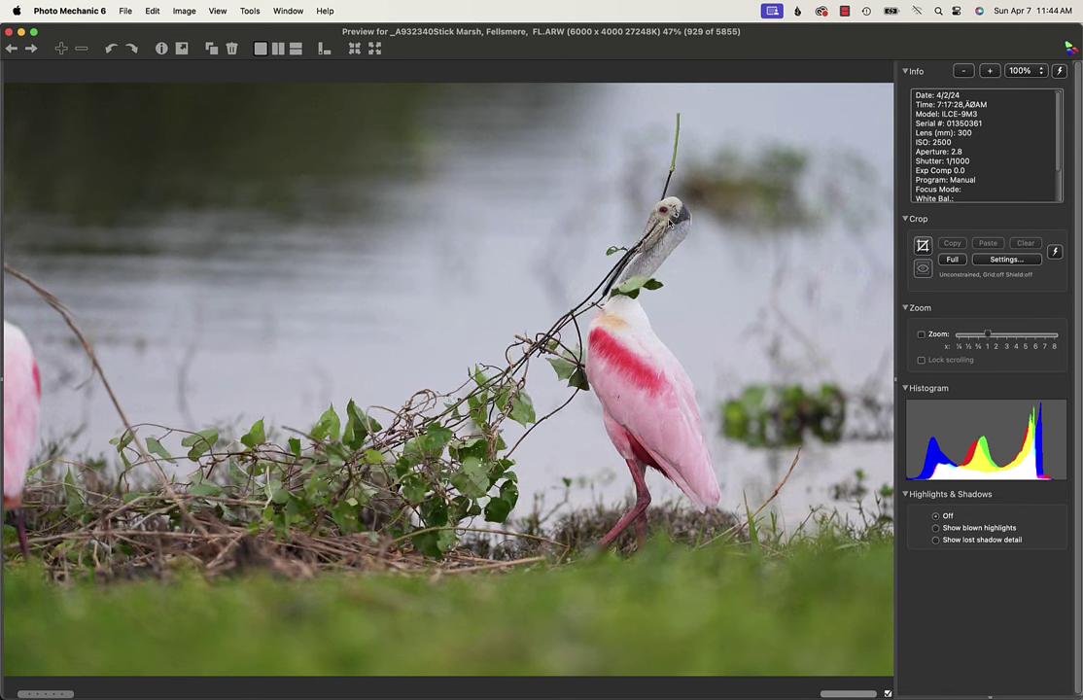
# Step: Move forward through the vine-tugging burst from _A932340 to the leaf-covered face in _A932345
pyautogui.press('Left')
pyautogui.press('Right')
pyautogui.press('Right')
pyautogui.press('Right')
pyautogui.press('Right')
pyautogui.press('Right')
pyautogui.press('Right')
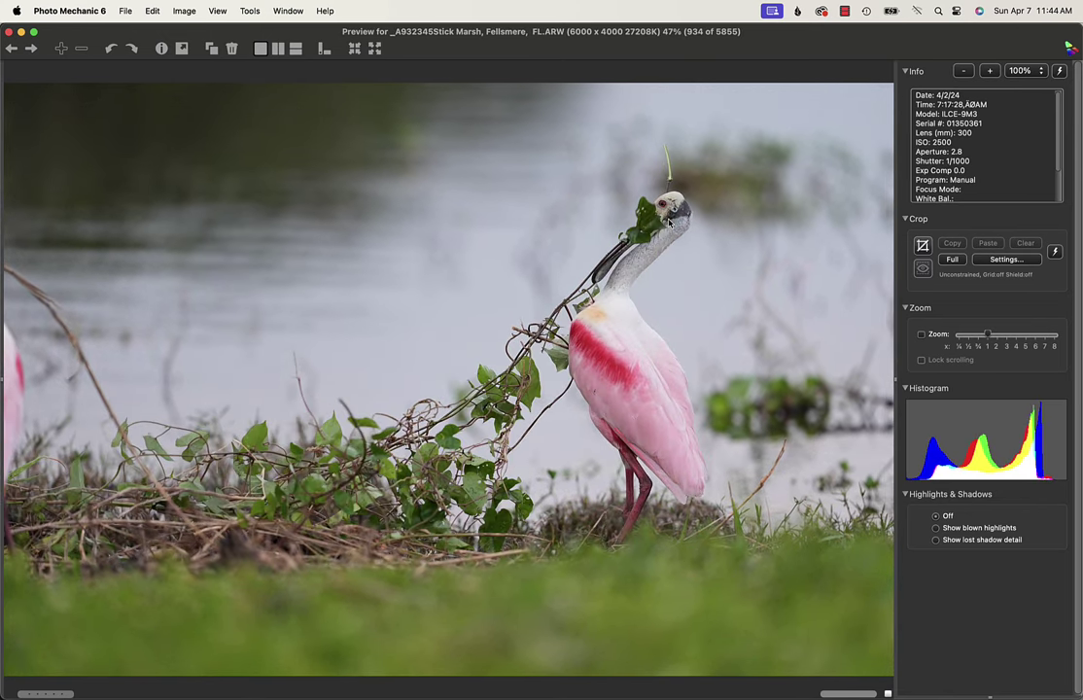
# Step: Continue from _A932345 to the frame with the vine held across the bill, _A932349
pyautogui.press('Right')
pyautogui.press('Right')
pyautogui.press('Right')
pyautogui.press('Right')
pyautogui.press('Right')
pyautogui.press('Right')
pyautogui.press('Right')
pyautogui.press('Right')
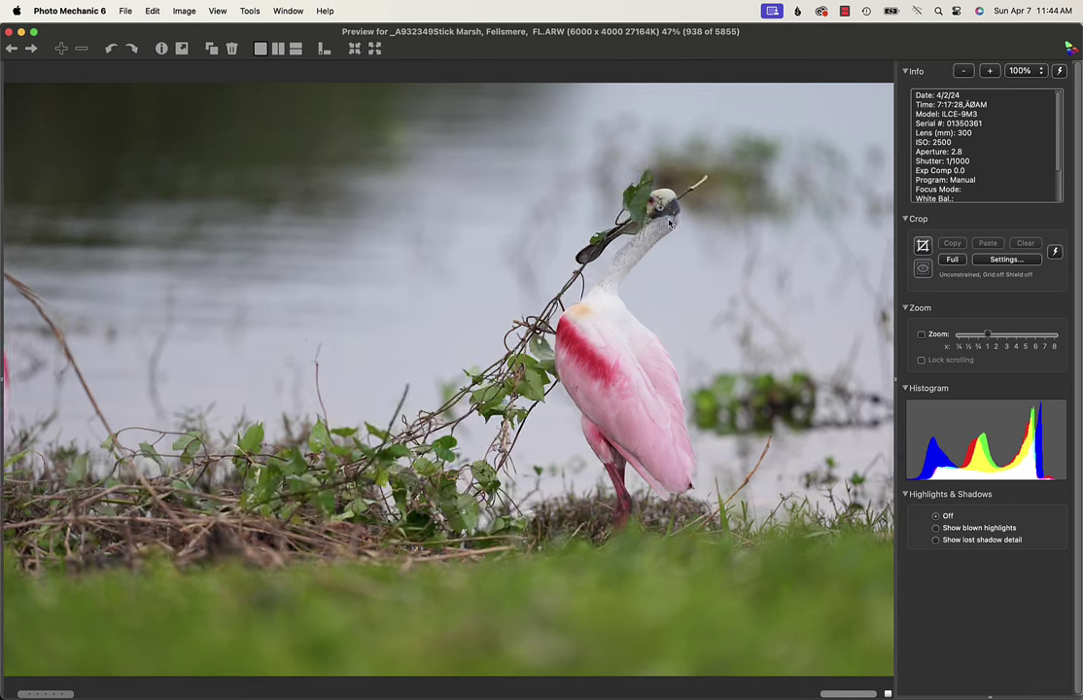
# Step: Move forward through the vine-tugging burst from _A932349 to the upright profile pose in _A932361
pyautogui.press('Right')
pyautogui.press('Right')
pyautogui.press('Right')
pyautogui.press('Right')
pyautogui.press('Right')
pyautogui.press('Right')
pyautogui.press('Right')
pyautogui.press('Right')
pyautogui.press('Right')
pyautogui.press('Right')
pyautogui.press('Right')
pyautogui.press('Right')
pyautogui.press('Right')
pyautogui.press('Right')
pyautogui.press('Right')
pyautogui.press('Right')
pyautogui.press('Right')
pyautogui.press('Right')
pyautogui.press('Right')
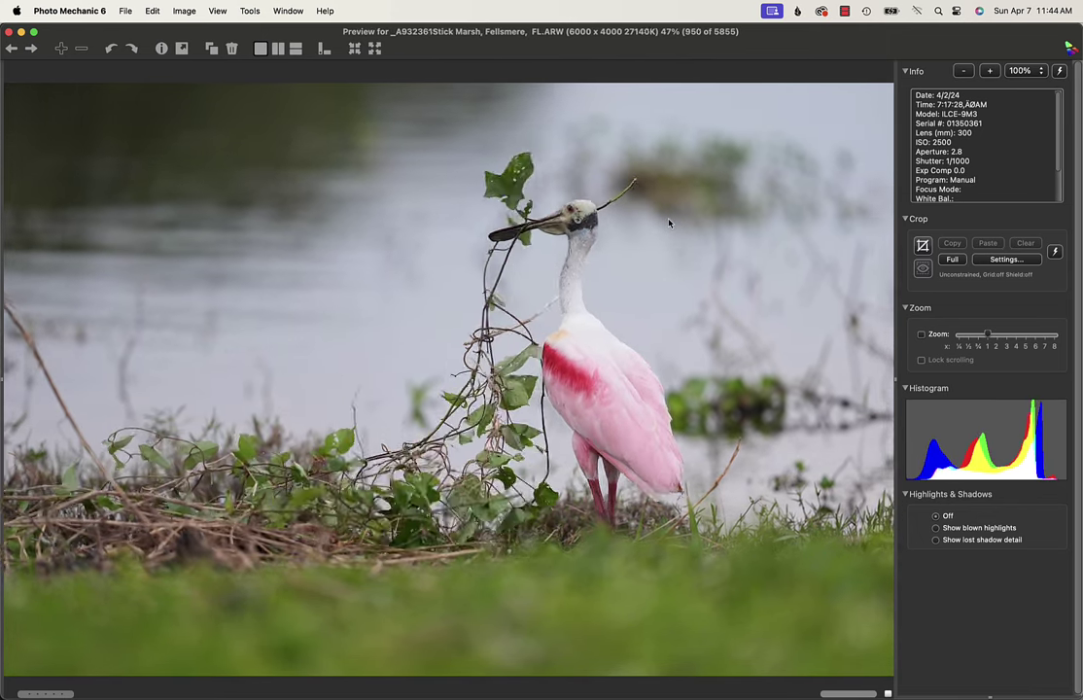
# Step: Continue past the vine-tugging frames to the spoonbill in flight over the water, _A932378
pyautogui.press('Right')
pyautogui.press('Right')
pyautogui.press('Right')
pyautogui.press('Right')
pyautogui.press('Right')
pyautogui.press('Right')
pyautogui.press('Right')
pyautogui.press('Right')
pyautogui.press('Right')
pyautogui.press('Right')
pyautogui.press('Right')
pyautogui.press('Right')
pyautogui.press('Right')
pyautogui.press('Right')
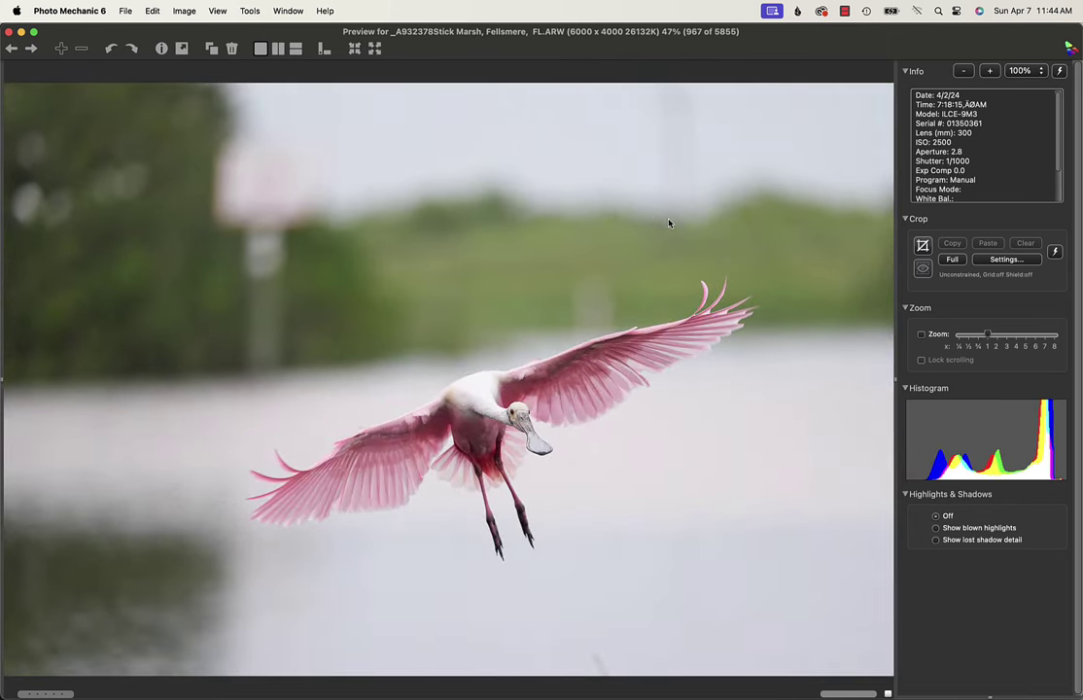
# Step: Compare the wing positions in the incoming flight burst from _A932378 through _A932396
pyautogui.press('Right')
pyautogui.press('Right')
pyautogui.press('Right')
pyautogui.press('Right')
pyautogui.press('Right')
pyautogui.press('Right')
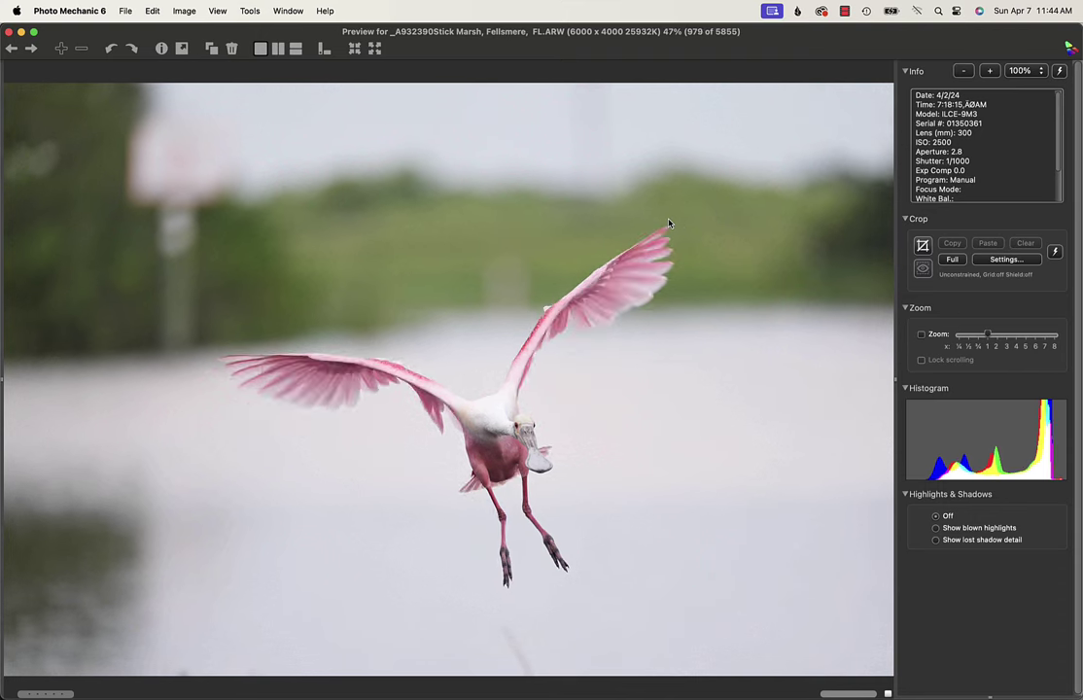
pyautogui.press('Right')
pyautogui.press('Right')
pyautogui.press('Right')
pyautogui.press('Right')
pyautogui.press('Right')
pyautogui.press('Right')
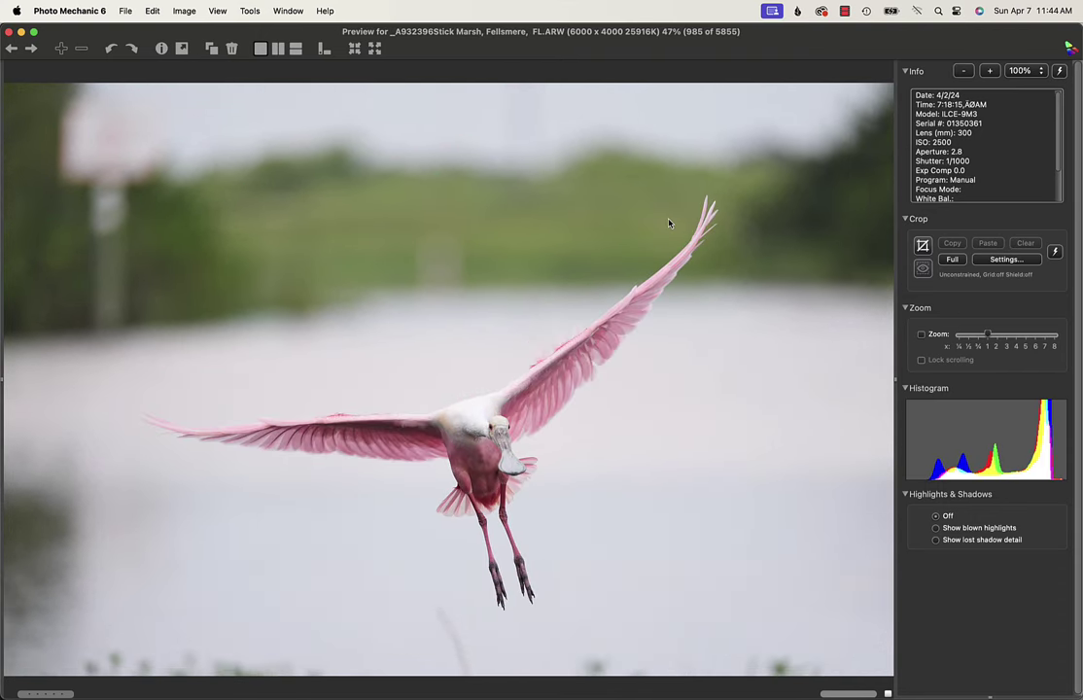
# Step: Advance to the spread-wing flight frame _A932402, inspect the head at 100%, and return to the full-frame view
pyautogui.press('Right')
pyautogui.press('Right')
pyautogui.press('Right')
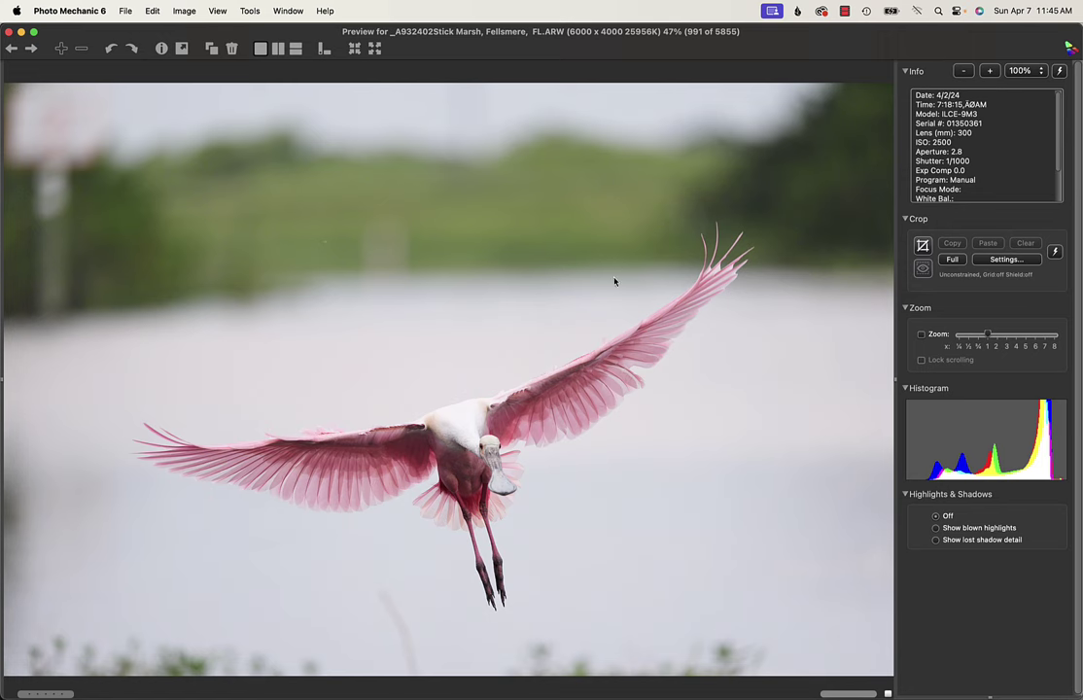
pyautogui.click(487, 448)
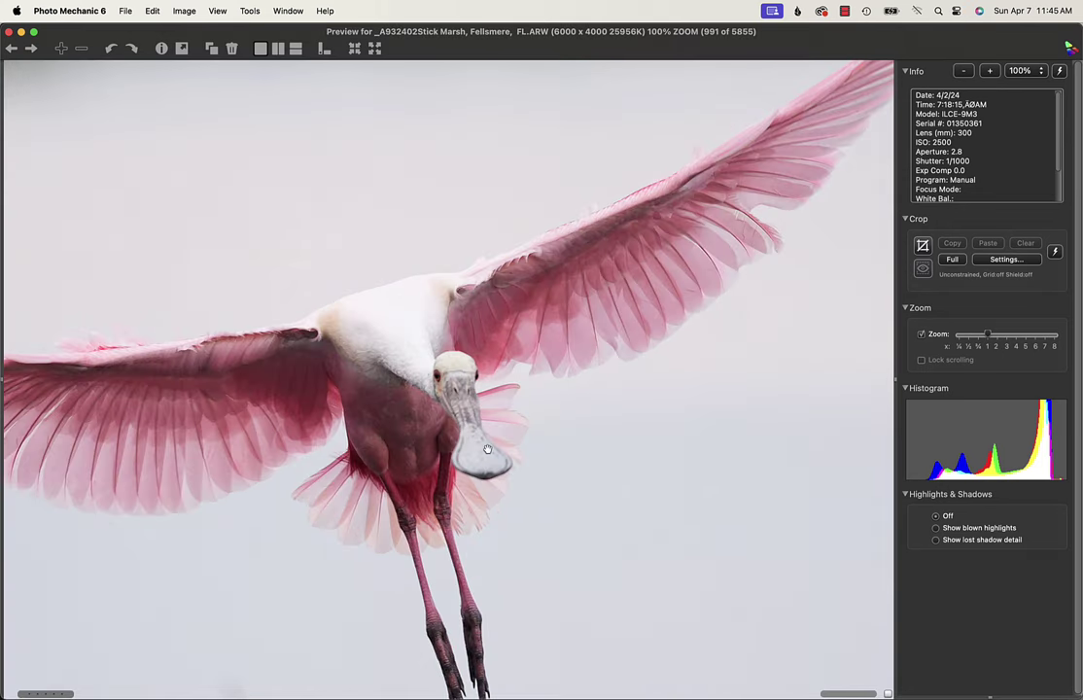
pyautogui.click(382, 438)
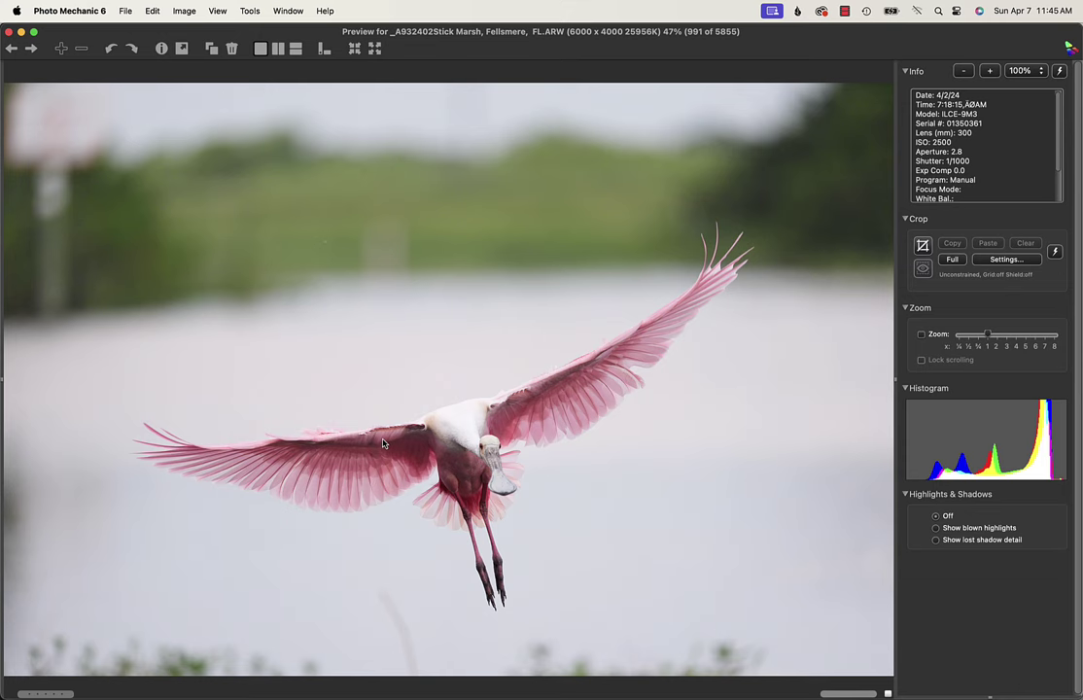
# Step: Review the remaining frames of this flight burst and move on to the banking spoonbill in _A932408
pyautogui.press('Right')
pyautogui.press('Right')
pyautogui.press('Right')
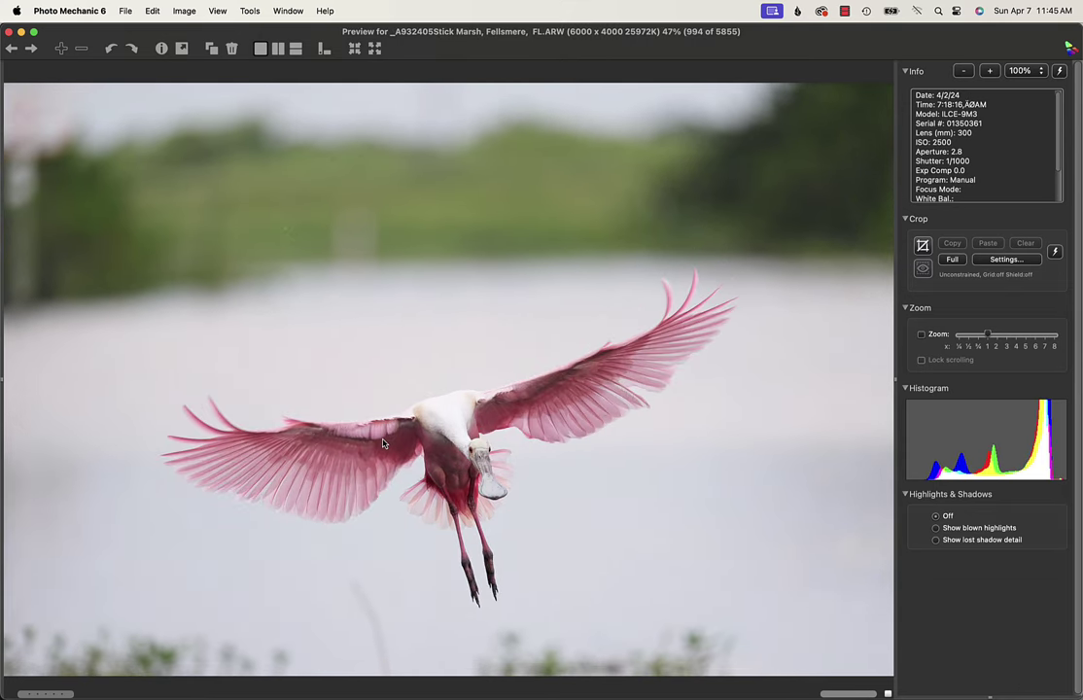
pyautogui.press('Right')
pyautogui.press('Right')
pyautogui.press('Right')
pyautogui.press('Right')
pyautogui.press('Right')
pyautogui.press('Right')
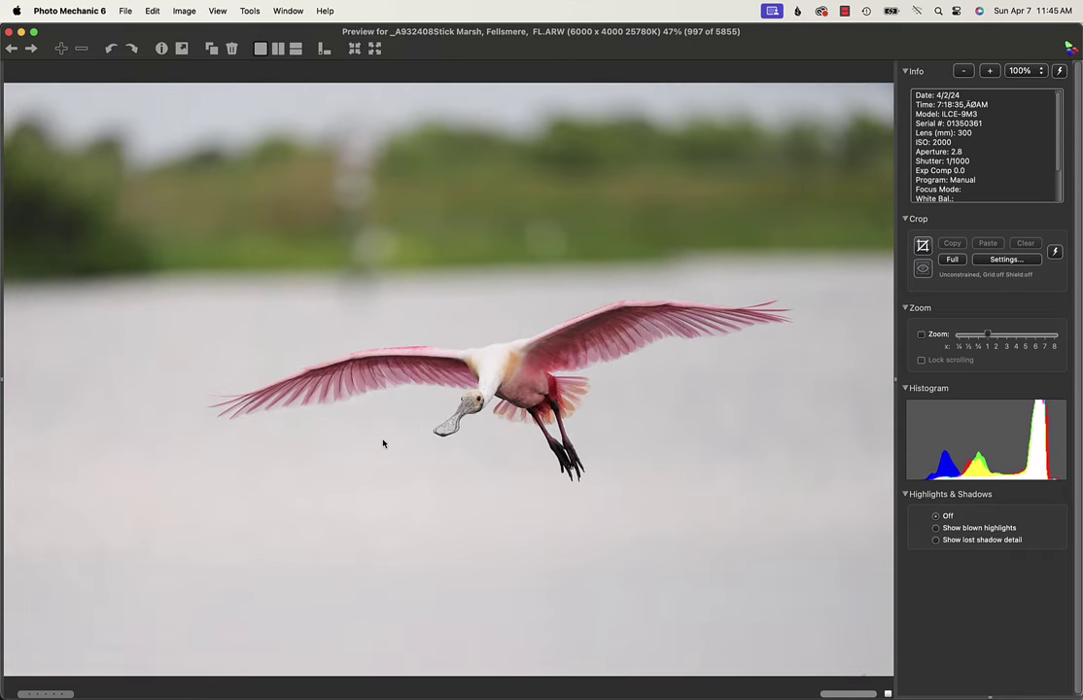
# Step: Compare the wing and head poses in the banking flight burst from _A932408 to _A932428
pyautogui.press('Right')
pyautogui.press('Right')
pyautogui.press('Right')
pyautogui.press('Right')
pyautogui.press('Right')
pyautogui.press('Right')
pyautogui.press('Right')
pyautogui.press('Right')
pyautogui.press('Right')
pyautogui.press('Right')
pyautogui.press('Right')
pyautogui.press('Right')
pyautogui.press('Right')
pyautogui.press('Right')
pyautogui.press('Right')
pyautogui.press('Right')
pyautogui.press('Right')
pyautogui.press('Right')
pyautogui.press('Right')
pyautogui.press('Right')
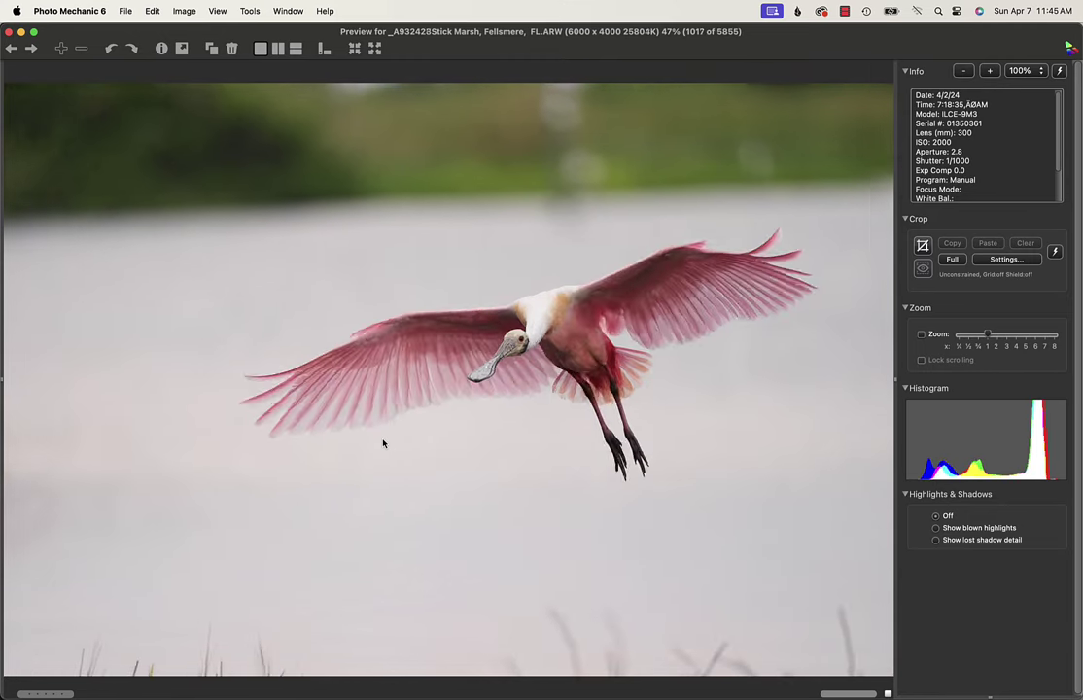
# Step: Settle on flight frame _A932428 and inspect the spoonbill's head and feather detail at 100%
pyautogui.press('Left')
pyautogui.press('Left')
pyautogui.press('Left')
pyautogui.click(527, 348)
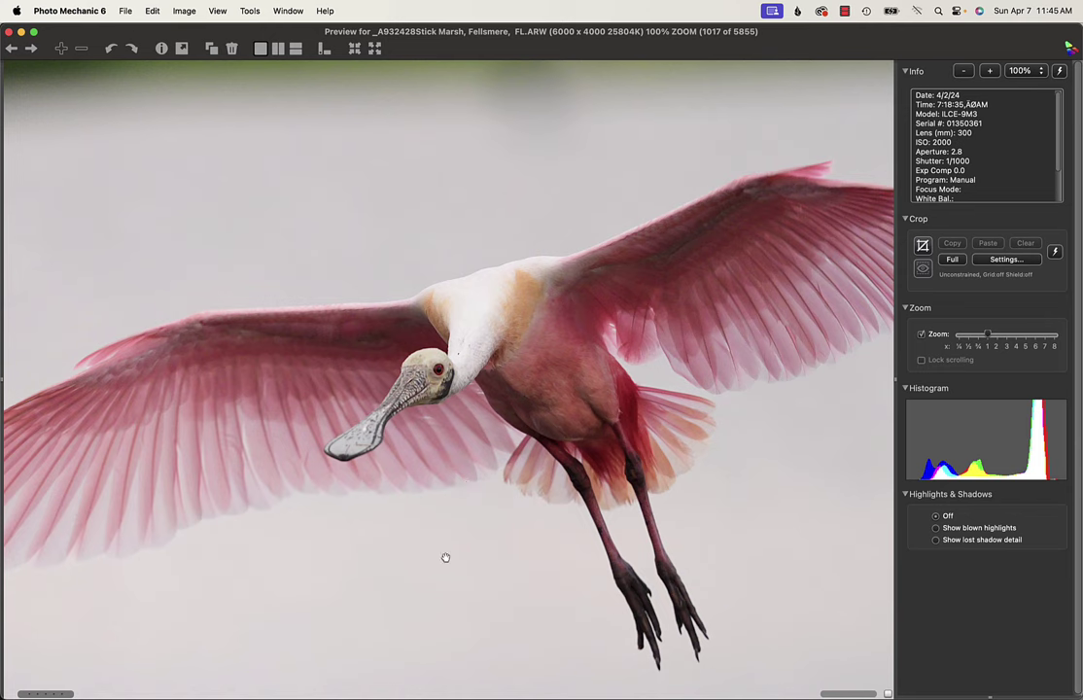
# Step: Leave the 100% view and continue through the flight burst to _A932431
pyautogui.press('Right')
pyautogui.press('Right')
pyautogui.press('Right')
pyautogui.press('Right')
pyautogui.press('Right')
pyautogui.press('Right')
pyautogui.press('Right')
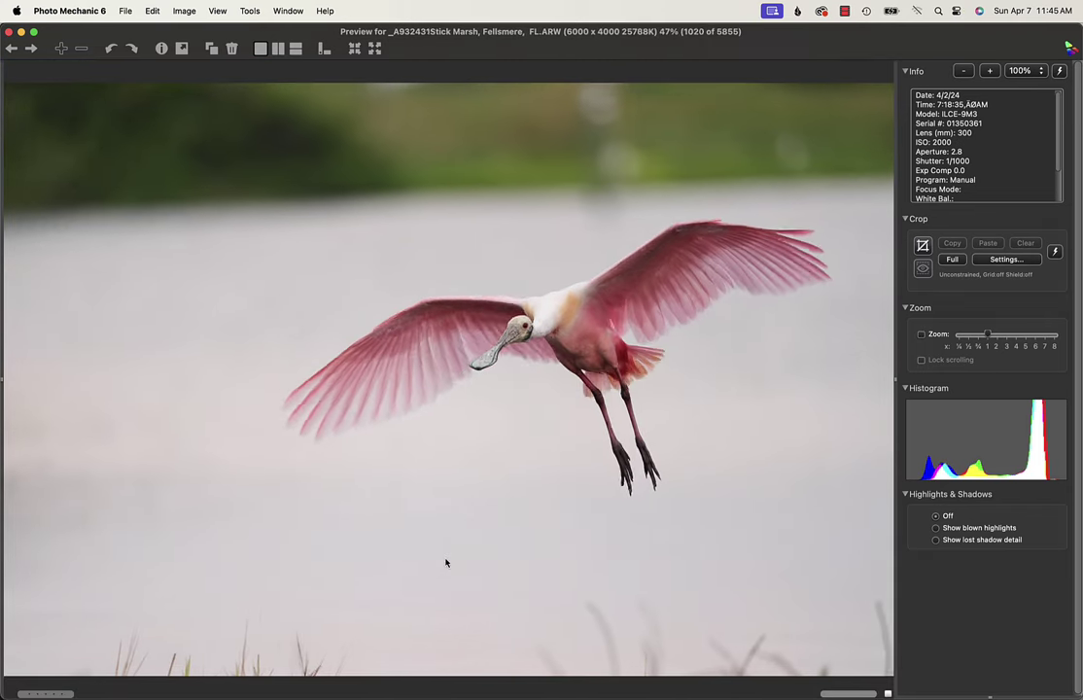
# Step: Move past the rest of the banking flight burst to the frame focused on the background, _A932446
pyautogui.press('Right')
pyautogui.press('Right')
pyautogui.press('Right')
pyautogui.press('Right')
pyautogui.press('Right')
pyautogui.press('Right')
pyautogui.press('Right')
pyautogui.press('Right')
pyautogui.press('Right')
pyautogui.press('Right')
pyautogui.press('Right')
pyautogui.press('Right')
pyautogui.press('Right')
pyautogui.press('Right')
pyautogui.press('Right')
pyautogui.press('Right')
pyautogui.press('Right')
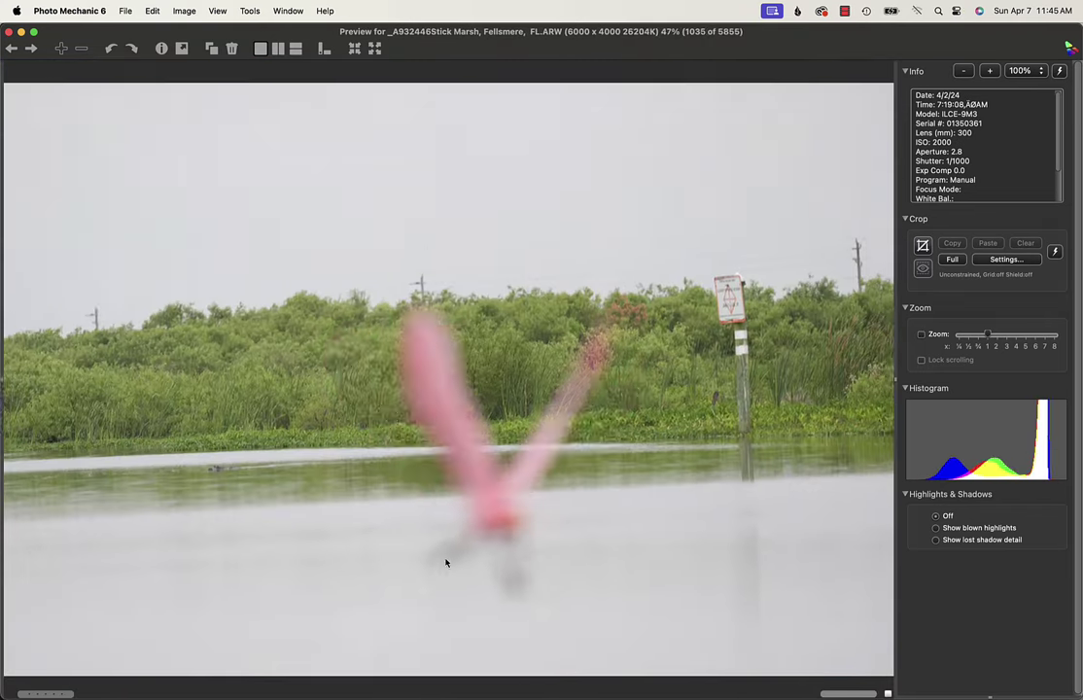
# Step: Skim the background-focused burst from _A932446 onward to the spoonbill flying before dark trees
pyautogui.press('Right')
pyautogui.press('Right')
pyautogui.press('Right')
pyautogui.press('Right')
pyautogui.press('Right')
pyautogui.press('Right')
pyautogui.press('Right')
pyautogui.press('Right')
pyautogui.press('Right')
pyautogui.press('Right')
pyautogui.press('Right')
pyautogui.press('Right')
pyautogui.press('Right')
pyautogui.press('Right')
pyautogui.press('Right')
pyautogui.press('Right')
pyautogui.press('Right')
pyautogui.press('Right')
pyautogui.press('Right')
pyautogui.press('Right')
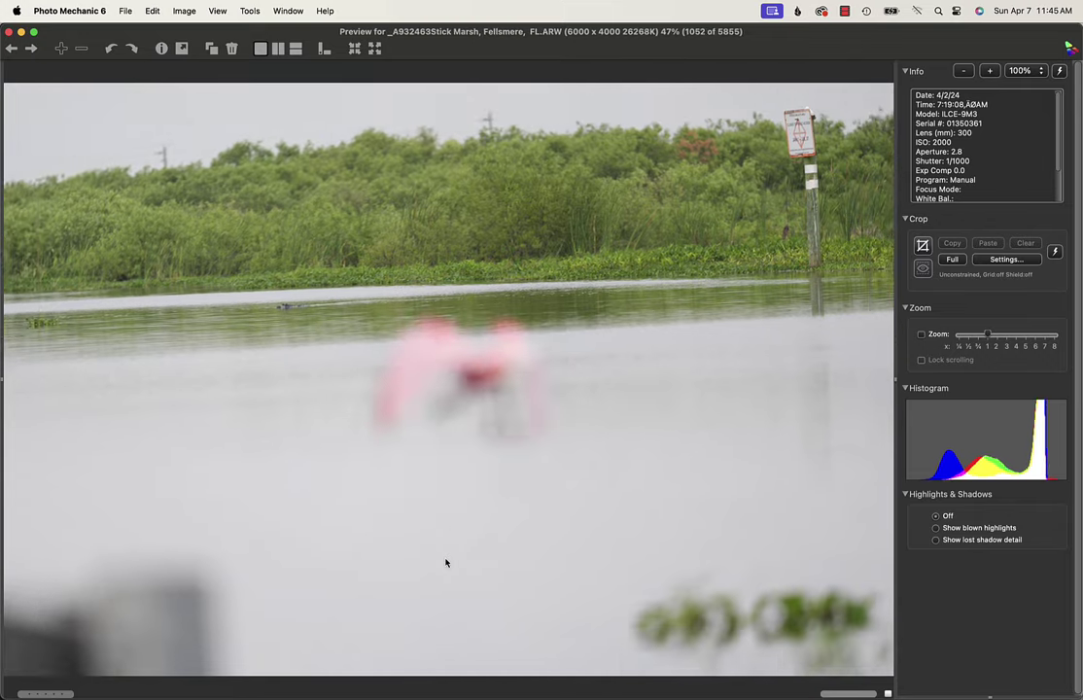
# Step: Go back from the dark-tree flight frame _A932480 to the background-focused frame _A932460
pyautogui.press('Left')
pyautogui.press('Left')
pyautogui.press('Left')
pyautogui.press('Left')
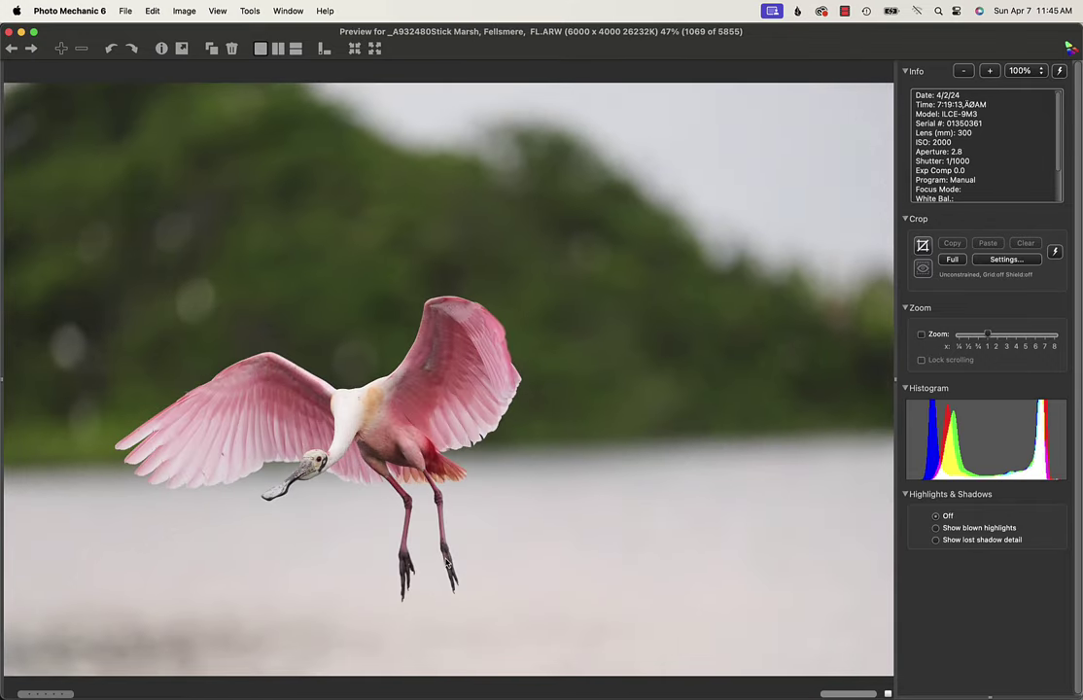
pyautogui.press('Left')
pyautogui.press('Left')
pyautogui.press('Left')
pyautogui.press('Left')
pyautogui.press('Left')
pyautogui.press('Left')
pyautogui.press('Left')
pyautogui.press('Left')
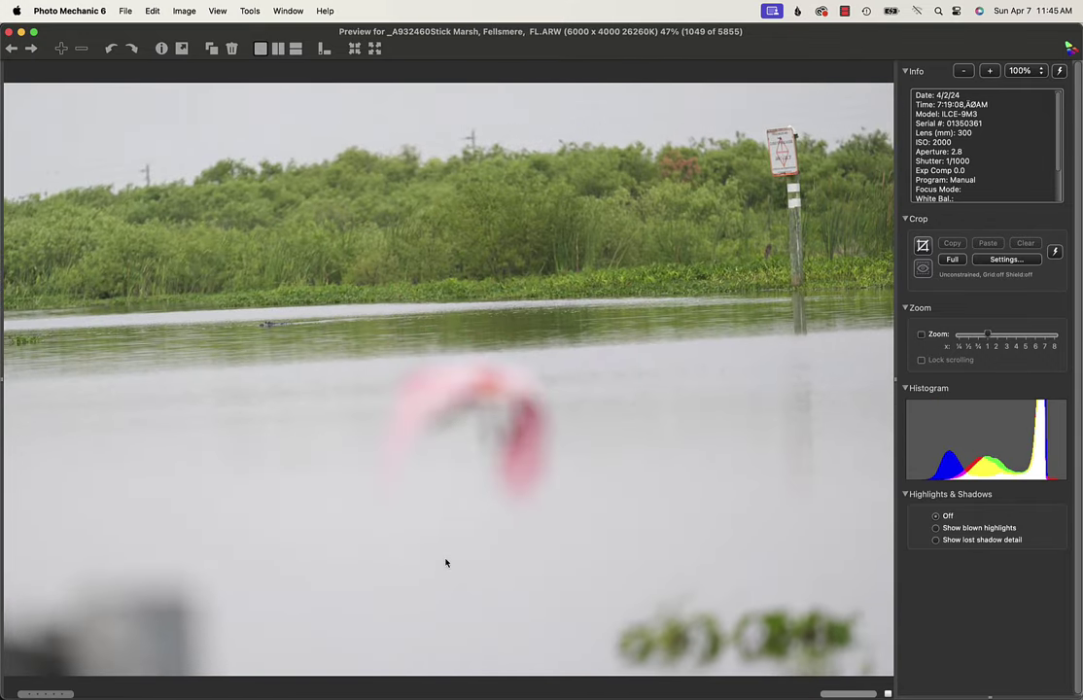
# Step: Examine the focus on the bird in the frames from _A932460 through _A932473
pyautogui.press('Right')
pyautogui.press('Right')
pyautogui.press('Right')
pyautogui.press('Right')
pyautogui.press('Right')
pyautogui.press('Right')
pyautogui.press('Right')
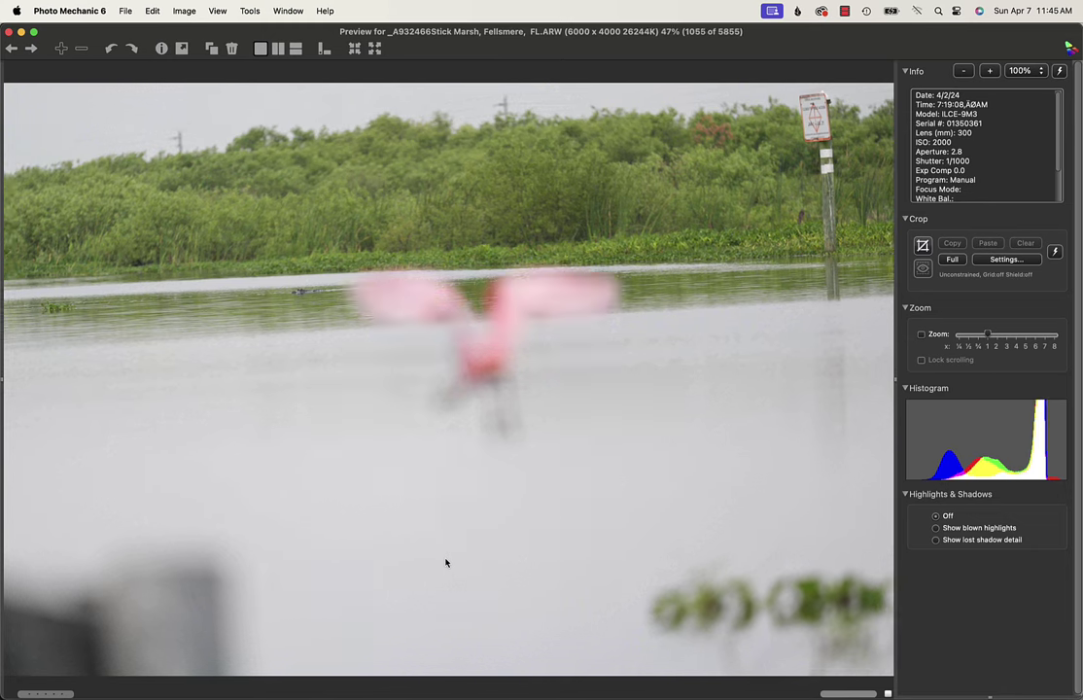
pyautogui.press('Right')
pyautogui.press('Right')
pyautogui.press('Right')
pyautogui.press('Right')
pyautogui.press('Right')
pyautogui.press('Right')
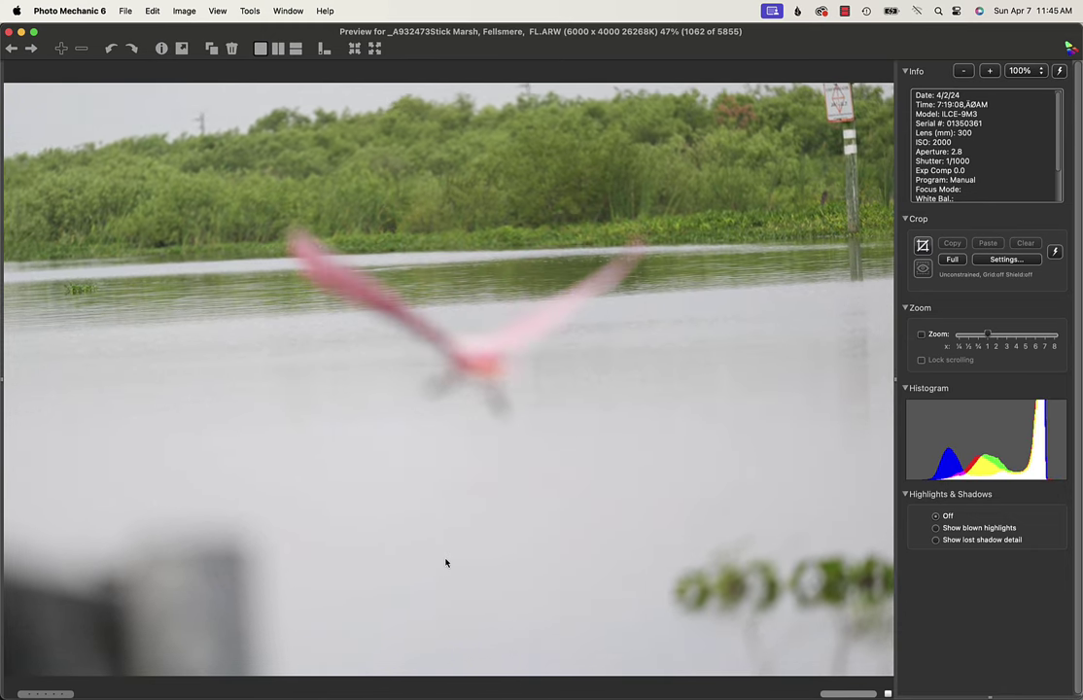
# Step: Move forward from _A932473 to the raised-wing spoonbill against the dark trees, _A932479
pyautogui.press('Right')
pyautogui.press('Right')
pyautogui.press('Right')
pyautogui.press('Right')
pyautogui.press('Right')
pyautogui.press('Right')
pyautogui.press('Right')
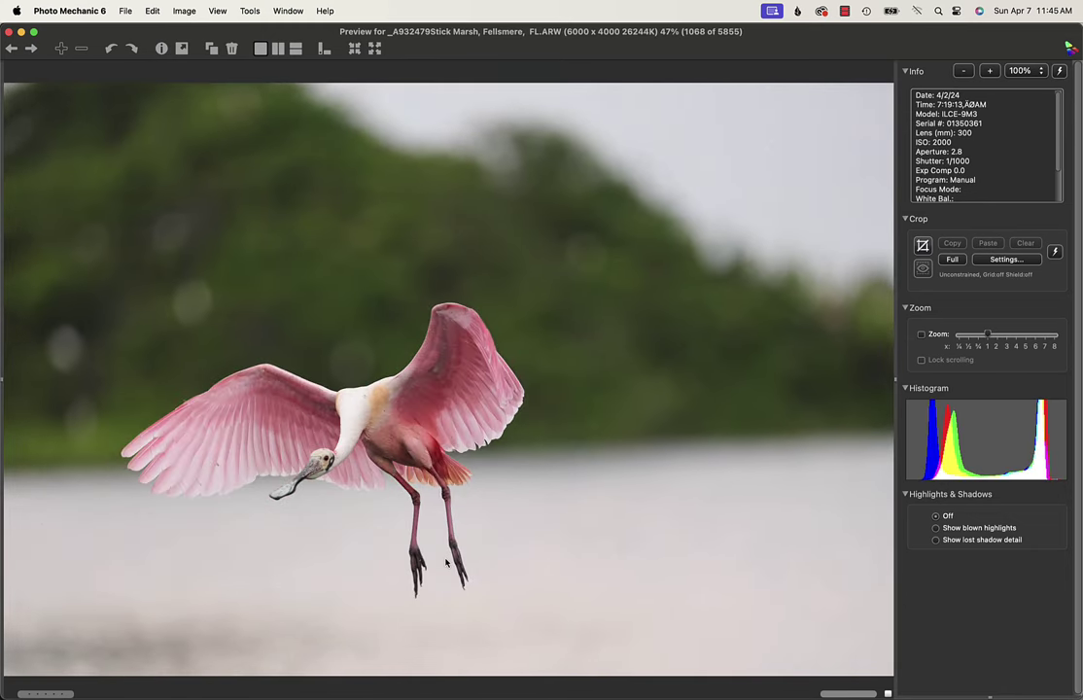
# Step: Compare the spoonbill's wing poses against the dark trees in the frames from _A932479 through _A932496
pyautogui.press('Right')
pyautogui.press('Right')
pyautogui.press('Right')
pyautogui.press('Right')
pyautogui.press('Right')
pyautogui.press('Right')
pyautogui.press('Right')
pyautogui.press('Right')
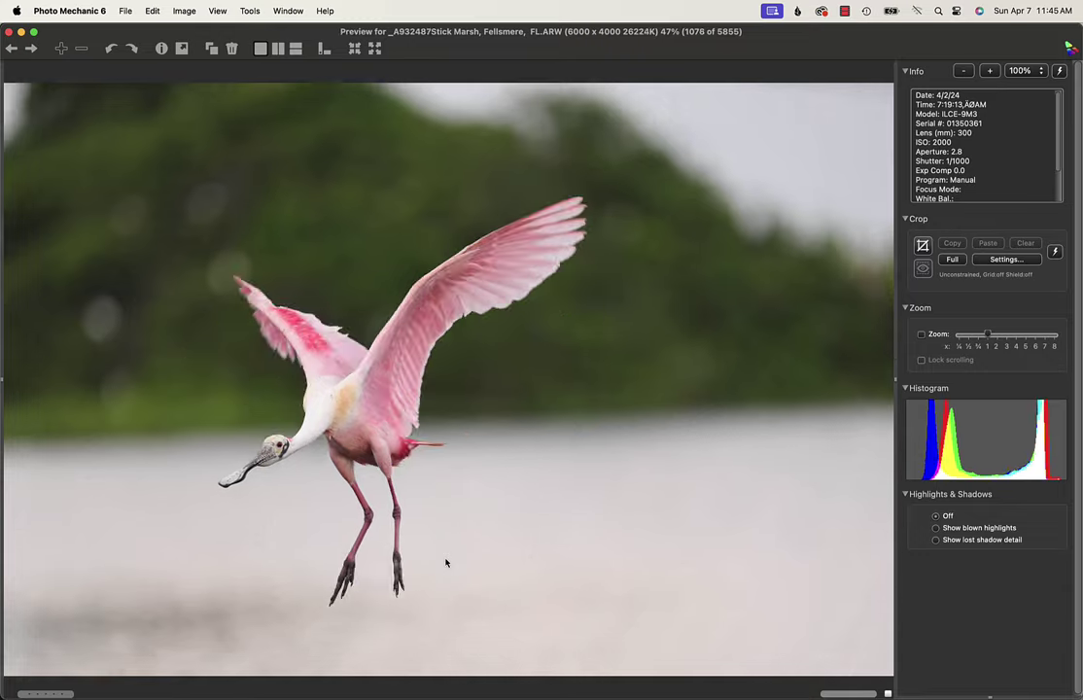
pyautogui.press('Right')
pyautogui.press('Right')
pyautogui.press('Right')
pyautogui.press('Right')
pyautogui.press('Right')
pyautogui.press('Right')
pyautogui.press('Right')
pyautogui.press('Right')
pyautogui.press('Right')
pyautogui.press('Right')
pyautogui.press('Right')
pyautogui.press('Right')
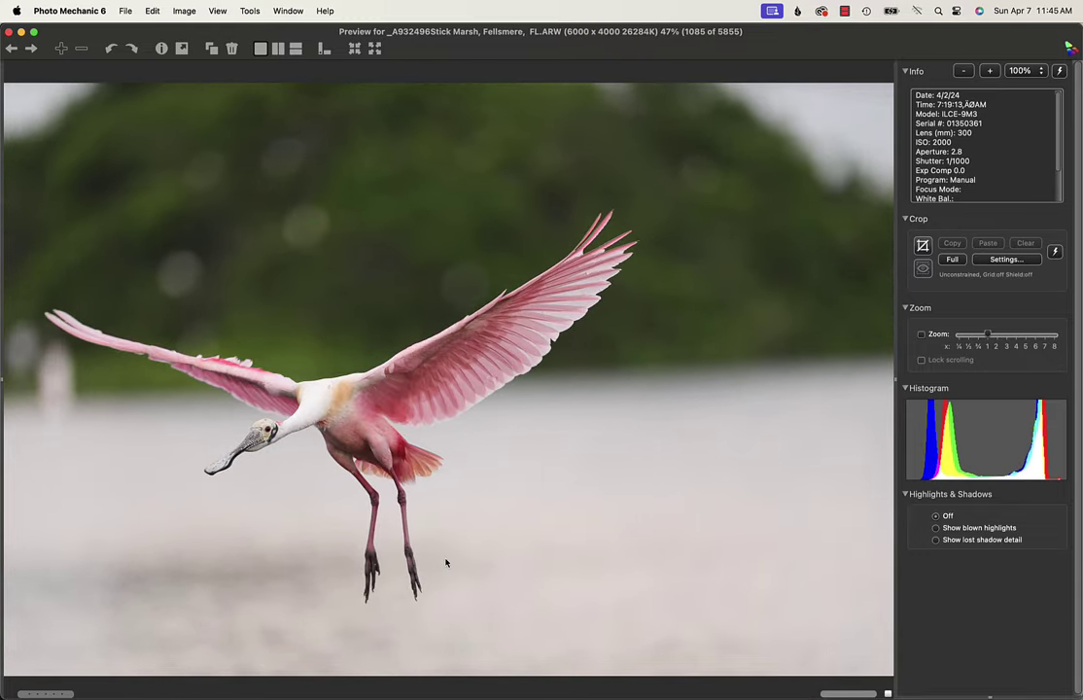
# Step: Continue through the dark-tree flight burst from _A932496 to the frame with drooping wings, _A932515
pyautogui.press('Right')
pyautogui.press('Right')
pyautogui.press('Right')
pyautogui.press('Right')
pyautogui.press('Right')
pyautogui.press('Right')
pyautogui.press('Right')
pyautogui.press('Right')
pyautogui.press('Right')
pyautogui.press('Right')
pyautogui.press('Right')
pyautogui.press('Right')
pyautogui.press('Right')
pyautogui.press('Right')
pyautogui.press('Right')
pyautogui.press('Right')
pyautogui.press('Right')
pyautogui.press('Right')
pyautogui.press('Right')
pyautogui.press('Right')
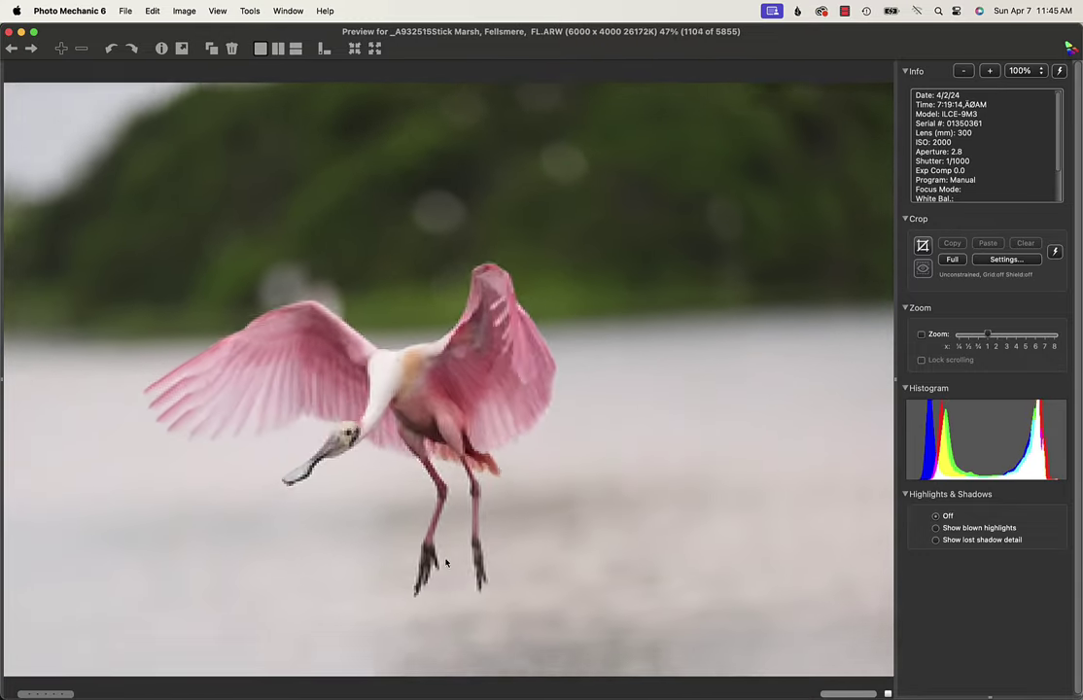
# Step: Skim the rest of the flight burst up to the two spoonbills gathering branches in _A932538
pyautogui.press('Right')
pyautogui.press('Right')
pyautogui.press('Right')
pyautogui.press('Right')
pyautogui.press('Right')
pyautogui.press('Right')
pyautogui.press('Right')
pyautogui.press('Right')
pyautogui.press('Right')
pyautogui.press('Right')
pyautogui.press('Right')
pyautogui.press('Right')
pyautogui.press('Right')
pyautogui.press('Right')
pyautogui.press('Right')
pyautogui.press('Right')
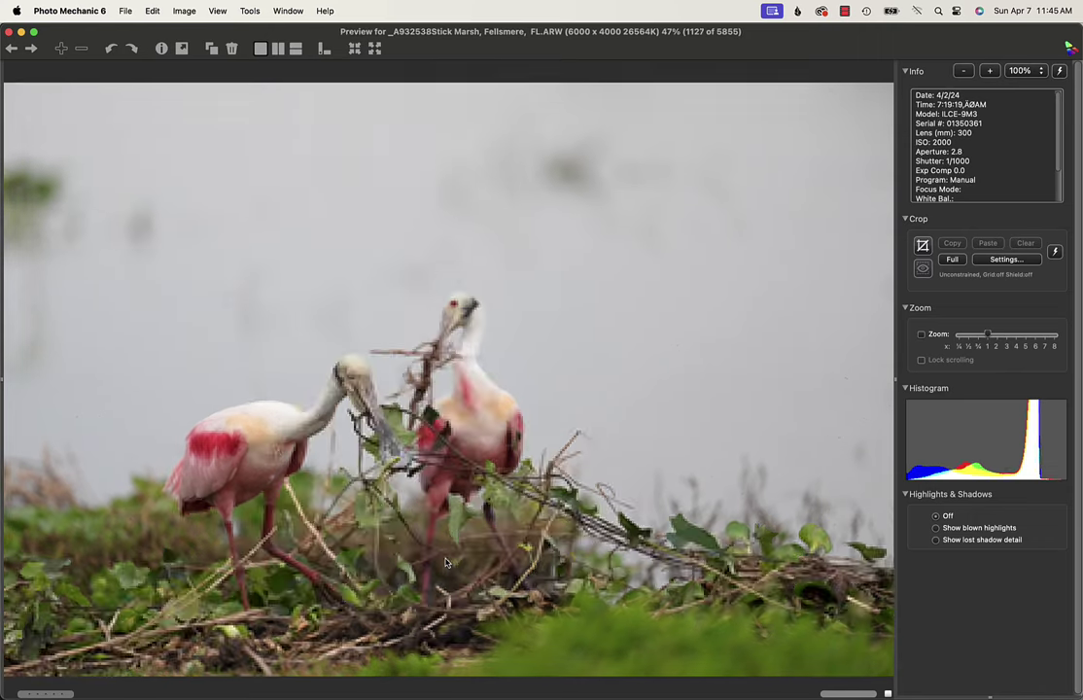
# Step: Review the branch-gathering pair from _A932538 through _A932566, checking head positions and behavior
pyautogui.press('Right')
pyautogui.press('Right')
pyautogui.press('Right')
pyautogui.press('Right')
pyautogui.press('Right')
pyautogui.press('Right')
pyautogui.press('Right')
pyautogui.press('Right')
pyautogui.press('Right')
pyautogui.press('Right')
pyautogui.press('Right')
pyautogui.press('Right')
pyautogui.press('Right')
pyautogui.press('Right')
pyautogui.press('Right')
pyautogui.press('Right')
pyautogui.press('Right')
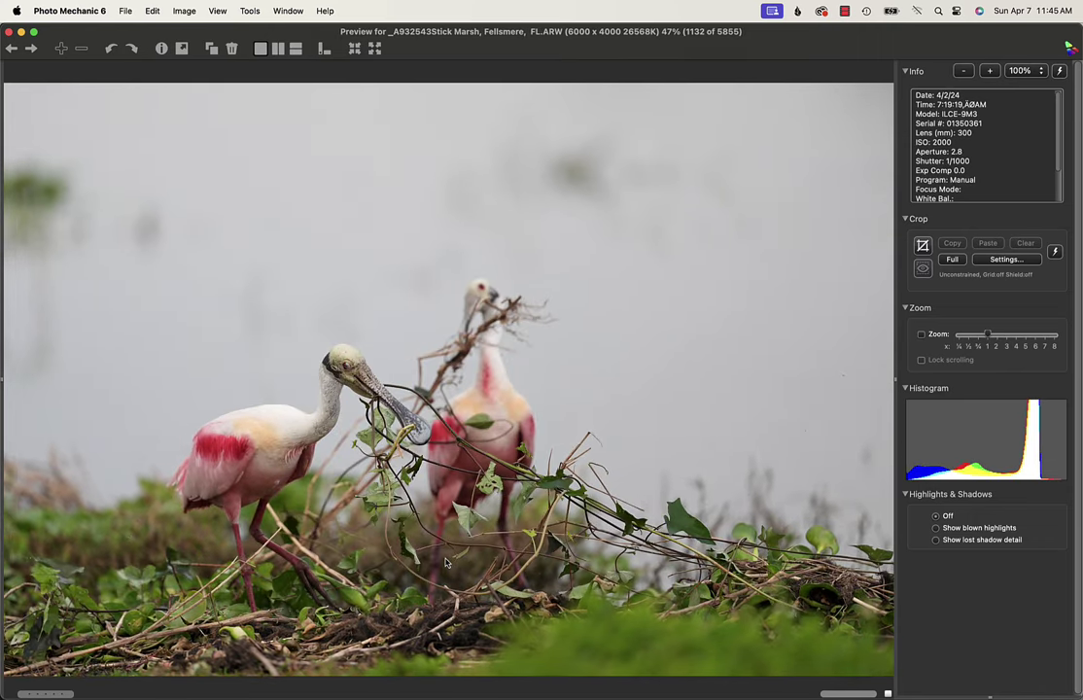
pyautogui.press('Right')
pyautogui.press('Right')
pyautogui.press('Right')
pyautogui.press('Right')
pyautogui.press('Right')
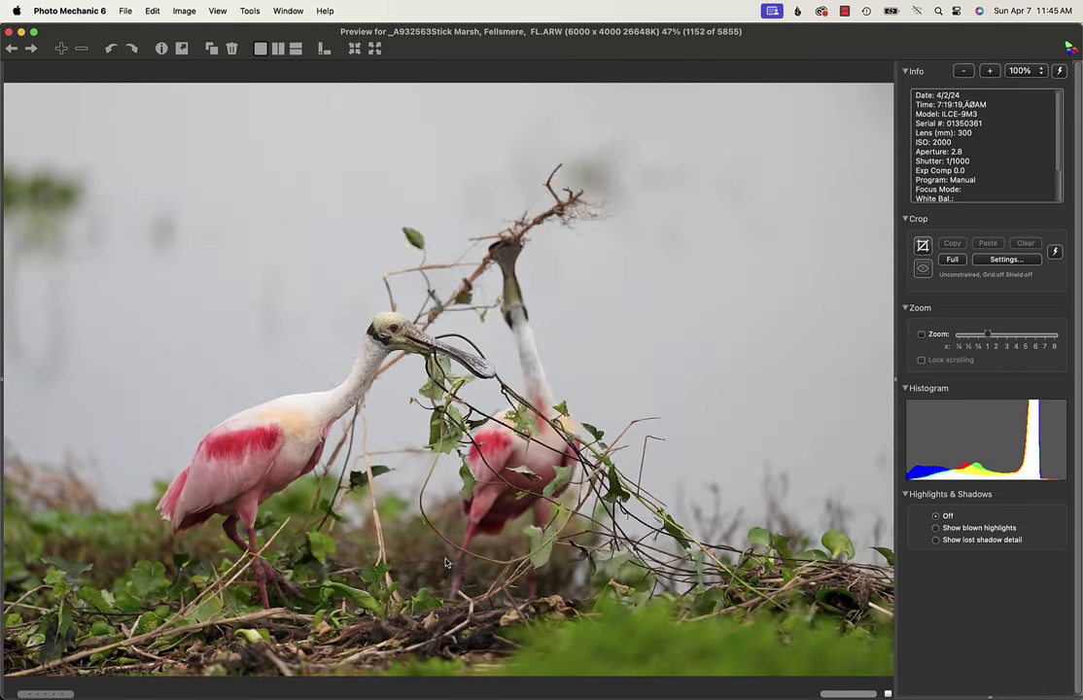
pyautogui.press('Right')
pyautogui.press('Right')
pyautogui.press('Right')
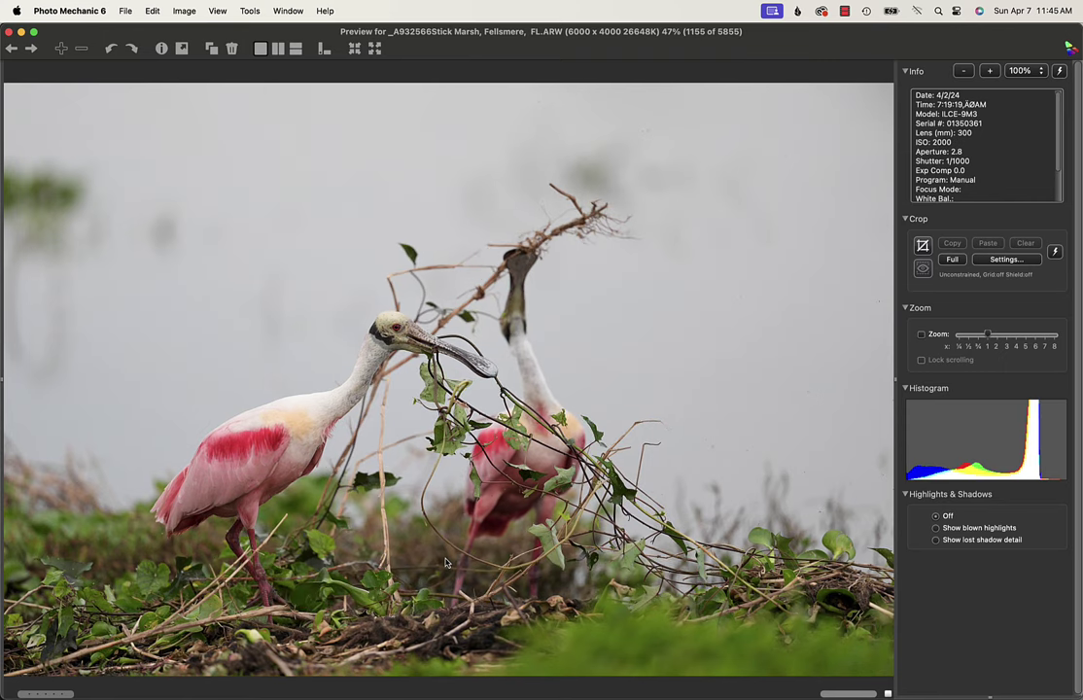
# Step: Compare the raised-branch frames _A932563 and _A932566 by going back and forth between them
pyautogui.press('Left')
pyautogui.press('Left')
pyautogui.press('Left')
pyautogui.press('Left')
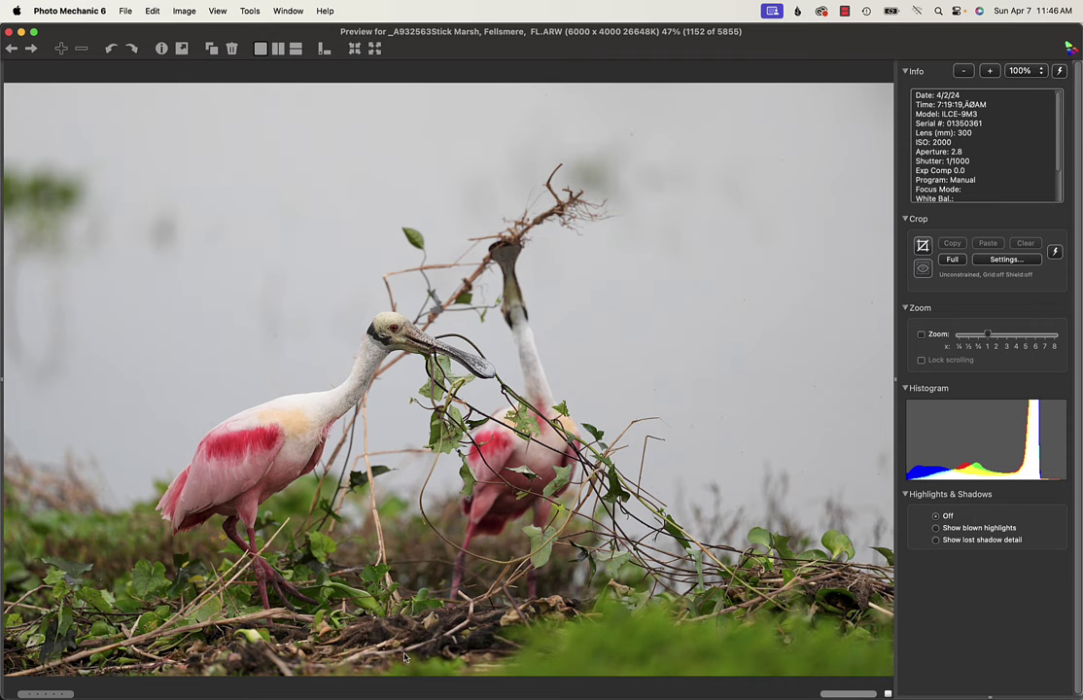
pyautogui.press('Right')
pyautogui.press('Right')
pyautogui.press('Right')
pyautogui.press('Right')
pyautogui.press('Right')
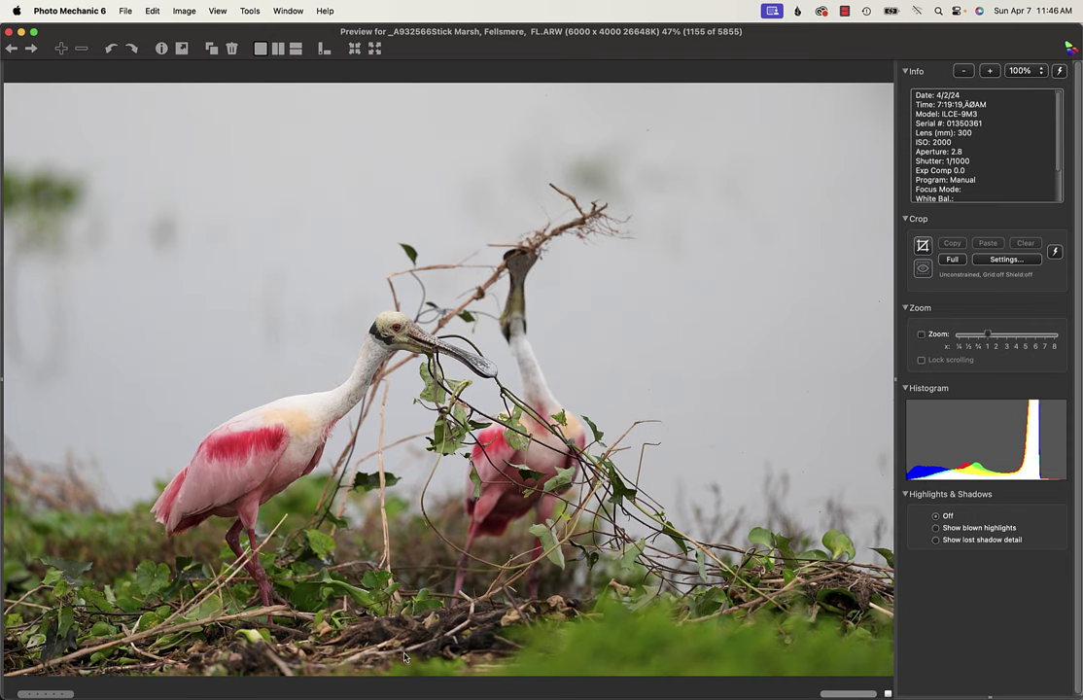
# Step: Examine the head and bill positions of the two spoonbills from _A932566 through _A932579
pyautogui.press('Right')
pyautogui.press('Right')
pyautogui.press('Right')
pyautogui.press('Right')
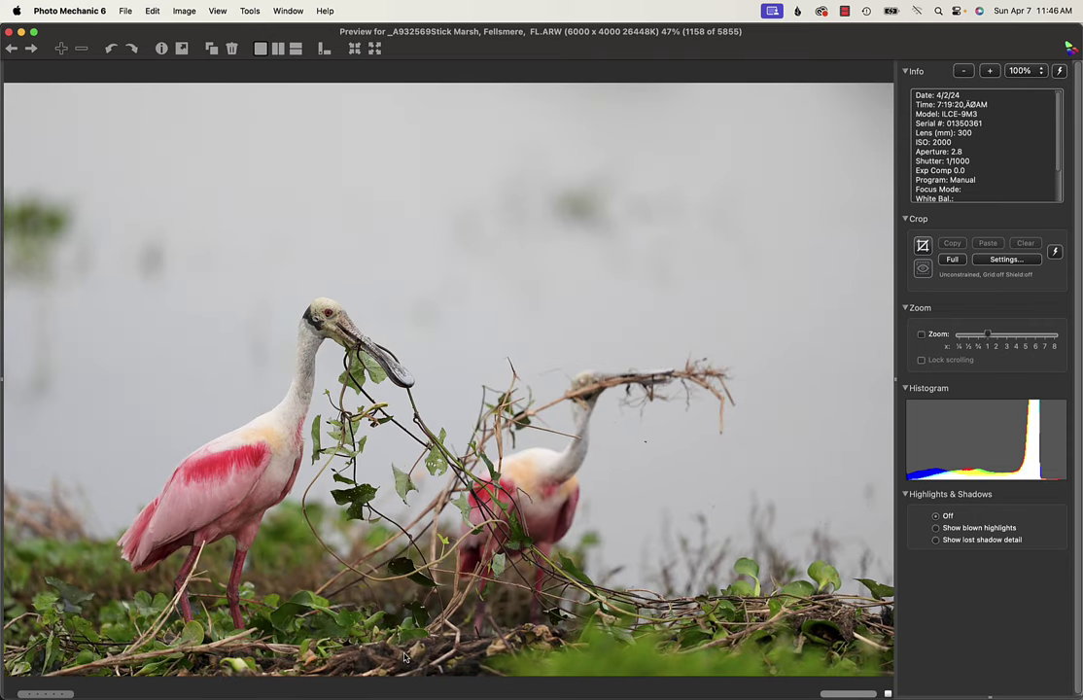
pyautogui.press('Right')
pyautogui.press('Right')
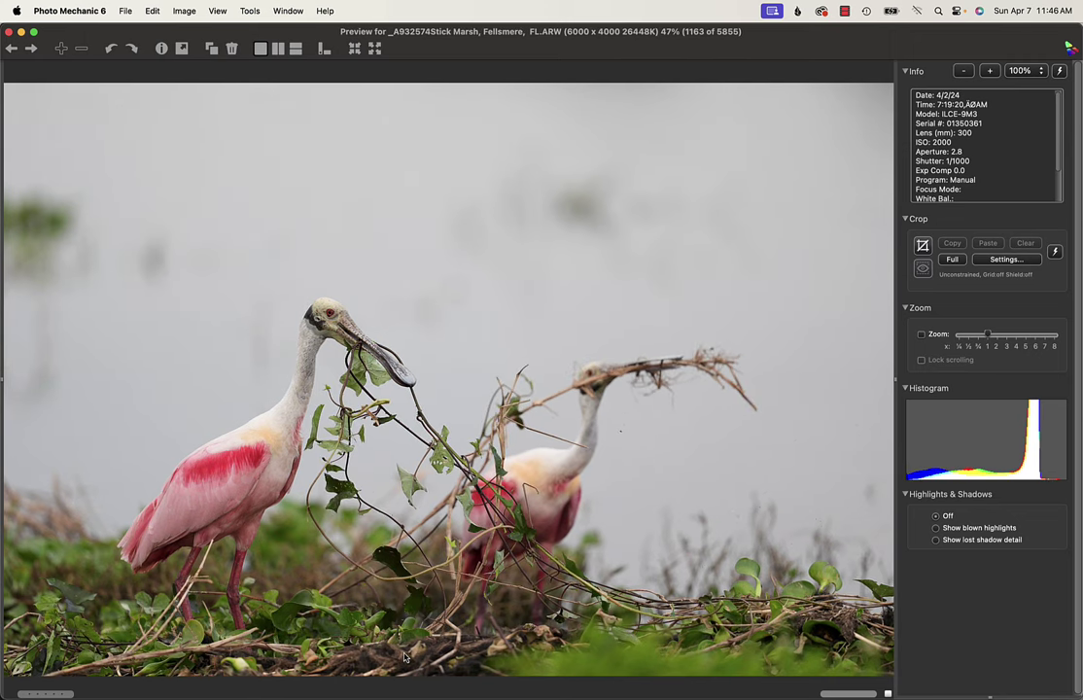
pyautogui.press('Right')
pyautogui.press('Right')
pyautogui.press('Right')
pyautogui.press('Right')
pyautogui.press('Right')
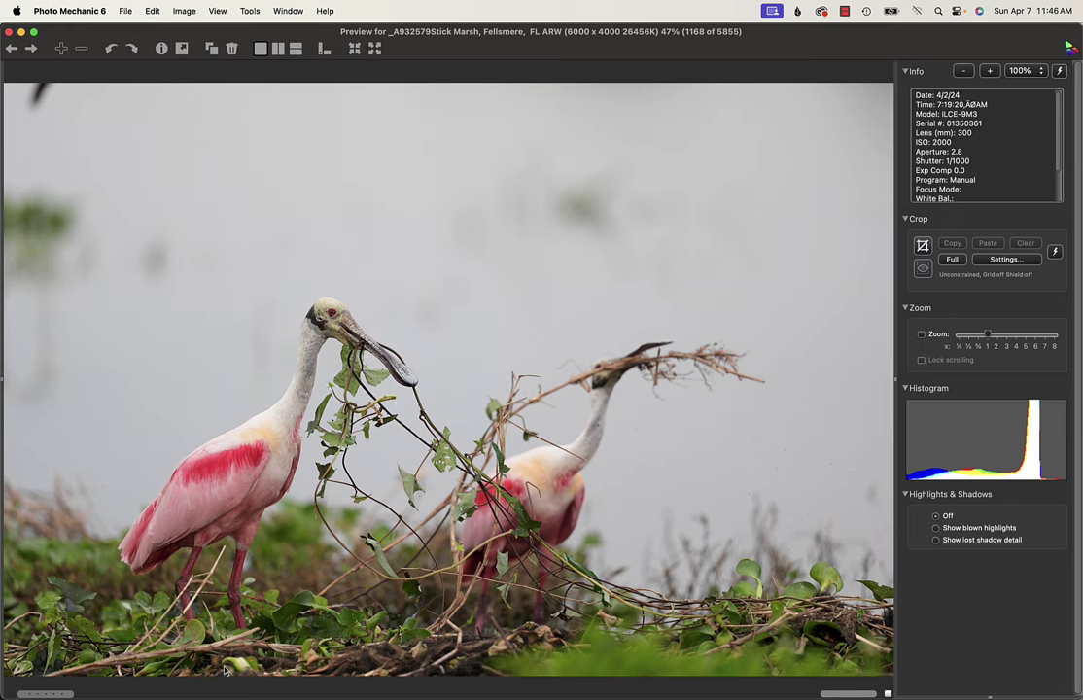
# Step: Check the rear bird's head turn and the intruding blurred legs in the frames from _A932579 through _A932590
pyautogui.press('Right')
pyautogui.press('Right')
pyautogui.press('Right')
pyautogui.press('Right')
pyautogui.press('Right')
pyautogui.press('Right')
pyautogui.press('Right')
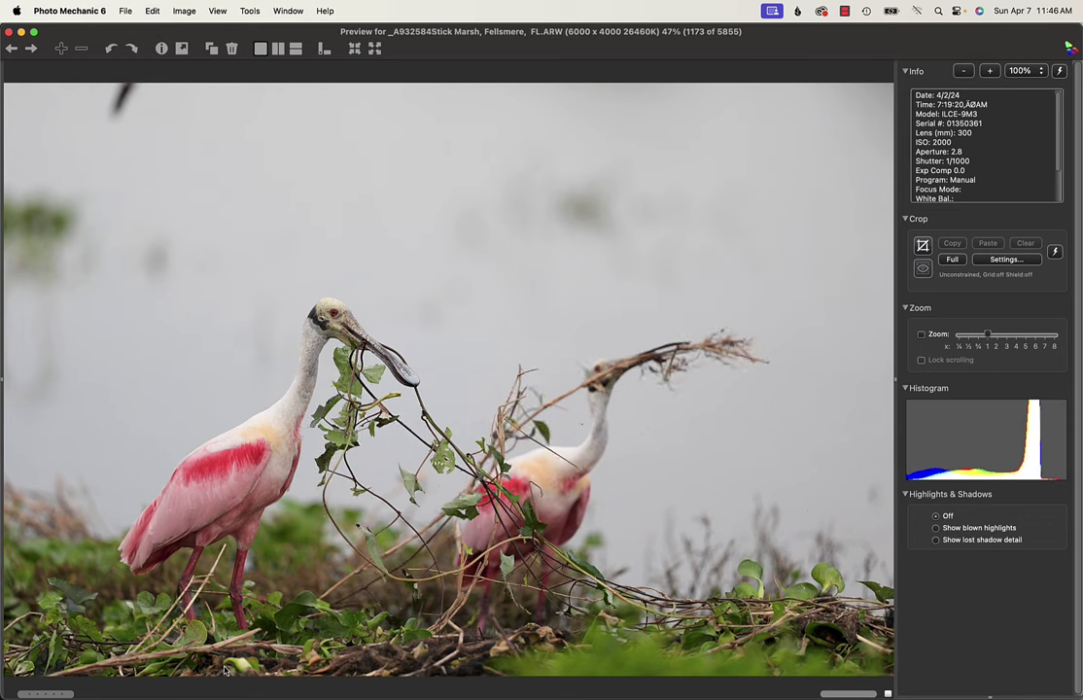
pyautogui.press('Right')
pyautogui.press('Right')
pyautogui.press('Right')
pyautogui.press('Right')
pyautogui.press('Right')
pyautogui.press('Right')
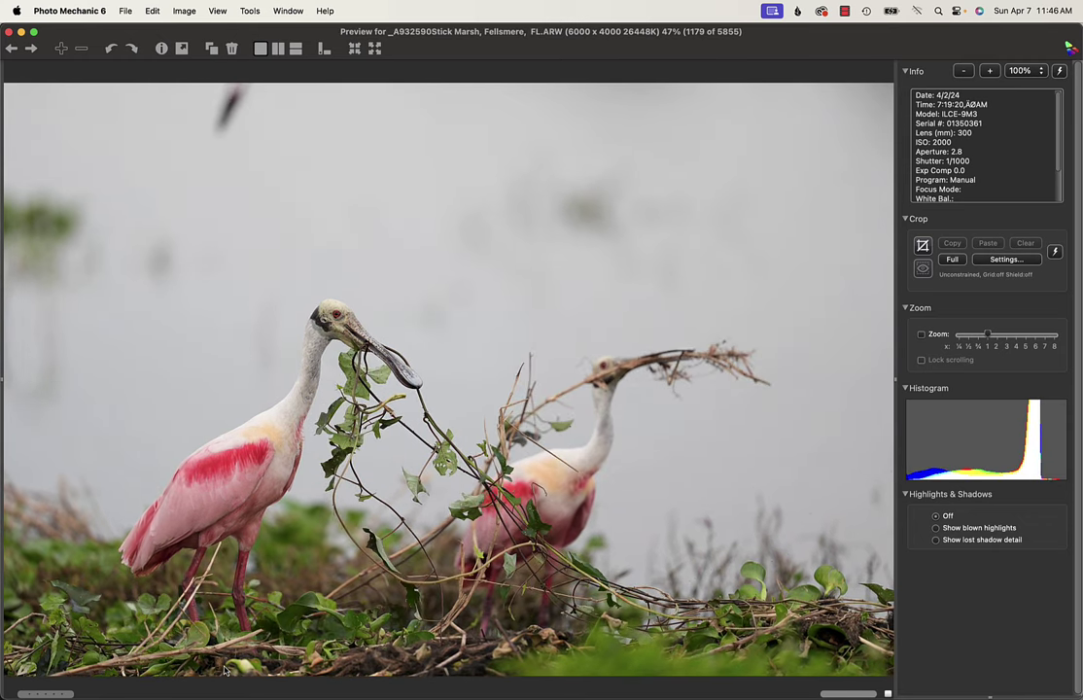
# Step: Look through the pair's frames from _A932590 to _A932604 for one with both birds' eyes visible
pyautogui.press('Right')
pyautogui.press('Right')
pyautogui.press('Right')
pyautogui.press('Right')
pyautogui.press('Right')
pyautogui.press('Right')
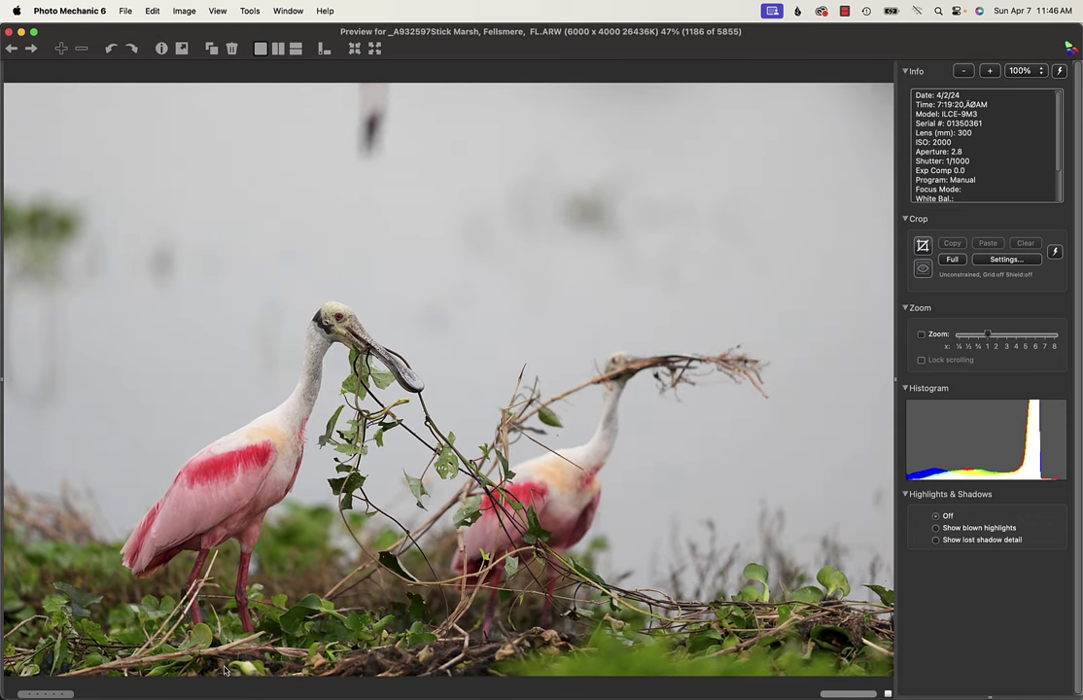
pyautogui.press('Right')
pyautogui.press('Right')
pyautogui.press('Right')
pyautogui.press('Right')
pyautogui.press('Right')
pyautogui.press('Right')
pyautogui.press('Right')
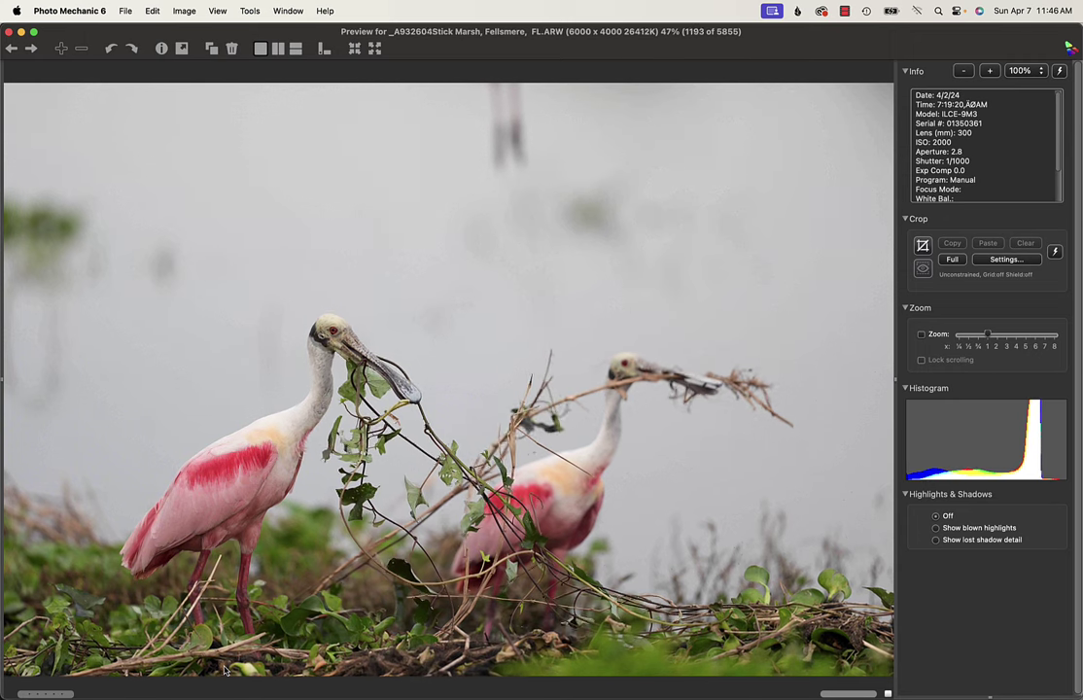
# Step: Advance from _A932604 to _A932609 and tag that frame of both spoonbills holding branches
pyautogui.press('Right')
pyautogui.press('Right')
pyautogui.press('Right')
pyautogui.press('Right')
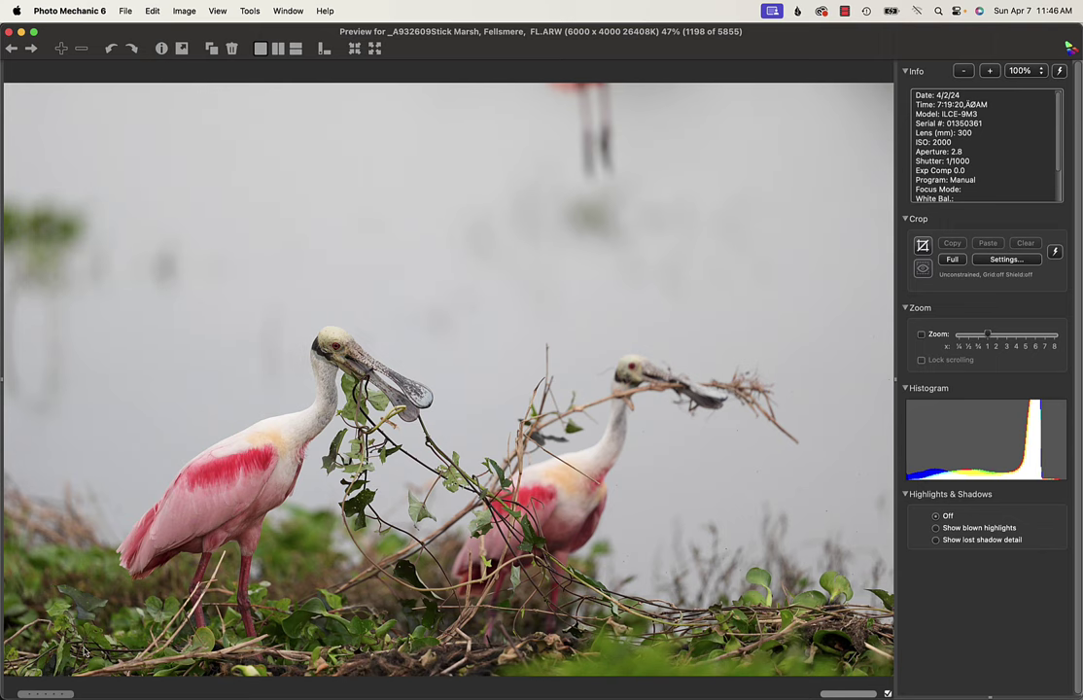
# Step: Examine the pair's poses and the third bird entering the background from _A932609 through _A932615
pyautogui.press('Right')
pyautogui.press('Right')
pyautogui.press('Right')
pyautogui.press('Right')
pyautogui.press('Right')
pyautogui.press('Right')
pyautogui.press('Right')
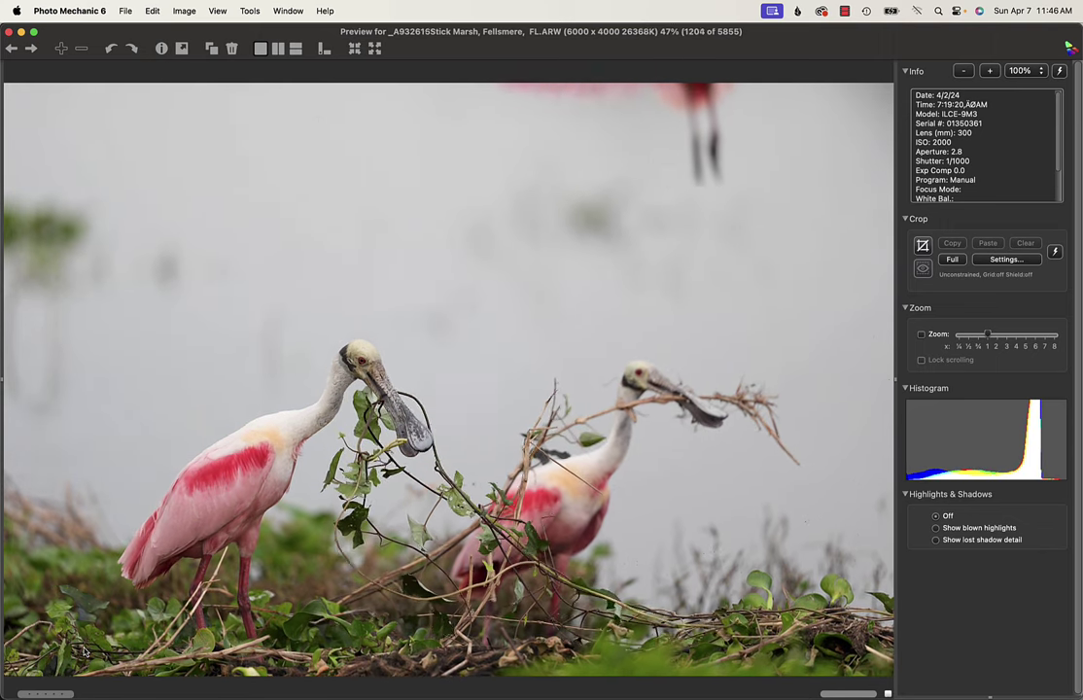
# Step: Skim the remaining pair frames to the spoonbill flying head-on over pale water in _A932624
pyautogui.press('Right')
pyautogui.press('Right')
pyautogui.press('Right')
pyautogui.press('Right')
pyautogui.press('Right')
pyautogui.press('Right')
pyautogui.press('Right')
pyautogui.press('Right')
pyautogui.press('Right')
pyautogui.press('Right')
pyautogui.press('Right')
pyautogui.press('Right')
pyautogui.press('Right')
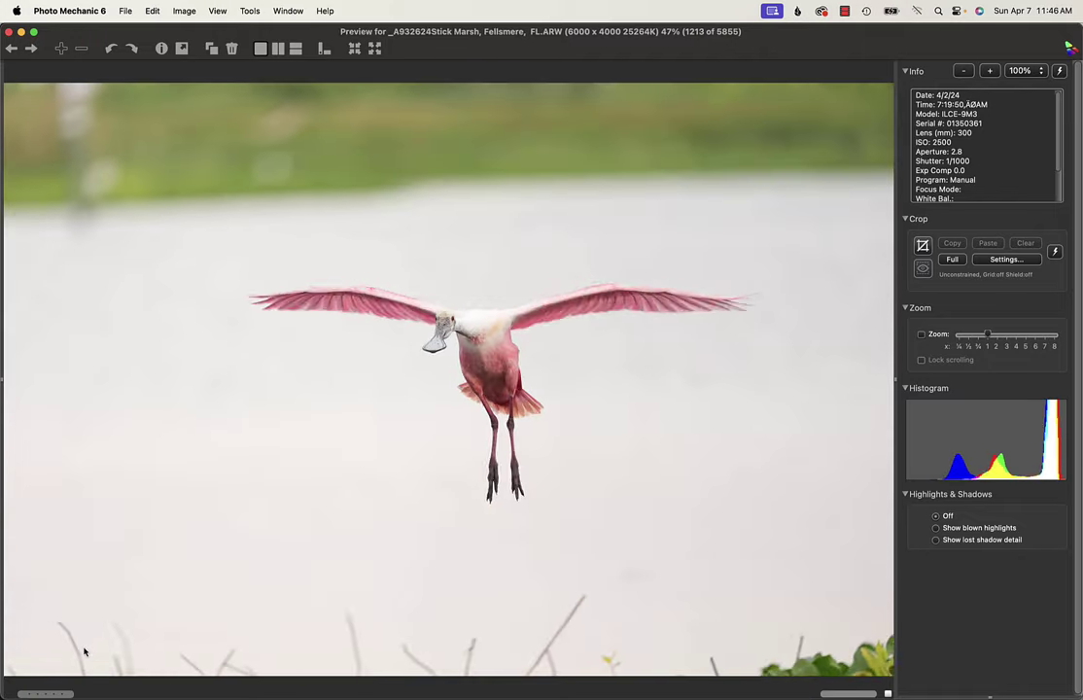
# Step: Advance to the spread-wing frame _A932633, inspect the bird's head at 100% zoom, and tag the frame
pyautogui.press('Right')
pyautogui.press('Right')
pyautogui.press('Right')
pyautogui.press('Right')
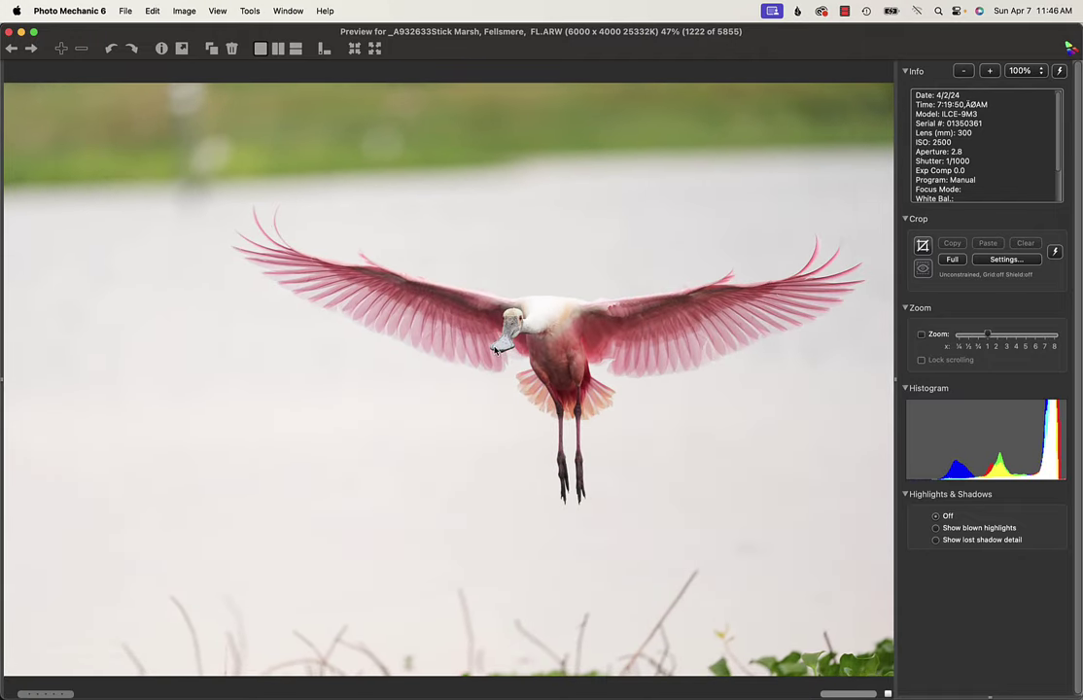
pyautogui.click(521, 329)
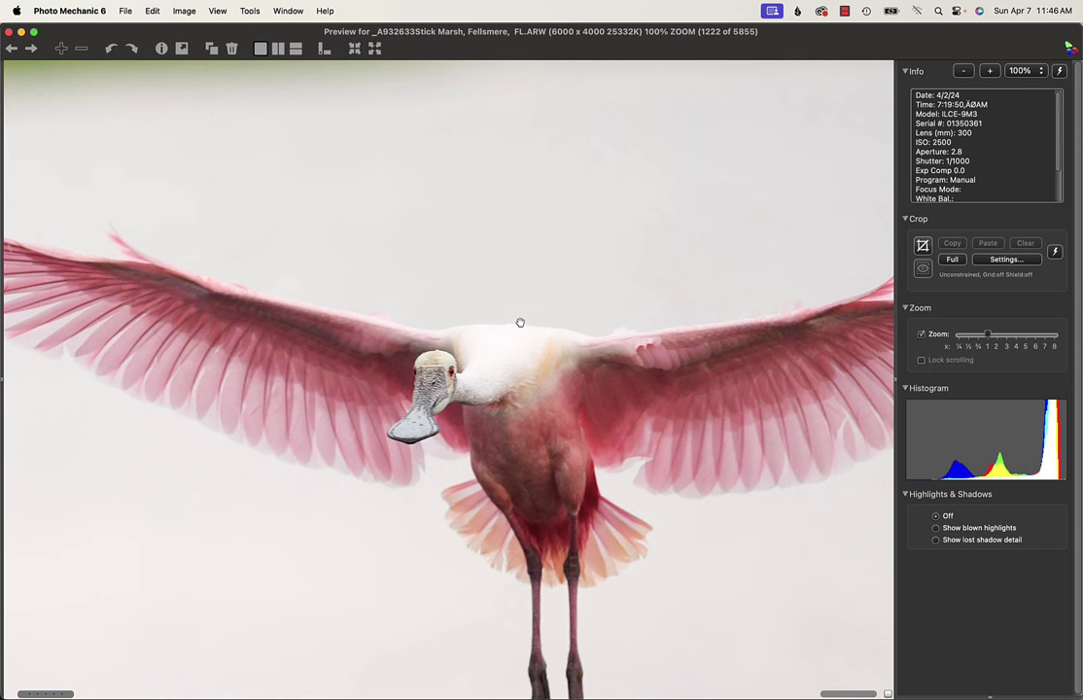
pyautogui.click(468, 419)
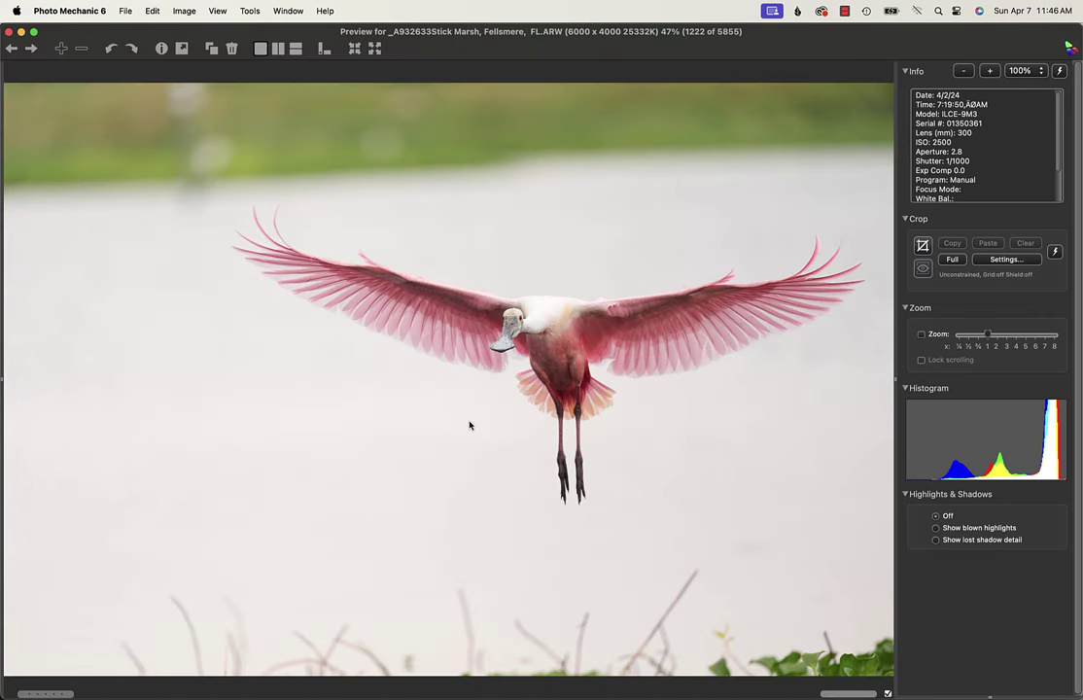
# Step: Step past _A932633 and compare the raised-wing poses in the neighboring frames around _A932639
pyautogui.press('Right')
pyautogui.press('Right')
pyautogui.press('Right')
pyautogui.press('Right')
pyautogui.press('Right')
pyautogui.press('Right')
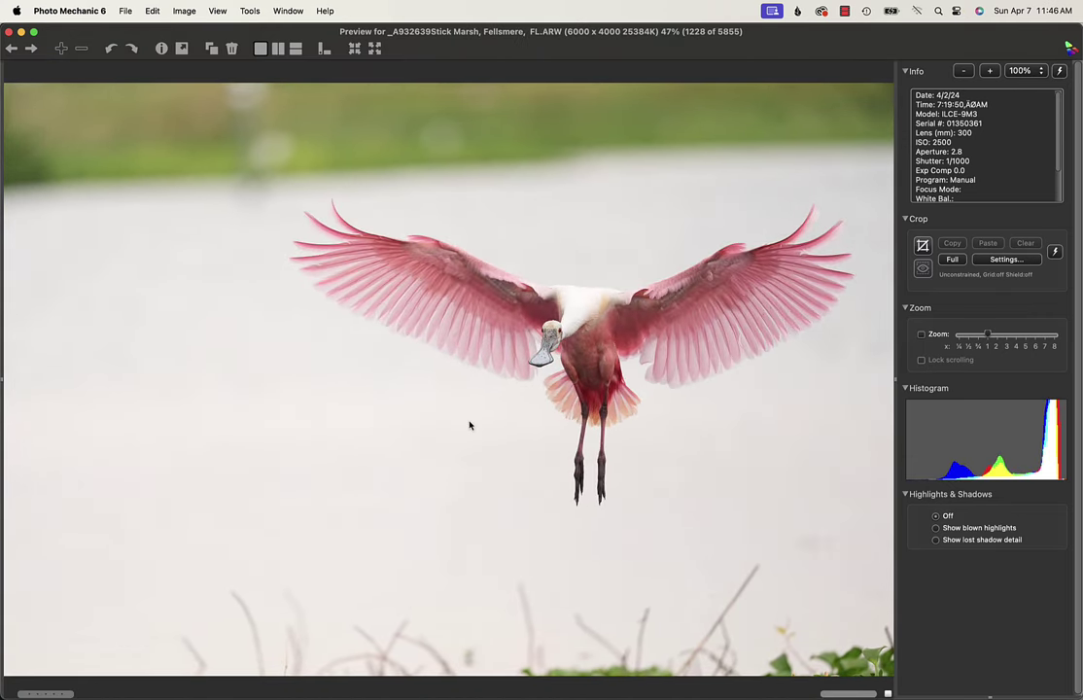
pyautogui.press('Right')
pyautogui.press('Right')
pyautogui.press('Left')
pyautogui.press('Left')
pyautogui.press('Right')
pyautogui.press('Left')
# Step: Examine the head-on bird's wing and leg positions in the following frames through _A932645
pyautogui.press('Right')
pyautogui.press('Right')
pyautogui.press('Right')
pyautogui.press('Right')
pyautogui.press('Right')
pyautogui.press('Right')
pyautogui.press('Right')
pyautogui.press('Right')
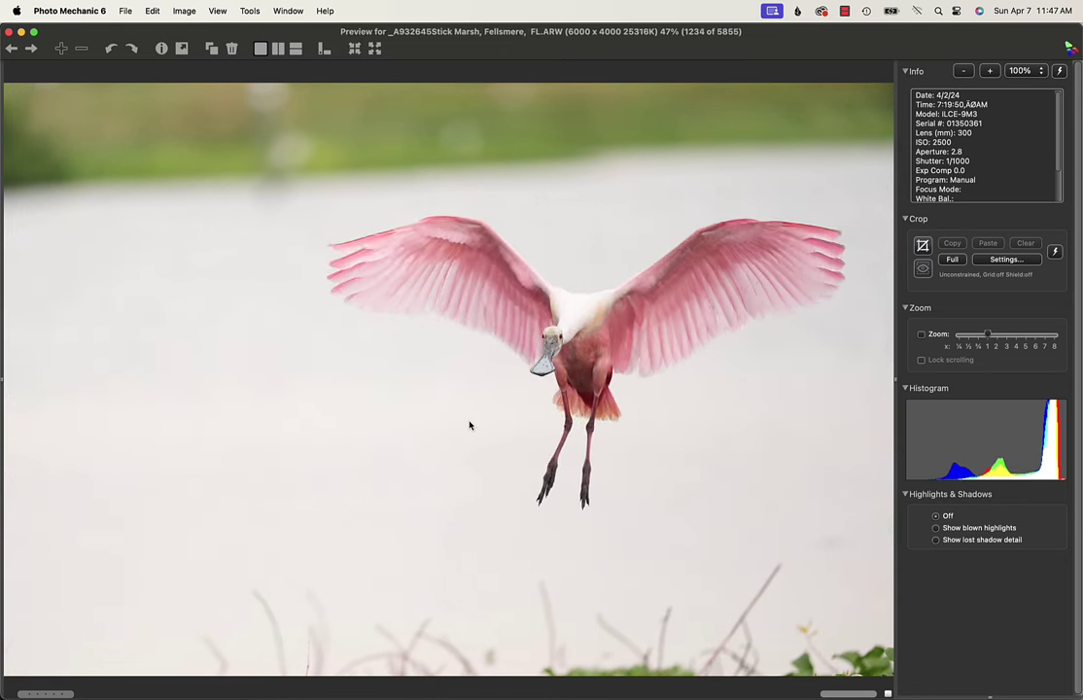
# Step: Skim the rest of this burst and move into the next one, up to the approaching spoonbill in _A932660
pyautogui.press('Right')
pyautogui.press('Right')
pyautogui.press('Right')
pyautogui.press('Right')
pyautogui.press('Right')
pyautogui.press('Right')
pyautogui.press('Right')
pyautogui.press('Right')
pyautogui.press('Right')
pyautogui.press('Right')
pyautogui.press('Right')
pyautogui.press('Right')
pyautogui.press('Right')
pyautogui.press('Right')
pyautogui.press('Right')
pyautogui.press('Right')
pyautogui.press('Right')
pyautogui.press('Right')
pyautogui.press('Right')
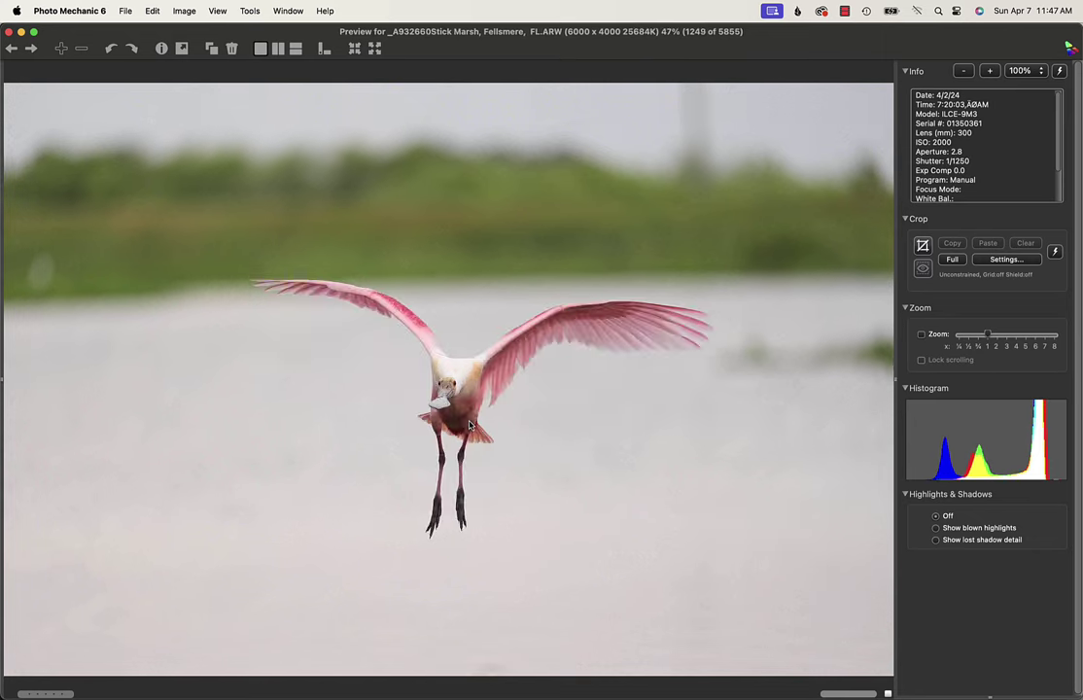
# Step: Review the approaching spoonbill's wing poses and head angle from _A932660 through _A932688
pyautogui.press('Right')
pyautogui.press('Right')
pyautogui.press('Right')
pyautogui.press('Right')
pyautogui.press('Right')
pyautogui.press('Right')
pyautogui.press('Right')
pyautogui.press('Right')
pyautogui.press('Right')
pyautogui.press('Right')
pyautogui.press('Right')
pyautogui.press('Right')
pyautogui.press('Right')
pyautogui.press('Right')
pyautogui.press('Right')
pyautogui.press('Right')
pyautogui.press('Right')
pyautogui.press('Right')
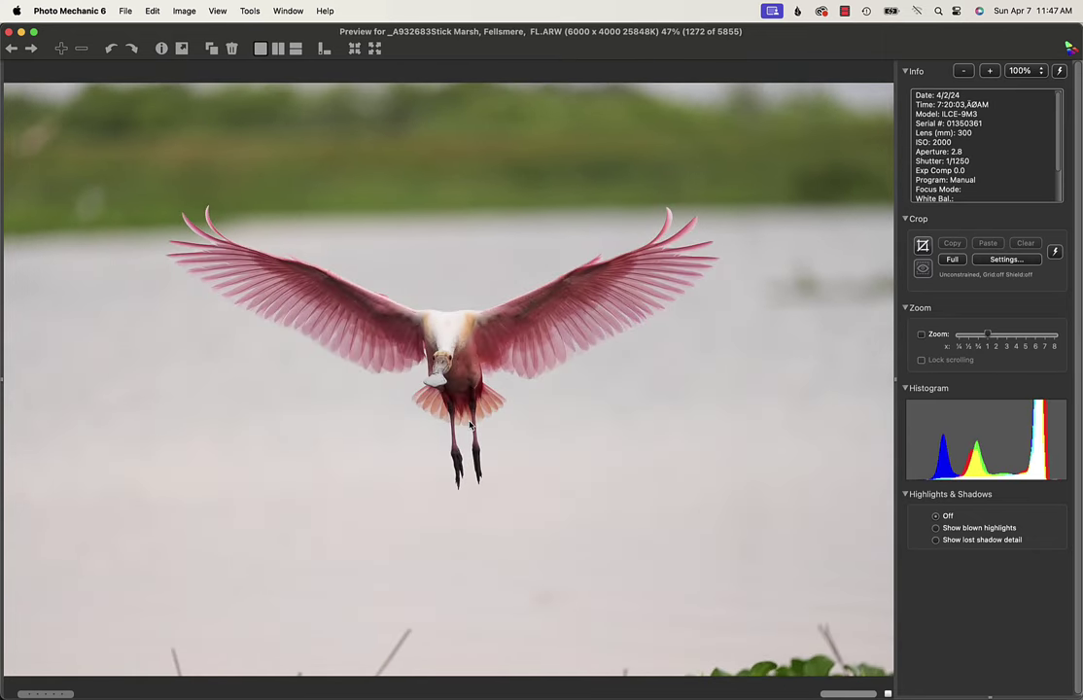
pyautogui.press('Right')
pyautogui.press('Right')
pyautogui.press('Right')
pyautogui.press('Right')
pyautogui.press('Right')
pyautogui.press('Right')
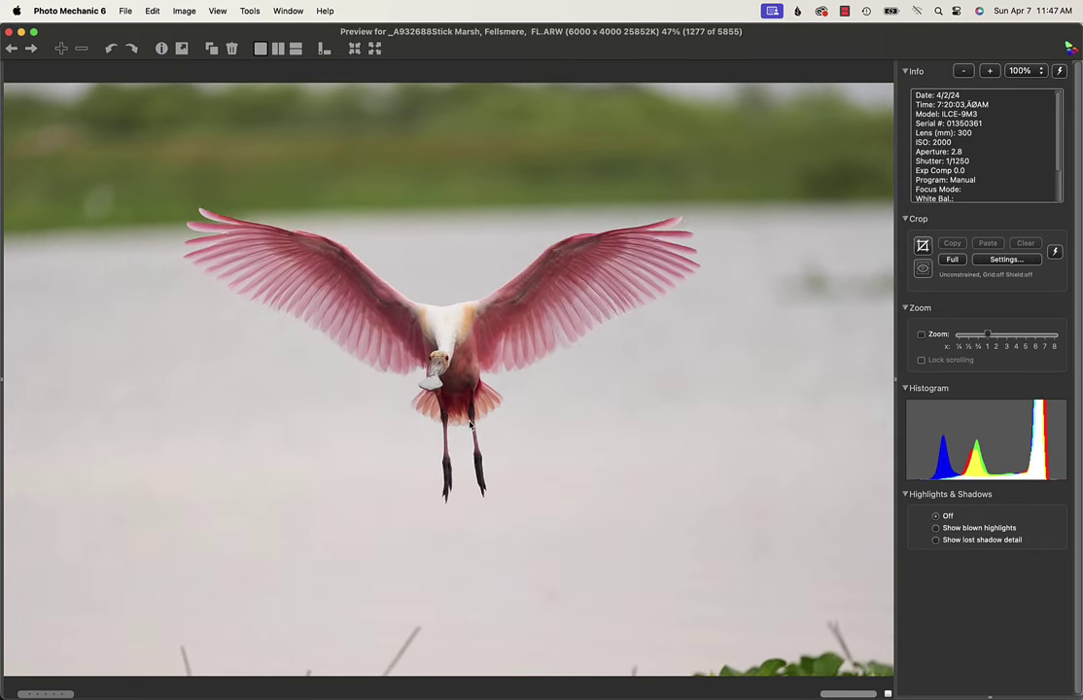
# Step: Skim onward from _A932688 to the spoonbill with its head turned sideways in _A932703
pyautogui.press('Right')
pyautogui.press('Right')
pyautogui.press('Right')
pyautogui.press('Right')
pyautogui.press('Right')
pyautogui.press('Right')
pyautogui.press('Right')
pyautogui.press('Right')
pyautogui.press('Right')
pyautogui.press('Right')
pyautogui.press('Right')
pyautogui.press('Right')
pyautogui.press('Right')
pyautogui.press('Right')
pyautogui.press('Right')
pyautogui.press('Right')
pyautogui.press('Right')
pyautogui.press('Right')
pyautogui.press('Right')
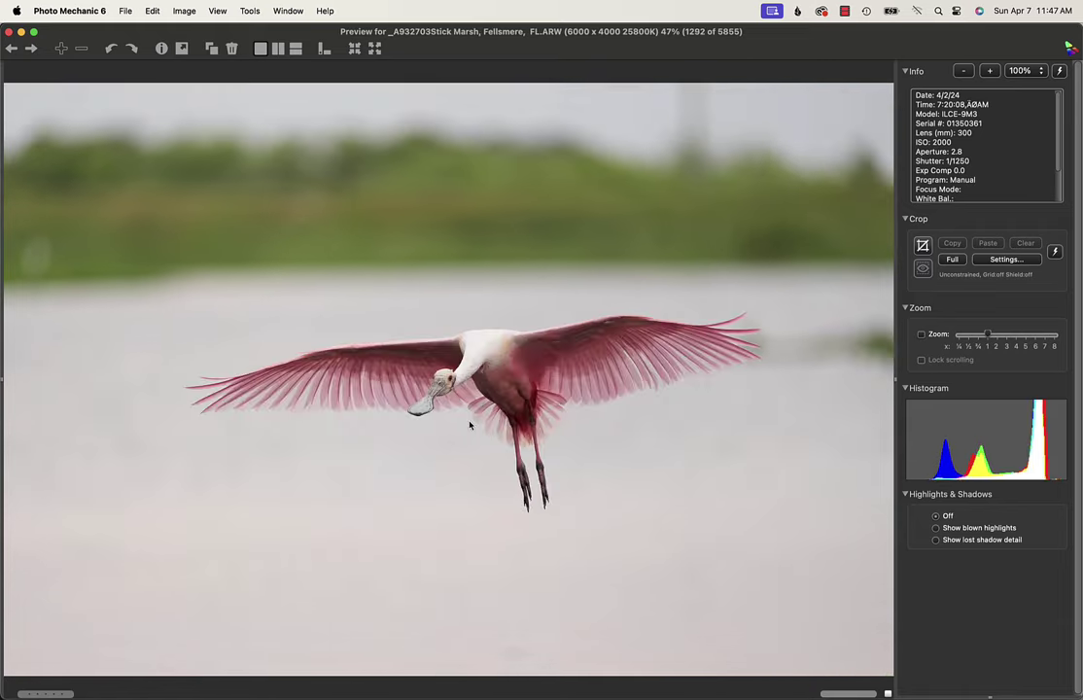
# Step: Examine the turning spoonbill's wing spread and bill position from _A932703 through _A932728
pyautogui.press('Right')
pyautogui.press('Right')
pyautogui.press('Right')
pyautogui.press('Right')
pyautogui.press('Right')
pyautogui.press('Right')
pyautogui.press('Right')
pyautogui.press('Right')
pyautogui.press('Right')
pyautogui.press('Right')
pyautogui.press('Right')
pyautogui.press('Right')
pyautogui.press('Right')
pyautogui.press('Right')
pyautogui.press('Right')
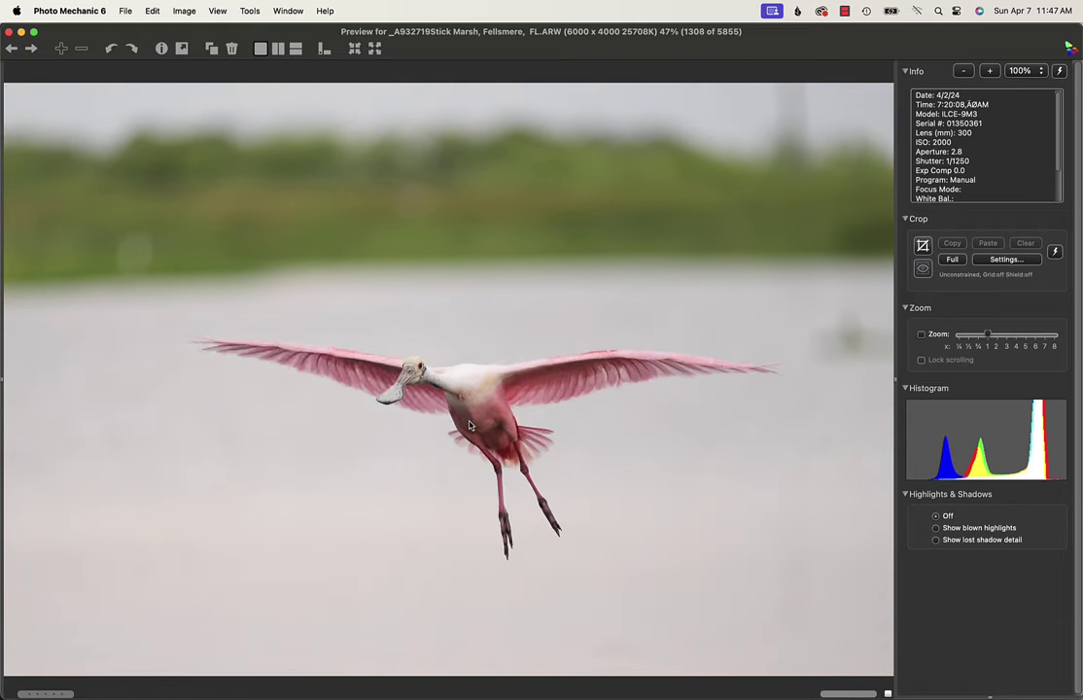
pyautogui.press('Right')
pyautogui.press('Right')
pyautogui.press('Right')
pyautogui.press('Right')
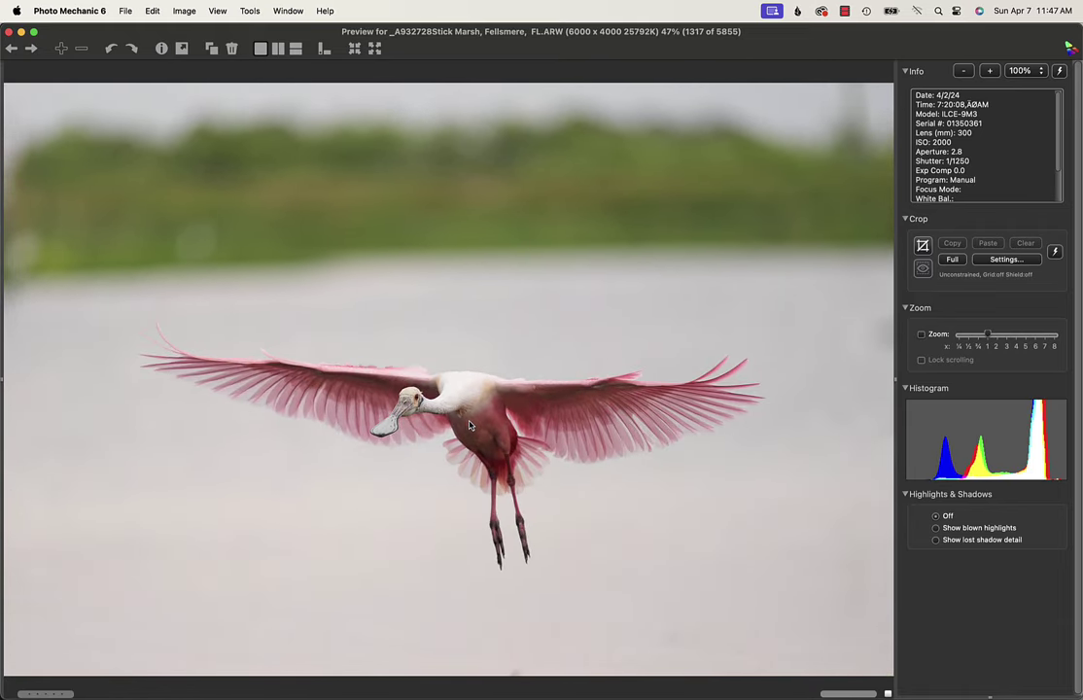
# Step: Compare the wing poses between _A932723 and _A932729, and tag frames _A932728 and _A932729
pyautogui.press('Left')
pyautogui.press('Left')
pyautogui.press('Left')
pyautogui.press('Left')
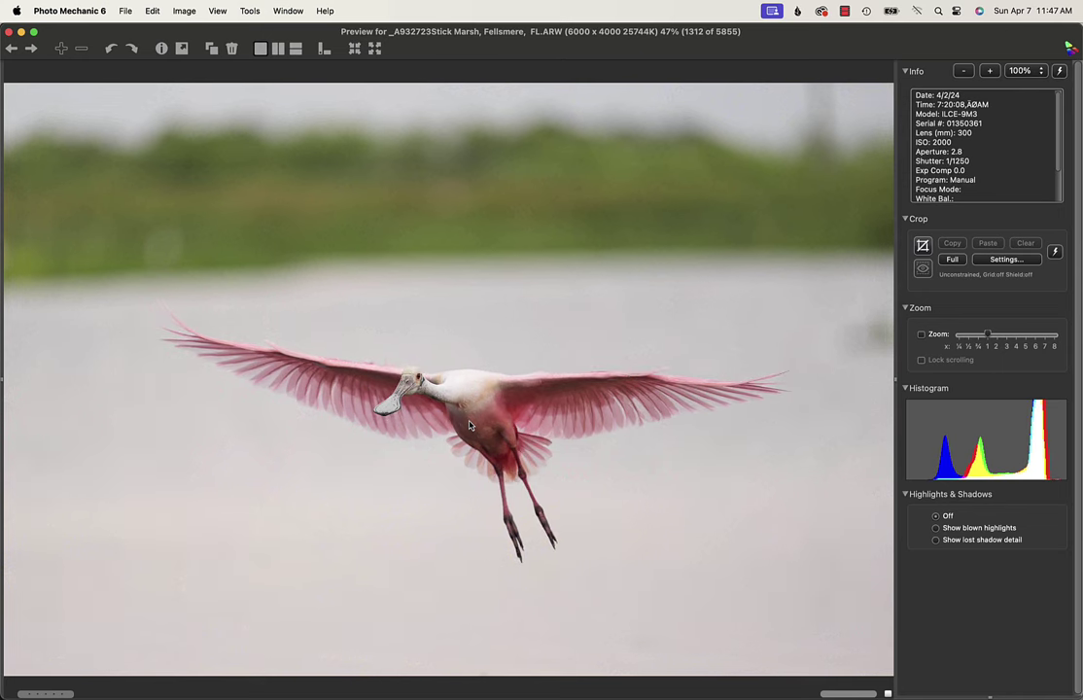
pyautogui.press('Right')
pyautogui.press('Right')
pyautogui.press('Right')
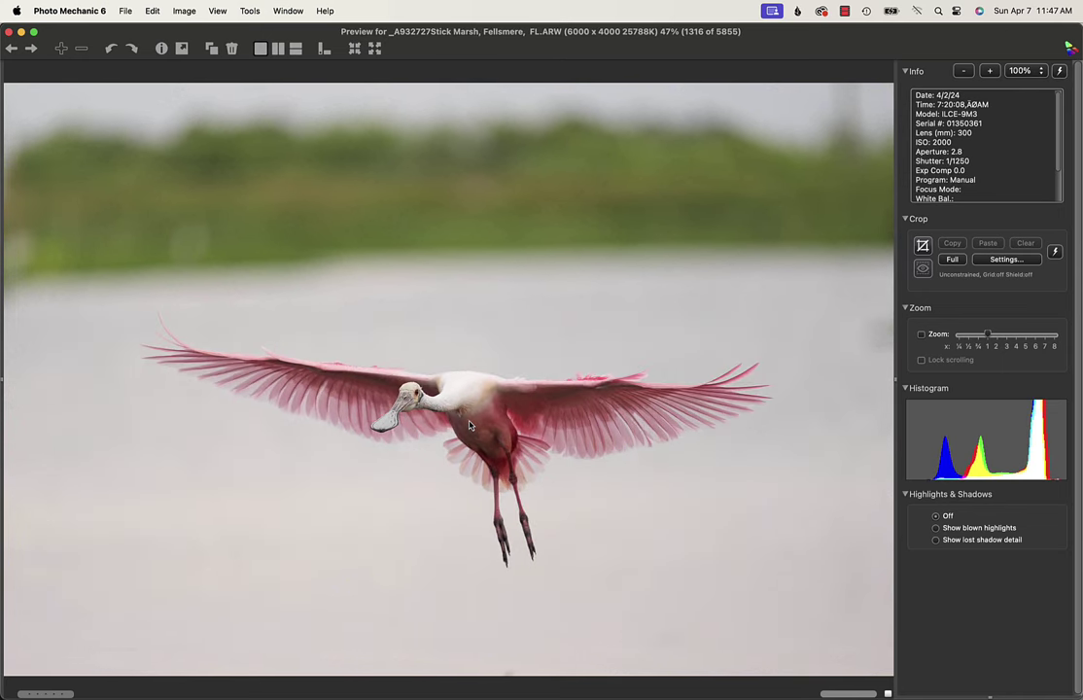
pyautogui.press('Right')
pyautogui.press('Left')
pyautogui.press('Right')
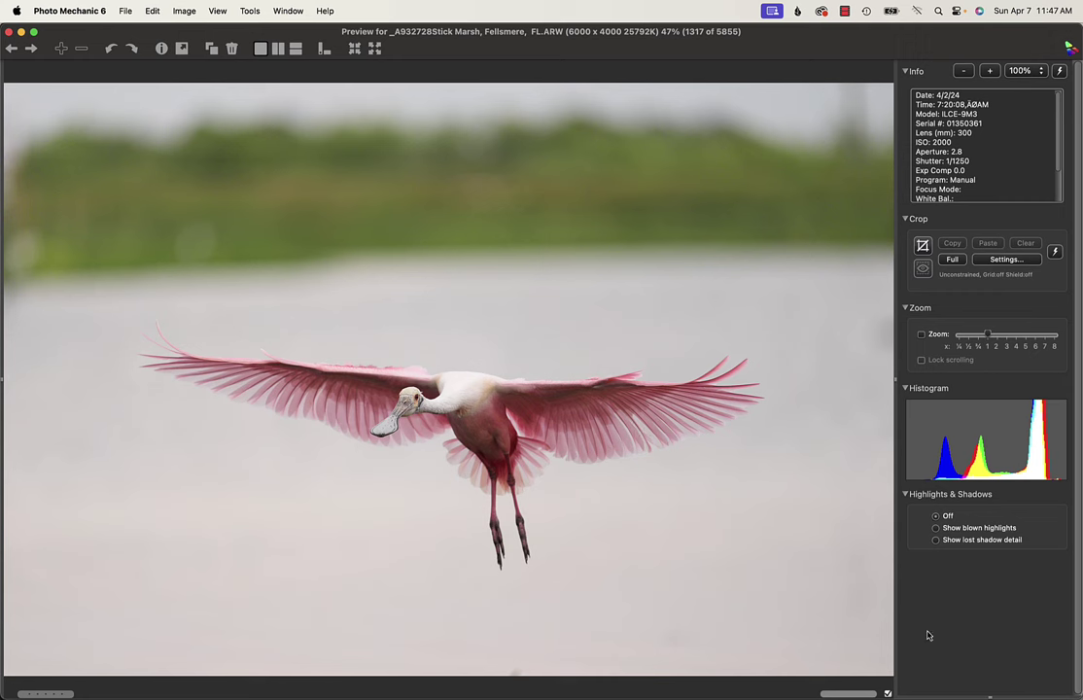
pyautogui.press('Right')
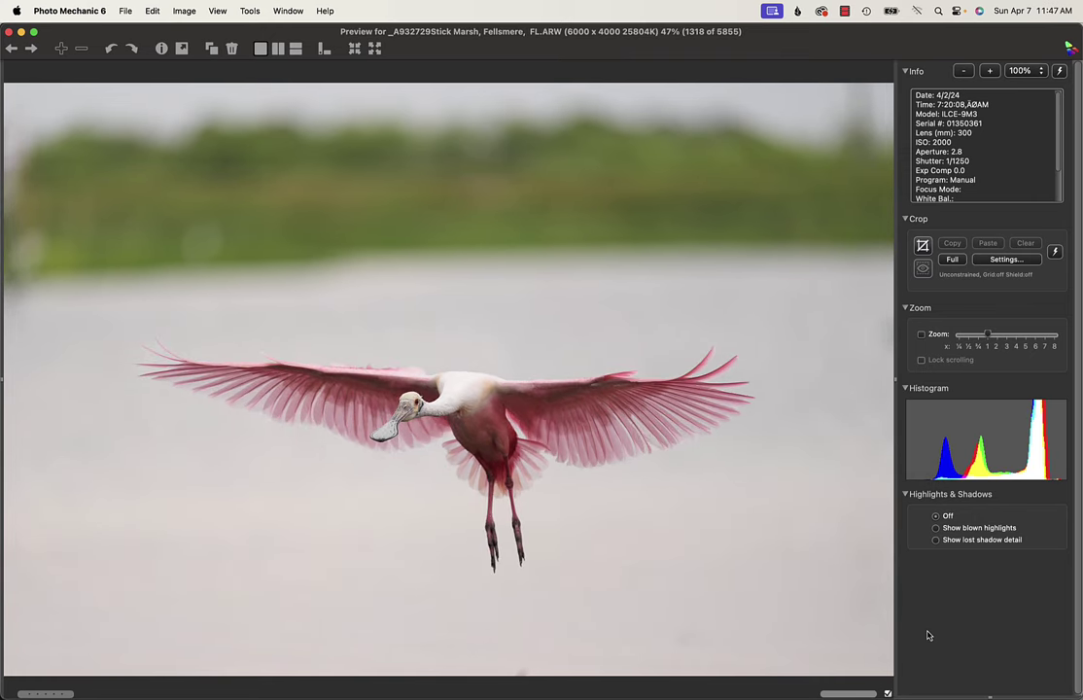
# Step: Skim ahead from _A932729 to the next burst's spread-wing spoonbill against the treeline in _A932743
pyautogui.press('Right')
pyautogui.press('Right')
pyautogui.press('Right')
pyautogui.press('Right')
pyautogui.press('Right')
pyautogui.press('Right')
pyautogui.press('Right')
pyautogui.press('Right')
pyautogui.press('Right')
pyautogui.press('Right')
pyautogui.press('Right')
pyautogui.press('Right')
pyautogui.press('Right')
pyautogui.press('Right')
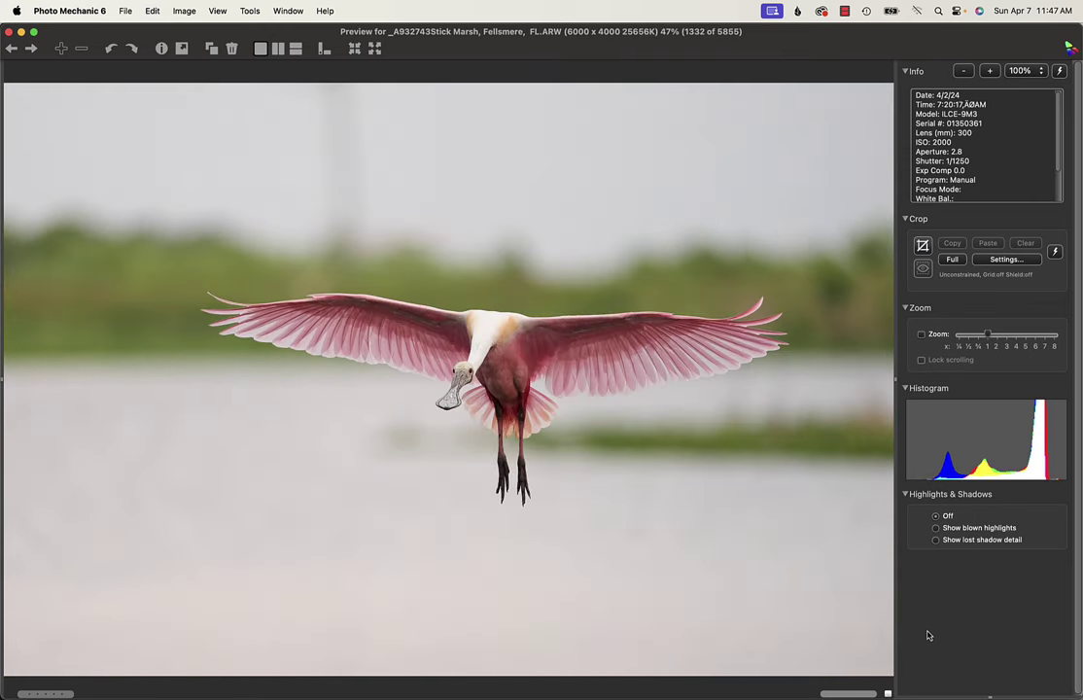
# Step: Review the treeline burst's wing poses and framing from _A932743 through _A932767
pyautogui.press('Right')
pyautogui.press('Right')
pyautogui.press('Right')
pyautogui.press('Right')
pyautogui.press('Right')
pyautogui.press('Right')
pyautogui.press('Right')
pyautogui.press('Right')
pyautogui.press('Right')
pyautogui.press('Right')
pyautogui.press('Right')
pyautogui.press('Right')
pyautogui.press('Right')
pyautogui.press('Right')
pyautogui.press('Right')
pyautogui.press('Right')
pyautogui.press('Right')
pyautogui.press('Right')
pyautogui.press('Right')
pyautogui.press('Right')
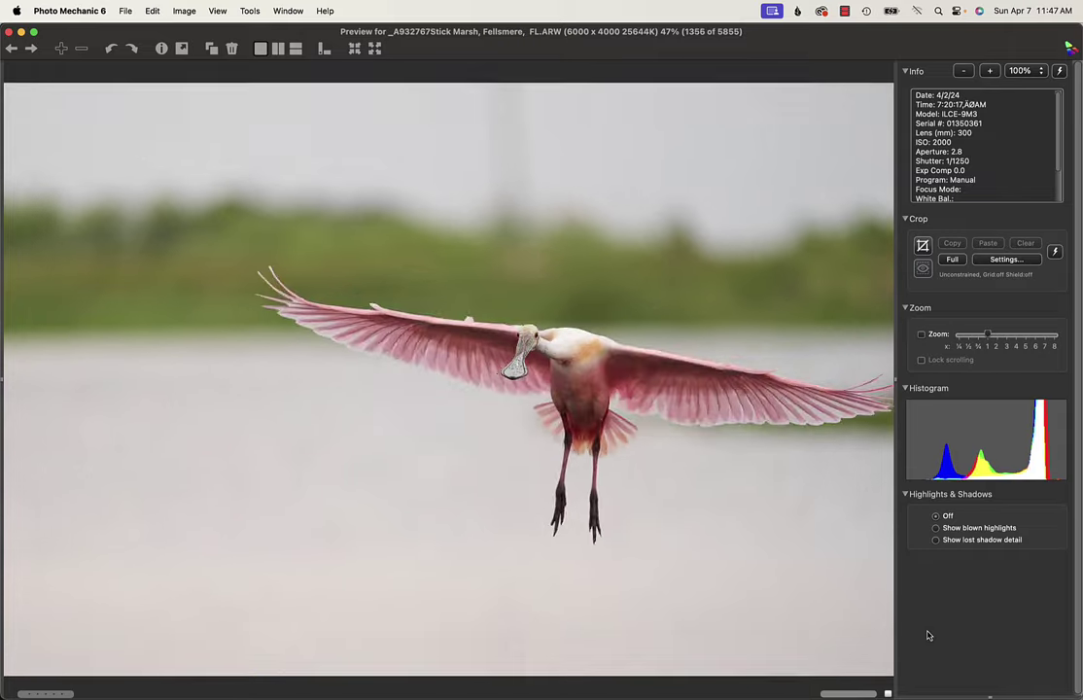
# Step: Skim ahead from _A932767 to the head-on spoonbill with spread wings in _A932791
pyautogui.press('Right')
pyautogui.press('Right')
pyautogui.press('Right')
pyautogui.press('Right')
pyautogui.press('Right')
pyautogui.press('Right')
pyautogui.press('Right')
pyautogui.press('Right')
pyautogui.press('Right')
pyautogui.press('Right')
pyautogui.press('Right')
pyautogui.press('Right')
pyautogui.press('Right')
pyautogui.press('Right')
pyautogui.press('Right')
pyautogui.press('Right')
pyautogui.press('Right')
pyautogui.press('Right')
pyautogui.press('Right')
pyautogui.press('Right')
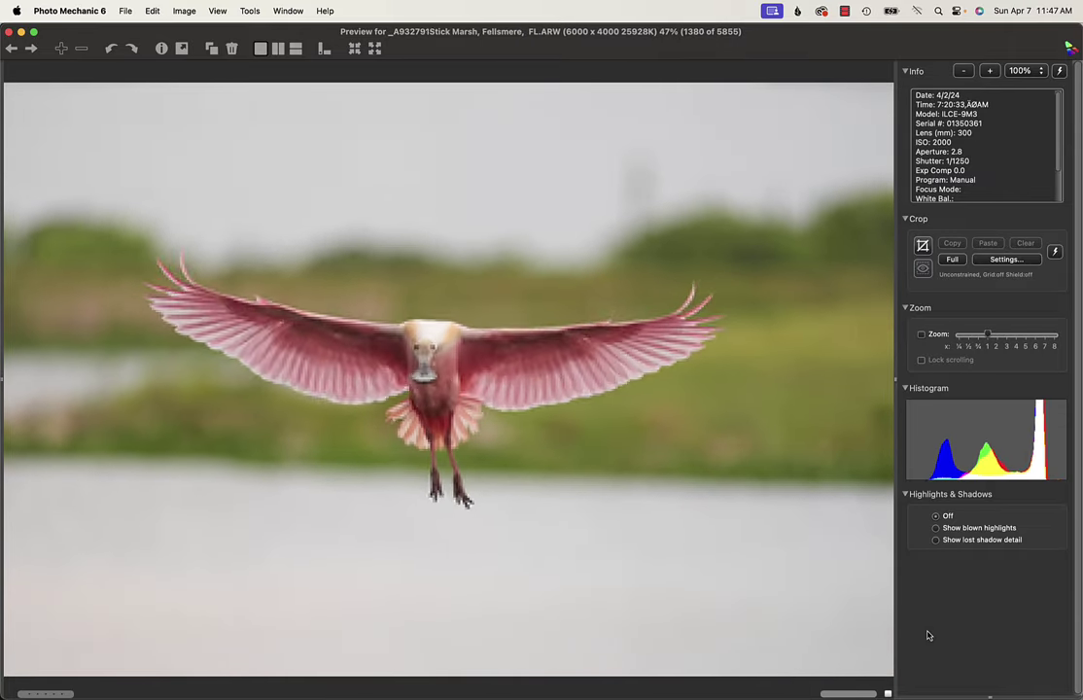
# Step: Compare the head-on spoonbill's wing poses from _A932791 through _A932797, rechecking _A932794
pyautogui.press('Right')
pyautogui.press('Right')
pyautogui.press('Right')
pyautogui.press('Right')
pyautogui.press('Right')
pyautogui.press('Right')
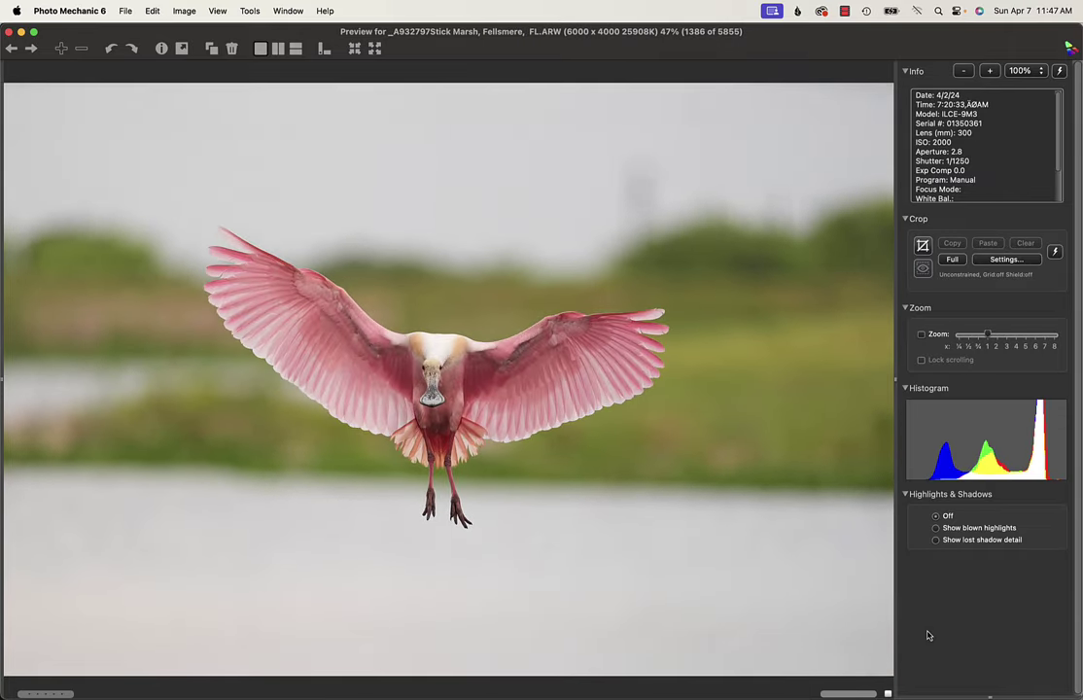
pyautogui.press('Left')
pyautogui.press('Left')
pyautogui.press('Left')
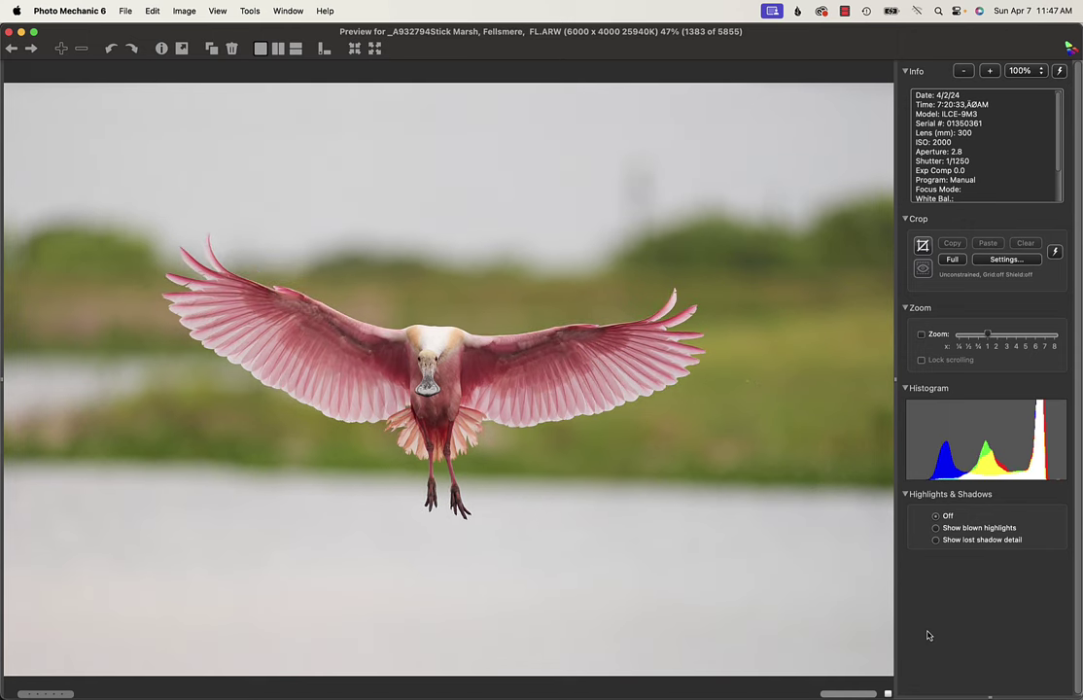
pyautogui.press('Right')
pyautogui.press('Right')
pyautogui.press('Right')
pyautogui.press('Right')
pyautogui.press('Right')
pyautogui.press('Right')
pyautogui.press('Right')
pyautogui.press('Right')
pyautogui.press('Right')
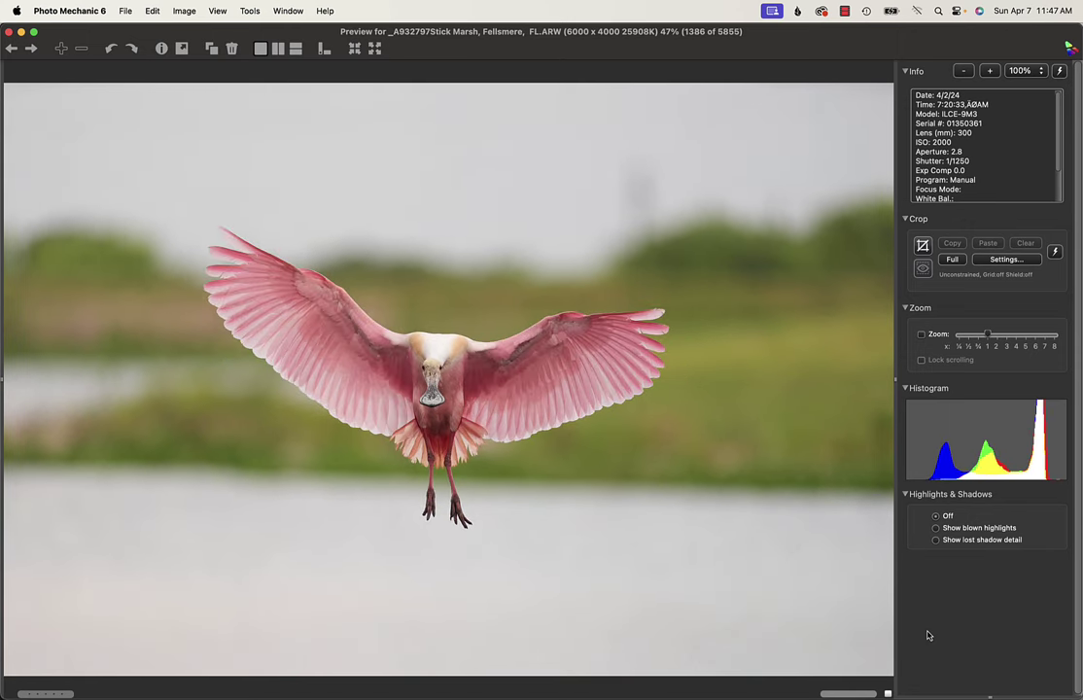
# Step: Skim ahead from _A932797 to the next burst's spoonbill flying over open water in _A932821
pyautogui.press('Right')
pyautogui.press('Right')
pyautogui.press('Right')
pyautogui.press('Right')
pyautogui.press('Right')
pyautogui.press('Right')
pyautogui.press('Right')
pyautogui.press('Right')
pyautogui.press('Right')
pyautogui.press('Right')
pyautogui.press('Right')
pyautogui.press('Right')
pyautogui.press('Right')
pyautogui.press('Right')
pyautogui.press('Right')
pyautogui.press('Right')
pyautogui.press('Right')
pyautogui.press('Right')
pyautogui.press('Right')
pyautogui.press('Right')
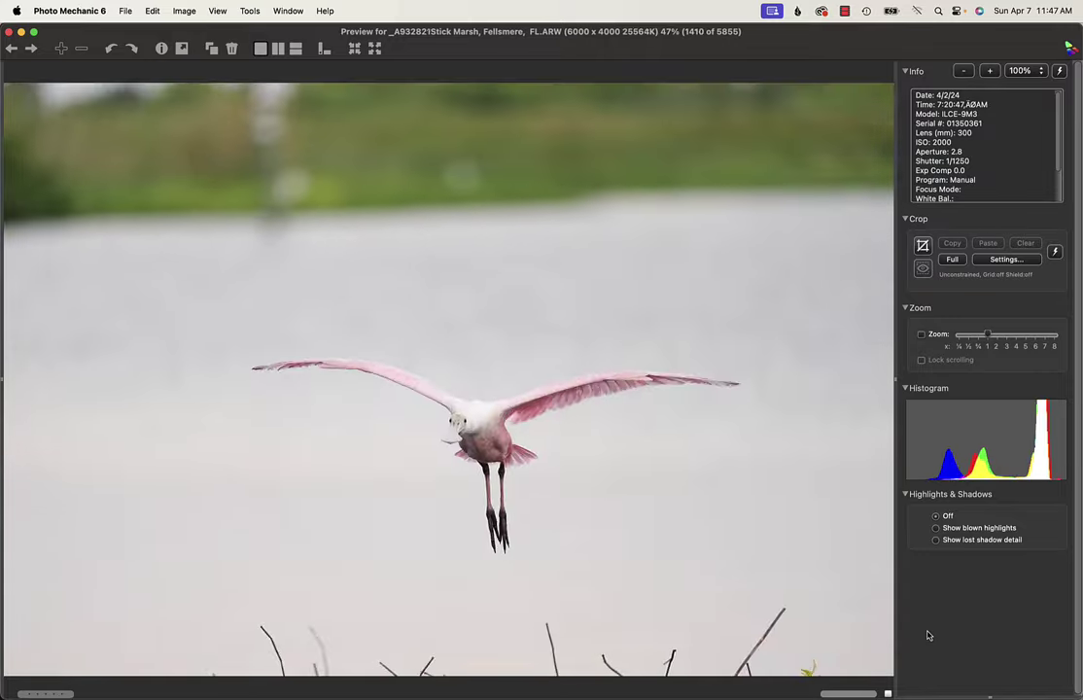
# Step: Review the open-water burst's wing poses and background from _A932821 through _A932845
pyautogui.press('Right')
pyautogui.press('Right')
pyautogui.press('Right')
pyautogui.press('Right')
pyautogui.press('Right')
pyautogui.press('Right')
pyautogui.press('Right')
pyautogui.press('Right')
pyautogui.press('Right')
pyautogui.press('Right')
pyautogui.press('Right')
pyautogui.press('Right')
pyautogui.press('Right')
pyautogui.press('Right')
pyautogui.press('Right')
pyautogui.press('Right')
pyautogui.press('Right')
pyautogui.press('Right')
pyautogui.press('Right')
pyautogui.press('Right')
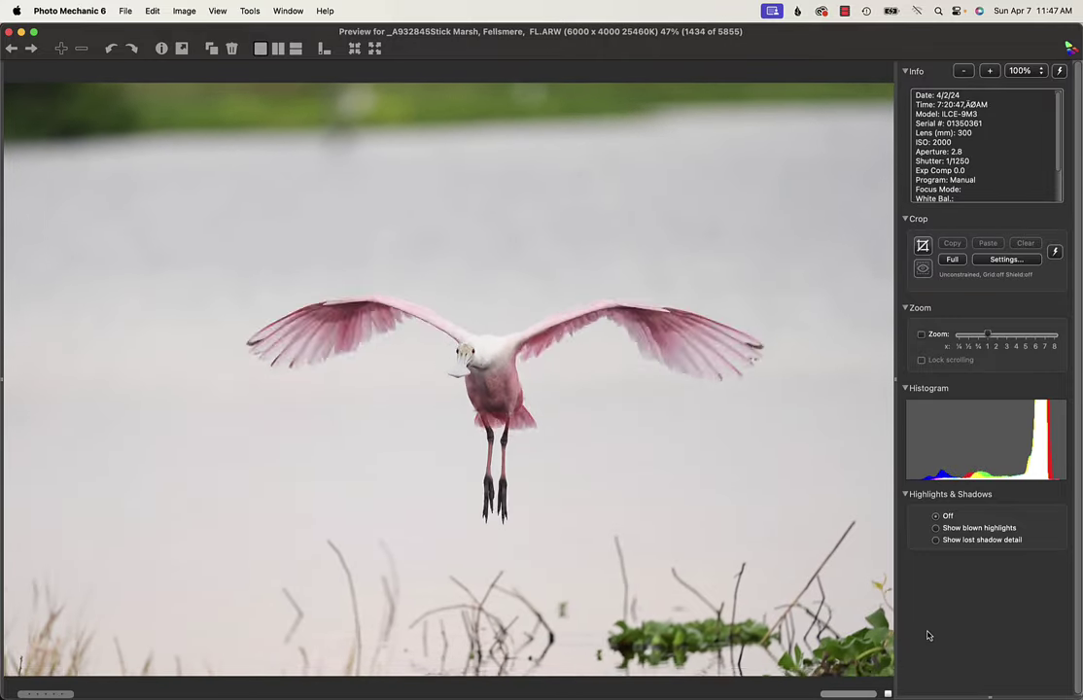
# Step: Advance to the spread-wing spoonbill in _A932875 and inspect its head and feather sharpness at 100% zoom
pyautogui.press('Right')
pyautogui.press('Right')
pyautogui.press('Right')
pyautogui.press('Right')
pyautogui.press('Right')
pyautogui.press('Right')
pyautogui.press('Right')
pyautogui.press('Right')
pyautogui.press('Right')
pyautogui.press('Right')
pyautogui.press('Right')
pyautogui.press('Right')
pyautogui.press('Right')
pyautogui.press('Right')
pyautogui.press('Right')
pyautogui.press('Right')
pyautogui.press('Right')
pyautogui.press('Right')
pyautogui.press('Right')
pyautogui.press('Right')
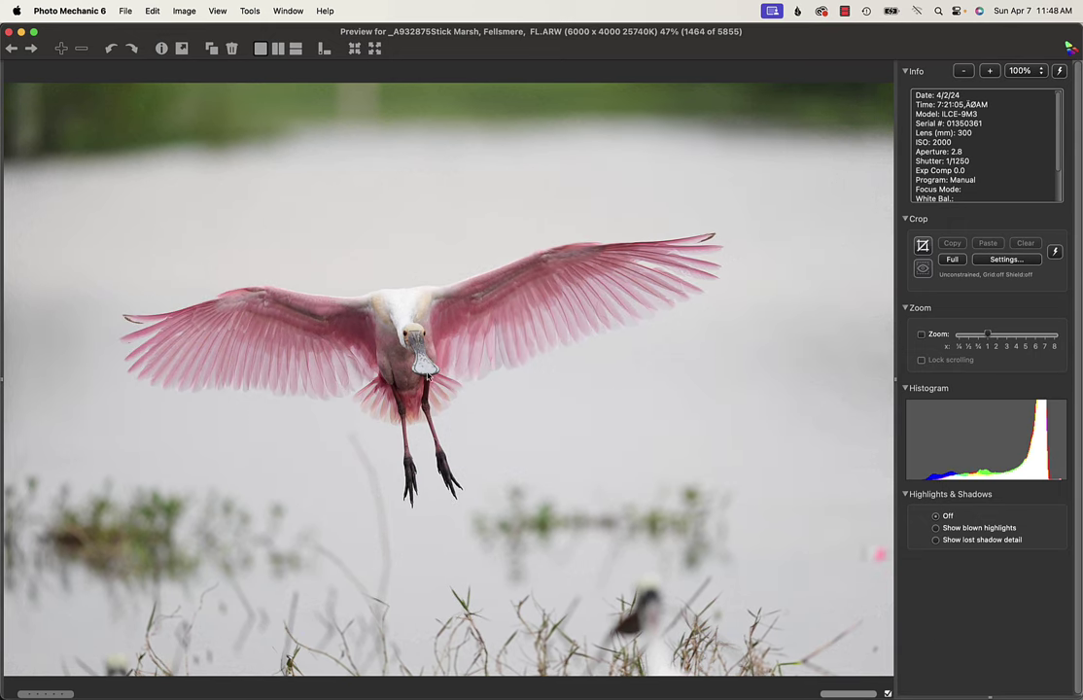
pyautogui.click(414, 345)
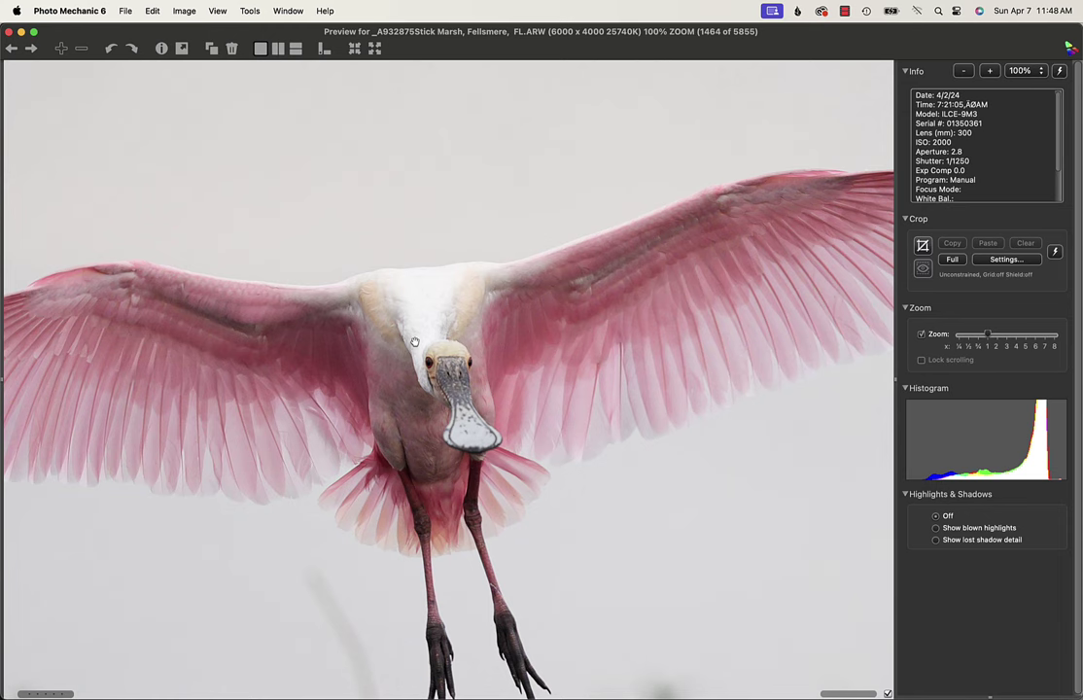
pyautogui.click(412, 359)
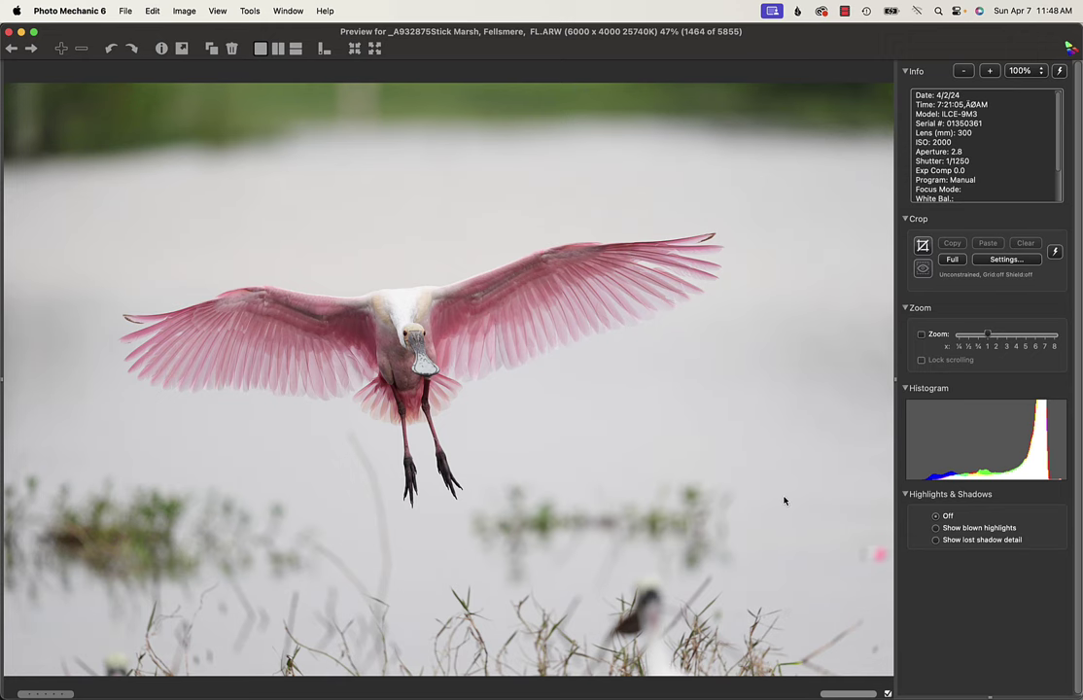
# Step: Review the spoonbill's wing positions above the marsh vegetation from _A932875 through _A932901
pyautogui.press('Right')
pyautogui.press('Right')
pyautogui.press('Right')
pyautogui.press('Right')
pyautogui.press('Right')
pyautogui.press('Right')
pyautogui.press('Right')
pyautogui.press('Right')
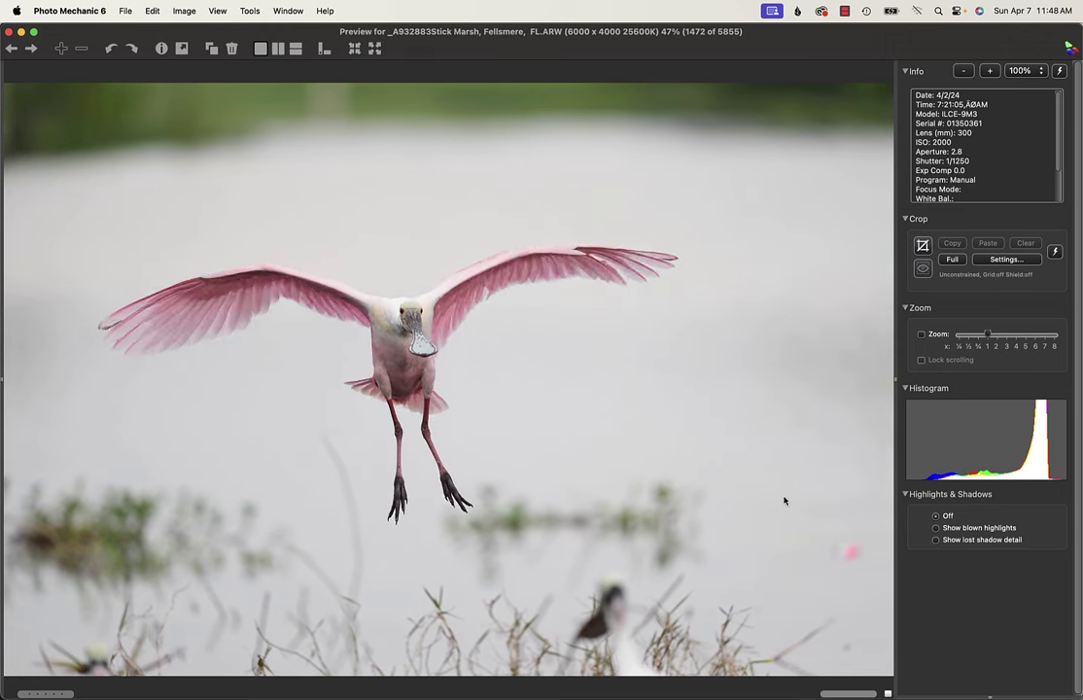
pyautogui.press('Right')
pyautogui.press('Right')
pyautogui.press('Right')
pyautogui.press('Right')
pyautogui.press('Right')
pyautogui.press('Right')
pyautogui.press('Right')
pyautogui.press('Right')
pyautogui.press('Right')
pyautogui.press('Right')
pyautogui.press('Right')
pyautogui.press('Right')
pyautogui.press('Right')
pyautogui.press('Right')
pyautogui.press('Right')
pyautogui.press('Right')
pyautogui.press('Right')
pyautogui.press('Right')
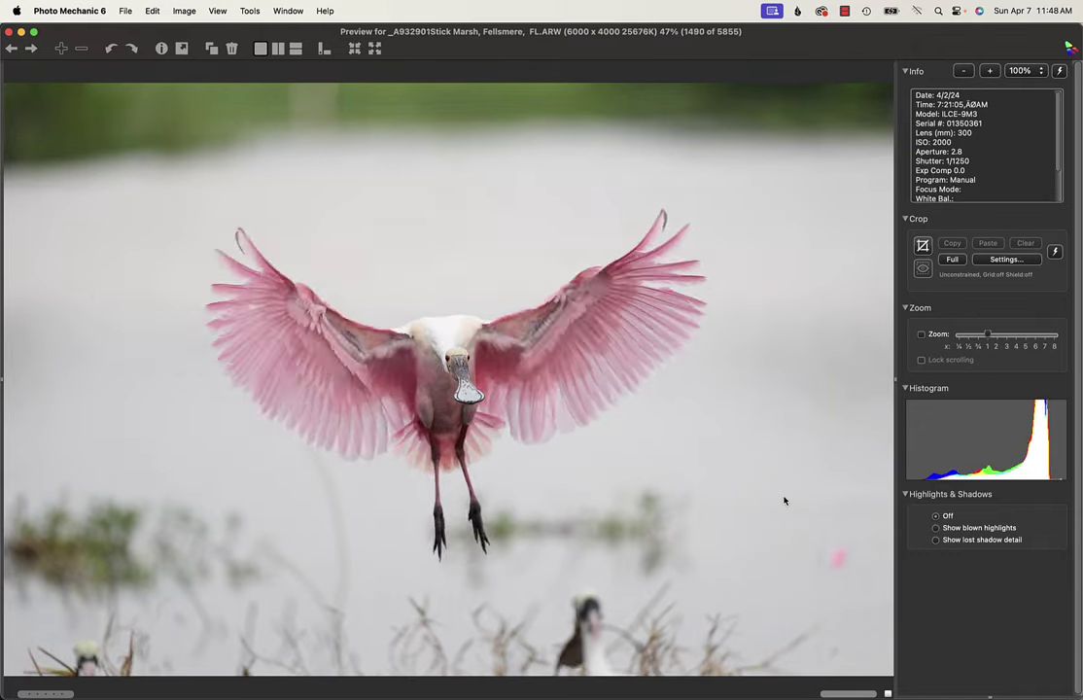
# Step: Compare the raised-wing poses in _A932900 and _A932901
pyautogui.press('Right')
pyautogui.press('Left')
pyautogui.press('Left')
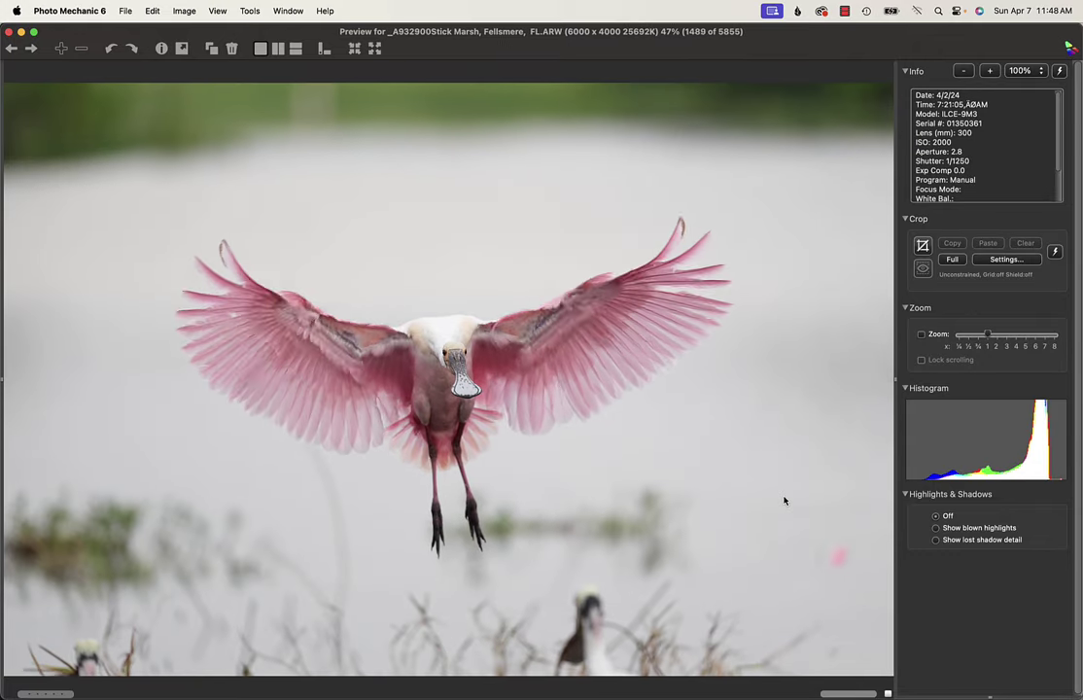
pyautogui.press('Right')
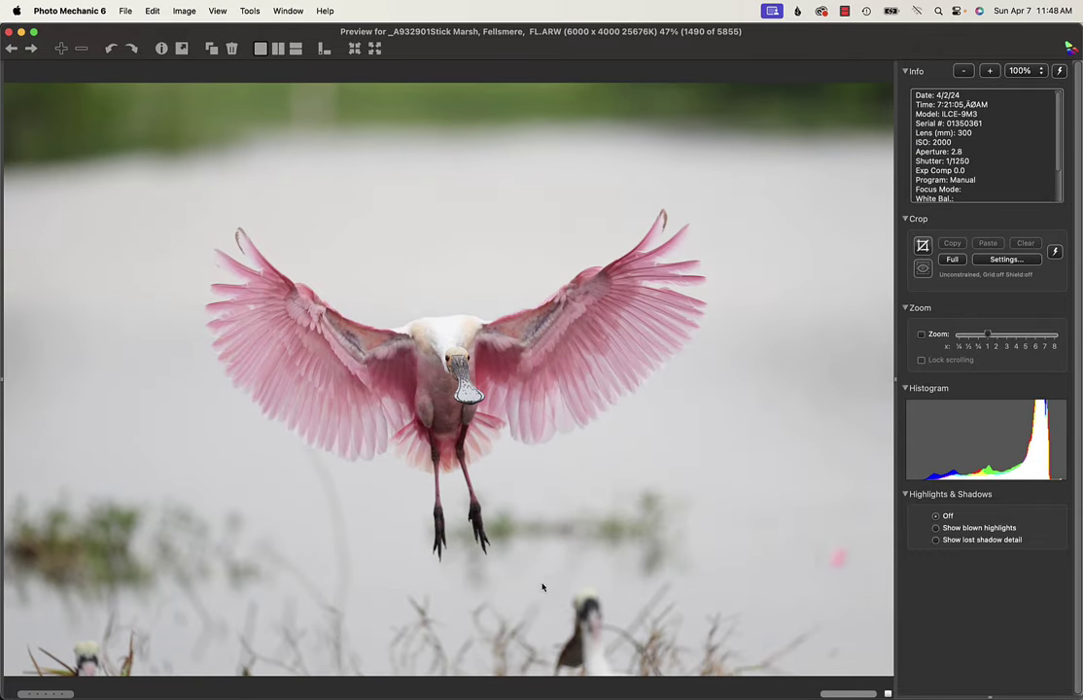
# Step: Move on from _A932901 to the landing spoonbill against the treeline in _A932903
pyautogui.press('Right')
pyautogui.press('Right')
pyautogui.press('Right')
pyautogui.press('Right')
pyautogui.press('Right')
pyautogui.press('Right')
pyautogui.press('Right')
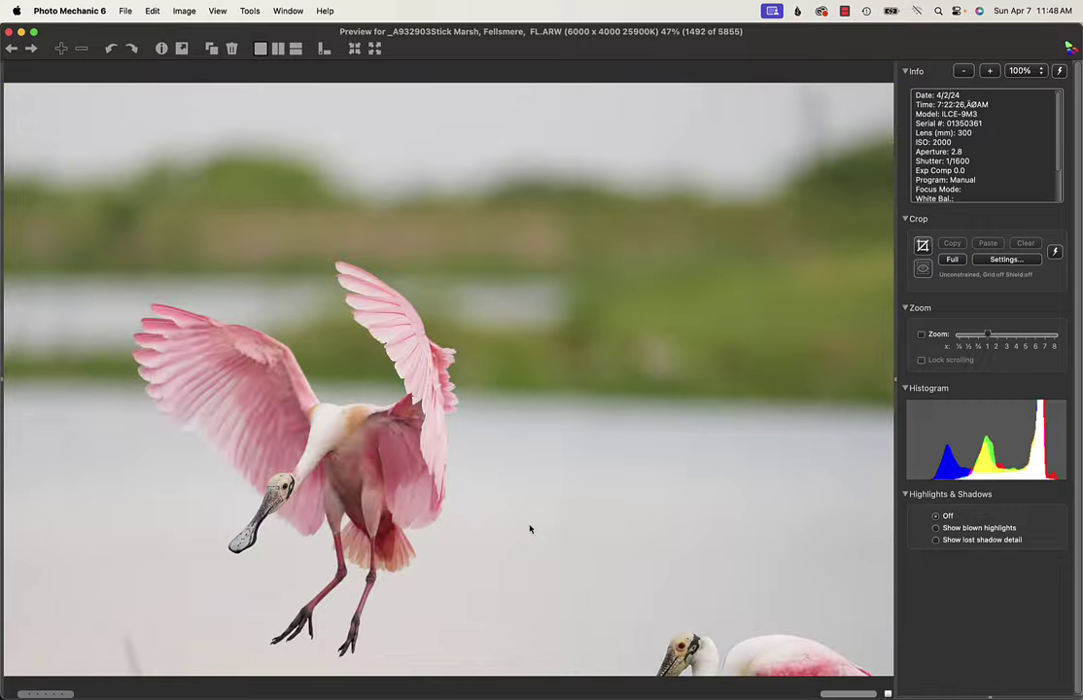
# Step: Skim ahead from _A932903 to the spoonbill with raised wings on a rock in _A932920
pyautogui.press('Right')
pyautogui.press('Right')
pyautogui.press('Right')
pyautogui.press('Right')
pyautogui.press('Right')
pyautogui.press('Right')
pyautogui.press('Right')
pyautogui.press('Right')
pyautogui.press('Right')
pyautogui.press('Right')
pyautogui.press('Right')
pyautogui.press('Right')
pyautogui.press('Right')
pyautogui.press('Right')
pyautogui.press('Right')
pyautogui.press('Right')
pyautogui.press('Right')
pyautogui.press('Right')
pyautogui.press('Right')
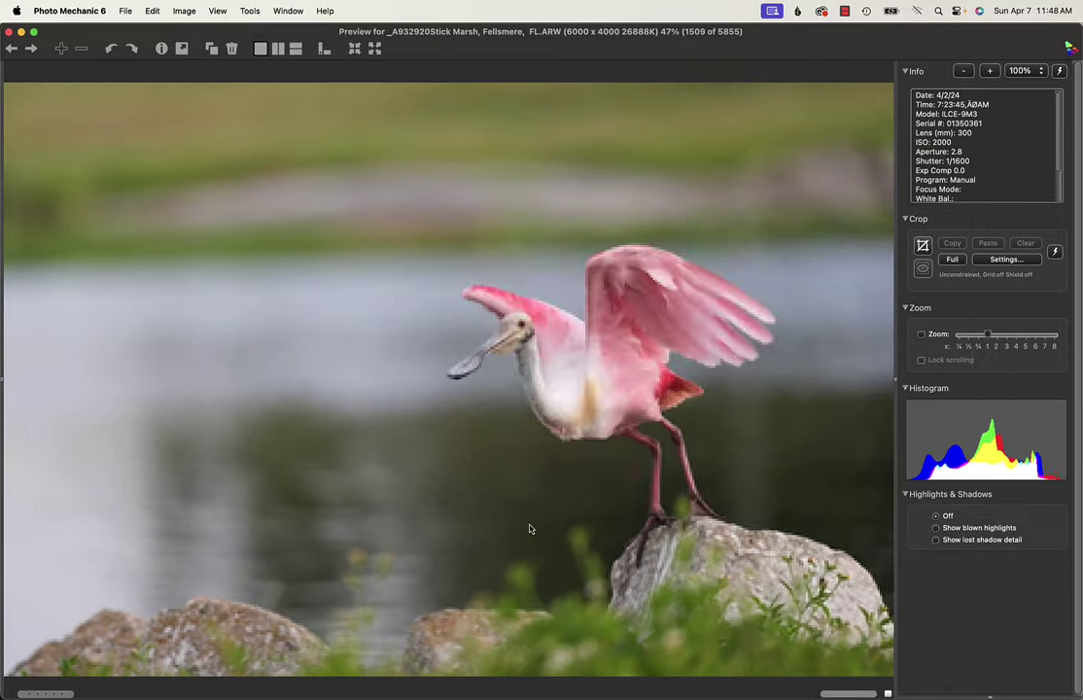
# Step: Compare the spoonbill's wing poses on the rock in _A932920 through _A932923, and return to the landing frame _A932917
pyautogui.press('Left')
pyautogui.press('Left')
pyautogui.press('Left')
pyautogui.press('Left')
pyautogui.press('Left')
pyautogui.press('Left')
pyautogui.press('Left')
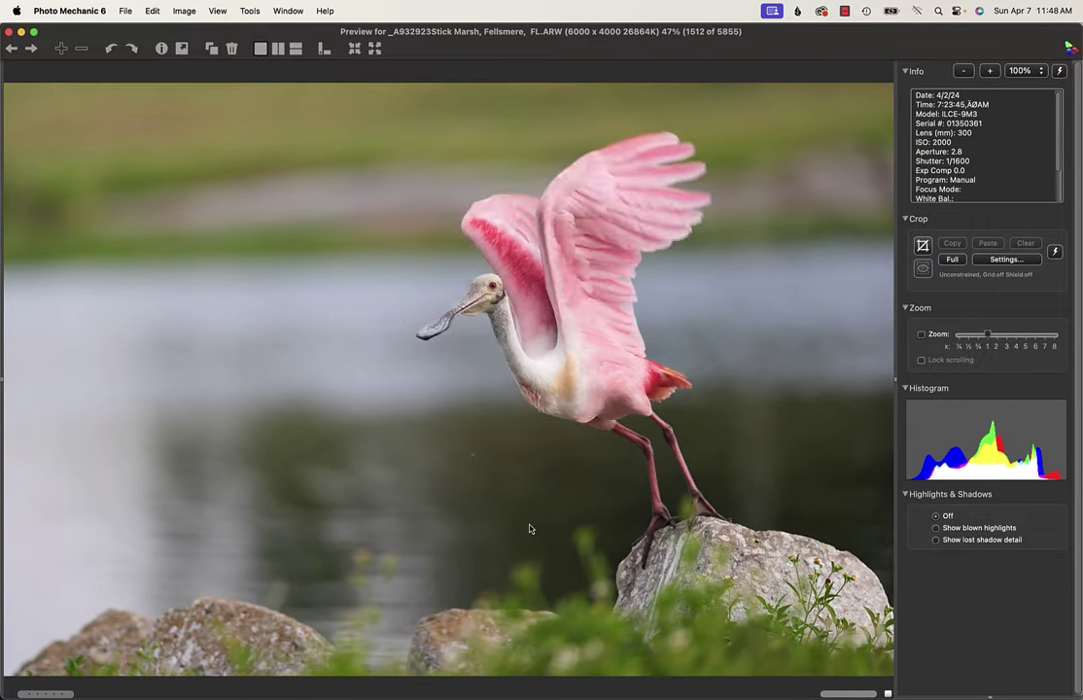
pyautogui.press('Left')
pyautogui.press('Left')
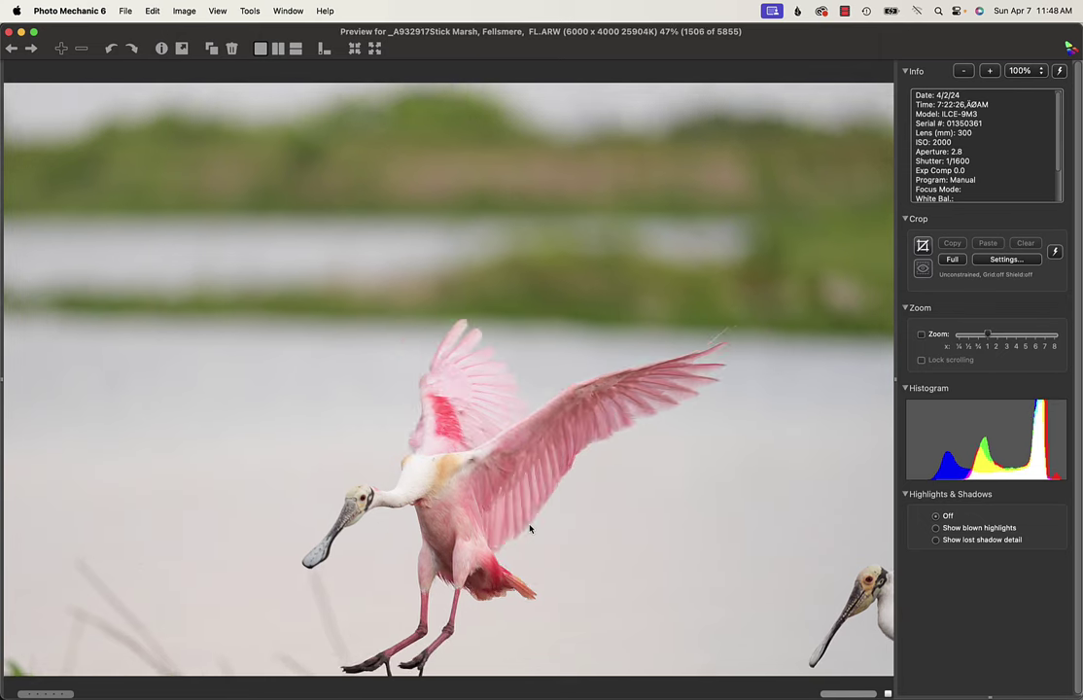
# Step: Check the spoonbill's head sharpness in _A932919 at 100% zoom, return to the full view and tag the frame
pyautogui.press('Right')
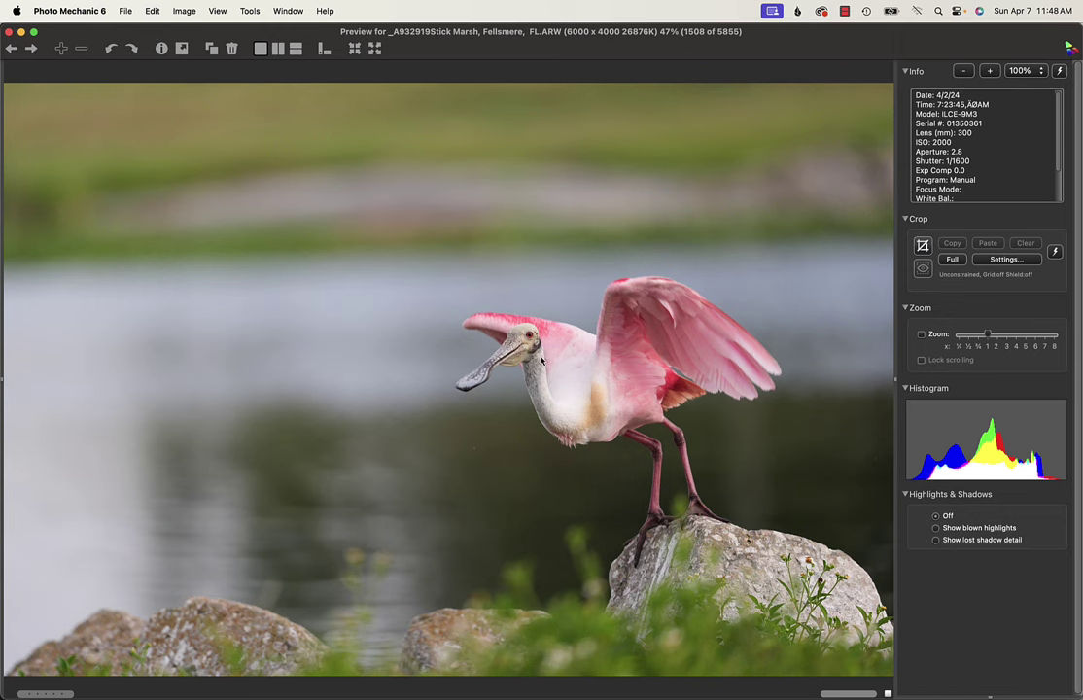
pyautogui.click(529, 337)
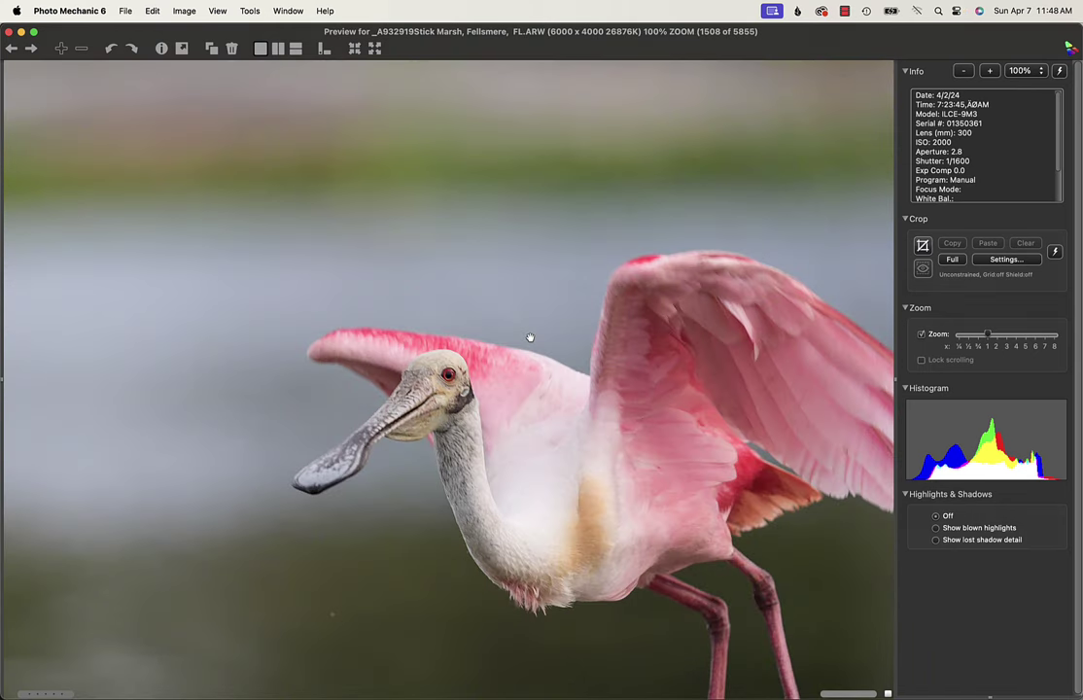
pyautogui.click(530, 337)
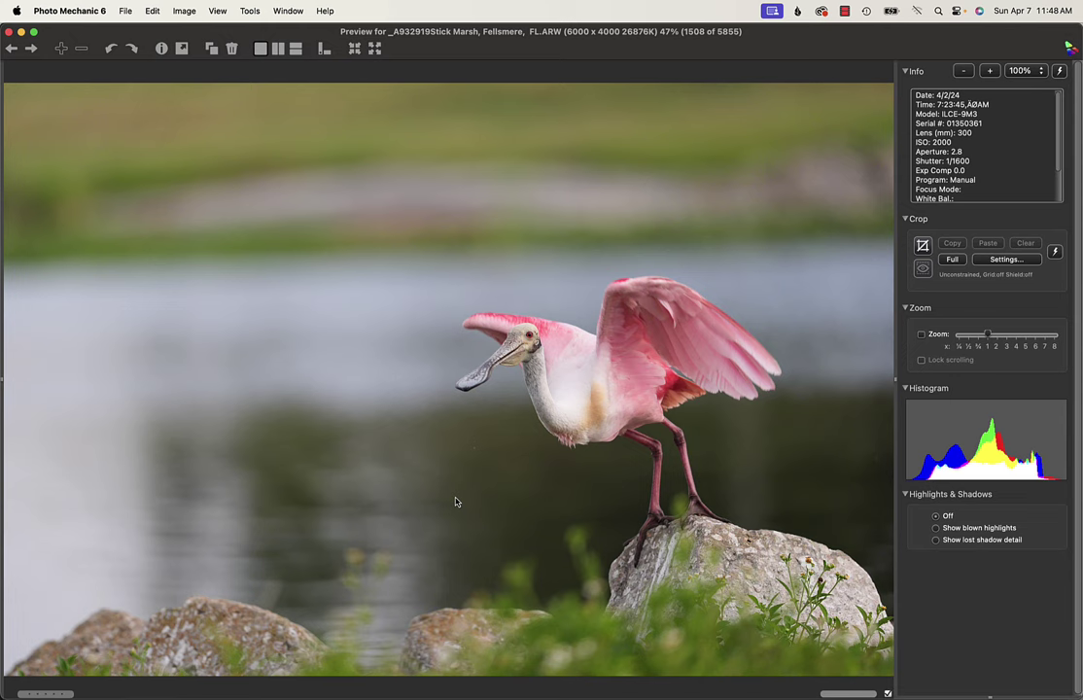
# Step: Advance through the rock poses to _A932922 and tag that frame
pyautogui.press('Right')
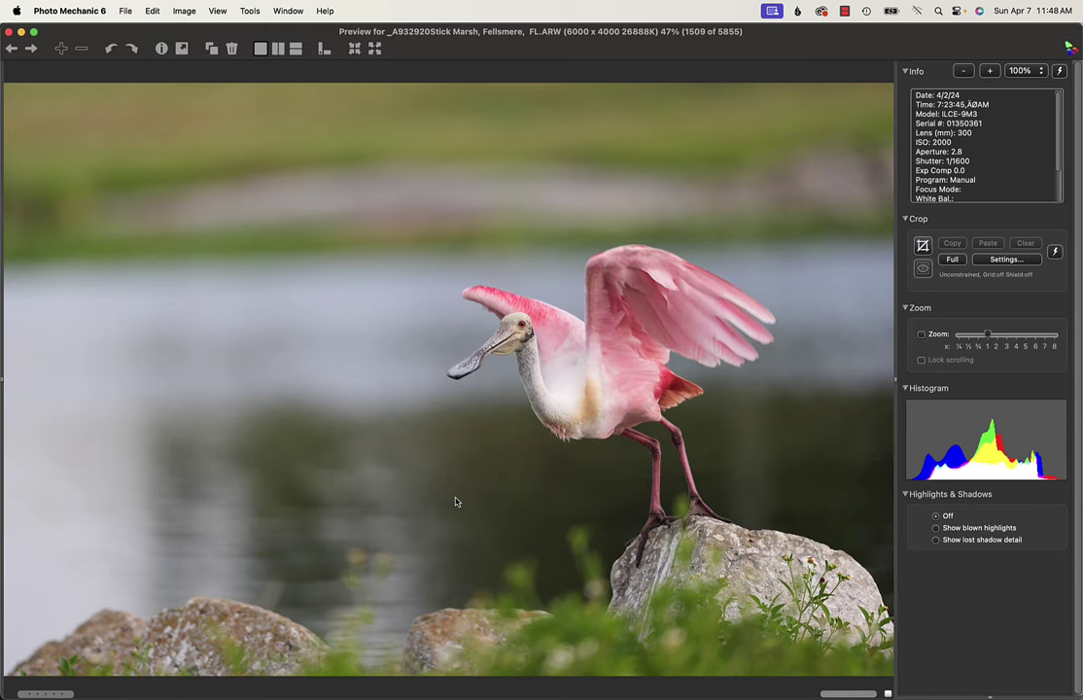
pyautogui.press('Right')
pyautogui.press('Right')
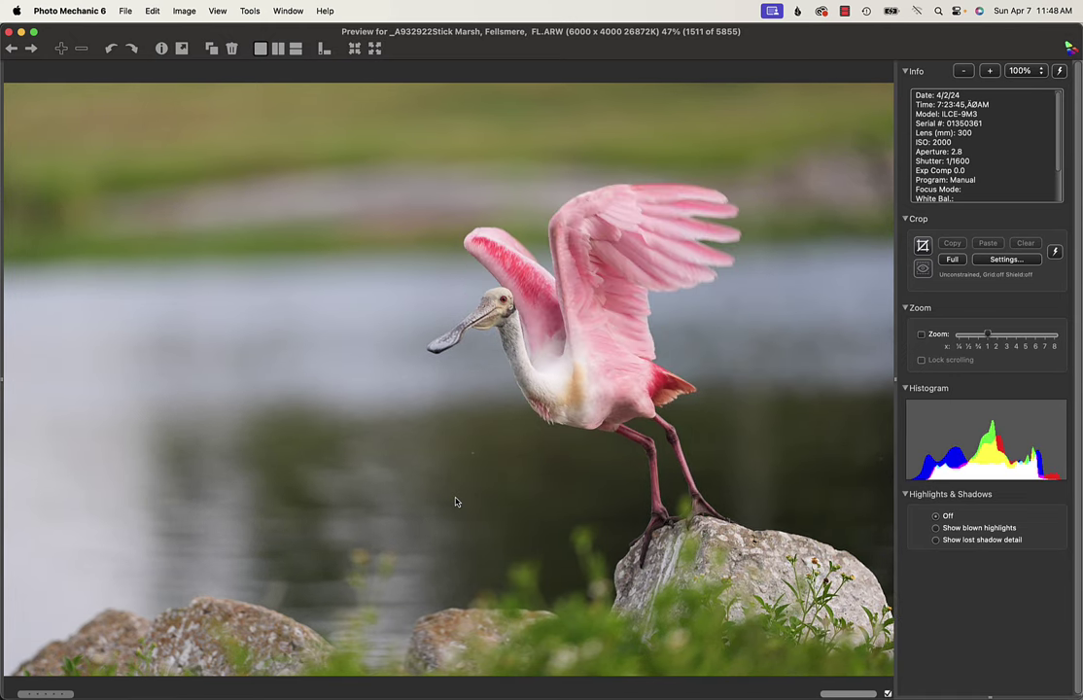
# Step: Follow the takeoff from the rock frame by frame and tag the spread-wing frame _A932934
pyautogui.press('Right')
pyautogui.press('Right')
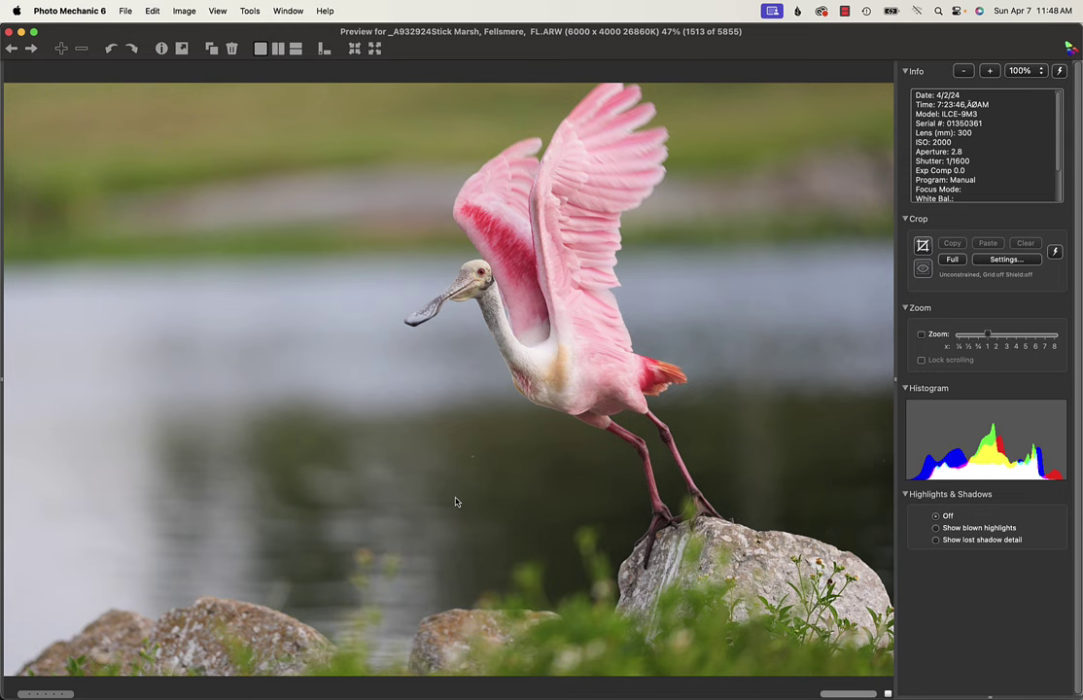
pyautogui.press('Right')
pyautogui.press('Right')
pyautogui.press('Right')
pyautogui.press('Right')
pyautogui.press('Right')
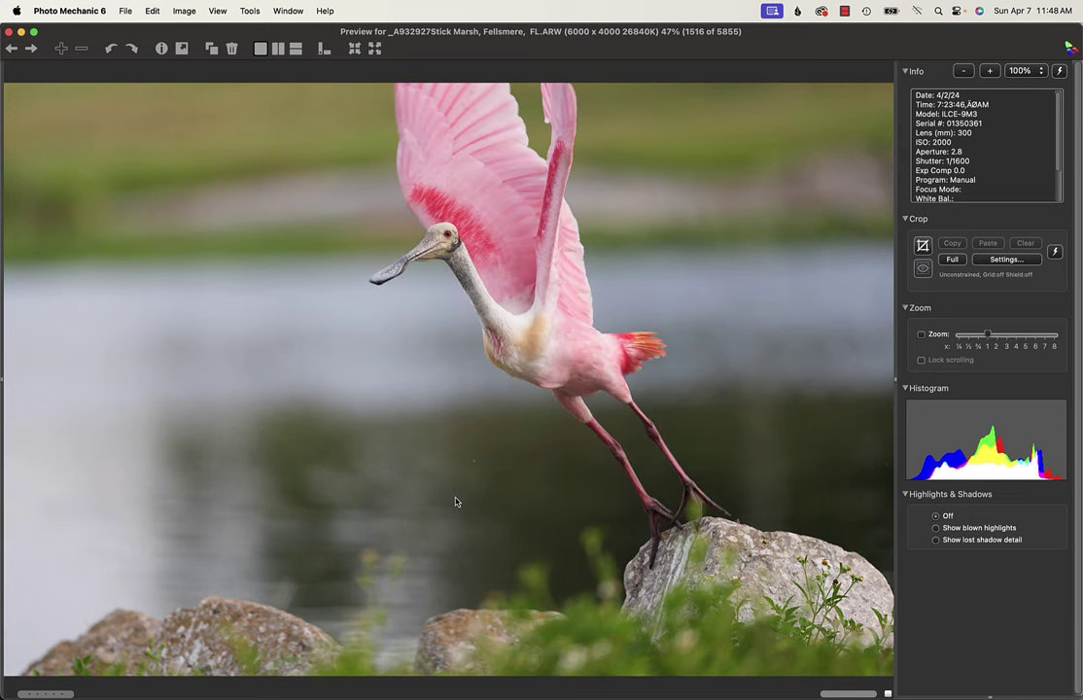
pyautogui.press('Right')
pyautogui.press('Right')
pyautogui.press('Right')
pyautogui.press('Right')
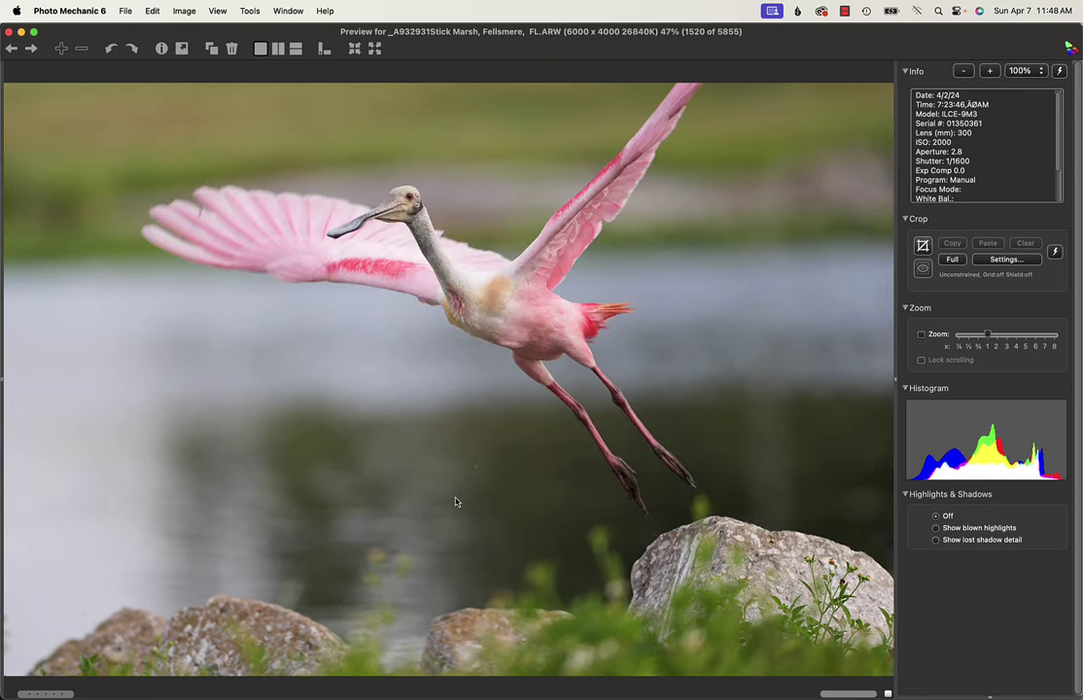
pyautogui.press('Right')
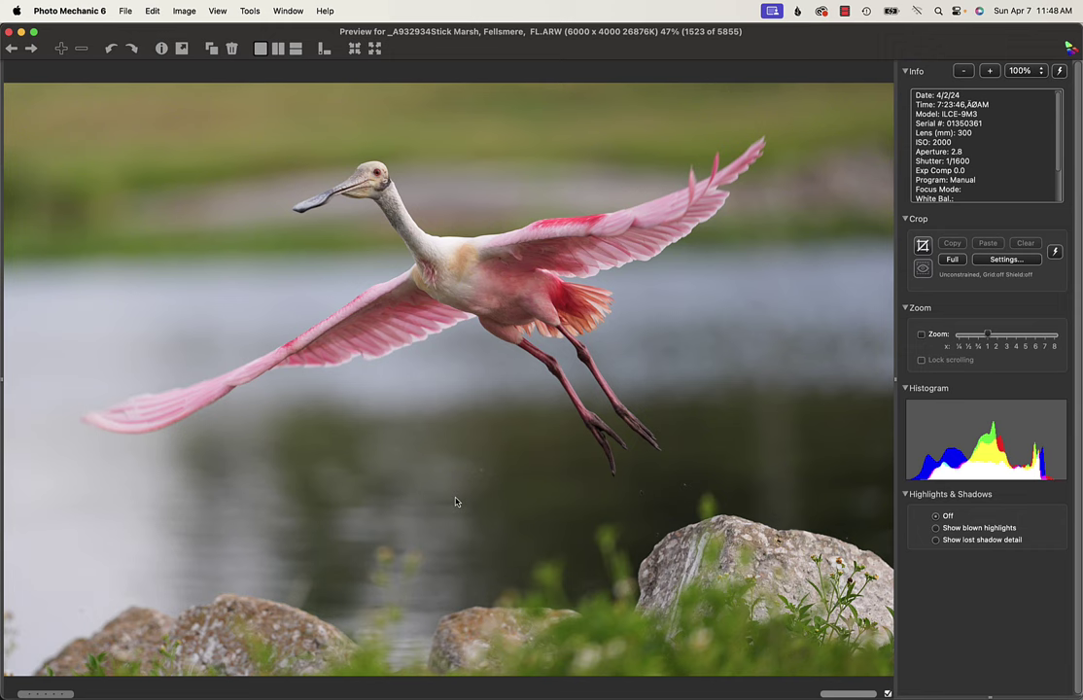
# Step: Go back to compare the liftoff poses in _A932930 and _A932931, and tag _A932931
pyautogui.press('Left')
pyautogui.press('Left')
pyautogui.press('Left')
pyautogui.press('Right')
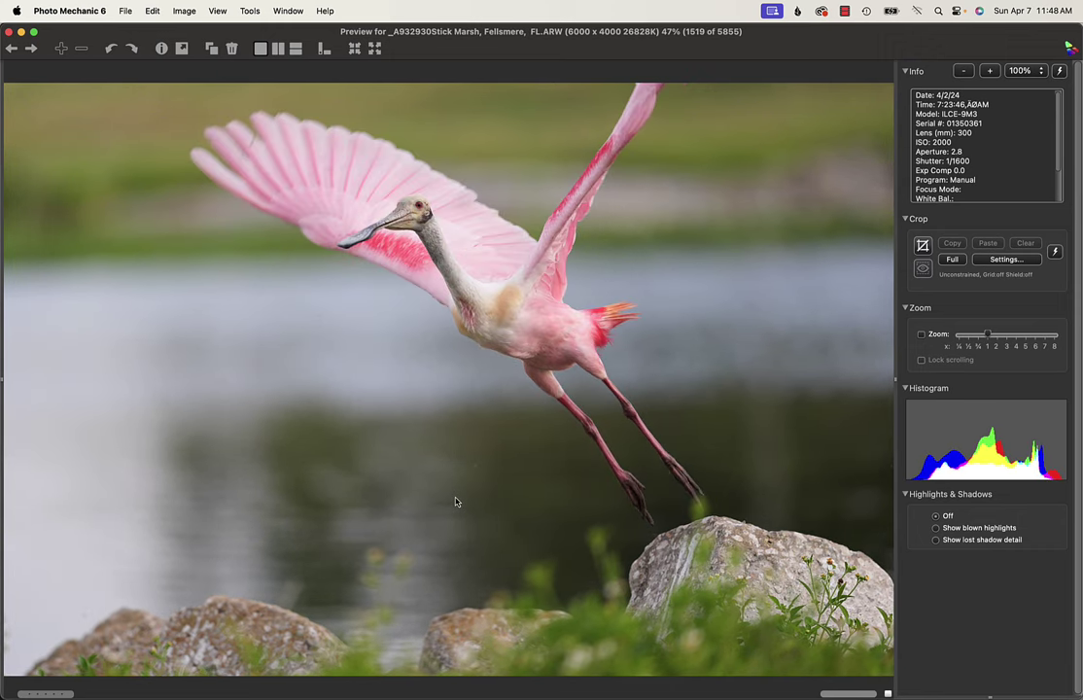
pyautogui.press('Left')
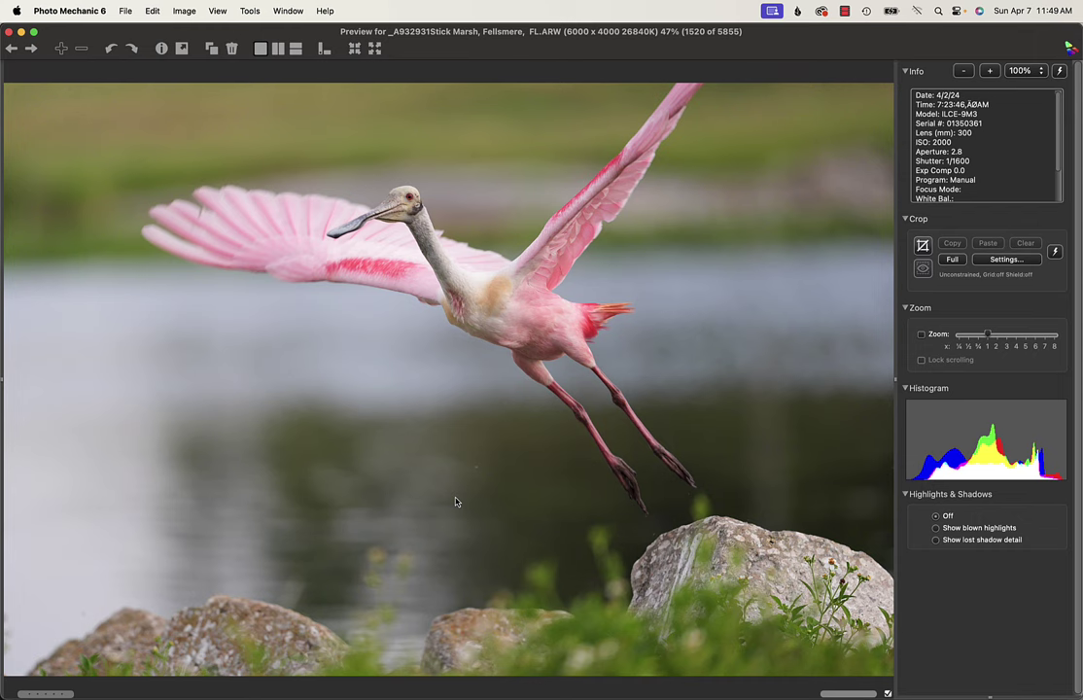
# Step: Compare the spread-wing flight poses in _A932934 and _A932935
pyautogui.press('Right')
pyautogui.press('Right')
pyautogui.press('Right')
pyautogui.press('Right')
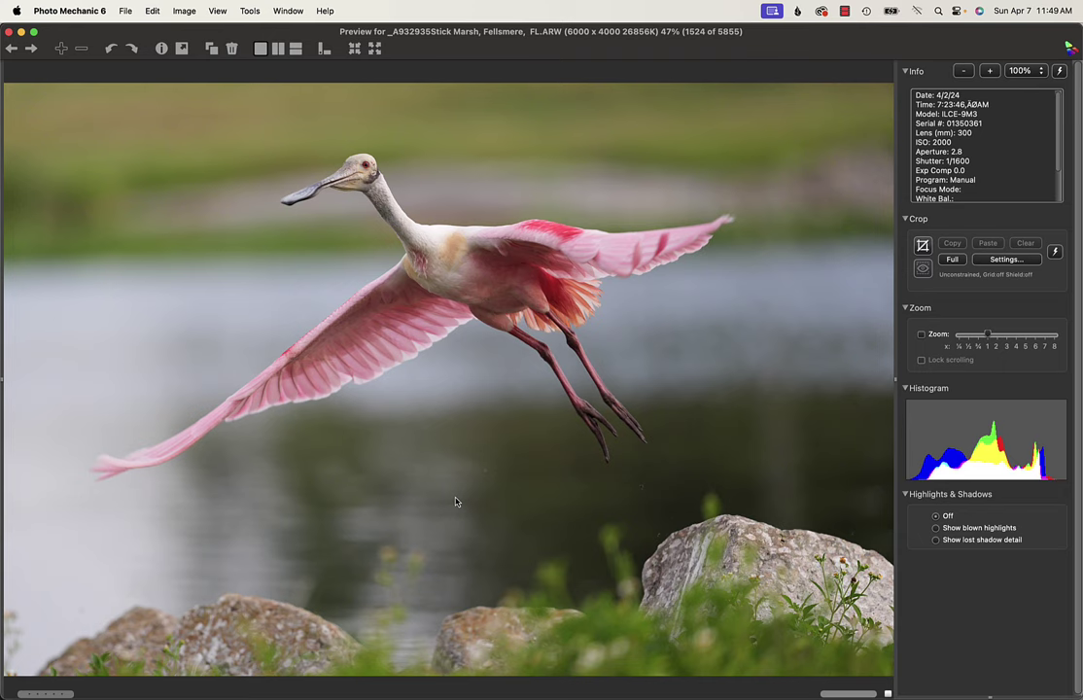
pyautogui.press('Right')
pyautogui.press('Left')
pyautogui.press('Right')
pyautogui.press('Right')
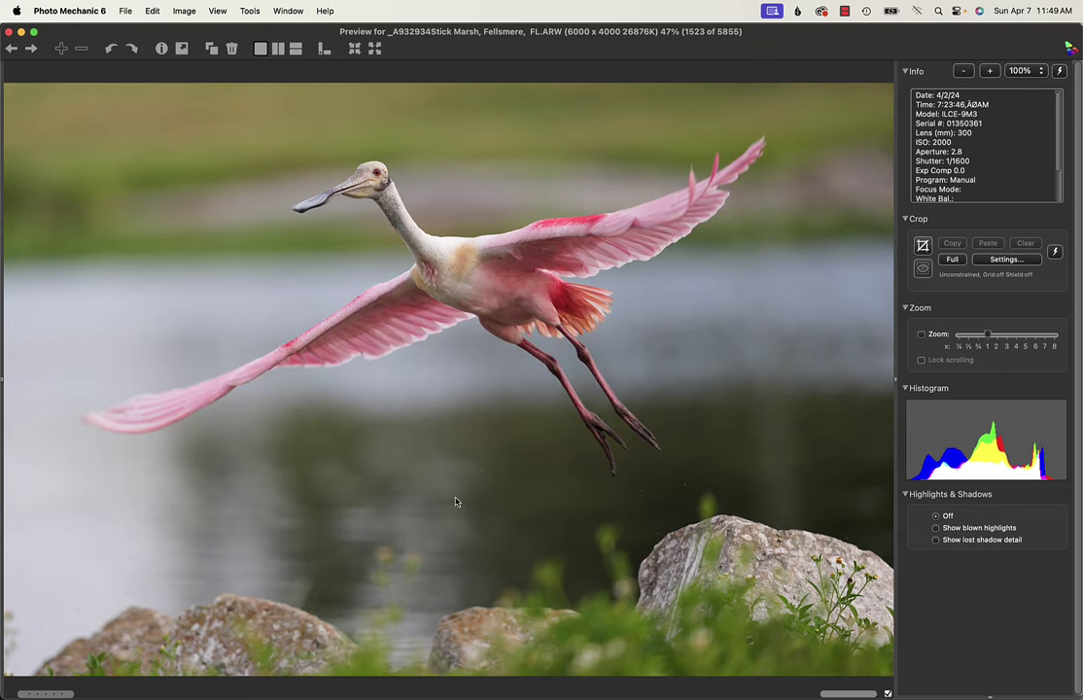
# Step: Review the spoonbill's downstroke and upstroke over the water from _A932934 through _A932944
pyautogui.press('Right')
pyautogui.press('Right')
pyautogui.press('Right')
pyautogui.press('Right')
pyautogui.press('Right')
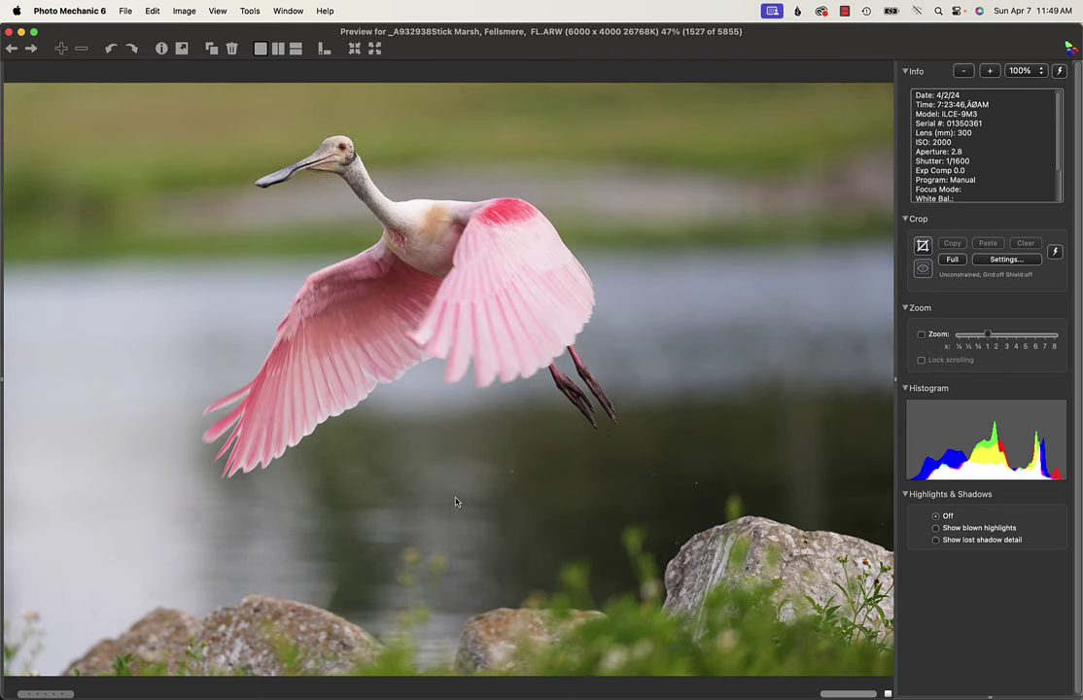
pyautogui.press('Right')
pyautogui.press('Right')
pyautogui.press('Right')
pyautogui.press('Right')
pyautogui.press('Right')
pyautogui.press('Right')
pyautogui.press('Right')
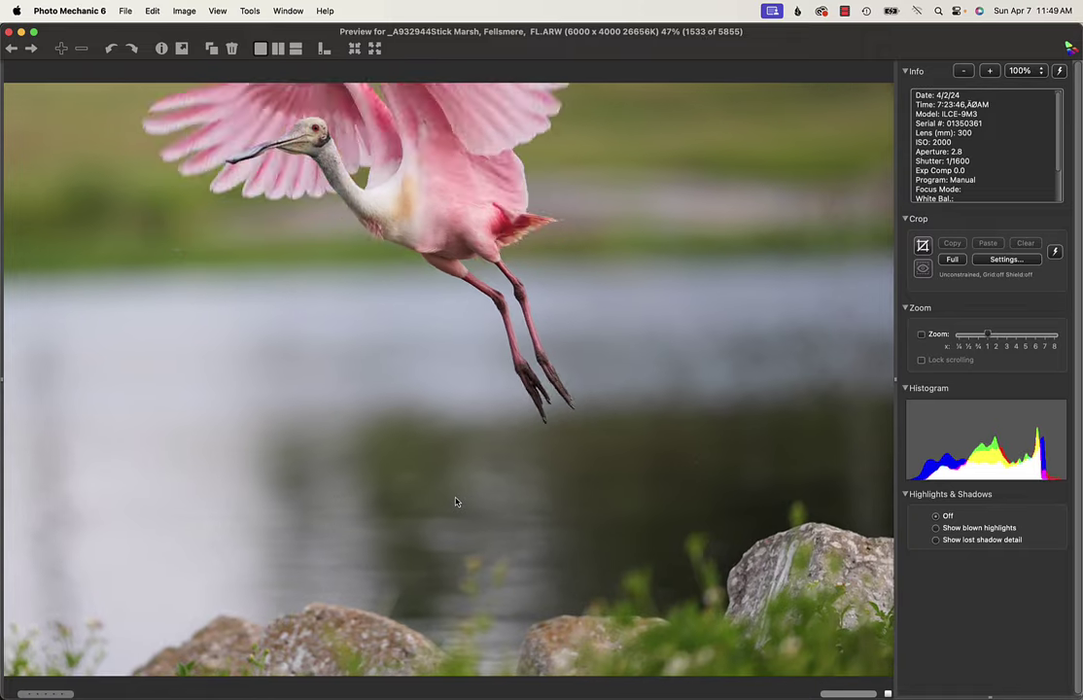
# Step: Skim past the end of the takeoff burst to the two flying spoonbills in _A932952
pyautogui.press('Right')
pyautogui.press('Right')
pyautogui.press('Right')
pyautogui.press('Right')
pyautogui.press('Right')
pyautogui.press('Right')
pyautogui.press('Right')
pyautogui.press('Right')
pyautogui.press('Right')
pyautogui.press('Right')
pyautogui.press('Right')
pyautogui.press('Right')
pyautogui.press('Right')
pyautogui.press('Right')
pyautogui.press('Right')
pyautogui.press('Right')
pyautogui.press('Right')
pyautogui.press('Right')
pyautogui.press('Right')
pyautogui.press('Right')
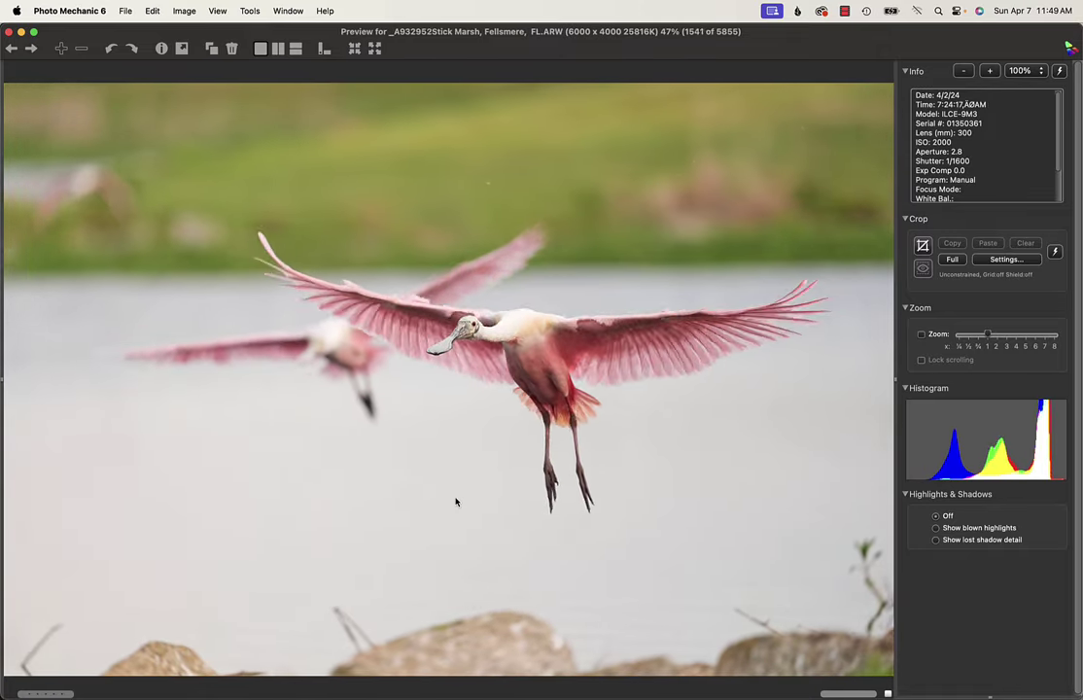
# Step: Review how the two spoonbills overlap during the approach from _A932952 through _A932975
pyautogui.press('Right')
pyautogui.press('Right')
pyautogui.press('Right')
pyautogui.press('Right')
pyautogui.press('Right')
pyautogui.press('Right')
pyautogui.press('Right')
pyautogui.press('Right')
pyautogui.press('Right')
pyautogui.press('Right')
pyautogui.press('Right')
pyautogui.press('Right')
pyautogui.press('Right')
pyautogui.press('Right')
pyautogui.press('Right')
pyautogui.press('Right')
pyautogui.press('Right')
pyautogui.press('Right')
pyautogui.press('Right')
pyautogui.press('Right')
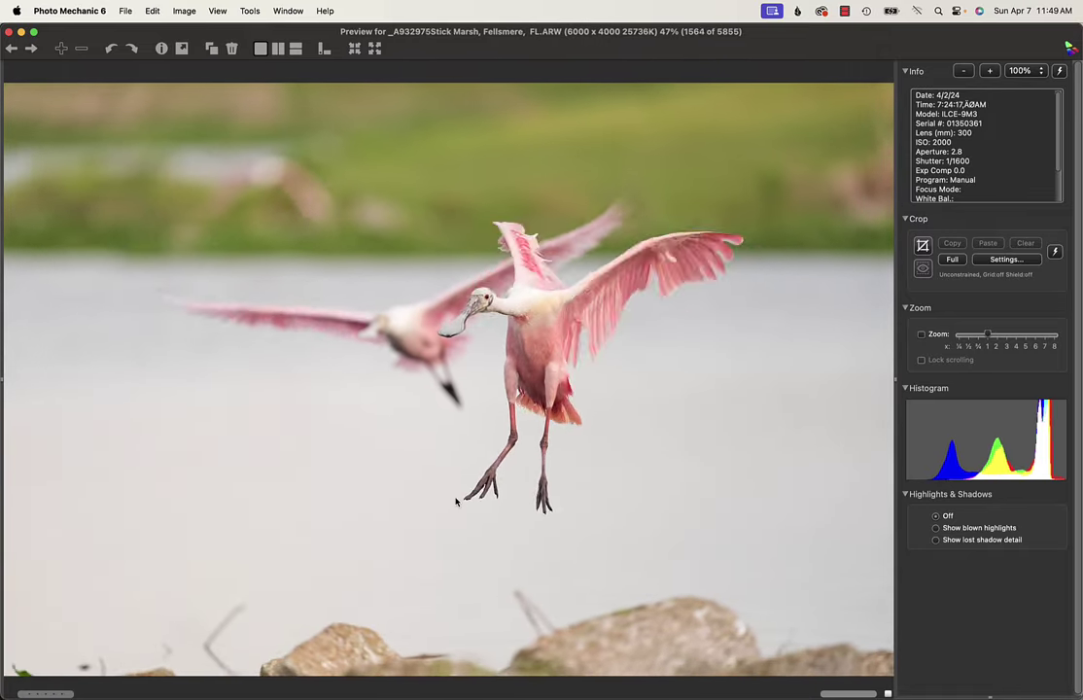
# Step: Continue through the landing burst from _A932975 to the raised-wing pose above the rocks in _A933020
pyautogui.press('Right')
pyautogui.press('Right')
pyautogui.press('Right')
pyautogui.press('Right')
pyautogui.press('Right')
pyautogui.press('Right')
pyautogui.press('Right')
pyautogui.press('Right')
pyautogui.press('Right')
pyautogui.press('Right')
pyautogui.press('Right')
pyautogui.press('Right')
pyautogui.press('Right')
pyautogui.press('Right')
pyautogui.press('Right')
pyautogui.press('Right')
pyautogui.press('Right')
pyautogui.press('Right')
pyautogui.press('Right')
pyautogui.press('Right')
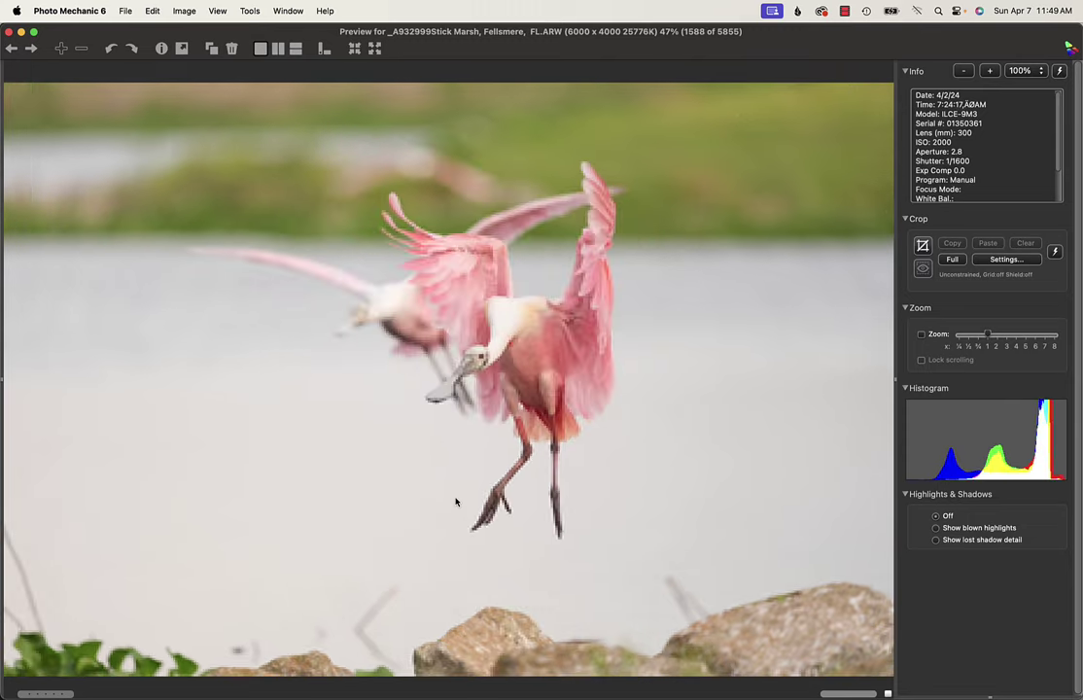
pyautogui.press('Right')
pyautogui.press('Right')
pyautogui.press('Right')
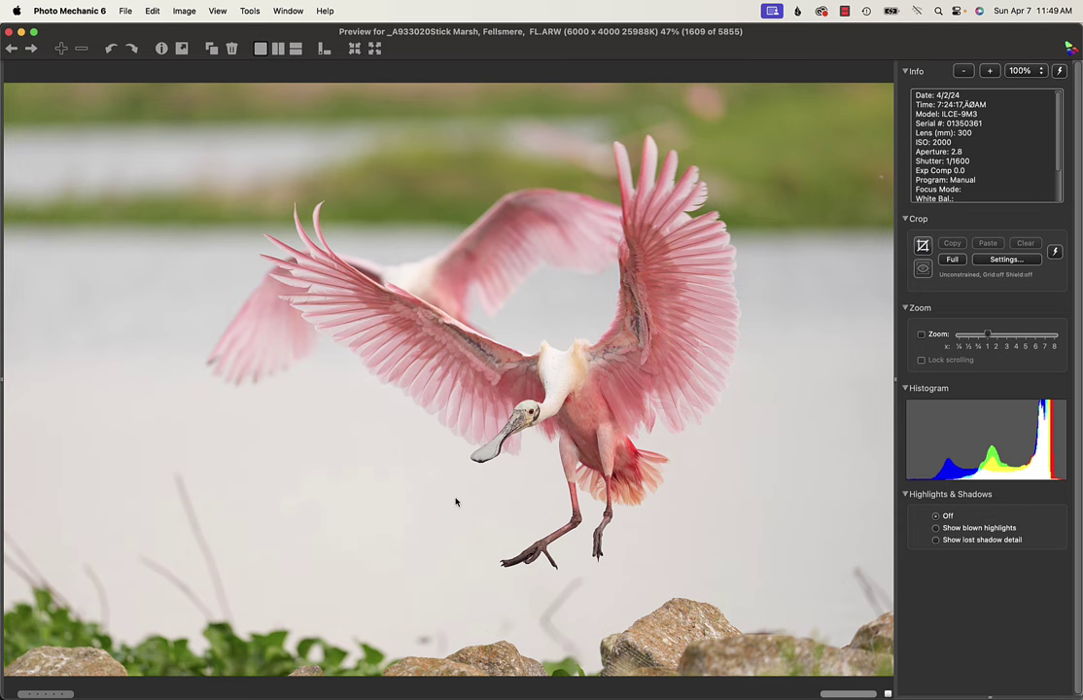
# Step: Compare the landing spoonbill's wing spread and background bird in _A933018 through _A933020
pyautogui.press('Left')
pyautogui.press('Left')
pyautogui.press('Left')
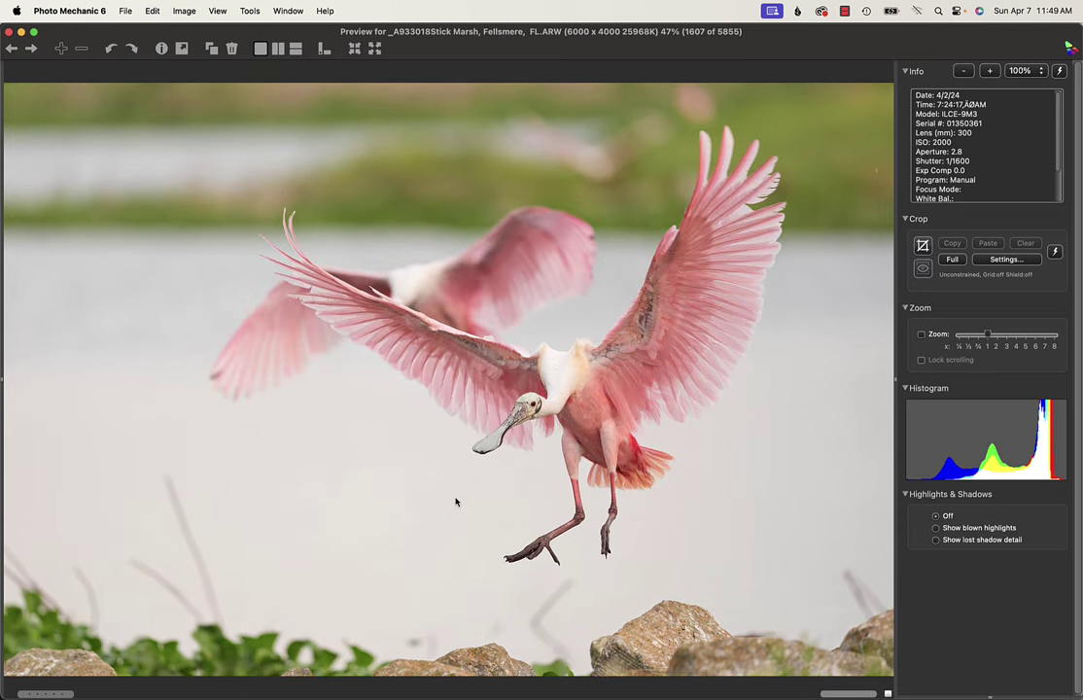
pyautogui.press('Right')
pyautogui.press('Right')
pyautogui.press('Right')
pyautogui.press('Right')
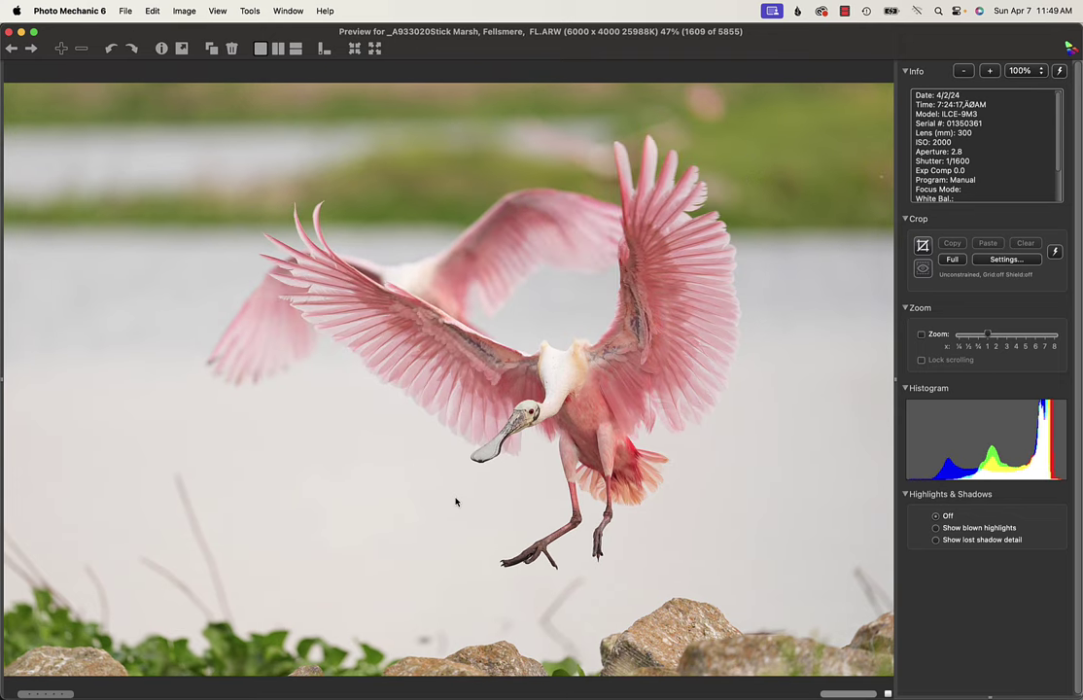
# Step: Check the frames around _A933020, including _A933022 from the next burst, and tag _A933020
pyautogui.press('Left')
pyautogui.press('Right')
pyautogui.press('Right')
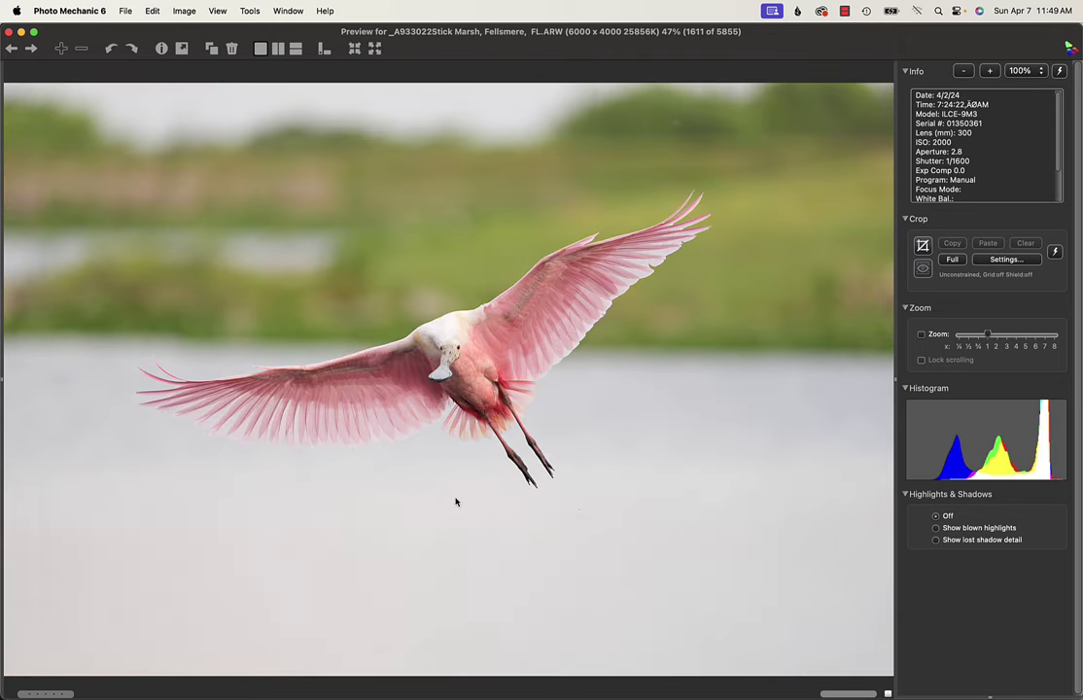
pyautogui.press('Left')
pyautogui.press('Left')
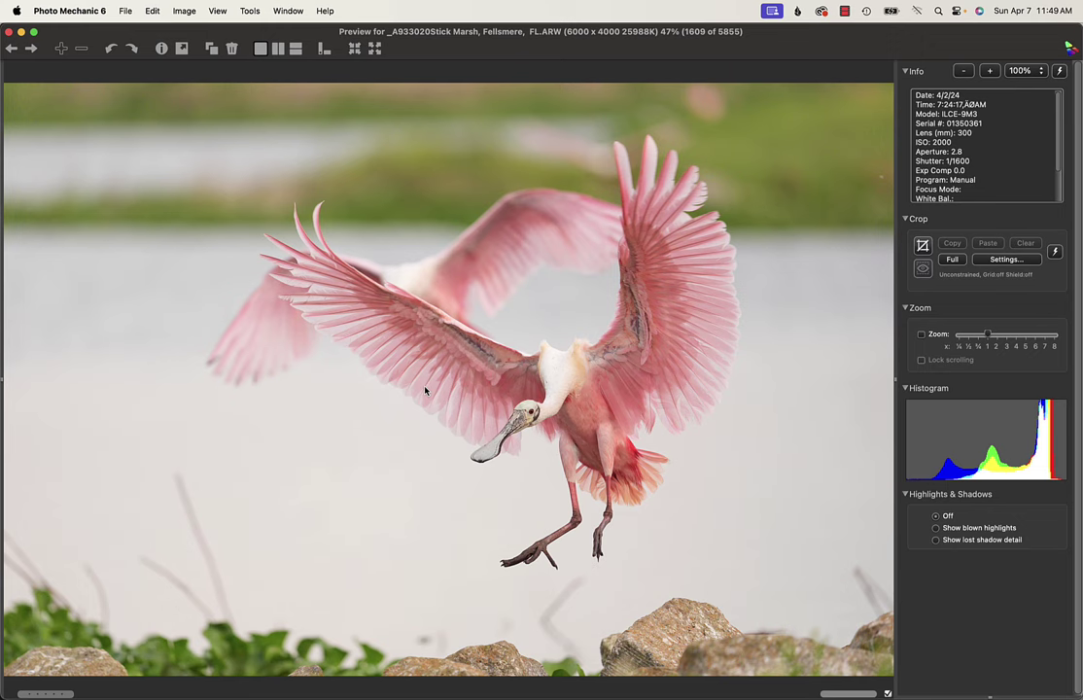
# Step: Review the single spoonbill's wing positions over the water from _A933022 through _A933036
pyautogui.press('Right')
pyautogui.press('Right')
pyautogui.press('Right')
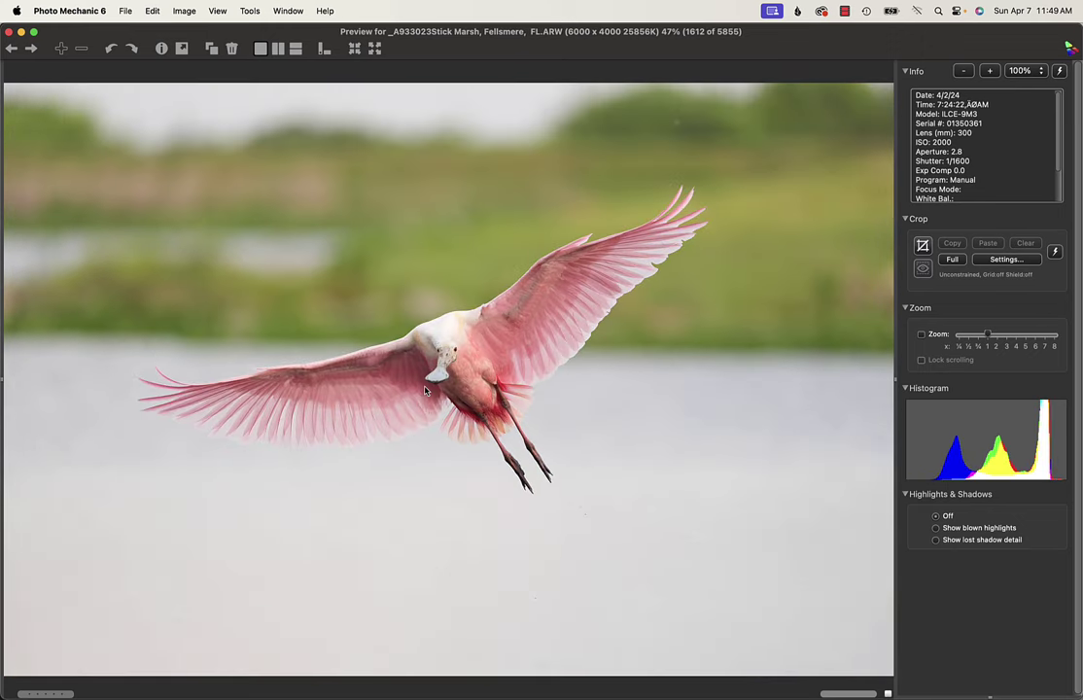
pyautogui.press('Right')
pyautogui.press('Right')
pyautogui.press('Right')
pyautogui.press('Right')
pyautogui.press('Right')
pyautogui.press('Right')
pyautogui.press('Right')
pyautogui.press('Right')
pyautogui.press('Right')
pyautogui.press('Right')
pyautogui.press('Right')
pyautogui.press('Right')
pyautogui.press('Right')
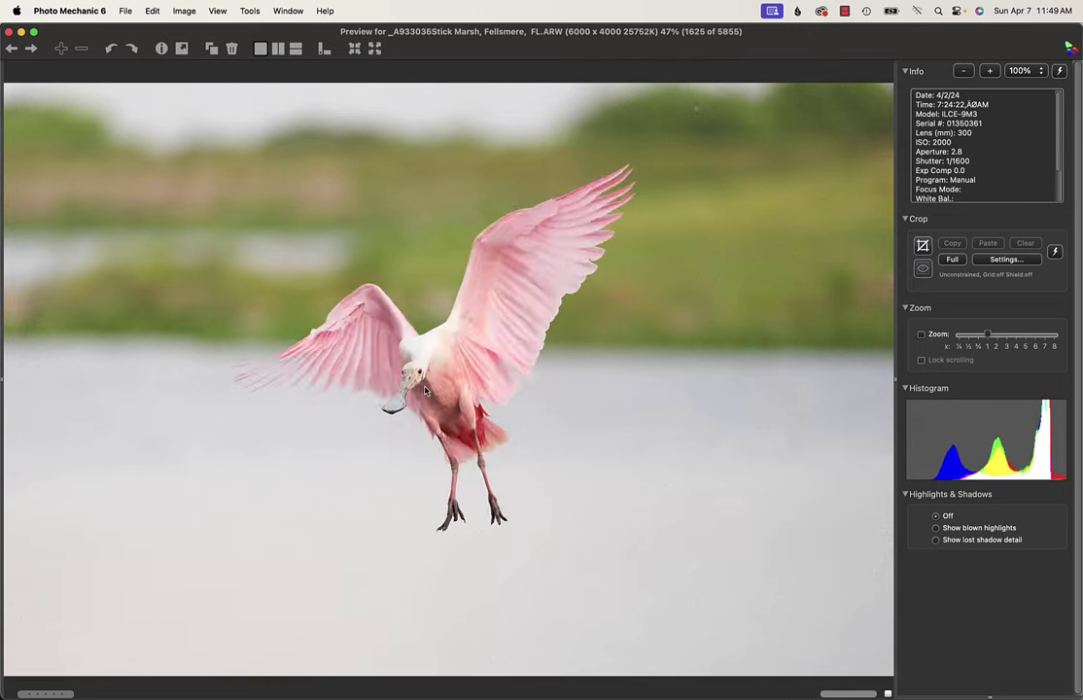
# Step: Skim ahead from _A933036 to the front-facing spoonbill with spread wings in _A933052
pyautogui.press('Right')
pyautogui.press('Right')
pyautogui.press('Right')
pyautogui.press('Right')
pyautogui.press('Right')
pyautogui.press('Right')
pyautogui.press('Right')
pyautogui.press('Right')
pyautogui.press('Right')
pyautogui.press('Right')
pyautogui.press('Right')
pyautogui.press('Right')
pyautogui.press('Right')
pyautogui.press('Right')
pyautogui.press('Right')
pyautogui.press('Right')
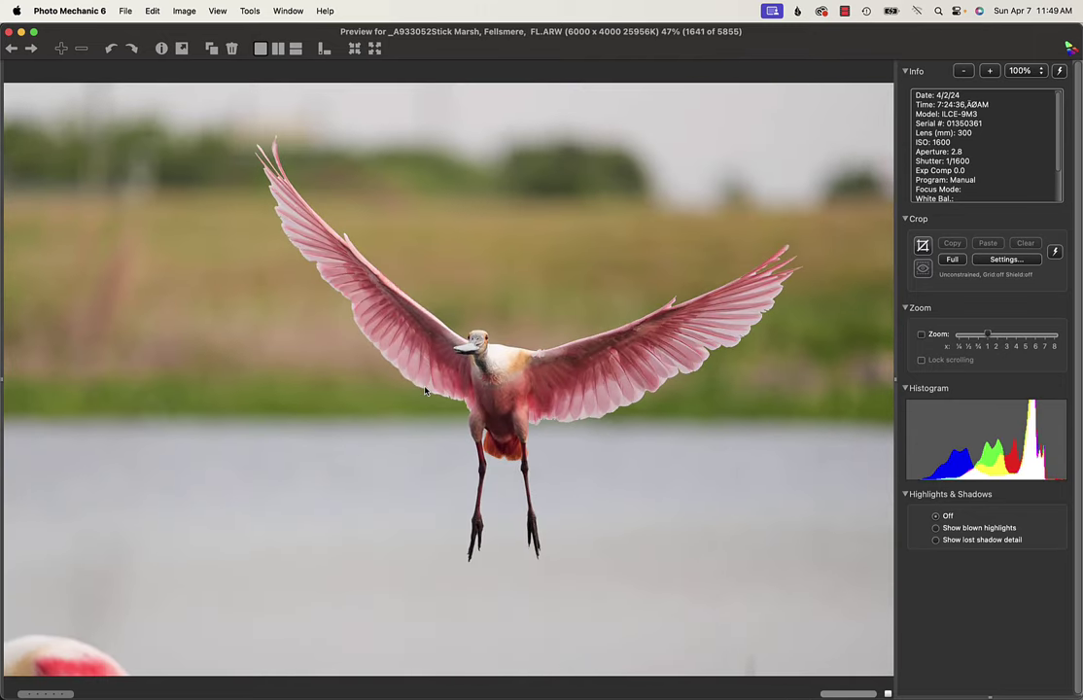
# Step: Go back to _A933045 and compare the landing spoonbill's wing positions through _A933049
pyautogui.press('Left')
pyautogui.press('Left')
pyautogui.press('Left')
pyautogui.press('Left')
pyautogui.press('Left')
pyautogui.press('Left')
pyautogui.press('Left')
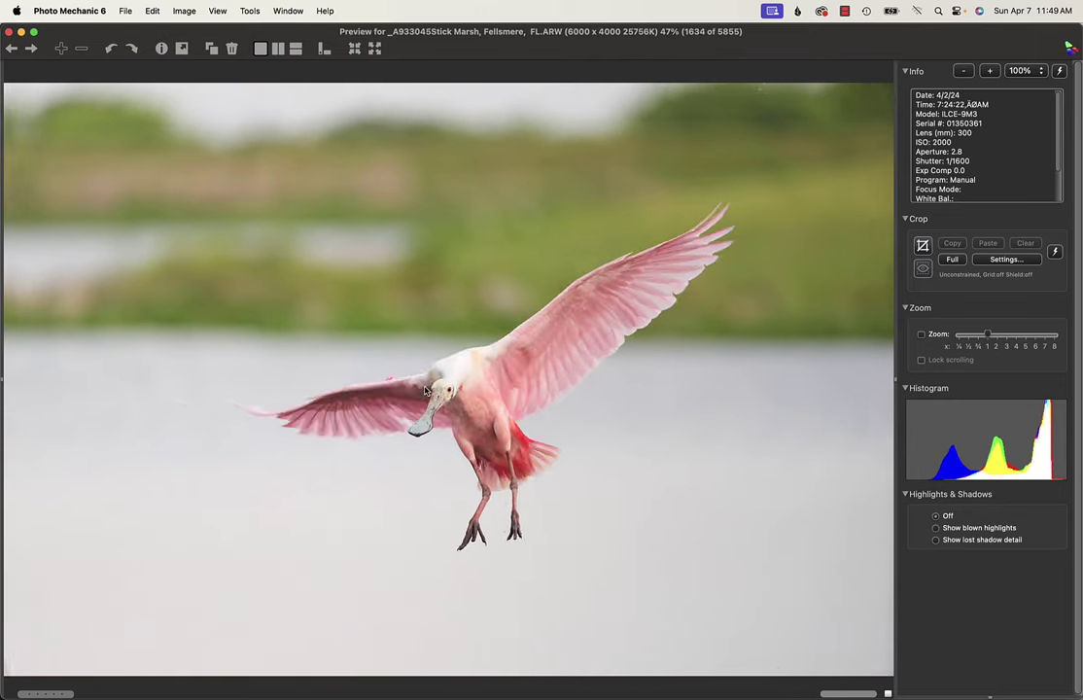
pyautogui.press('Right')
pyautogui.press('Right')
pyautogui.press('Right')
pyautogui.press('Right')
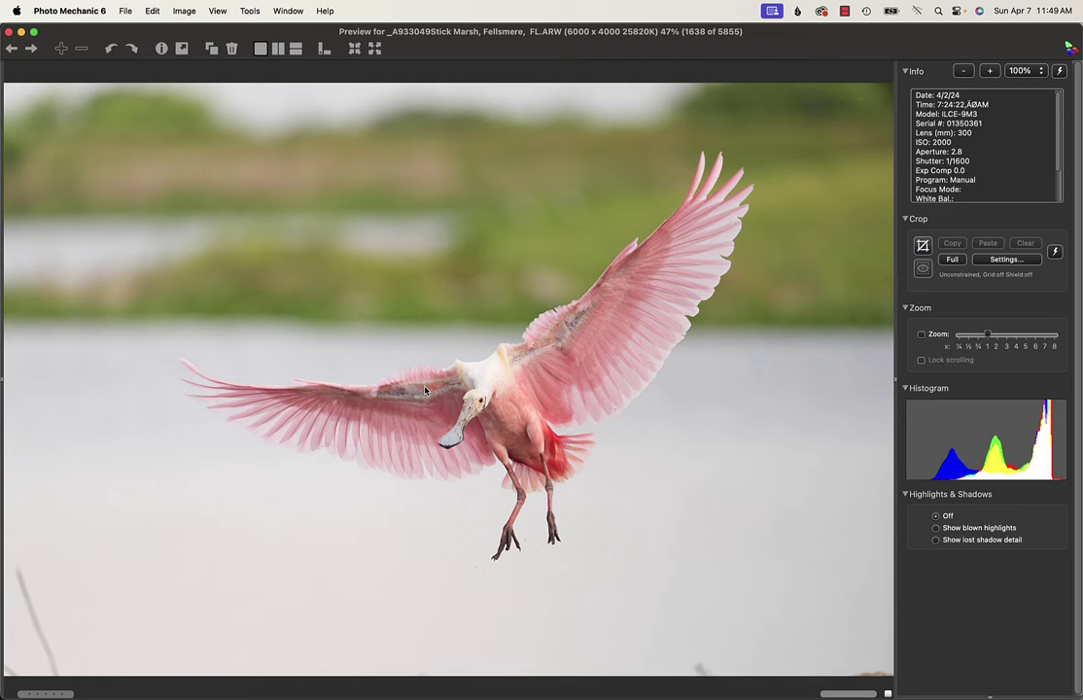
# Step: Check the front-facing frames _A933050 through _A933053 against the previous burst, and tag _A933049
pyautogui.press('Right')
pyautogui.press('Right')
pyautogui.press('Right')
pyautogui.press('Right')
pyautogui.press('Right')
pyautogui.press('Right')
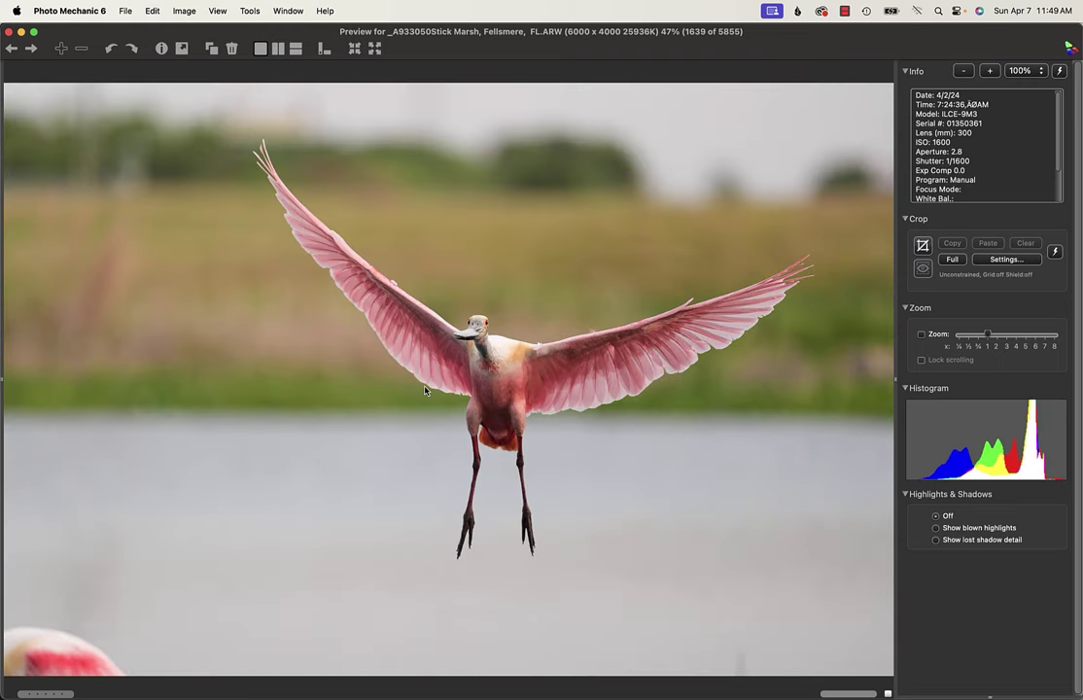
pyautogui.press('Left')
pyautogui.press('Left')
pyautogui.press('Left')
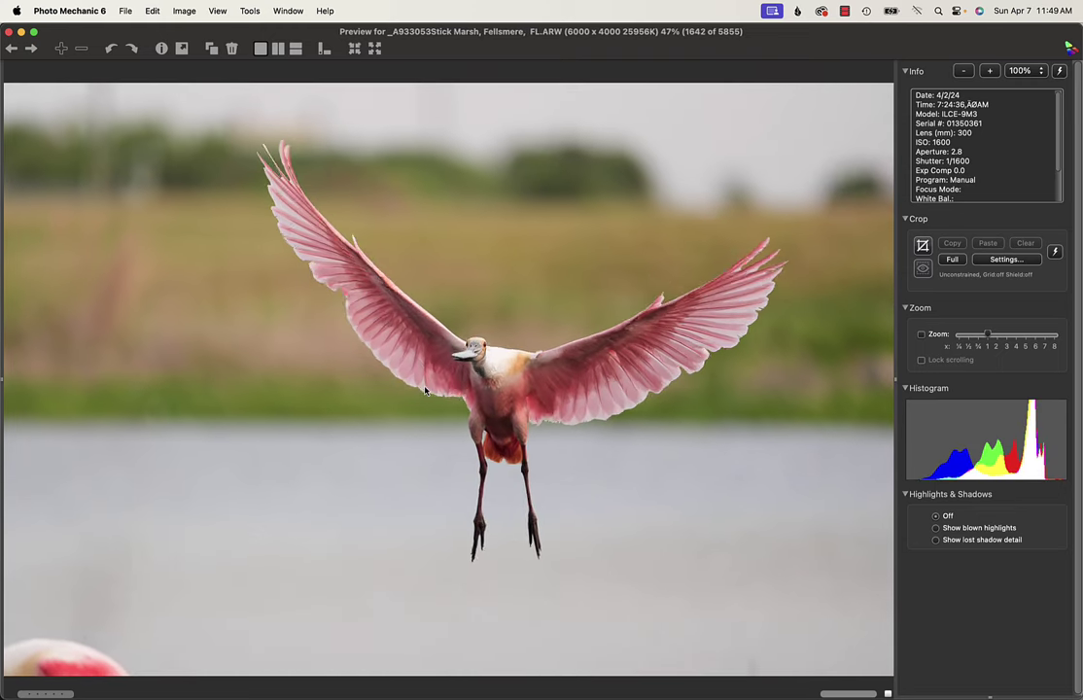
pyautogui.press('Right')
pyautogui.press('Right')
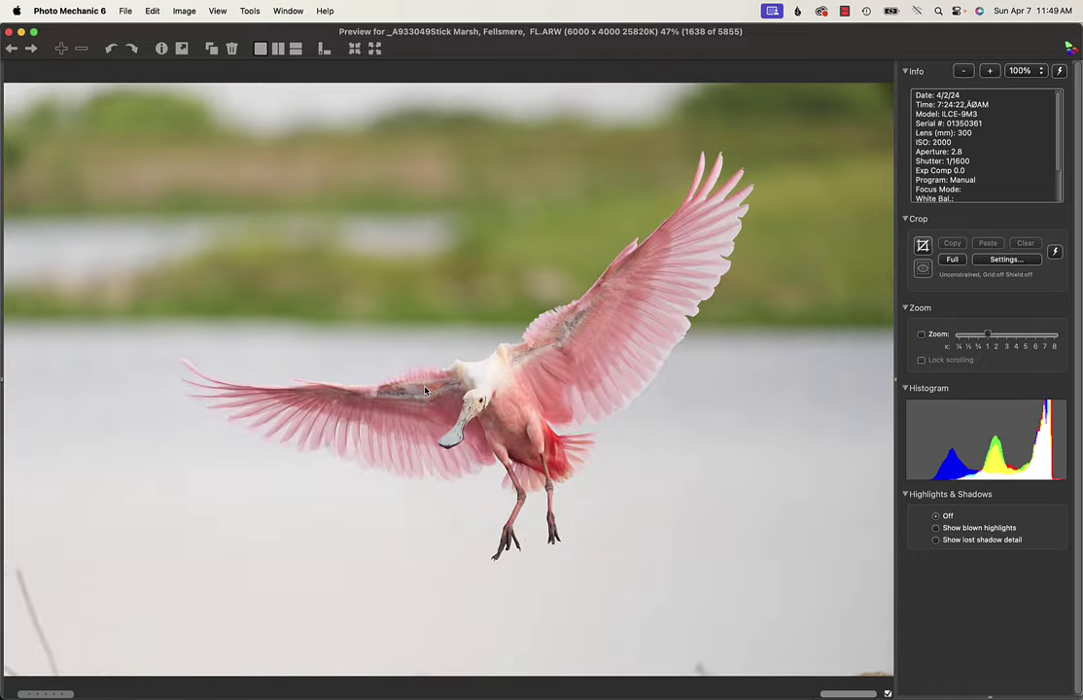
# Step: Compare the front-facing spoonbill's head angle and spread wings in _A933053 through _A933056
pyautogui.press('Left')
pyautogui.press('Left')
pyautogui.press('Right')
pyautogui.press('Right')
pyautogui.press('Right')
pyautogui.press('Right')
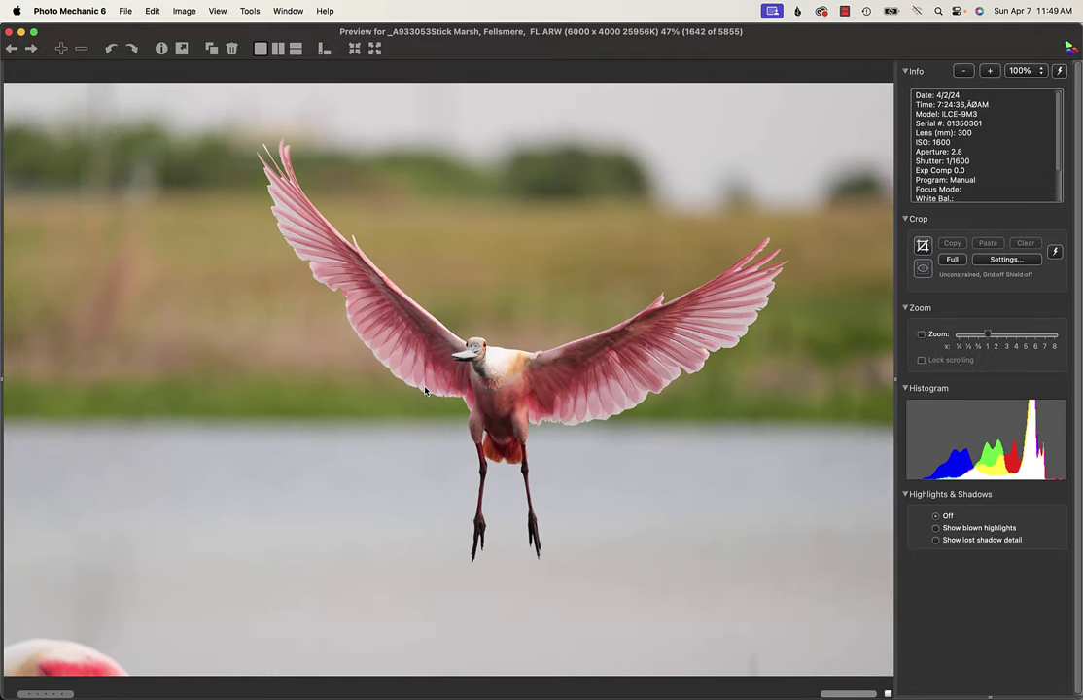
pyautogui.press('Left')
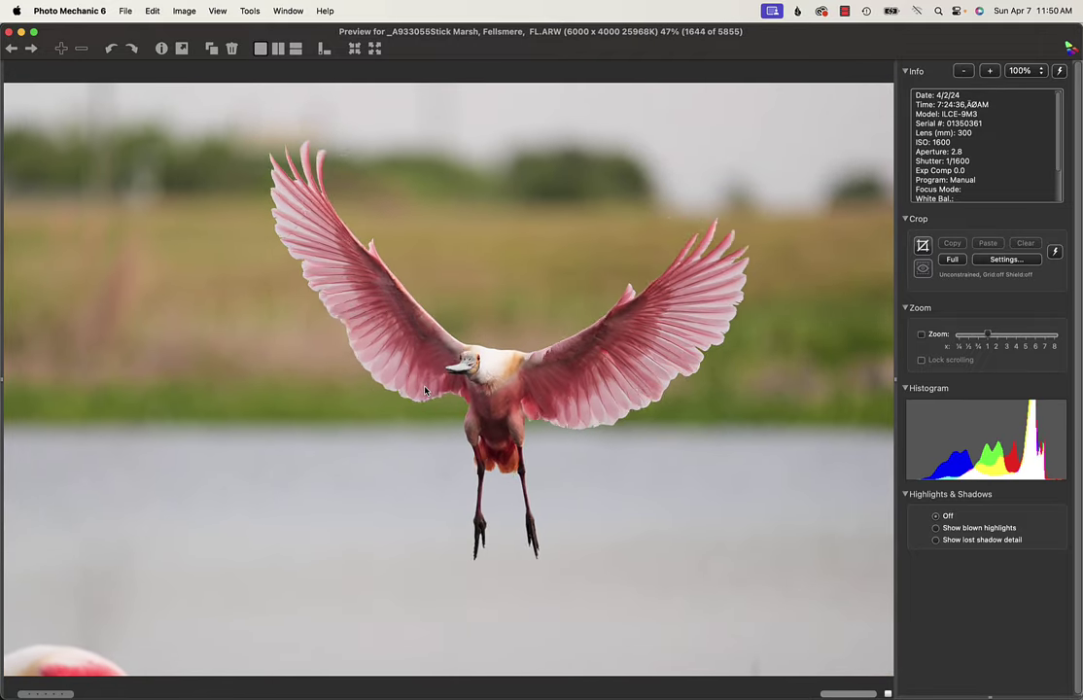
pyautogui.press('Left')
pyautogui.press('Right')
pyautogui.press('Right')
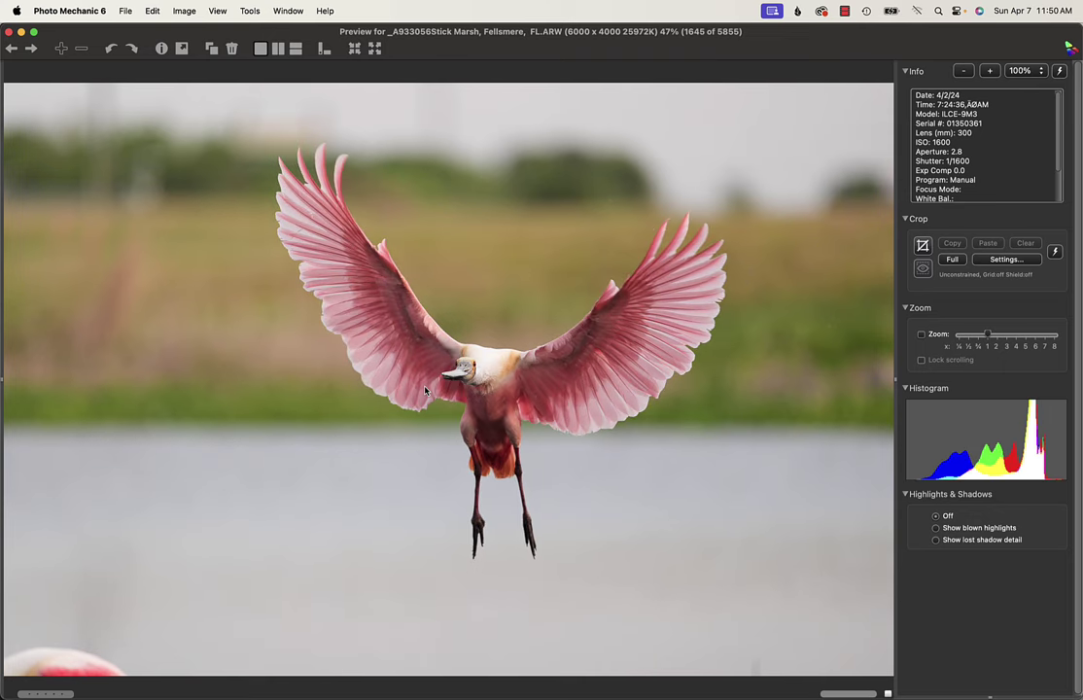
# Step: Compare the raised-wing poses of the front-facing spoonbill in _A933056 through _A933060
pyautogui.press('Right')
pyautogui.press('Right')
pyautogui.press('Right')
pyautogui.press('Right')
pyautogui.press('Right')
pyautogui.press('Right')
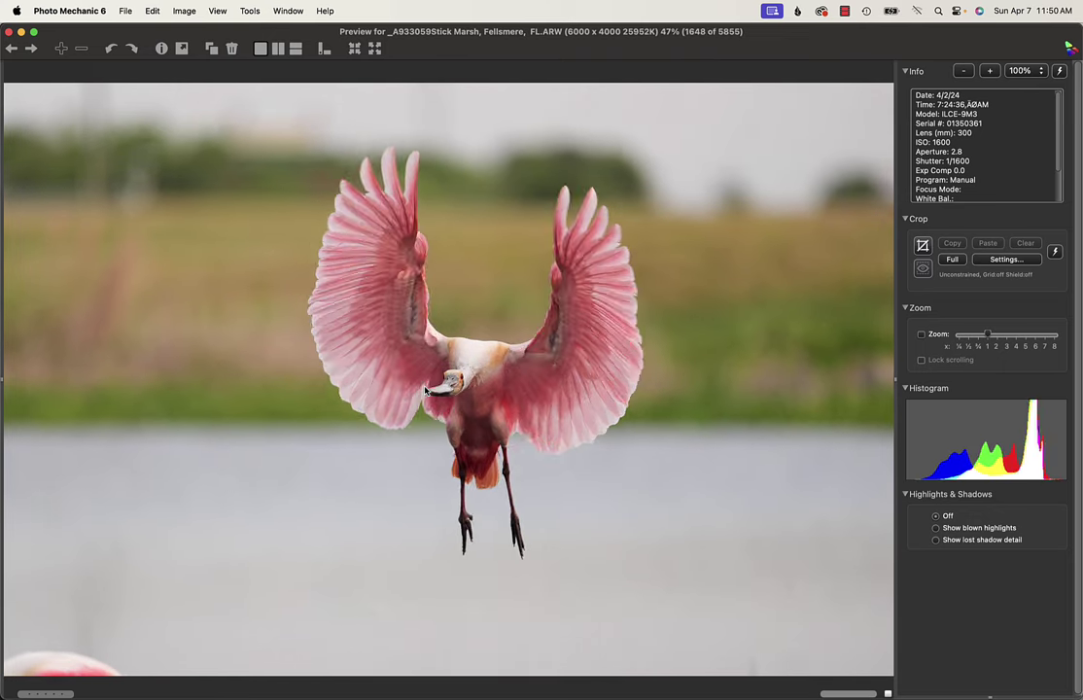
pyautogui.press('Left')
pyautogui.press('Left')
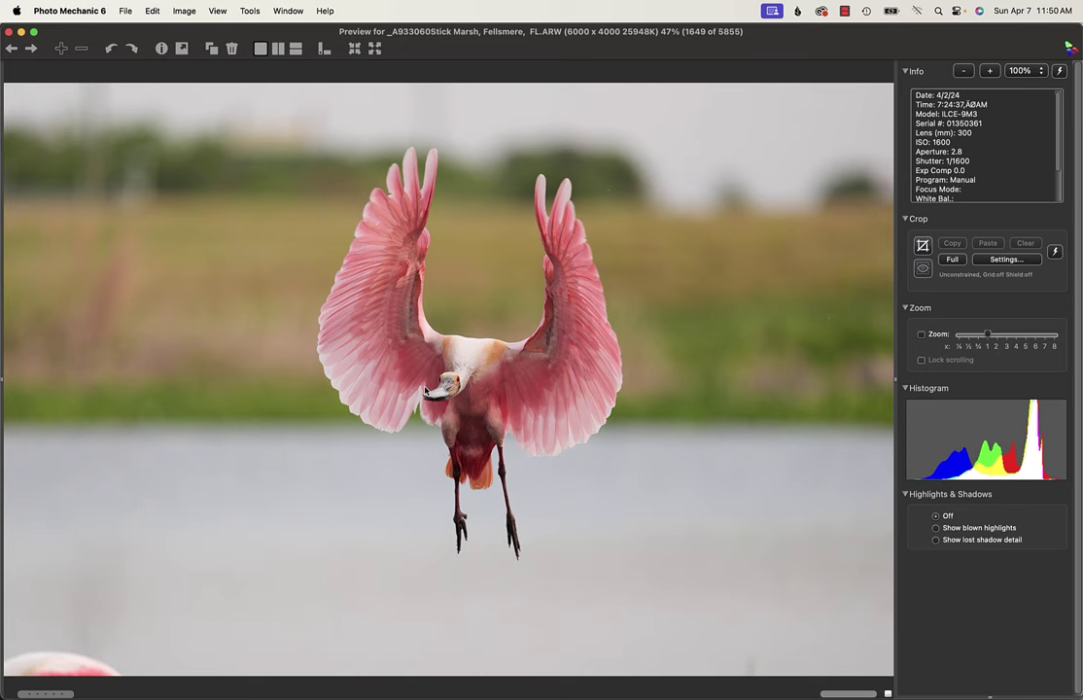
# Step: Review the rest of the front-facing spoonbill's wingbeat from _A933060 through _A933071
pyautogui.press('Right')
pyautogui.press('Right')
pyautogui.press('Right')
pyautogui.press('Right')
pyautogui.press('Right')
pyautogui.press('Right')
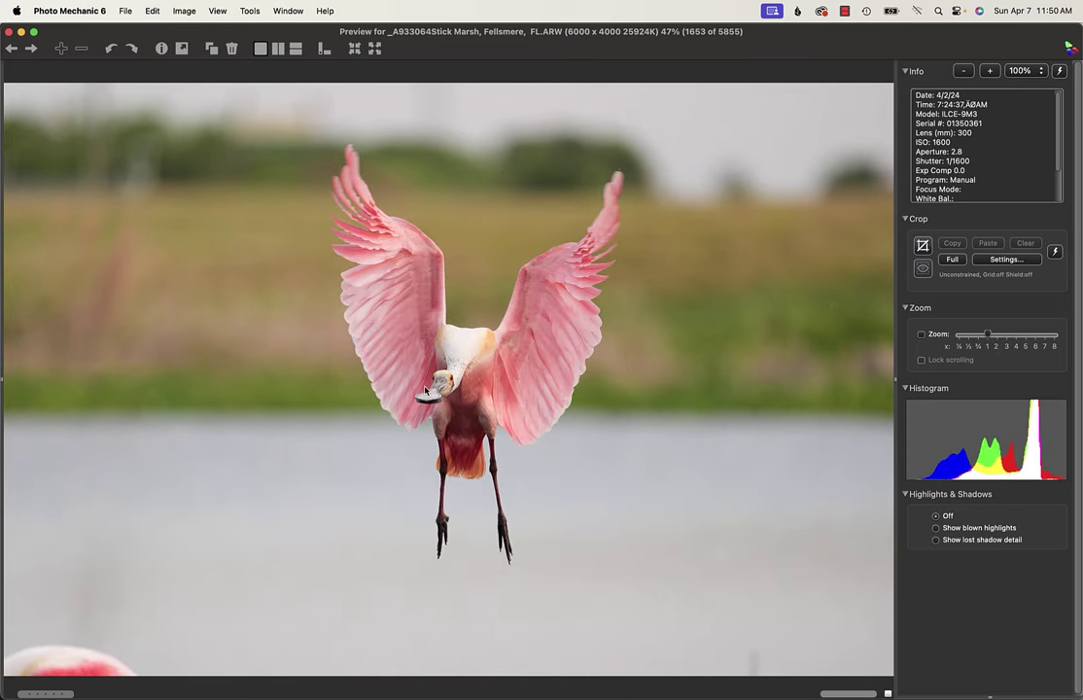
pyautogui.press('Right')
pyautogui.press('Right')
pyautogui.press('Right')
pyautogui.press('Right')
pyautogui.press('Right')
pyautogui.press('Right')
pyautogui.press('Right')
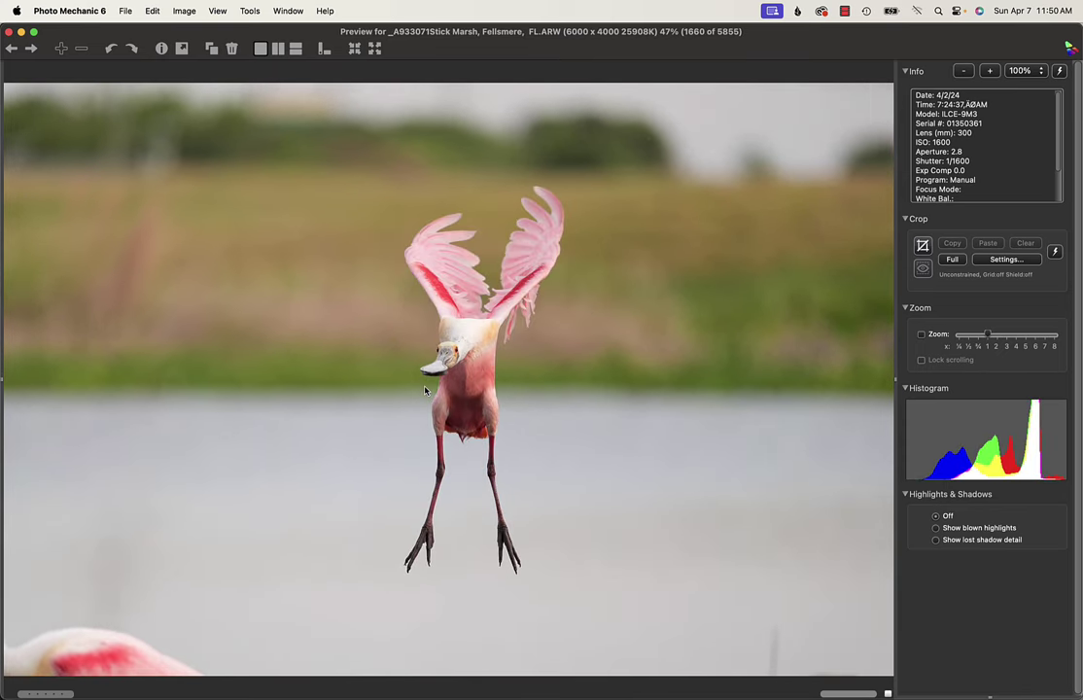
# Step: Skim from _A933071 past the spoonbill walking by the rocks in _A933078 to the foraging bird in _A933086
pyautogui.press('Right')
pyautogui.press('Right')
pyautogui.press('Right')
pyautogui.press('Right')
pyautogui.press('Right')
pyautogui.press('Right')
pyautogui.press('Right')
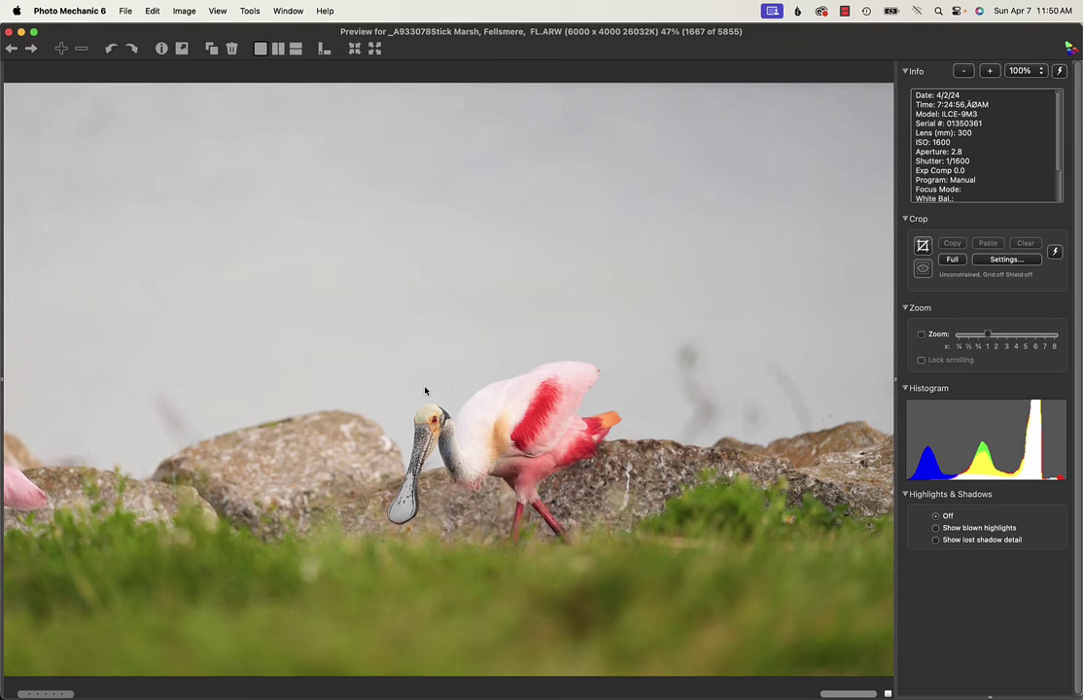
pyautogui.press('Right')
pyautogui.press('Right')
pyautogui.press('Right')
pyautogui.press('Right')
pyautogui.press('Right')
pyautogui.press('Right')
pyautogui.press('Right')
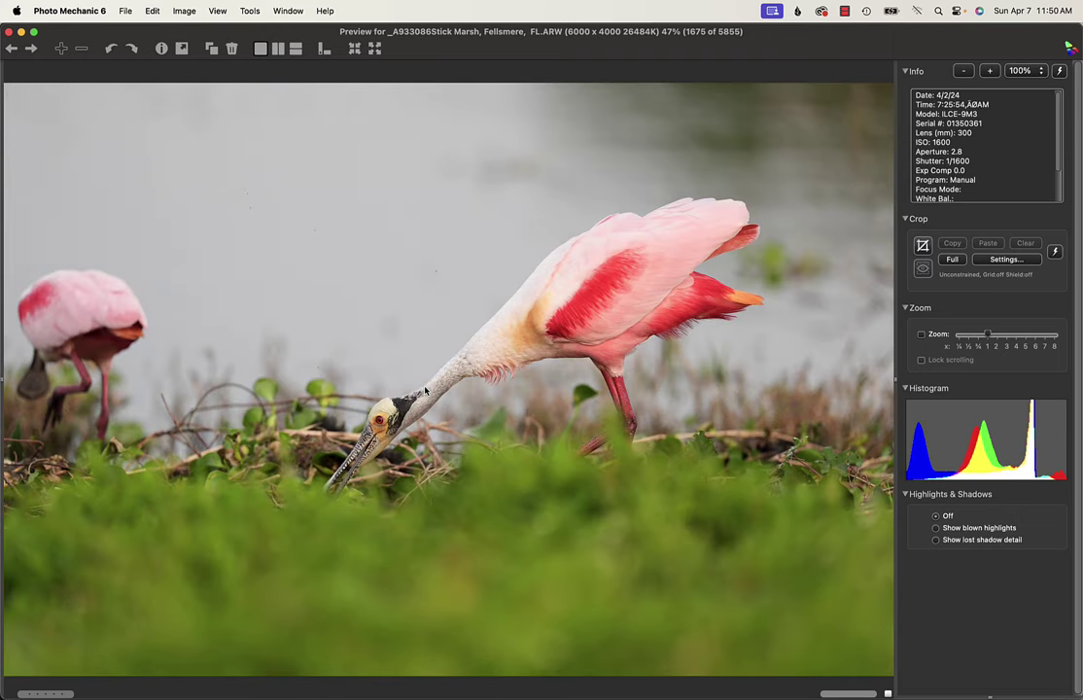
# Step: Examine the foraging spoonbill's head position and the second bird behind it from _A933086 through _A933099
pyautogui.press('Right')
pyautogui.press('Right')
pyautogui.press('Right')
pyautogui.press('Right')
pyautogui.press('Right')
pyautogui.press('Right')
pyautogui.press('Right')
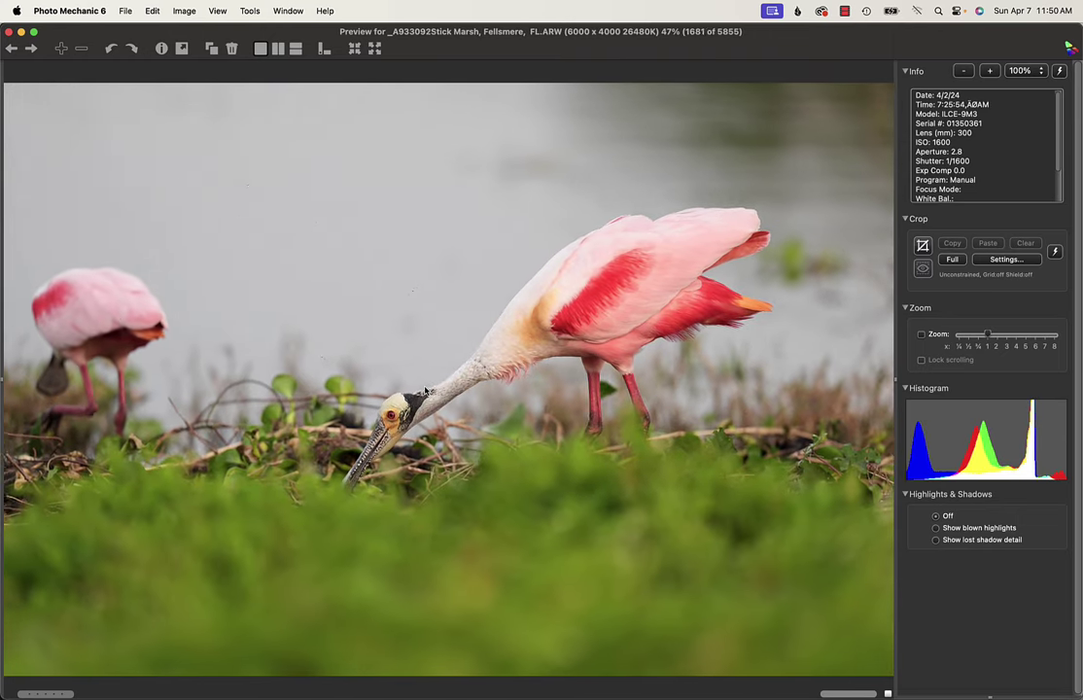
pyautogui.press('Right')
pyautogui.press('Right')
pyautogui.press('Right')
pyautogui.press('Right')
pyautogui.press('Right')
pyautogui.press('Right')
pyautogui.press('Right')
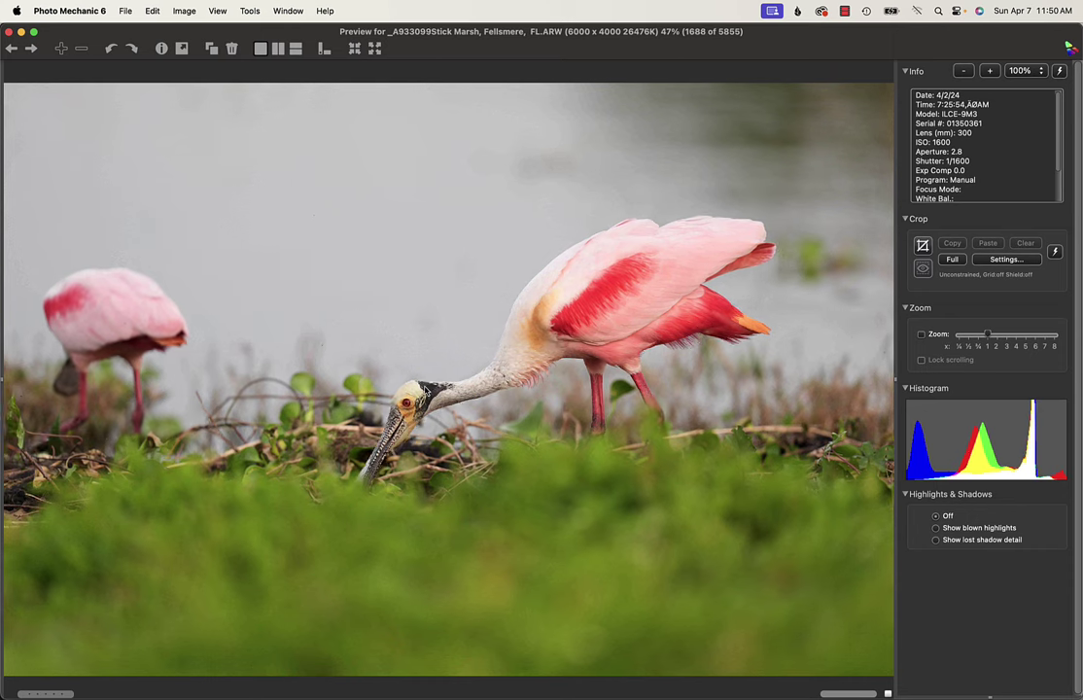
# Step: Review the spoonbill walking with a stick in its bill around _A933107, and tag _A933109
pyautogui.press('Right')
pyautogui.press('Right')
pyautogui.press('Right')
pyautogui.press('Right')
pyautogui.press('Right')
pyautogui.press('Right')
pyautogui.press('Right')
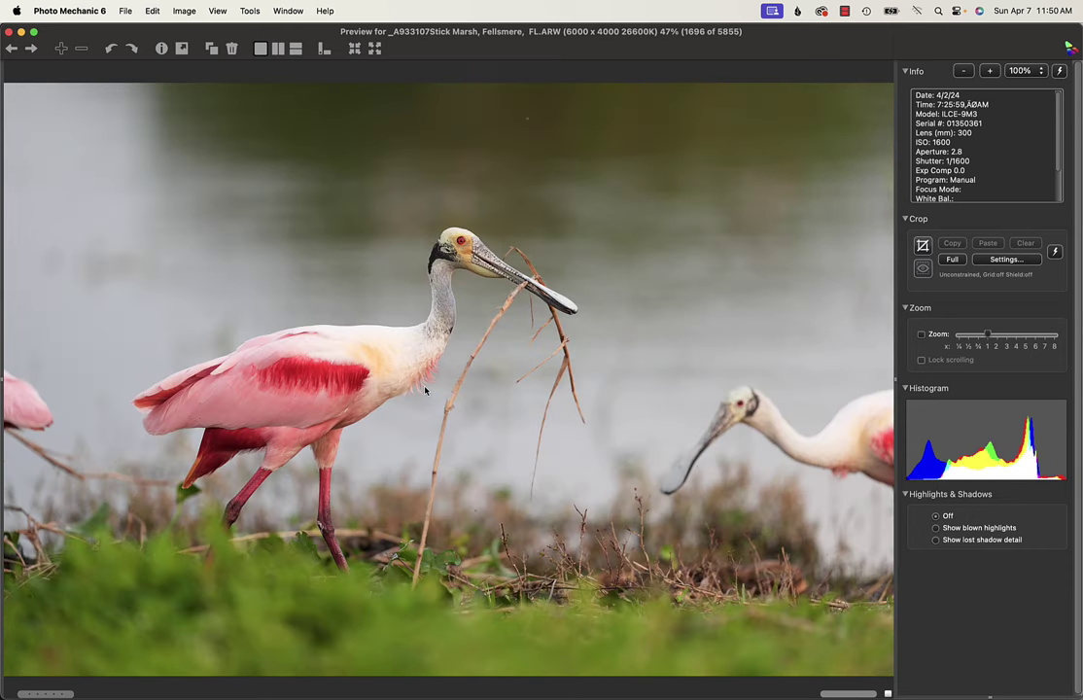
pyautogui.press('Right')
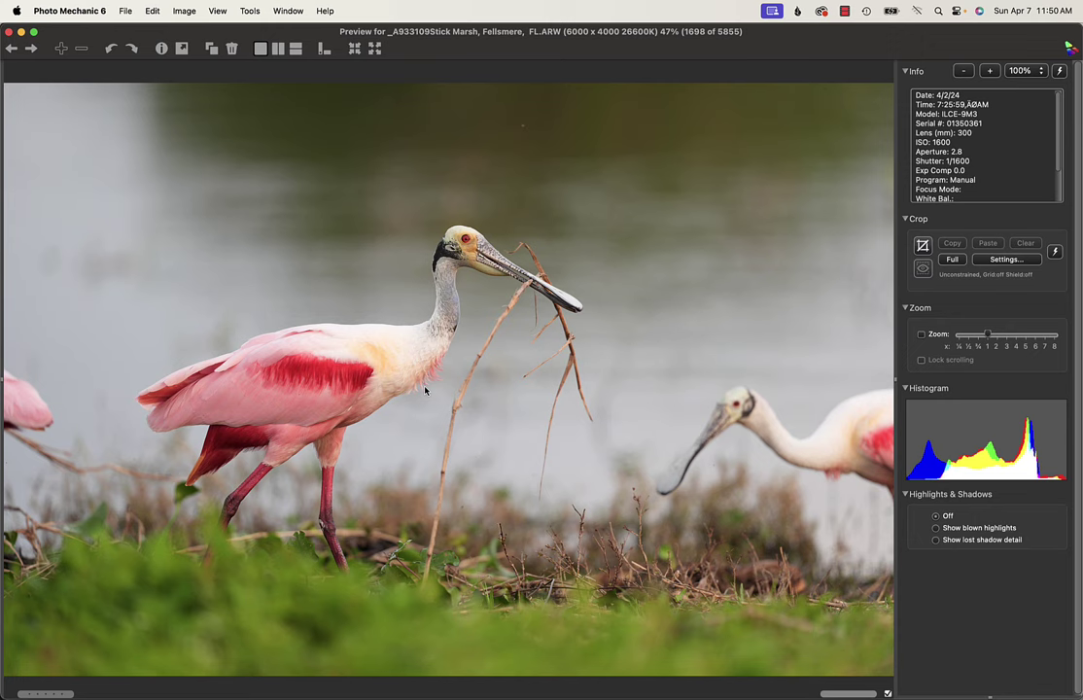
# Step: Move on to the spoonbill flying before the dark trees and compare its wing poses from _A933115 through _A933123
pyautogui.press('Right')
pyautogui.press('Right')
pyautogui.press('Right')
pyautogui.press('Right')
pyautogui.press('Right')
pyautogui.press('Right')
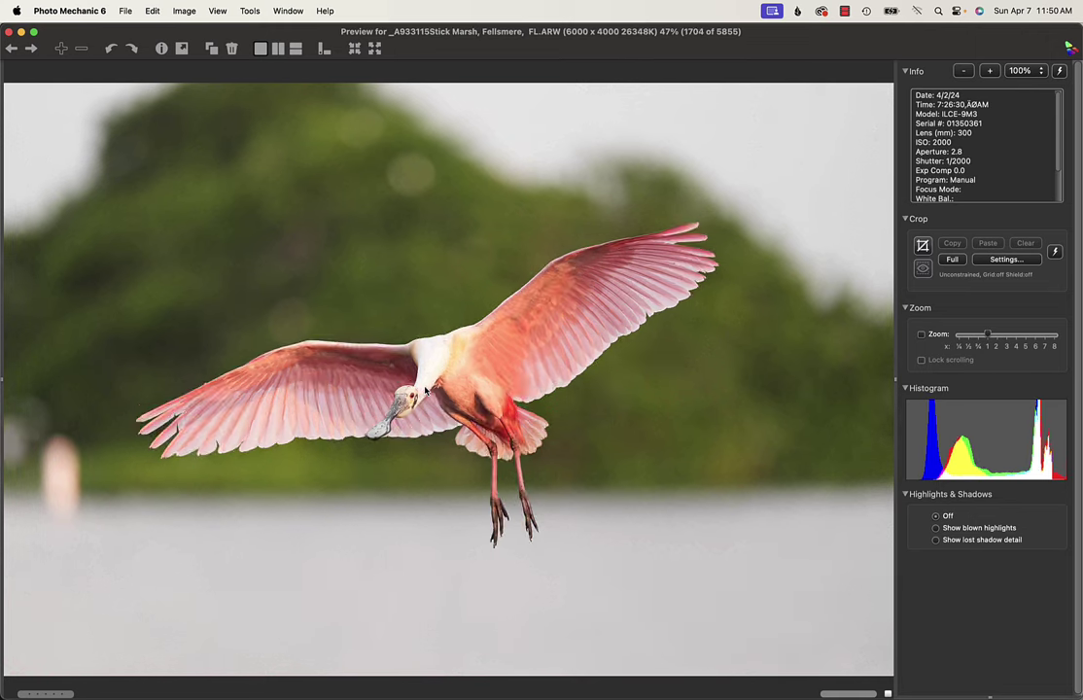
pyautogui.press('Right')
pyautogui.press('Right')
pyautogui.press('Right')
pyautogui.press('Right')
pyautogui.press('Right')
pyautogui.press('Right')
pyautogui.press('Right')
pyautogui.press('Right')
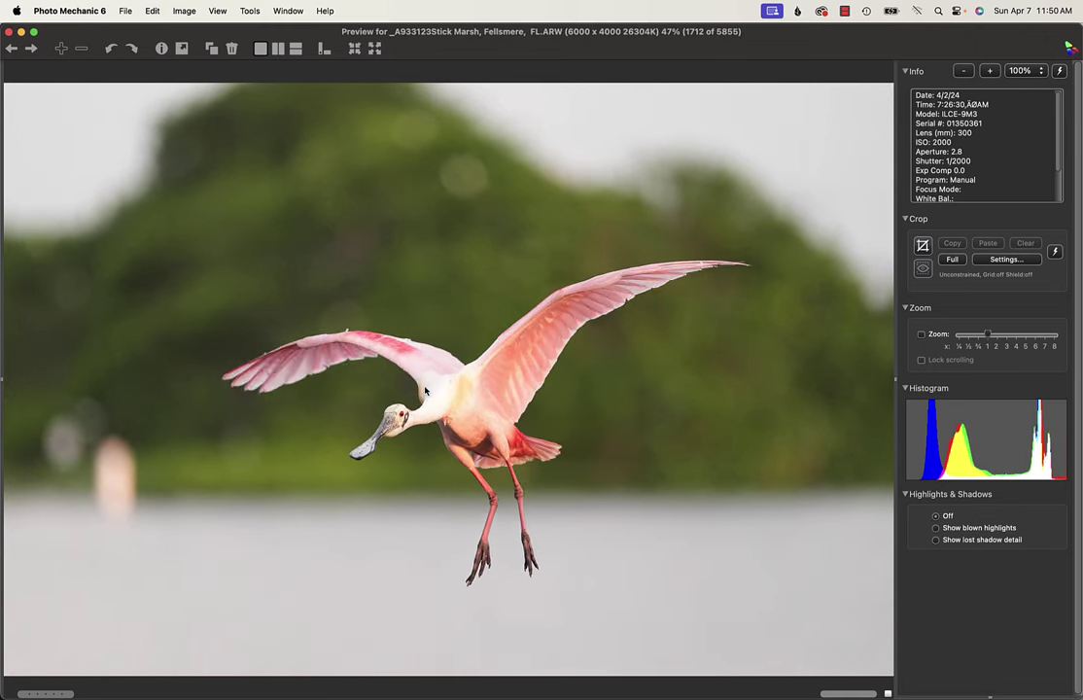
# Step: Review the flying spoonbill's wing spread and the blurred background bird from _A933123 through _A933137
pyautogui.press('Right')
pyautogui.press('Right')
pyautogui.press('Right')
pyautogui.press('Right')
pyautogui.press('Right')
pyautogui.press('Right')
pyautogui.press('Right')
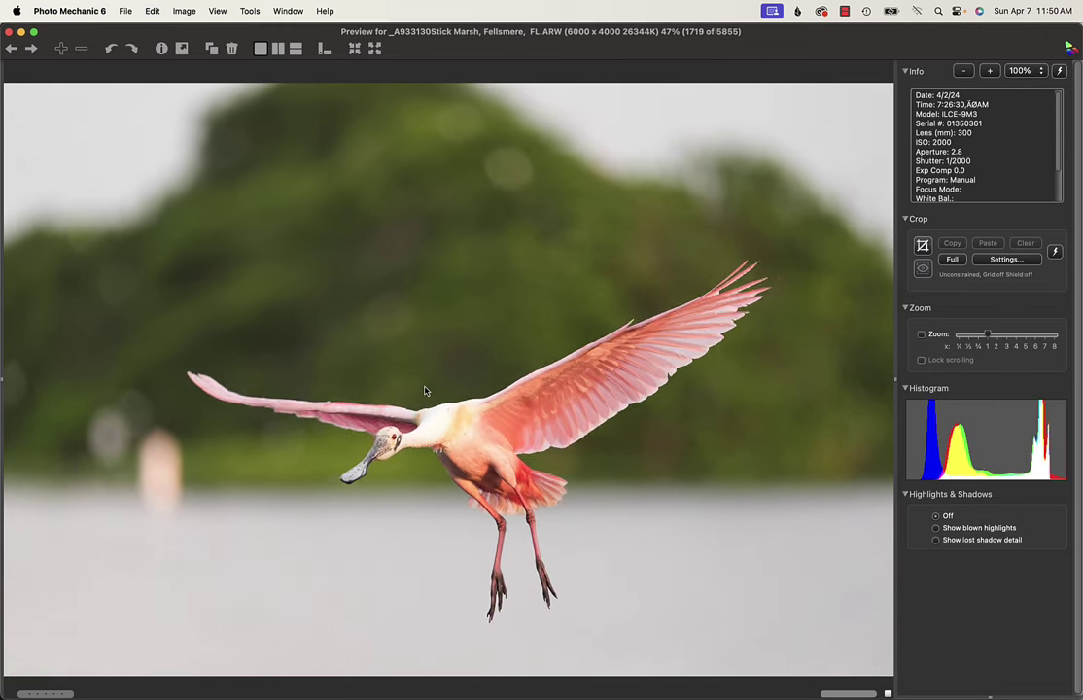
pyautogui.press('Right')
pyautogui.press('Right')
pyautogui.press('Right')
pyautogui.press('Right')
pyautogui.press('Right')
pyautogui.press('Right')
pyautogui.press('Right')
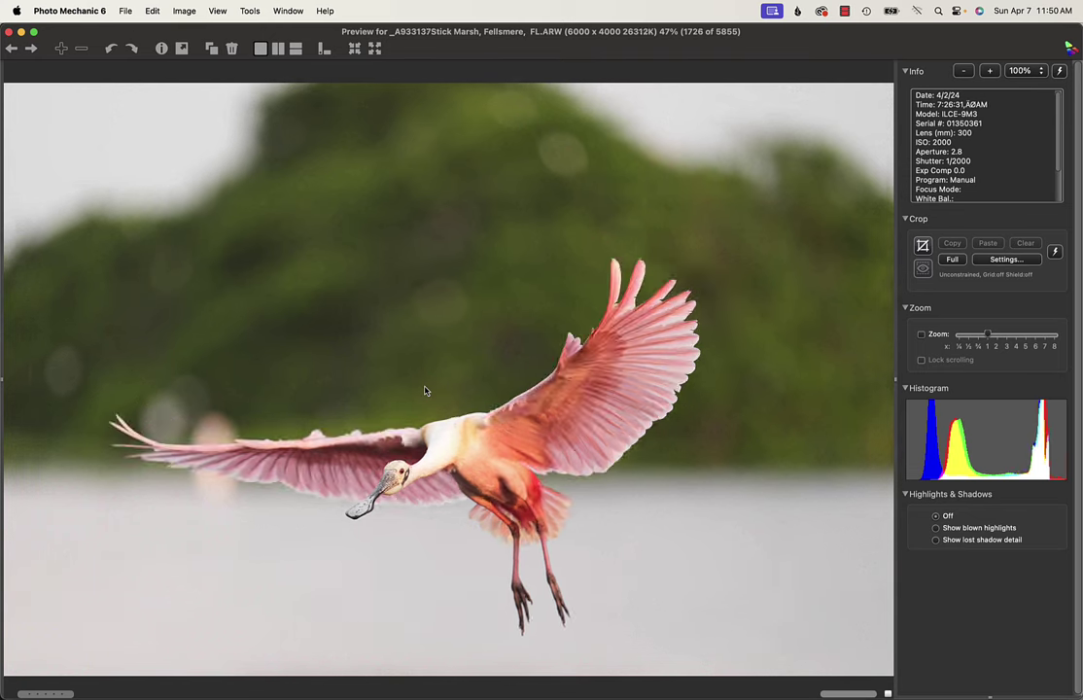
# Step: Skim from _A933137 to the spoonbill flying with a stick in _A933147
pyautogui.press('Right')
pyautogui.press('Right')
pyautogui.press('Right')
pyautogui.press('Right')
pyautogui.press('Right')
pyautogui.press('Right')
pyautogui.press('Right')
pyautogui.press('Right')
pyautogui.press('Right')
pyautogui.press('Right')
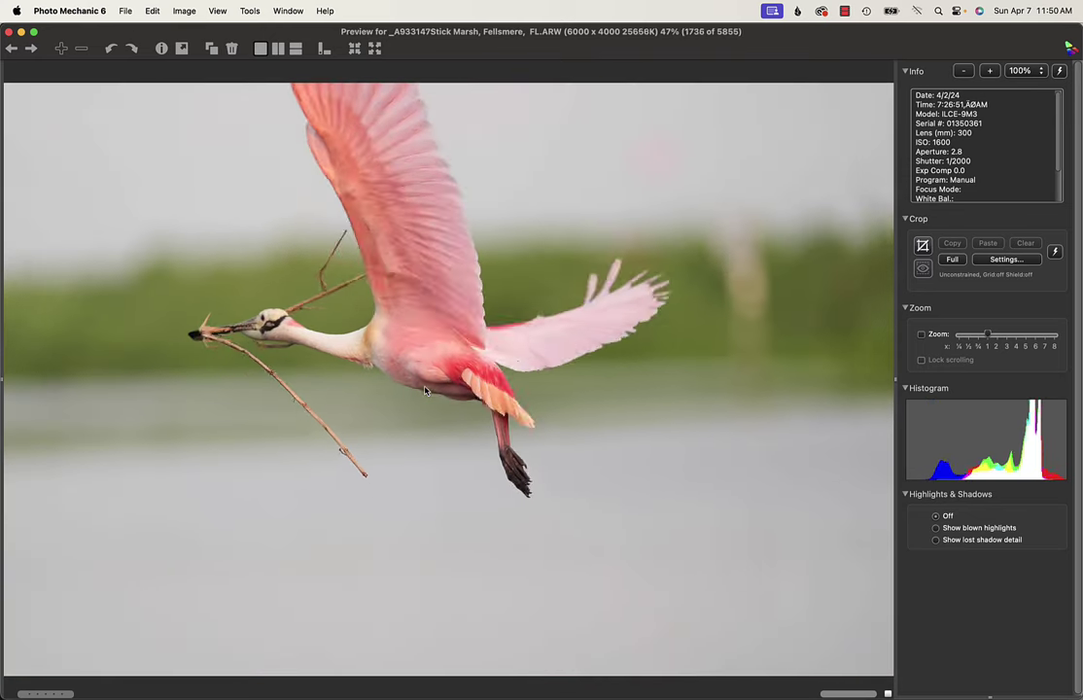
# Step: Skim through the stick-carrying flight frames after _A933147 to the standing spoonbill in _A933165
pyautogui.press('Right')
pyautogui.press('Right')
pyautogui.press('Right')
pyautogui.press('Right')
pyautogui.press('Right')
pyautogui.press('Right')
pyautogui.press('Right')
pyautogui.press('Right')
pyautogui.press('Right')
pyautogui.press('Right')
pyautogui.press('Right')
pyautogui.press('Right')
pyautogui.press('Right')
pyautogui.press('Right')
pyautogui.press('Right')
pyautogui.press('Right')
pyautogui.press('Right')
pyautogui.press('Right')
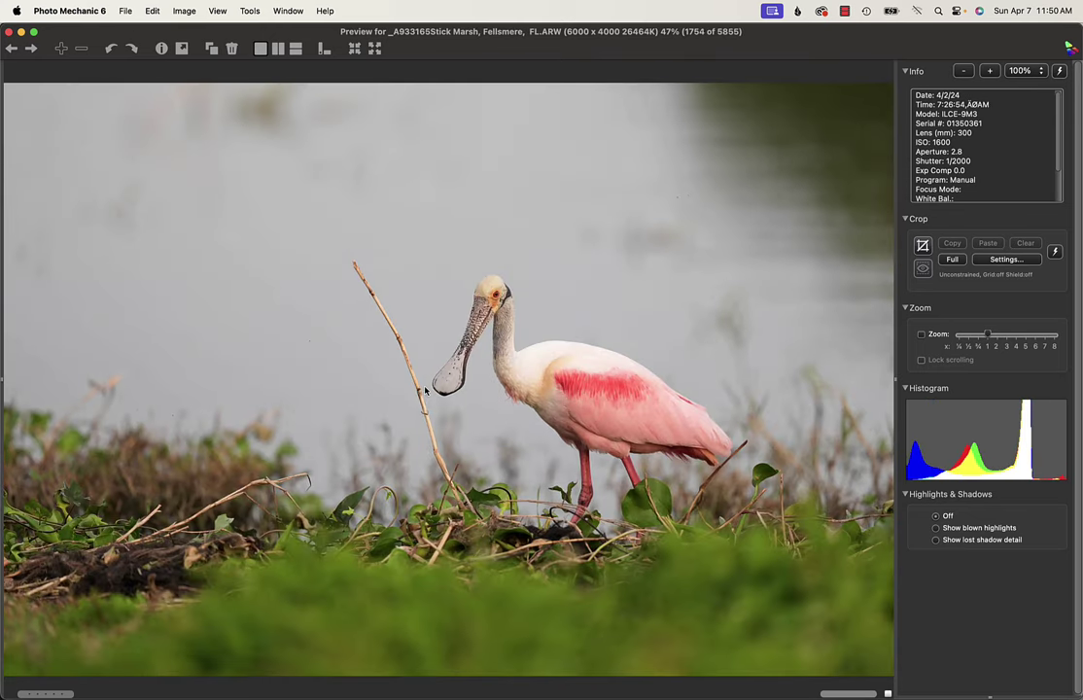
# Step: Skim the burst of the spoonbill standing beside the upright stick from _A933165 through _A933181
pyautogui.press('Right')
pyautogui.press('Right')
pyautogui.press('Right')
pyautogui.press('Right')
pyautogui.press('Right')
pyautogui.press('Right')
pyautogui.press('Right')
pyautogui.press('Right')
pyautogui.press('Right')
pyautogui.press('Right')
pyautogui.press('Right')
pyautogui.press('Right')
pyautogui.press('Right')
pyautogui.press('Right')
pyautogui.press('Right')
pyautogui.press('Right')
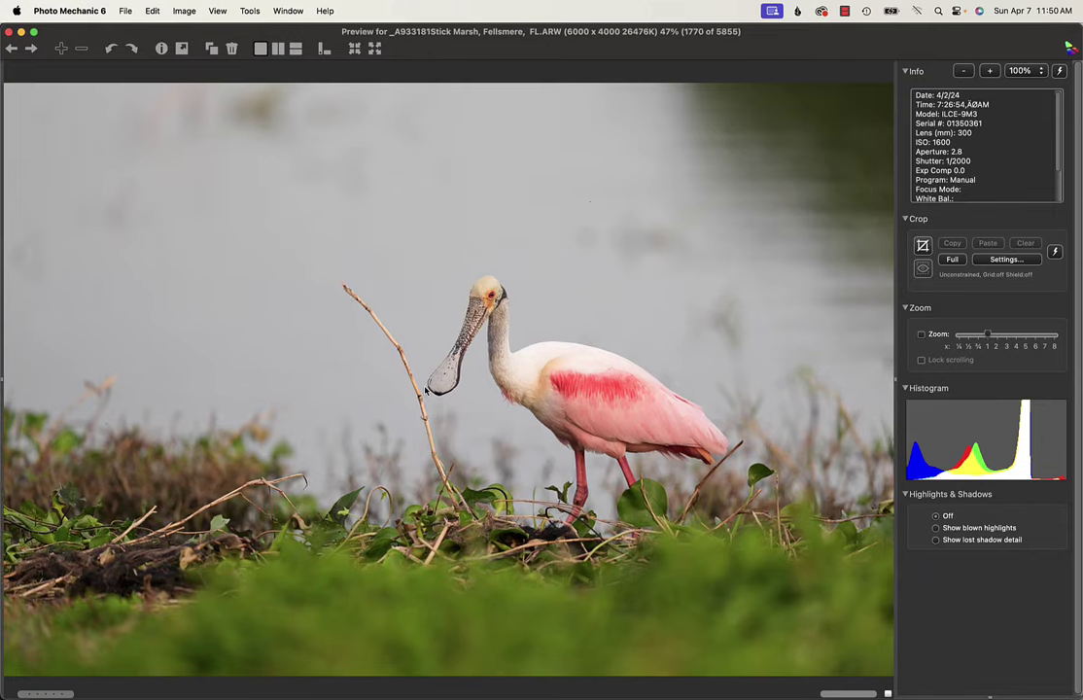
# Step: Move on past the standing bird to the spoonbill descending over the water with raised wings in _A933187
pyautogui.press('Right')
pyautogui.press('Right')
pyautogui.press('Right')
pyautogui.press('Right')
pyautogui.press('Right')
pyautogui.press('Right')
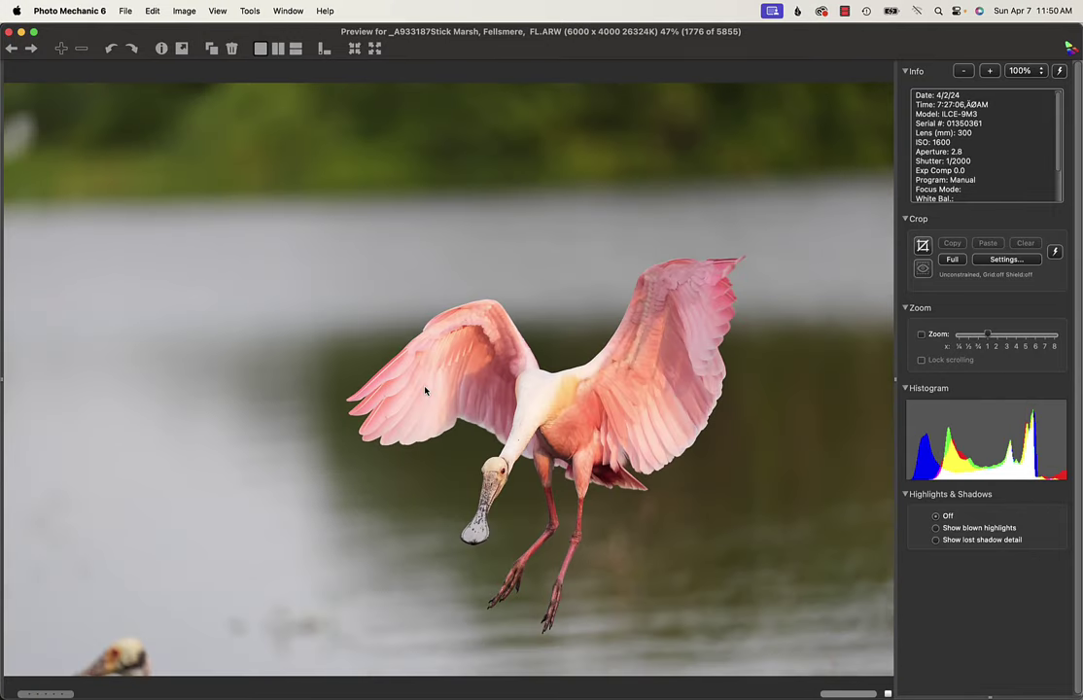
# Step: Compare the descending spoonbill's wing poses and the second bird entering the frame from _A933187 through _A933199
pyautogui.press('Right')
pyautogui.press('Right')
pyautogui.press('Right')
pyautogui.press('Right')
pyautogui.press('Right')
pyautogui.press('Right')
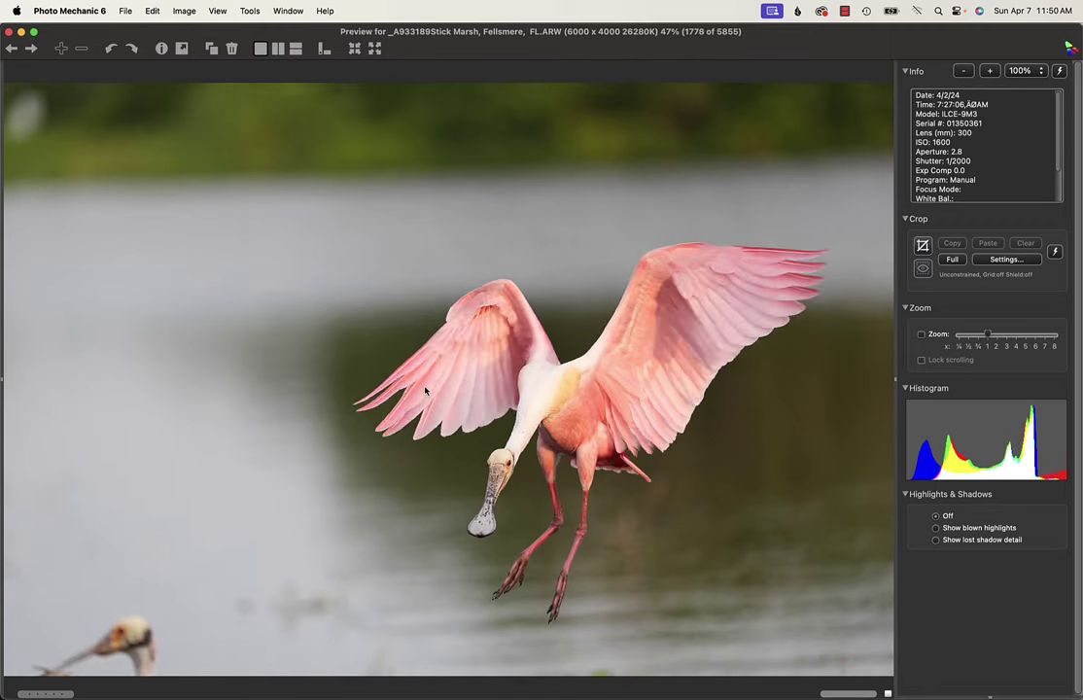
pyautogui.press('Right')
pyautogui.press('Right')
pyautogui.press('Right')
pyautogui.press('Right')
pyautogui.press('Right')
pyautogui.press('Right')
pyautogui.press('Right')
pyautogui.press('Right')
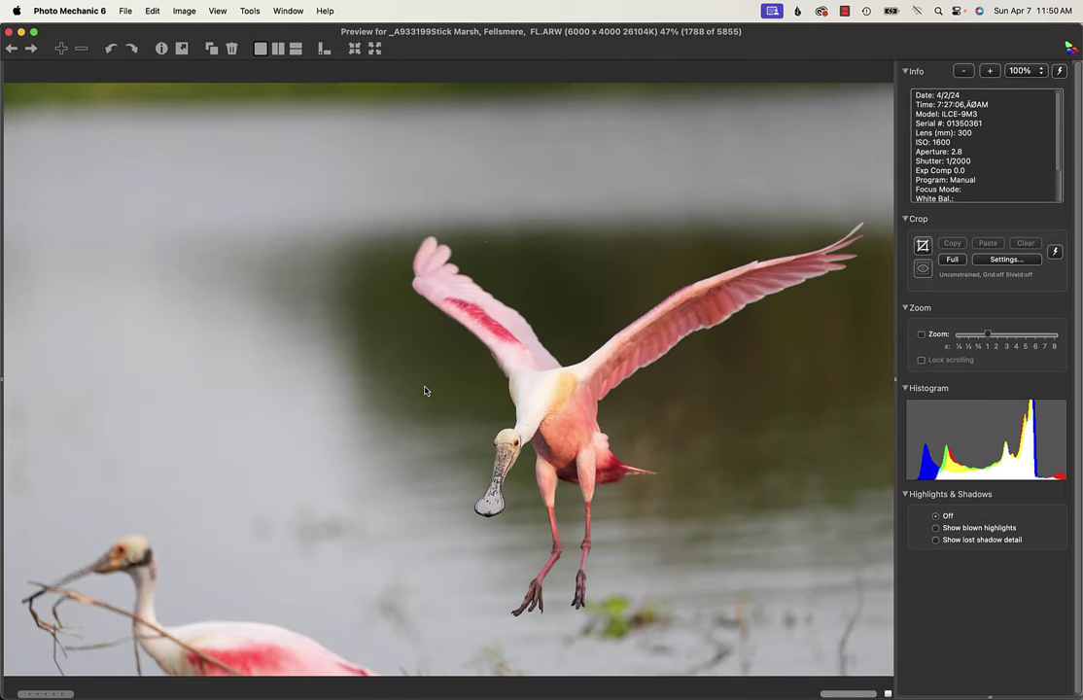
# Step: Advance from the landing burst to the spoonbill standing on the grassy bank in _A933202
pyautogui.press('Right')
pyautogui.press('Right')
pyautogui.press('Right')
pyautogui.press('Right')
pyautogui.press('Right')
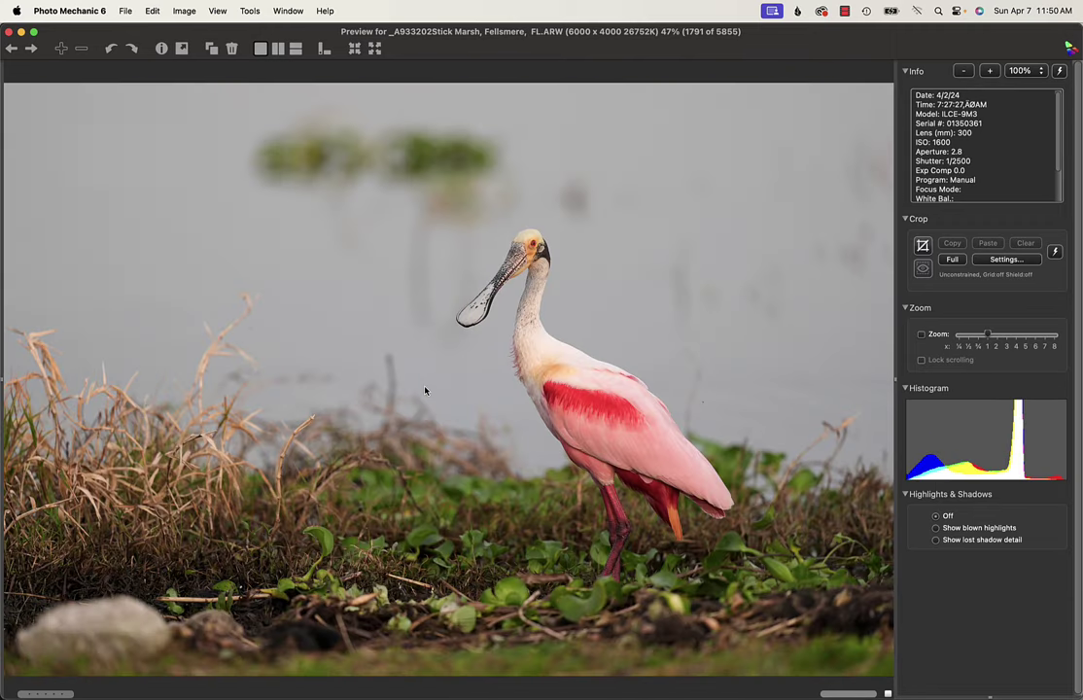
# Step: Skim the near-identical frames of the spoonbill standing on the bank from _A933202 through _A933220
pyautogui.press('Right')
pyautogui.press('Right')
pyautogui.press('Right')
pyautogui.press('Right')
pyautogui.press('Right')
pyautogui.press('Right')
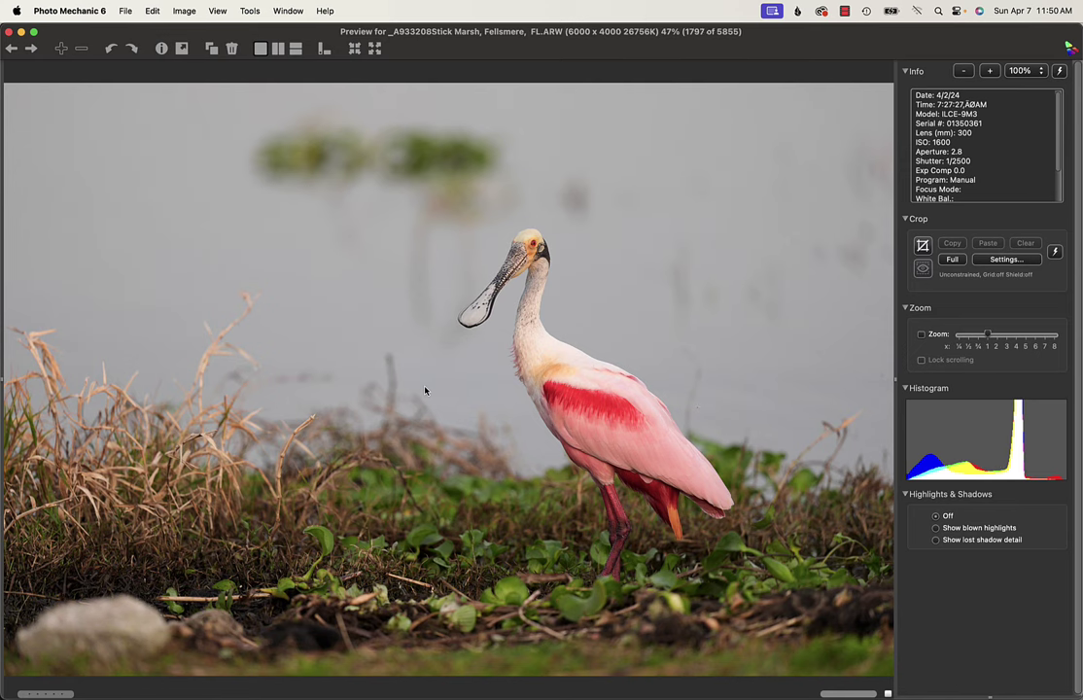
pyautogui.press('Right')
pyautogui.press('Right')
pyautogui.press('Right')
pyautogui.press('Right')
pyautogui.press('Right')
pyautogui.press('Right')
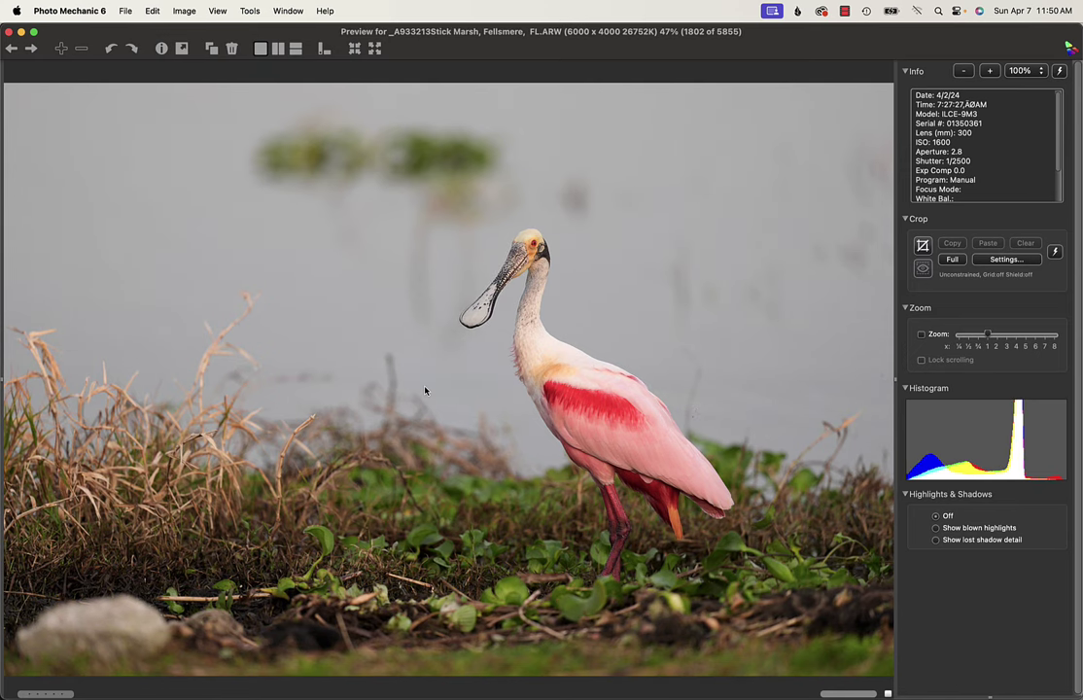
pyautogui.press('Right')
pyautogui.press('Right')
pyautogui.press('Right')
pyautogui.press('Right')
pyautogui.press('Right')
pyautogui.press('Right')
pyautogui.press('Right')
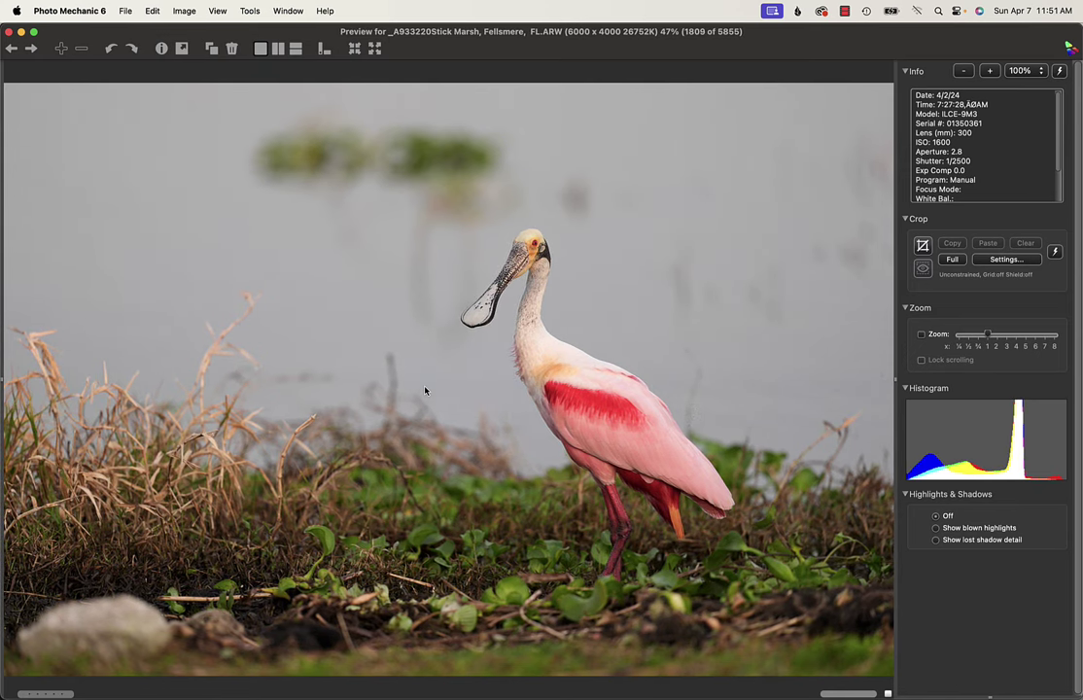
# Step: Look ahead to the distant flying spoonbill in _A933227, then go back to the standing bird in _A933225
pyautogui.press('Right')
pyautogui.press('Right')
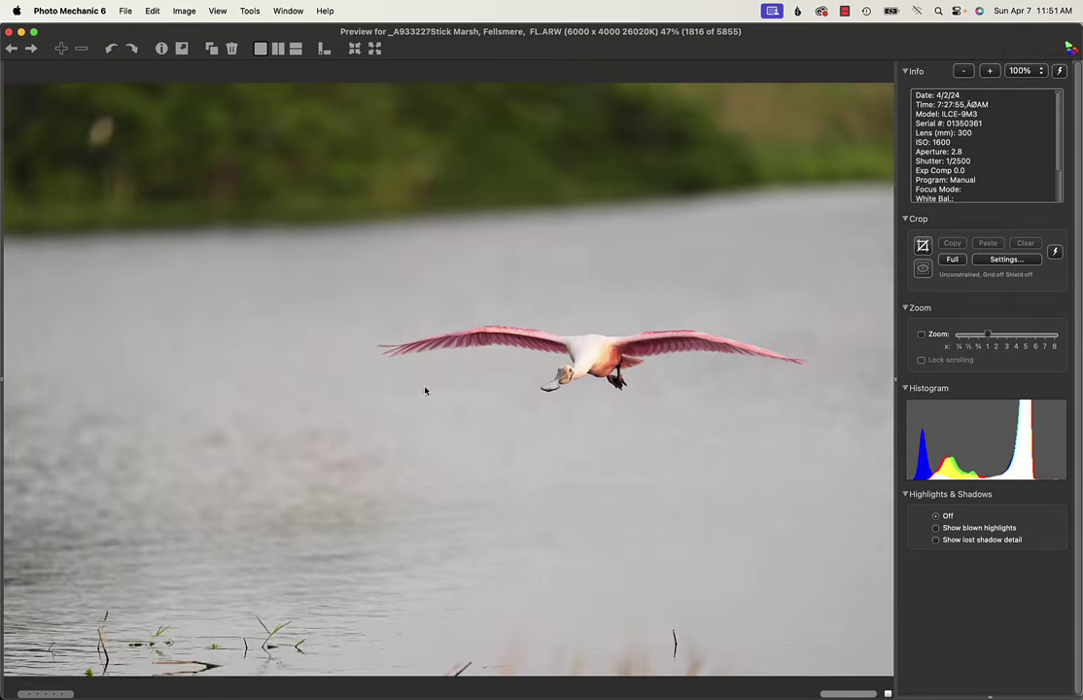
pyautogui.press('Right')
pyautogui.press('Left')
pyautogui.press('Left')
pyautogui.press('Left')
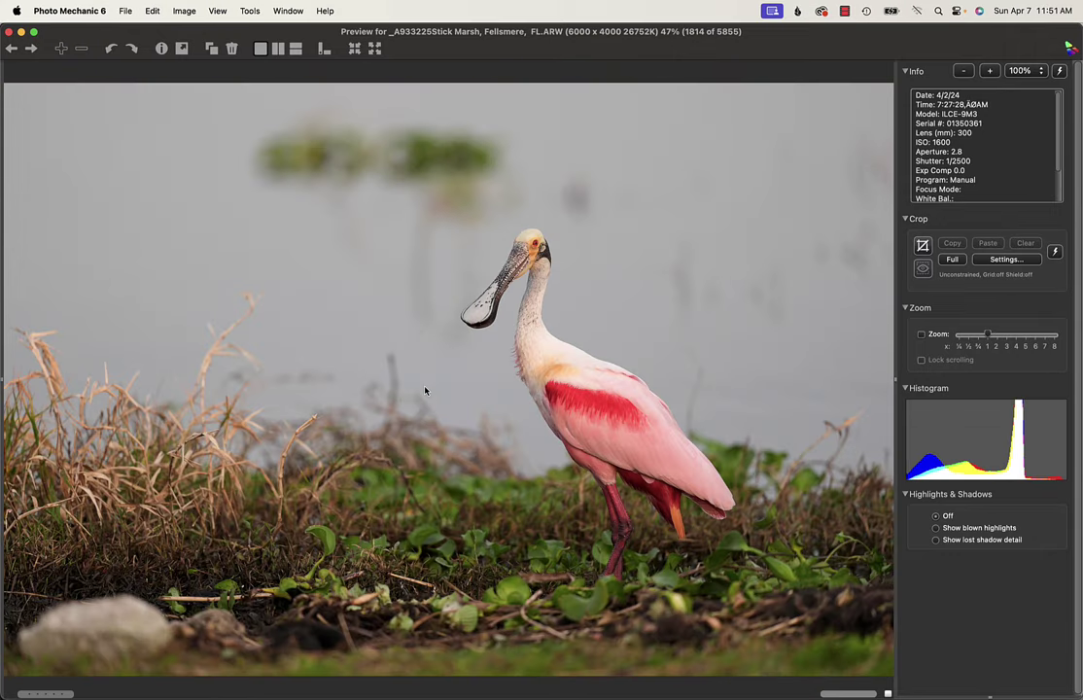
# Step: Return to the spoonbill gliding low over the water with outstretched wings in _A933228
pyautogui.press('Right')
pyautogui.press('Right')
pyautogui.press('Right')
pyautogui.press('Right')
pyautogui.press('Right')
pyautogui.press('Right')
pyautogui.press('Right')
pyautogui.press('Right')
pyautogui.press('Right')
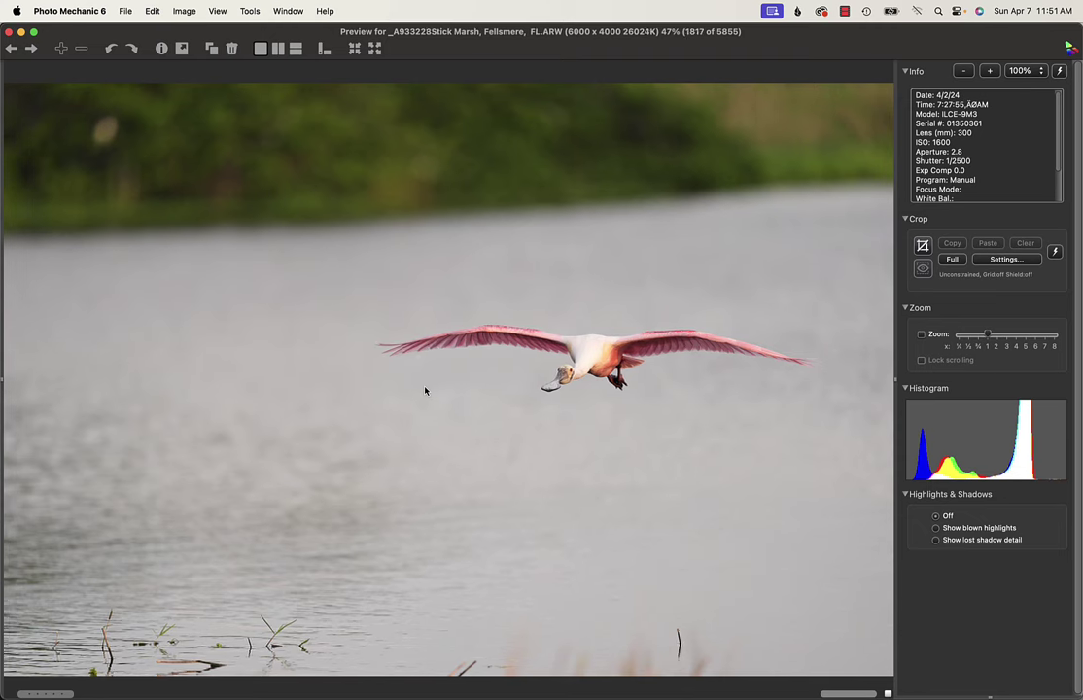
# Step: Skim the gliding spoonbill's approach over the open water from _A933228 through _A933252
pyautogui.press('Right')
pyautogui.press('Right')
pyautogui.press('Right')
pyautogui.press('Right')
pyautogui.press('Right')
pyautogui.press('Right')
pyautogui.press('Right')
pyautogui.press('Right')
pyautogui.press('Right')
pyautogui.press('Right')
pyautogui.press('Right')
pyautogui.press('Right')
pyautogui.press('Right')
pyautogui.press('Right')
pyautogui.press('Right')
pyautogui.press('Right')
pyautogui.press('Right')
pyautogui.press('Right')
pyautogui.press('Right')
pyautogui.press('Right')
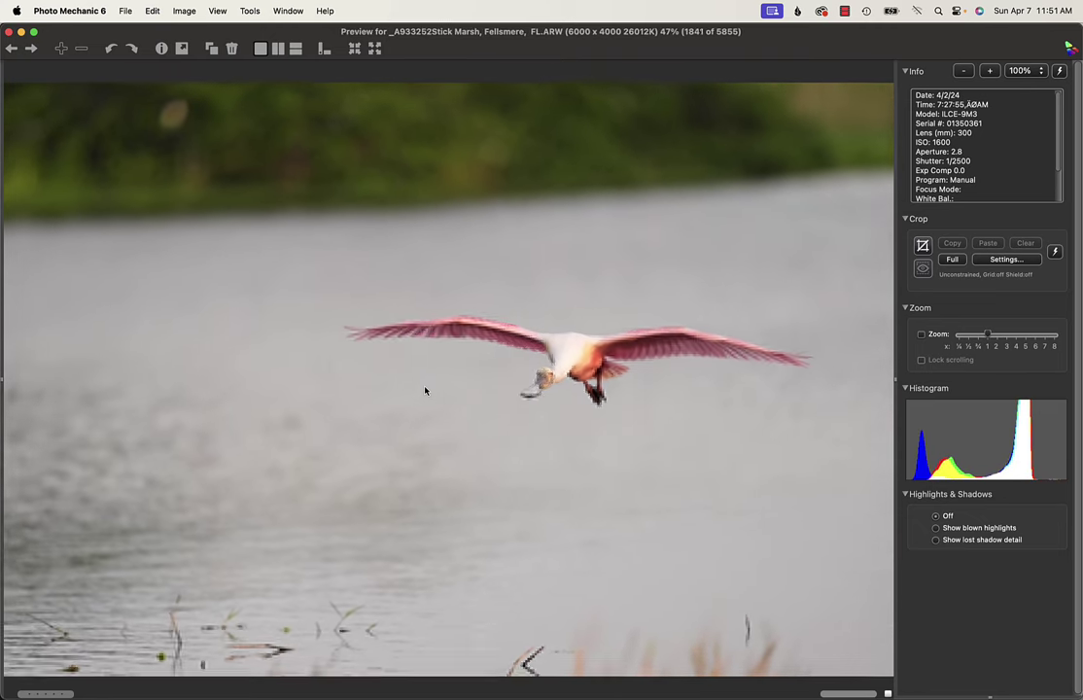
# Step: Follow the gliding spoonbill's wing and leg positions from _A933252 through _A933274
pyautogui.press('Right')
pyautogui.press('Right')
pyautogui.press('Right')
pyautogui.press('Right')
pyautogui.press('Right')
pyautogui.press('Right')
pyautogui.press('Right')
pyautogui.press('Right')
pyautogui.press('Right')
pyautogui.press('Right')
pyautogui.press('Right')
pyautogui.press('Right')
pyautogui.press('Right')
pyautogui.press('Right')
pyautogui.press('Right')
pyautogui.press('Right')
pyautogui.press('Right')
pyautogui.press('Right')
pyautogui.press('Right')
pyautogui.press('Right')
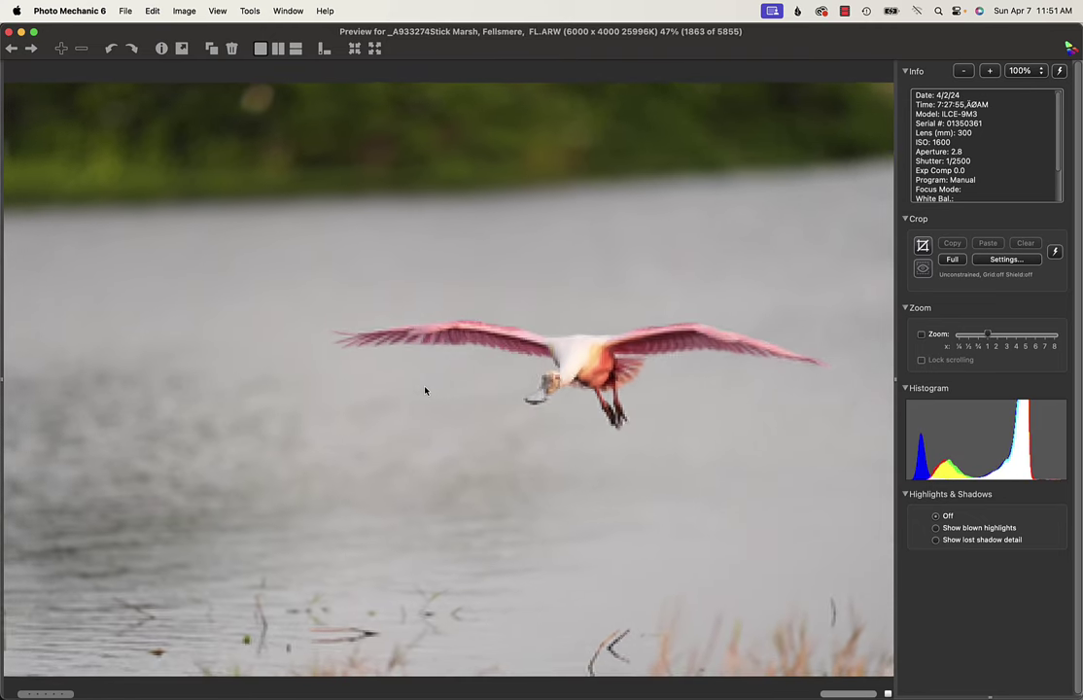
# Step: Continue through the glide from _A933274 to the closer, wide-winged view in _A933297
pyautogui.press('Right')
pyautogui.press('Right')
pyautogui.press('Right')
pyautogui.press('Right')
pyautogui.press('Right')
pyautogui.press('Right')
pyautogui.press('Right')
pyautogui.press('Right')
pyautogui.press('Right')
pyautogui.press('Right')
pyautogui.press('Right')
pyautogui.press('Right')
pyautogui.press('Right')
pyautogui.press('Right')
pyautogui.press('Right')
pyautogui.press('Right')
pyautogui.press('Right')
pyautogui.press('Right')
pyautogui.press('Right')
pyautogui.press('Right')
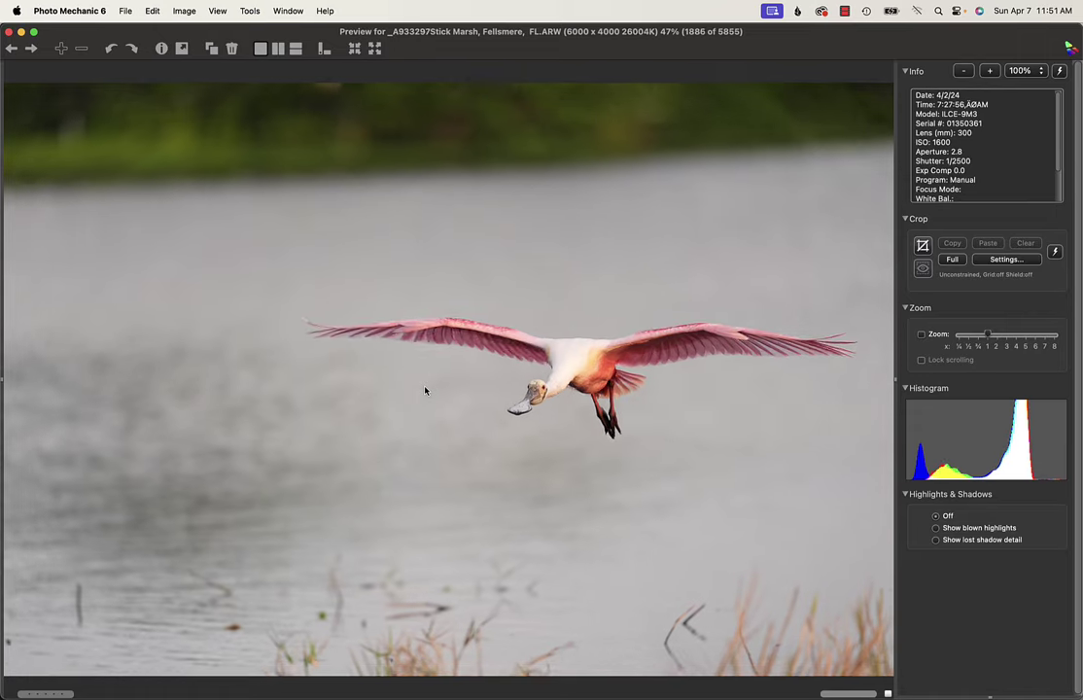
# Step: Review the spoonbill's wing strokes and lowered legs as it nears the grass from _A933297 through _A933324
pyautogui.press('Right')
pyautogui.press('Right')
pyautogui.press('Right')
pyautogui.press('Right')
pyautogui.press('Right')
pyautogui.press('Right')
pyautogui.press('Right')
pyautogui.press('Right')
pyautogui.press('Right')
pyautogui.press('Right')
pyautogui.press('Right')
pyautogui.press('Right')
pyautogui.press('Right')
pyautogui.press('Right')
pyautogui.press('Right')
pyautogui.press('Right')
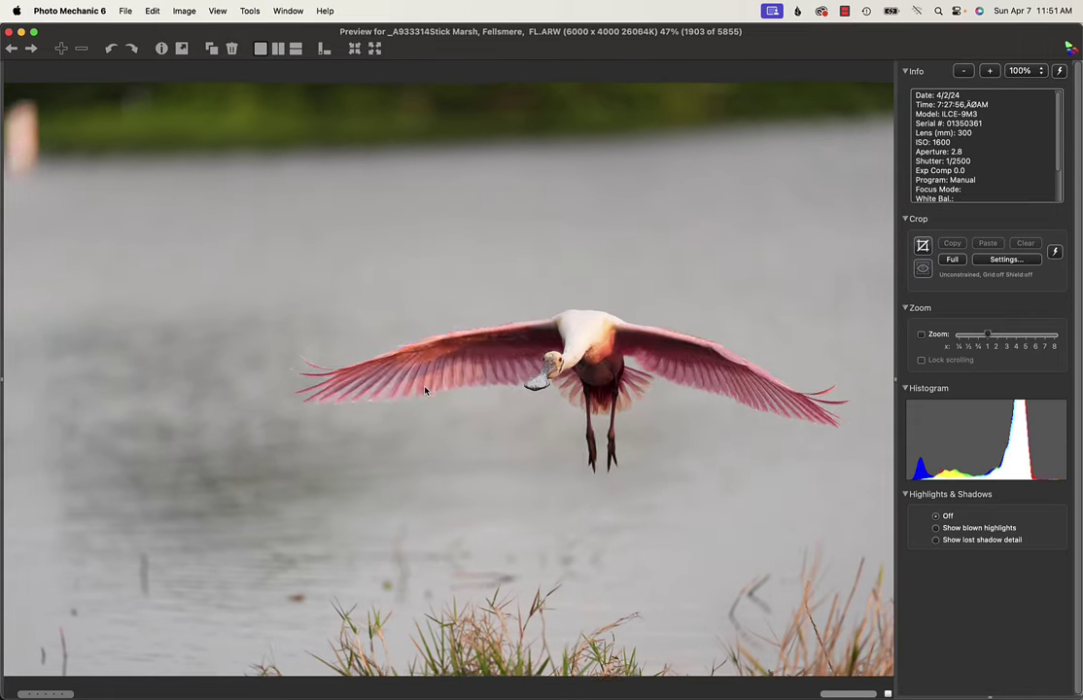
pyautogui.press('Right')
pyautogui.press('Right')
pyautogui.press('Right')
pyautogui.press('Right')
pyautogui.press('Right')
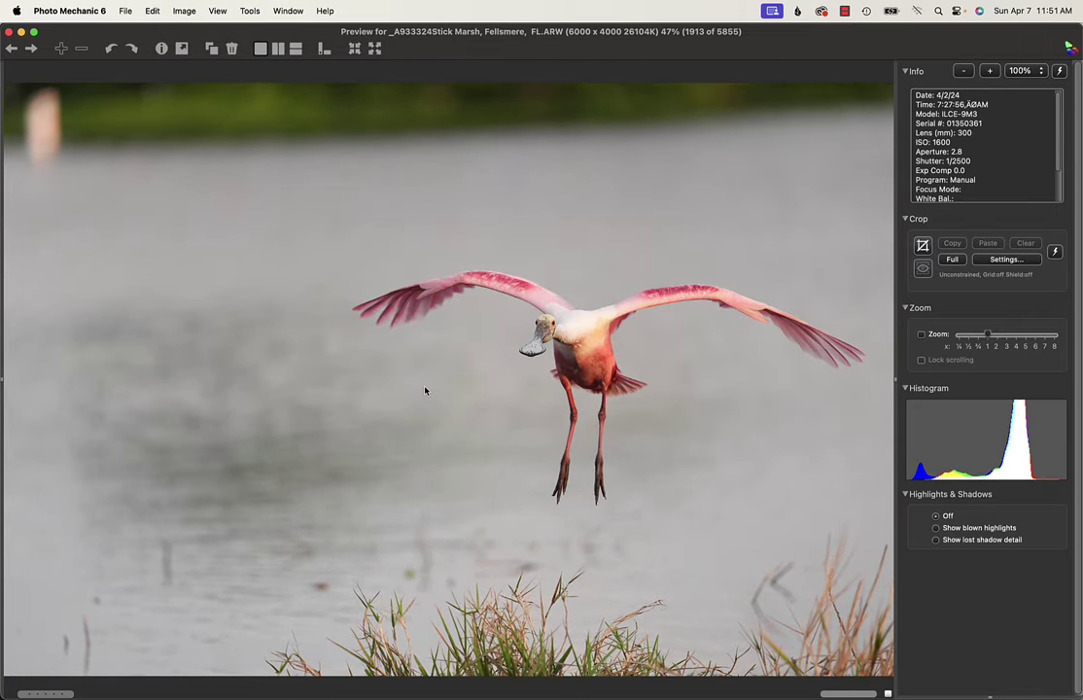
# Step: Compare the spoonbill's wing positions through the stroke above the shoreline grass from _A933324 through _A933333
pyautogui.press('Right')
pyautogui.press('Right')
pyautogui.press('Right')
pyautogui.press('Right')
pyautogui.press('Right')
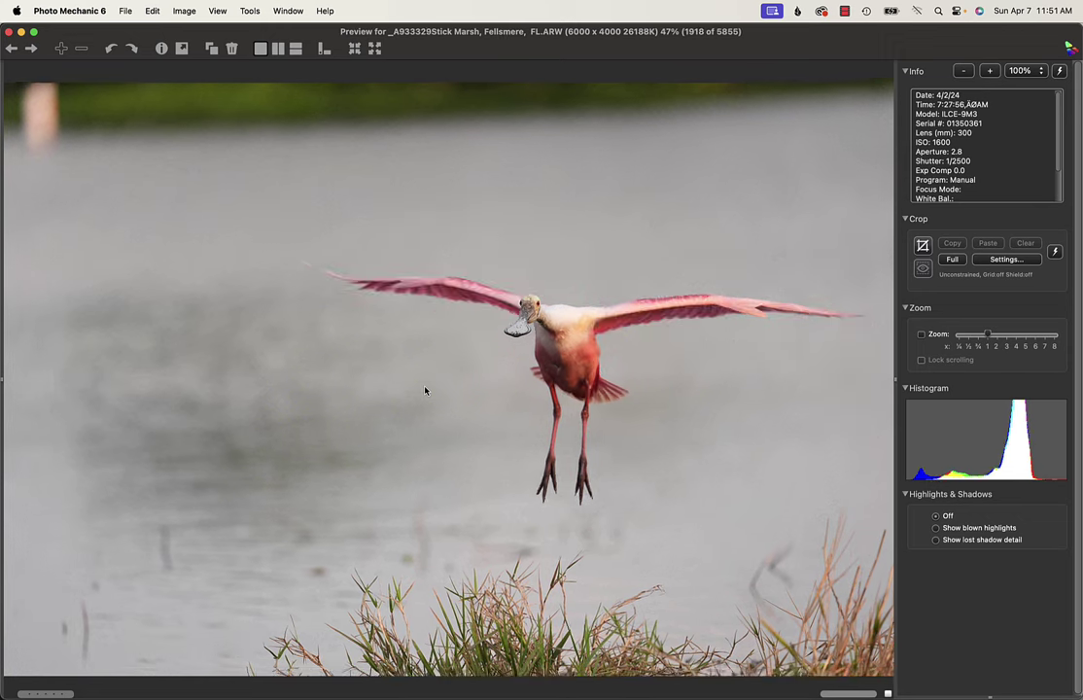
pyautogui.press('Right')
pyautogui.press('Right')
pyautogui.press('Right')
pyautogui.press('Right')
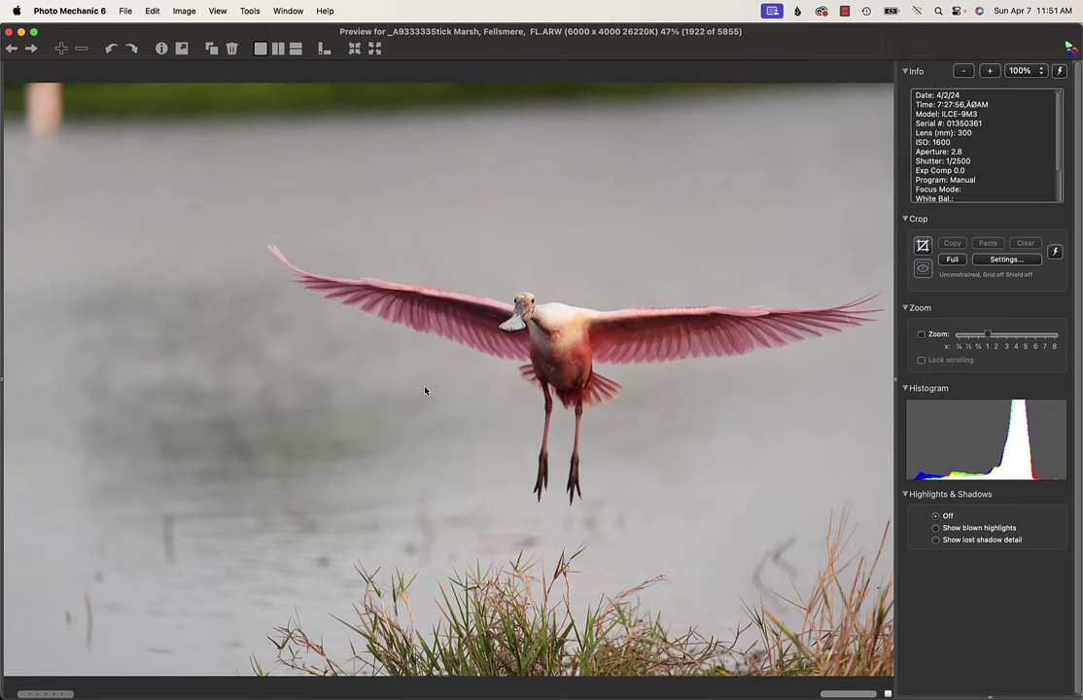
# Step: Examine the spread wings and curled feather tips frame by frame from _A933333 through _A933341
pyautogui.press('Right')
pyautogui.press('Right')
pyautogui.press('Right')
pyautogui.press('Right')
pyautogui.press('Right')
pyautogui.press('Right')
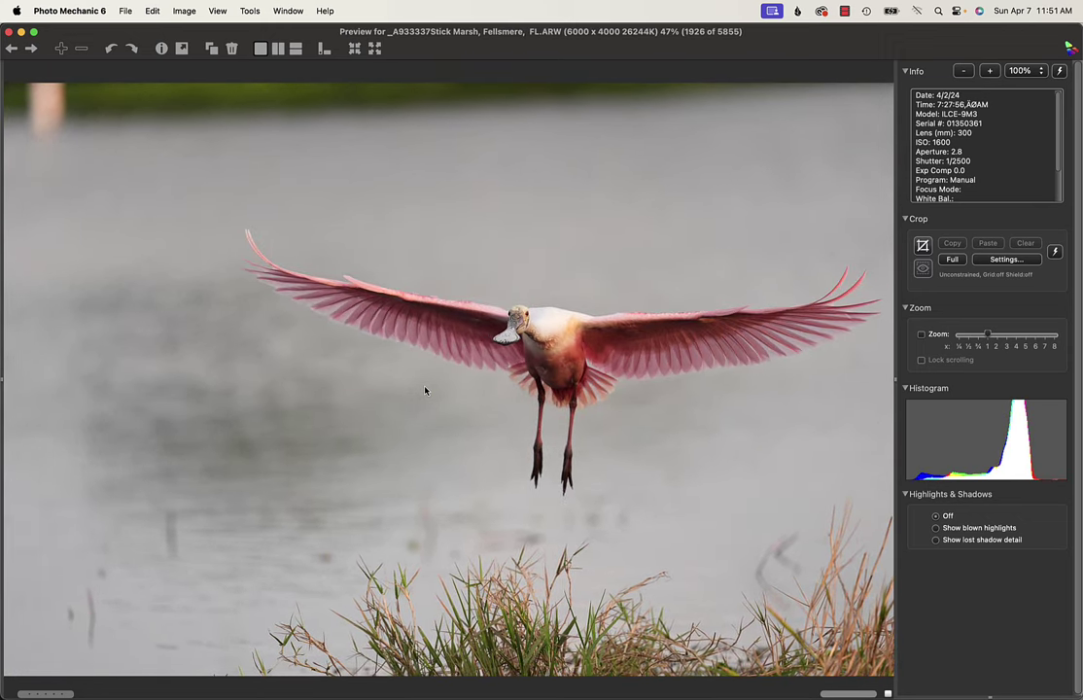
pyautogui.press('Right')
pyautogui.press('Right')
pyautogui.press('Right')
pyautogui.press('Right')
pyautogui.press('Right')
pyautogui.press('Right')
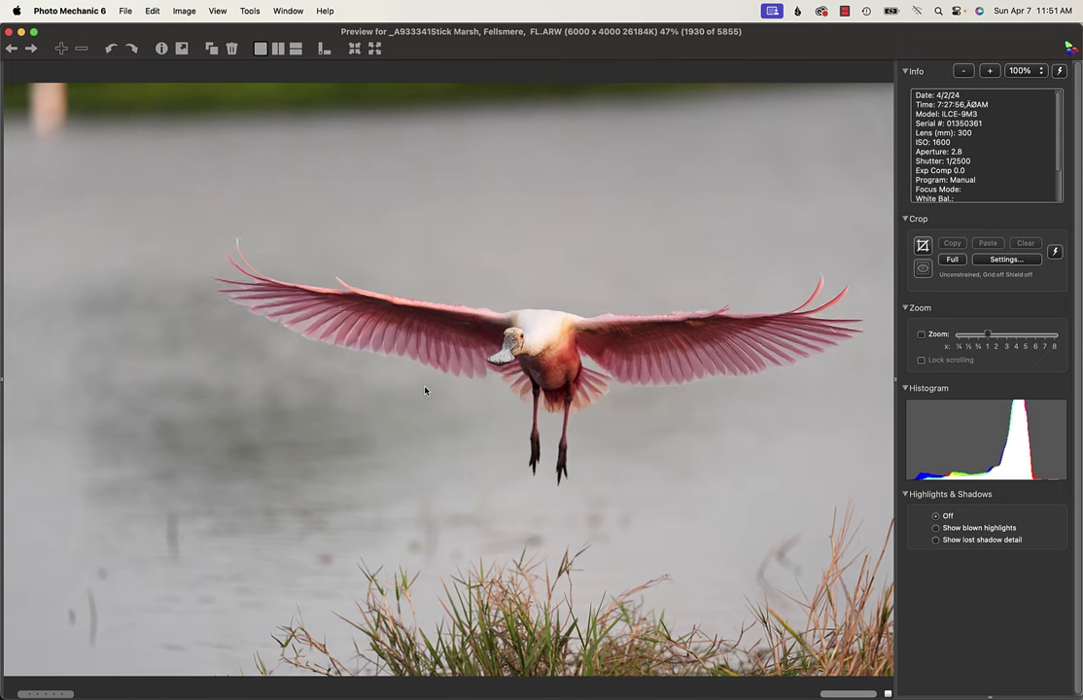
# Step: Check the spoonbill's head angle, wing shape and dangling legs over the grass from _A933341 through _A933354
pyautogui.press('Right')
pyautogui.press('Right')
pyautogui.press('Right')
pyautogui.press('Right')
pyautogui.press('Right')
pyautogui.press('Right')
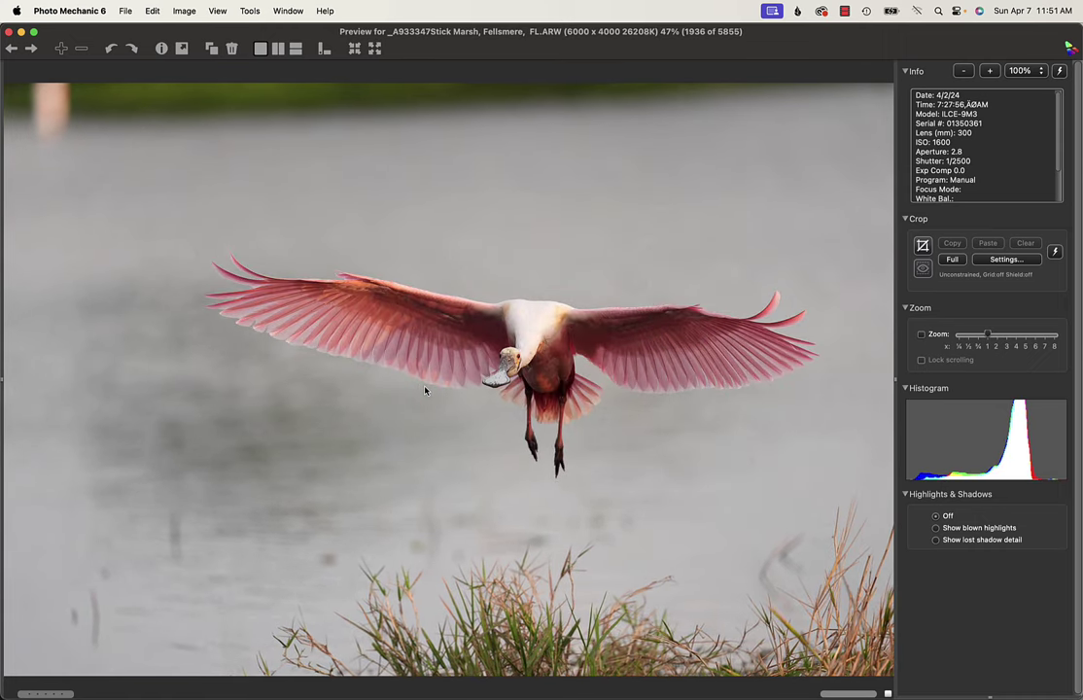
pyautogui.press('Right')
pyautogui.press('Right')
pyautogui.press('Right')
pyautogui.press('Right')
pyautogui.press('Right')
pyautogui.press('Right')
pyautogui.press('Right')
pyautogui.press('Right')
pyautogui.press('Right')
pyautogui.press('Right')
pyautogui.press('Right')
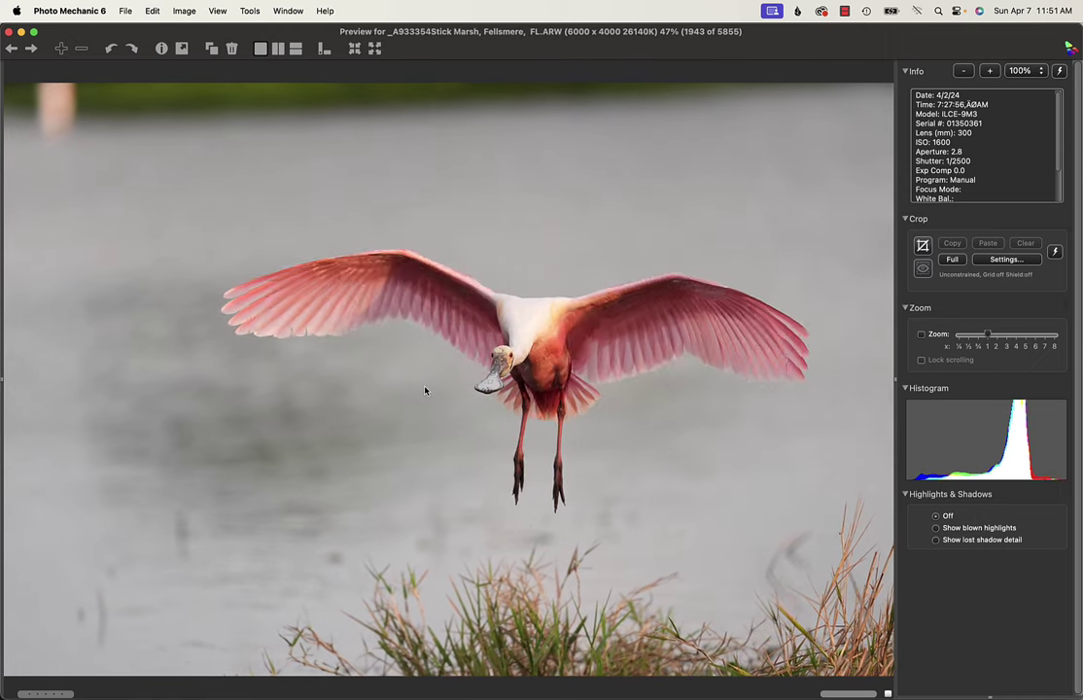
# Step: Skim the rest of the grass-edge burst and move on to the head-on spoonbill in _A933382
pyautogui.press('Right')
pyautogui.press('Right')
pyautogui.press('Right')
pyautogui.press('Right')
pyautogui.press('Right')
pyautogui.press('Right')
pyautogui.press('Right')
pyautogui.press('Right')
pyautogui.press('Right')
pyautogui.press('Right')
pyautogui.press('Right')
pyautogui.press('Right')
pyautogui.press('Right')
pyautogui.press('Right')
pyautogui.press('Right')
pyautogui.press('Right')
pyautogui.press('Right')
pyautogui.press('Right')
pyautogui.press('Right')
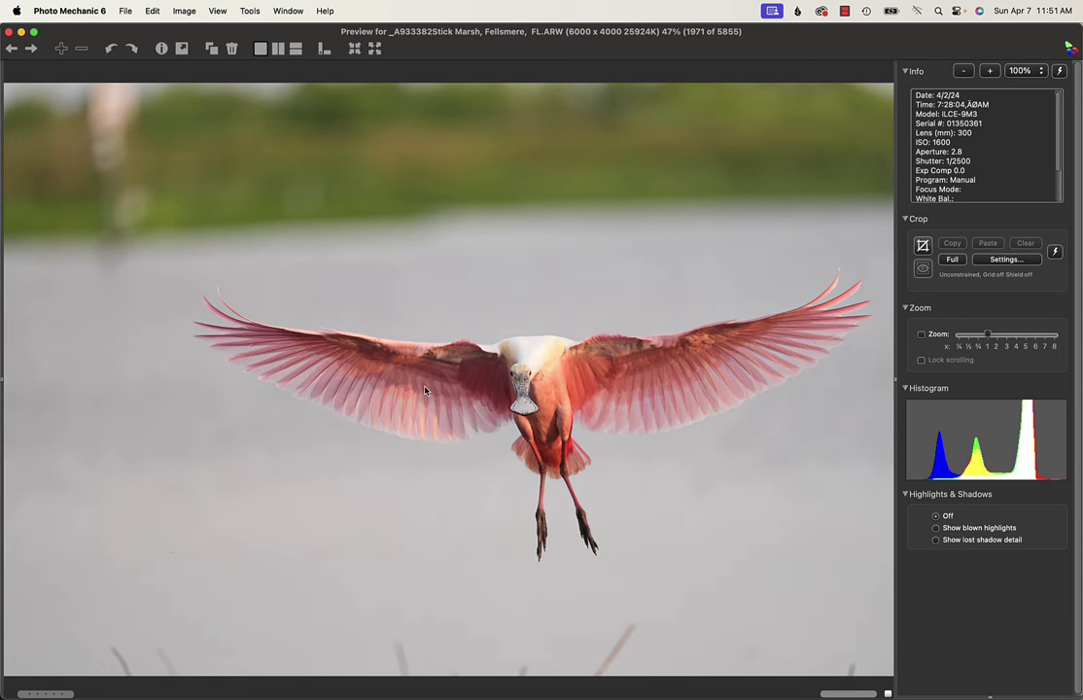
# Step: Review the head-on spoonbill's wing poses and green-bank background from _A933382 through _A933391
pyautogui.press('Right')
pyautogui.press('Right')
pyautogui.press('Right')
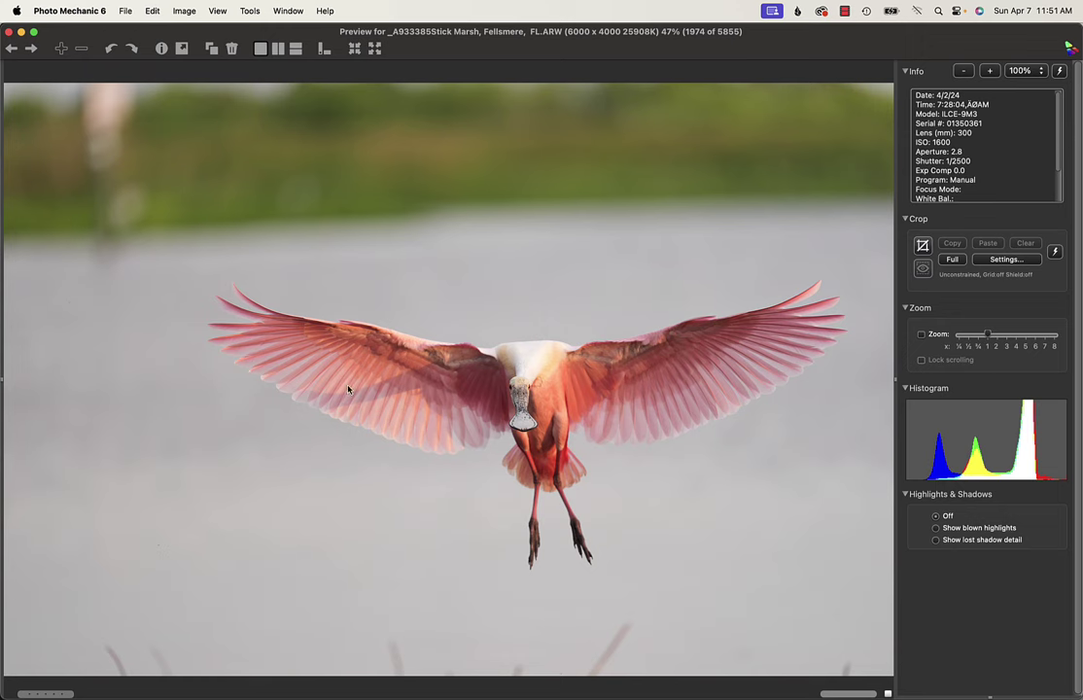
pyautogui.press('Right')
pyautogui.press('Right')
pyautogui.press('Right')
pyautogui.press('Right')
pyautogui.press('Right')
pyautogui.press('Right')
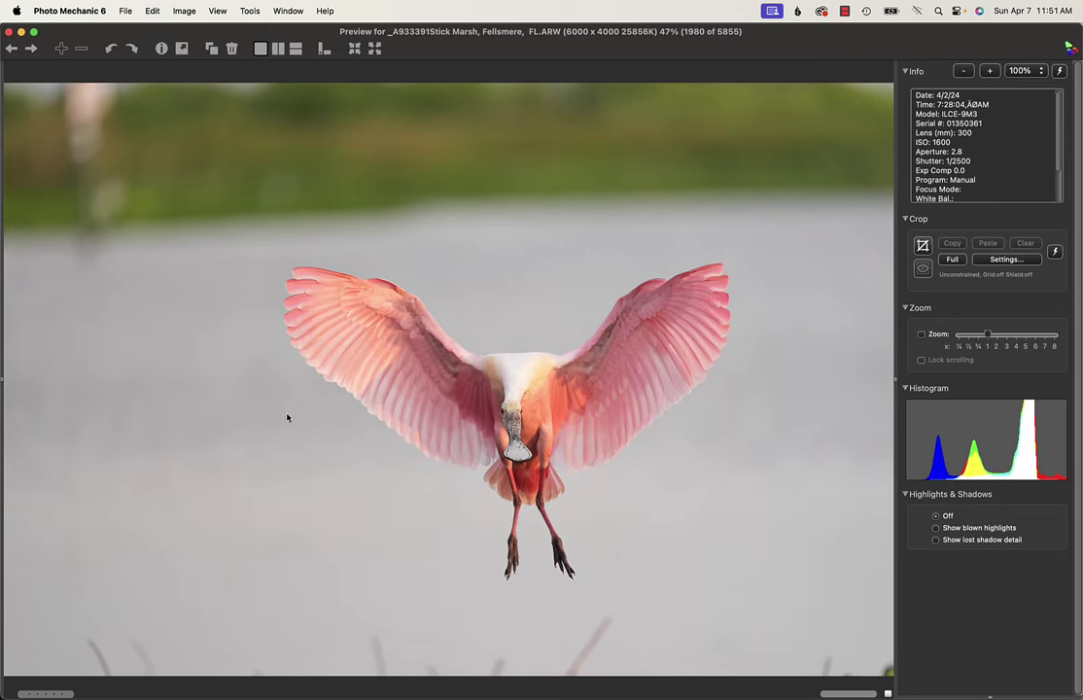
# Step: Continue from the raised-wing view in _A933391 to the banking spoonbill in _A933399
pyautogui.press('Right')
pyautogui.press('Right')
pyautogui.press('Right')
pyautogui.press('Right')
pyautogui.press('Right')
pyautogui.press('Right')
pyautogui.press('Right')
pyautogui.press('Right')
pyautogui.press('Right')
pyautogui.press('Right')
pyautogui.press('Right')
pyautogui.press('Right')
pyautogui.press('Right')
pyautogui.press('Right')
pyautogui.press('Right')
pyautogui.press('Right')
pyautogui.press('Right')
pyautogui.press('Right')
pyautogui.press('Right')
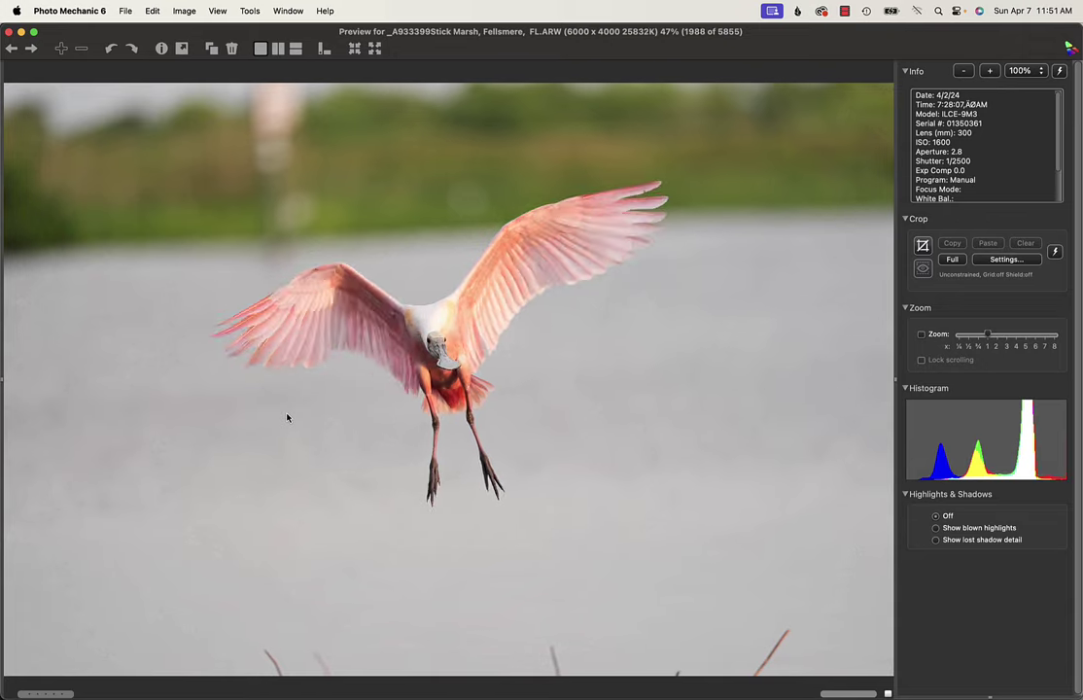
# Step: Skim from the banking spoonbill in _A933399 to the incoming flight view in _A933421
pyautogui.press('Right')
pyautogui.press('Right')
pyautogui.press('Right')
pyautogui.press('Right')
pyautogui.press('Right')
pyautogui.press('Right')
pyautogui.press('Right')
pyautogui.press('Right')
pyautogui.press('Right')
pyautogui.press('Right')
pyautogui.press('Right')
pyautogui.press('Right')
pyautogui.press('Right')
pyautogui.press('Right')
pyautogui.press('Right')
pyautogui.press('Right')
pyautogui.press('Right')
pyautogui.press('Right')
pyautogui.press('Right')
pyautogui.press('Right')
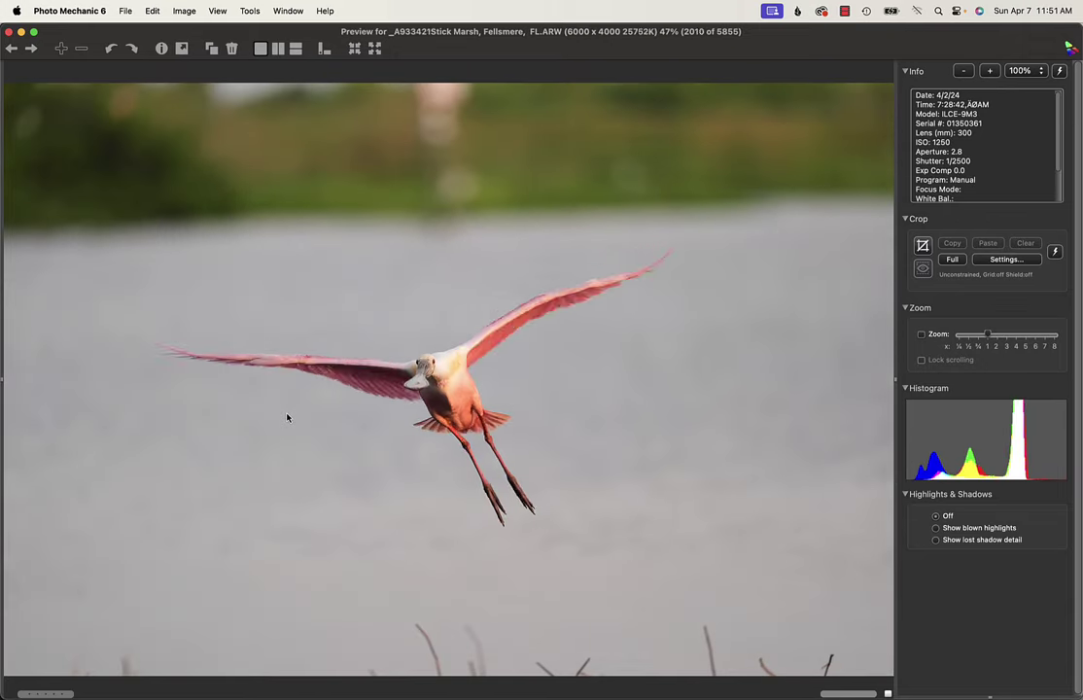
# Step: Follow the incoming spoonbill's wing strokes and leg positions from _A933421 through _A933445
pyautogui.press('Right')
pyautogui.press('Right')
pyautogui.press('Right')
pyautogui.press('Right')
pyautogui.press('Right')
pyautogui.press('Right')
pyautogui.press('Right')
pyautogui.press('Right')
pyautogui.press('Right')
pyautogui.press('Right')
pyautogui.press('Right')
pyautogui.press('Right')
pyautogui.press('Right')
pyautogui.press('Right')
pyautogui.press('Right')
pyautogui.press('Right')
pyautogui.press('Right')
pyautogui.press('Right')
pyautogui.press('Right')
pyautogui.press('Right')
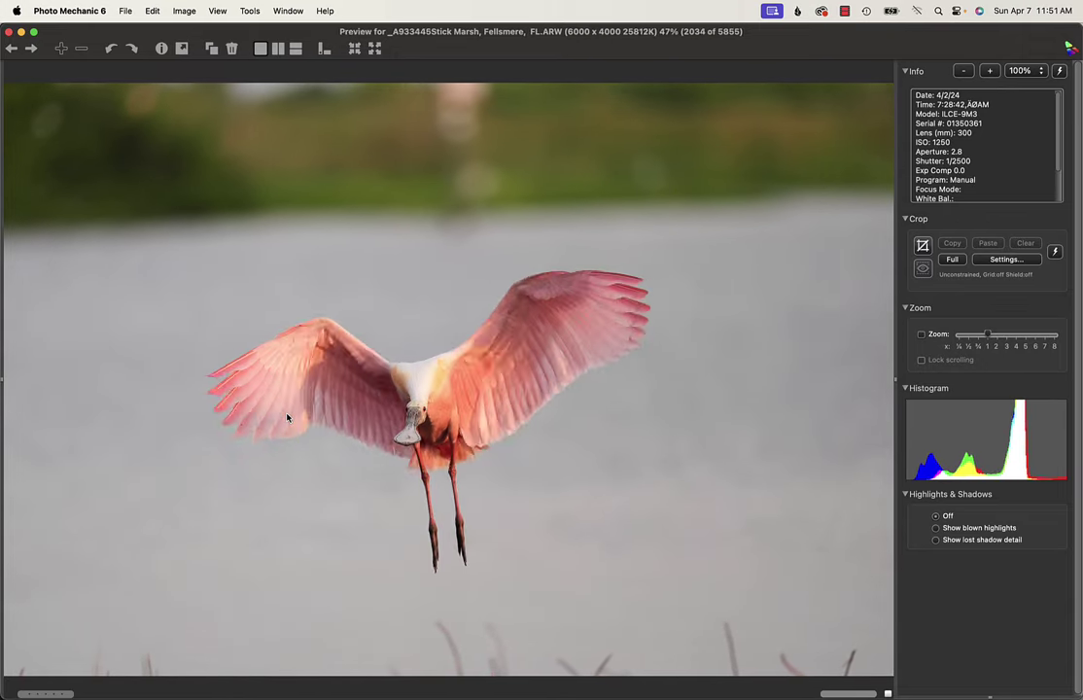
# Step: Advance from _A933445 to the landing spoonbill above the perched bird in _A933466
pyautogui.press('Right')
pyautogui.press('Right')
pyautogui.press('Right')
pyautogui.press('Right')
pyautogui.press('Right')
pyautogui.press('Right')
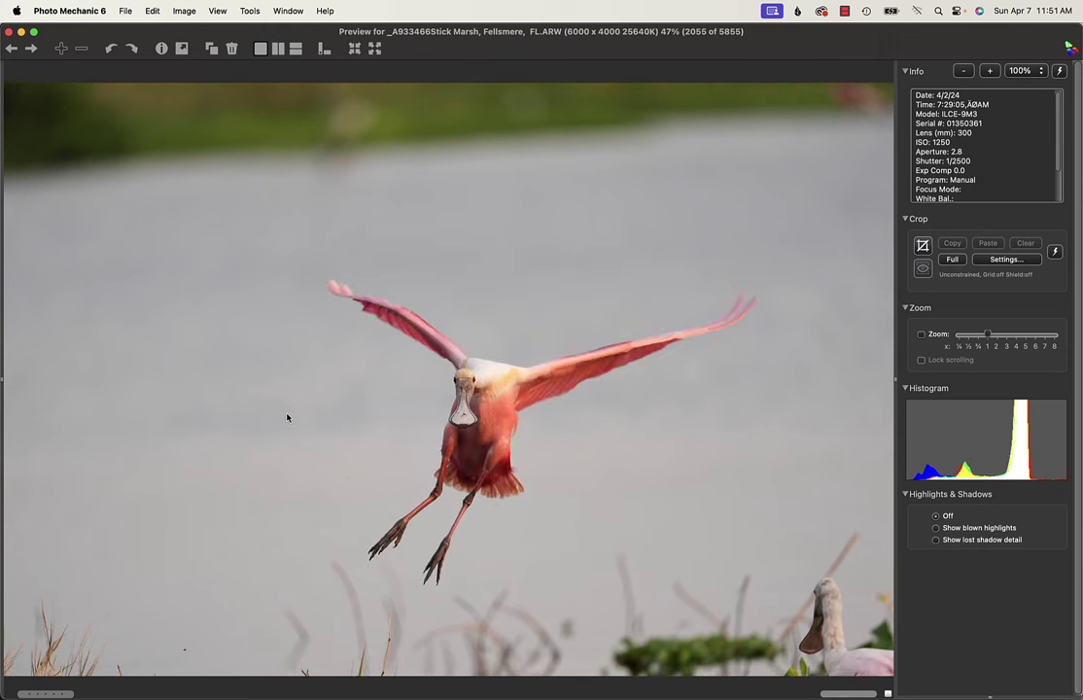
# Step: Go back through the landing burst to _A933460 to recheck the spoonbill's wing pose and outstretched feet
pyautogui.press('Left')
pyautogui.press('Left')
pyautogui.press('Left')
pyautogui.press('Left')
pyautogui.press('Left')
pyautogui.press('Left')
pyautogui.press('Left')
pyautogui.press('Left')
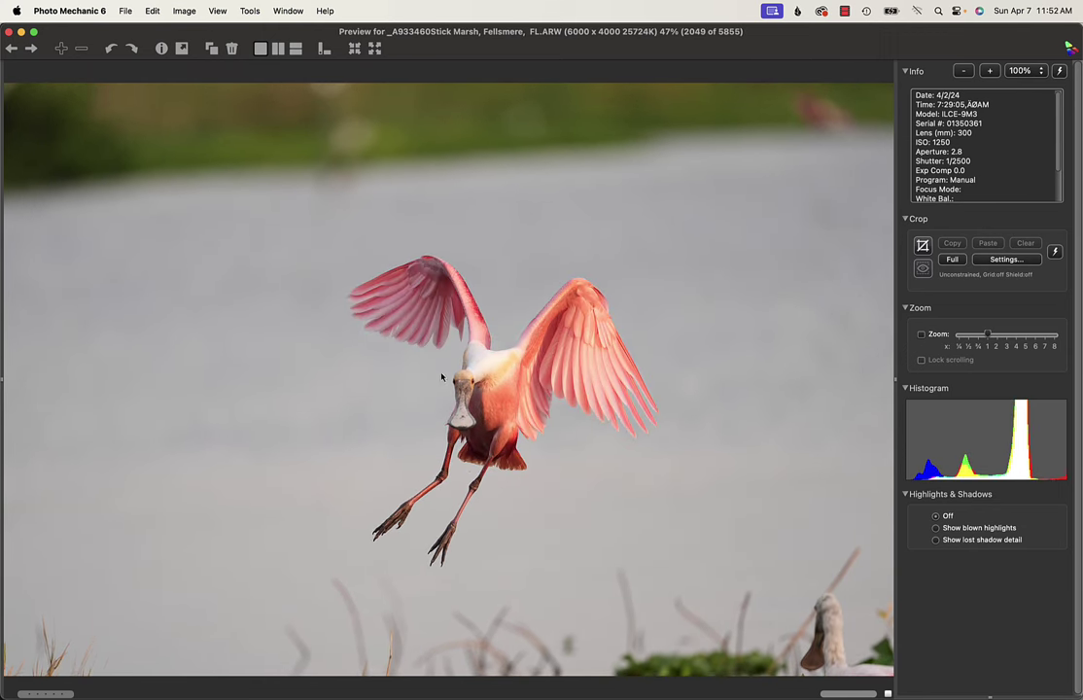
# Step: Compare the landing spoonbill's face sharpness and wing positions from _A933460 through _A933463
pyautogui.press('Right')
pyautogui.press('Right')
pyautogui.press('Right')
pyautogui.press('Right')
pyautogui.press('Right')
pyautogui.press('Right')
pyautogui.press('Right')
pyautogui.press('Right')
pyautogui.press('Right')
pyautogui.press('Right')
pyautogui.press('Right')
pyautogui.press('Right')
pyautogui.press('Right')
pyautogui.press('Right')
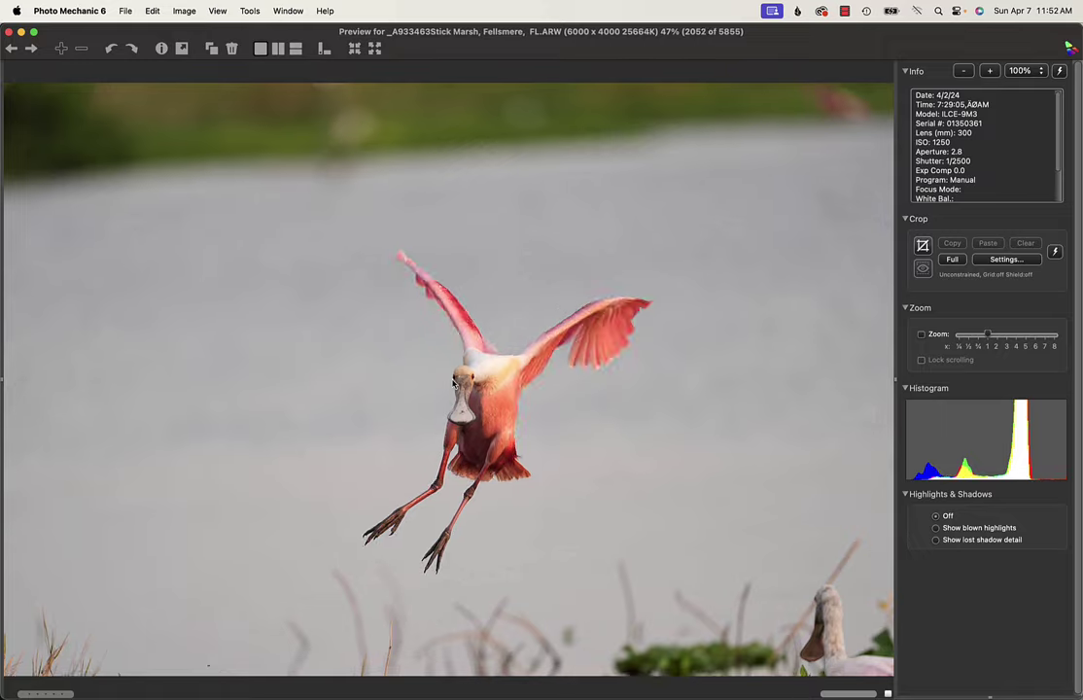
# Step: Advance from the landing spoonbill in _A933463 to the spread-winged bird against the green shoreline in _A933485
pyautogui.press('Right')
pyautogui.press('Right')
pyautogui.press('Right')
pyautogui.press('Right')
pyautogui.press('Right')
pyautogui.press('Right')
pyautogui.press('Right')
pyautogui.press('Right')
pyautogui.press('Right')
pyautogui.press('Right')
pyautogui.press('Right')
pyautogui.press('Right')
pyautogui.press('Right')
pyautogui.press('Right')
pyautogui.press('Right')
pyautogui.press('Right')
pyautogui.press('Right')
pyautogui.press('Right')
pyautogui.press('Right')
pyautogui.press('Right')
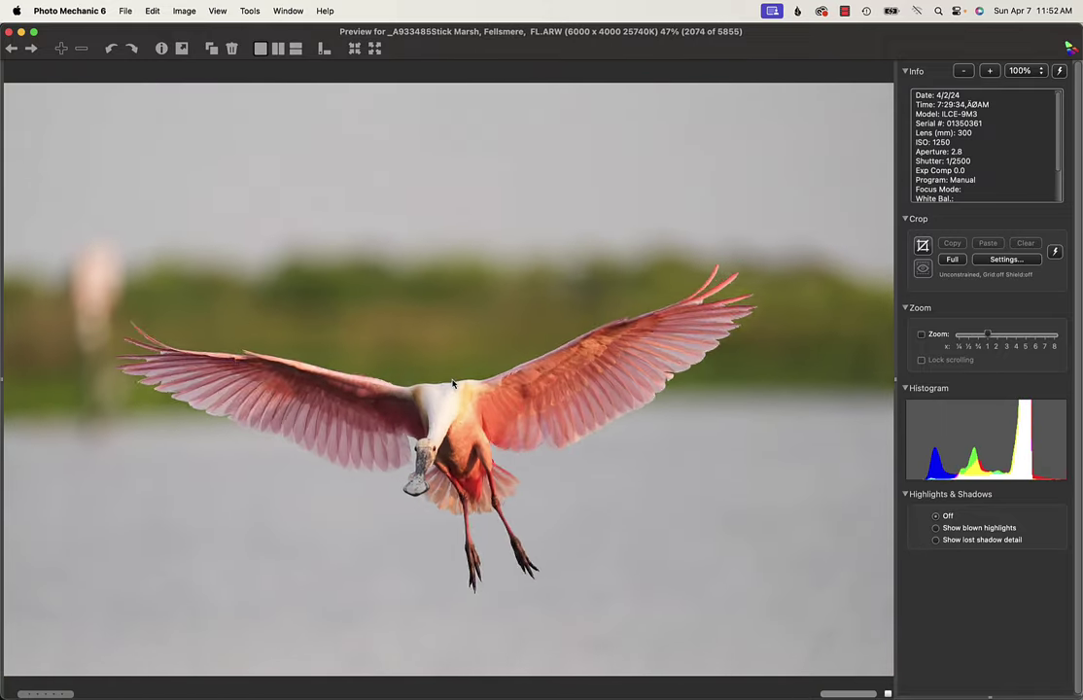
# Step: Review the frames from _A933485 to the standing spoonbill carrying a leafy branch in _A933507
pyautogui.press('Right')
pyautogui.press('Right')
pyautogui.press('Right')
pyautogui.press('Right')
pyautogui.press('Right')
pyautogui.press('Right')
pyautogui.press('Right')
pyautogui.press('Right')
pyautogui.press('Right')
pyautogui.press('Right')
pyautogui.press('Right')
pyautogui.press('Right')
pyautogui.press('Right')
pyautogui.press('Right')
pyautogui.press('Right')
pyautogui.press('Right')
pyautogui.press('Right')
pyautogui.press('Right')
pyautogui.press('Right')
pyautogui.press('Right')
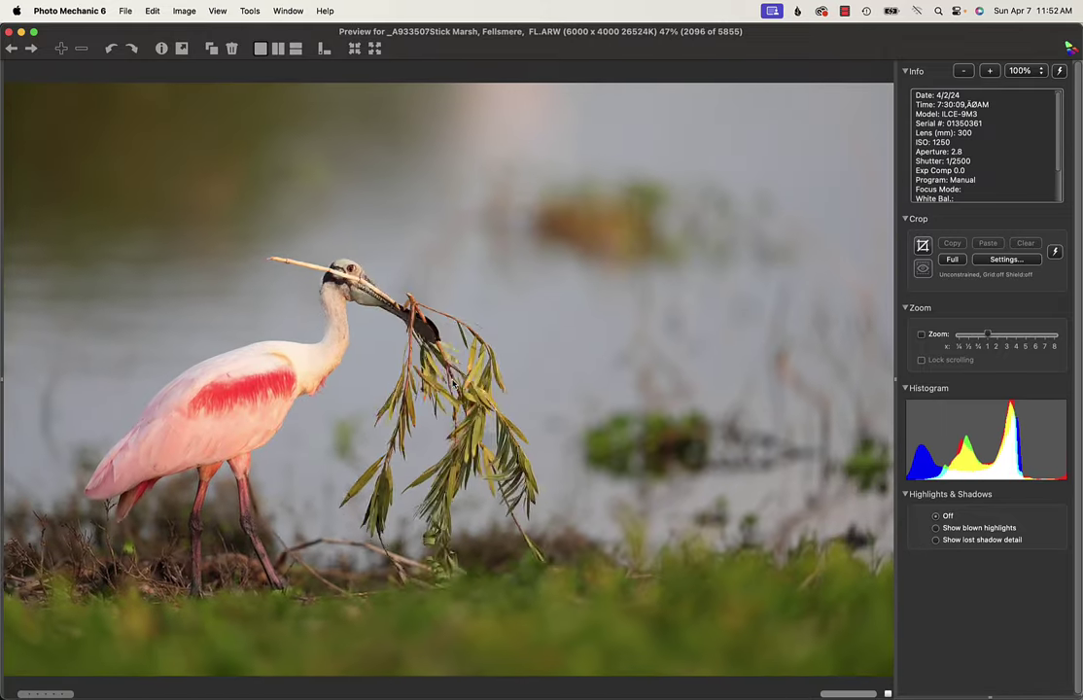
# Step: Move on past the branch-carrying spoonbill to the flight burst over the water at _A933535
pyautogui.press('Right')
pyautogui.press('Right')
pyautogui.press('Right')
pyautogui.press('Right')
pyautogui.press('Right')
pyautogui.press('Right')
pyautogui.press('Right')
pyautogui.press('Right')
pyautogui.press('Right')
pyautogui.press('Right')
pyautogui.press('Right')
pyautogui.press('Right')
pyautogui.press('Right')
pyautogui.press('Right')
pyautogui.press('Right')
pyautogui.press('Right')
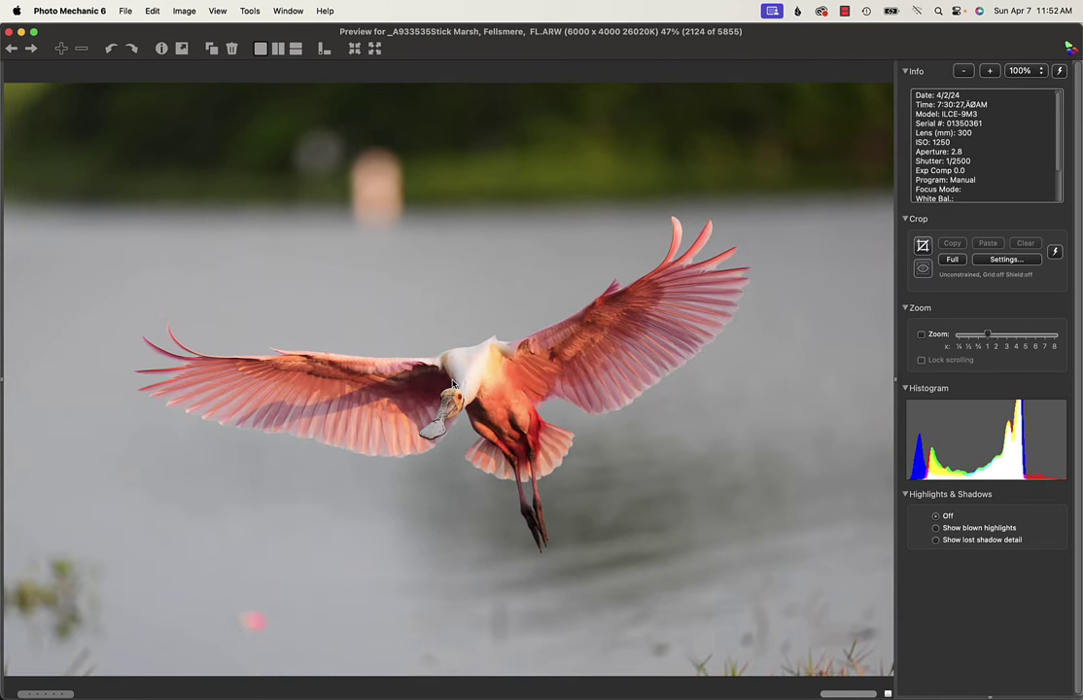
# Step: Compare the flying spoonbill's wing positions and head angle from _A933535 through _A933545
pyautogui.press('Right')
pyautogui.press('Right')
pyautogui.press('Right')
pyautogui.press('Right')
pyautogui.press('Right')
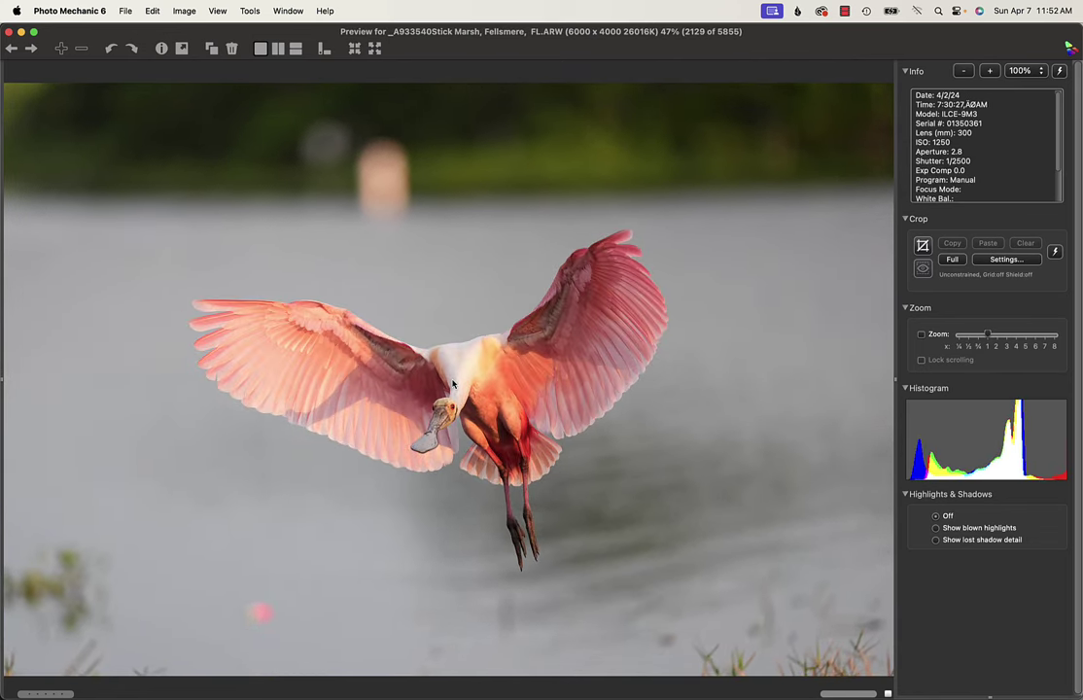
pyautogui.press('Right')
pyautogui.press('Right')
pyautogui.press('Right')
pyautogui.press('Right')
pyautogui.press('Right')
pyautogui.press('Right')
pyautogui.press('Right')
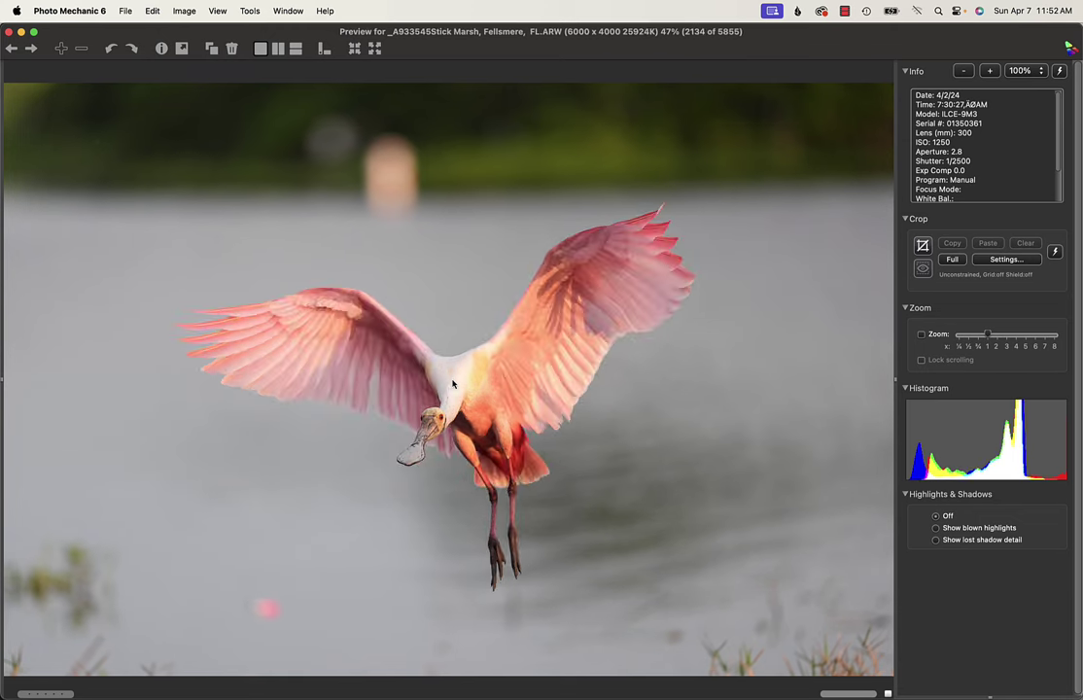
# Step: Advance from _A933545 to the smaller, paler spoonbill in flight in _A933553
pyautogui.press('Right')
pyautogui.press('Right')
pyautogui.press('Right')
pyautogui.press('Right')
pyautogui.press('Right')
pyautogui.press('Right')
pyautogui.press('Right')
pyautogui.press('Right')
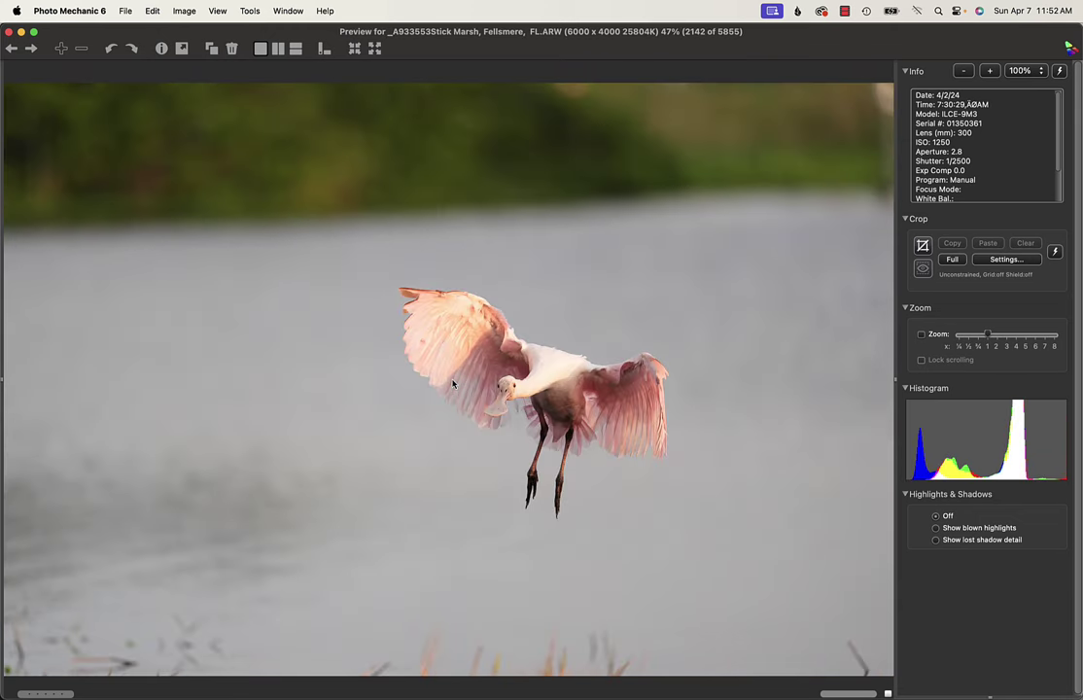
# Step: Follow the pale spoonbill's wing strokes and placement in the frame from _A933553 through _A933565
pyautogui.press('Right')
pyautogui.press('Right')
pyautogui.press('Right')
pyautogui.press('Right')
pyautogui.press('Right')
pyautogui.press('Right')
pyautogui.press('Right')
pyautogui.press('Right')
pyautogui.press('Right')
pyautogui.press('Right')
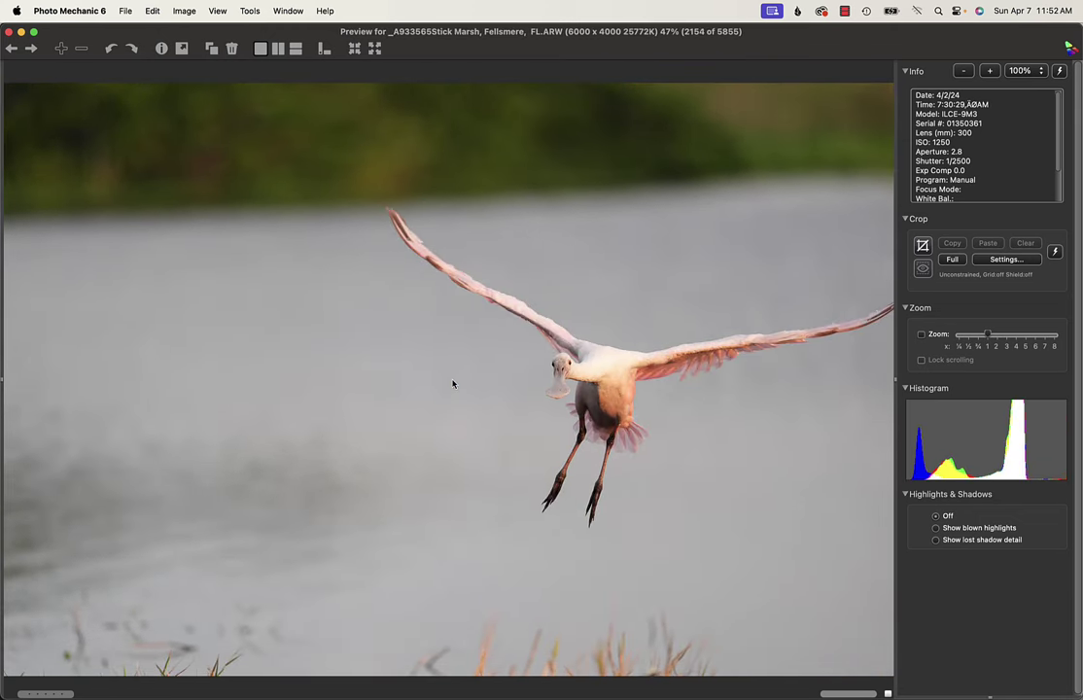
# Step: Examine the approaching spoonbill's wing spread and dangling legs from _A933565 through _A933570
pyautogui.press('Right')
pyautogui.press('Right')
pyautogui.press('Right')
pyautogui.press('Right')
pyautogui.press('Right')
pyautogui.press('Right')
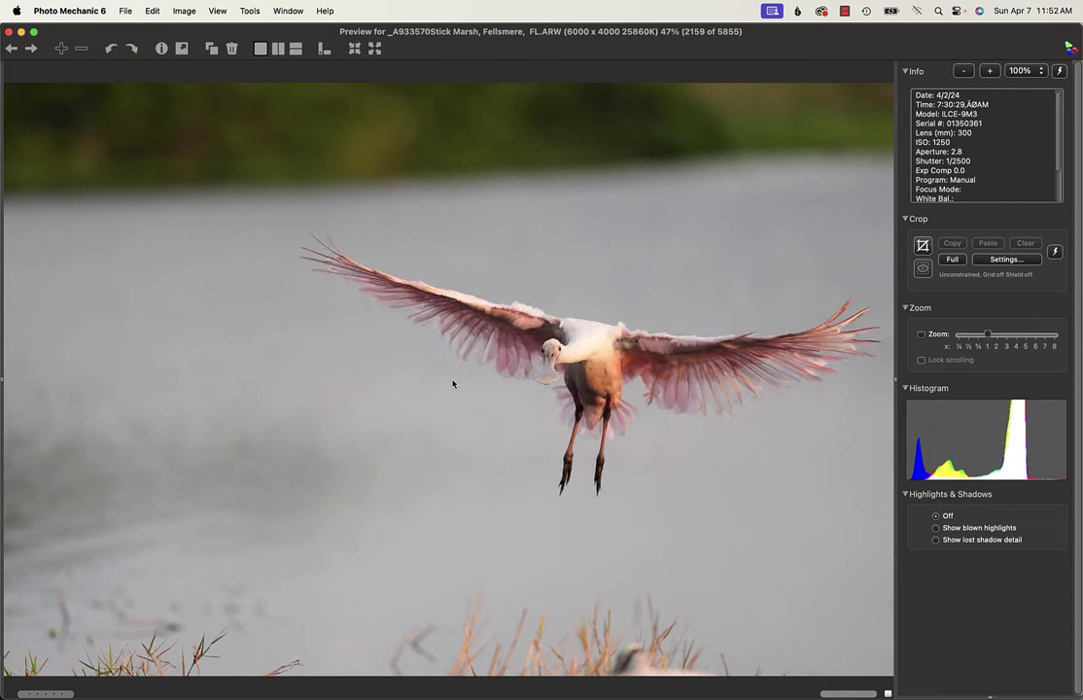
# Step: Compare the wing poses up to _A933573, then return to _A933571 and tag that frame
pyautogui.press('Right')
pyautogui.press('Right')
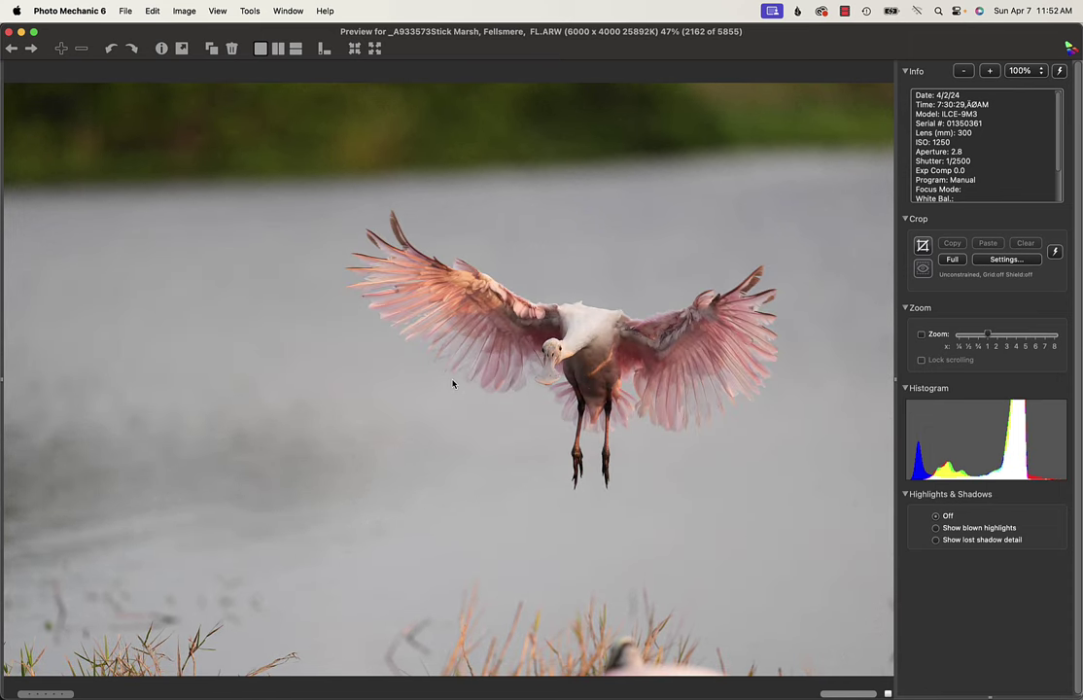
pyautogui.press('Left')
pyautogui.press('Left')
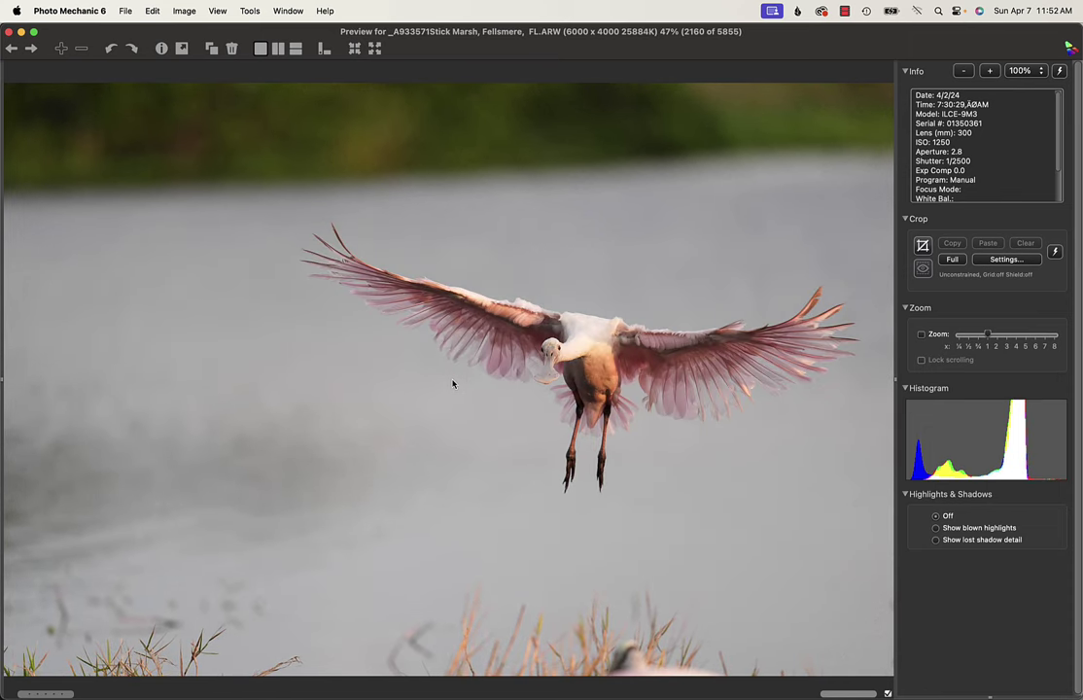
# Step: Check the hovering spoonbill's wing shapes in the frames following _A933571, through _A933579
pyautogui.press('Right')
pyautogui.press('Right')
pyautogui.press('Right')
pyautogui.press('Right')
pyautogui.press('Right')
pyautogui.press('Right')
pyautogui.press('Right')
pyautogui.press('Right')
pyautogui.press('Right')
pyautogui.press('Right')
pyautogui.press('Right')
pyautogui.press('Right')
pyautogui.press('Right')
pyautogui.press('Right')
pyautogui.press('Right')
pyautogui.press('Right')
pyautogui.press('Right')
pyautogui.press('Right')
pyautogui.press('Right')
pyautogui.press('Right')
pyautogui.press('Right')
pyautogui.press('Right')
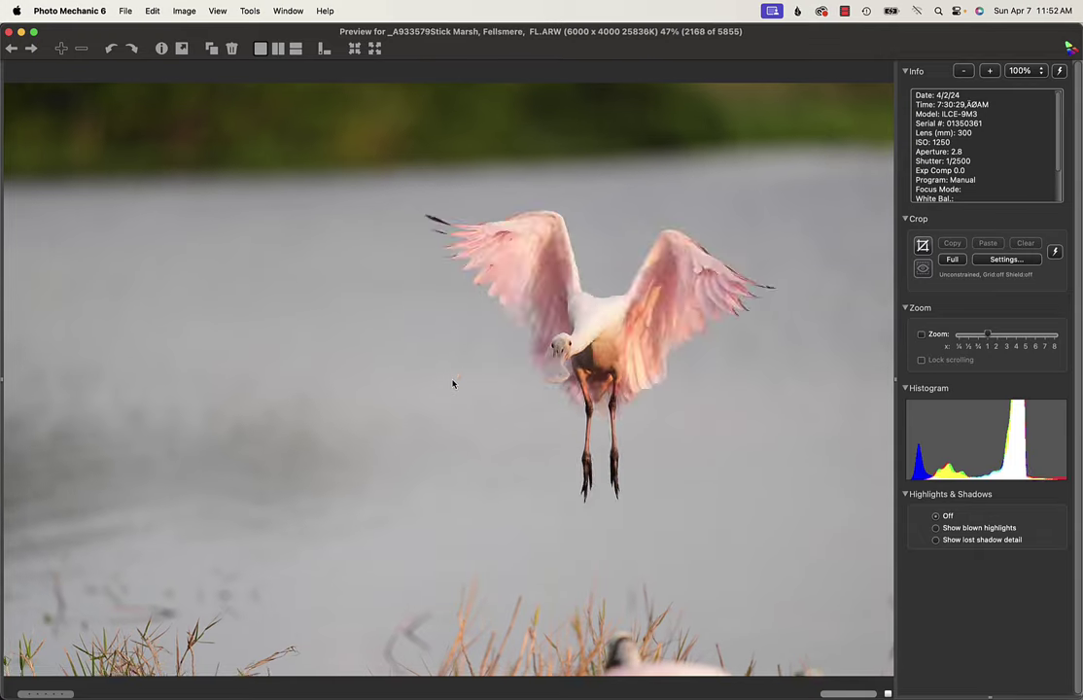
# Step: Follow the spoonbill's descent from _A933579 to the raised-wing pose above the perched birds in _A933602
pyautogui.press('Right')
pyautogui.press('Right')
pyautogui.press('Right')
pyautogui.press('Right')
pyautogui.press('Right')
pyautogui.press('Right')
pyautogui.press('Right')
pyautogui.press('Right')
pyautogui.press('Right')
pyautogui.press('Right')
pyautogui.press('Right')
pyautogui.press('Right')
pyautogui.press('Right')
pyautogui.press('Right')
pyautogui.press('Right')
pyautogui.press('Right')
pyautogui.press('Right')
pyautogui.press('Right')
pyautogui.press('Right')
pyautogui.press('Right')
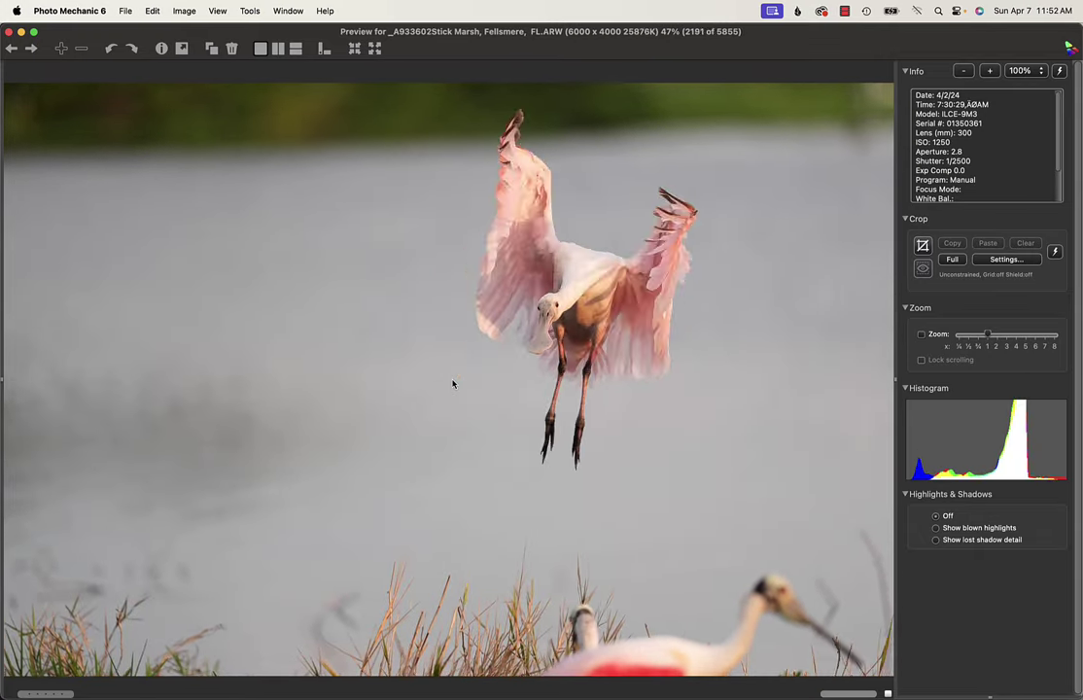
# Step: Review the raised wings, head position and perched birds below from _A933602 through _A933626
pyautogui.press('Right')
pyautogui.press('Right')
pyautogui.press('Right')
pyautogui.press('Right')
pyautogui.press('Right')
pyautogui.press('Right')
pyautogui.press('Right')
pyautogui.press('Right')
pyautogui.press('Right')
pyautogui.press('Right')
pyautogui.press('Right')
pyautogui.press('Right')
pyautogui.press('Right')
pyautogui.press('Right')
pyautogui.press('Right')
pyautogui.press('Right')
pyautogui.press('Right')
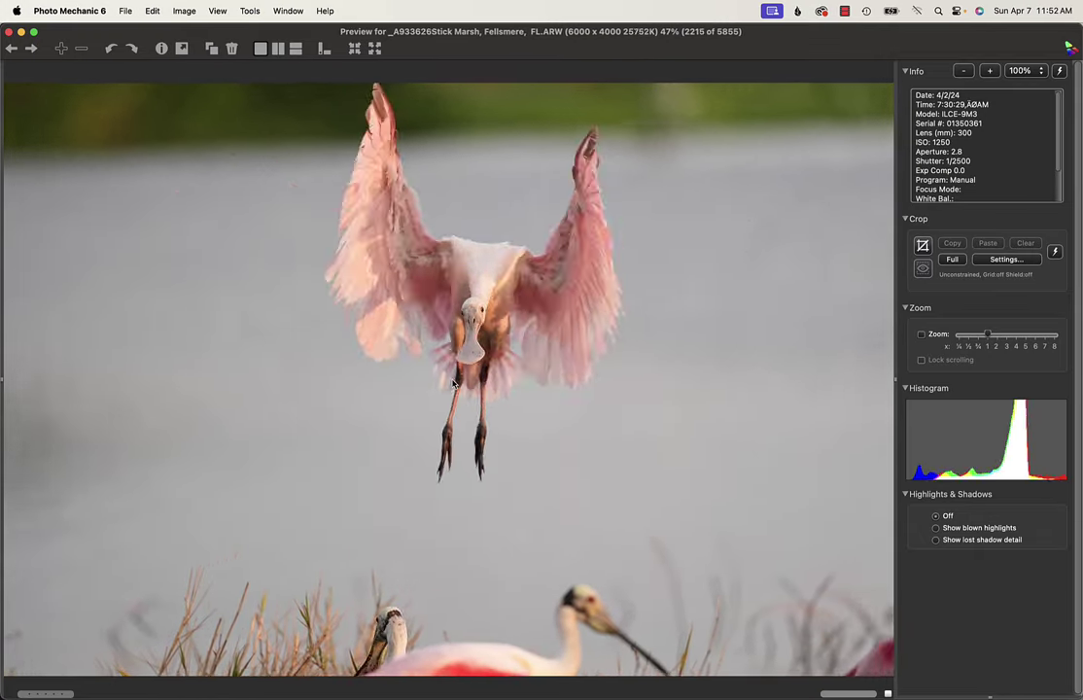
# Step: Review the frames from _A933626 through _A933643, comparing the landing pose over the perched birds with the spoonbill flying against the trees
pyautogui.press('Right')
pyautogui.press('Right')
pyautogui.press('Right')
pyautogui.press('Right')
pyautogui.press('Right')
pyautogui.press('Right')
pyautogui.press('Right')
pyautogui.press('Right')
pyautogui.press('Right')
pyautogui.press('Right')
pyautogui.press('Right')
pyautogui.press('Right')
pyautogui.press('Right')
pyautogui.press('Right')
pyautogui.press('Right')
pyautogui.press('Right')
pyautogui.press('Right')
pyautogui.press('Right')
pyautogui.press('Right')
pyautogui.press('Right')
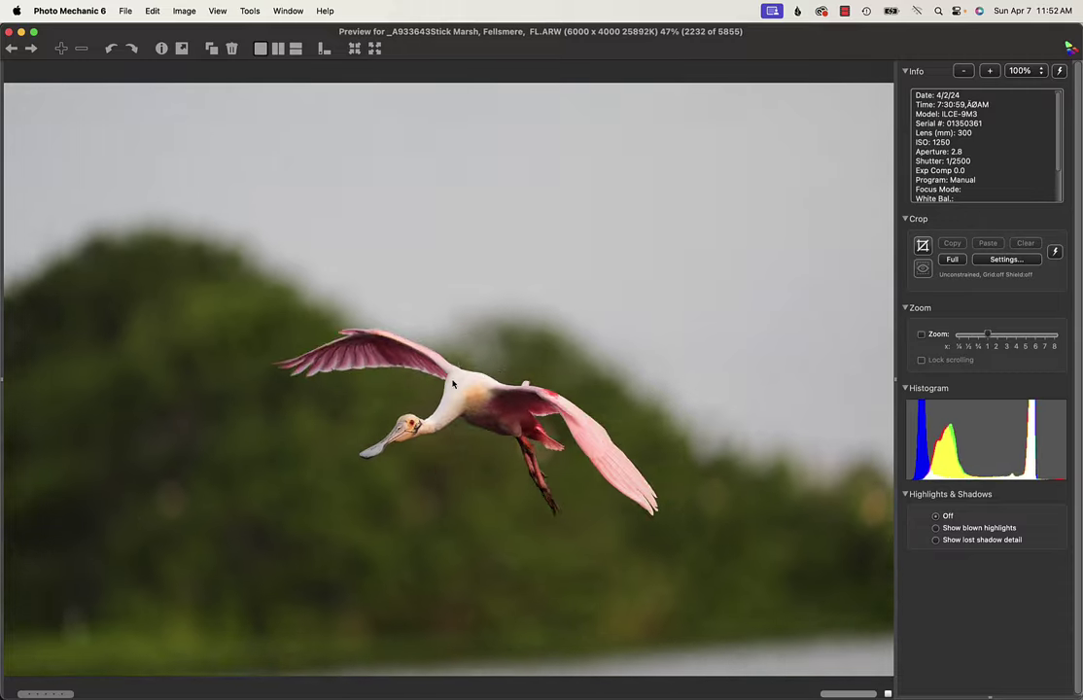
# Step: Follow the spoonbill's approach from the tree backdrop in _A933643 to the spread-wing pose over water in _A933666
pyautogui.press('Right')
pyautogui.press('Right')
pyautogui.press('Right')
pyautogui.press('Right')
pyautogui.press('Right')
pyautogui.press('Right')
pyautogui.press('Right')
pyautogui.press('Right')
pyautogui.press('Right')
pyautogui.press('Right')
pyautogui.press('Right')
pyautogui.press('Right')
pyautogui.press('Right')
pyautogui.press('Right')
pyautogui.press('Right')
pyautogui.press('Right')
pyautogui.press('Right')
pyautogui.press('Right')
pyautogui.press('Right')
pyautogui.press('Right')
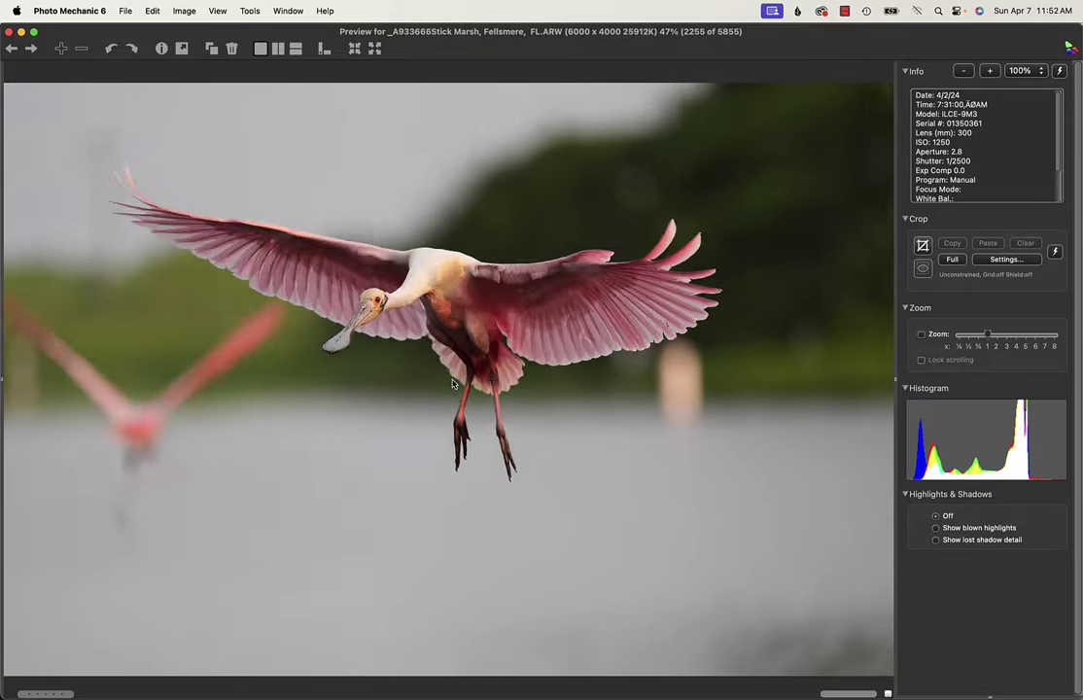
# Step: Compare the wing spread, dangling legs and blurred background bird in the frames from _A933666 through _A933685
pyautogui.press('Right')
pyautogui.press('Right')
pyautogui.press('Right')
pyautogui.press('Right')
pyautogui.press('Right')
pyautogui.press('Right')
pyautogui.press('Right')
pyautogui.press('Right')
pyautogui.press('Right')
pyautogui.press('Right')
pyautogui.press('Right')
pyautogui.press('Right')
pyautogui.press('Right')
pyautogui.press('Right')
pyautogui.press('Right')
pyautogui.press('Right')
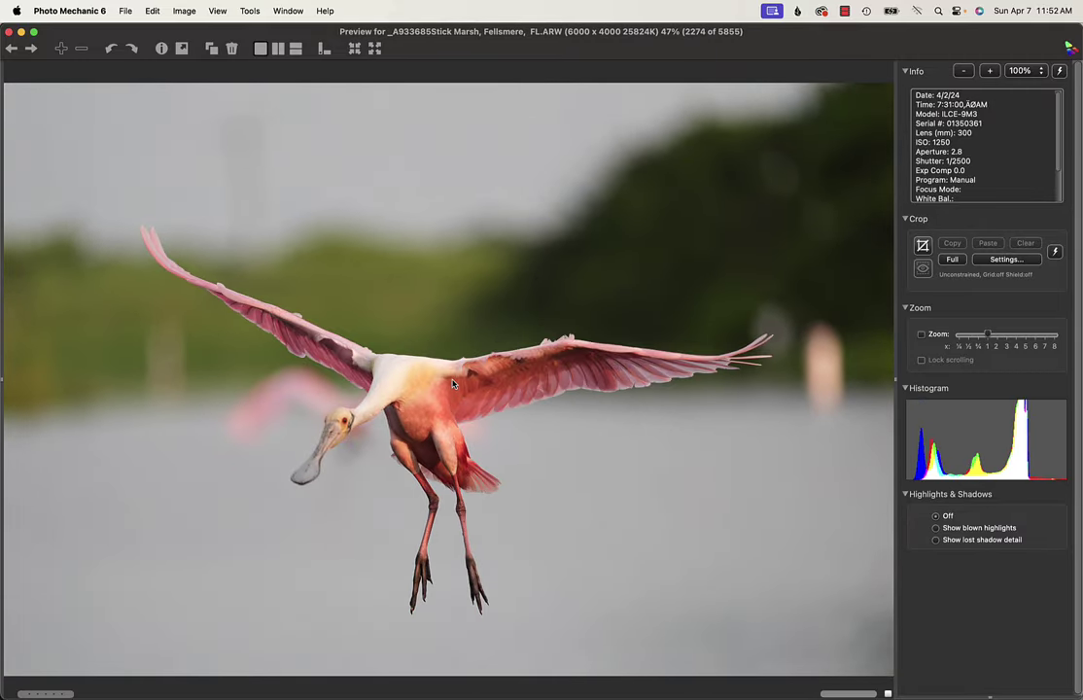
# Step: Check the wingbeat, head angle and leg position in the descent frames from _A933685 through _A933705
pyautogui.press('Right')
pyautogui.press('Right')
pyautogui.press('Right')
pyautogui.press('Right')
pyautogui.press('Right')
pyautogui.press('Right')
pyautogui.press('Right')
pyautogui.press('Right')
pyautogui.press('Right')
pyautogui.press('Right')
pyautogui.press('Right')
pyautogui.press('Right')
pyautogui.press('Right')
pyautogui.press('Right')
pyautogui.press('Right')
pyautogui.press('Right')
pyautogui.press('Right')
pyautogui.press('Right')
pyautogui.press('Right')
pyautogui.press('Right')
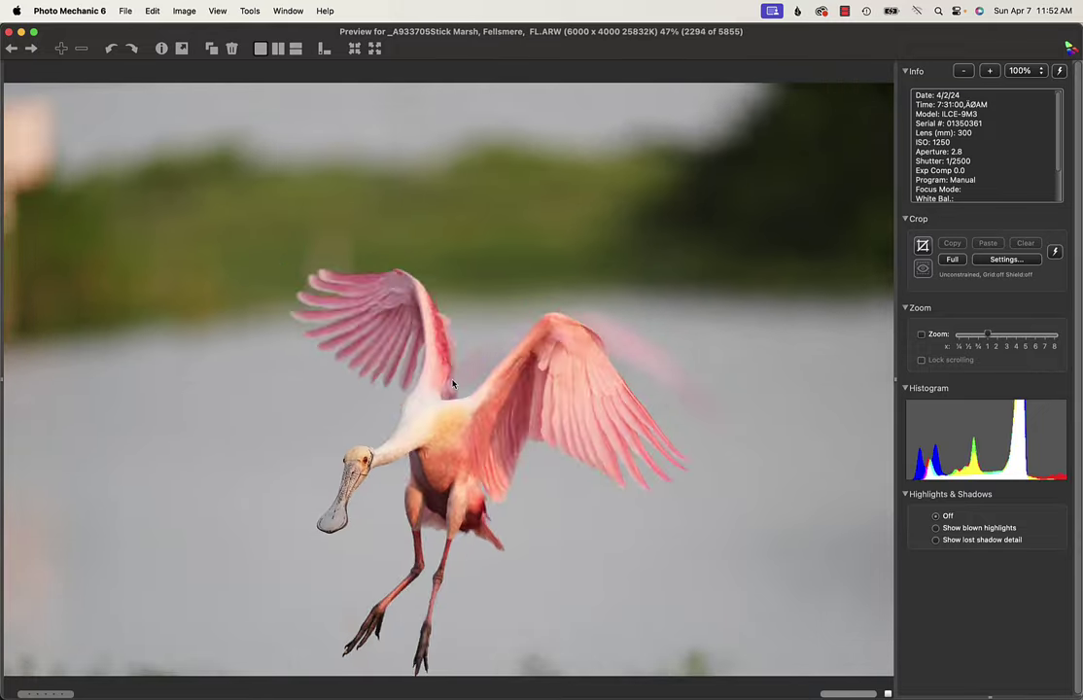
# Step: Review the rest of the landing burst past _A933738 and continue to the distant flock in _A933763
pyautogui.press('Right')
pyautogui.press('Right')
pyautogui.press('Right')
pyautogui.press('Right')
pyautogui.press('Right')
pyautogui.press('Right')
pyautogui.press('Right')
pyautogui.press('Right')
pyautogui.press('Right')
pyautogui.press('Right')
pyautogui.press('Right')
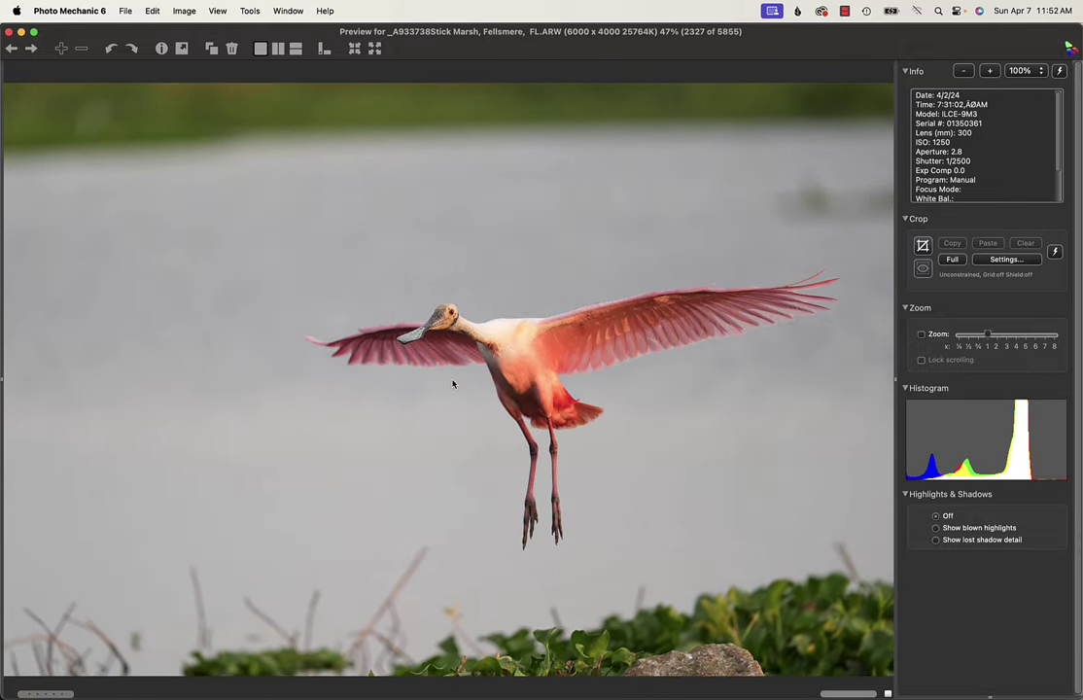
pyautogui.press('Right')
pyautogui.press('Right')
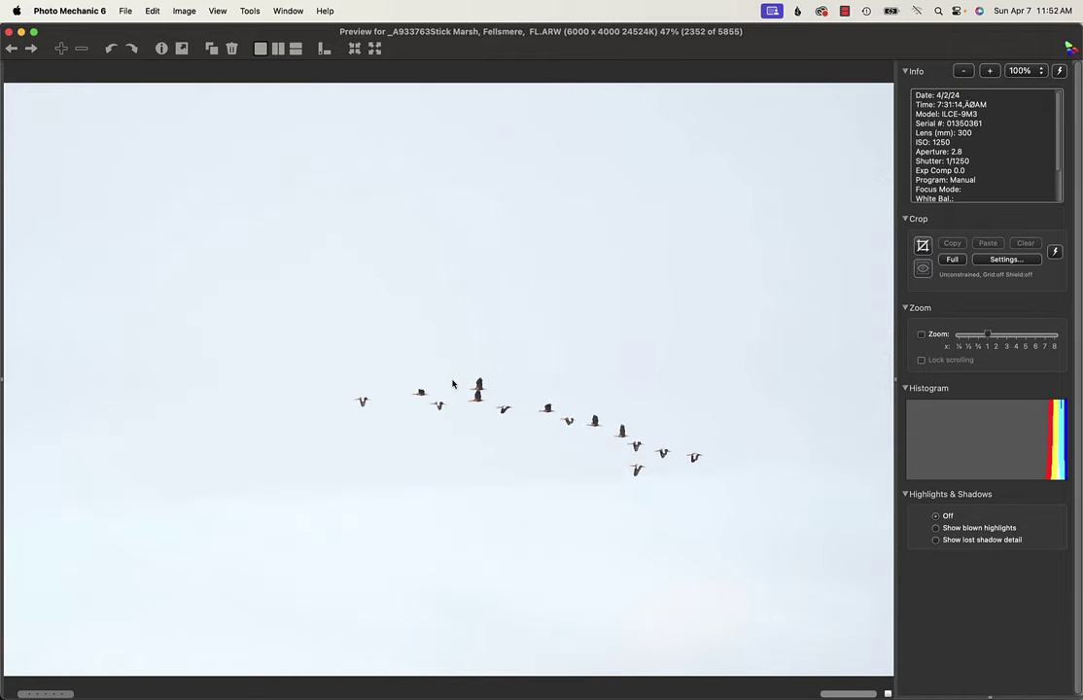
# Step: Move past the distant flock frames from _A933763 and examine the next spoonbill approach through _A933781
pyautogui.press('Right')
pyautogui.press('Right')
pyautogui.press('Right')
pyautogui.press('Right')
pyautogui.press('Right')
pyautogui.press('Right')
pyautogui.press('Right')
pyautogui.press('Right')
pyautogui.press('Right')
pyautogui.press('Right')
pyautogui.press('Right')
pyautogui.press('Right')
pyautogui.press('Right')
pyautogui.press('Right')
pyautogui.press('Right')
pyautogui.press('Right')
pyautogui.press('Right')
pyautogui.press('Right')
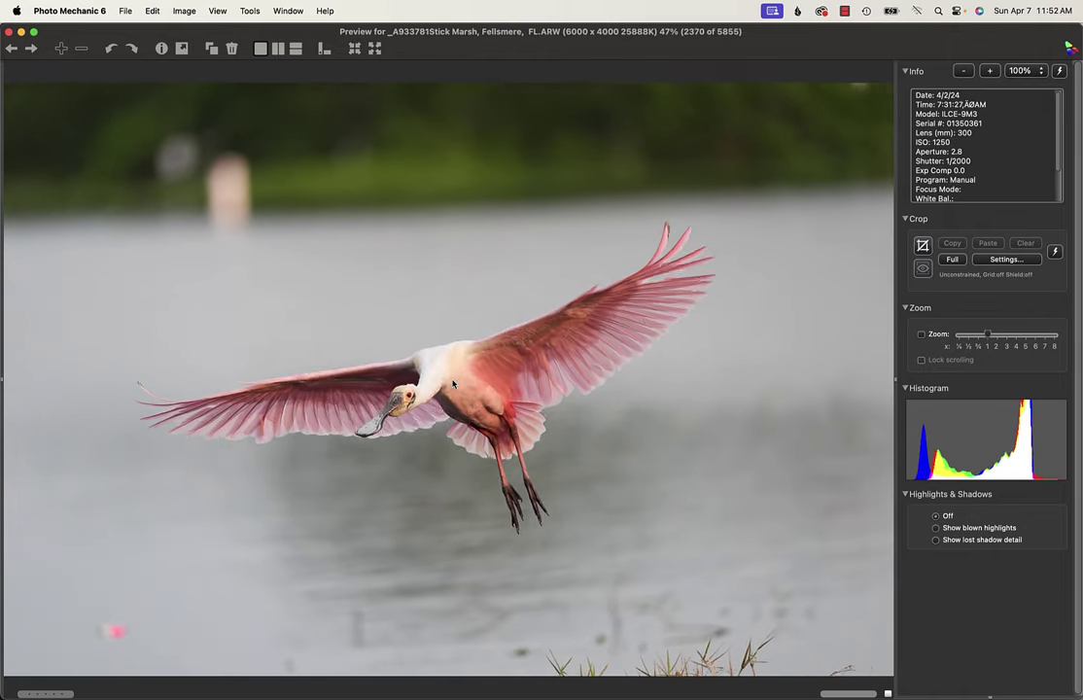
# Step: Compare wing poses, head direction and the water background in the frames from _A933781 through _A933804
pyautogui.press('Right')
pyautogui.press('Right')
pyautogui.press('Right')
pyautogui.press('Right')
pyautogui.press('Right')
pyautogui.press('Right')
pyautogui.press('Right')
pyautogui.press('Right')
pyautogui.press('Right')
pyautogui.press('Right')
pyautogui.press('Right')
pyautogui.press('Right')
pyautogui.press('Right')
pyautogui.press('Right')
pyautogui.press('Right')
pyautogui.press('Right')
pyautogui.press('Right')
pyautogui.press('Right')
pyautogui.press('Right')
pyautogui.press('Right')
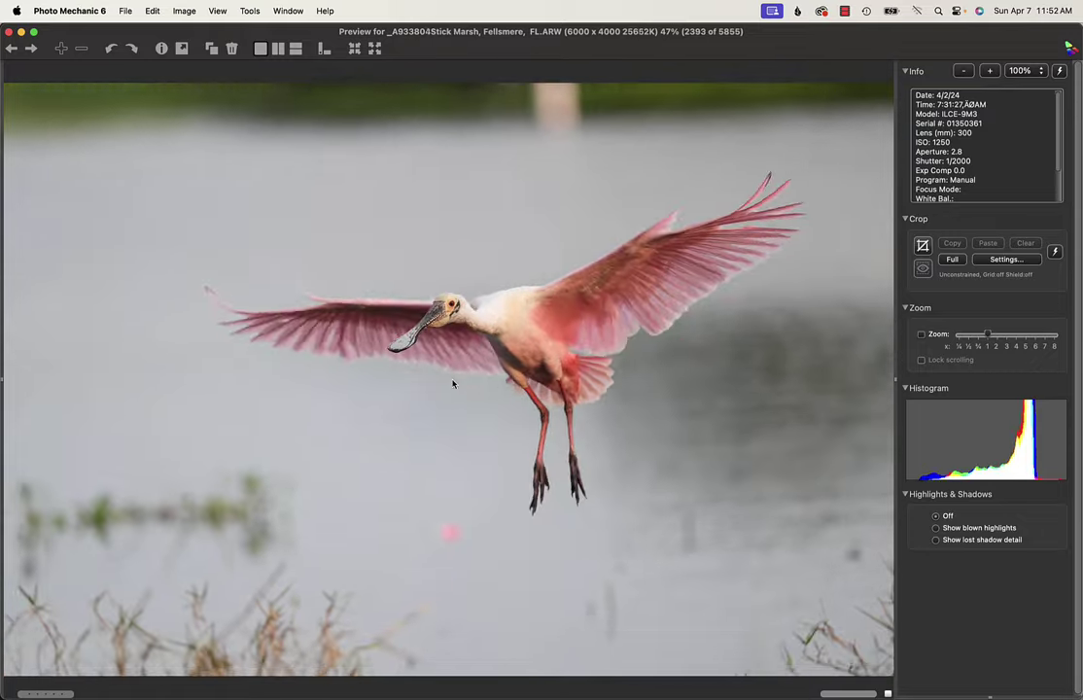
# Step: Examine the spoonbill's wing spread, leg position and framing in the landing frames from _A933804 through _A933827
pyautogui.press('Right')
pyautogui.press('Right')
pyautogui.press('Right')
pyautogui.press('Right')
pyautogui.press('Right')
pyautogui.press('Right')
pyautogui.press('Right')
pyautogui.press('Right')
pyautogui.press('Right')
pyautogui.press('Right')
pyautogui.press('Right')
pyautogui.press('Right')
pyautogui.press('Right')
pyautogui.press('Right')
pyautogui.press('Right')
pyautogui.press('Right')
pyautogui.press('Right')
pyautogui.press('Right')
pyautogui.press('Right')
pyautogui.press('Right')
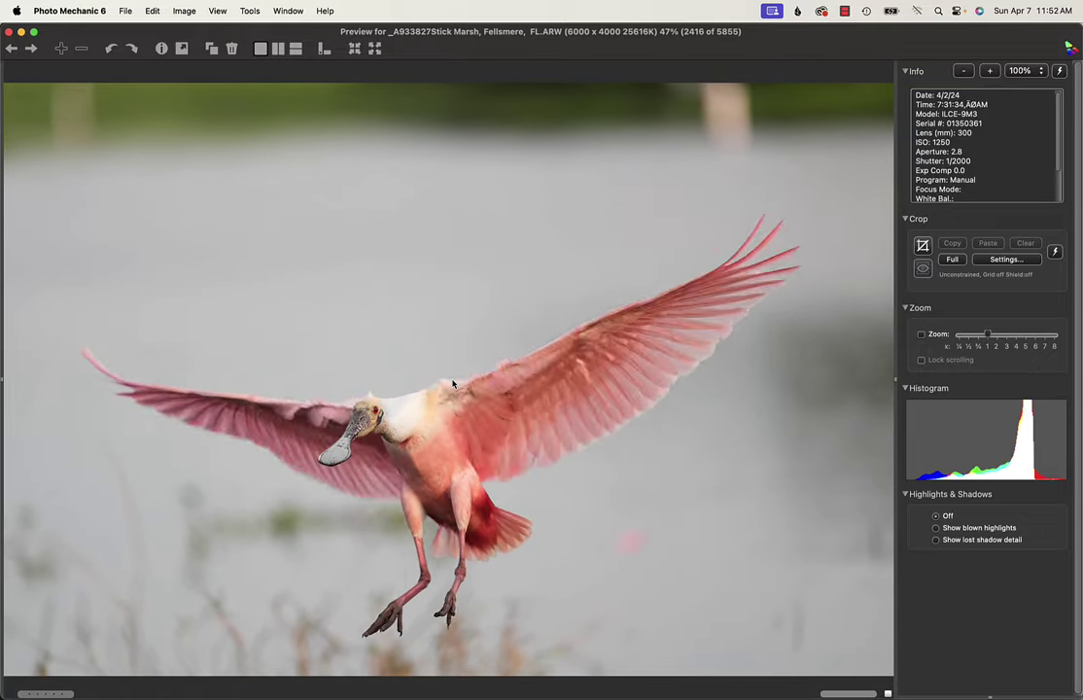
# Step: Review the rest of the landing burst past _A933827 and continue to the distant spoonbill approach in _A933850
pyautogui.press('Right')
pyautogui.press('Right')
pyautogui.press('Right')
pyautogui.press('Right')
pyautogui.press('Right')
pyautogui.press('Right')
pyautogui.press('Right')
pyautogui.press('Right')
pyautogui.press('Right')
pyautogui.press('Right')
pyautogui.press('Right')
pyautogui.press('Right')
pyautogui.press('Right')
pyautogui.press('Right')
pyautogui.press('Right')
pyautogui.press('Right')
pyautogui.press('Right')
pyautogui.press('Right')
pyautogui.press('Right')
pyautogui.press('Right')
pyautogui.press('Right')
pyautogui.press('Right')
pyautogui.press('Right')
pyautogui.press('Right')
pyautogui.press('Right')
pyautogui.press('Right')
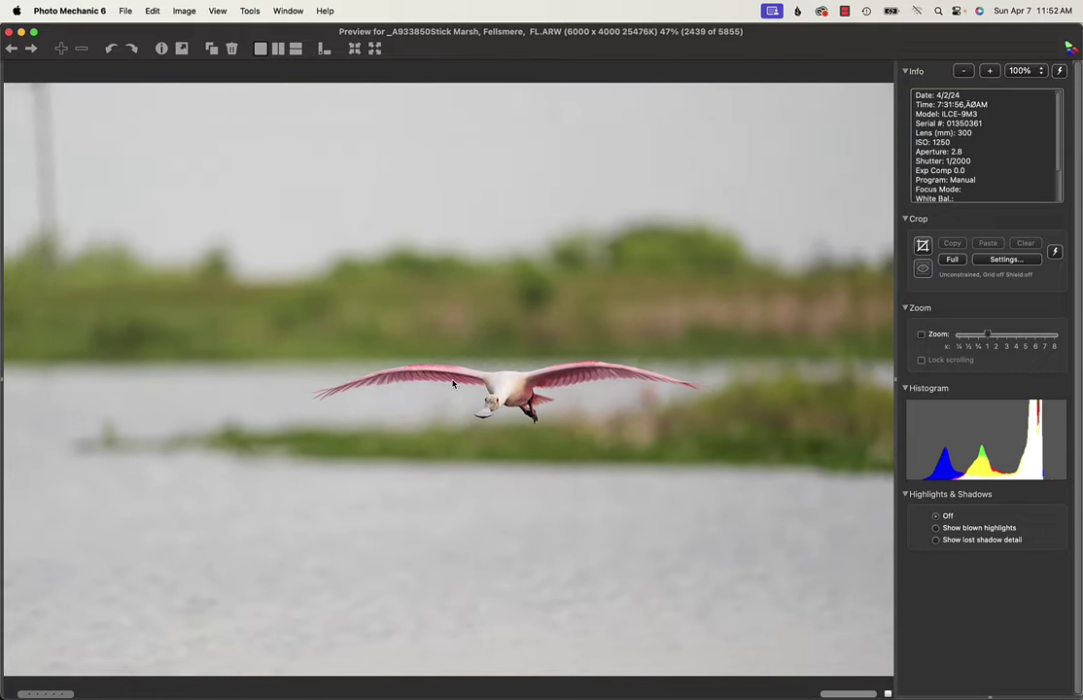
# Step: Follow the spoonbill's approach from _A933850 to the frames above the rocks and vegetation at _A933873
pyautogui.press('Right')
pyautogui.press('Right')
pyautogui.press('Right')
pyautogui.press('Right')
pyautogui.press('Right')
pyautogui.press('Right')
pyautogui.press('Right')
pyautogui.press('Right')
pyautogui.press('Right')
pyautogui.press('Right')
pyautogui.press('Right')
pyautogui.press('Right')
pyautogui.press('Right')
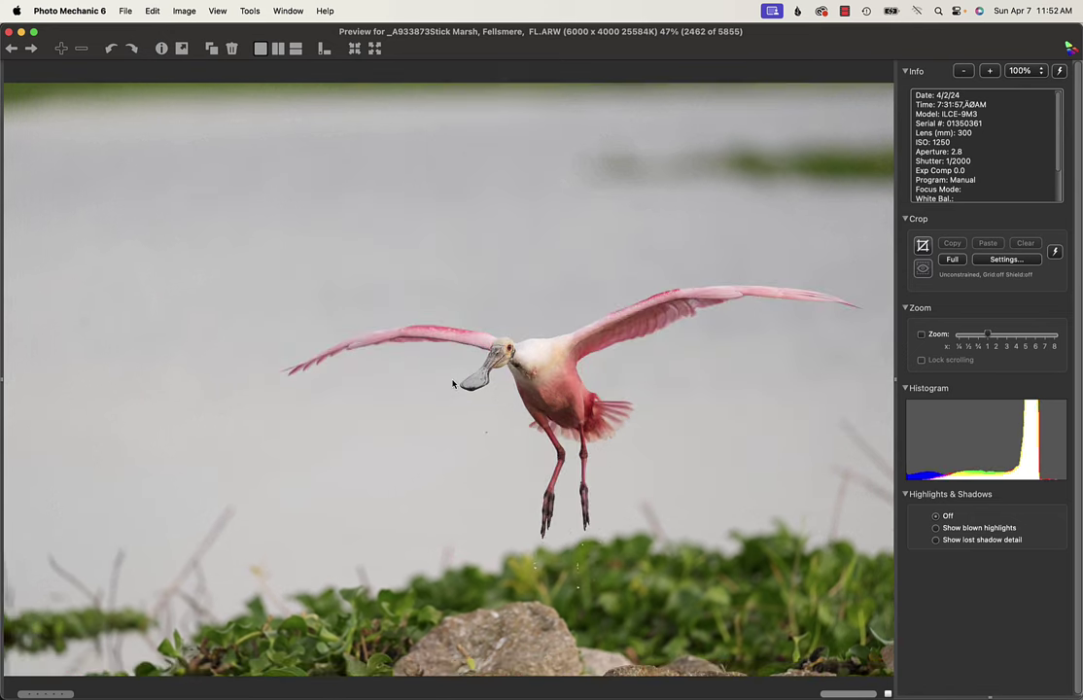
# Step: Compare wing spread and head position back and forth between _A933875 and _A933881, ending on _A933883
pyautogui.press('Right')
pyautogui.press('Right')
pyautogui.press('Right')
pyautogui.press('Right')
pyautogui.press('Right')
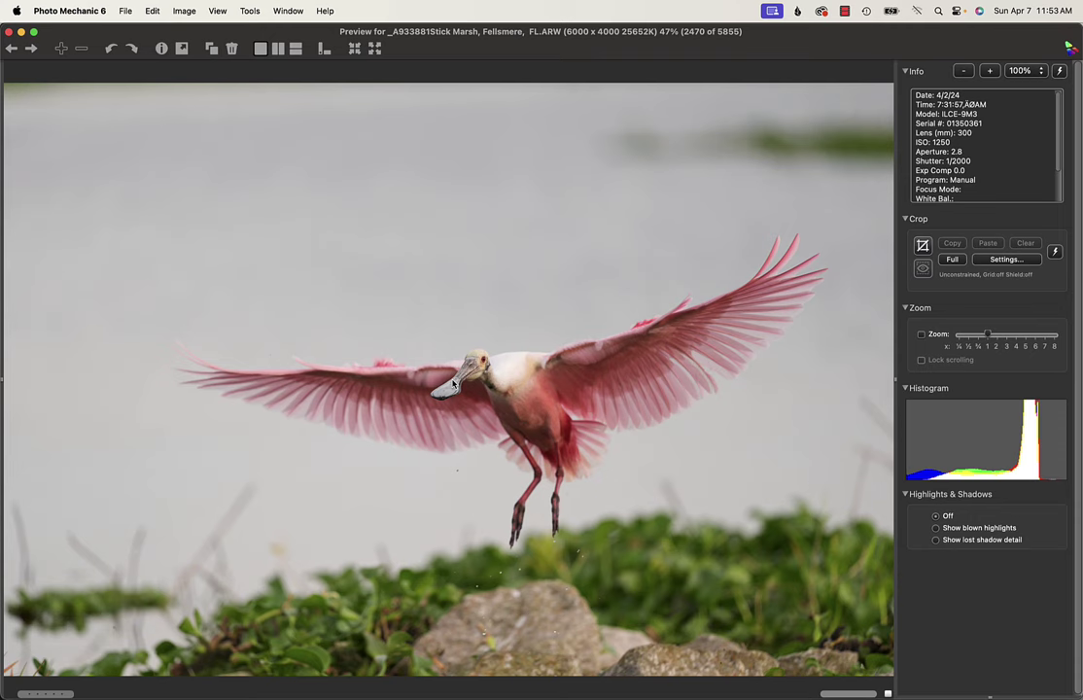
pyautogui.press('Left')
pyautogui.press('Left')
pyautogui.press('Left')
pyautogui.press('Left')
pyautogui.press('Left')
pyautogui.press('Left')
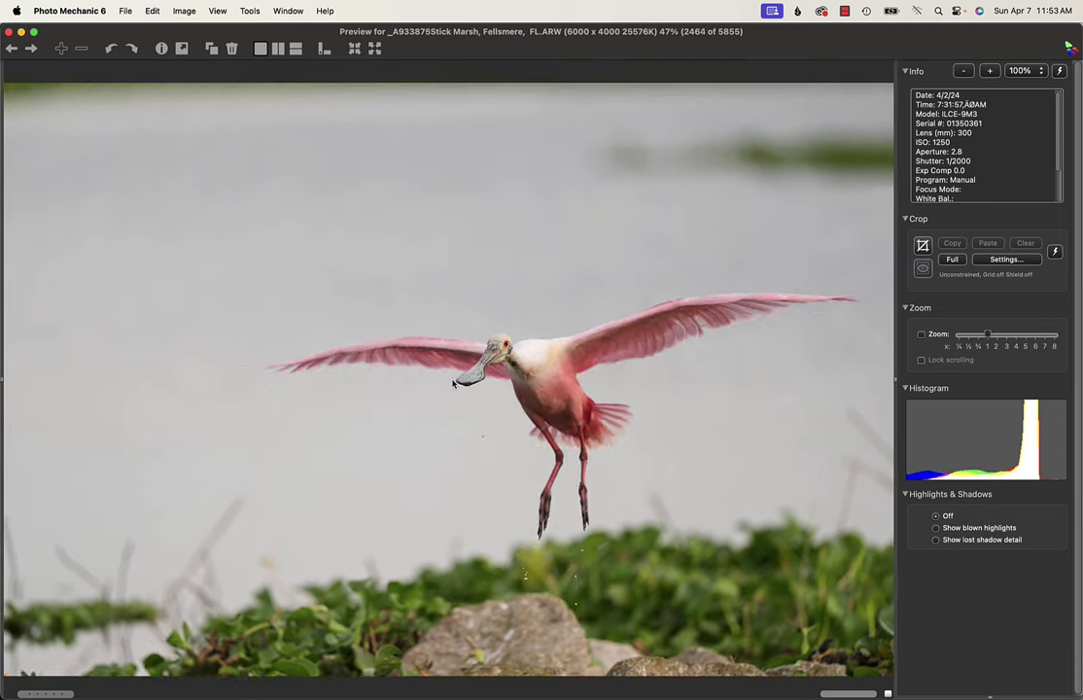
pyautogui.press('Right')
pyautogui.press('Right')
pyautogui.press('Right')
pyautogui.press('Right')
pyautogui.press('Right')
pyautogui.press('Right')
pyautogui.press('Right')
pyautogui.press('Right')
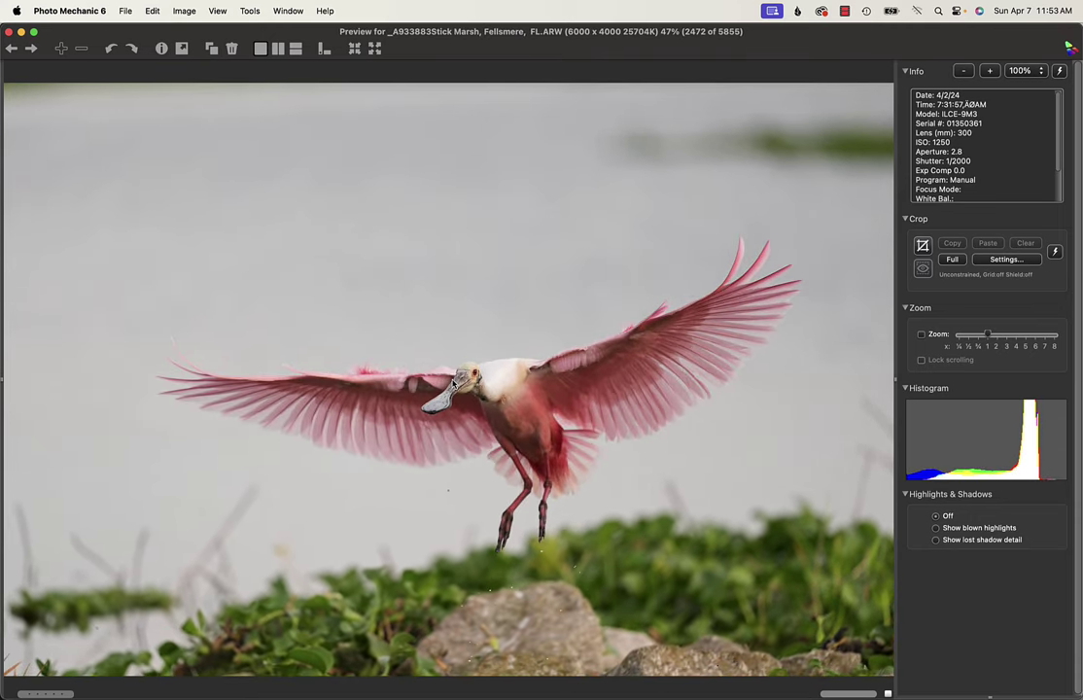
# Step: Examine the remaining landing poses over the rocks from _A933883 and continue to the front-facing spoonbill in _A933897
pyautogui.press('Right')
pyautogui.press('Right')
pyautogui.press('Right')
pyautogui.press('Right')
pyautogui.press('Right')
pyautogui.press('Right')
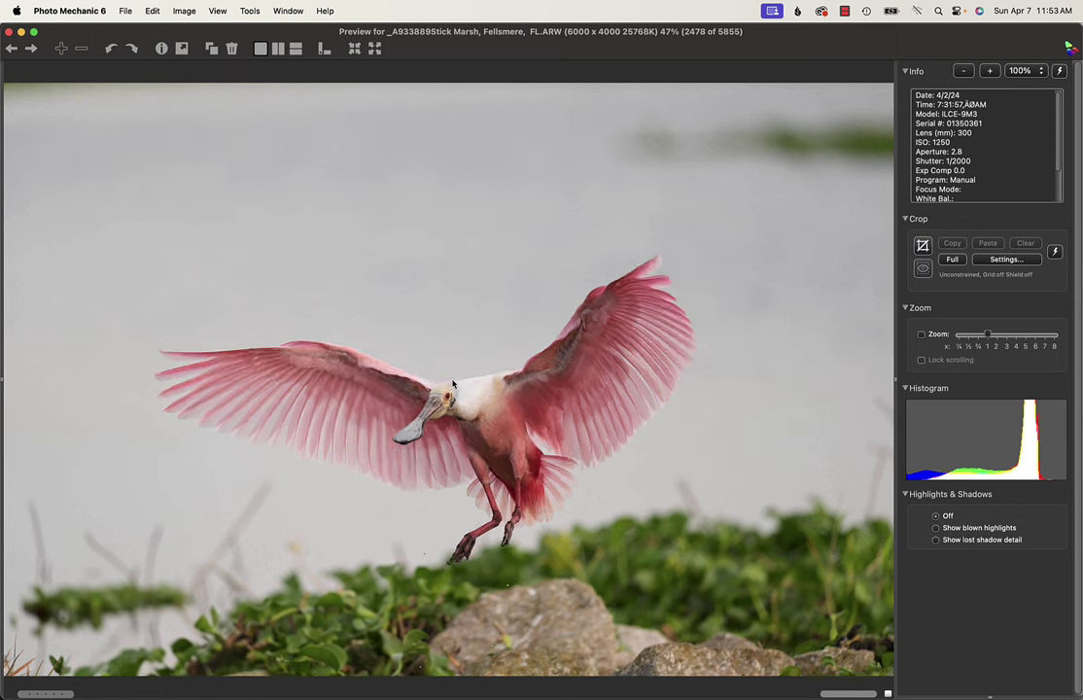
pyautogui.press('Right')
pyautogui.press('Right')
pyautogui.press('Right')
pyautogui.press('Right')
pyautogui.press('Right')
pyautogui.press('Right')
pyautogui.press('Right')
pyautogui.press('Right')
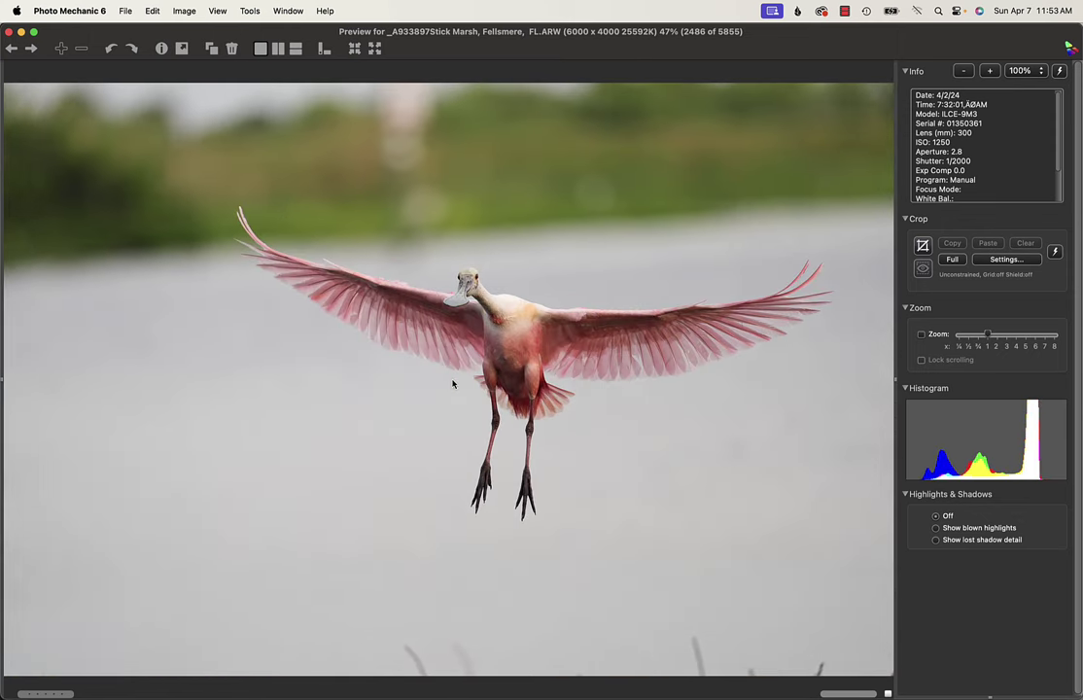
# Step: Compare wing shape, head angle and the treeline background in the front-facing frames from _A933897 through _A933906
pyautogui.press('Right')
pyautogui.press('Right')
pyautogui.press('Right')
pyautogui.press('Right')
pyautogui.press('Right')
pyautogui.press('Right')
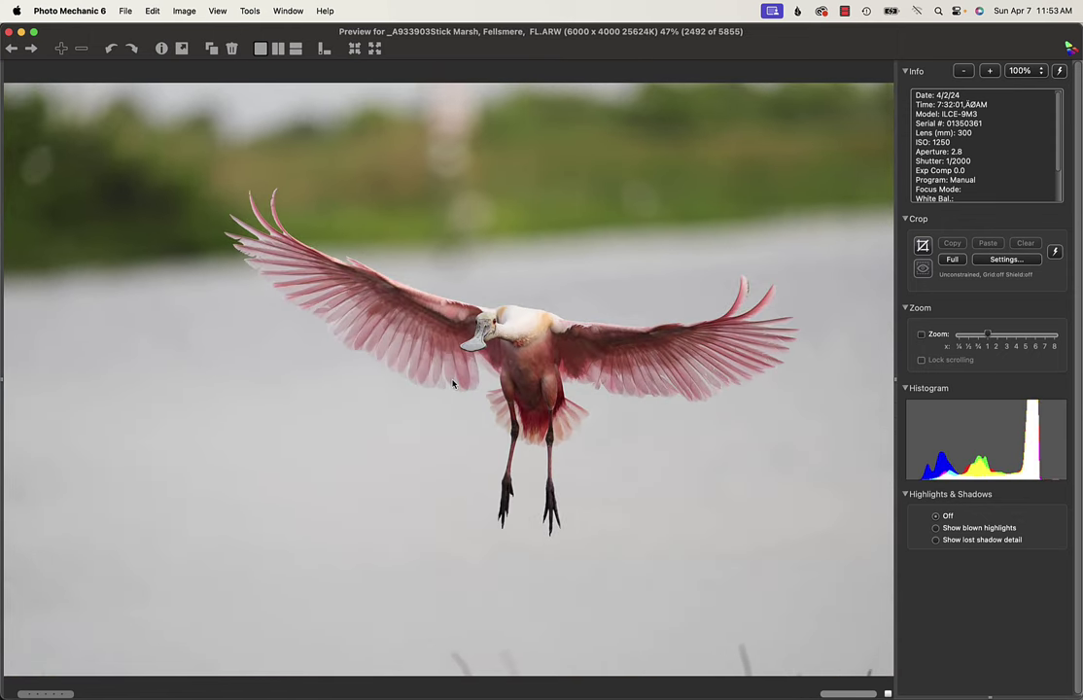
pyautogui.press('Right')
pyautogui.press('Right')
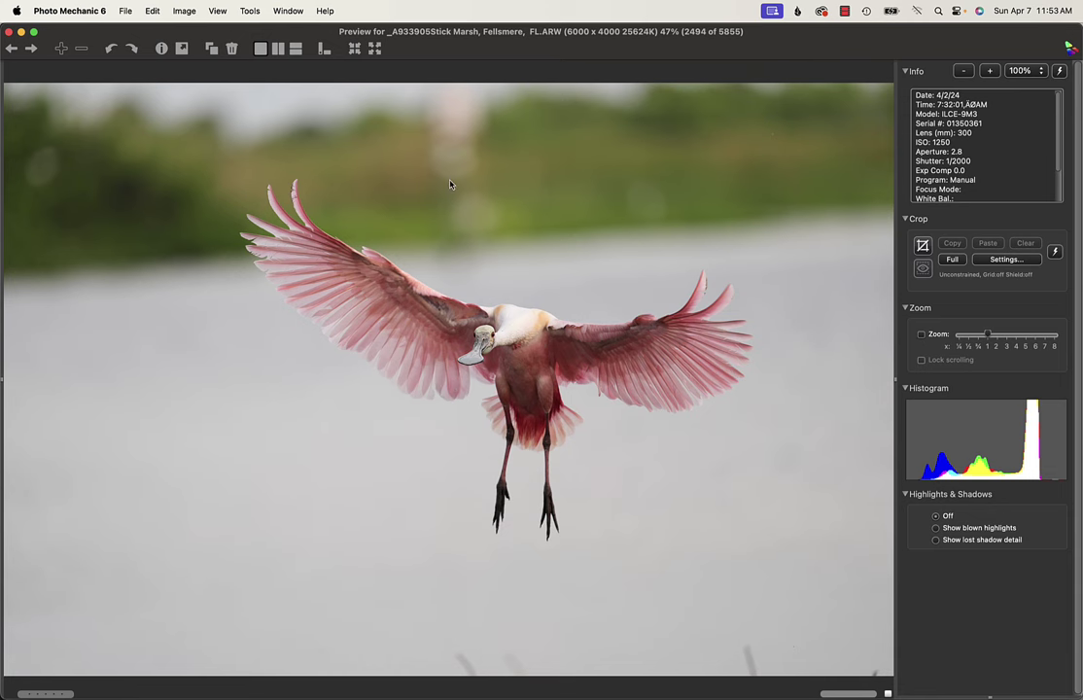
pyautogui.press('Right')
pyautogui.press('Right')
pyautogui.press('Right')
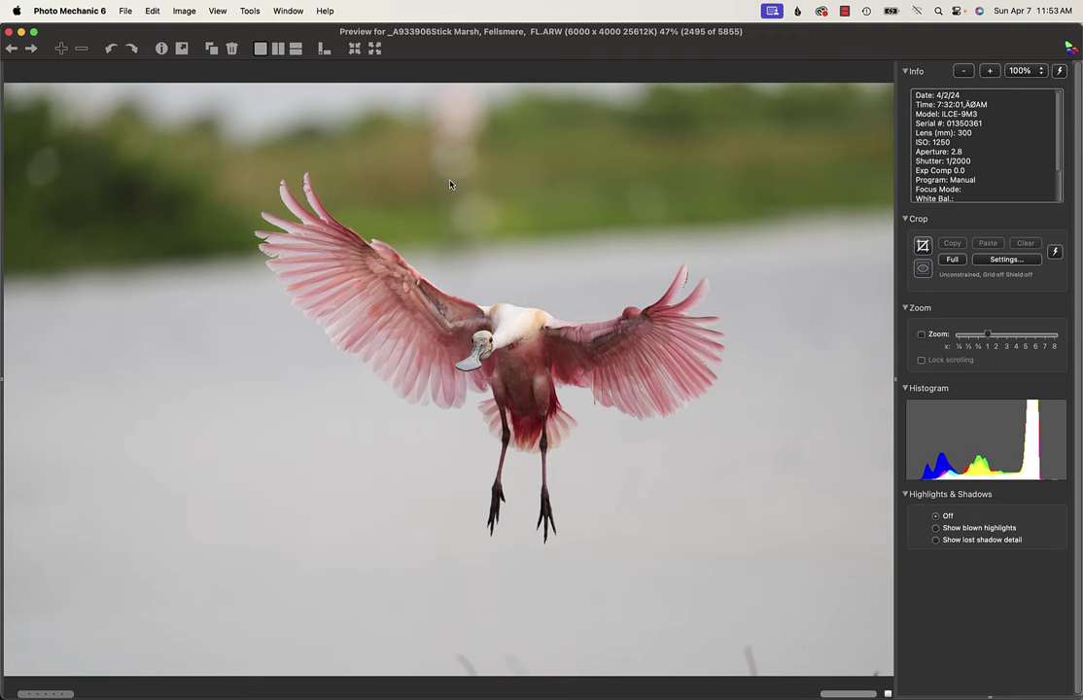
# Step: Examine the raised-wing poses after _A933906 and continue to the next spoonbill burst at _A933920
pyautogui.press('Right')
pyautogui.press('Right')
pyautogui.press('Right')
pyautogui.press('Right')
pyautogui.press('Right')
pyautogui.press('Right')
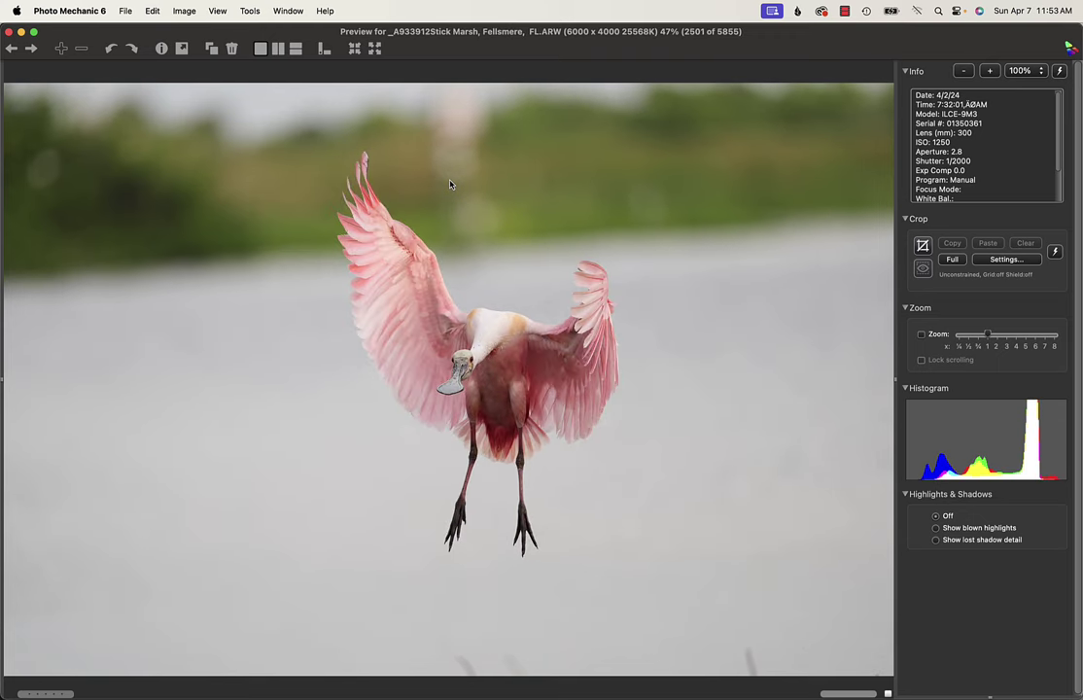
pyautogui.press('Right')
pyautogui.press('Right')
pyautogui.press('Right')
pyautogui.press('Right')
pyautogui.press('Right')
pyautogui.press('Right')
pyautogui.press('Right')
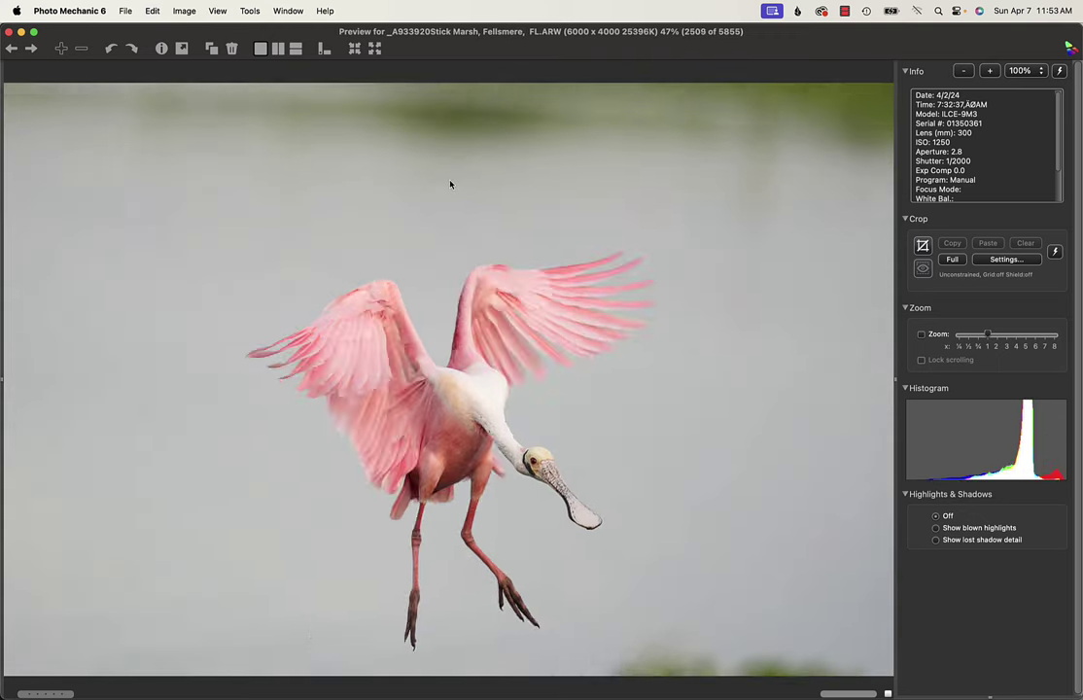
# Step: Compare wing positions, wingtip framing and the water background in the burst from _A933920 through _A933935
pyautogui.press('Right')
pyautogui.press('Right')
pyautogui.press('Right')
pyautogui.press('Right')
pyautogui.press('Right')
pyautogui.press('Right')
pyautogui.press('Right')
pyautogui.press('Right')
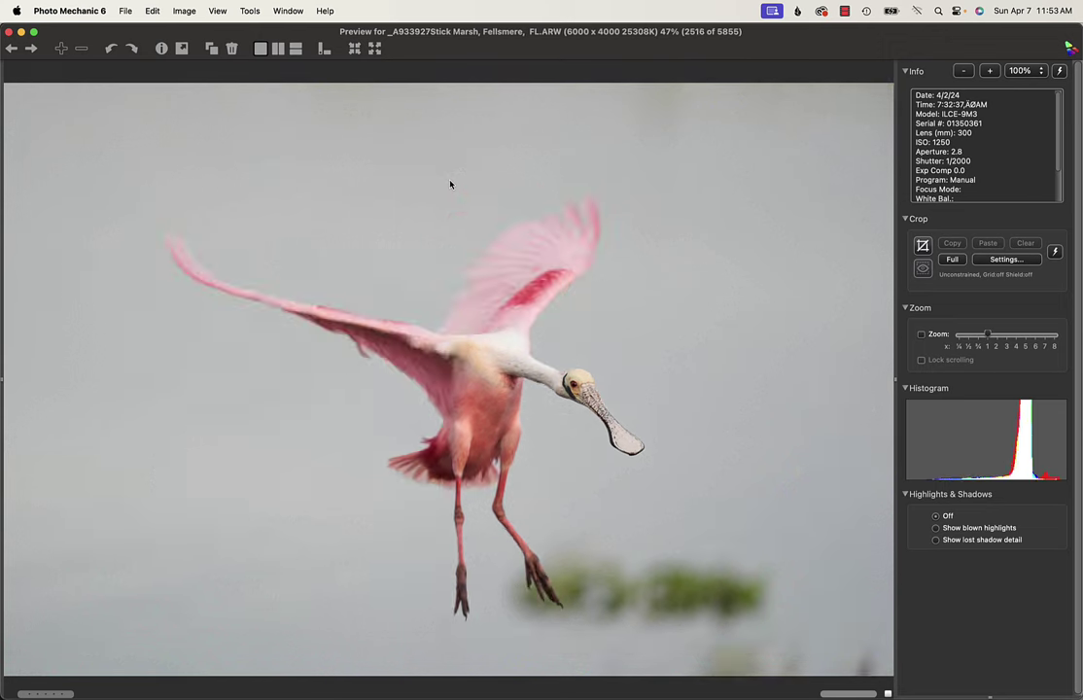
pyautogui.press('Right')
pyautogui.press('Right')
pyautogui.press('Right')
pyautogui.press('Right')
pyautogui.press('Right')
pyautogui.press('Right')
pyautogui.press('Right')
pyautogui.press('Right')
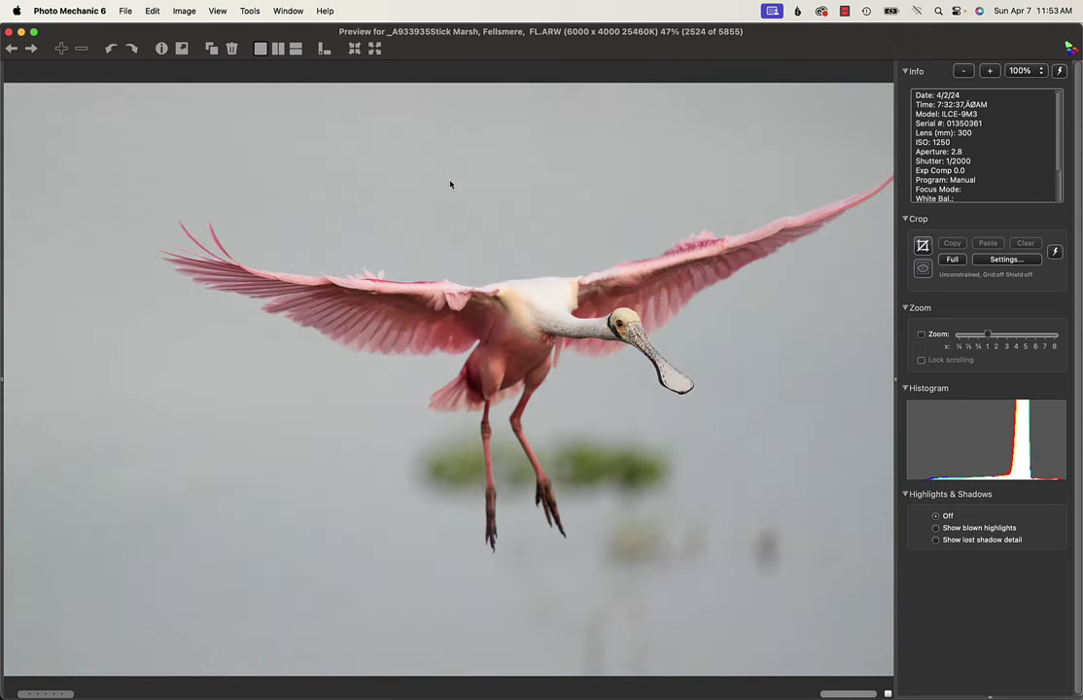
# Step: Review the frames past _A933935 and check the background distractions around the smaller spoonbill in _A933951
pyautogui.press('Right')
pyautogui.press('Right')
pyautogui.press('Right')
pyautogui.press('Right')
pyautogui.press('Right')
pyautogui.press('Right')
pyautogui.press('Right')
pyautogui.press('Right')
pyautogui.press('Right')
pyautogui.press('Right')
pyautogui.press('Right')
pyautogui.press('Right')
pyautogui.press('Right')
pyautogui.press('Right')
pyautogui.press('Right')
pyautogui.press('Right')
pyautogui.press('Right')
pyautogui.press('Right')
pyautogui.press('Right')
pyautogui.press('Right')
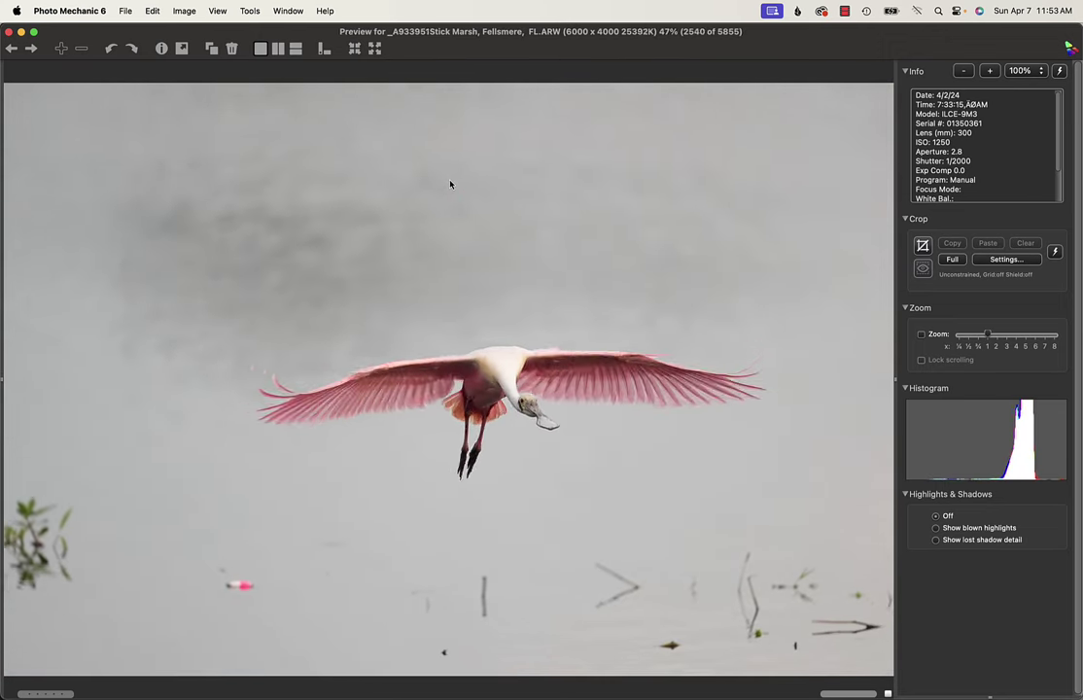
# Step: Review the frames from _A933951 to _A933974, examining the descending spoonbill's wing pose against the darker shoreline
pyautogui.press('Right')
pyautogui.press('Right')
pyautogui.press('Right')
pyautogui.press('Right')
pyautogui.press('Right')
pyautogui.press('Right')
pyautogui.press('Right')
pyautogui.press('Right')
pyautogui.press('Right')
pyautogui.press('Right')
pyautogui.press('Right')
pyautogui.press('Right')
pyautogui.press('Right')
pyautogui.press('Right')
pyautogui.press('Right')
pyautogui.press('Right')
pyautogui.press('Right')
pyautogui.press('Right')
pyautogui.press('Right')
pyautogui.press('Right')
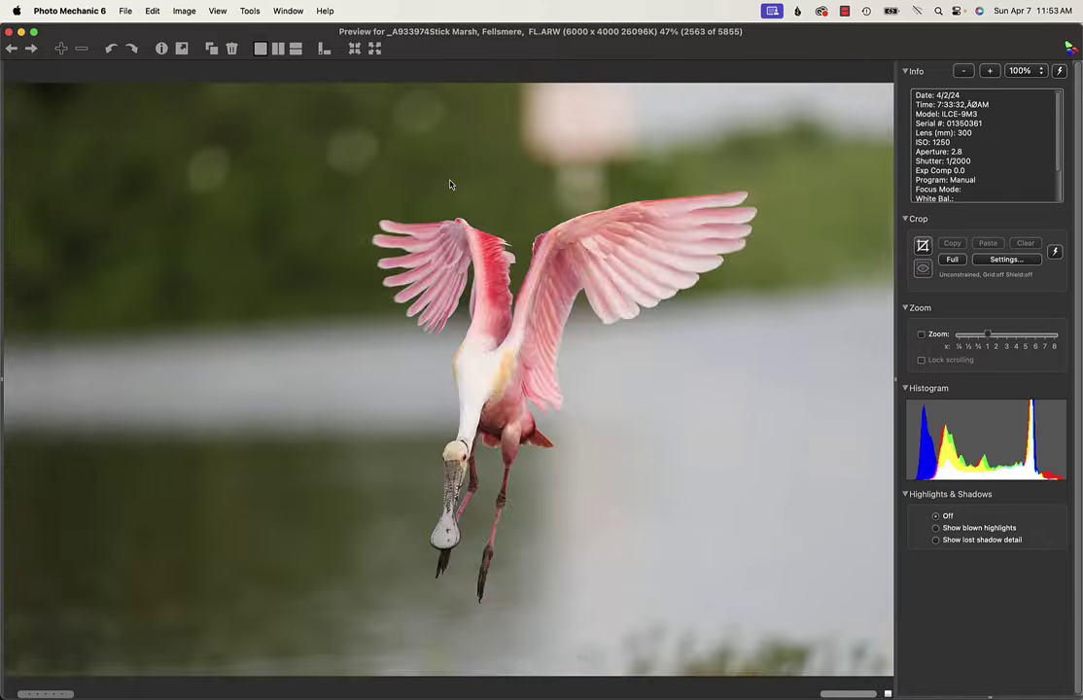
# Step: Compare the descending spoonbill's wing positions over the water in the frames from _A933974 to _A933987
pyautogui.press('Right')
pyautogui.press('Right')
pyautogui.press('Right')
pyautogui.press('Right')
pyautogui.press('Right')
pyautogui.press('Right')
pyautogui.press('Right')
pyautogui.press('Right')
pyautogui.press('Right')
pyautogui.press('Right')
pyautogui.press('Right')
pyautogui.press('Right')
pyautogui.press('Right')
pyautogui.press('Right')
pyautogui.press('Right')
pyautogui.press('Right')
pyautogui.press('Right')
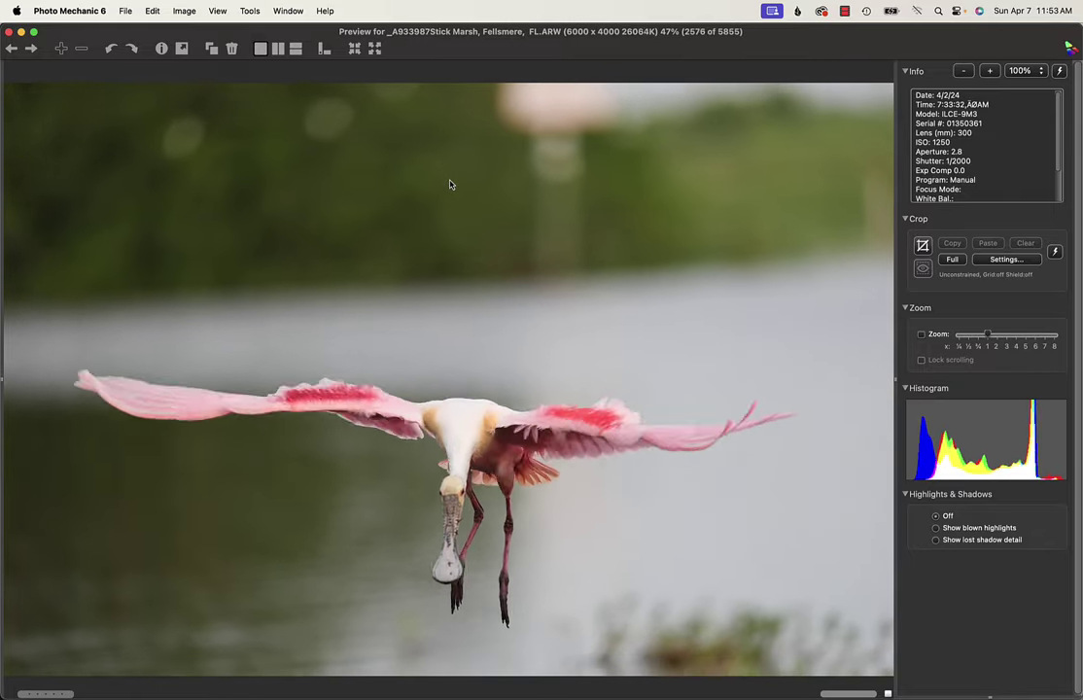
# Step: Review the rest of the burst past _A933987 and continue to the smaller gliding spoonbill at _A934010
pyautogui.press('Right')
pyautogui.press('Right')
pyautogui.press('Right')
pyautogui.press('Right')
pyautogui.press('Right')
pyautogui.press('Right')
pyautogui.press('Right')
pyautogui.press('Right')
pyautogui.press('Right')
pyautogui.press('Right')
pyautogui.press('Right')
pyautogui.press('Right')
pyautogui.press('Right')
pyautogui.press('Right')
pyautogui.press('Right')
pyautogui.press('Right')
pyautogui.press('Right')
pyautogui.press('Right')
pyautogui.press('Right')
pyautogui.press('Right')
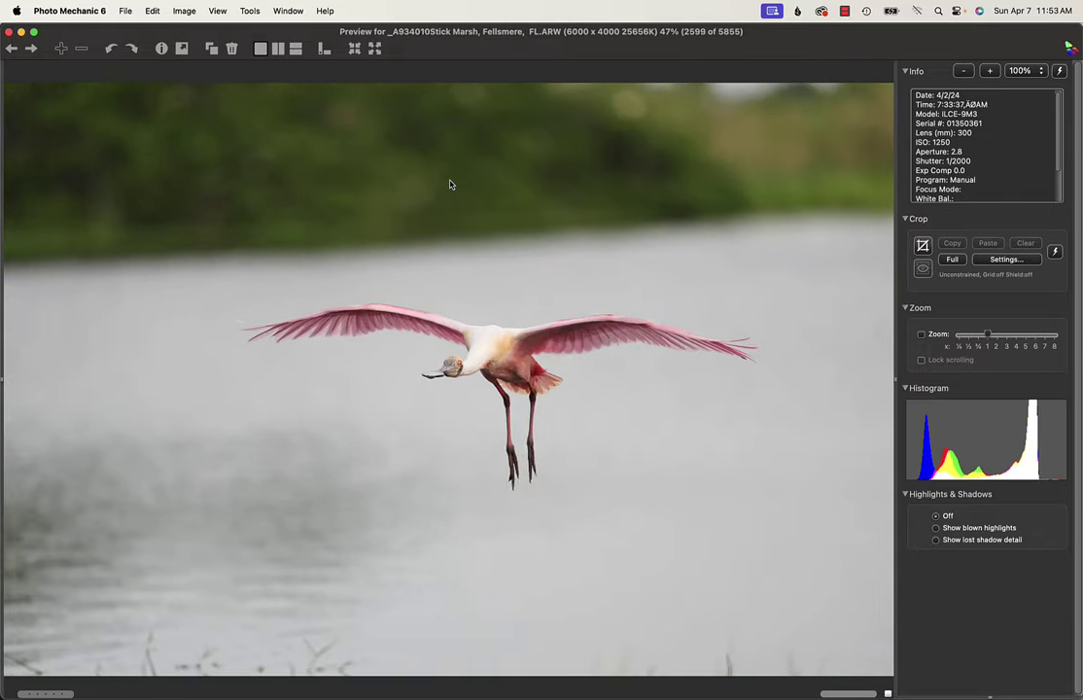
# Step: Examine the gliding spoonbill's wing spread and placement in the frame from _A934010 to _A934021
pyautogui.press('Right')
pyautogui.press('Right')
pyautogui.press('Right')
pyautogui.press('Right')
pyautogui.press('Right')
pyautogui.press('Right')
pyautogui.press('Right')
pyautogui.press('Right')
pyautogui.press('Right')
pyautogui.press('Right')
pyautogui.press('Right')
pyautogui.press('Right')
pyautogui.press('Right')
pyautogui.press('Right')
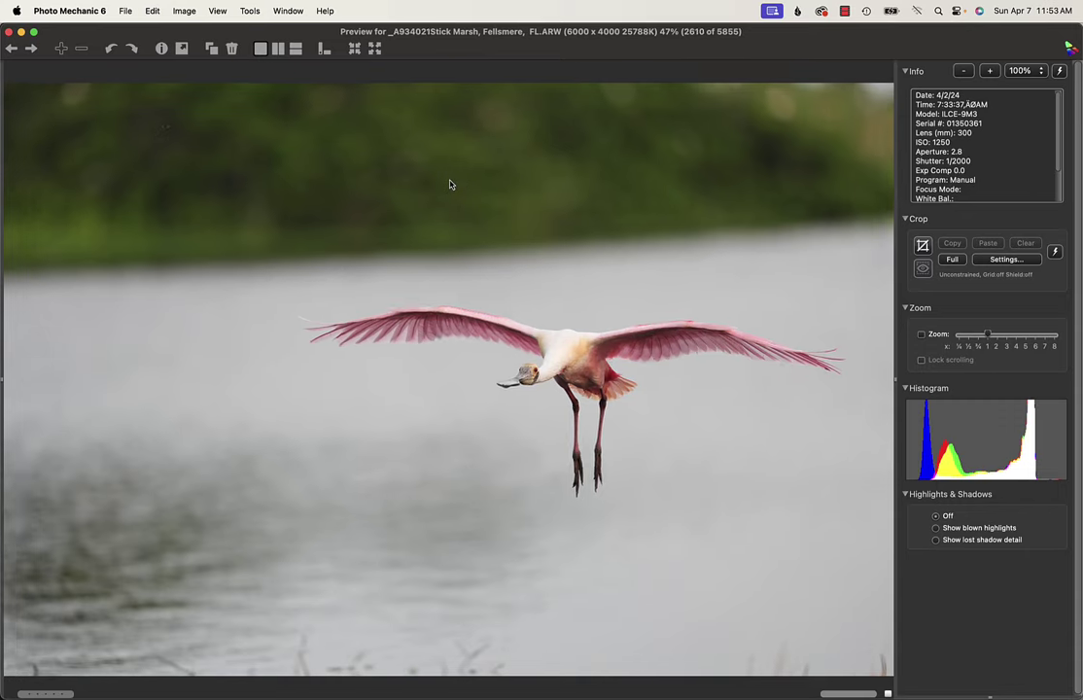
# Step: Review the remaining gliding frames through _A934035 and continue to the dark-background spoonbill burst at _A934044
pyautogui.press('Right')
pyautogui.press('Right')
pyautogui.press('Right')
pyautogui.press('Right')
pyautogui.press('Right')
pyautogui.press('Right')
pyautogui.press('Right')
pyautogui.press('Right')
pyautogui.press('Right')
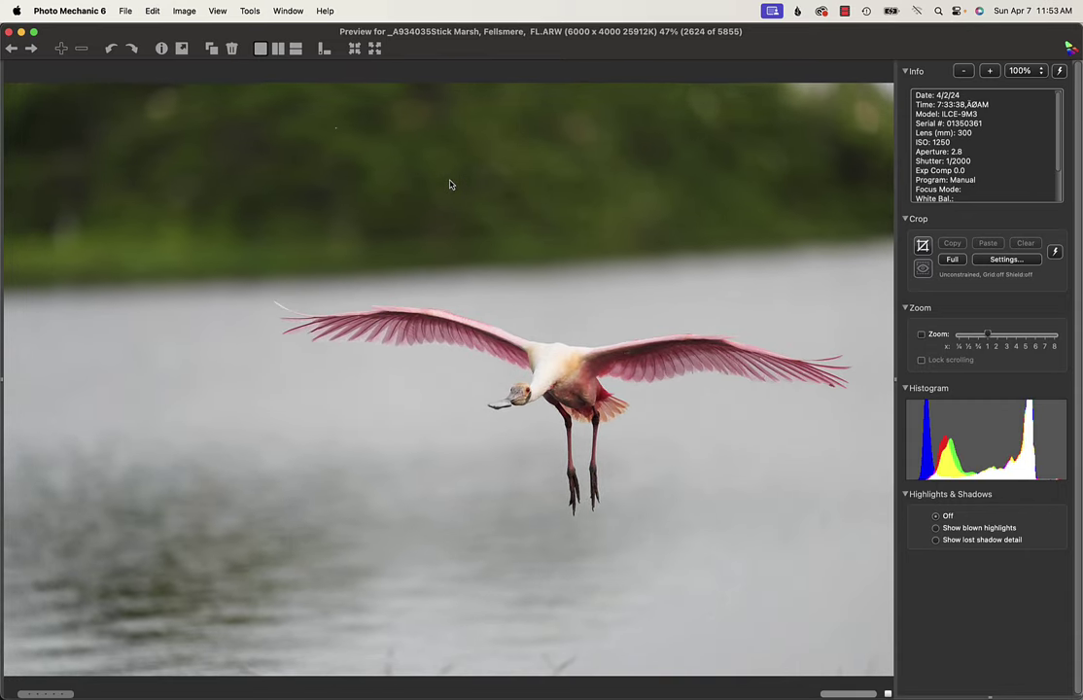
pyautogui.press('Right')
pyautogui.press('Right')
pyautogui.press('Right')
pyautogui.press('Right')
pyautogui.press('Right')
pyautogui.press('Right')
pyautogui.press('Right')
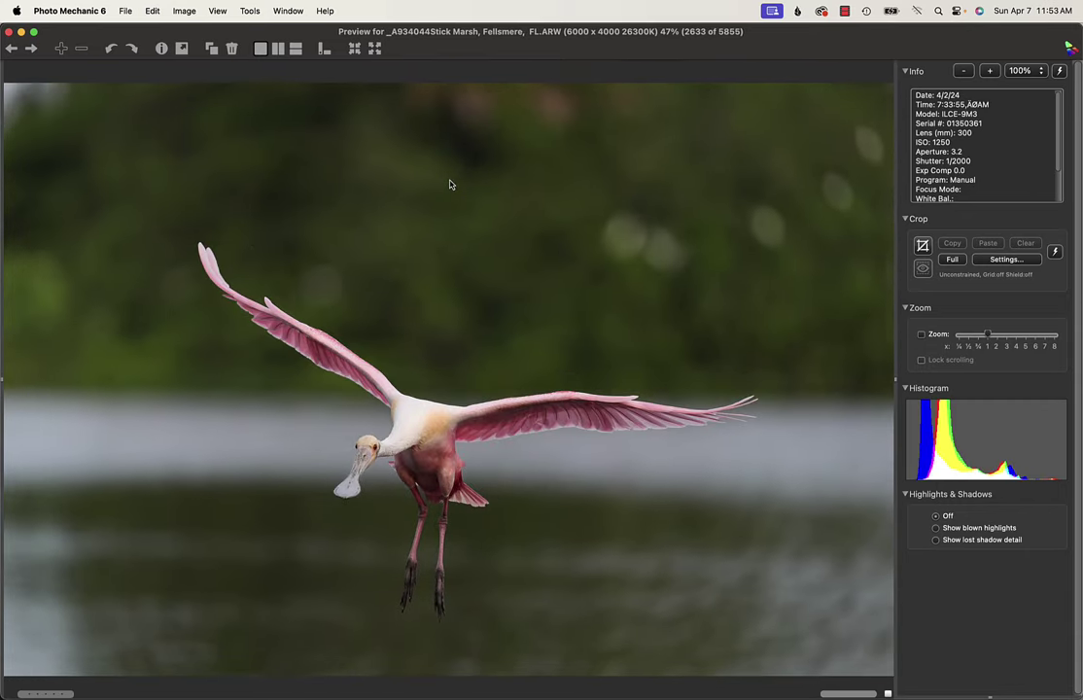
# Step: Compare the wing poses from _A934044 to _A934054 and check the spoonbill's head sharpness in _A934053 at 100% zoom
pyautogui.press('Right')
pyautogui.press('Right')
pyautogui.press('Right')
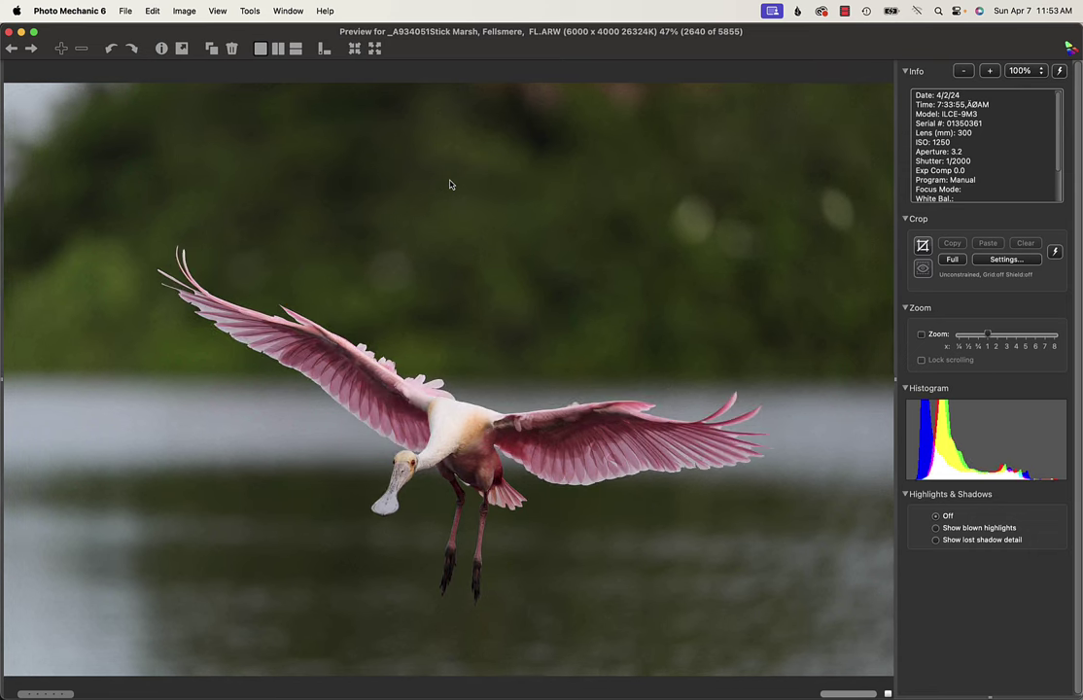
pyautogui.press('Right')
pyautogui.press('Right')
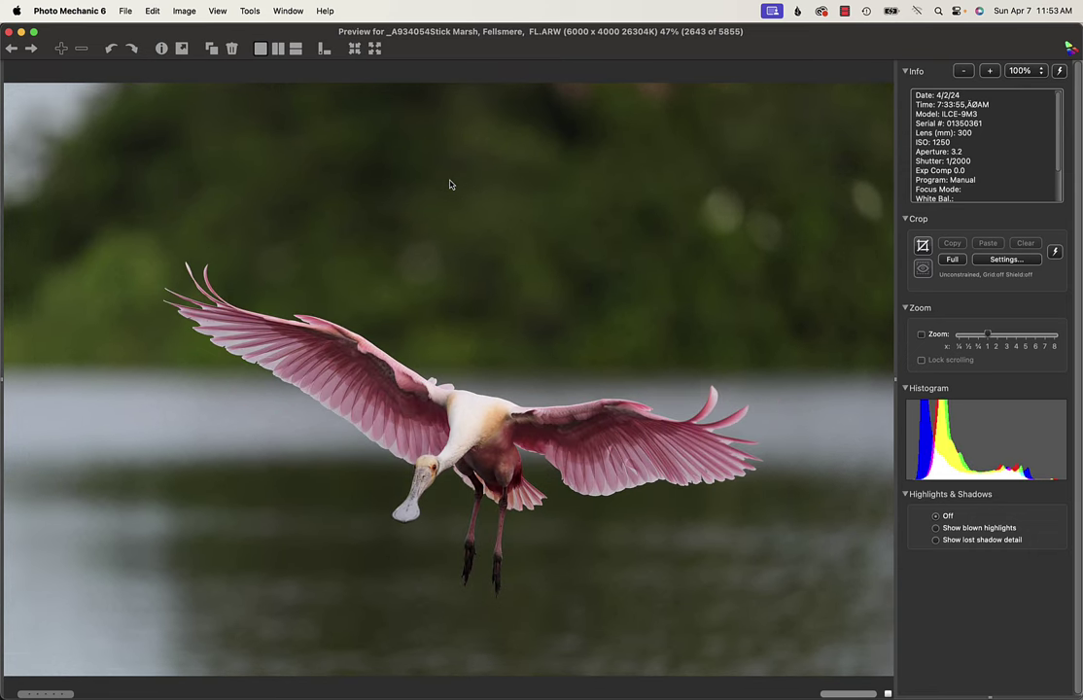
pyautogui.press('Left')
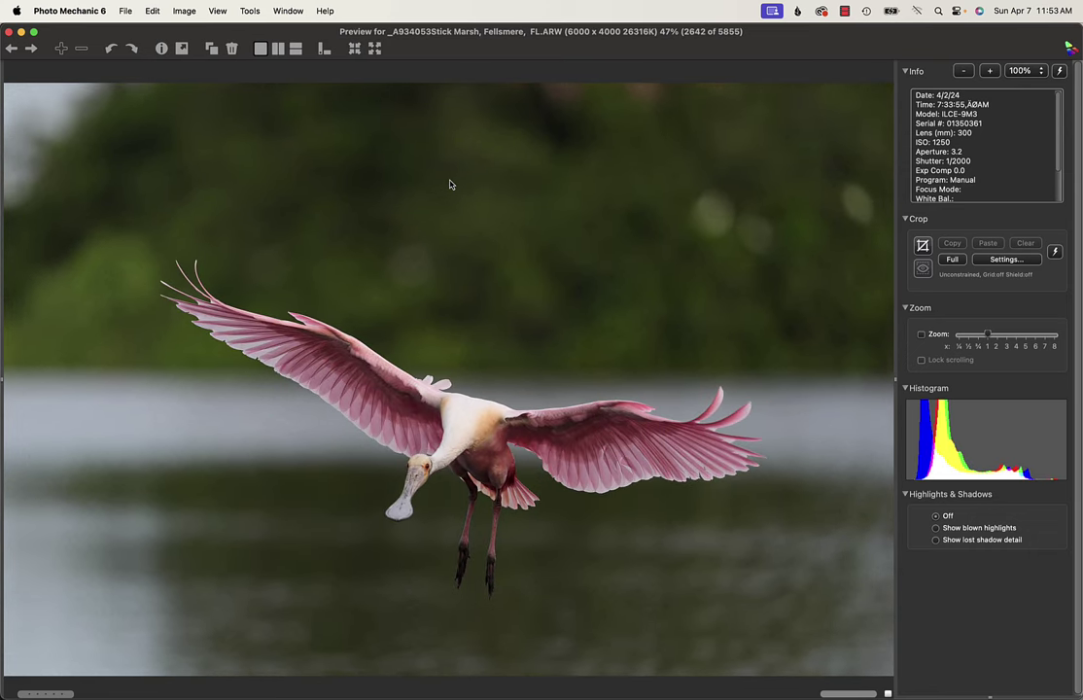
pyautogui.click(423, 474)
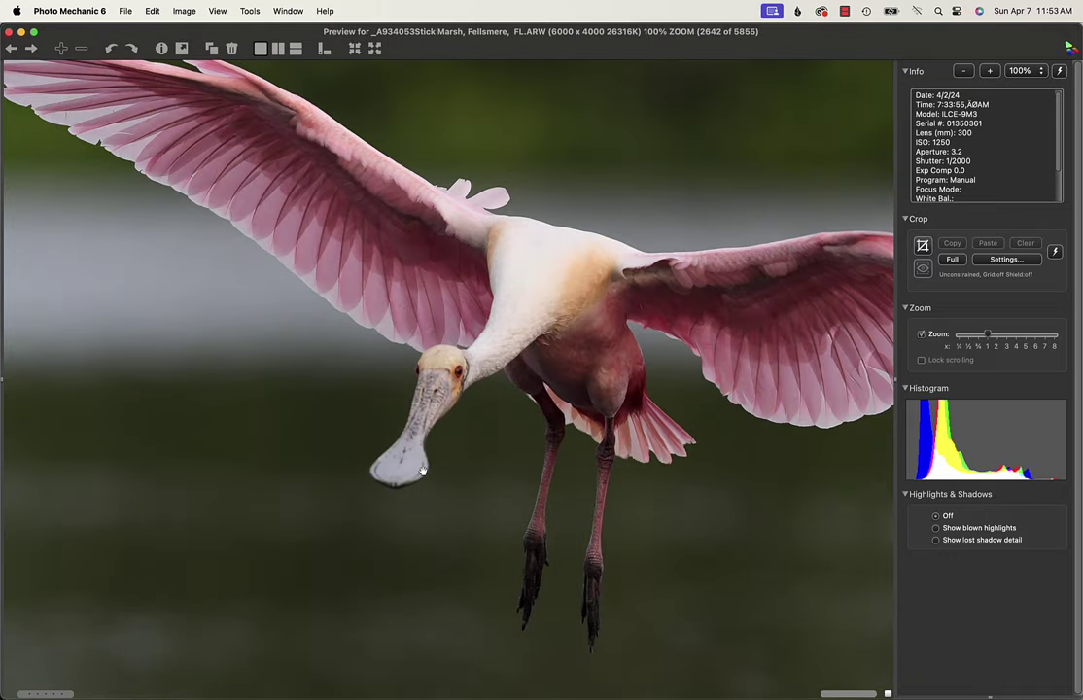
pyautogui.click(467, 414)
# Step: Review the open-wing poses past _A934053 and continue to the spoonbill against the sky and trees in _A934064
pyautogui.press('Right')
pyautogui.press('Right')
pyautogui.press('Right')
pyautogui.press('Right')
pyautogui.press('Right')
pyautogui.press('Right')
pyautogui.press('Right')
pyautogui.press('Right')
pyautogui.press('Right')
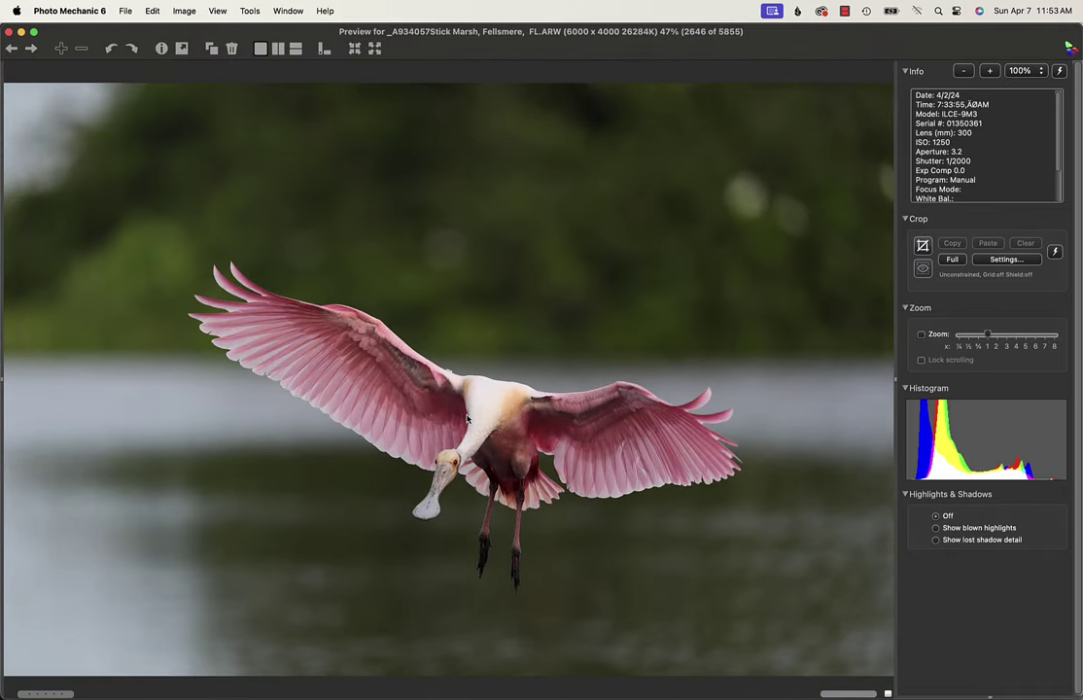
pyautogui.press('Right')
pyautogui.press('Right')
pyautogui.press('Right')
pyautogui.press('Right')
pyautogui.press('Right')
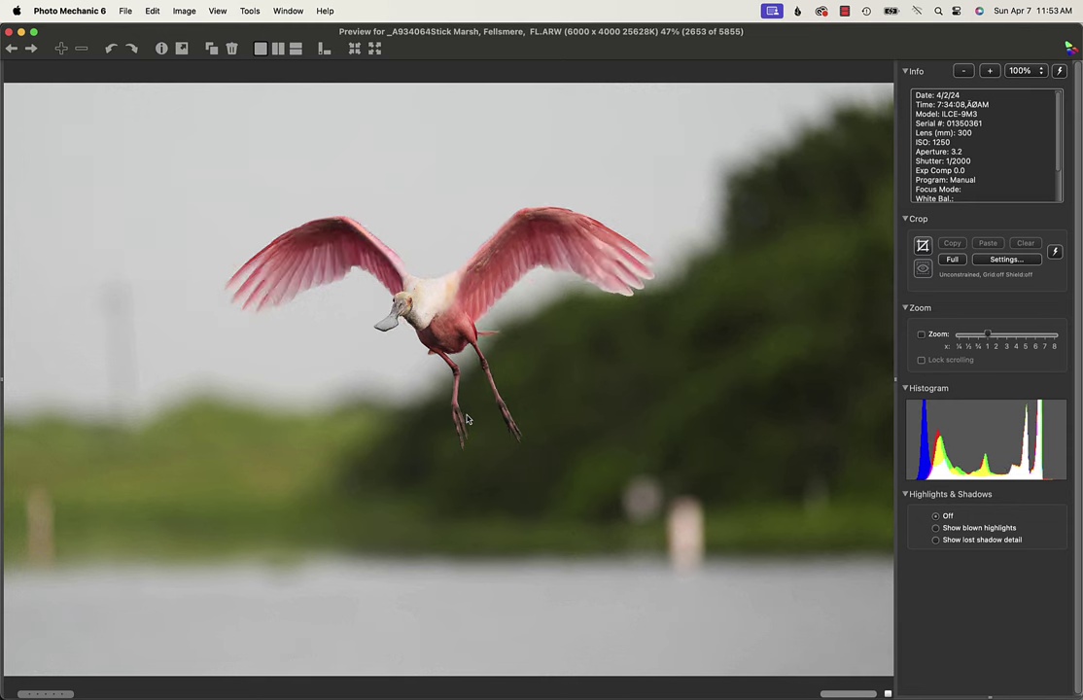
# Step: Compare the raised-wing poses and the background posts in the burst from _A934064 to _A934070
pyautogui.press('Right')
pyautogui.press('Right')
pyautogui.press('Right')
pyautogui.press('Right')
pyautogui.press('Right')
pyautogui.press('Right')
pyautogui.press('Right')
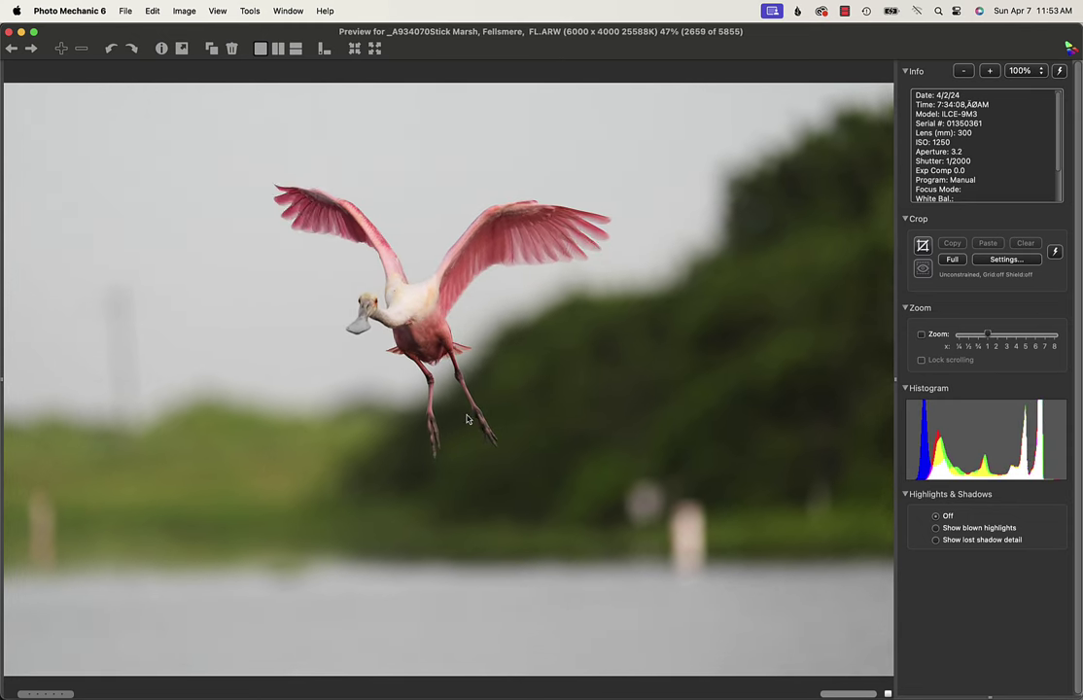
# Step: Review the spoonbill flight frames against the dark trees, advancing through the sequence to photo _A934095
pyautogui.press('Right')
pyautogui.press('Right')
pyautogui.press('Right')
pyautogui.press('Right')
pyautogui.press('Right')
pyautogui.press('Right')
pyautogui.press('Right')
pyautogui.press('Right')
pyautogui.press('Right')
pyautogui.press('Right')
pyautogui.press('Right')
pyautogui.press('Right')
pyautogui.press('Right')
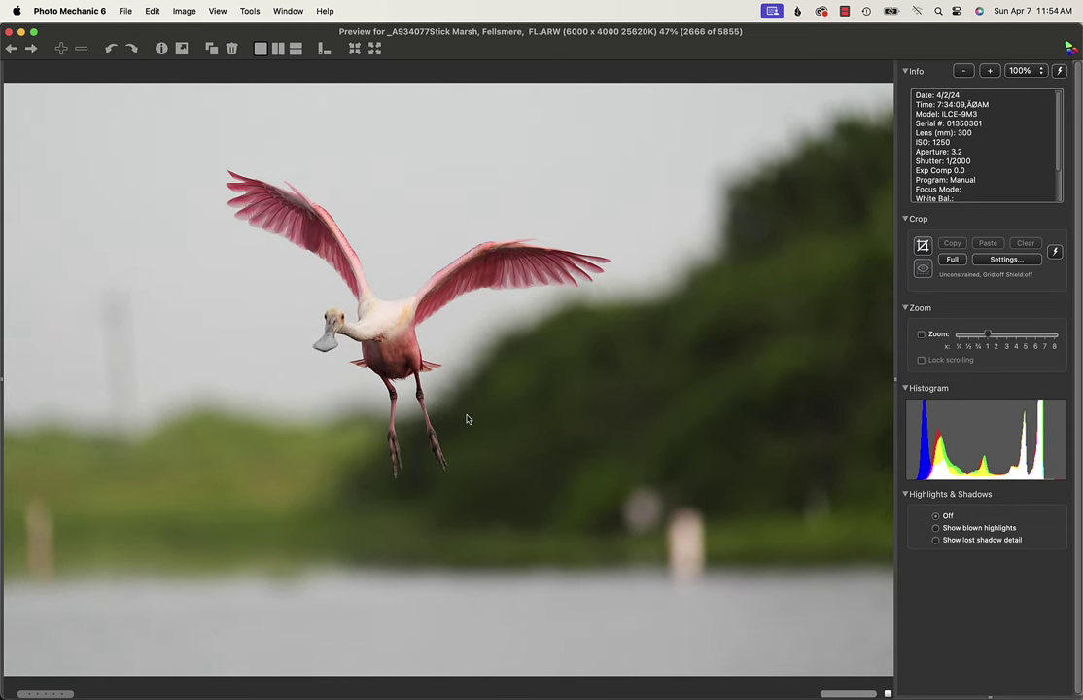
pyautogui.press('Right')
pyautogui.press('Right')
pyautogui.press('Right')
pyautogui.press('Right')
pyautogui.press('Right')
pyautogui.press('Right')
pyautogui.press('Right')
pyautogui.press('Right')
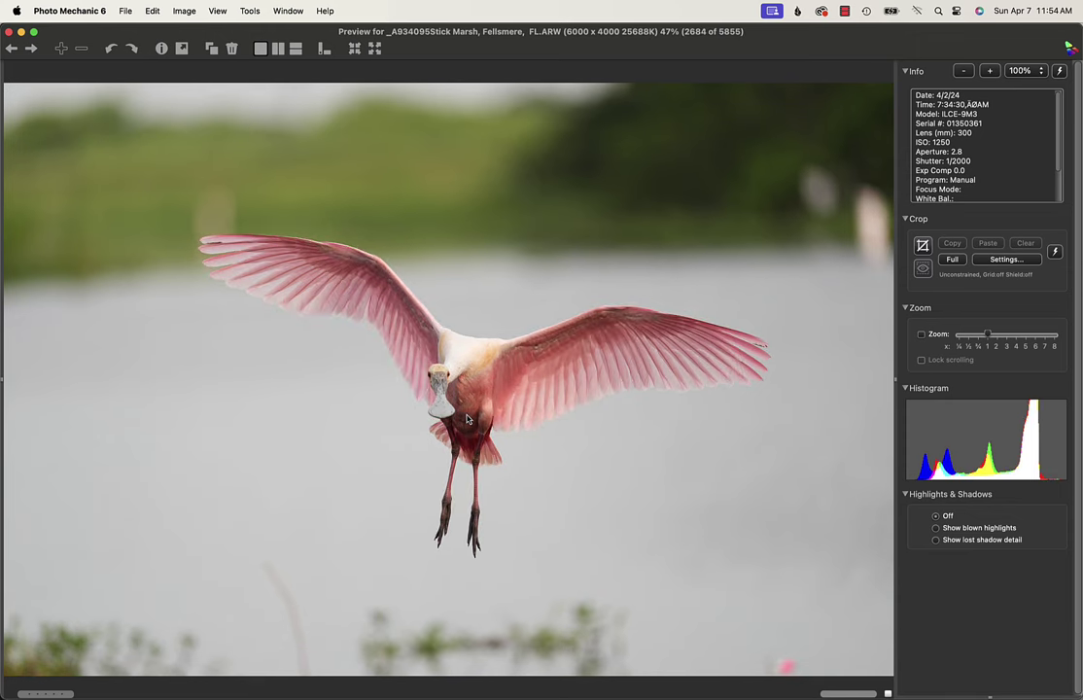
# Step: Examine wing positions and head angle in the head-on spoonbill landing burst, frame by frame up to photo _A934122
pyautogui.press('Right')
pyautogui.press('Right')
pyautogui.press('Right')
pyautogui.press('Right')
pyautogui.press('Right')
pyautogui.press('Right')
pyautogui.press('Right')
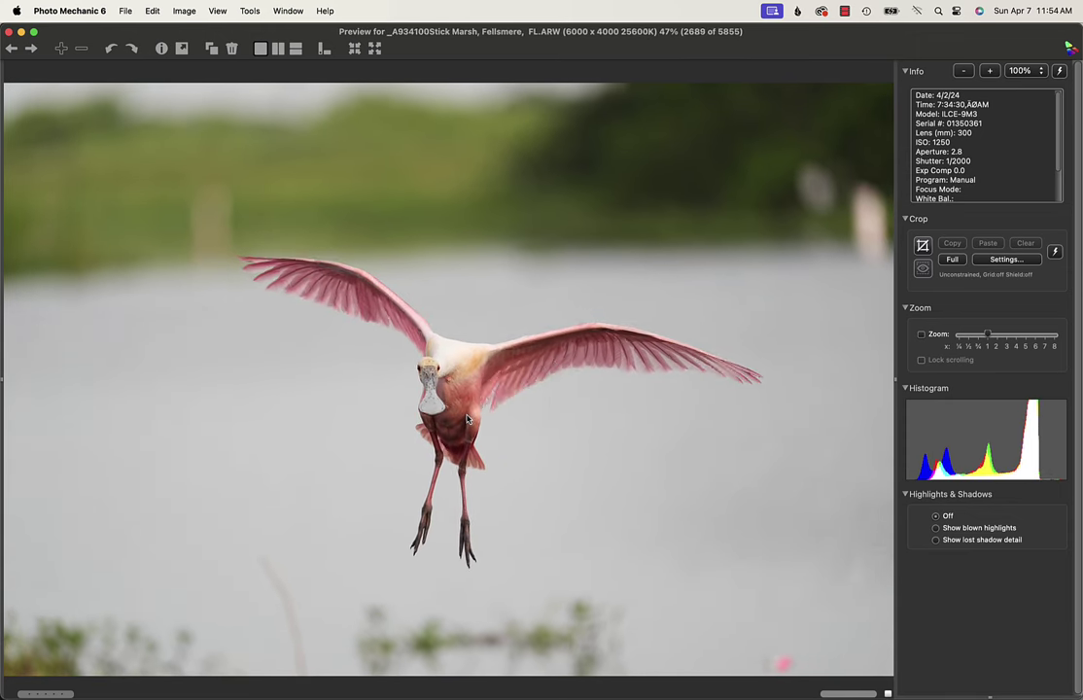
pyautogui.press('Right')
pyautogui.press('Right')
pyautogui.press('Right')
pyautogui.press('Right')
pyautogui.press('Right')
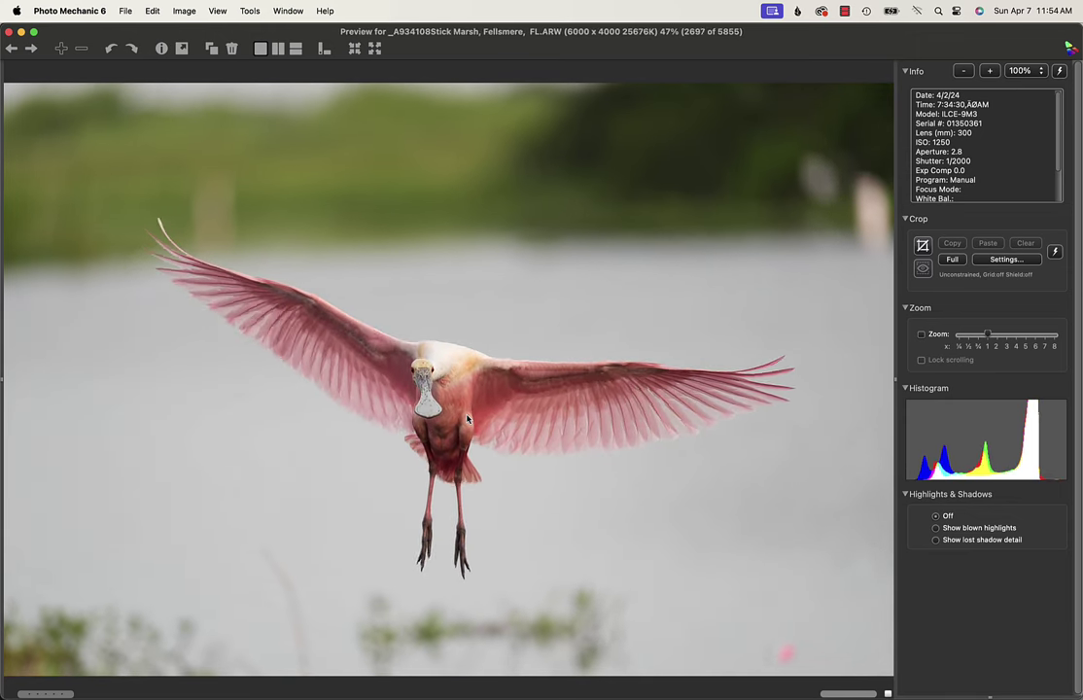
pyautogui.press('Right')
pyautogui.press('Right')
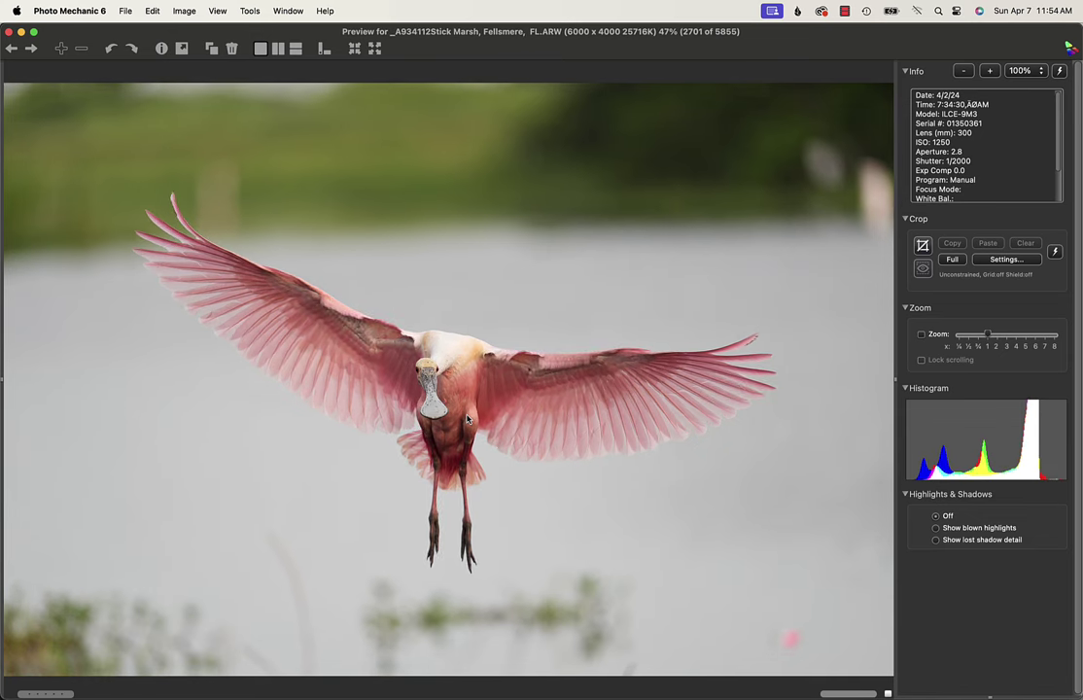
pyautogui.press('Right')
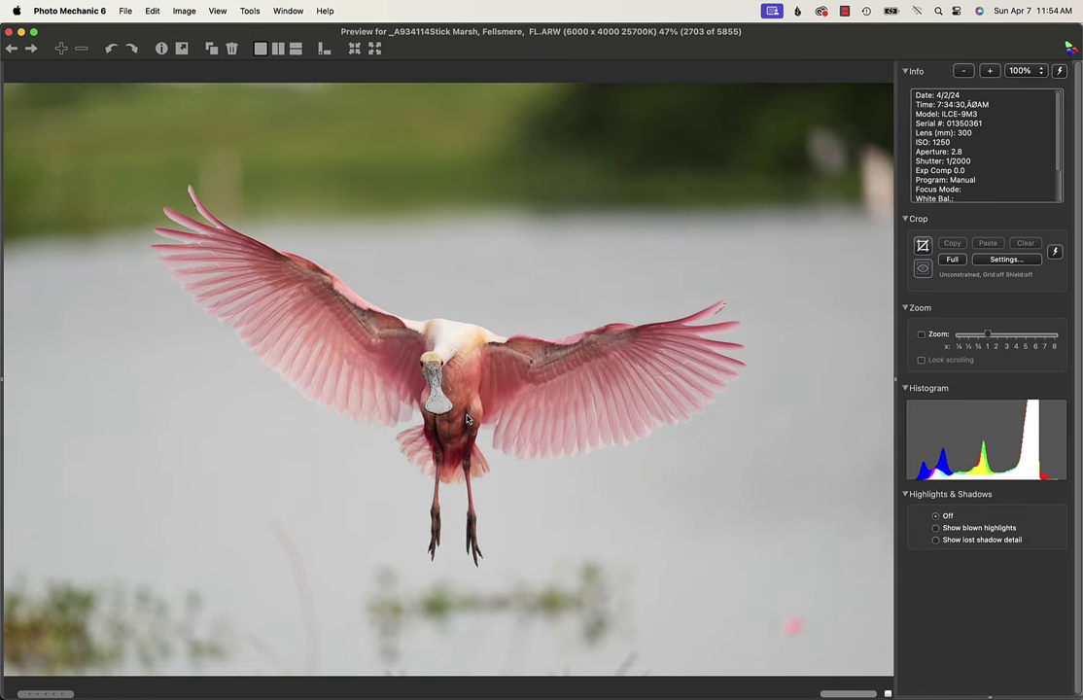
pyautogui.press('Left')
pyautogui.press('Right')
pyautogui.press('Right')
pyautogui.press('Right')
pyautogui.press('Right')
pyautogui.press('Right')
pyautogui.press('Right')
pyautogui.press('Right')
pyautogui.press('Right')
pyautogui.press('Right')
pyautogui.press('Right')
pyautogui.press('Right')
pyautogui.press('Right')
pyautogui.press('Right')
pyautogui.press('Right')
pyautogui.press('Right')
pyautogui.press('Right')
pyautogui.press('Right')
pyautogui.press('Right')
pyautogui.press('Right')
pyautogui.press('Right')
pyautogui.press('Right')
pyautogui.press('Right')
pyautogui.press('Right')
pyautogui.press('Right')
pyautogui.press('Right')
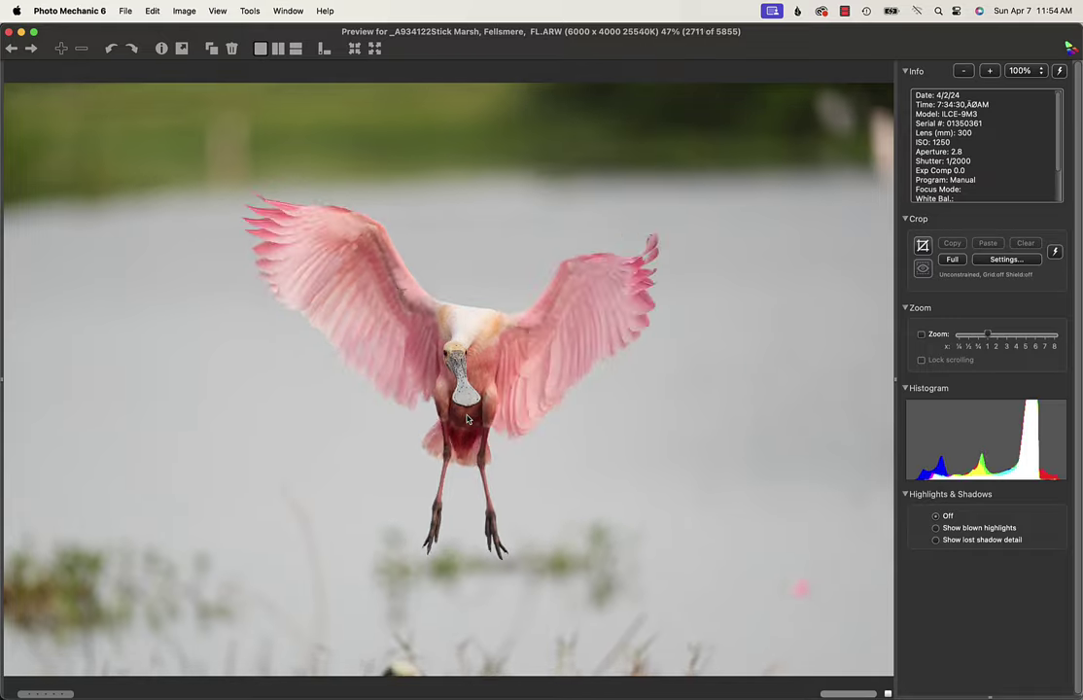
# Step: Advance past the rest of the landing burst and the side-on flight frames to photo _A934170
pyautogui.press('Right')
pyautogui.press('Right')
pyautogui.press('Right')
pyautogui.press('Right')
pyautogui.press('Right')
pyautogui.press('Right')
pyautogui.press('Right')
pyautogui.press('Right')
pyautogui.press('Right')
pyautogui.press('Right')
pyautogui.press('Right')
pyautogui.press('Right')
pyautogui.press('Right')
pyautogui.press('Right')
pyautogui.press('Right')
pyautogui.press('Right')
pyautogui.press('Right')
pyautogui.press('Right')
pyautogui.press('Right')
pyautogui.press('Right')
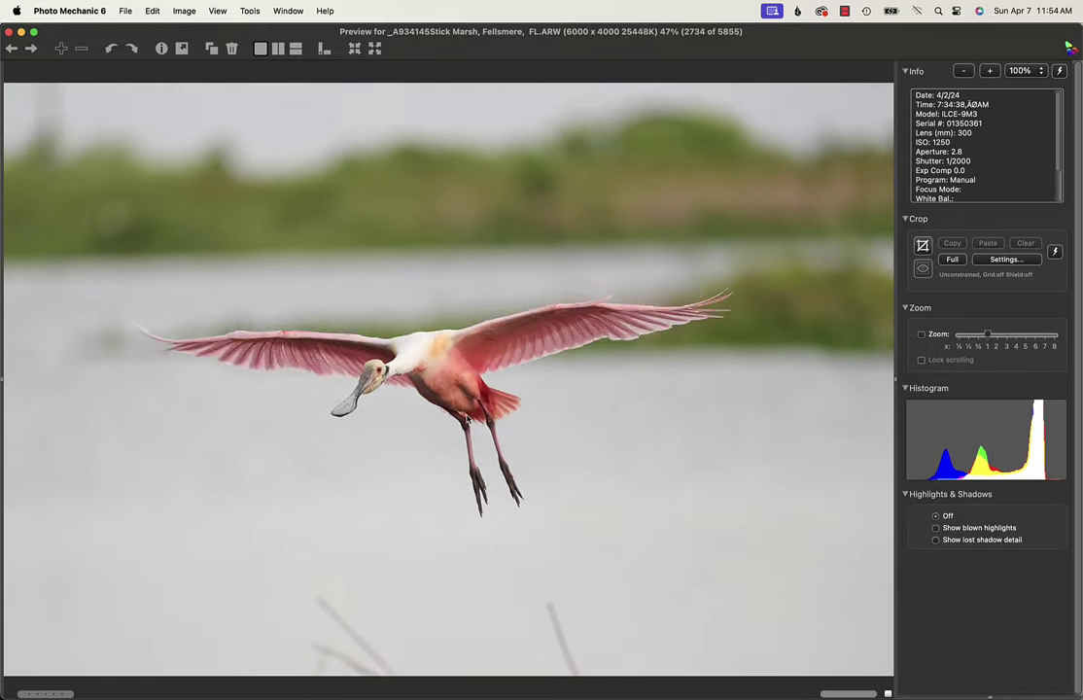
pyautogui.press('Right')
pyautogui.press('Right')
pyautogui.press('Right')
pyautogui.press('Right')
pyautogui.press('Right')
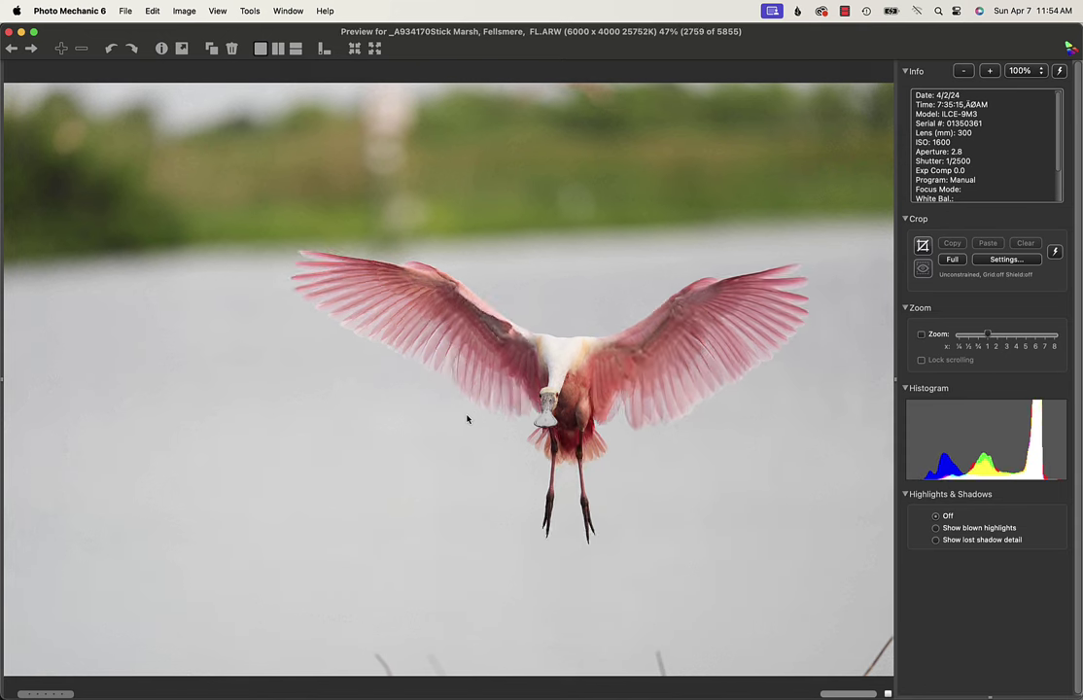
# Step: Review the spoonbill burst over open water, continuing to the banking pose in photo _A934193
pyautogui.press('Right')
pyautogui.press('Right')
pyautogui.press('Right')
pyautogui.press('Right')
pyautogui.press('Right')
pyautogui.press('Right')
pyautogui.press('Right')
pyautogui.press('Right')
pyautogui.press('Right')
pyautogui.press('Right')
pyautogui.press('Right')
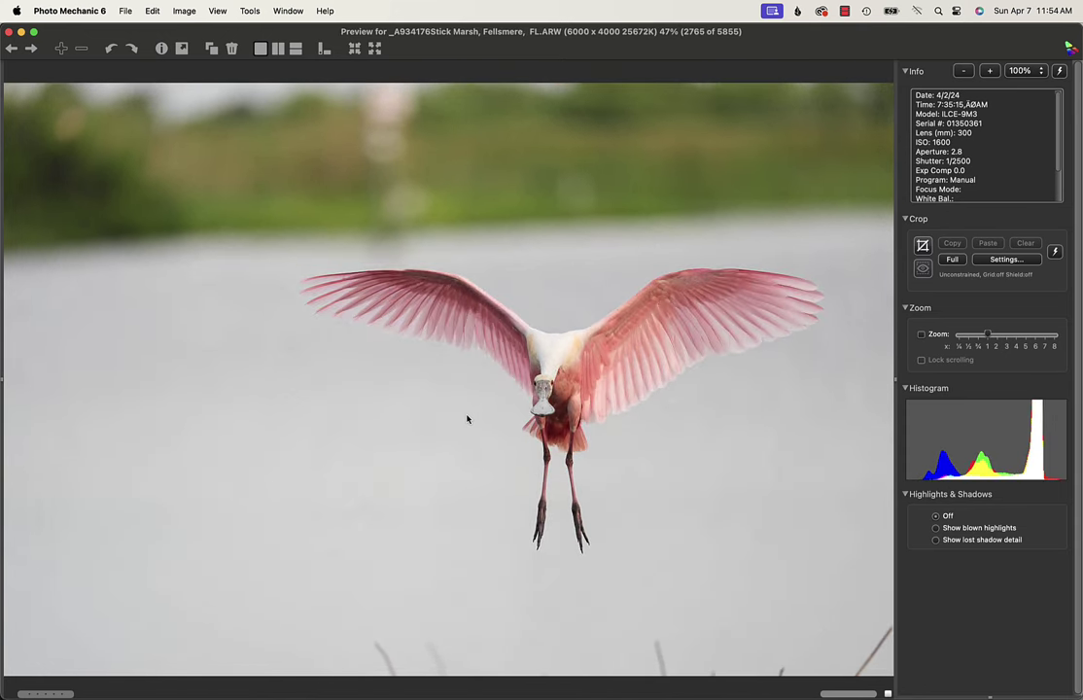
pyautogui.press('Right')
pyautogui.press('Right')
pyautogui.press('Right')
pyautogui.press('Right')
pyautogui.press('Right')
pyautogui.press('Right')
pyautogui.press('Right')
pyautogui.press('Right')
pyautogui.press('Right')
pyautogui.press('Right')
pyautogui.press('Right')
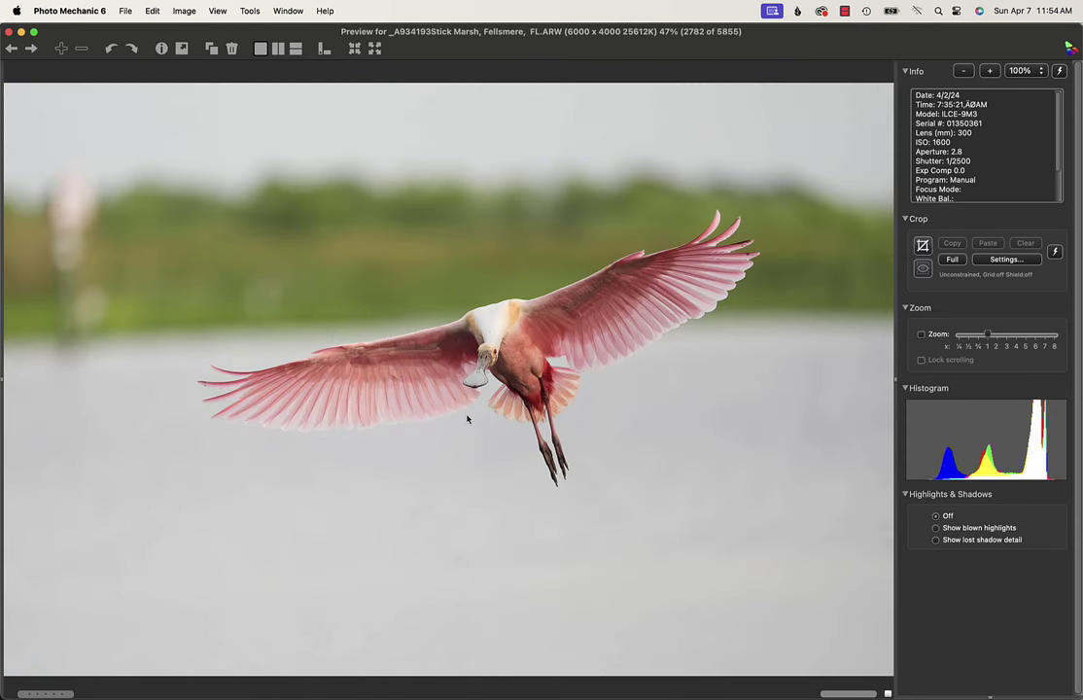
# Step: Go back a few frames in the banking burst and compare the wing poses up to photo _A934195
pyautogui.press('Left')
pyautogui.press('Left')
pyautogui.press('Left')
pyautogui.press('Left')
pyautogui.press('Left')
pyautogui.press('Right')
pyautogui.press('Right')
pyautogui.press('Right')
pyautogui.press('Right')
pyautogui.press('Right')
pyautogui.press('Right')
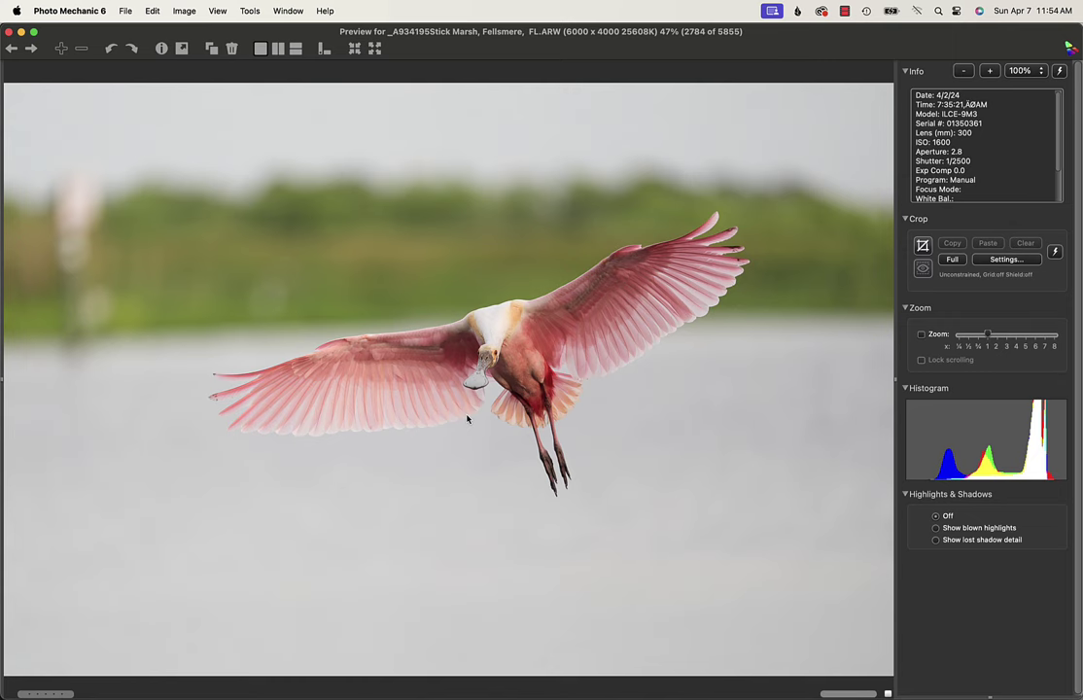
# Step: Examine the remaining banking frames for wing spread and head position, continuing to about photo _A934216
pyautogui.press('Right')
pyautogui.press('Right')
pyautogui.press('Right')
pyautogui.press('Right')
pyautogui.press('Right')
pyautogui.press('Right')
pyautogui.press('Right')
pyautogui.press('Right')
pyautogui.press('Right')
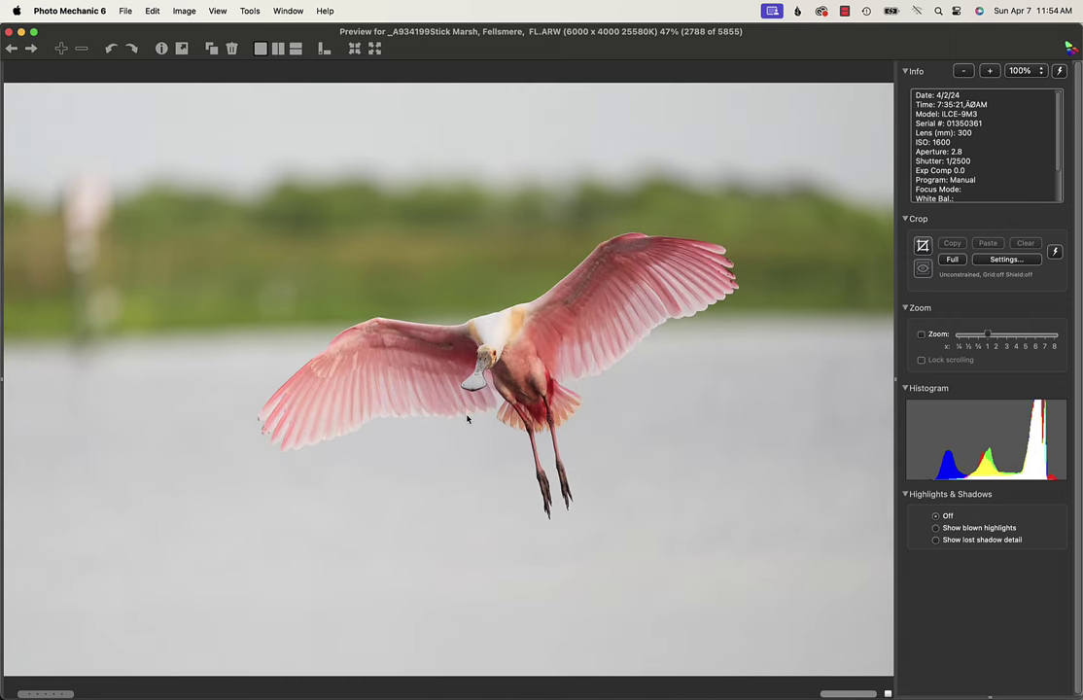
pyautogui.press('Right')
pyautogui.press('Right')
pyautogui.press('Right')
pyautogui.press('Right')
pyautogui.press('Right')
pyautogui.press('Right')
pyautogui.press('Right')
pyautogui.press('Right')
pyautogui.press('Right')
pyautogui.press('Right')
pyautogui.press('Right')
pyautogui.press('Right')
pyautogui.press('Right')
pyautogui.press('Right')
pyautogui.press('Right')
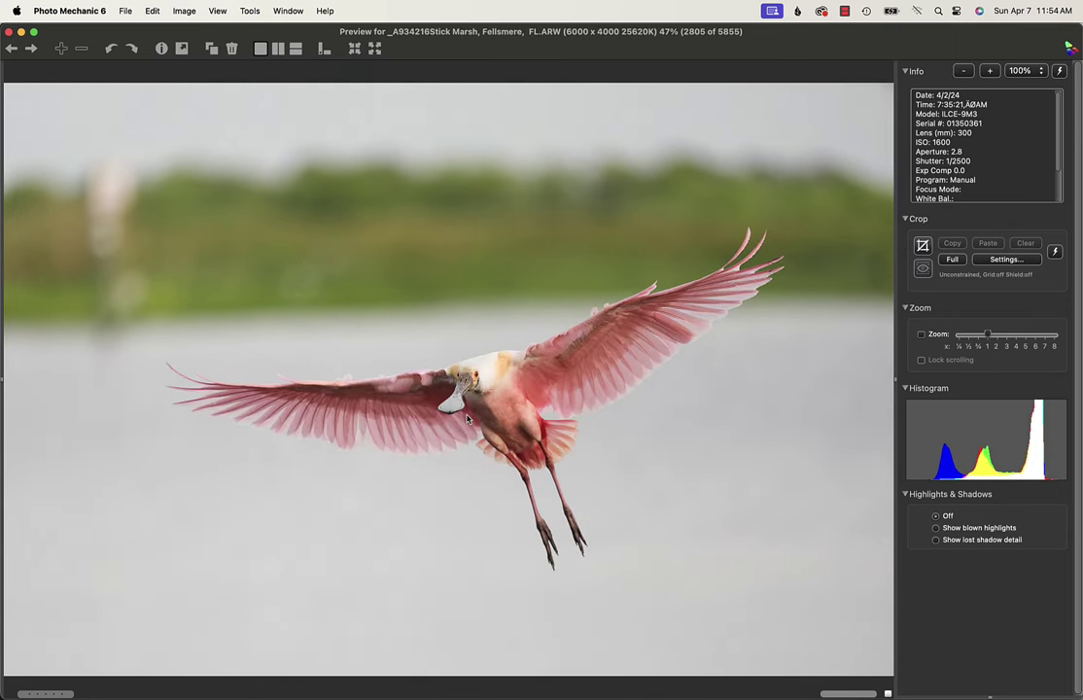
# Step: Compare the neighbouring spread-wing frames _A934216 to _A934218 and tag photo _A934218 as a keeper
pyautogui.press('Left')
pyautogui.press('Left')
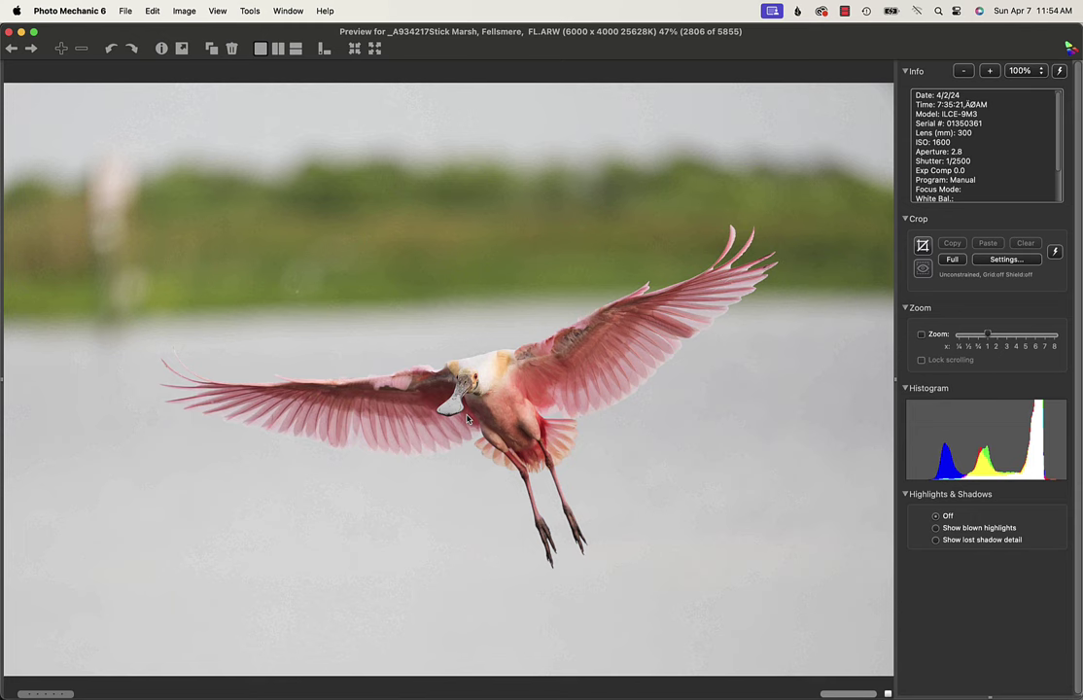
pyautogui.press('Right')
pyautogui.press('Right')
pyautogui.press('Left')
pyautogui.press('Left')
pyautogui.press('Left')
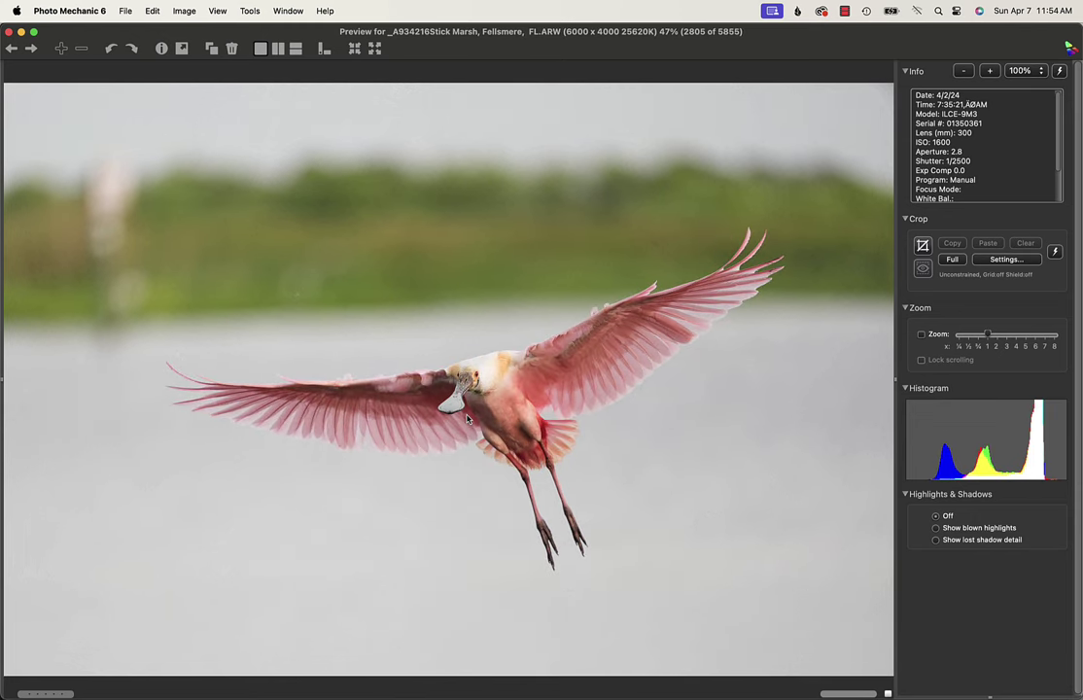
pyautogui.press('Right')
pyautogui.press('Right')
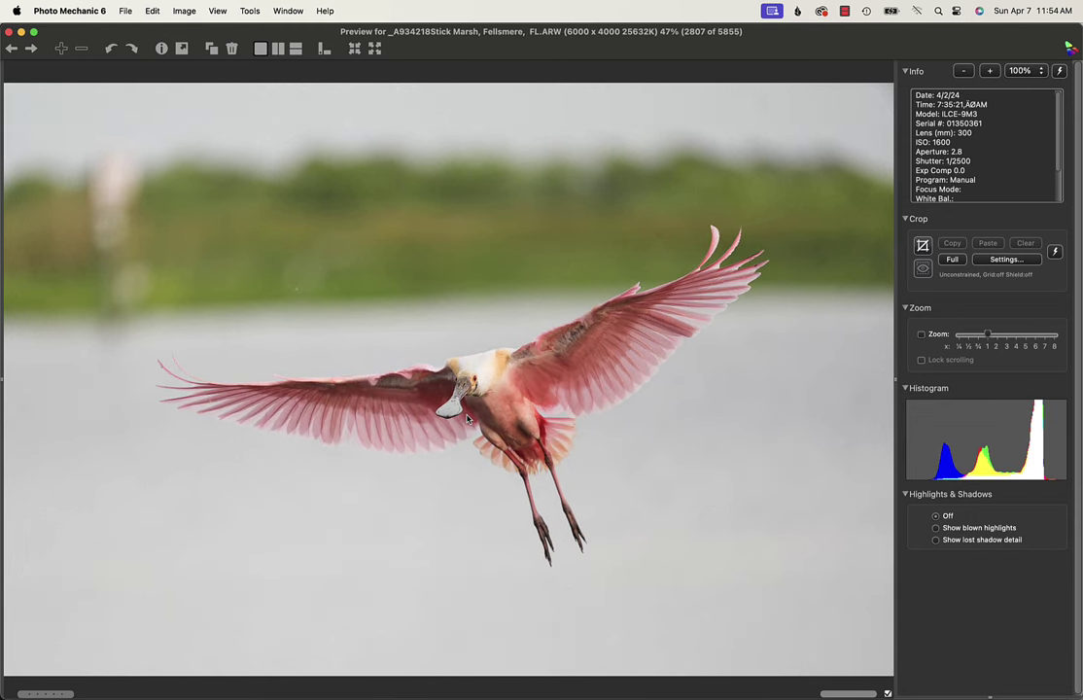
# Step: Check the spoonbill's head in photo _A934220 at 100% zoom, return to the full view and tag the photo
pyautogui.press('Right')
pyautogui.press('Right')
pyautogui.press('Left')
pyautogui.press('Right')
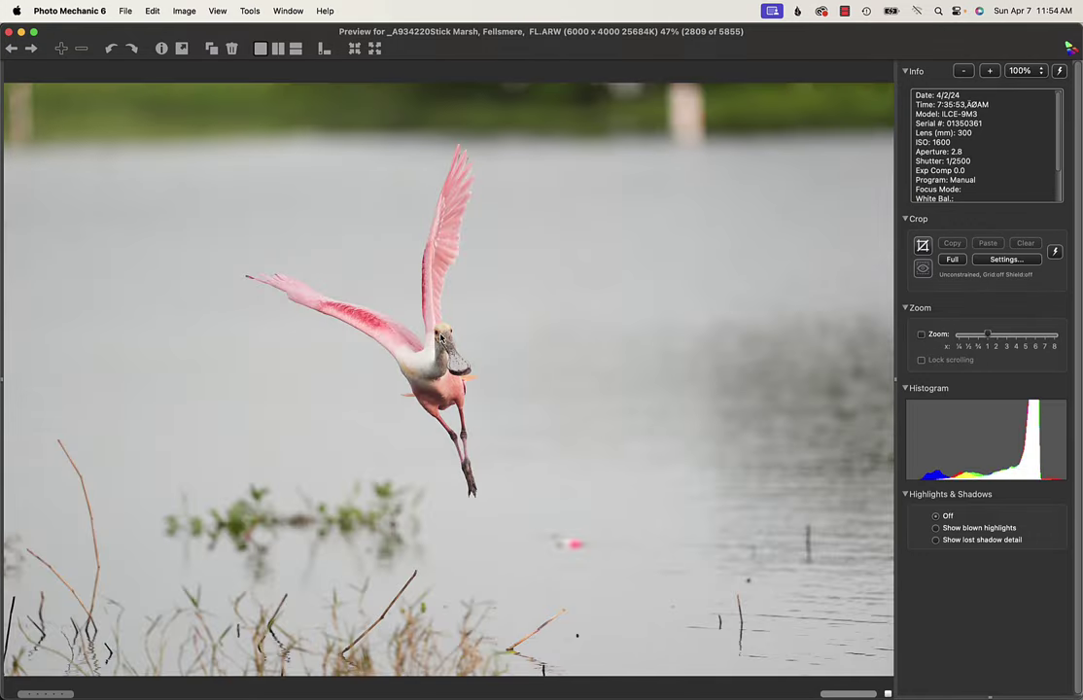
pyautogui.click(443, 336)
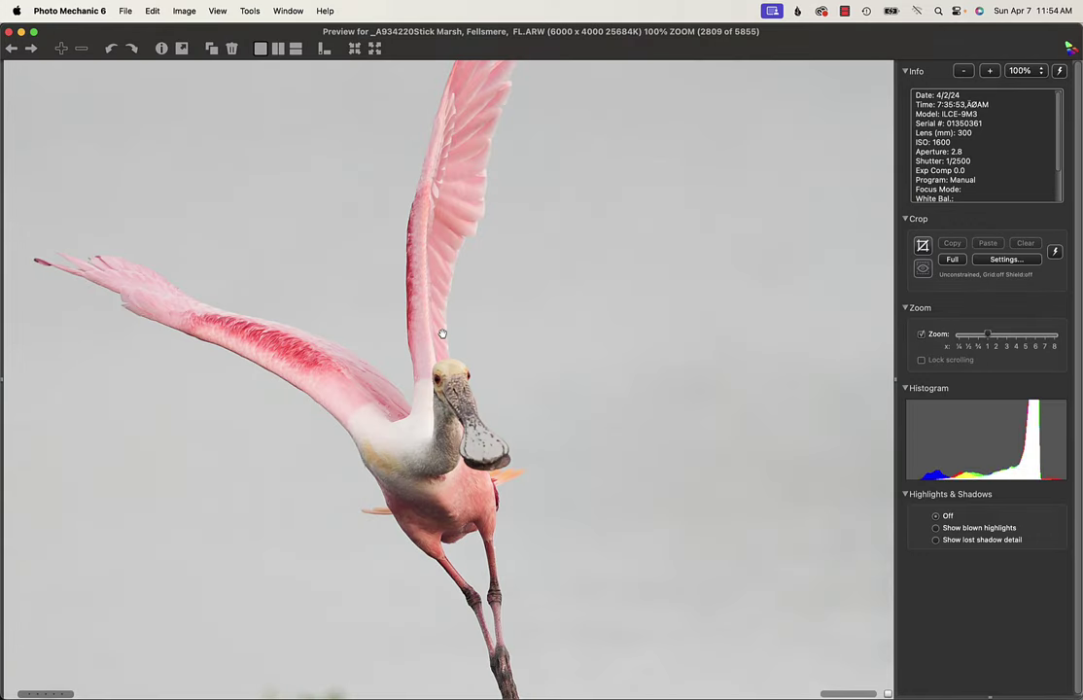
pyautogui.click(499, 477)
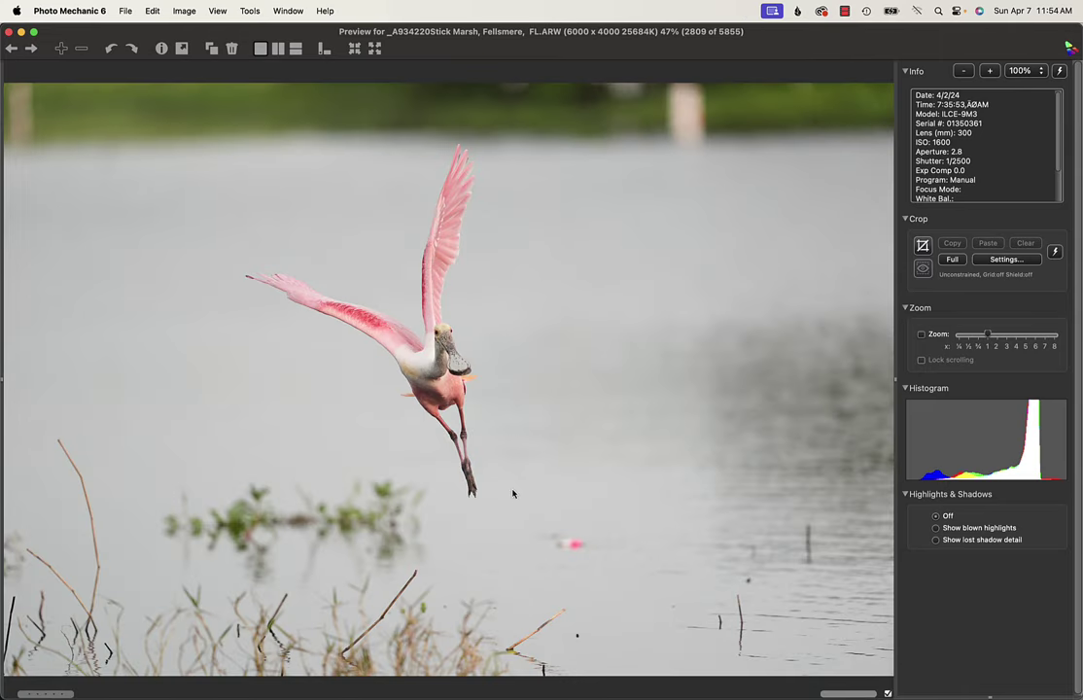
# Step: Review the frames following _A934220 for wing spread and head position, continuing to photo _A934229
pyautogui.press('Right')
pyautogui.press('Right')
pyautogui.press('Right')
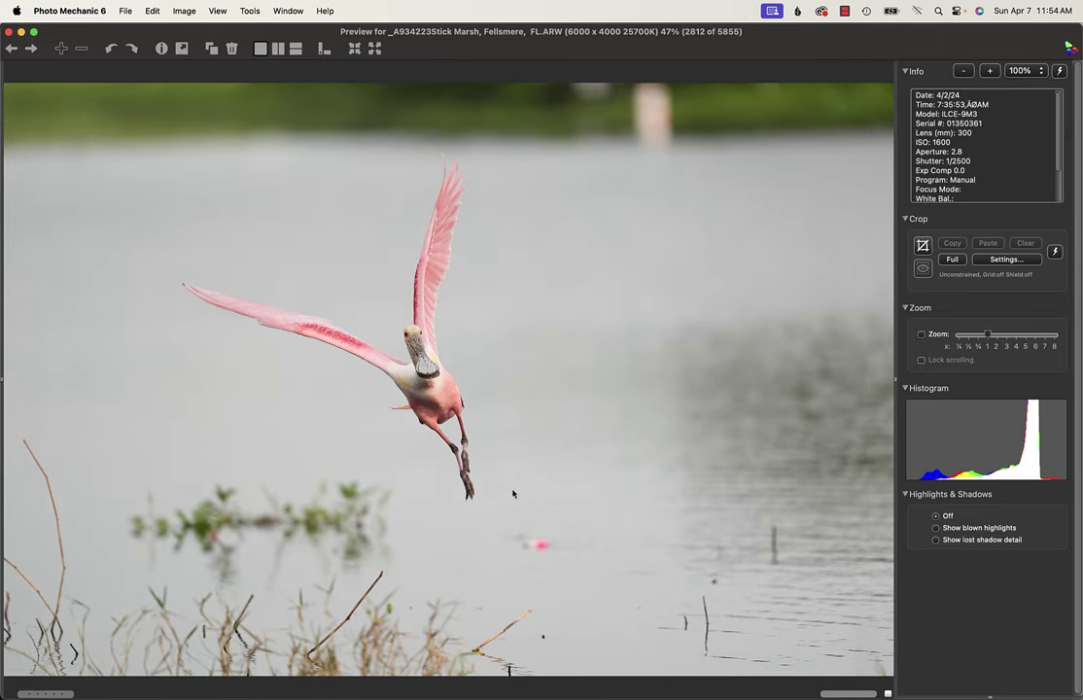
pyautogui.press('Right')
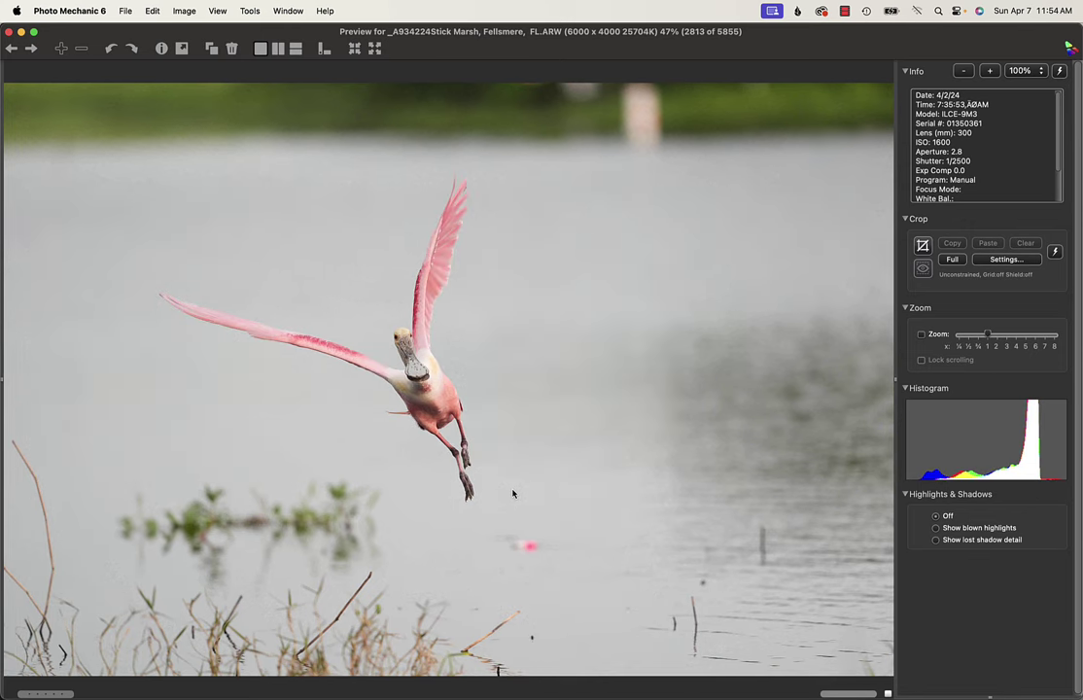
pyautogui.press('Right')
pyautogui.press('Right')
pyautogui.press('Right')
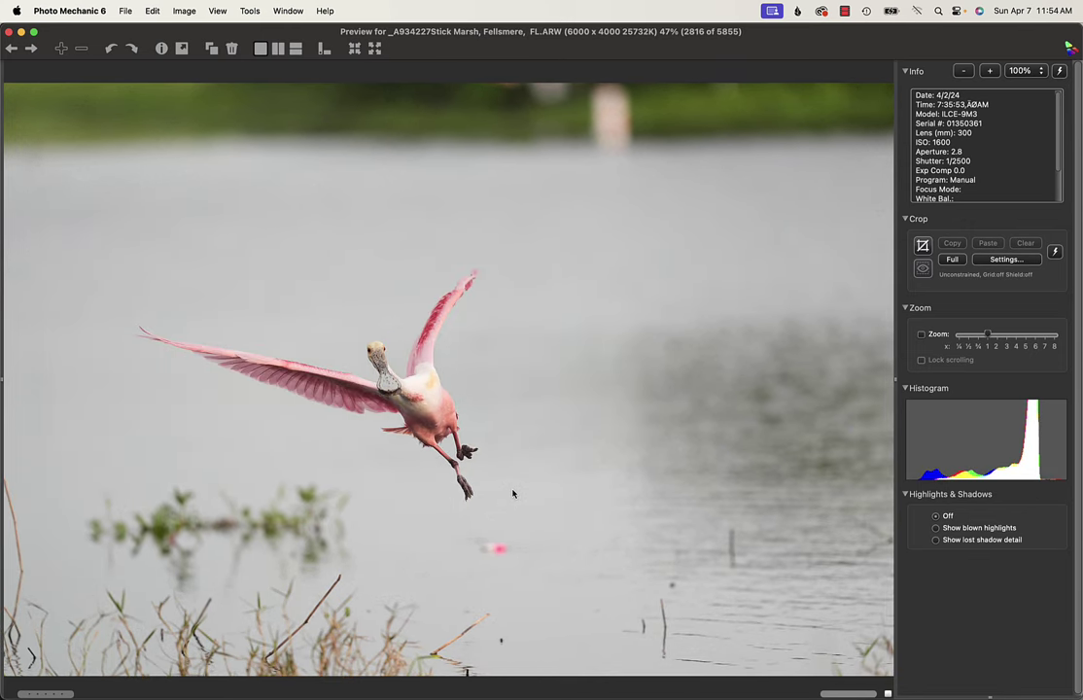
pyautogui.press('Right')
pyautogui.press('Right')
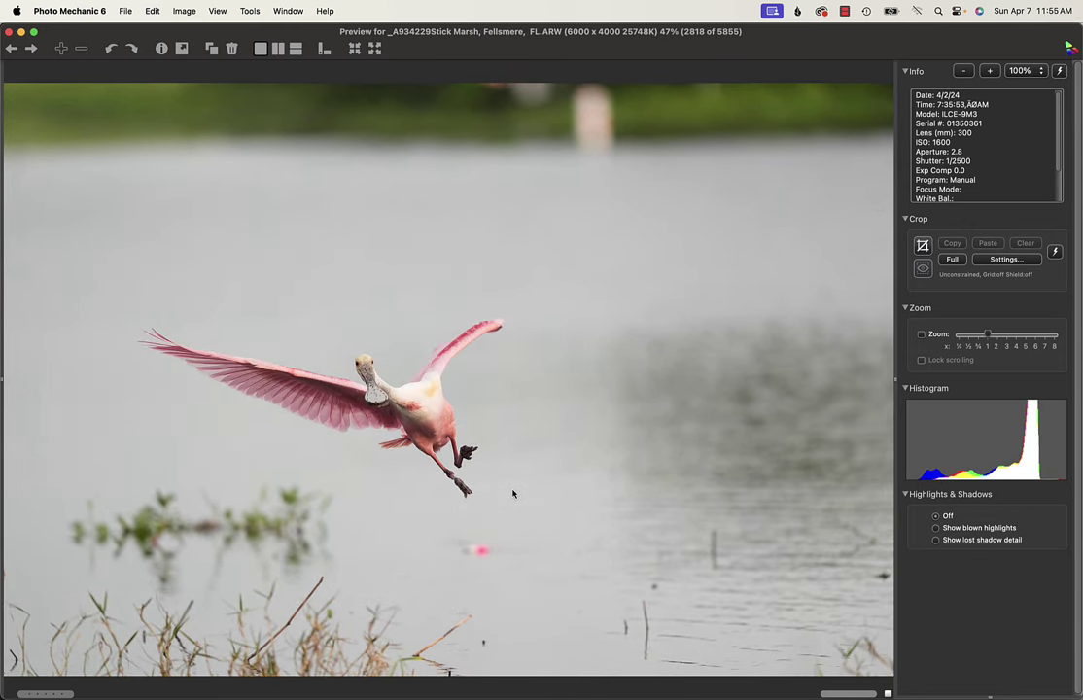
# Step: Compare the lowered-wing frames around _A934229 to _A934231 and continue through the burst to about photo _A934238
pyautogui.press('Left')
pyautogui.press('Right')
pyautogui.press('Right')
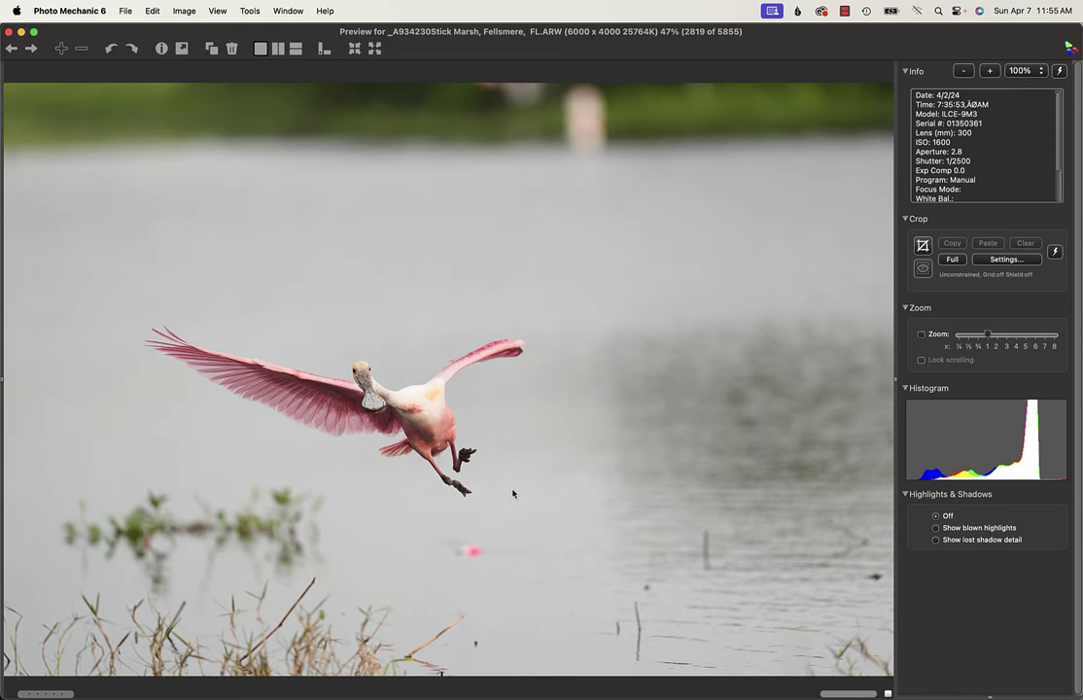
pyautogui.press('Right')
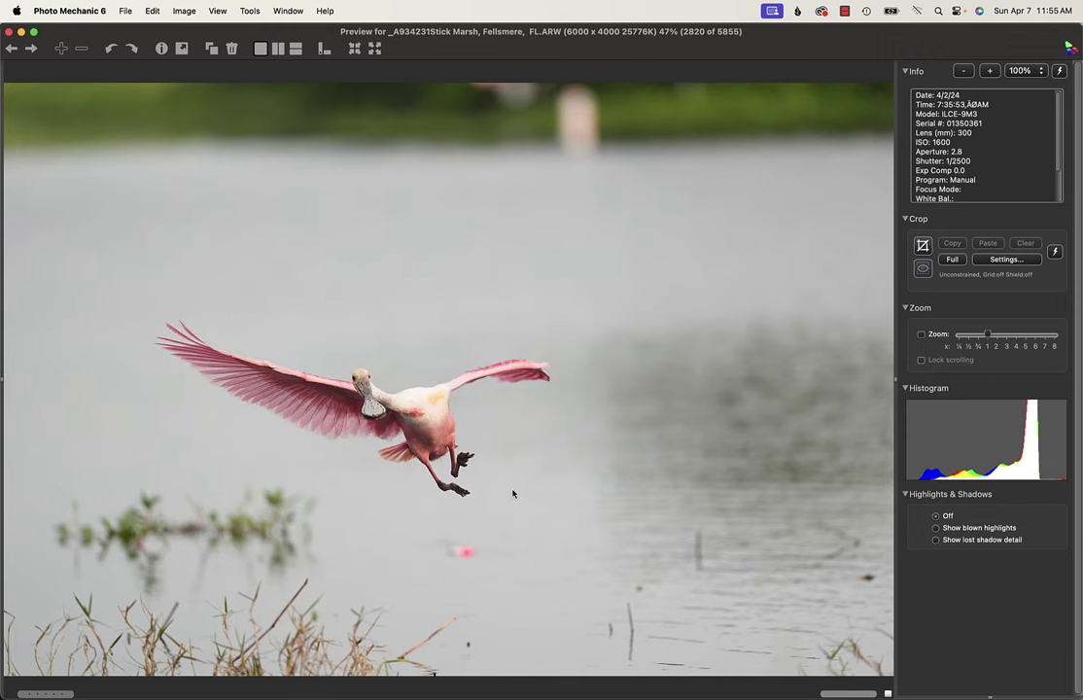
pyautogui.press('Right')
pyautogui.press('Right')
pyautogui.press('Right')
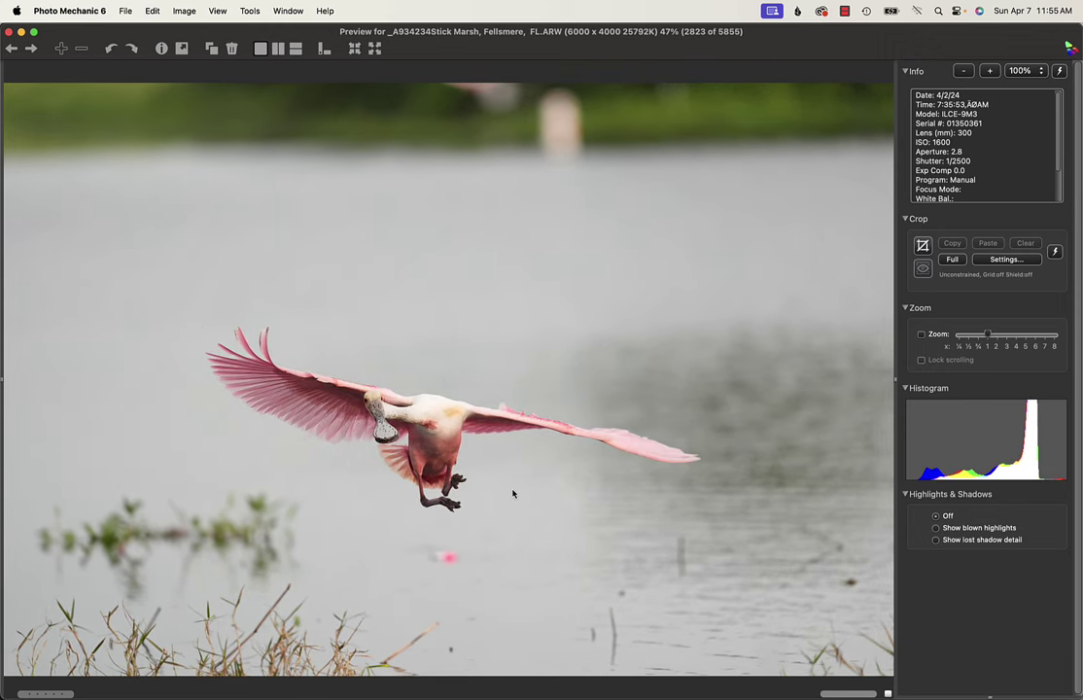
pyautogui.press('Right')
pyautogui.press('Right')
pyautogui.press('Right')
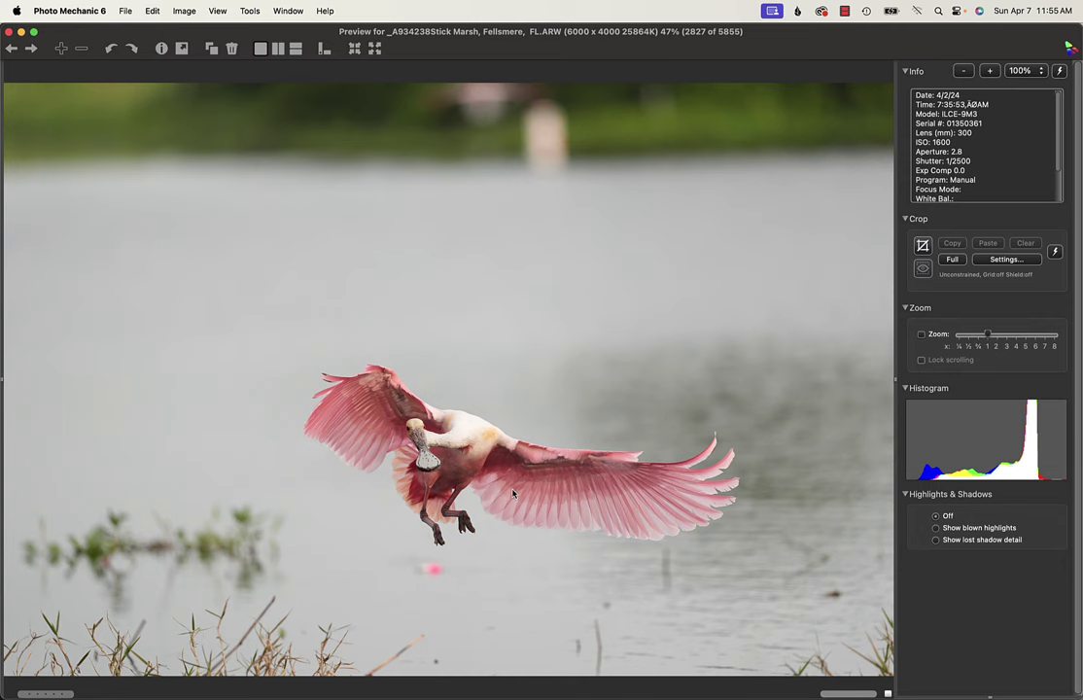
# Step: Skim the rest of the landing burst and move on to the front-facing flight burst at about photo _A934255
pyautogui.press('Right')
pyautogui.press('Right')
pyautogui.press('Right')
pyautogui.press('Right')
pyautogui.press('Right')
pyautogui.press('Right')
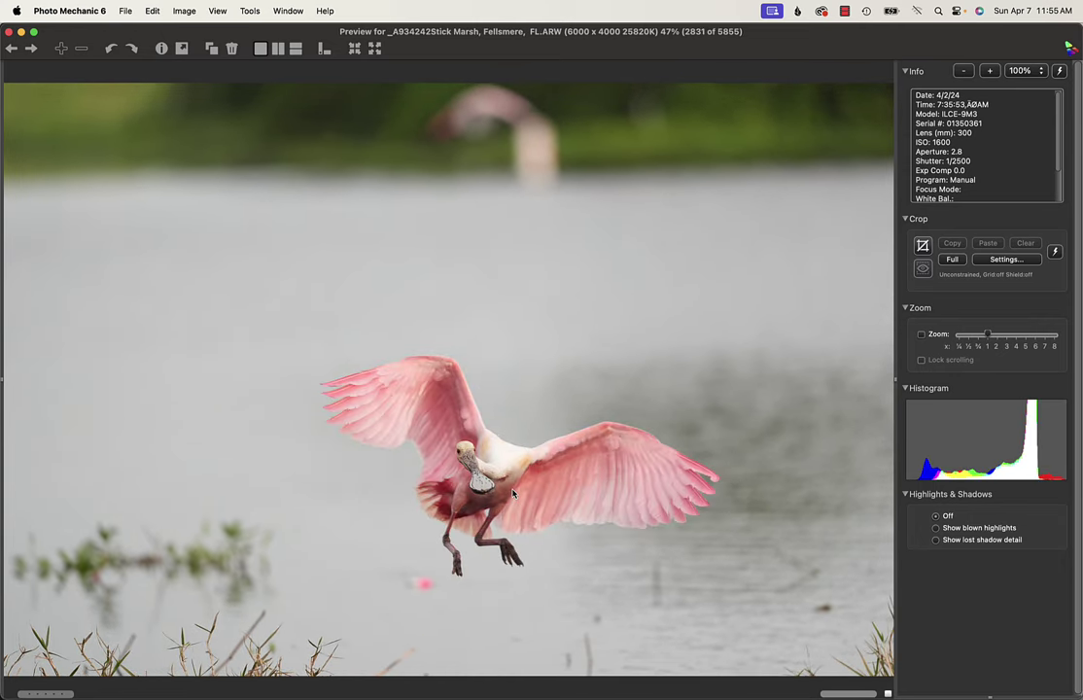
pyautogui.press('Right')
pyautogui.press('Right')
pyautogui.press('Right')
pyautogui.press('Right')
pyautogui.press('Right')
pyautogui.press('Right')
pyautogui.press('Right')
pyautogui.press('Right')
pyautogui.press('Right')
pyautogui.press('Right')
pyautogui.press('Right')
pyautogui.press('Right')
pyautogui.press('Right')
pyautogui.press('Right')
pyautogui.press('Right')
pyautogui.press('Right')
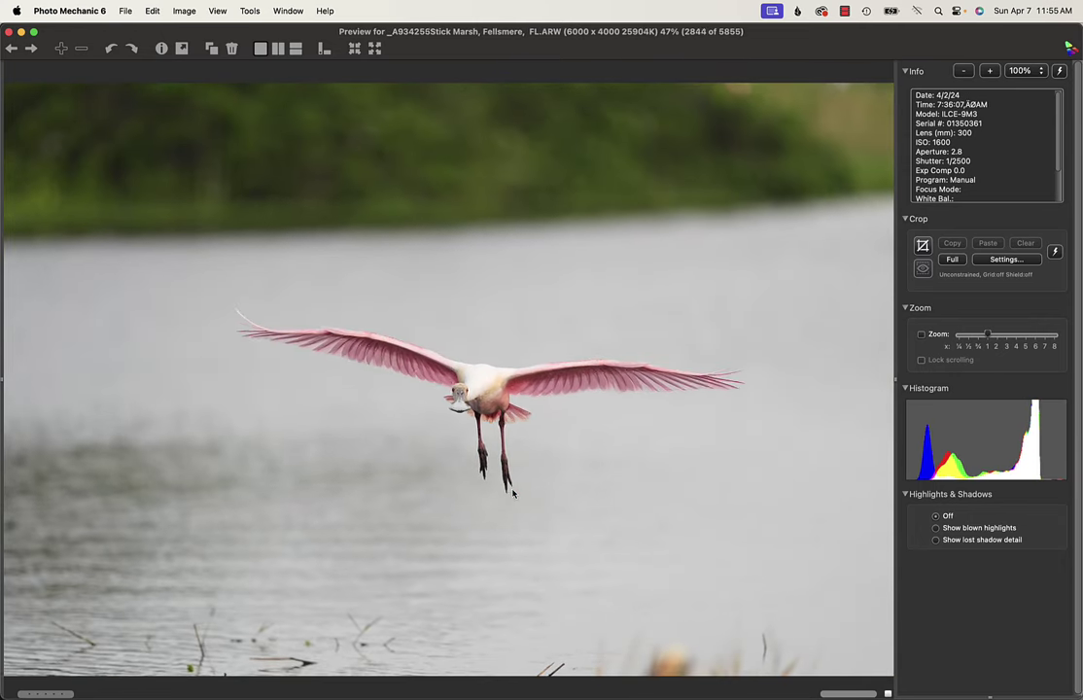
# Step: Run through the front-facing flight burst over the water, checking wing and head poses up to about photo _A934299
pyautogui.press('Right')
pyautogui.press('Right')
pyautogui.press('Right')
pyautogui.press('Right')
pyautogui.press('Right')
pyautogui.press('Right')
pyautogui.press('Right')
pyautogui.press('Right')
pyautogui.press('Right')
pyautogui.press('Right')
pyautogui.press('Right')
pyautogui.press('Right')
pyautogui.press('Right')
pyautogui.press('Right')
pyautogui.press('Right')
pyautogui.press('Right')
pyautogui.press('Right')
pyautogui.press('Right')
pyautogui.press('Right')
pyautogui.press('Right')
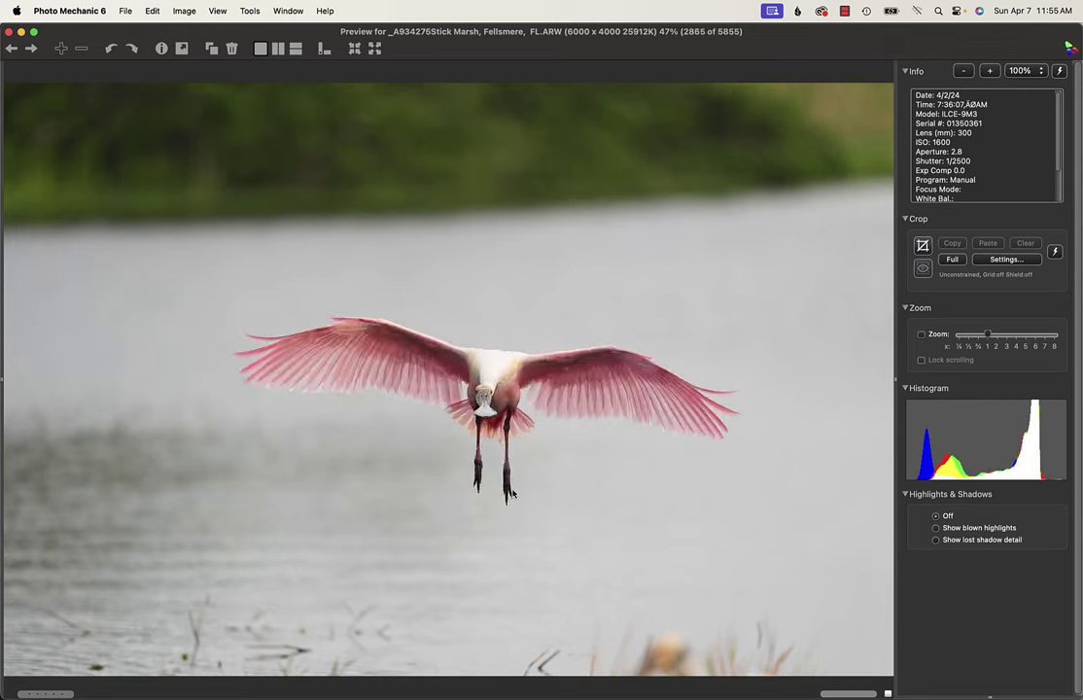
pyautogui.press('Right')
pyautogui.press('Right')
pyautogui.press('Right')
pyautogui.press('Right')
pyautogui.press('Right')
pyautogui.press('Right')
pyautogui.press('Right')
pyautogui.press('Right')
pyautogui.press('Right')
pyautogui.press('Right')
pyautogui.press('Right')
pyautogui.press('Right')
pyautogui.press('Right')
pyautogui.press('Right')
pyautogui.press('Right')
pyautogui.press('Right')
pyautogui.press('Right')
pyautogui.press('Right')
pyautogui.press('Right')
pyautogui.press('Right')
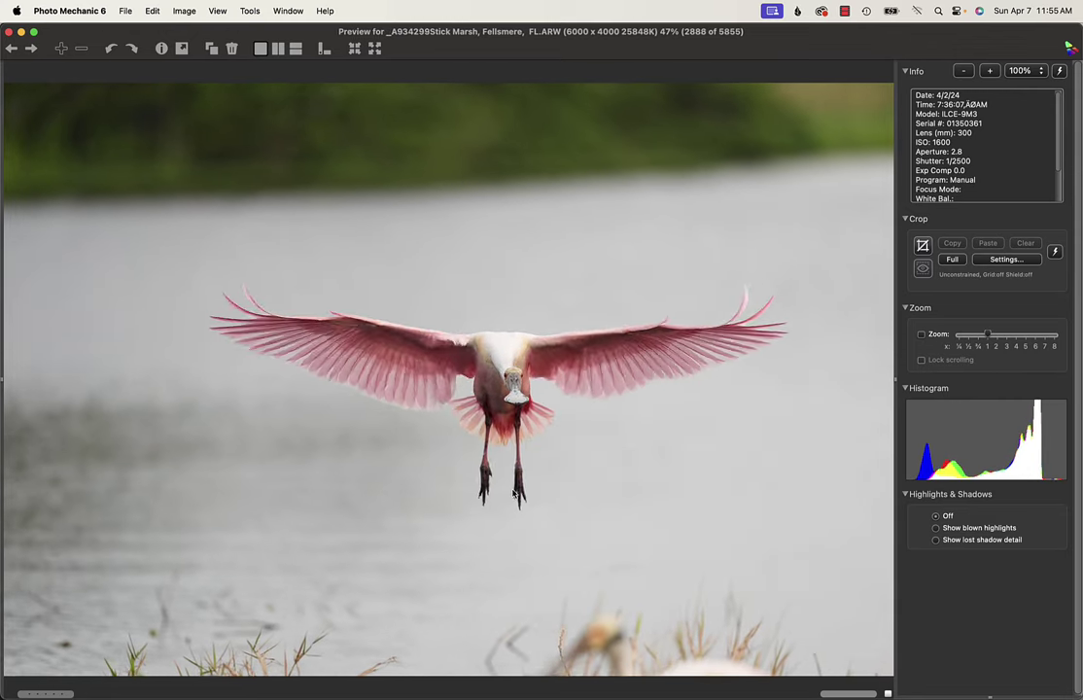
# Step: Skim past the front-facing burst and through the frames against the pale sky to about photo _A934346
pyautogui.press('Right')
pyautogui.press('Right')
pyautogui.press('Right')
pyautogui.press('Right')
pyautogui.press('Right')
pyautogui.press('Right')
pyautogui.press('Right')
pyautogui.press('Right')
pyautogui.press('Right')
pyautogui.press('Right')
pyautogui.press('Right')
pyautogui.press('Right')
pyautogui.press('Right')
pyautogui.press('Right')
pyautogui.press('Right')
pyautogui.press('Right')
pyautogui.press('Right')
pyautogui.press('Right')
pyautogui.press('Right')
pyautogui.press('Right')
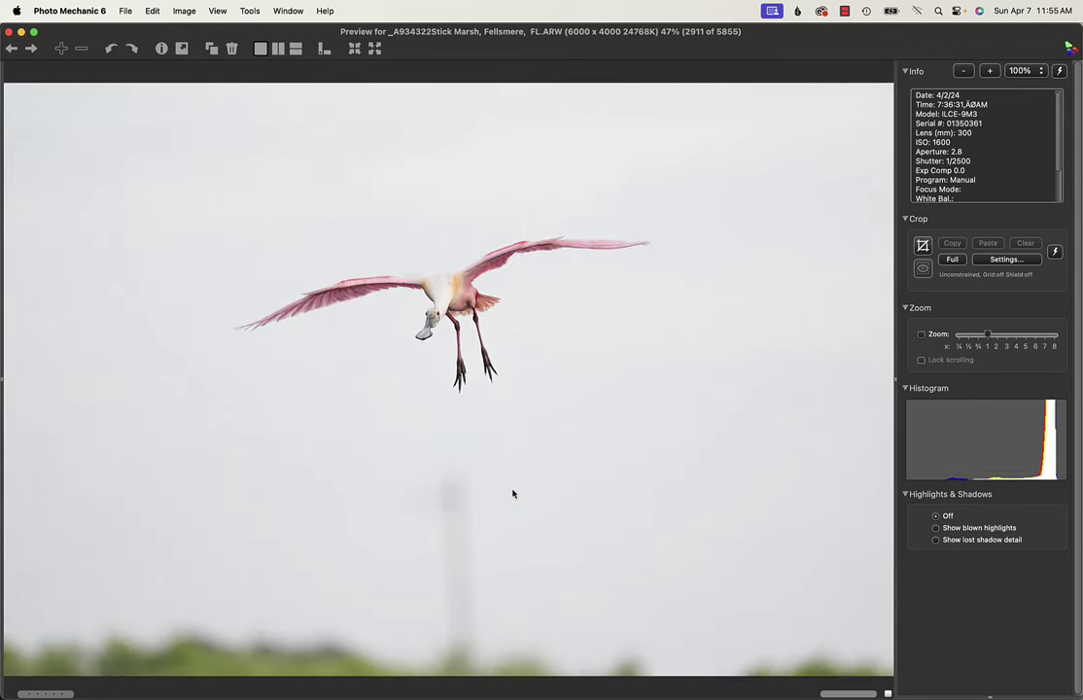
pyautogui.press('Right')
pyautogui.press('Right')
pyautogui.press('Right')
pyautogui.press('Right')
pyautogui.press('Right')
pyautogui.press('Right')
pyautogui.press('Right')
pyautogui.press('Right')
pyautogui.press('Right')
pyautogui.press('Right')
pyautogui.press('Right')
pyautogui.press('Right')
pyautogui.press('Right')
pyautogui.press('Right')
pyautogui.press('Right')
pyautogui.press('Right')
pyautogui.press('Right')
pyautogui.press('Right')
pyautogui.press('Right')
pyautogui.press('Right')
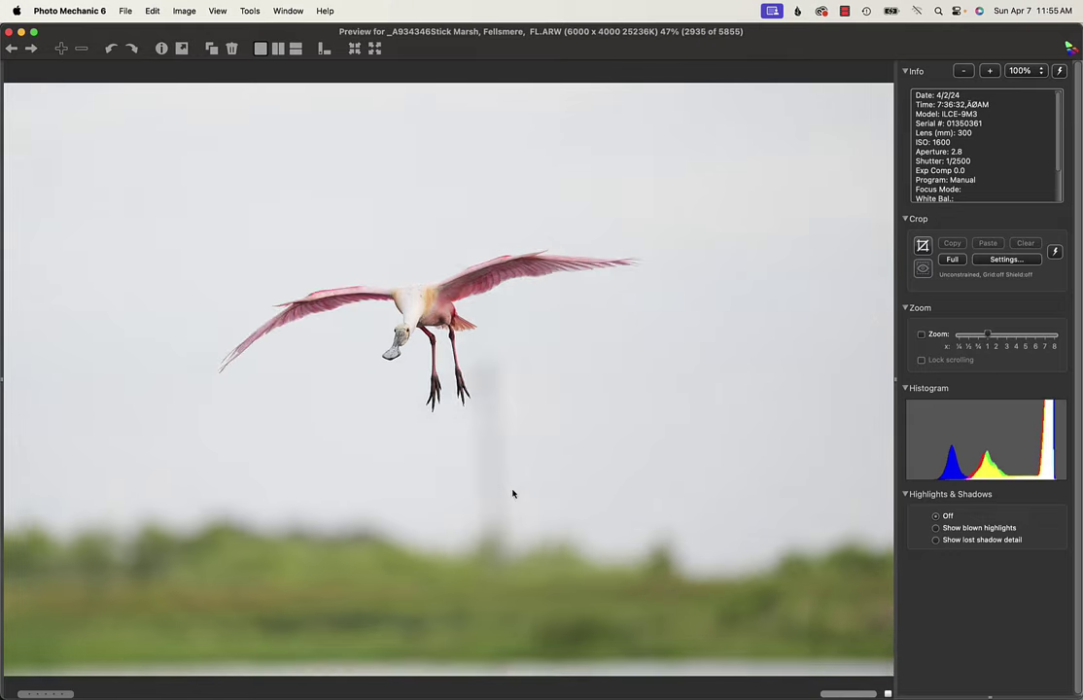
# Step: Locate the raised-wing landing frames and compare the wing poses of photos _A934352 and _A934353
pyautogui.press('Right')
pyautogui.press('Right')
pyautogui.press('Right')
pyautogui.press('Left')
pyautogui.press('Left')
pyautogui.press('Left')
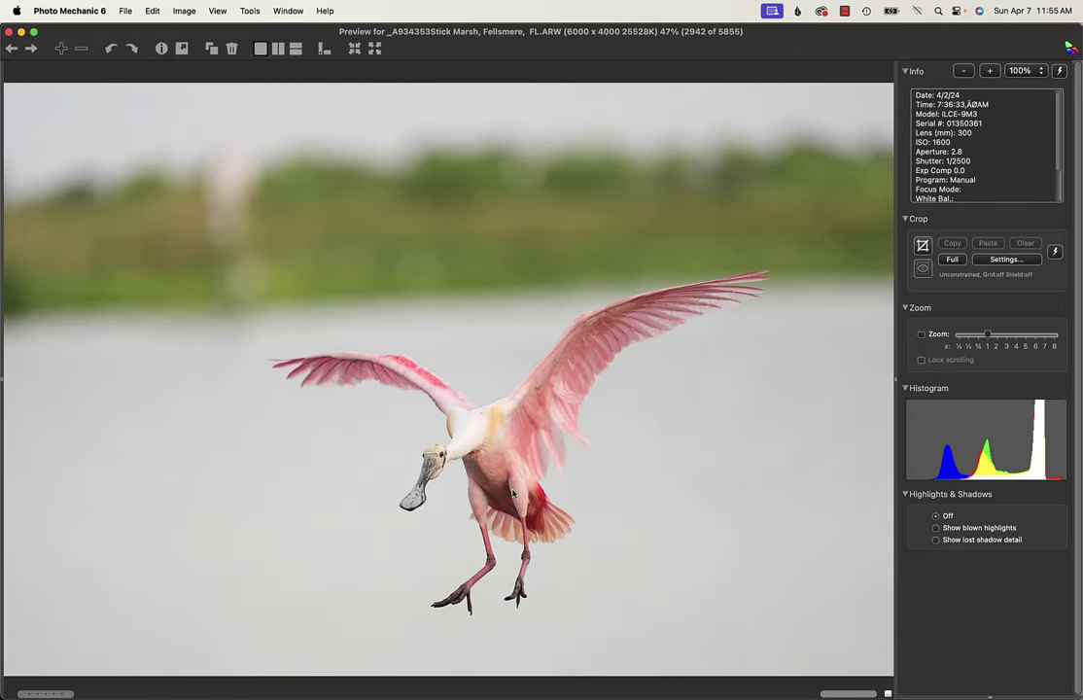
pyautogui.press('Right')
pyautogui.press('Left')
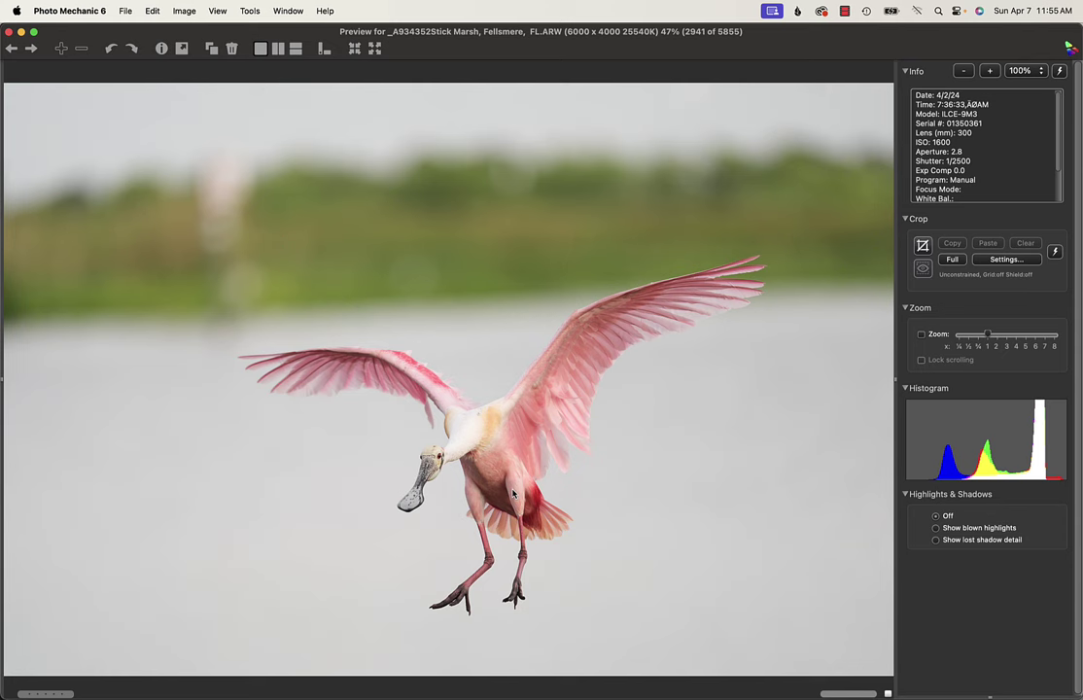
pyautogui.press('Right')
pyautogui.press('Left')
pyautogui.press('Right')
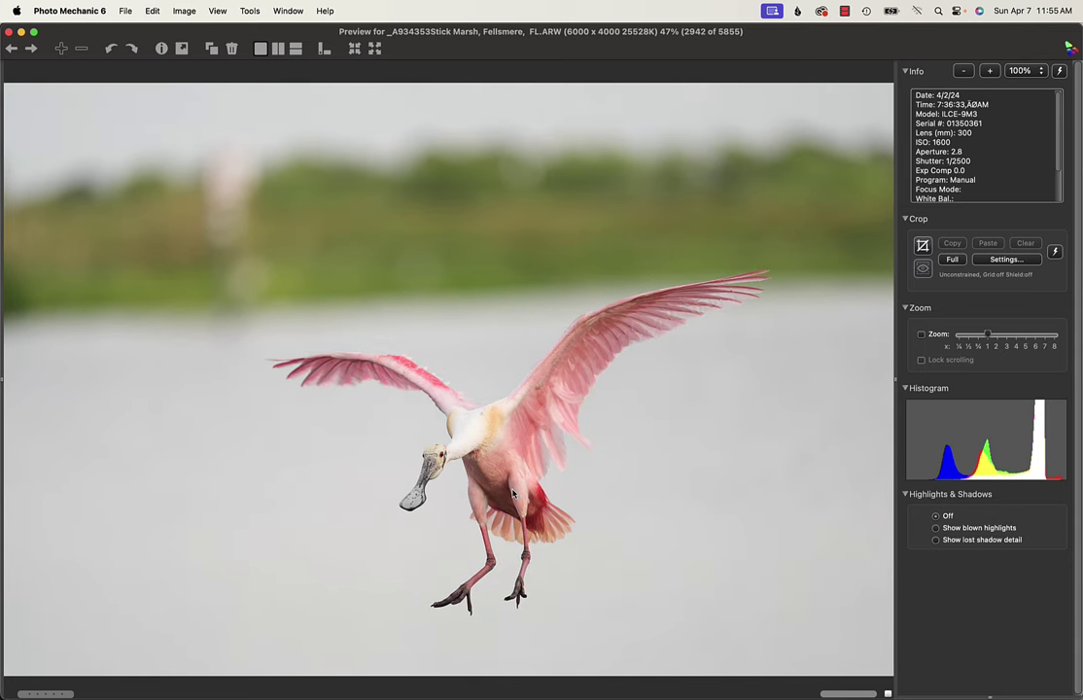
pyautogui.press('Left')
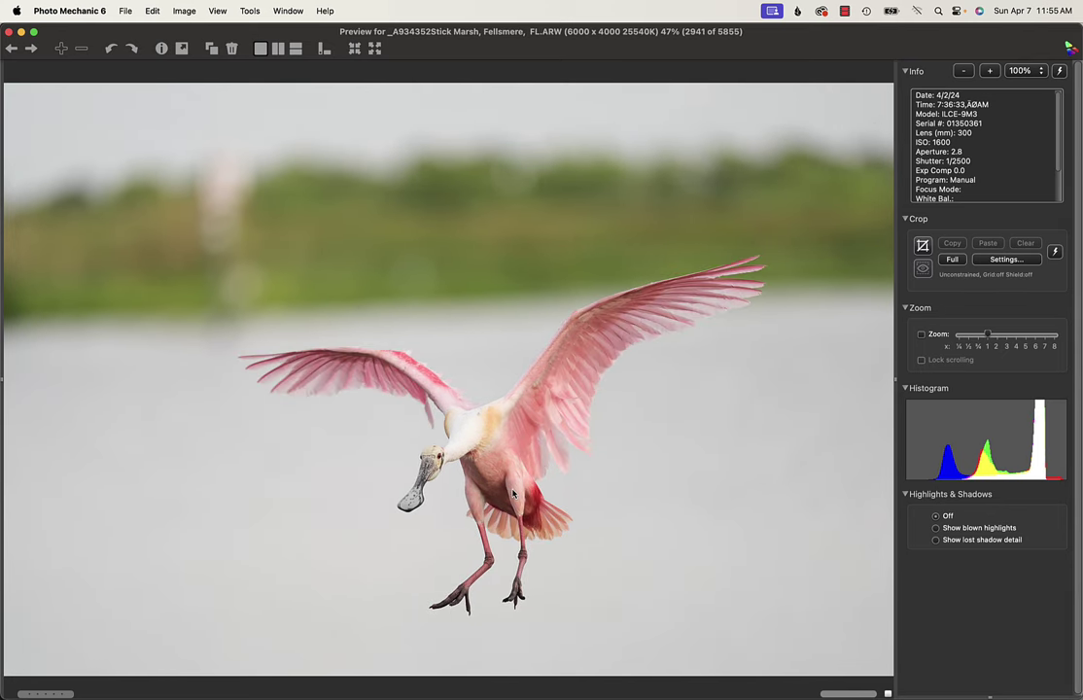
# Step: Examine the following landing frames for fuller wing spread, continuing to about photo _A934361
pyautogui.press('Right')
pyautogui.press('Right')
pyautogui.press('Right')
pyautogui.press('Right')
pyautogui.press('Right')
pyautogui.press('Right')
pyautogui.press('Right')
pyautogui.press('Right')
pyautogui.press('Right')
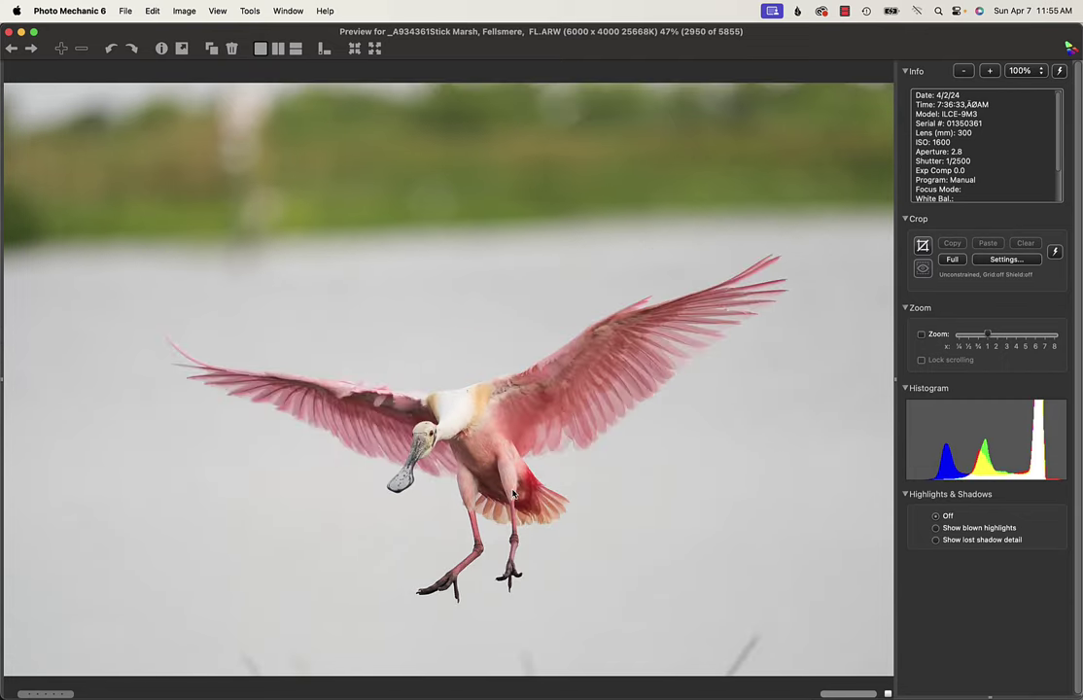
# Step: Compare the wide-spread frames _A934364 and _A934365 and tag photo _A934365 as a keeper
pyautogui.press('Right')
pyautogui.press('Right')
pyautogui.press('Right')
pyautogui.press('Right')
pyautogui.press('Left')
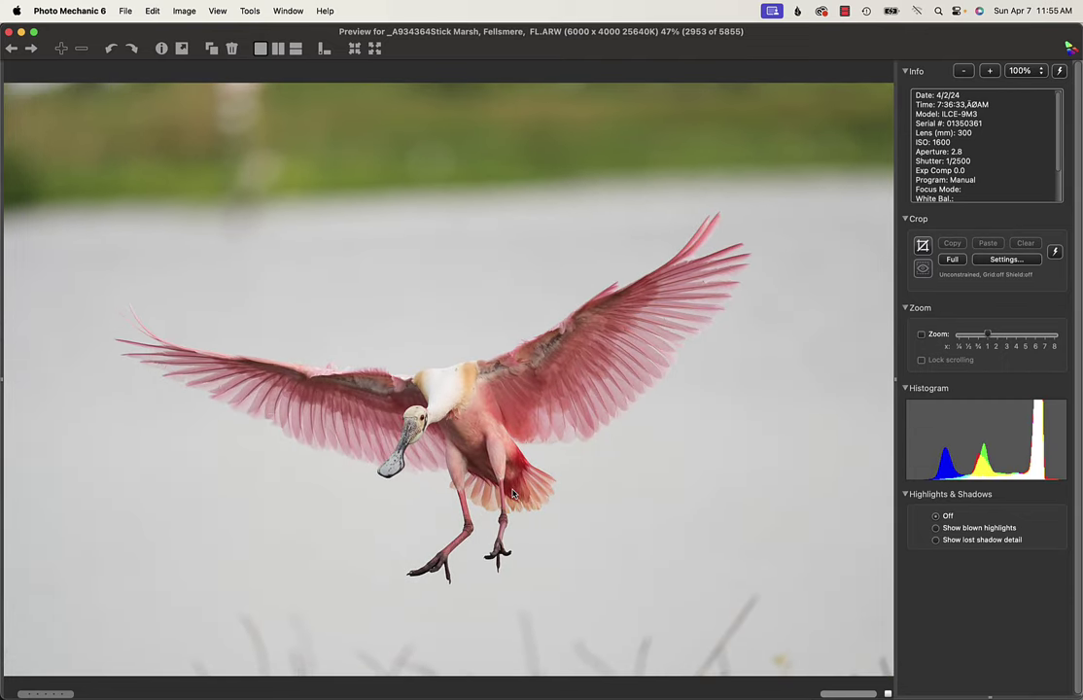
pyautogui.press('Right')
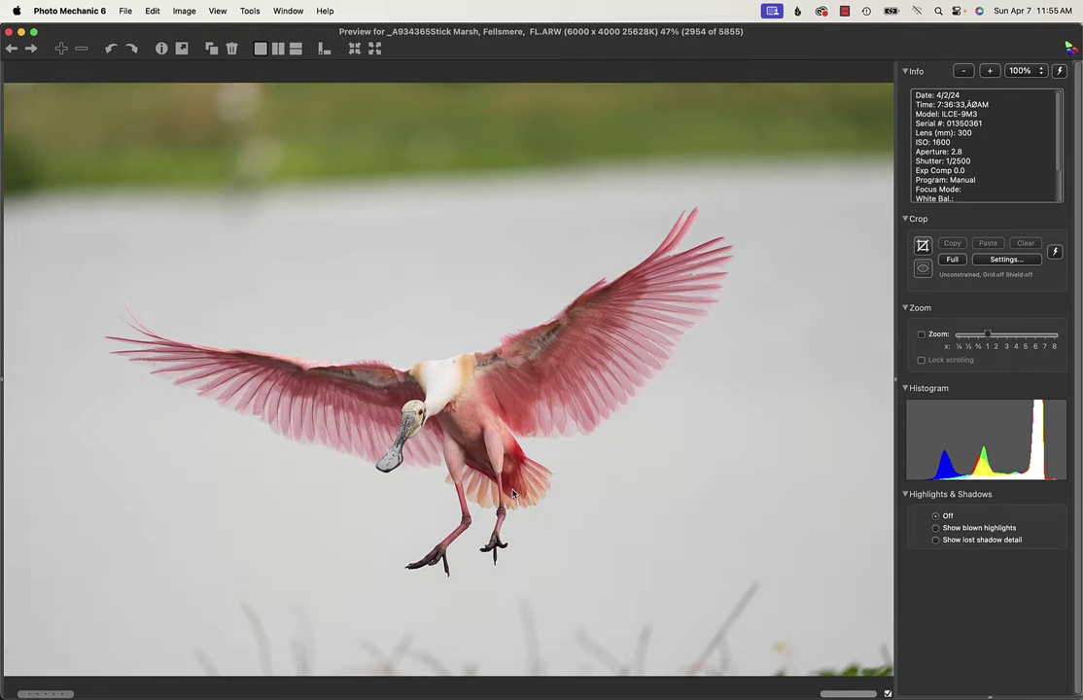
# Step: Continue through the landing burst to about photo _A934370, checking the wing and head positions
pyautogui.press('Right')
pyautogui.press('Right')
pyautogui.press('Right')
pyautogui.press('Right')
pyautogui.press('Right')
pyautogui.press('Right')
pyautogui.press('Right')
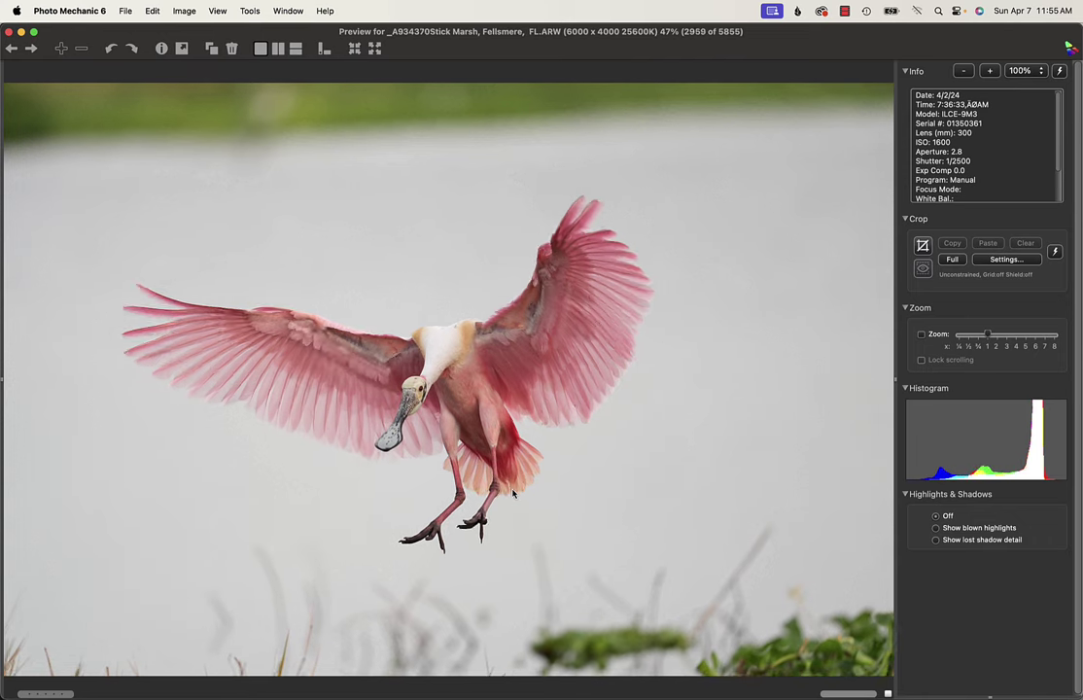
# Step: Review the end of the landing burst and move on to the next flight sequence at about photo _A934376
pyautogui.press('Right')
pyautogui.press('Right')
pyautogui.press('Right')
pyautogui.press('Right')
pyautogui.press('Right')
pyautogui.press('Right')
pyautogui.press('Right')
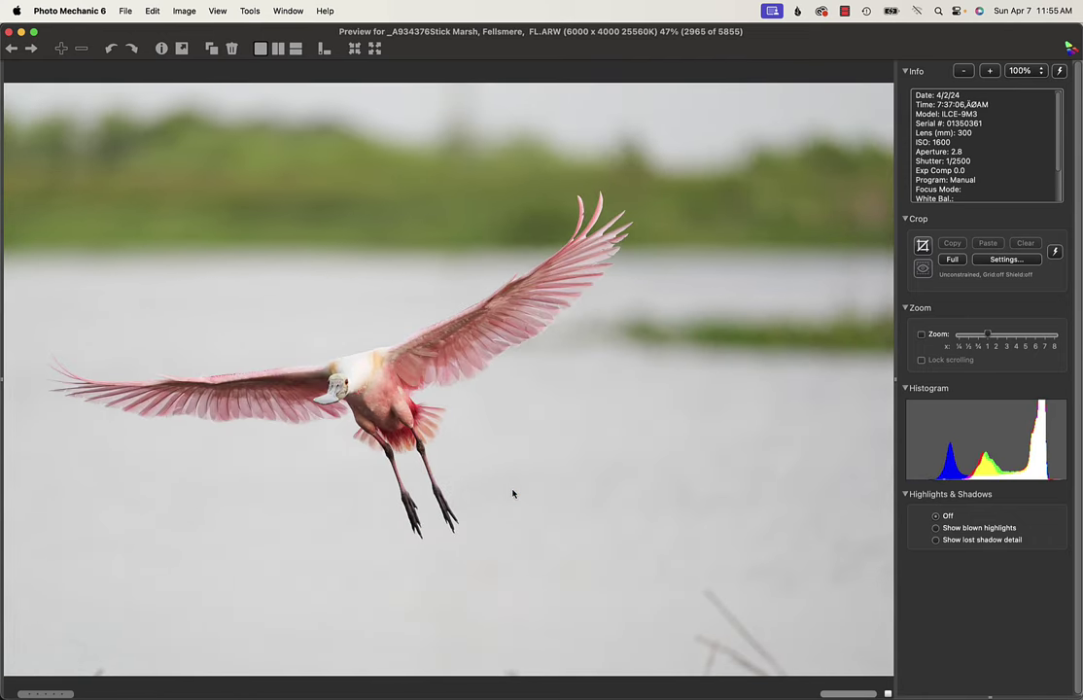
# Step: Examine the wing and head positions in the braking-flight frames up to about photo _A934387
pyautogui.press('Right')
pyautogui.press('Right')
pyautogui.press('Right')
pyautogui.press('Right')
pyautogui.press('Right')
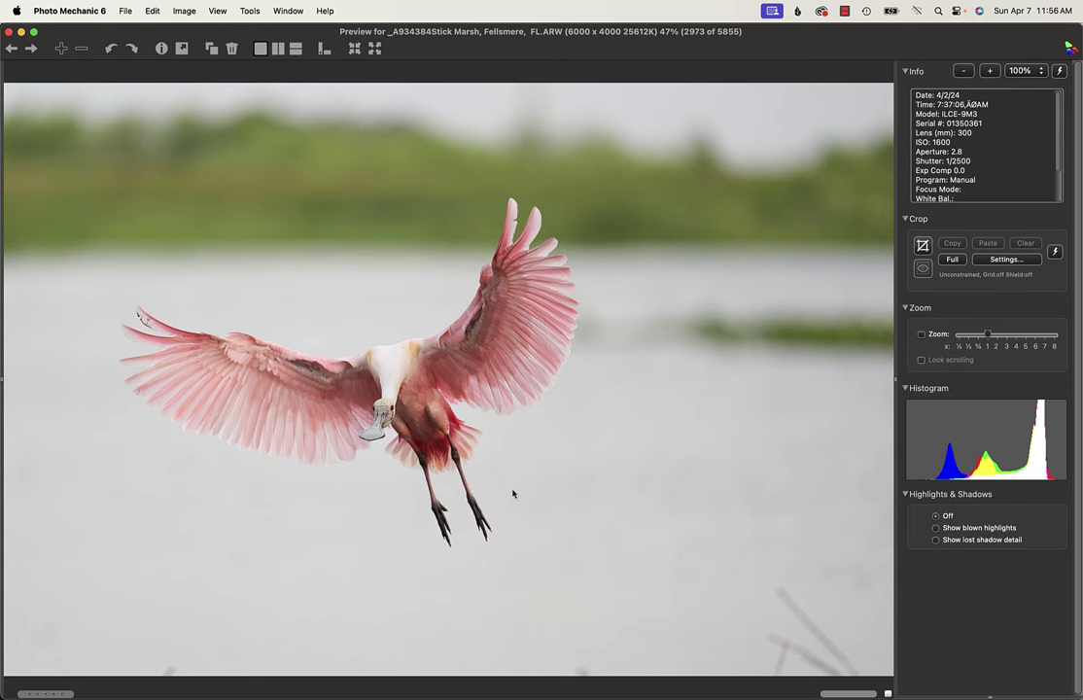
pyautogui.press('Right')
pyautogui.press('Right')
pyautogui.press('Right')
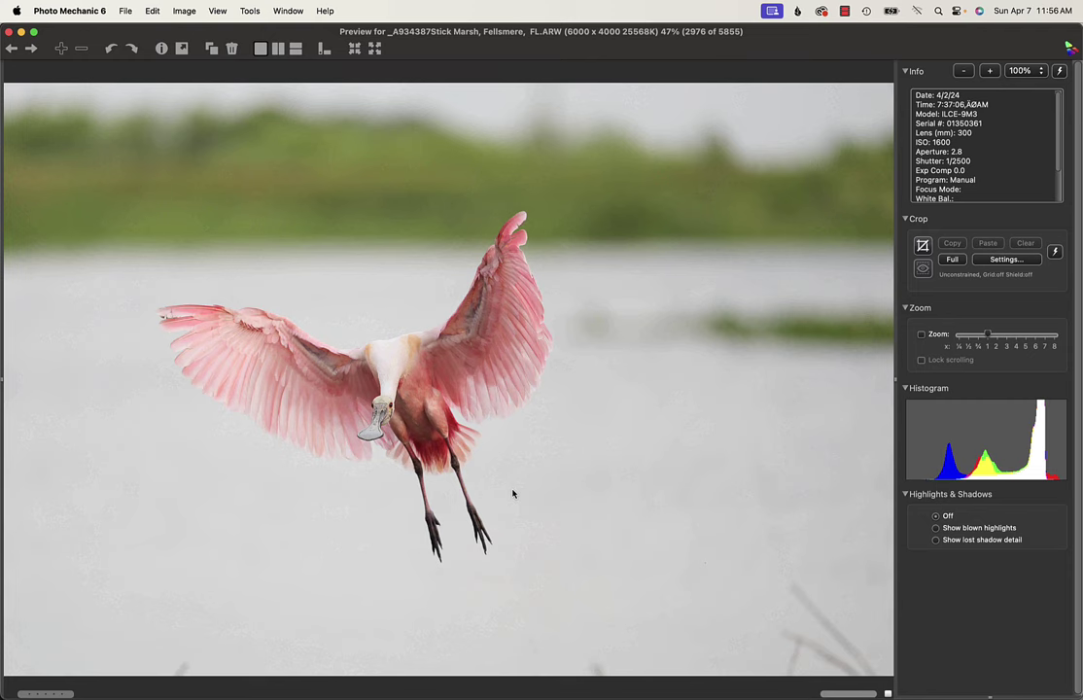
# Step: Skim the remaining frames of this sequence and go on to the next burst at about photo _A934411
pyautogui.press('Right')
pyautogui.press('Right')
pyautogui.press('Right')
pyautogui.press('Right')
pyautogui.press('Right')
pyautogui.press('Right')
pyautogui.press('Right')
pyautogui.press('Right')
pyautogui.press('Right')
pyautogui.press('Right')
pyautogui.press('Right')
pyautogui.press('Right')
pyautogui.press('Right')
pyautogui.press('Right')
pyautogui.press('Right')
pyautogui.press('Right')
pyautogui.press('Right')
pyautogui.press('Right')
pyautogui.press('Right')
pyautogui.press('Right')
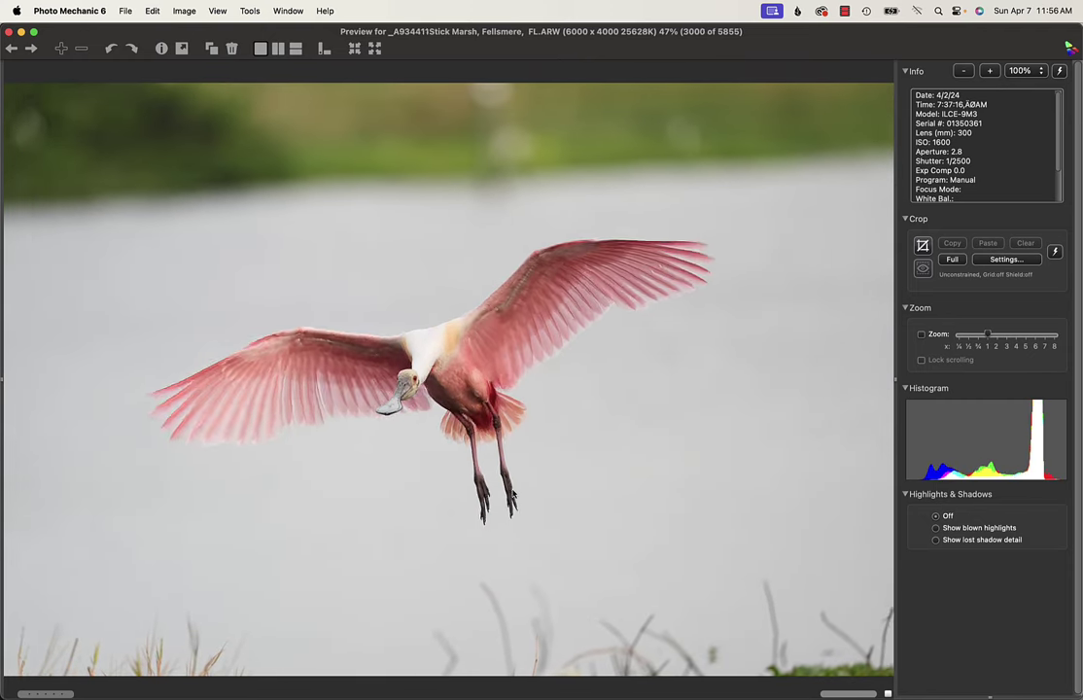
# Step: Compare the neighbouring flight frames around _A934411 to _A934414 for wing shape and head angle
pyautogui.press('Right')
pyautogui.press('Right')
pyautogui.press('Left')
pyautogui.press('Left')
pyautogui.press('Right')
pyautogui.press('Right')
pyautogui.press('Right')
pyautogui.press('Right')
pyautogui.press('Right')
pyautogui.press('Right')
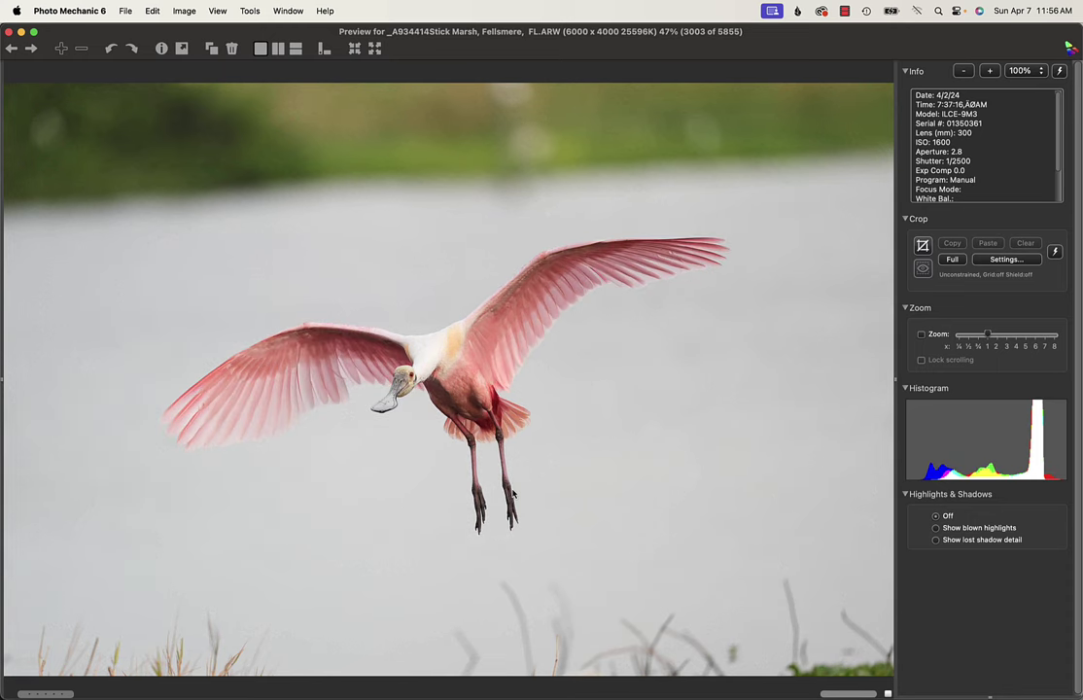
# Step: Continue through the burst from _A934414 to about photo _A934429, looking for fuller wing spread
pyautogui.press('Right')
pyautogui.press('Right')
pyautogui.press('Right')
pyautogui.press('Right')
pyautogui.press('Right')
pyautogui.press('Right')
pyautogui.press('Right')
pyautogui.press('Right')
pyautogui.press('Right')
pyautogui.press('Right')
pyautogui.press('Right')
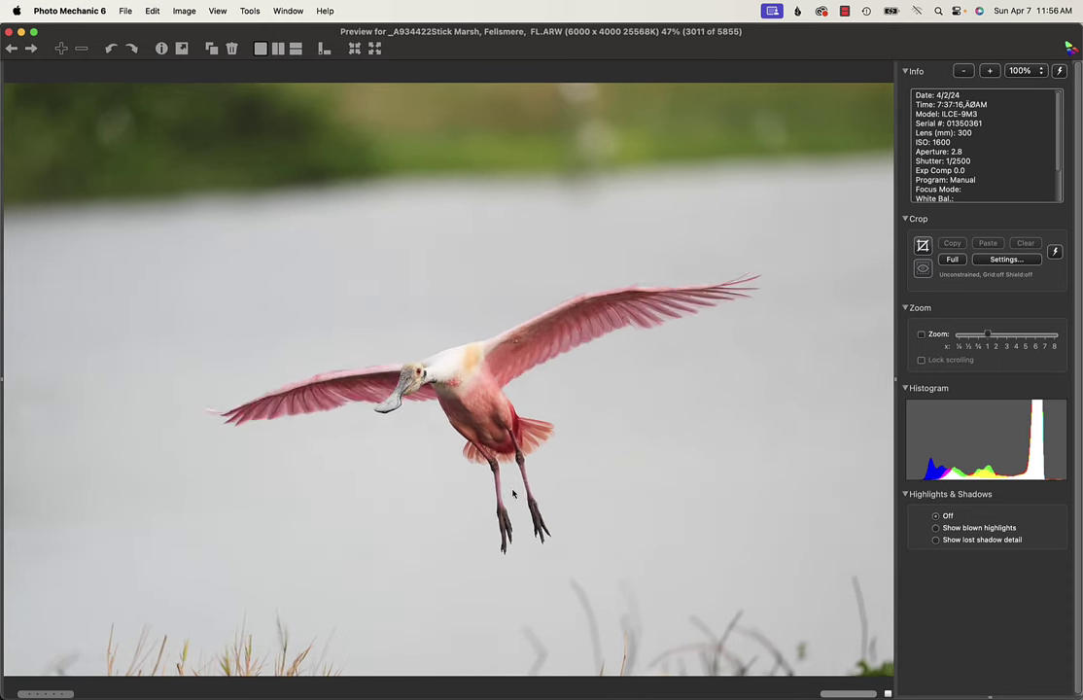
pyautogui.press('Right')
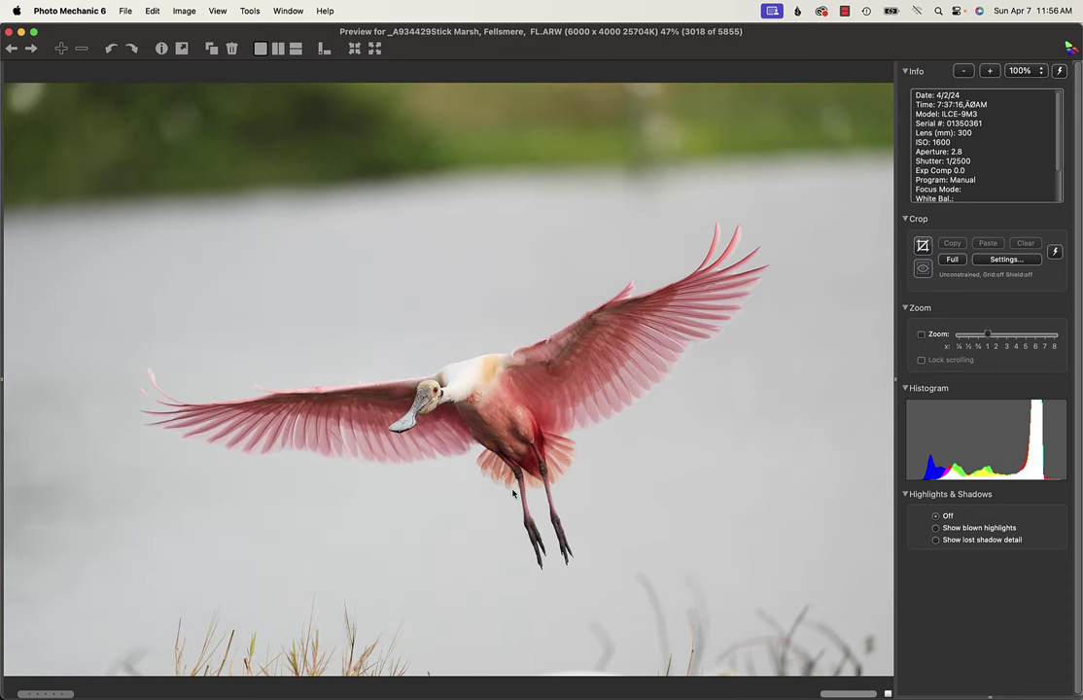
# Step: Compare the spread-wing poses of photos _A934429, _A934430 and _A934431
pyautogui.press('Right')
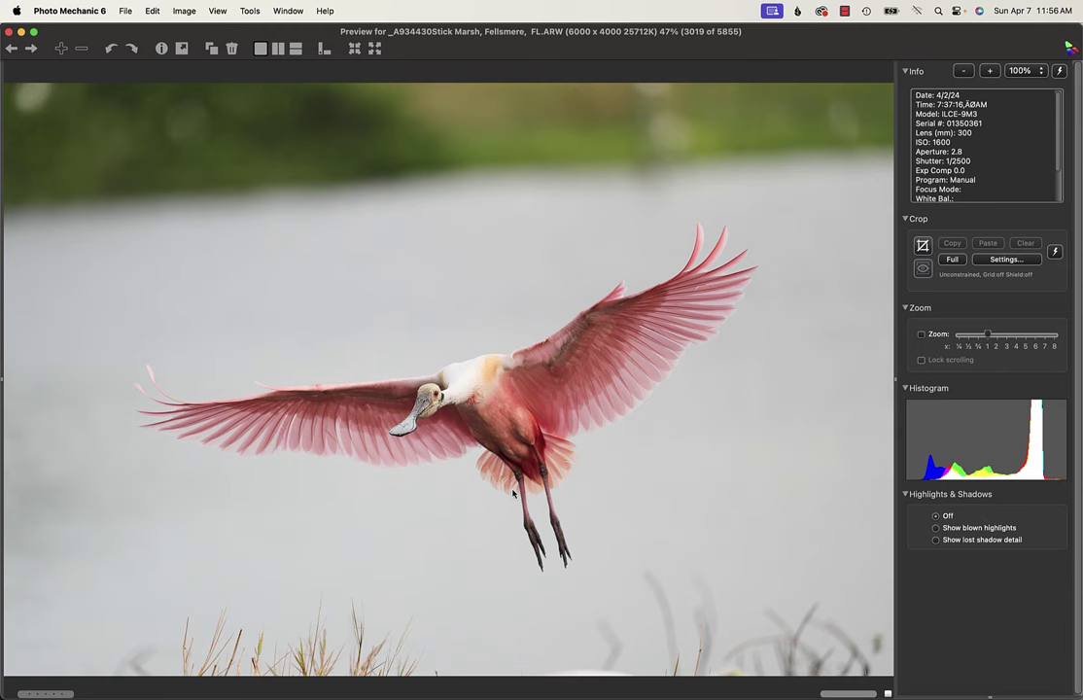
pyautogui.press('Right')
pyautogui.press('Right')
pyautogui.press('Right')
pyautogui.press('Right')
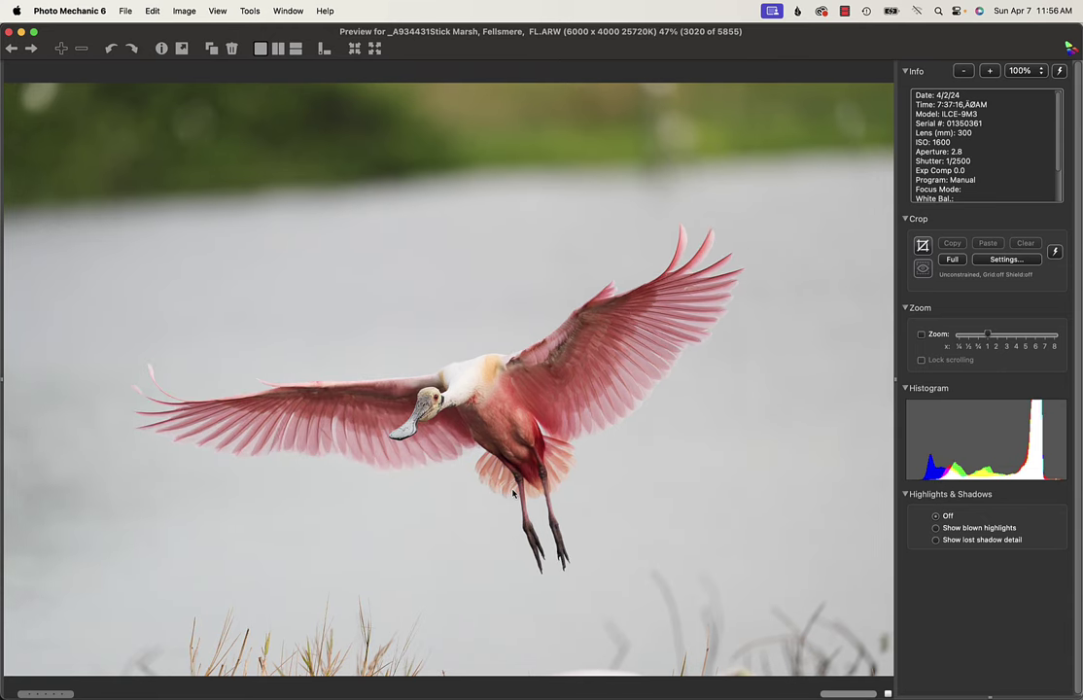
# Step: Finish reviewing the spread-wing burst and proceed to the head-on flight sequence at about photo _A934440
pyautogui.press('Right')
pyautogui.press('Right')
pyautogui.press('Right')
pyautogui.press('Right')
pyautogui.press('Right')
pyautogui.press('Right')
pyautogui.press('Right')
pyautogui.press('Right')
pyautogui.press('Right')
pyautogui.press('Right')
pyautogui.press('Right')
pyautogui.press('Right')
pyautogui.press('Right')
pyautogui.press('Right')
pyautogui.press('Right')
pyautogui.press('Right')
pyautogui.press('Right')
pyautogui.press('Right')
pyautogui.press('Right')
pyautogui.press('Right')
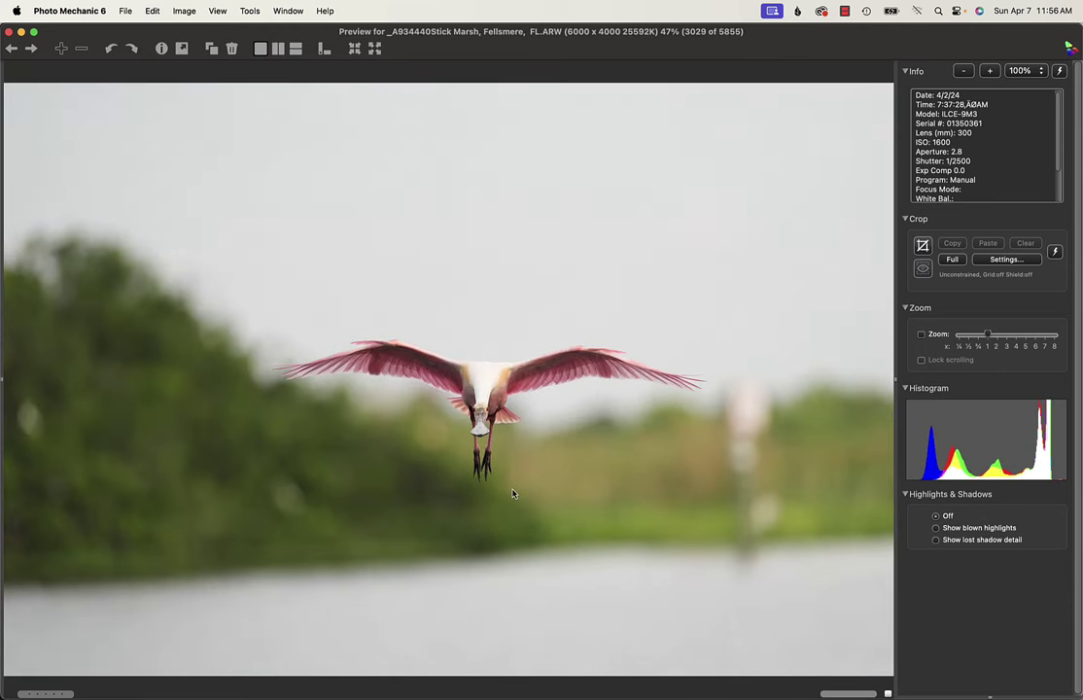
# Step: Review the head-on approach frames up to about photo _A934462, checking wing symmetry and bird size
pyautogui.press('Right')
pyautogui.press('Right')
pyautogui.press('Right')
pyautogui.press('Right')
pyautogui.press('Right')
pyautogui.press('Right')
pyautogui.press('Right')
pyautogui.press('Right')
pyautogui.press('Right')
pyautogui.press('Right')
pyautogui.press('Right')
pyautogui.press('Right')
pyautogui.press('Right')
pyautogui.press('Right')
pyautogui.press('Right')
pyautogui.press('Right')
pyautogui.press('Right')
pyautogui.press('Right')
pyautogui.press('Right')
pyautogui.press('Right')
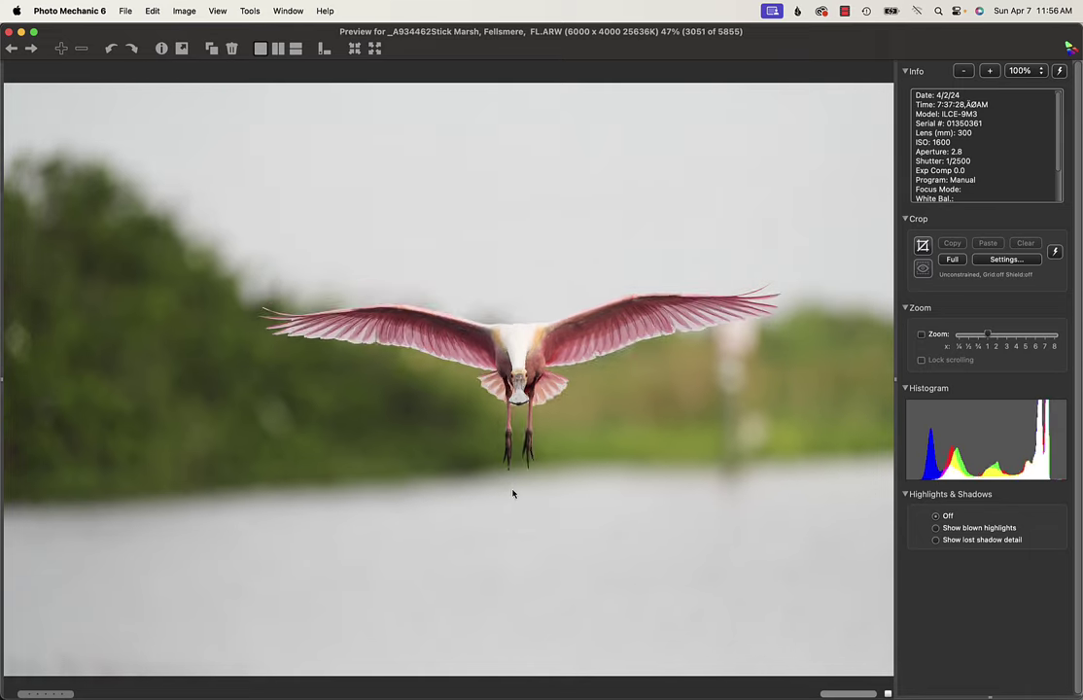
# Step: Go back and forth between landing frames _A934469 and _A934471 to compare wing poses above the foreground birds
pyautogui.press('Left')
pyautogui.press('Left')
pyautogui.press('Left')
pyautogui.press('Left')
pyautogui.press('Left')
pyautogui.press('Left')
pyautogui.press('Left')
pyautogui.press('Left')
pyautogui.press('Left')
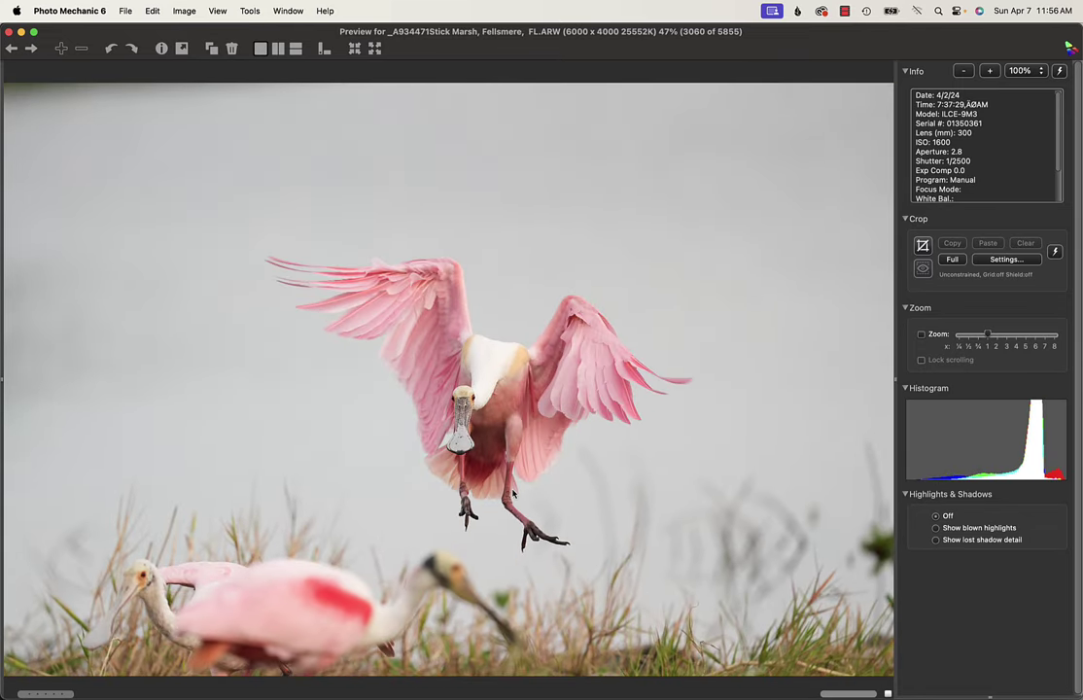
pyautogui.press('Left')
pyautogui.press('Right')
pyautogui.press('Left')
pyautogui.press('Left')
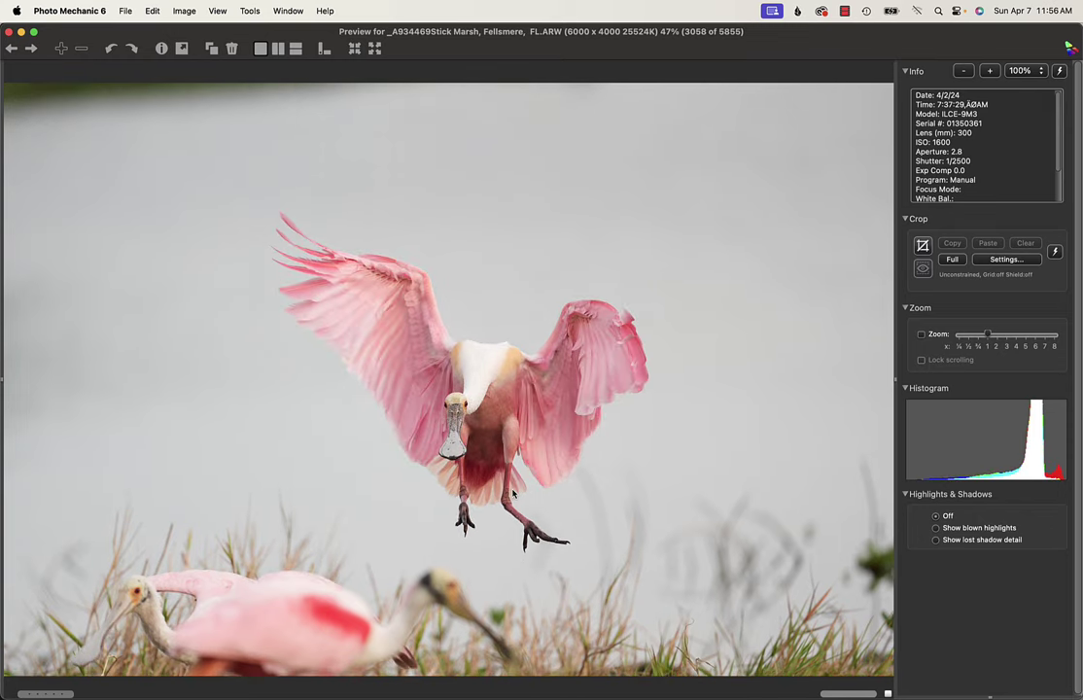
# Step: Check the following touchdown frames above the foreground birds, continuing to about photo _A934474
pyautogui.press('Left')
pyautogui.press('Right')
pyautogui.press('Right')
pyautogui.press('Right')
pyautogui.press('Right')
pyautogui.press('Right')
pyautogui.press('Right')
pyautogui.press('Right')
pyautogui.press('Right')
pyautogui.press('Right')
pyautogui.press('Right')
pyautogui.press('Right')
pyautogui.press('Right')
pyautogui.press('Right')
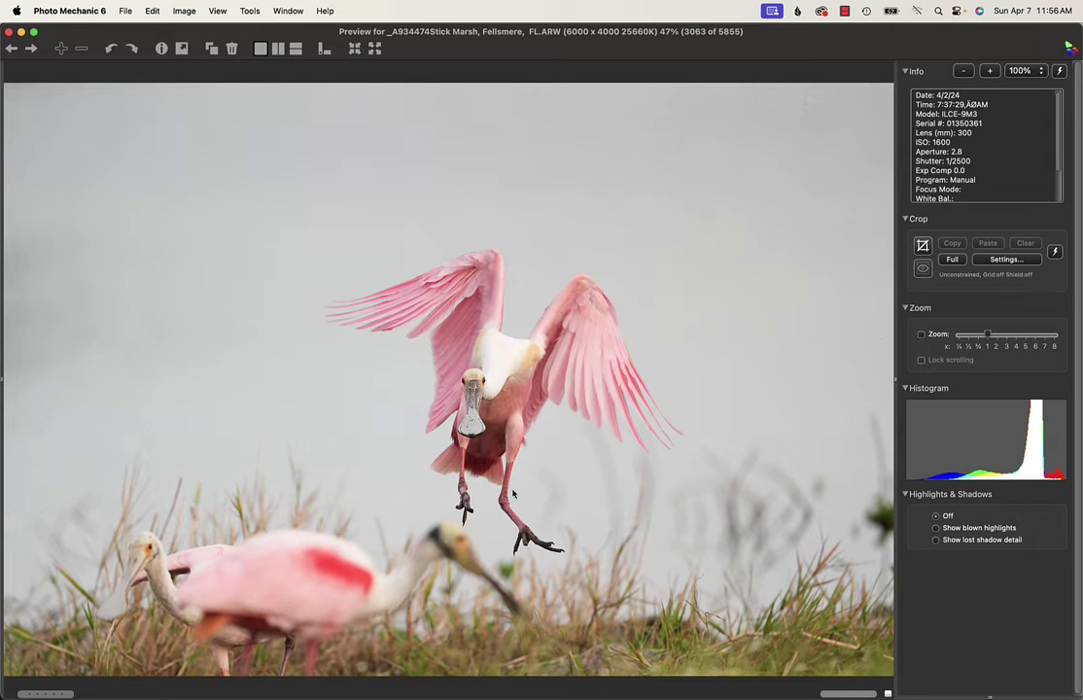
# Step: Skim the rest of the touchdown frames and move into the next flight burst at about photo _A934492
pyautogui.press('Right')
pyautogui.press('Right')
pyautogui.press('Right')
pyautogui.press('Right')
pyautogui.press('Right')
pyautogui.press('Right')
pyautogui.press('Right')
pyautogui.press('Right')
pyautogui.press('Right')
pyautogui.press('Right')
pyautogui.press('Right')
pyautogui.press('Right')
pyautogui.press('Right')
pyautogui.press('Right')
pyautogui.press('Right')
pyautogui.press('Right')
pyautogui.press('Right')
pyautogui.press('Right')
pyautogui.press('Right')
pyautogui.press('Right')
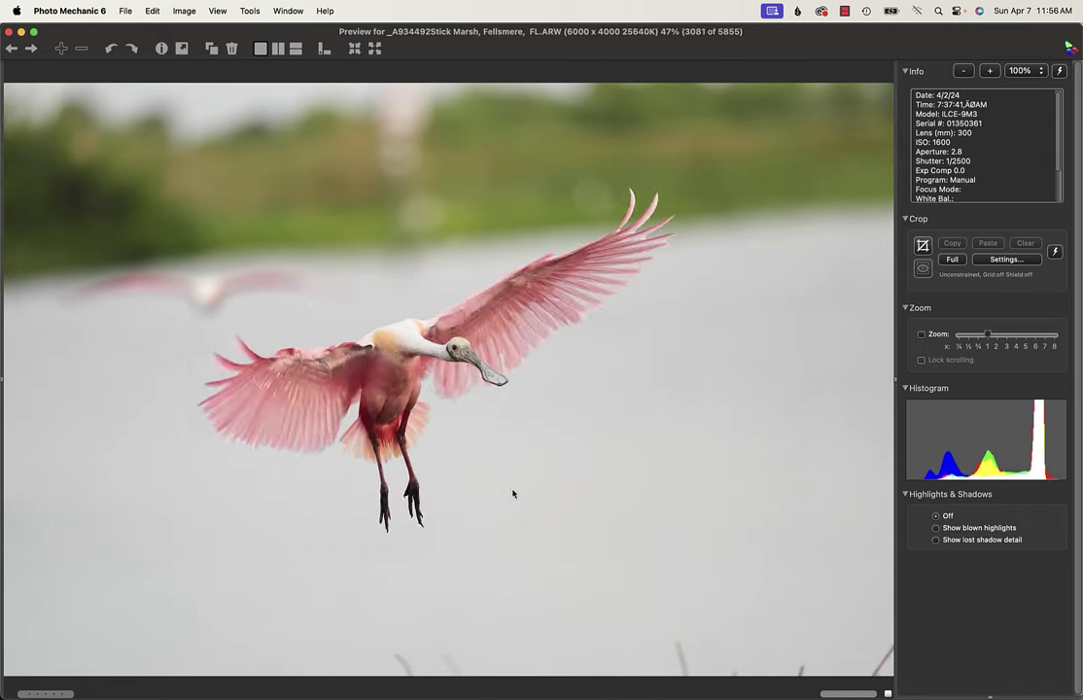
# Step: Skim the next landing-approach frames from _A934492 to about photo _A934515, checking wing spread and head position
pyautogui.press('Right')
pyautogui.press('Right')
pyautogui.press('Right')
pyautogui.press('Right')
pyautogui.press('Right')
pyautogui.press('Right')
pyautogui.press('Right')
pyautogui.press('Right')
pyautogui.press('Right')
pyautogui.press('Right')
pyautogui.press('Right')
pyautogui.press('Right')
pyautogui.press('Right')
pyautogui.press('Right')
pyautogui.press('Right')
pyautogui.press('Right')
pyautogui.press('Right')
pyautogui.press('Right')
pyautogui.press('Right')
pyautogui.press('Right')
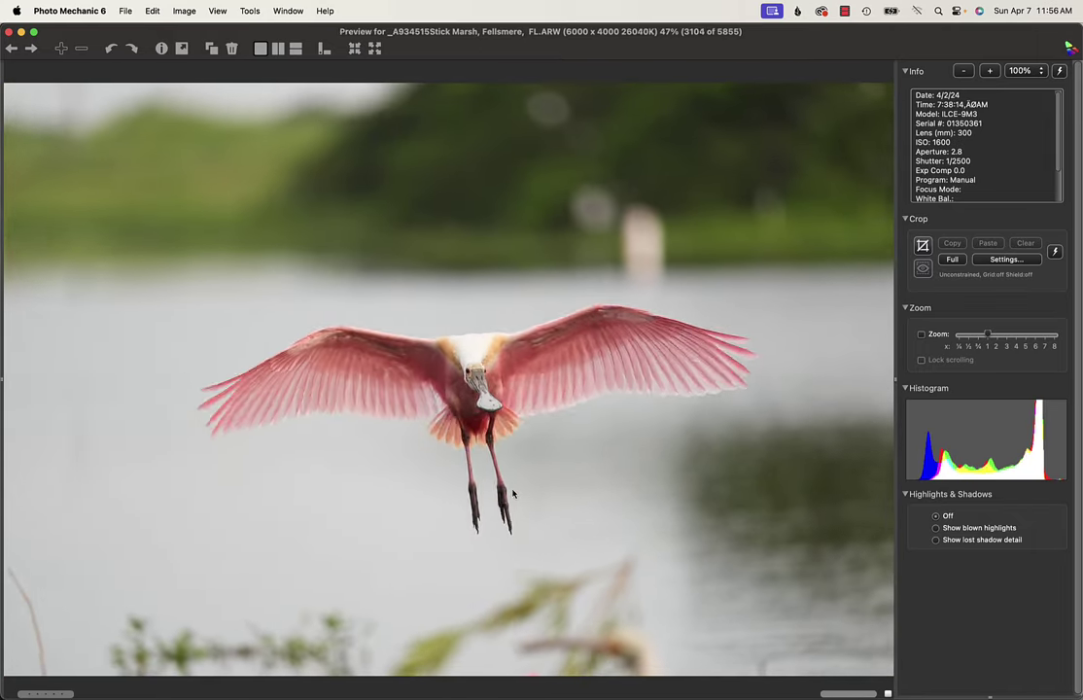
# Step: Skim past the head-on frames to the banking spoonbill burst at about photo _A934545
pyautogui.press('Right')
pyautogui.press('Right')
pyautogui.press('Right')
pyautogui.press('Right')
pyautogui.press('Right')
pyautogui.press('Right')
pyautogui.press('Right')
pyautogui.press('Right')
pyautogui.press('Right')
pyautogui.press('Right')
pyautogui.press('Right')
pyautogui.press('Right')
pyautogui.press('Right')
pyautogui.press('Right')
pyautogui.press('Right')
pyautogui.press('Right')
pyautogui.press('Right')
pyautogui.press('Right')
pyautogui.press('Right')
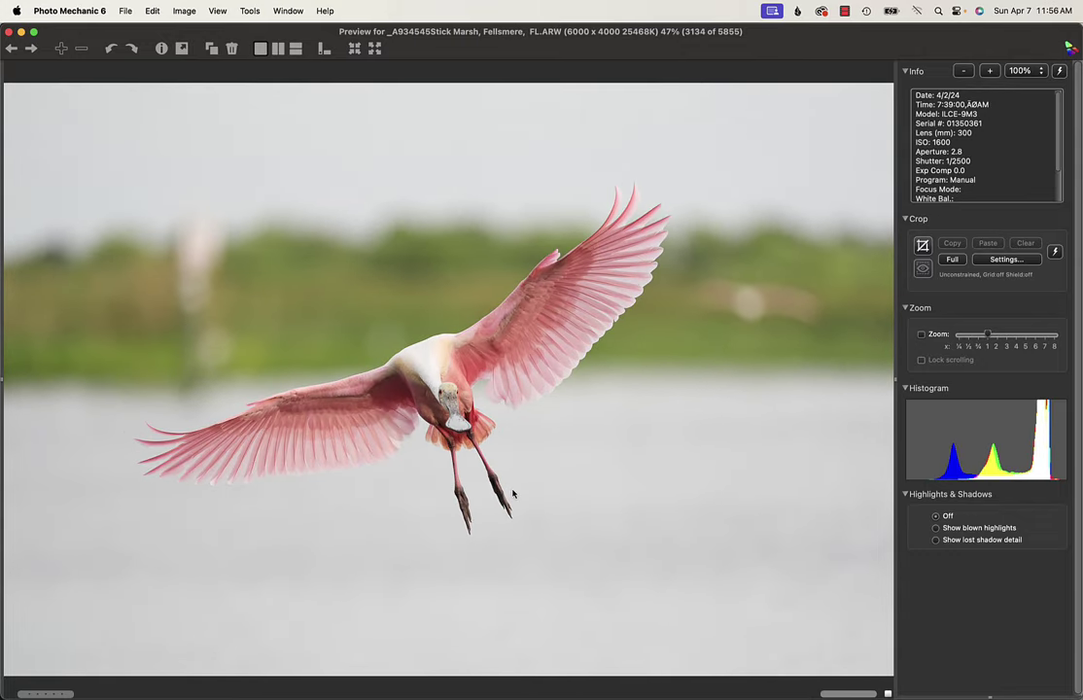
# Step: Compare the banking frames from _A934545, tag _A934547, and review the rest to about _A934554
pyautogui.press('Right')
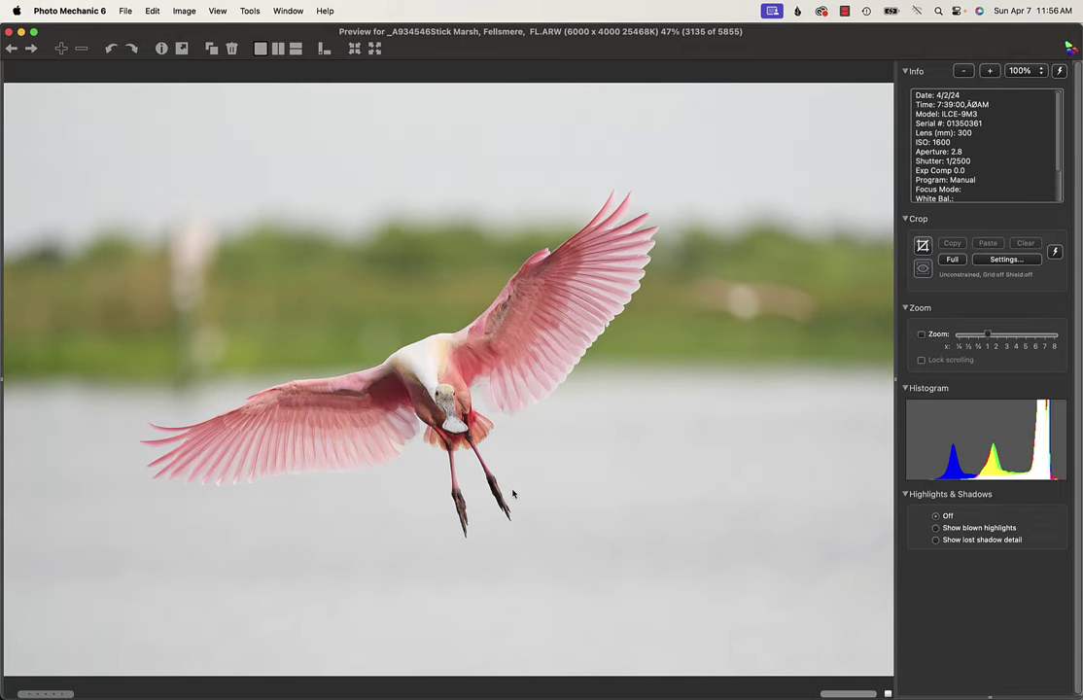
pyautogui.press('Right')
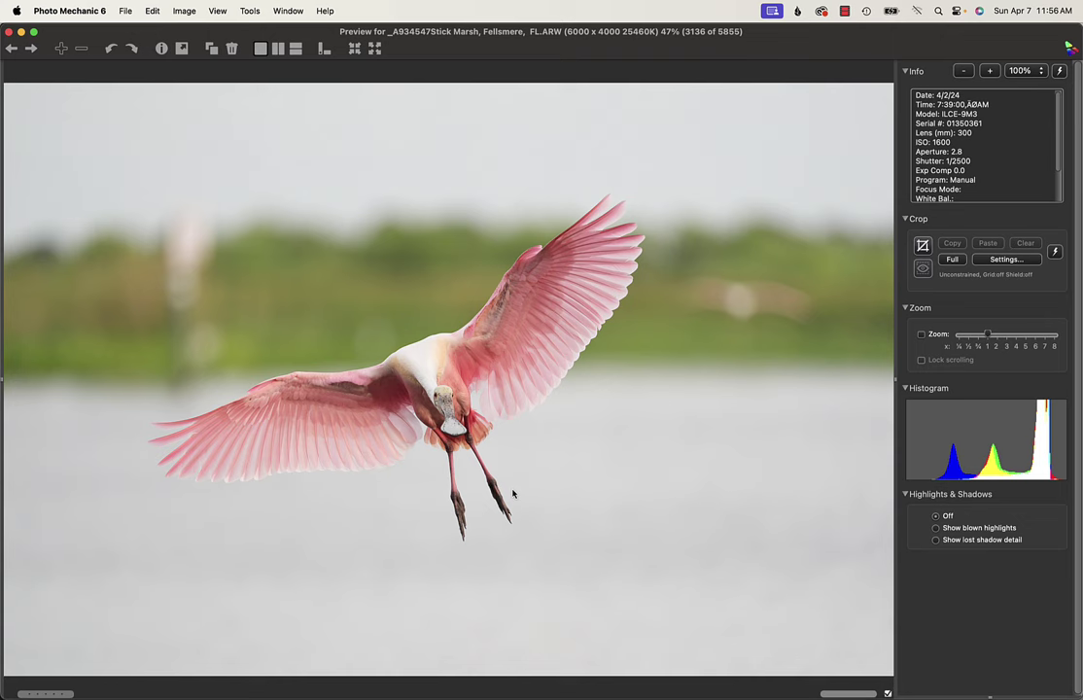
pyautogui.press('Right')
pyautogui.press('Right')
pyautogui.press('Right')
pyautogui.press('Right')
pyautogui.press('Right')
pyautogui.press('Right')
pyautogui.press('Right')
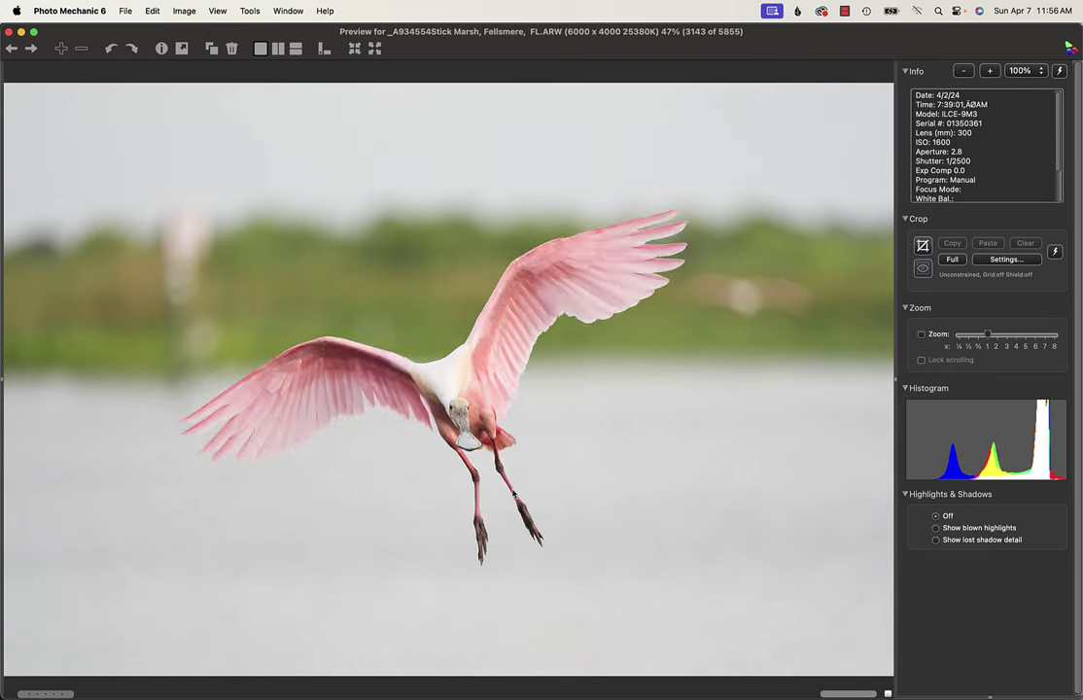
# Step: Skim the remaining banking frames and move into the dangling-legs approach burst at about photo _A934577
pyautogui.press('Right')
pyautogui.press('Right')
pyautogui.press('Right')
pyautogui.press('Right')
pyautogui.press('Right')
pyautogui.press('Right')
pyautogui.press('Right')
pyautogui.press('Right')
pyautogui.press('Right')
pyautogui.press('Right')
pyautogui.press('Right')
pyautogui.press('Right')
pyautogui.press('Right')
pyautogui.press('Right')
pyautogui.press('Right')
pyautogui.press('Right')
pyautogui.press('Right')
pyautogui.press('Right')
pyautogui.press('Right')
pyautogui.press('Right')
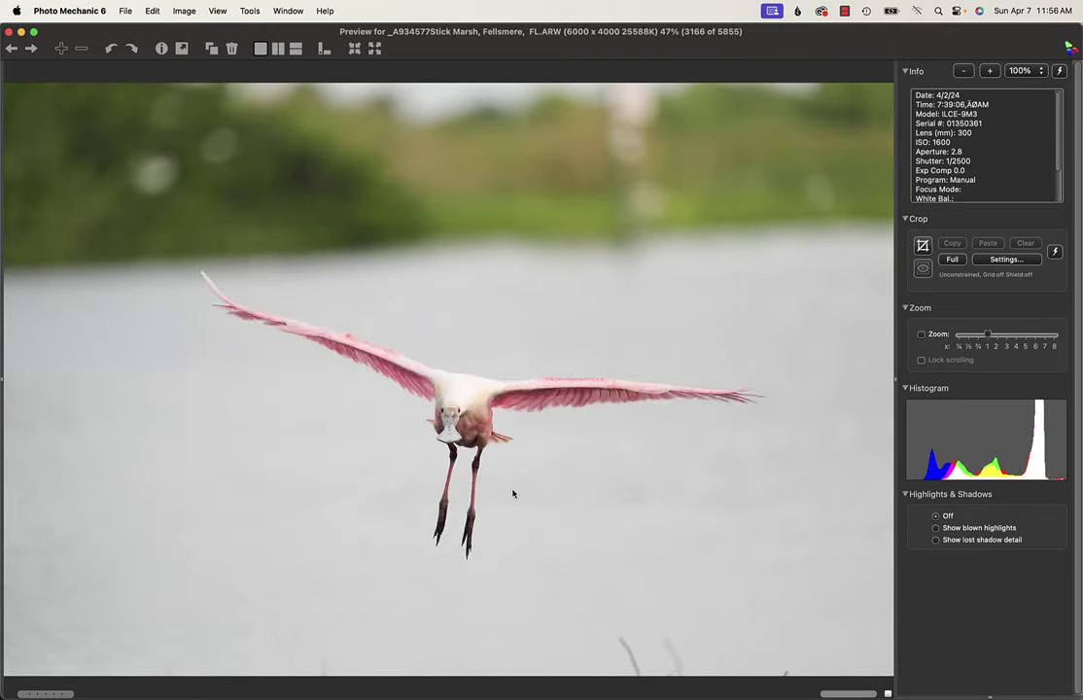
# Step: Go forward and back through the approach frames around _A934583 to compare the spread-wing poses
pyautogui.press('Right')
pyautogui.press('Right')
pyautogui.press('Right')
pyautogui.press('Right')
pyautogui.press('Right')
pyautogui.press('Right')
pyautogui.press('Right')
pyautogui.press('Right')
pyautogui.press('Right')
pyautogui.press('Right')
pyautogui.press('Left')
pyautogui.press('Left')
pyautogui.press('Left')
pyautogui.press('Left')
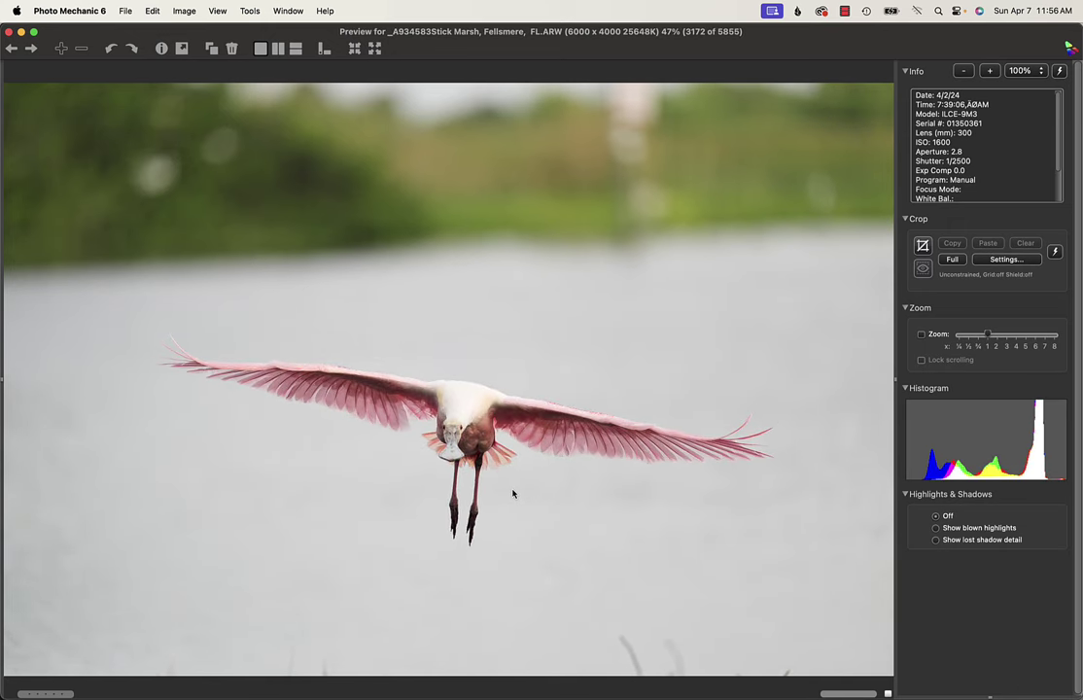
# Step: Review the following downstroke frames of the same approach to about photo _A934590
pyautogui.press('Right')
pyautogui.press('Right')
pyautogui.press('Right')
pyautogui.press('Right')
pyautogui.press('Right')
pyautogui.press('Right')
pyautogui.press('Right')
pyautogui.press('Right')
pyautogui.press('Right')
pyautogui.press('Right')
pyautogui.press('Right')
pyautogui.press('Right')
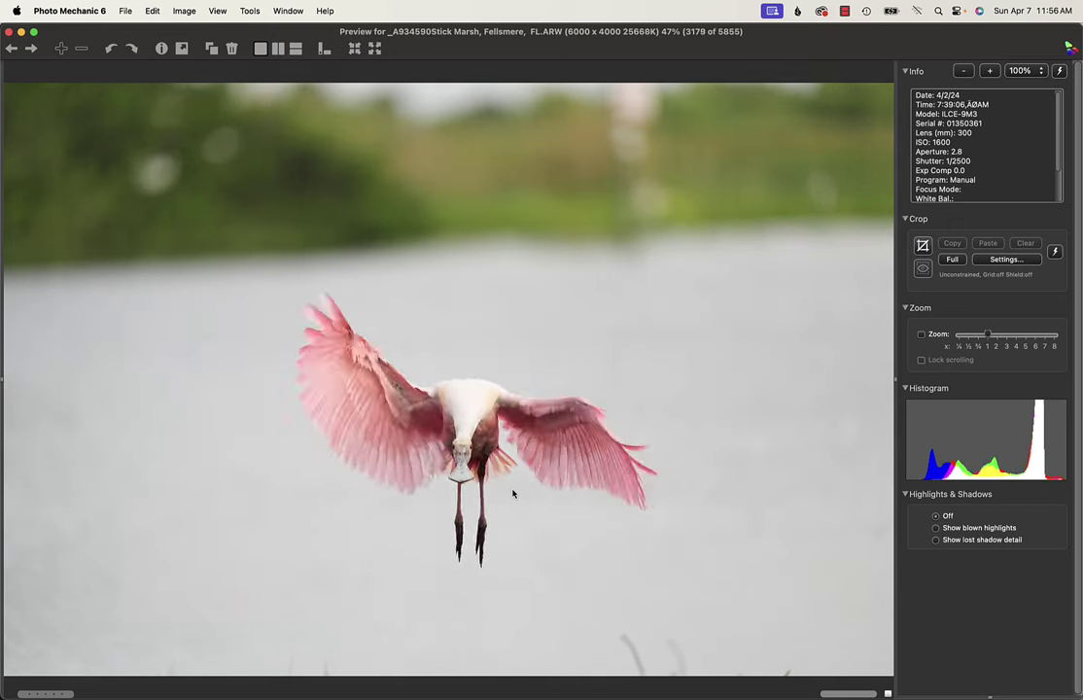
# Step: Move on to the spoonbill carrying a stick on the rocks and view its frames to about _A934605
pyautogui.press('Right')
pyautogui.press('Right')
pyautogui.press('Right')
pyautogui.press('Right')
pyautogui.press('Right')
pyautogui.press('Right')
pyautogui.press('Right')
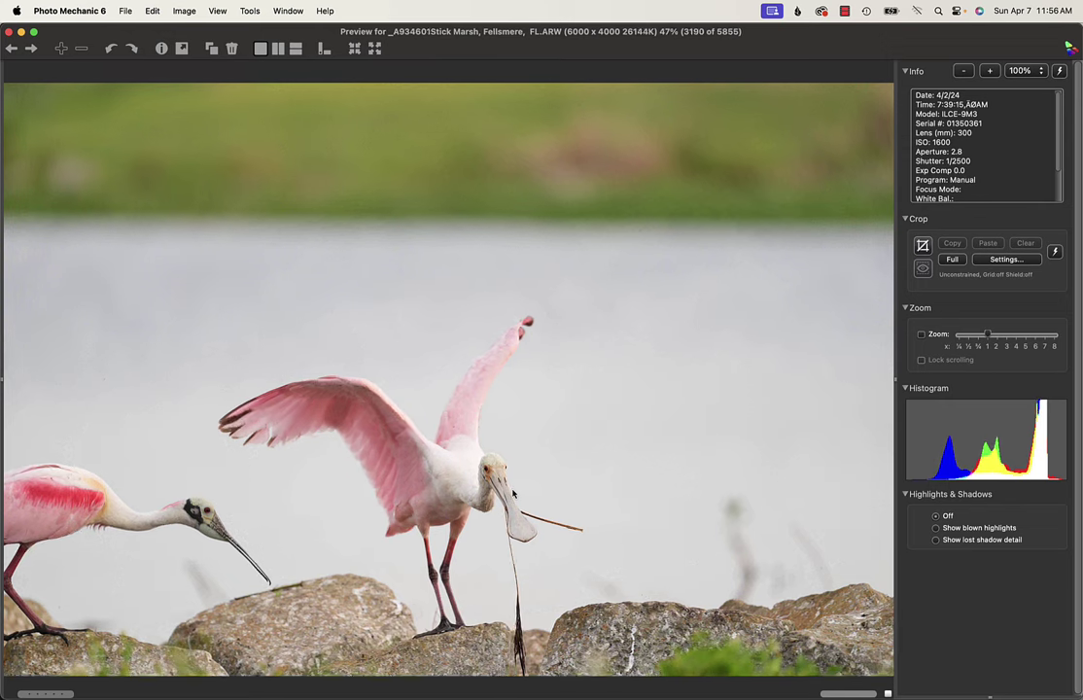
pyautogui.press('Right')
pyautogui.press('Right')
pyautogui.press('Right')
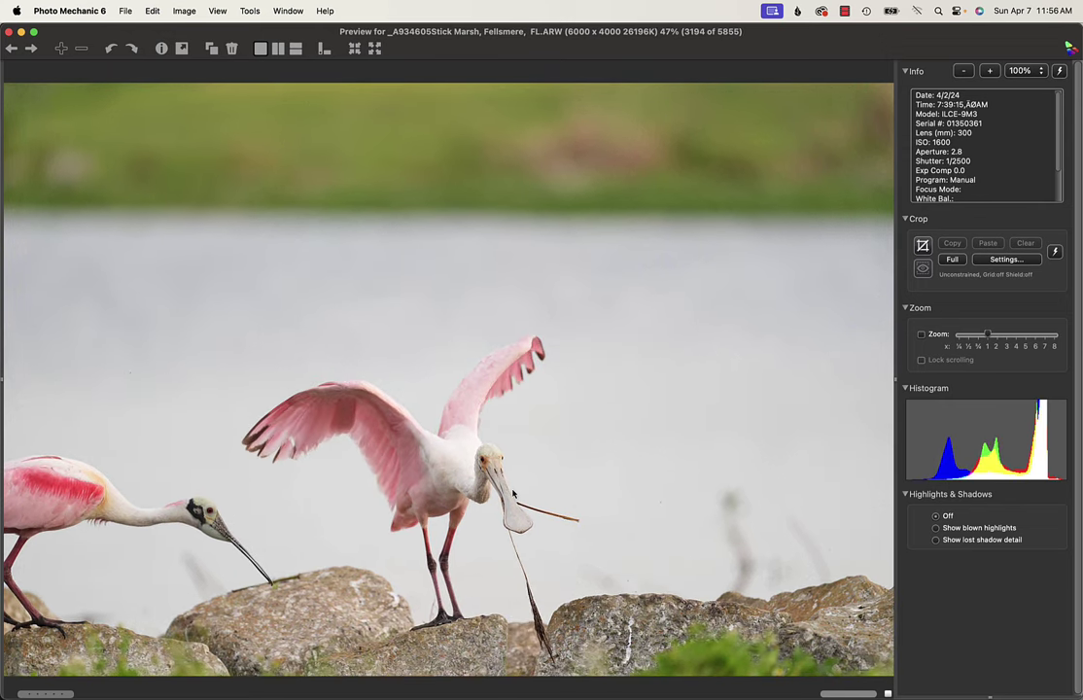
# Step: Step back through the stick-carrying frames to about _A934596 to compare the raised-wing poses
pyautogui.press('Left')
pyautogui.press('Left')
pyautogui.press('Left')
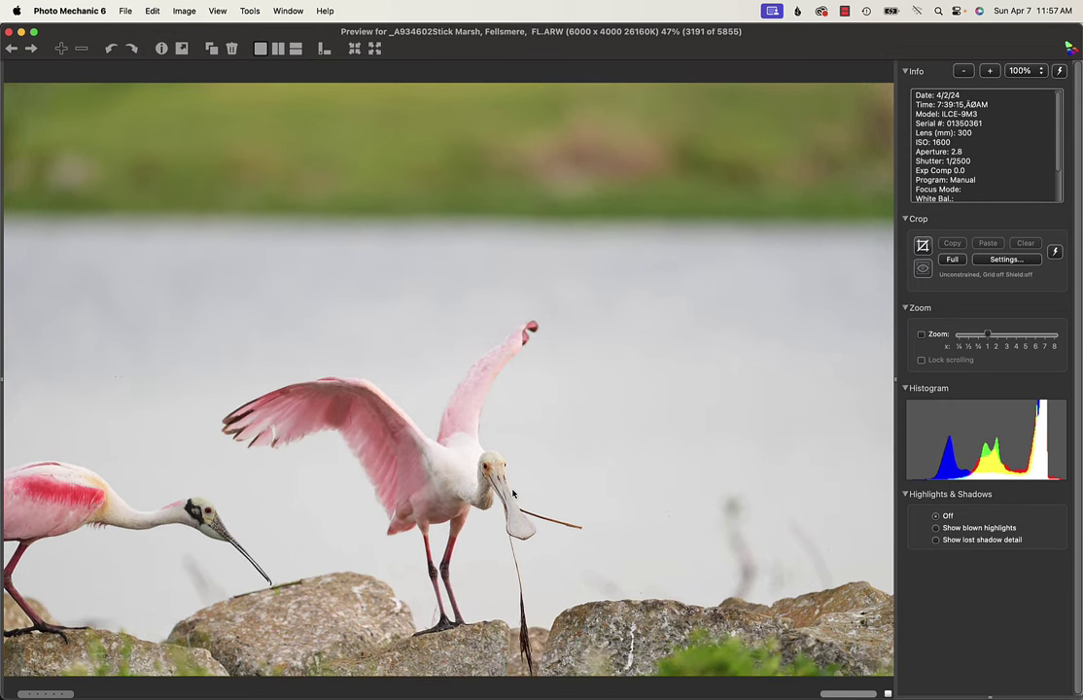
pyautogui.press('Right')
pyautogui.press('Left')
pyautogui.press('Left')
pyautogui.press('Left')
pyautogui.press('Left')
pyautogui.press('Left')
pyautogui.press('Left')
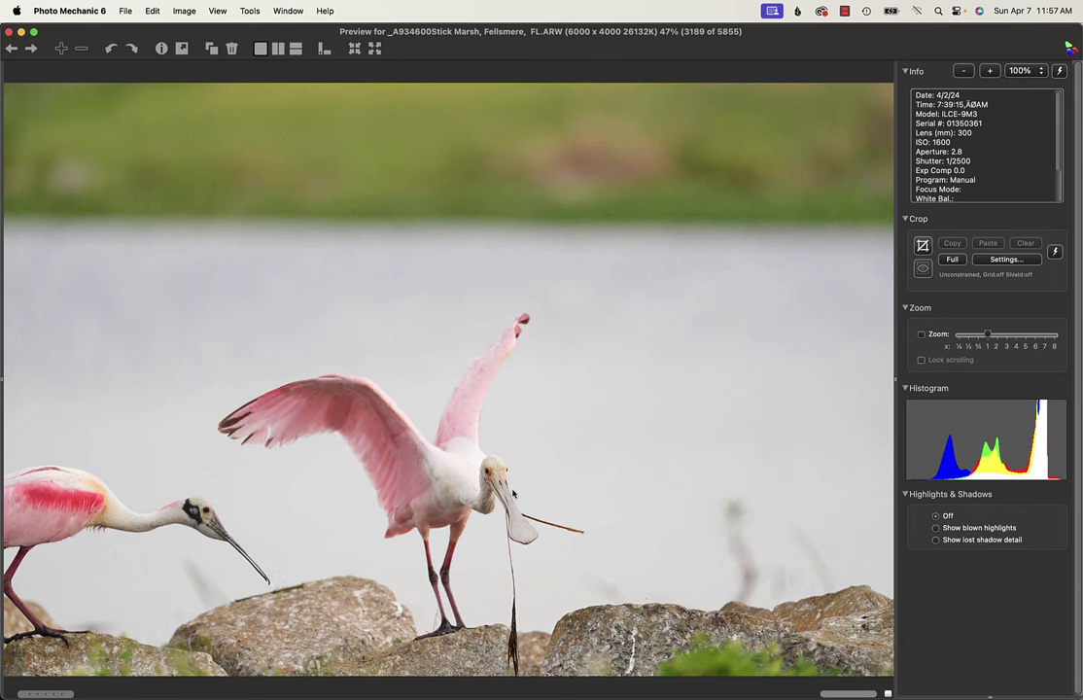
pyautogui.press('Left')
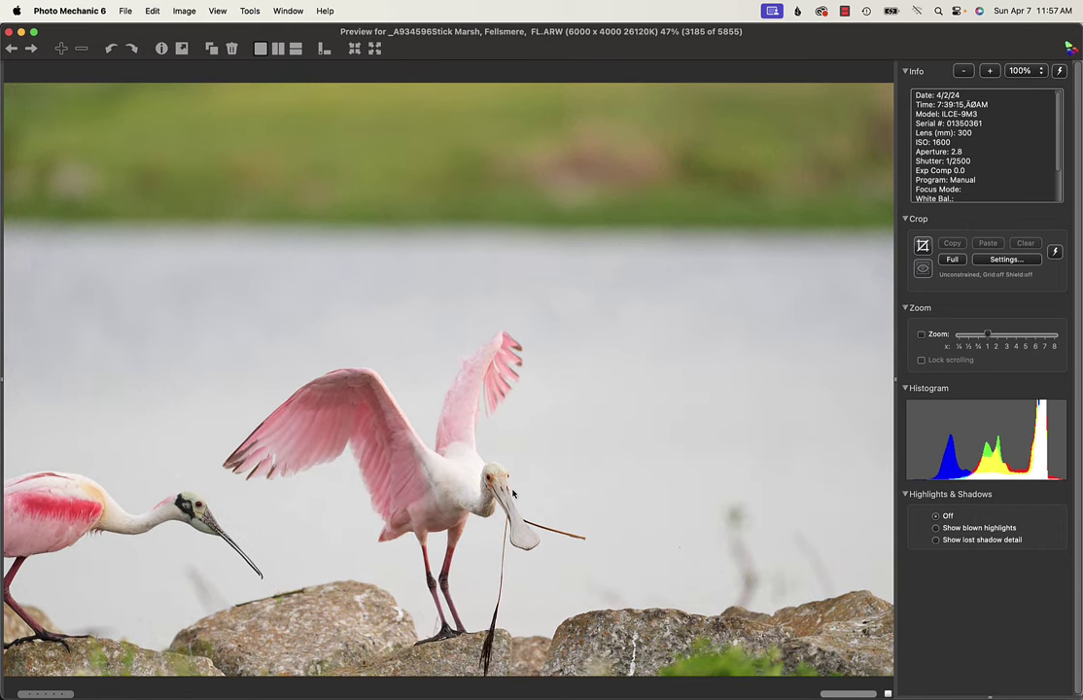
# Step: Go back and forth through the stick-carrying frames between _A934596 and _A934606 to find the best wing pose
pyautogui.press('Right')
pyautogui.press('Right')
pyautogui.press('Right')
pyautogui.press('Right')
pyautogui.press('Right')
pyautogui.press('Right')
pyautogui.press('Right')
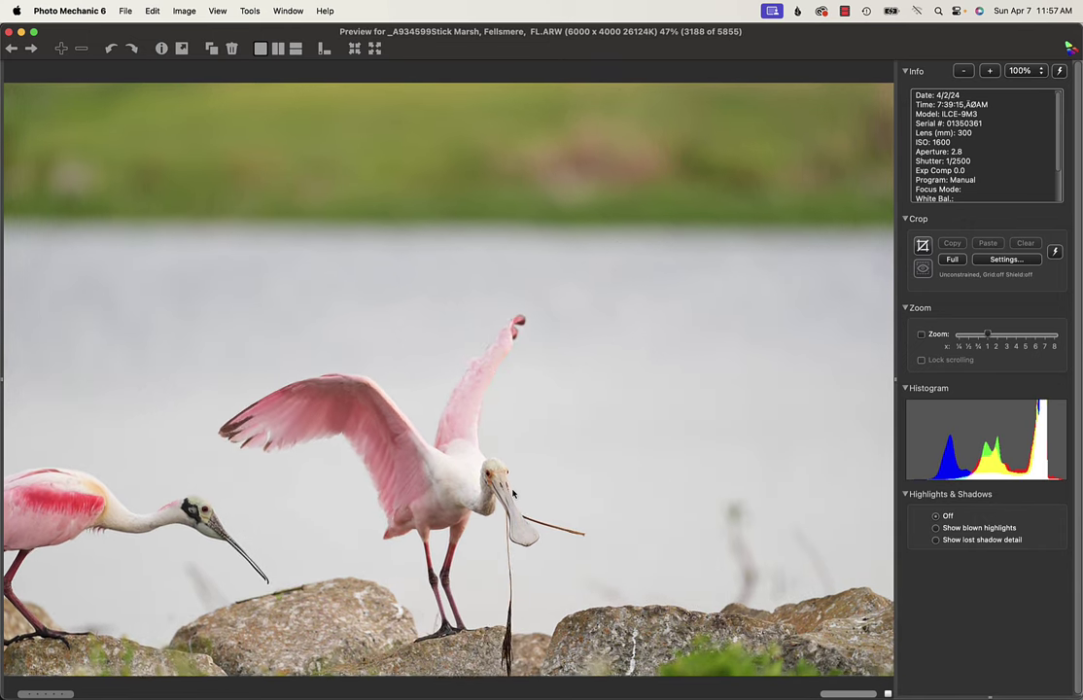
pyautogui.press('Left')
pyautogui.press('Left')
pyautogui.press('Left')
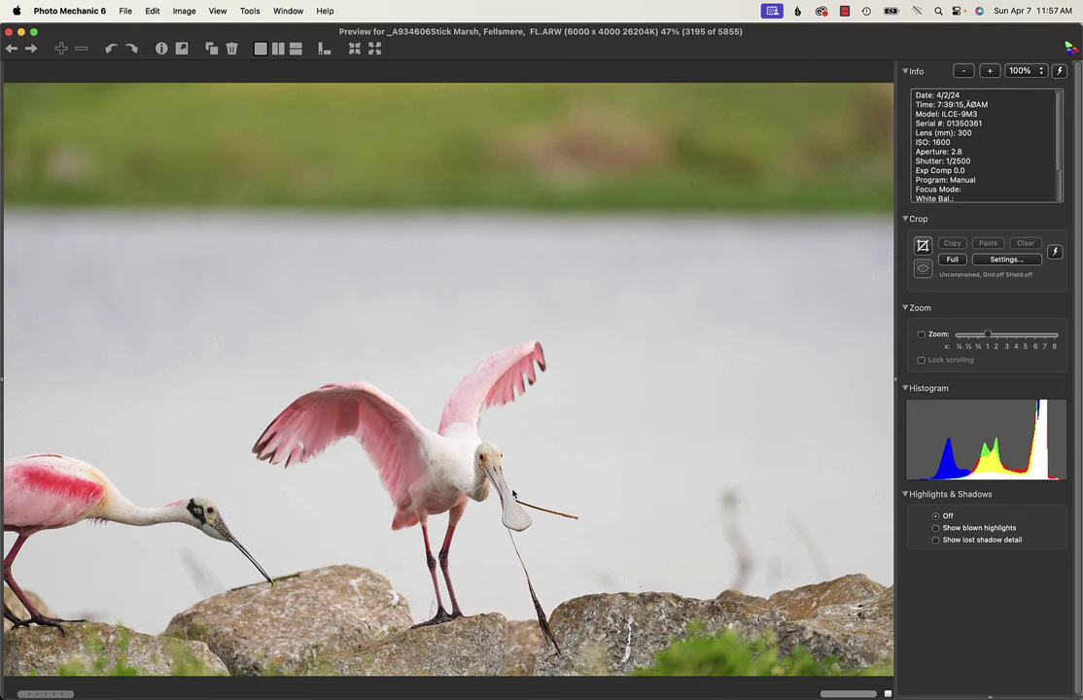
# Step: Choose and tag photo _A934604 of the spoonbill holding the stick on the rocks
pyautogui.press('Right')
pyautogui.press('Right')
pyautogui.press('Right')
pyautogui.press('Right')
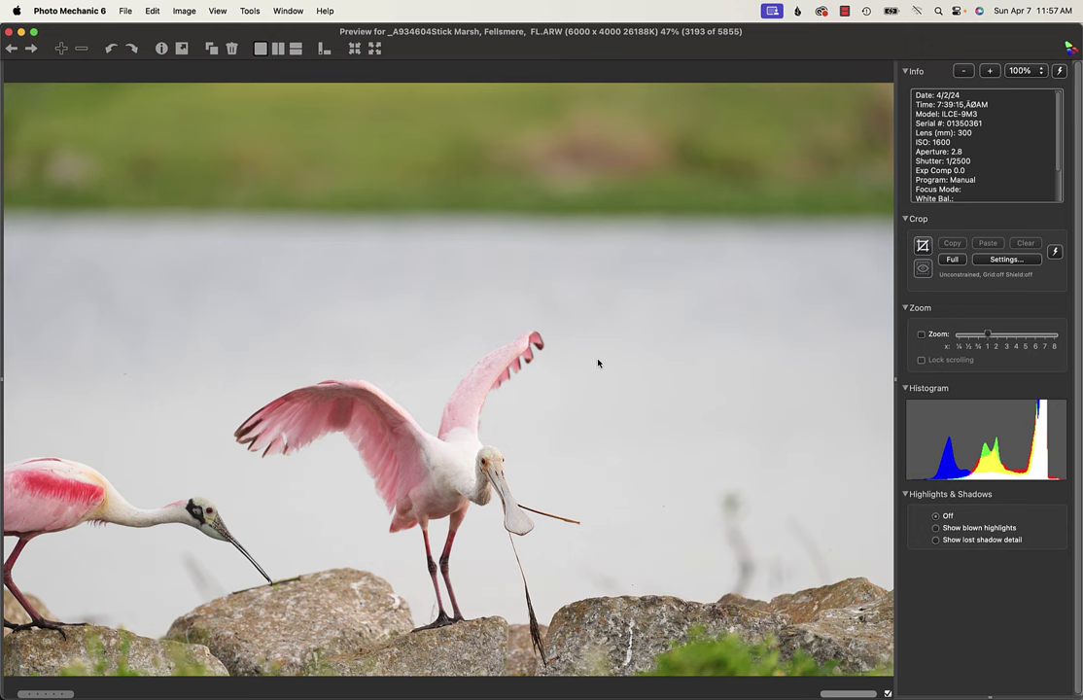
# Step: Check the later stick-carrying frames on the rocks to about photo _A934608
pyautogui.press('Right')
pyautogui.press('Right')
pyautogui.press('Right')
pyautogui.press('Right')
pyautogui.press('Right')
pyautogui.press('Right')
pyautogui.press('Right')
pyautogui.press('Right')
pyautogui.press('Right')
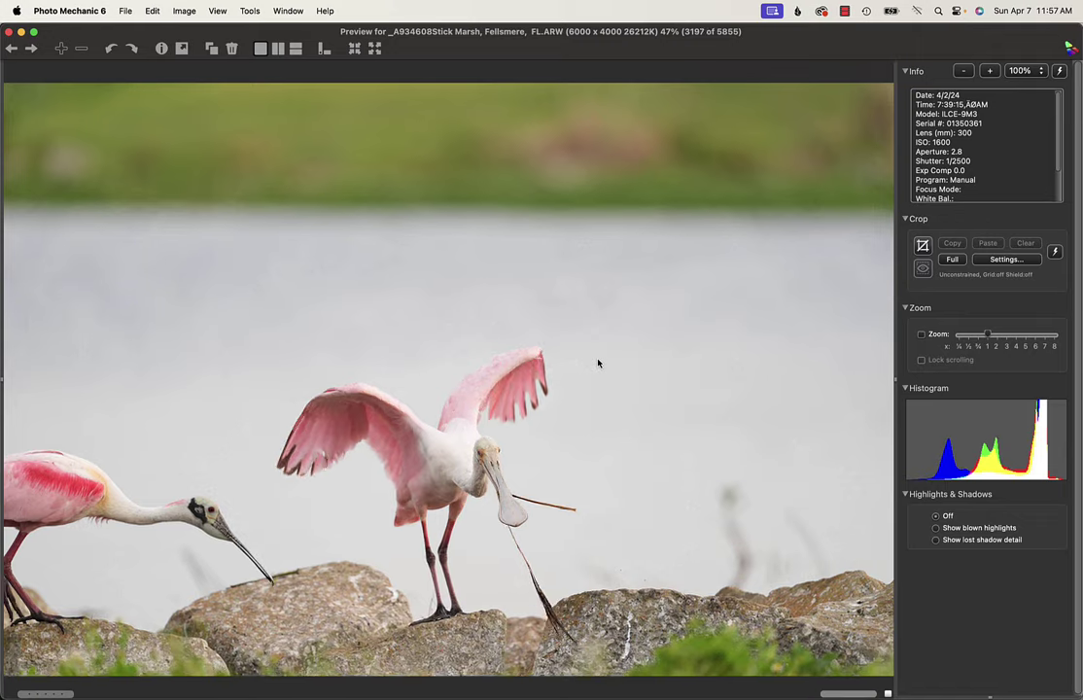
# Step: Skim past the rock frames to the next landing burst over the water at about photo _A934622
pyautogui.press('Right')
pyautogui.press('Right')
pyautogui.press('Right')
pyautogui.press('Right')
pyautogui.press('Right')
pyautogui.press('Right')
pyautogui.press('Right')
pyautogui.press('Right')
pyautogui.press('Right')
pyautogui.press('Right')
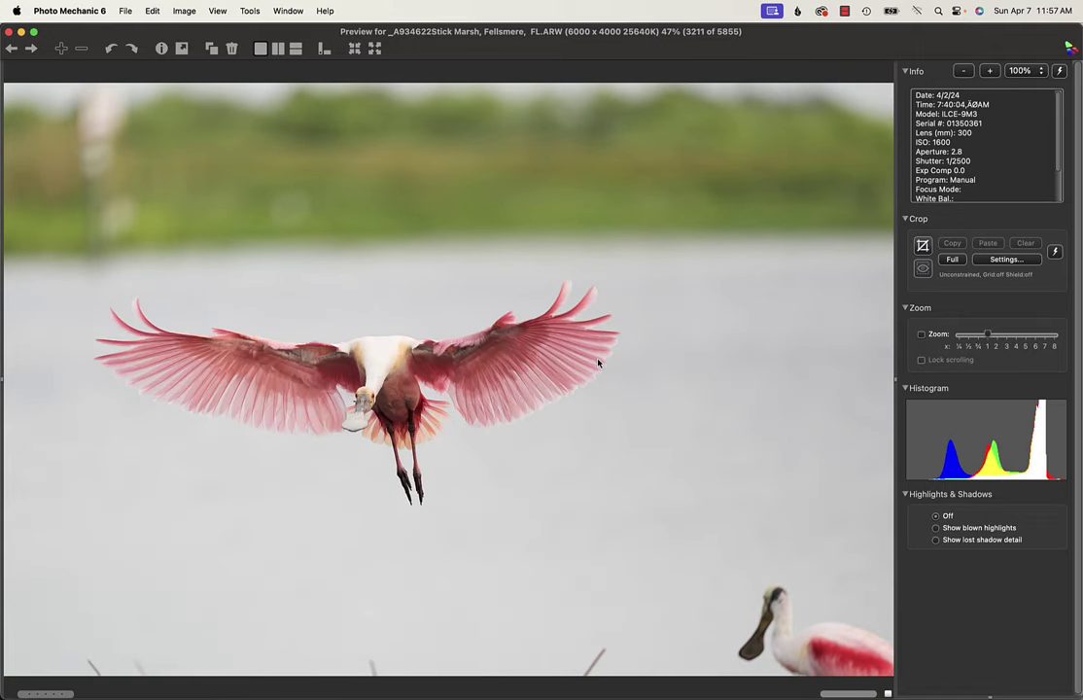
# Step: Inspect the landing bird's face in photo _A934624 at 100% zoom and continue to photo _A934626
pyautogui.press('Right')
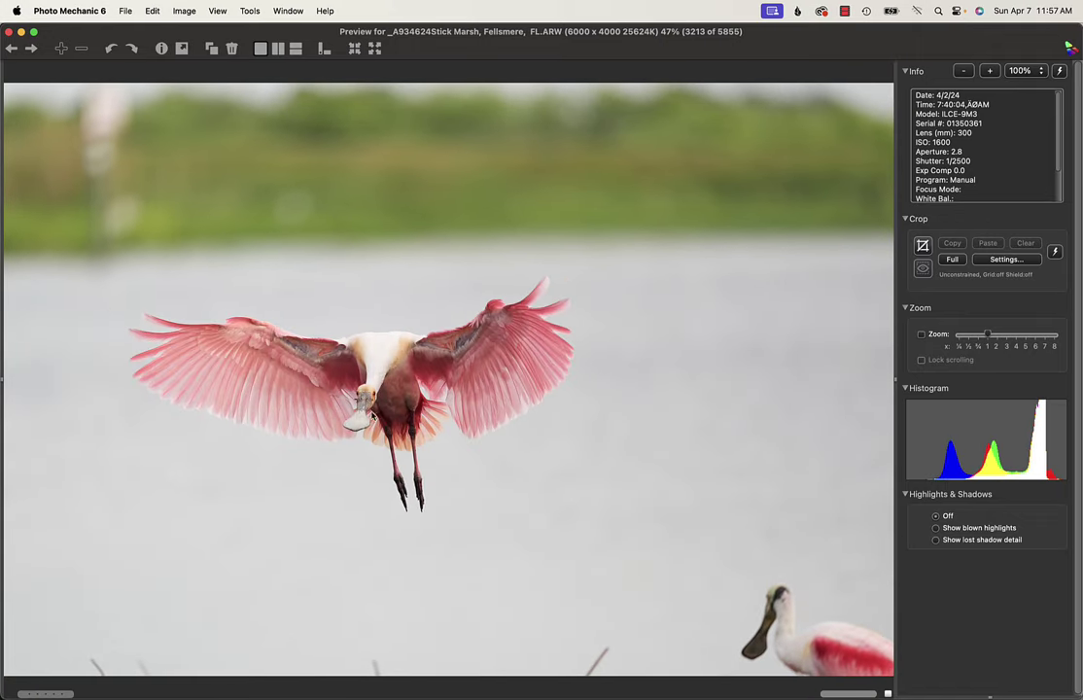
pyautogui.click(362, 401)
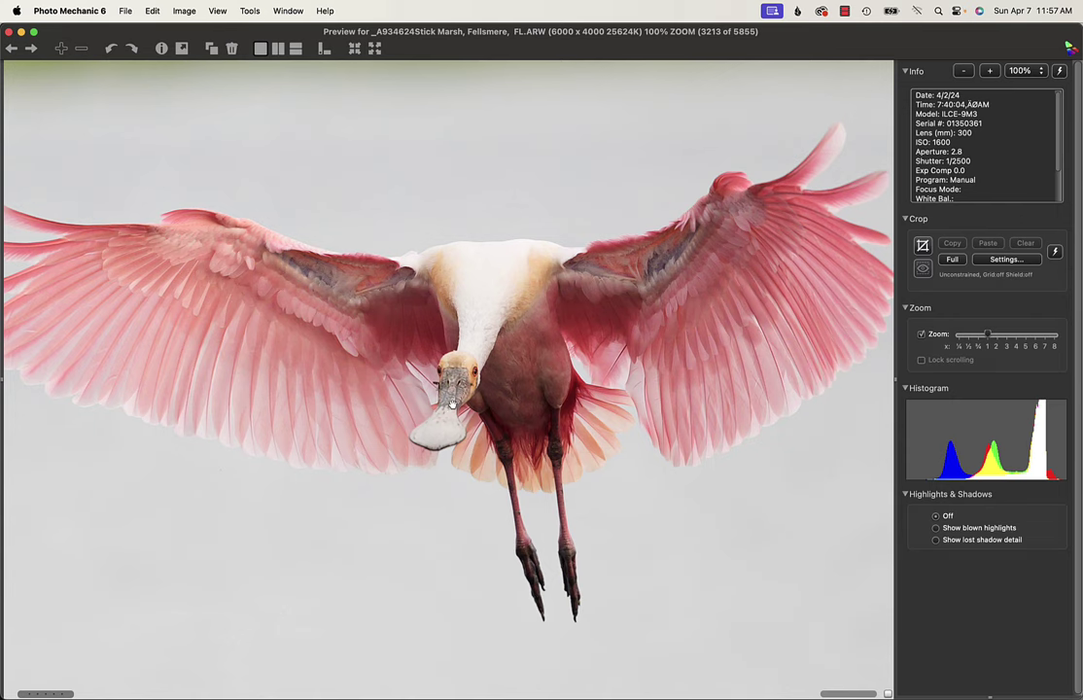
pyautogui.press('Right')
pyautogui.press('Right')
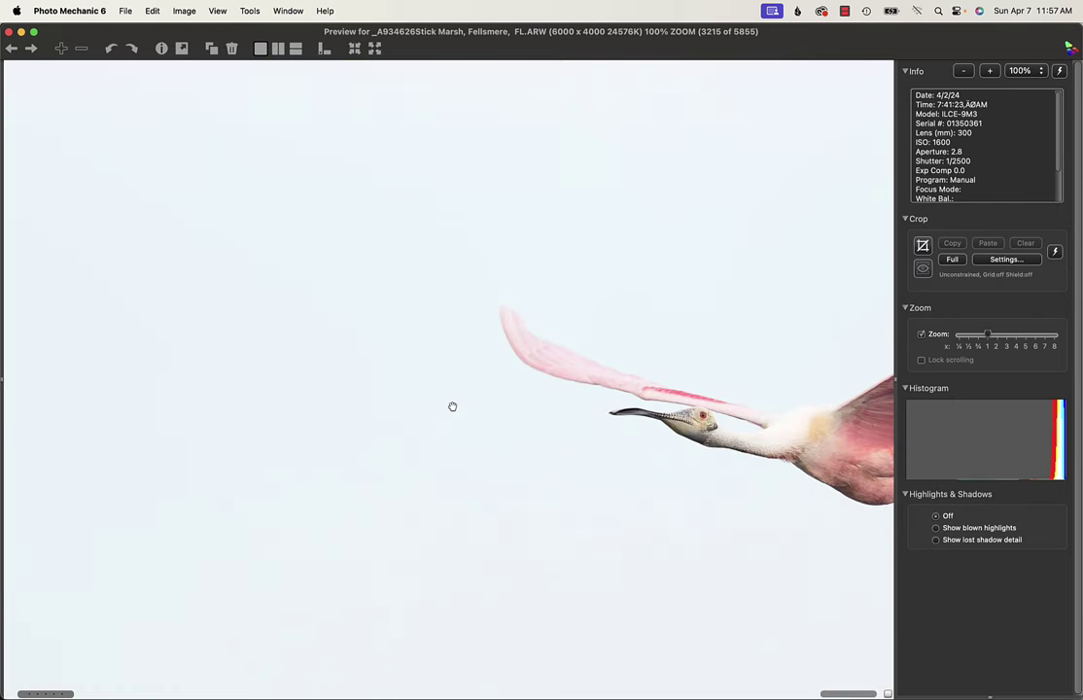
# Step: Return to the full-frame view and skim the side-on flight frames against the pale sky to about _A934629
pyautogui.click(452, 407)
pyautogui.press('Right')
pyautogui.press('Right')
pyautogui.press('Right')
pyautogui.press('Right')
pyautogui.press('Right')
pyautogui.press('Right')
pyautogui.press('Right')
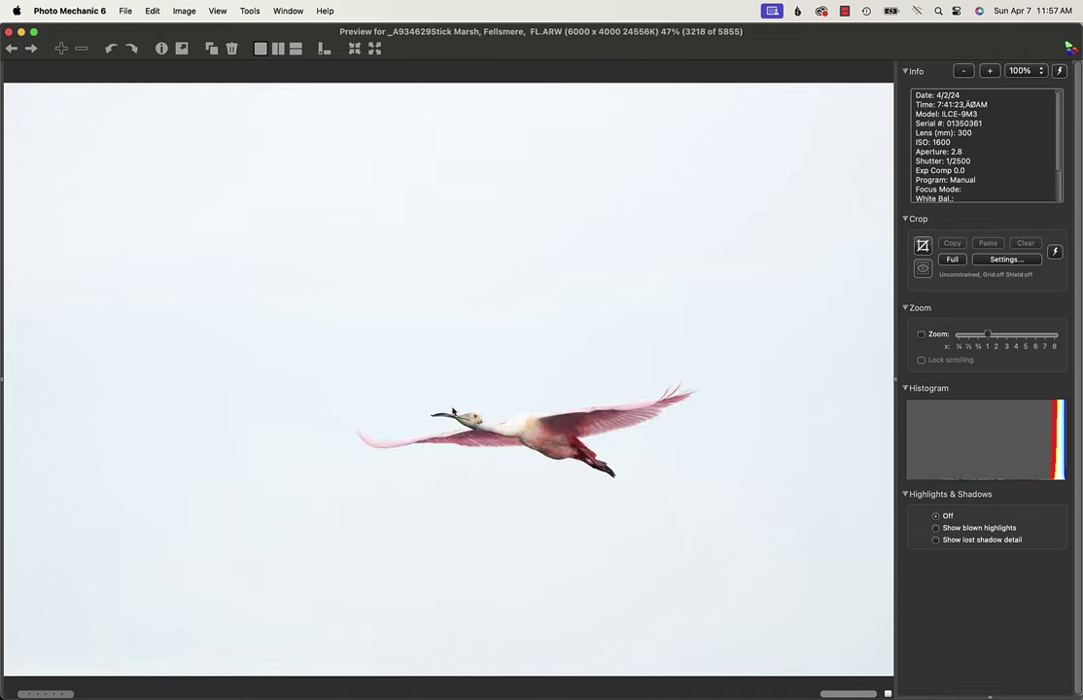
# Step: Skim the rest of the spoonbill flight burst against the pale sky to about photo _A934659, checking wing positions
pyautogui.press('Right')
pyautogui.press('Right')
pyautogui.press('Right')
pyautogui.press('Right')
pyautogui.press('Right')
pyautogui.press('Right')
pyautogui.press('Right')
pyautogui.press('Right')
pyautogui.press('Right')
pyautogui.press('Right')
pyautogui.press('Right')
pyautogui.press('Right')
pyautogui.press('Right')
pyautogui.press('Right')
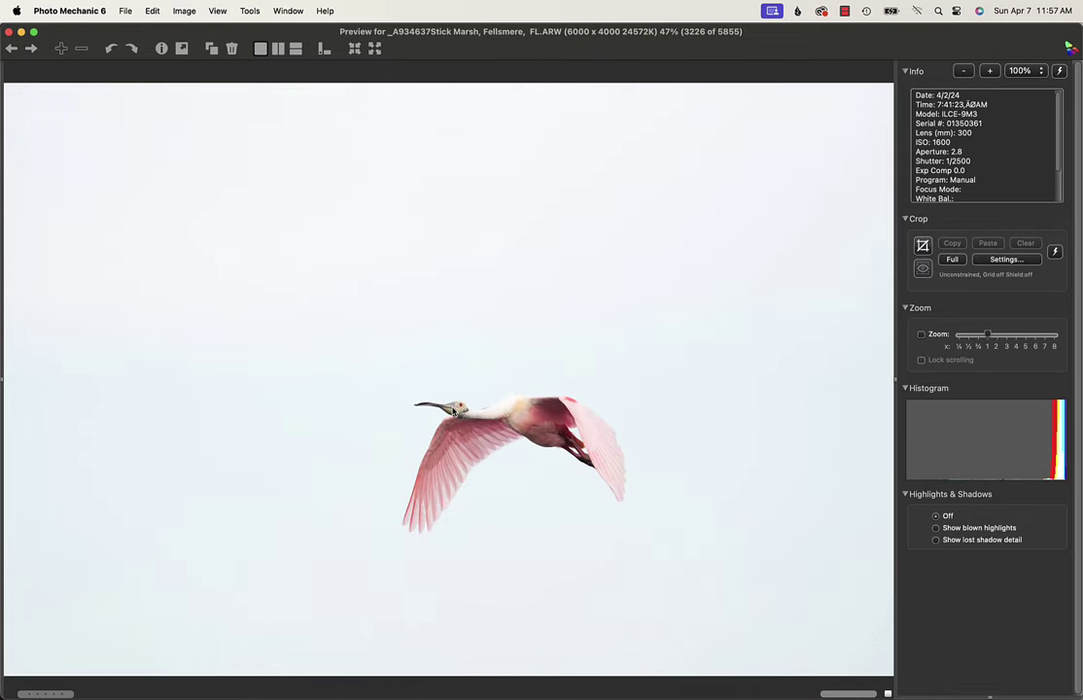
pyautogui.press('Right')
pyautogui.press('Right')
pyautogui.press('Right')
pyautogui.press('Right')
pyautogui.press('Right')
pyautogui.press('Right')
pyautogui.press('Right')
pyautogui.press('Right')
pyautogui.press('Right')
pyautogui.press('Right')
pyautogui.press('Right')
pyautogui.press('Right')
pyautogui.press('Right')
pyautogui.press('Right')
pyautogui.press('Right')
pyautogui.press('Right')
pyautogui.press('Right')
pyautogui.press('Right')
pyautogui.press('Right')
pyautogui.press('Right')
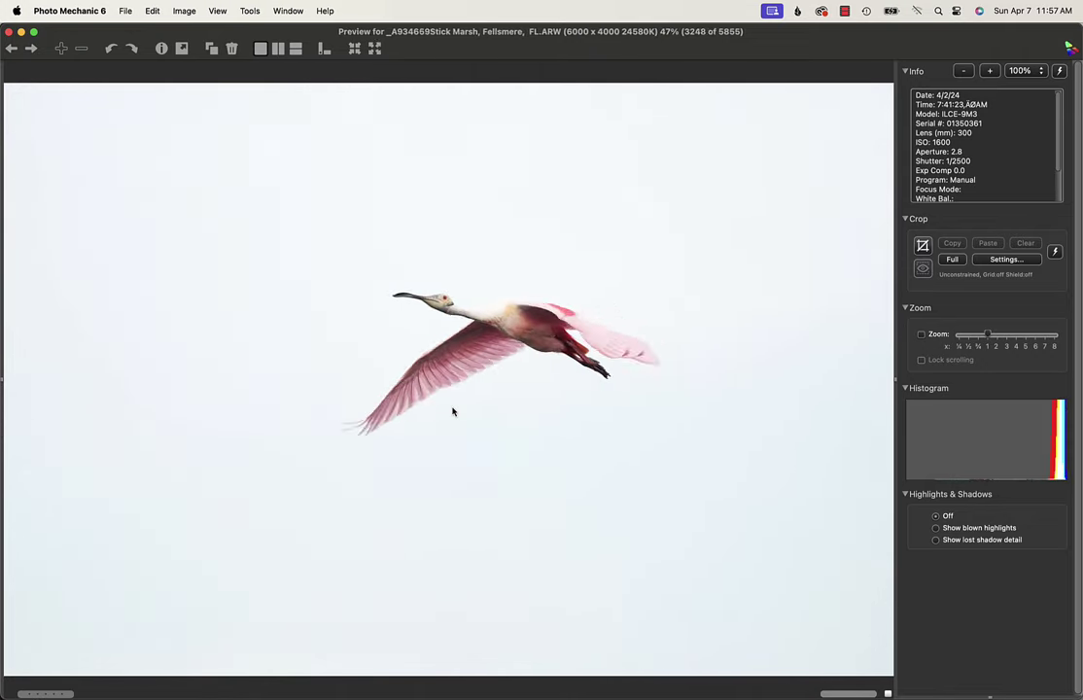
# Step: Skim past the remaining sky frames to the spoonbill flying low over the marsh at about photo _A934683
pyautogui.press('Right')
pyautogui.press('Right')
pyautogui.press('Right')
pyautogui.press('Right')
pyautogui.press('Right')
pyautogui.press('Right')
pyautogui.press('Right')
pyautogui.press('Right')
pyautogui.press('Right')
pyautogui.press('Right')
pyautogui.press('Right')
pyautogui.press('Right')
pyautogui.press('Right')
pyautogui.press('Right')
pyautogui.press('Right')
pyautogui.press('Right')
pyautogui.press('Right')
pyautogui.press('Right')
pyautogui.press('Right')
pyautogui.press('Right')
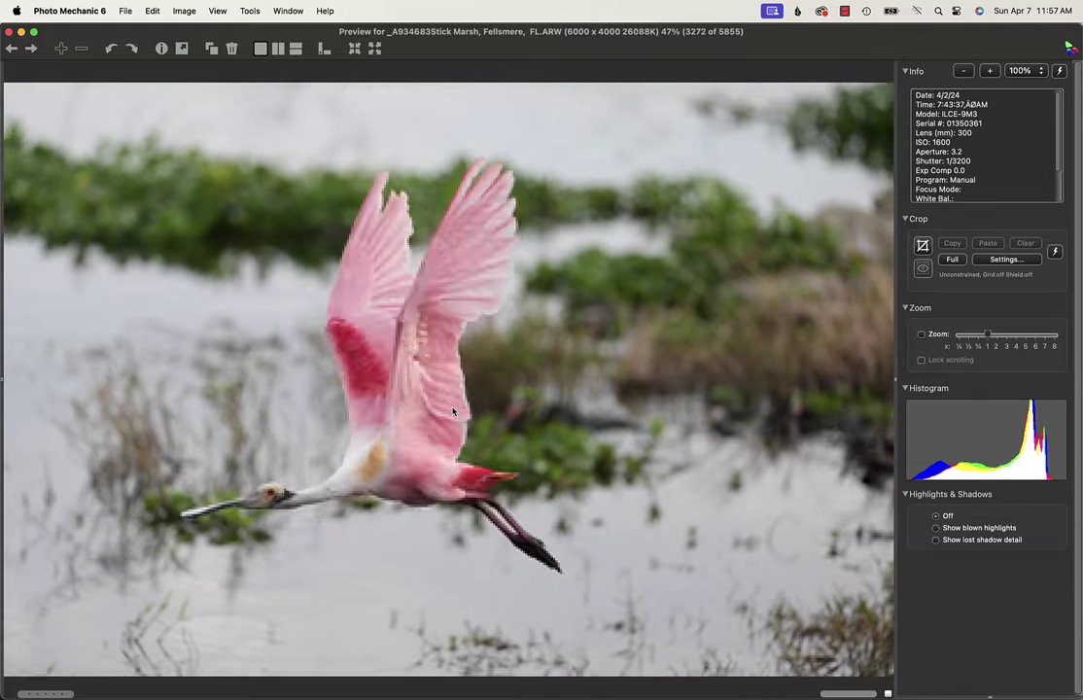
# Step: Check the wing poses in the low marsh flight burst through about photo _A934698
pyautogui.press('Right')
pyautogui.press('Right')
pyautogui.press('Right')
pyautogui.press('Right')
pyautogui.press('Right')
pyautogui.press('Right')
pyautogui.press('Right')
pyautogui.press('Right')
pyautogui.press('Right')
pyautogui.press('Right')
pyautogui.press('Right')
pyautogui.press('Right')
pyautogui.press('Right')
pyautogui.press('Right')
pyautogui.press('Right')
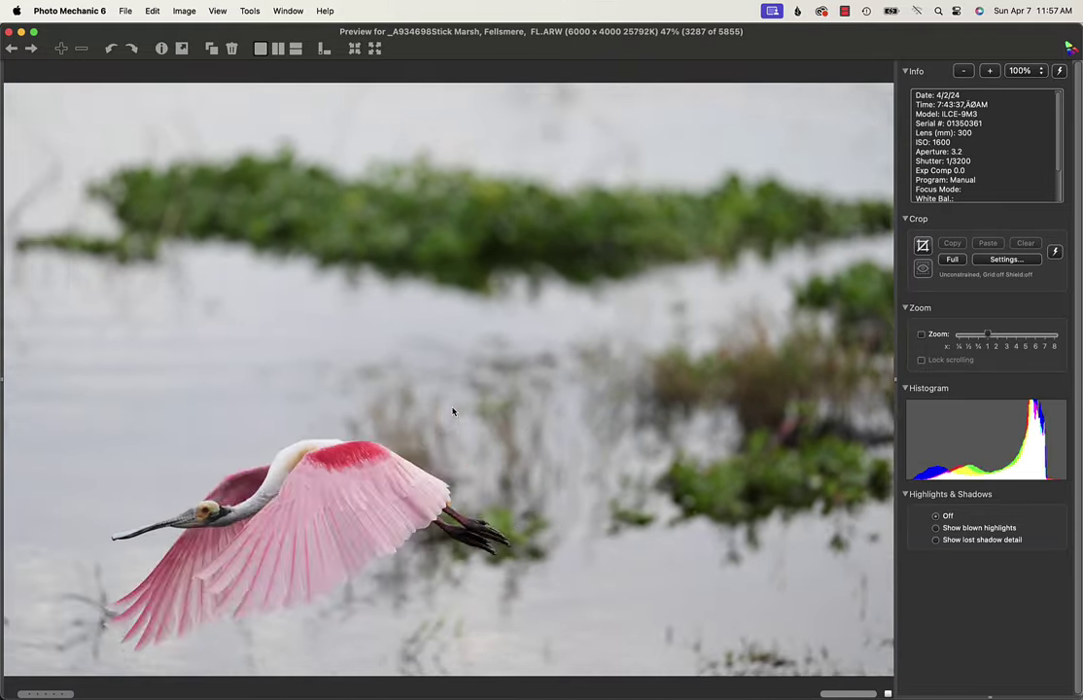
# Step: Continue past the marsh flight frames to the spoonbill flying above the treetop at about photo _A934712
pyautogui.press('Right')
pyautogui.press('Right')
pyautogui.press('Right')
pyautogui.press('Right')
pyautogui.press('Right')
pyautogui.press('Right')
pyautogui.press('Right')
pyautogui.press('Right')
pyautogui.press('Right')
pyautogui.press('Right')
pyautogui.press('Right')
pyautogui.press('Right')
pyautogui.press('Right')
pyautogui.press('Right')
pyautogui.press('Right')
pyautogui.press('Right')
pyautogui.press('Right')
pyautogui.press('Right')
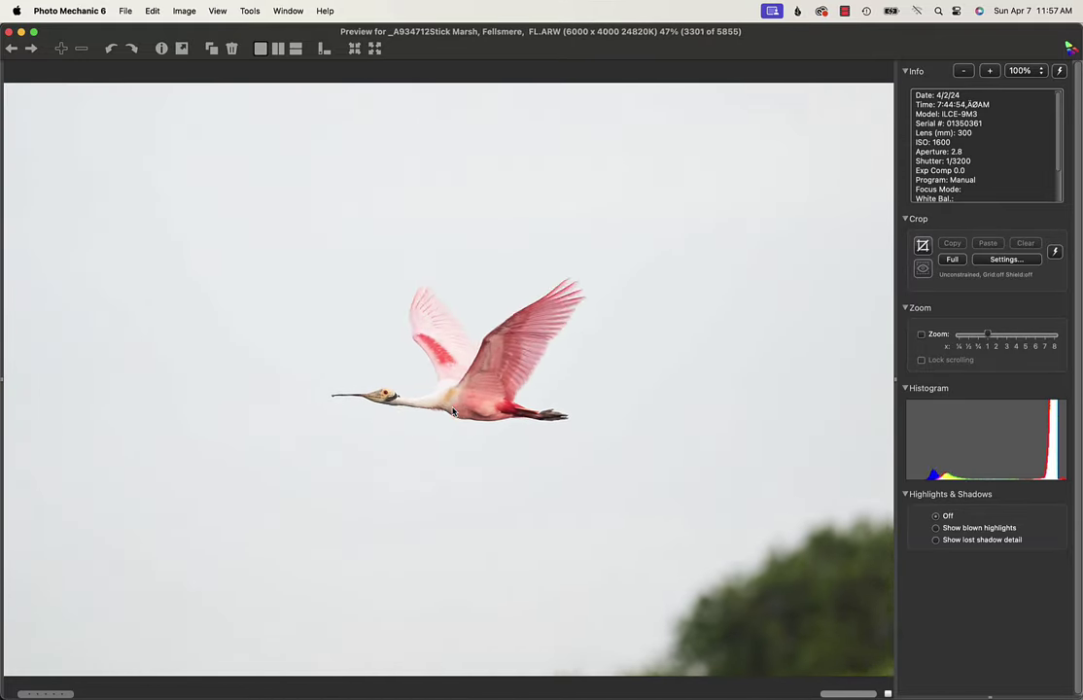
# Step: Skim past the treetop flight frames to the white egret overhead at about photo _A934735
pyautogui.press('Right')
pyautogui.press('Right')
pyautogui.press('Right')
pyautogui.press('Right')
pyautogui.press('Right')
pyautogui.press('Right')
pyautogui.press('Right')
pyautogui.press('Right')
pyautogui.press('Right')
pyautogui.press('Right')
pyautogui.press('Right')
pyautogui.press('Right')
pyautogui.press('Right')
pyautogui.press('Right')
pyautogui.press('Right')
pyautogui.press('Right')
pyautogui.press('Right')
pyautogui.press('Right')
pyautogui.press('Right')
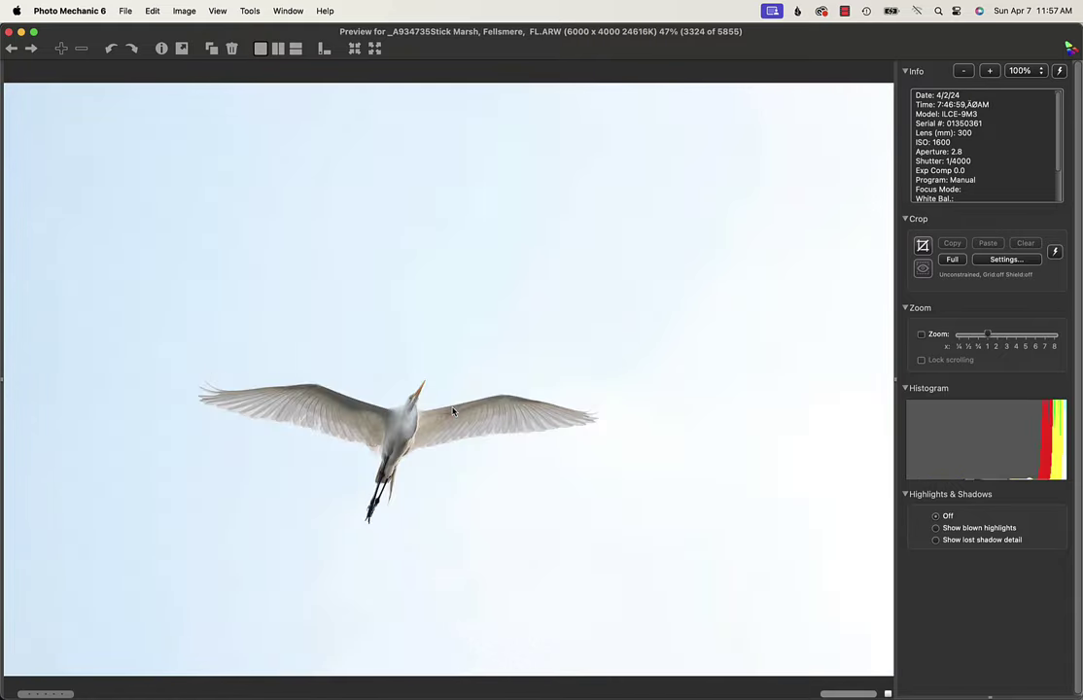
# Step: Go back through the overhead egret frames to about photo _A934733 to check the raised-wing poses
pyautogui.press('Left')
pyautogui.press('Left')
pyautogui.press('Left')
pyautogui.press('Left')
pyautogui.press('Left')
pyautogui.press('Left')
pyautogui.press('Left')
pyautogui.press('Left')
pyautogui.press('Left')
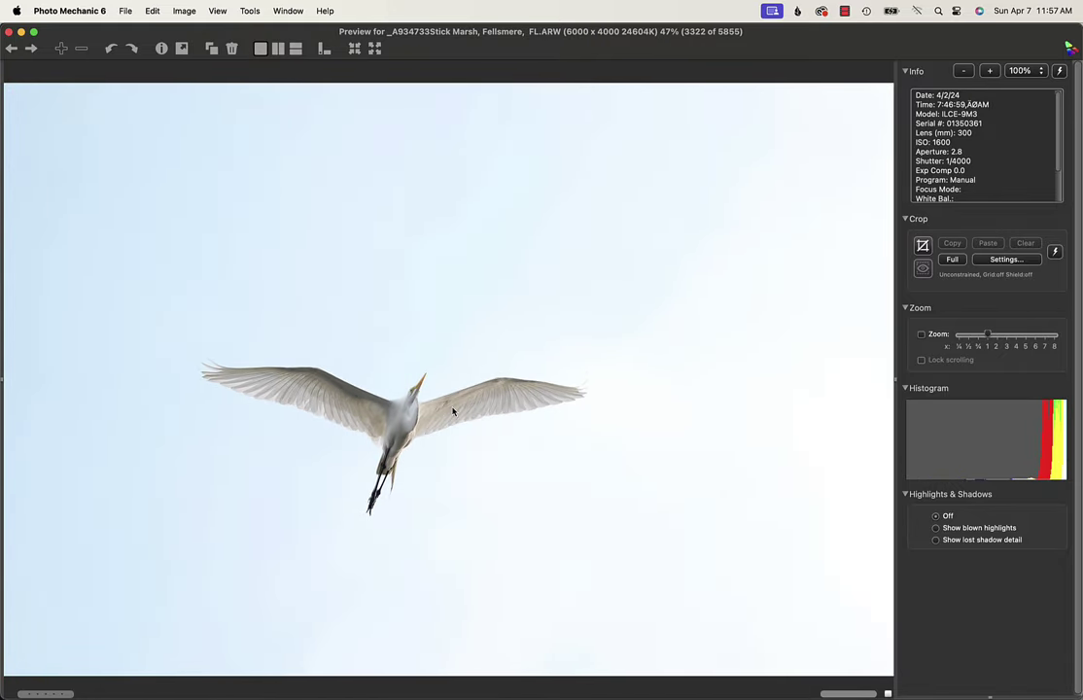
# Step: Compare the egret's wing spread and head across photos _A934734 to _A934741
pyautogui.press('Right')
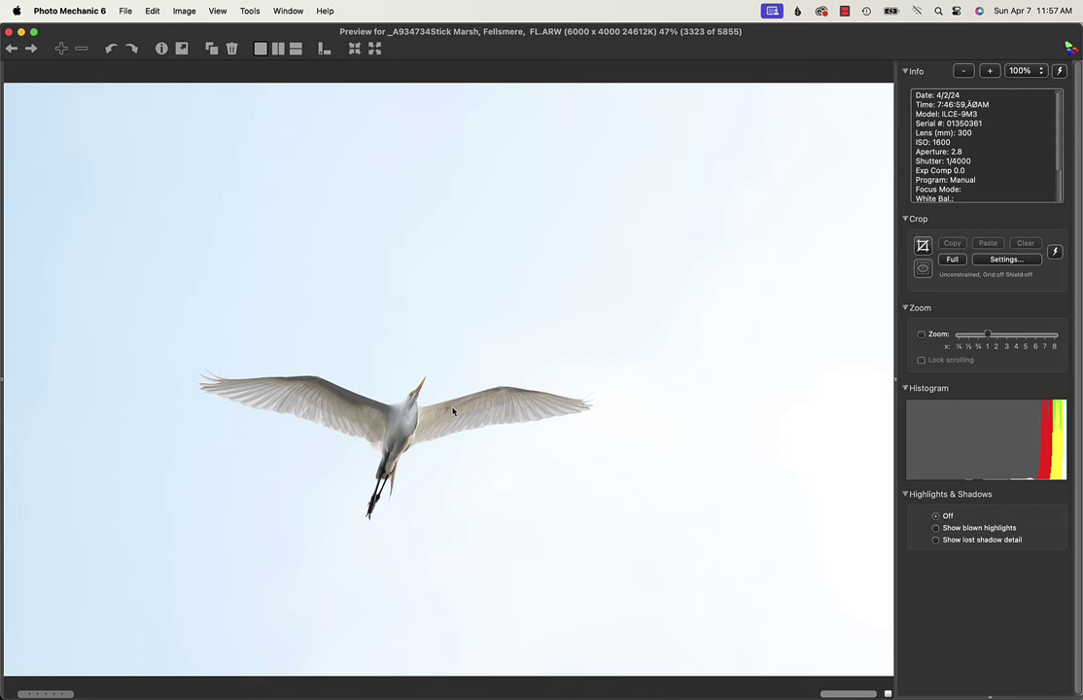
pyautogui.press('Right')
pyautogui.press('Right')
pyautogui.press('Right')
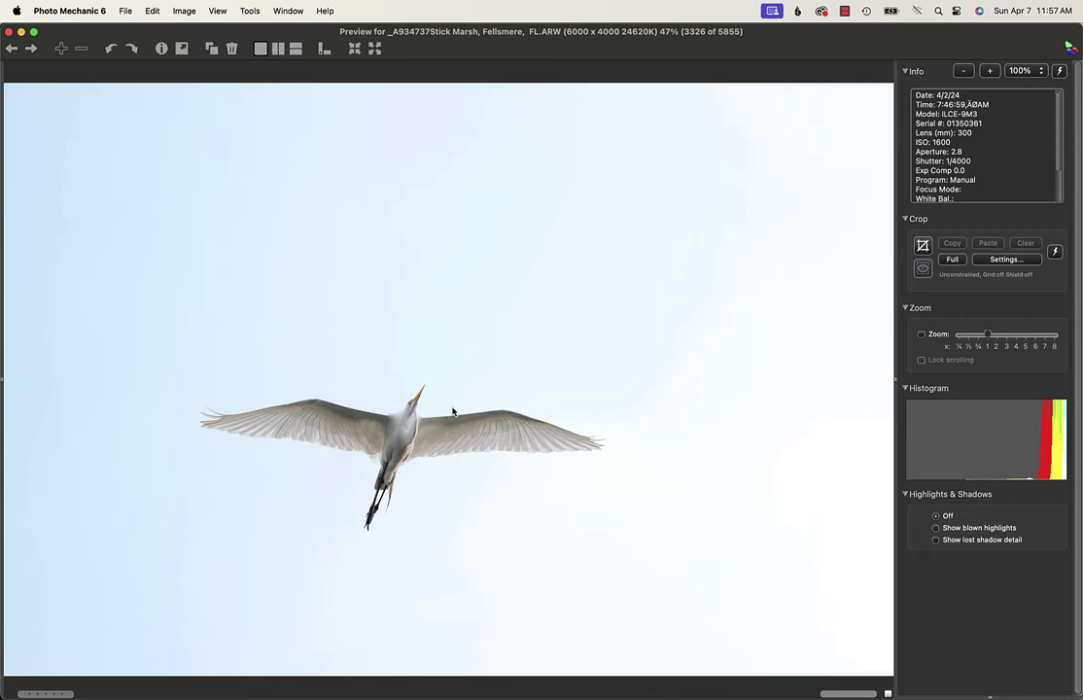
pyautogui.press('Right')
pyautogui.press('Right')
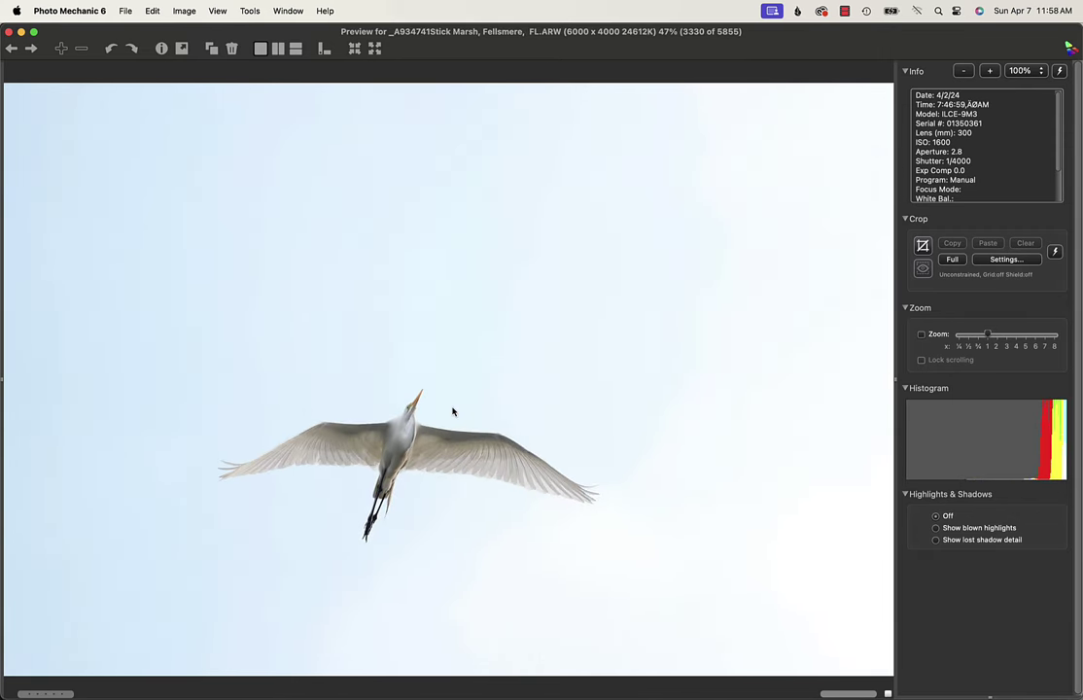
pyautogui.press('Left')
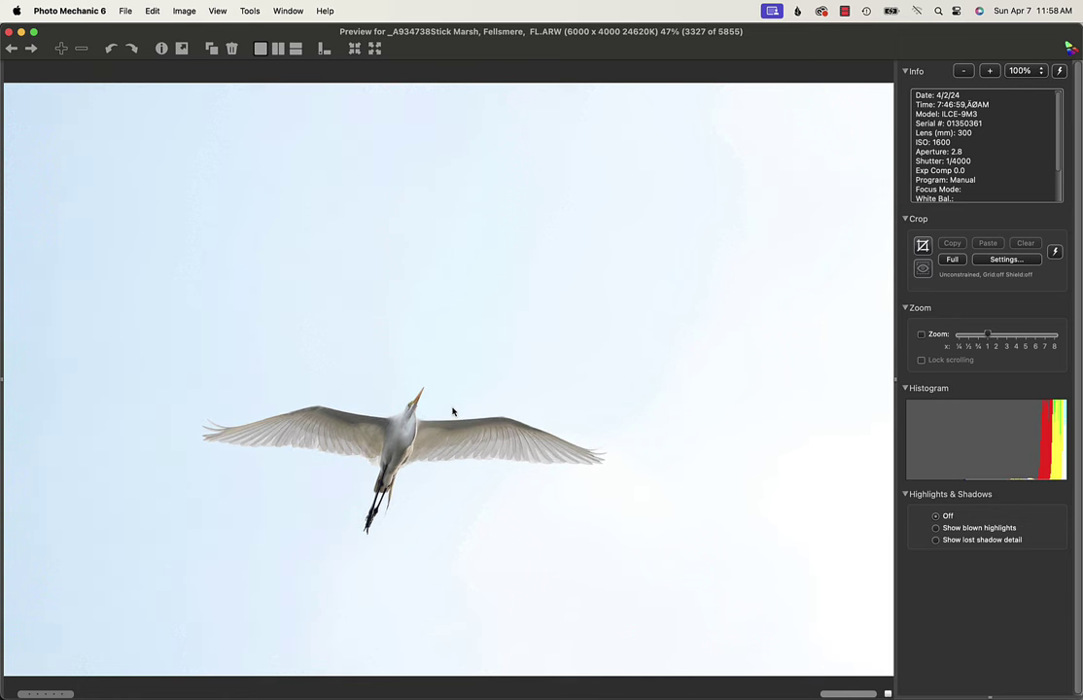
pyautogui.press('Right')
pyautogui.press('Right')
pyautogui.press('Right')
pyautogui.press('Right')
pyautogui.press('Right')
pyautogui.press('Right')
pyautogui.press('Right')
pyautogui.press('Right')
pyautogui.press('Right')
pyautogui.press('Right')
pyautogui.press('Right')
pyautogui.press('Right')
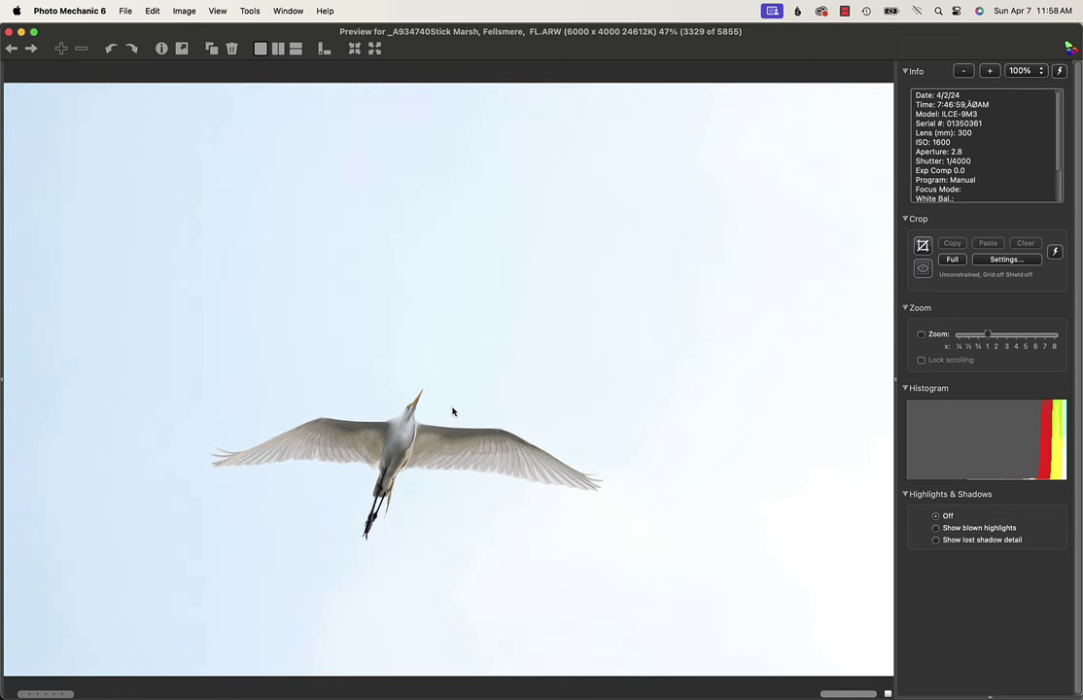
# Step: Skim the following egret wingbeat frames to about photo _A934761
pyautogui.press('Right')
pyautogui.press('Right')
pyautogui.press('Right')
pyautogui.press('Right')
pyautogui.press('Right')
pyautogui.press('Right')
pyautogui.press('Right')
pyautogui.press('Right')
pyautogui.press('Right')
pyautogui.press('Right')
pyautogui.press('Right')
pyautogui.press('Right')
pyautogui.press('Right')
pyautogui.press('Right')
pyautogui.press('Right')
pyautogui.press('Right')
pyautogui.press('Right')
pyautogui.press('Right')
pyautogui.press('Right')
pyautogui.press('Right')
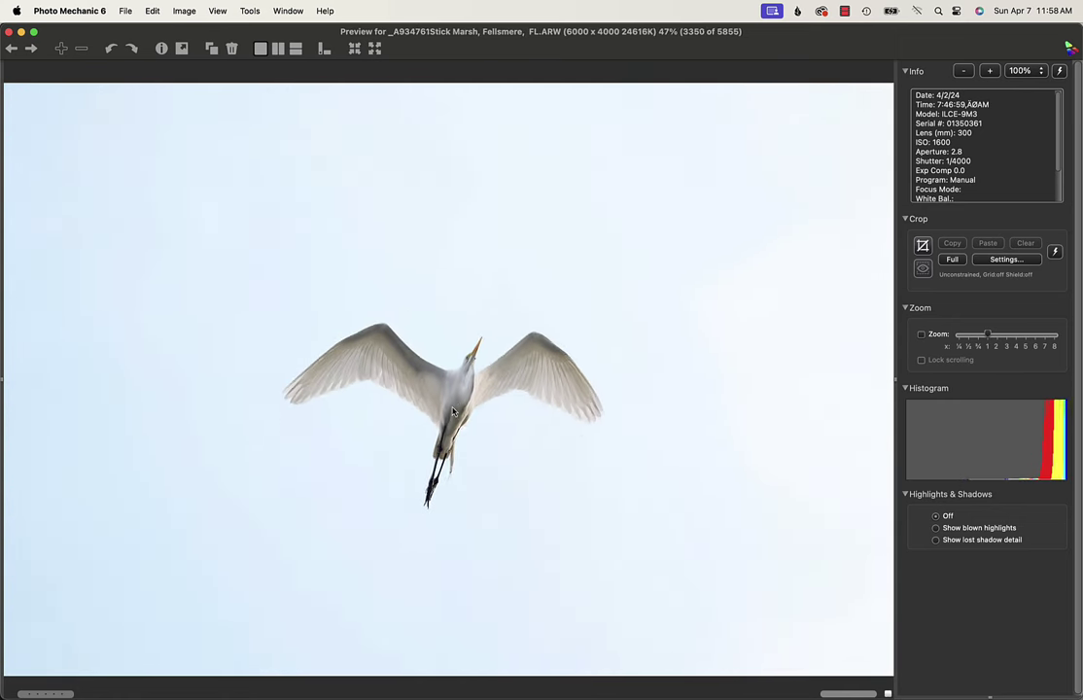
# Step: Advance through the egret burst to the fully spread wings in photo _A934779 and tag that frame
pyautogui.press('Right')
pyautogui.press('Right')
pyautogui.press('Right')
pyautogui.press('Right')
pyautogui.press('Right')
pyautogui.press('Right')
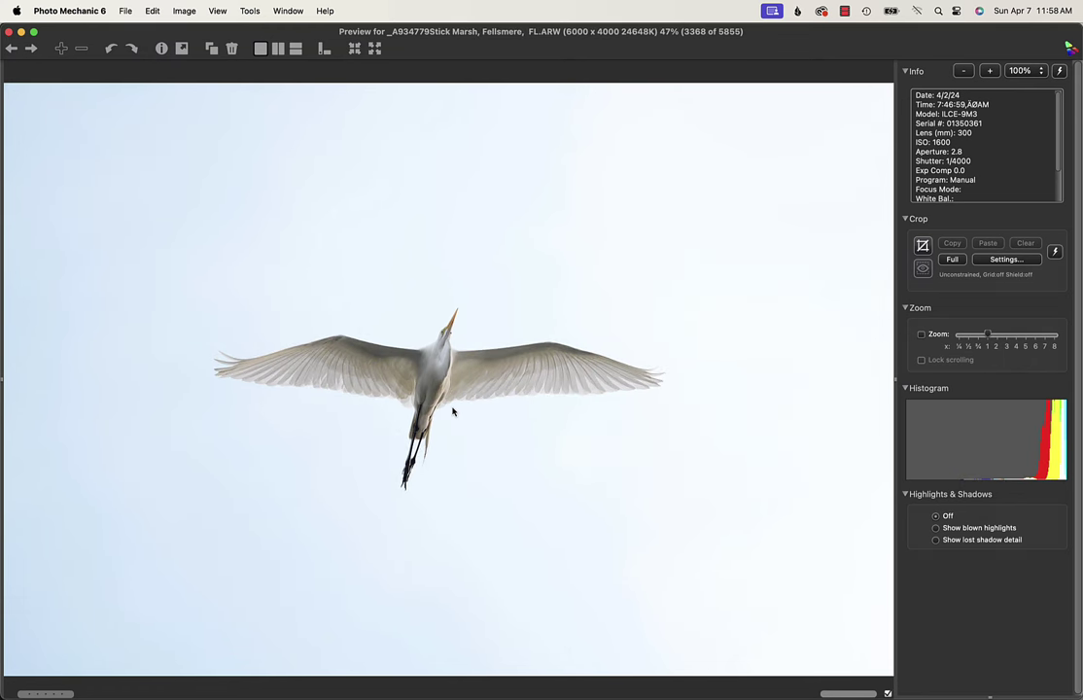
# Step: Check the next overhead egret frames up to about photo _A934781 for wing spread
pyautogui.press('Right')
pyautogui.press('Right')
pyautogui.press('Right')
pyautogui.press('Right')
pyautogui.press('Right')
pyautogui.press('Right')
pyautogui.press('Right')
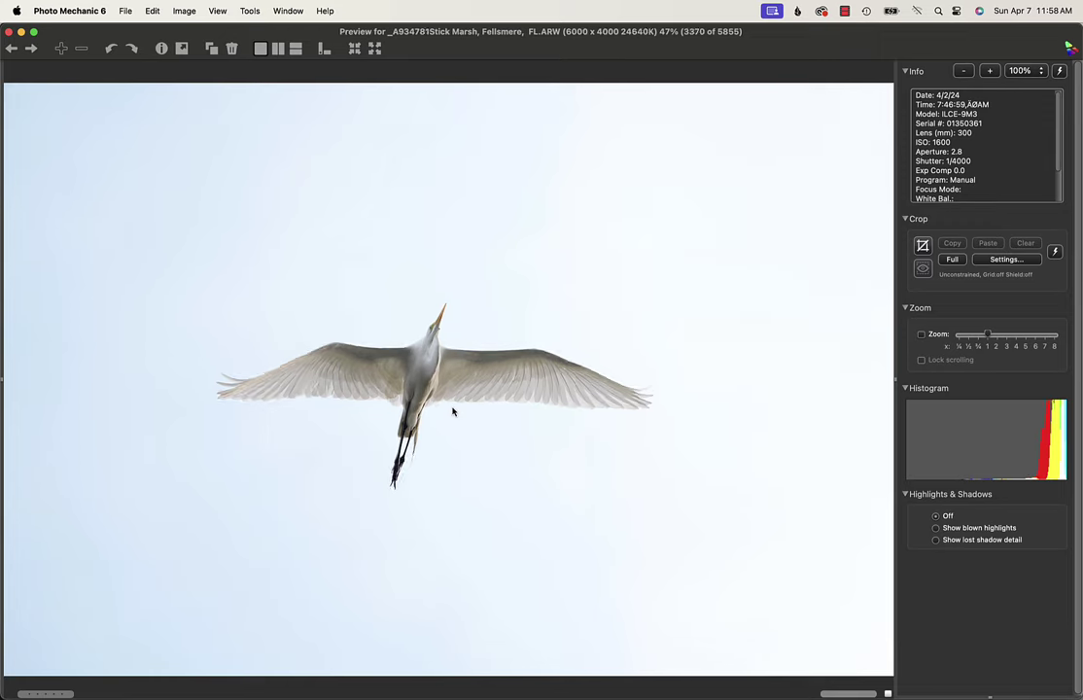
# Step: Skim the rest of the overhead egret burst and move on to spoonbill photo _A934791
pyautogui.press('Right')
pyautogui.press('Right')
pyautogui.press('Right')
pyautogui.press('Right')
pyautogui.press('Right')
pyautogui.press('Right')
pyautogui.press('Right')
pyautogui.press('Right')
pyautogui.press('Right')
pyautogui.press('Right')
pyautogui.press('Right')
pyautogui.press('Right')
pyautogui.press('Right')
pyautogui.press('Right')
pyautogui.press('Right')
pyautogui.press('Right')
pyautogui.press('Right')
pyautogui.press('Right')
pyautogui.press('Right')
pyautogui.press('Right')
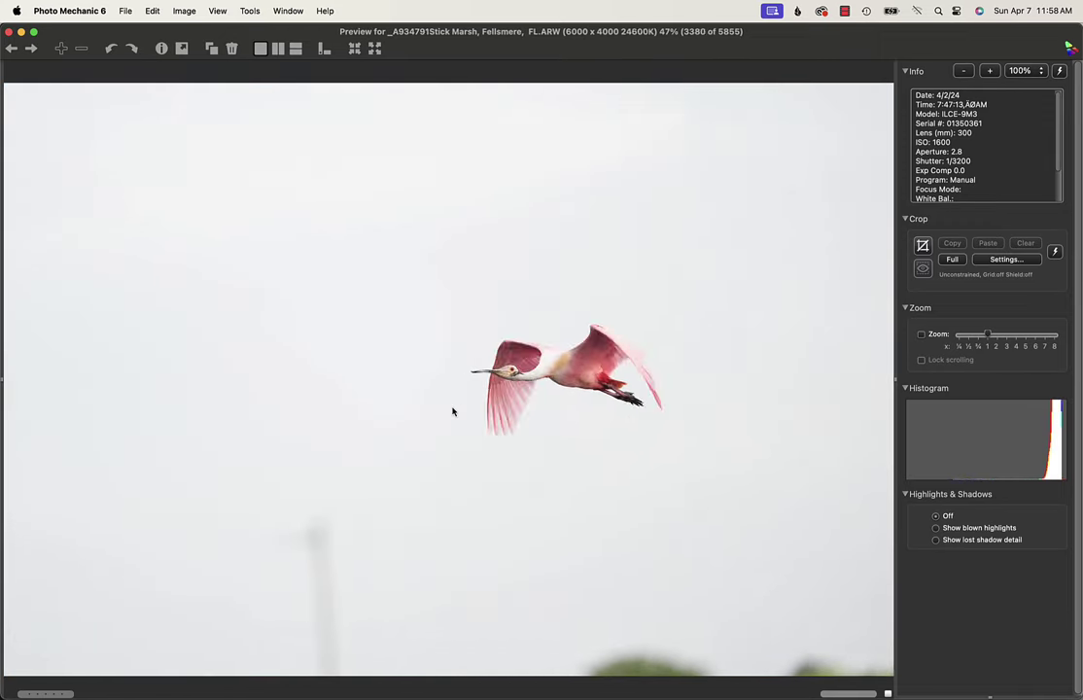
# Step: Review the spoonbill flight frames against the pale sky to about photo _A934813
pyautogui.press('Right')
pyautogui.press('Right')
pyautogui.press('Right')
pyautogui.press('Right')
pyautogui.press('Right')
pyautogui.press('Right')
pyautogui.press('Right')
pyautogui.press('Right')
pyautogui.press('Right')
pyautogui.press('Right')
pyautogui.press('Right')
pyautogui.press('Right')
pyautogui.press('Right')
pyautogui.press('Right')
pyautogui.press('Right')
pyautogui.press('Right')
pyautogui.press('Right')
pyautogui.press('Right')
pyautogui.press('Right')
pyautogui.press('Right')
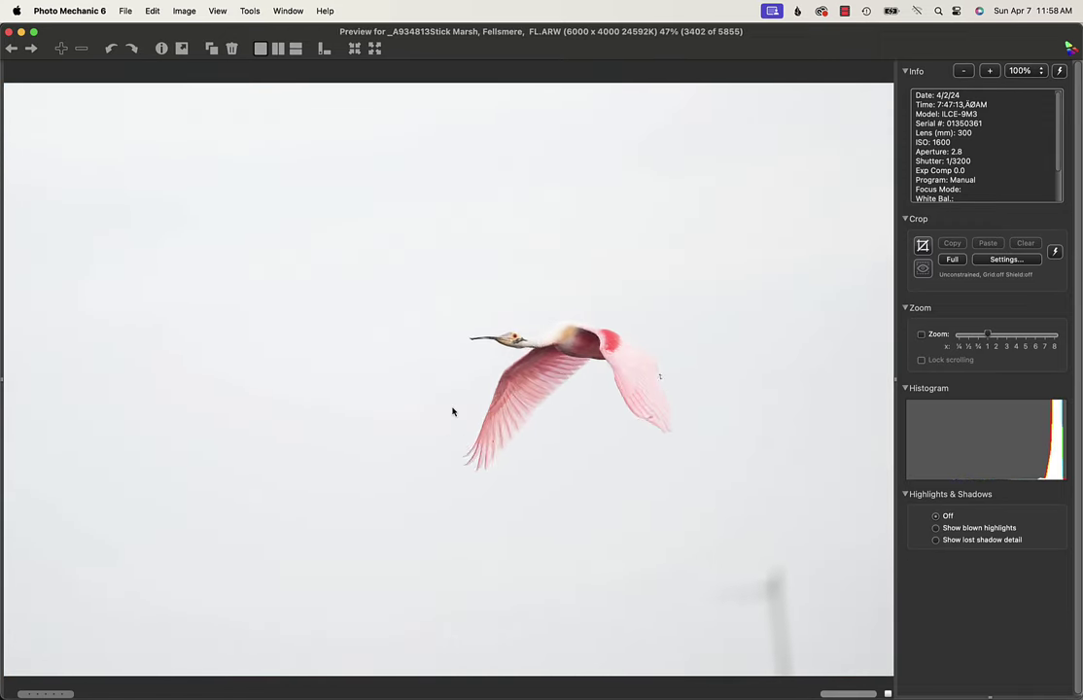
# Step: Continue through the pale-sky spoonbill frames to the flight pose in about photo _A934837
pyautogui.press('Right')
pyautogui.press('Right')
pyautogui.press('Right')
pyautogui.press('Right')
pyautogui.press('Right')
pyautogui.press('Right')
pyautogui.press('Right')
pyautogui.press('Right')
pyautogui.press('Right')
pyautogui.press('Right')
pyautogui.press('Right')
pyautogui.press('Right')
pyautogui.press('Right')
pyautogui.press('Right')
pyautogui.press('Right')
pyautogui.press('Right')
pyautogui.press('Right')
pyautogui.press('Right')
pyautogui.press('Right')
pyautogui.press('Right')
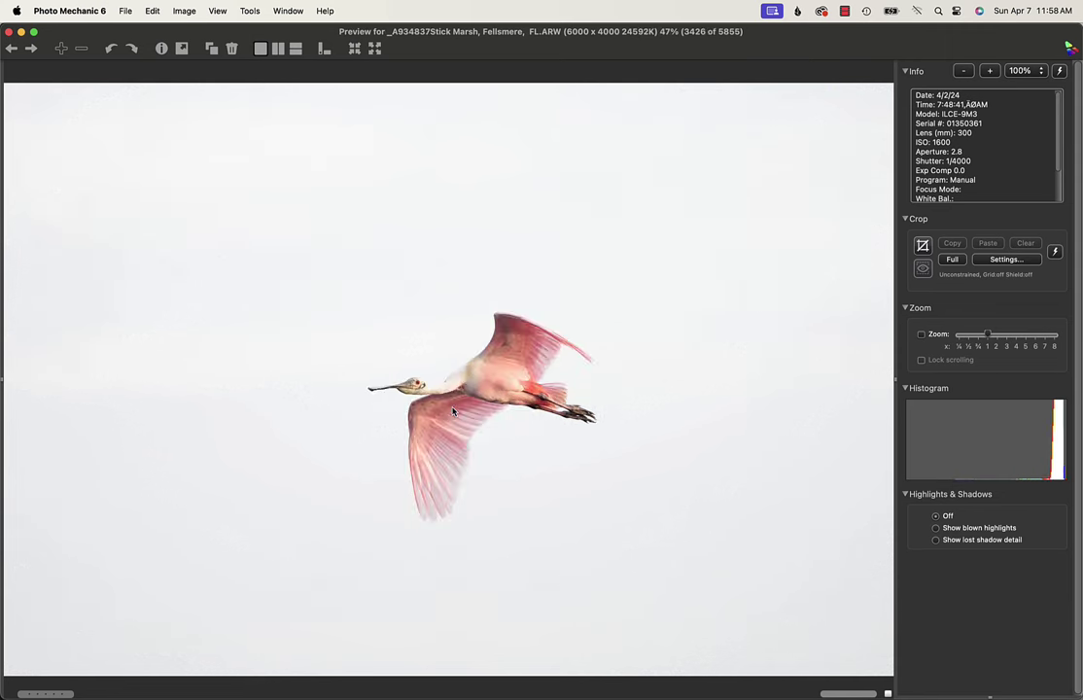
# Step: Move on to the white egret against the gray sky and check photo _A934858 for sharpness at 100%
pyautogui.press('Right')
pyautogui.press('Right')
pyautogui.press('Right')
pyautogui.press('Right')
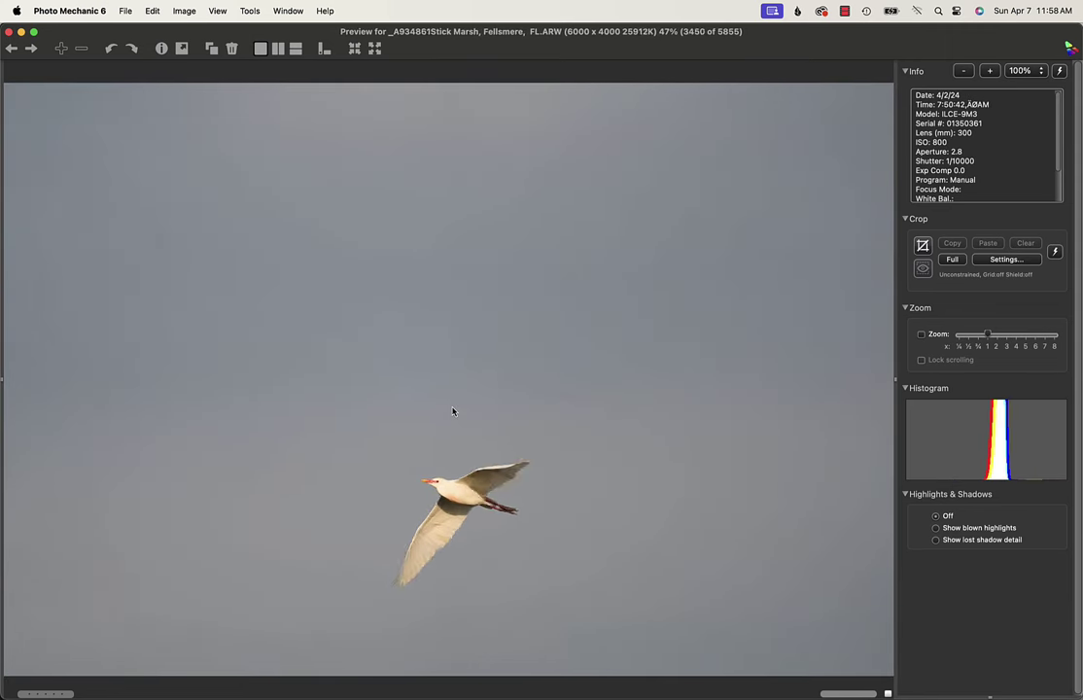
pyautogui.press('Left')
pyautogui.press('Left')
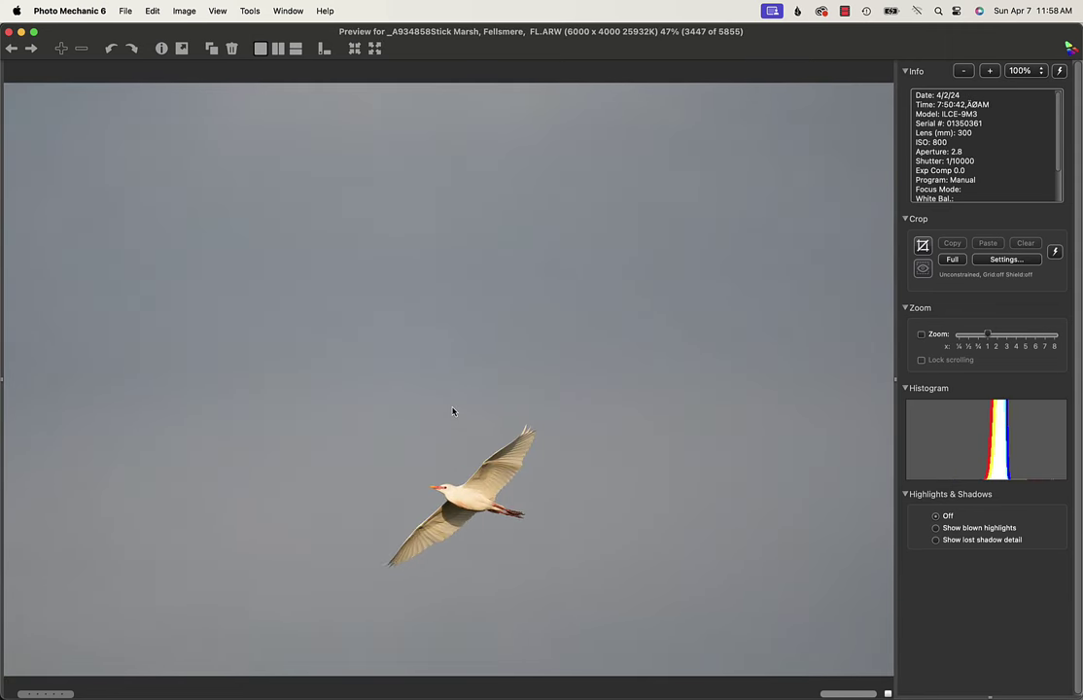
pyautogui.press('Right')
pyautogui.click(449, 493)
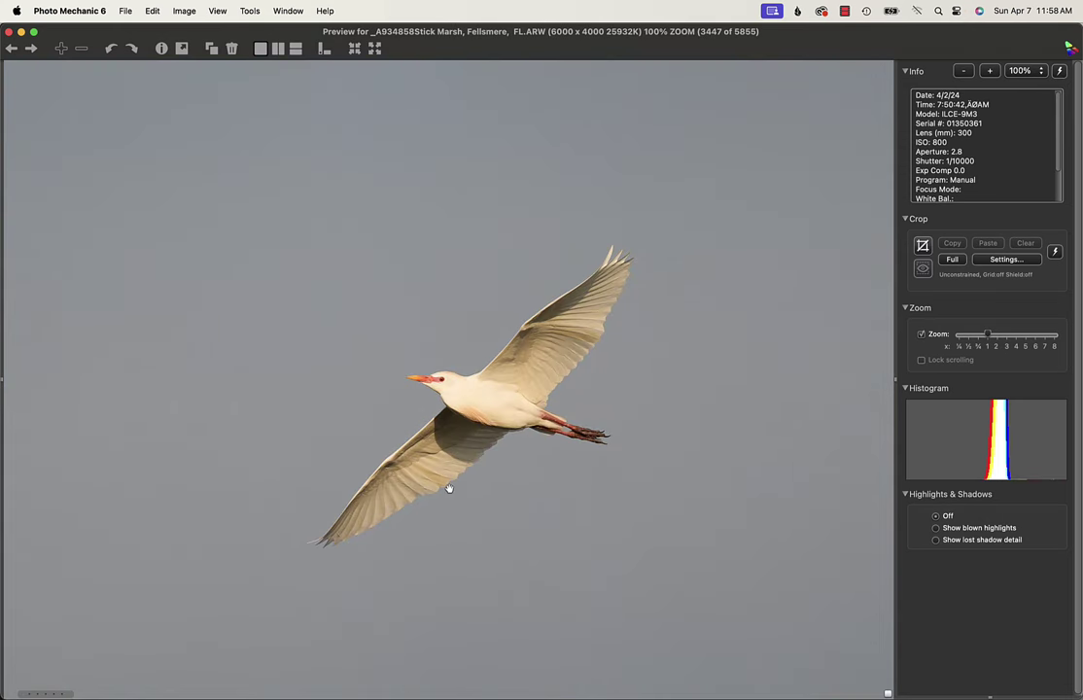
pyautogui.click(462, 435)
# Step: Skim the gray-sky egret's wingbeat frames to about photo _A934875
pyautogui.press('Right')
pyautogui.press('Right')
pyautogui.press('Right')
pyautogui.press('Right')
pyautogui.press('Right')
pyautogui.press('Right')
pyautogui.press('Right')
pyautogui.press('Right')
pyautogui.press('Right')
pyautogui.press('Right')
pyautogui.press('Right')
pyautogui.press('Right')
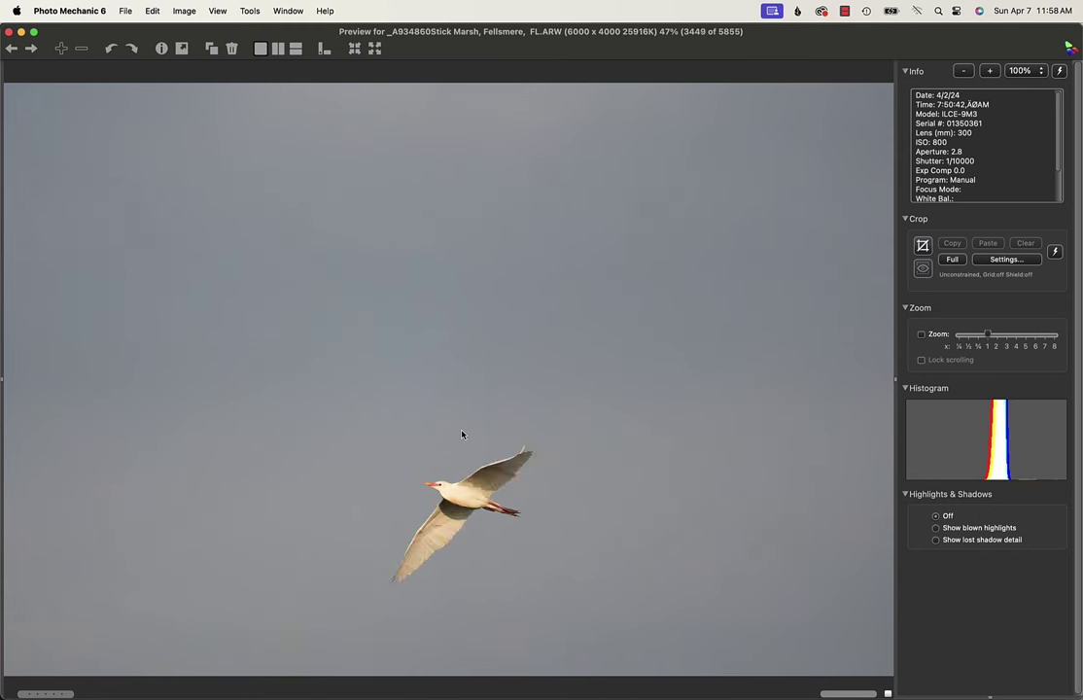
pyautogui.press('Right')
pyautogui.press('Right')
pyautogui.press('Right')
pyautogui.press('Right')
pyautogui.press('Right')
pyautogui.press('Right')
pyautogui.press('Right')
pyautogui.press('Right')
pyautogui.press('Right')
pyautogui.press('Right')
pyautogui.press('Right')
pyautogui.press('Right')
pyautogui.press('Right')
pyautogui.press('Right')
pyautogui.press('Right')
pyautogui.press('Right')
pyautogui.press('Right')
pyautogui.press('Right')
pyautogui.press('Right')
pyautogui.press('Right')
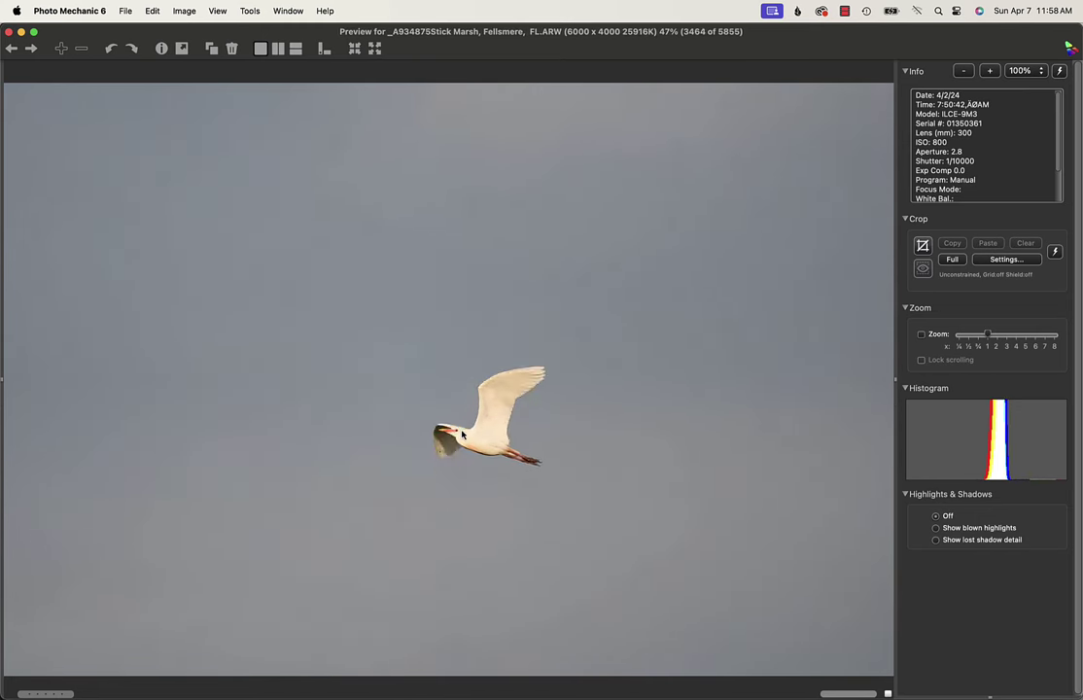
# Step: Pass the remaining gray-sky egret frames and move on to the spoonbill against the blue sky in photo _A934898
pyautogui.press('Right')
pyautogui.press('Right')
pyautogui.press('Right')
pyautogui.press('Right')
pyautogui.press('Right')
pyautogui.press('Right')
pyautogui.press('Right')
pyautogui.press('Right')
pyautogui.press('Right')
pyautogui.press('Right')
pyautogui.press('Right')
pyautogui.press('Right')
pyautogui.press('Right')
pyautogui.press('Right')
pyautogui.press('Right')
pyautogui.press('Right')
pyautogui.press('Right')
pyautogui.press('Right')
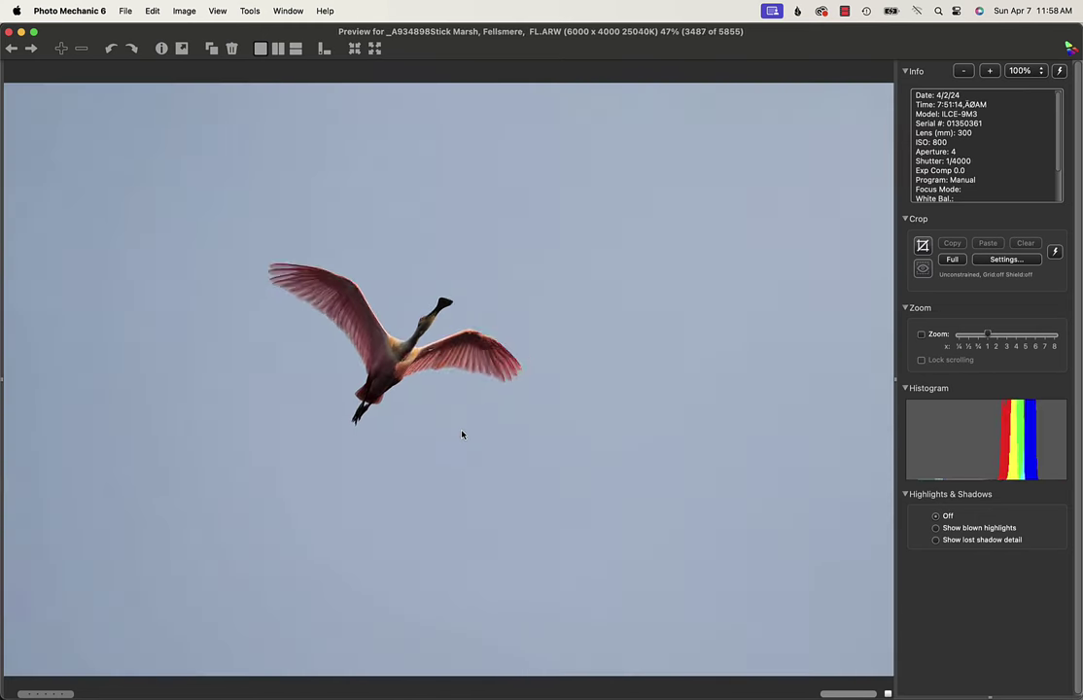
# Step: Review the blue-sky spoonbill's wing positions to about photo _A934915
pyautogui.press('Right')
pyautogui.press('Right')
pyautogui.press('Right')
pyautogui.press('Right')
pyautogui.press('Right')
pyautogui.press('Right')
pyautogui.press('Right')
pyautogui.press('Right')
pyautogui.press('Right')
pyautogui.press('Right')
pyautogui.press('Right')
pyautogui.press('Right')
pyautogui.press('Right')
pyautogui.press('Right')
pyautogui.press('Right')
pyautogui.press('Right')
pyautogui.press('Right')
pyautogui.press('Right')
pyautogui.press('Right')
pyautogui.press('Right')
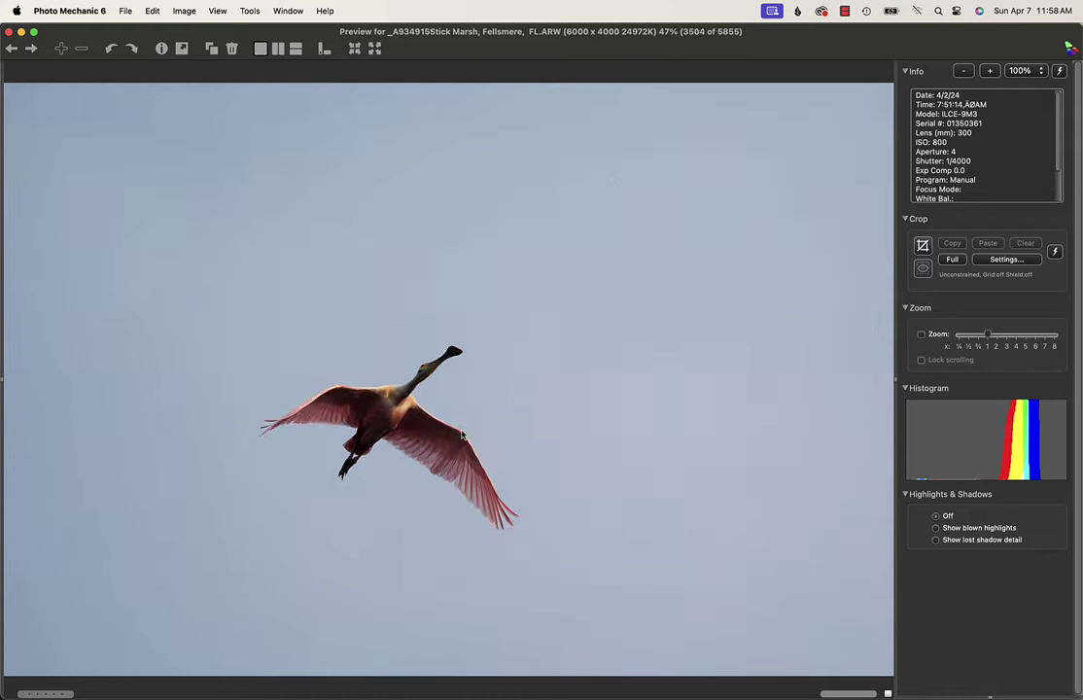
# Step: Go back through the close-up spoonbill frames with dangling legs from photo _A934937 to about _A934927
pyautogui.press('Left')
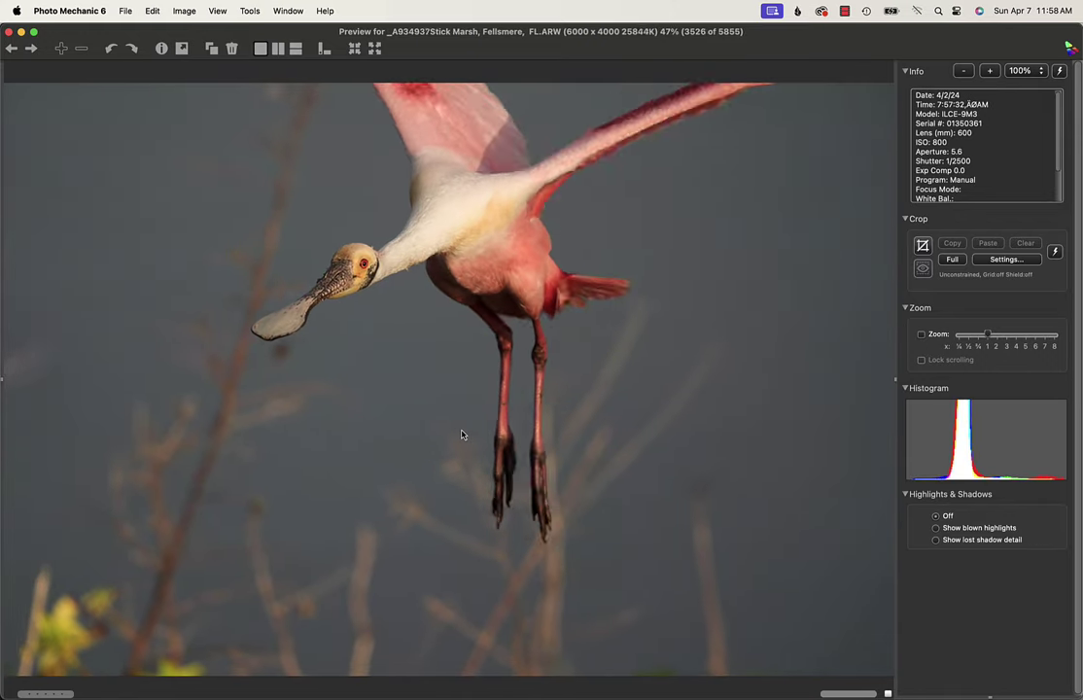
pyautogui.press('Left')
pyautogui.press('Left')
pyautogui.press('Left')
pyautogui.press('Left')
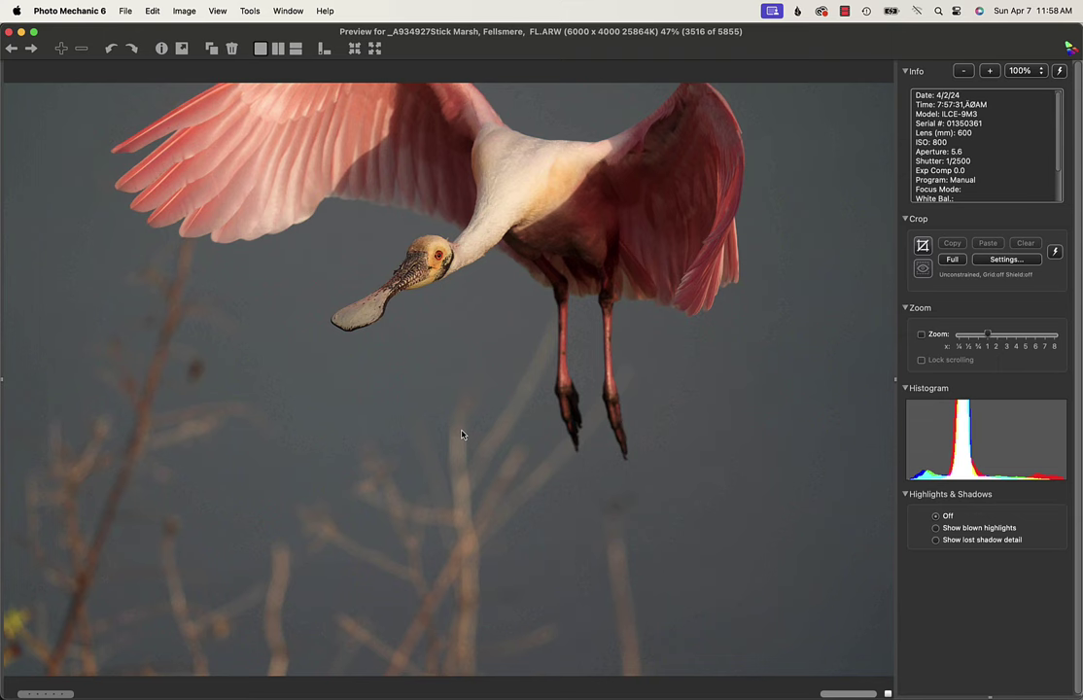
# Step: Compare the close-up spoonbill poses around photos _A934927 to _A934930 and check the head's sharpness in _A934929 at 100%
pyautogui.press('Right')
pyautogui.press('Right')
pyautogui.press('Right')
pyautogui.press('Right')
pyautogui.press('Right')
pyautogui.press('Left')
pyautogui.press('Left')
pyautogui.press('Left')
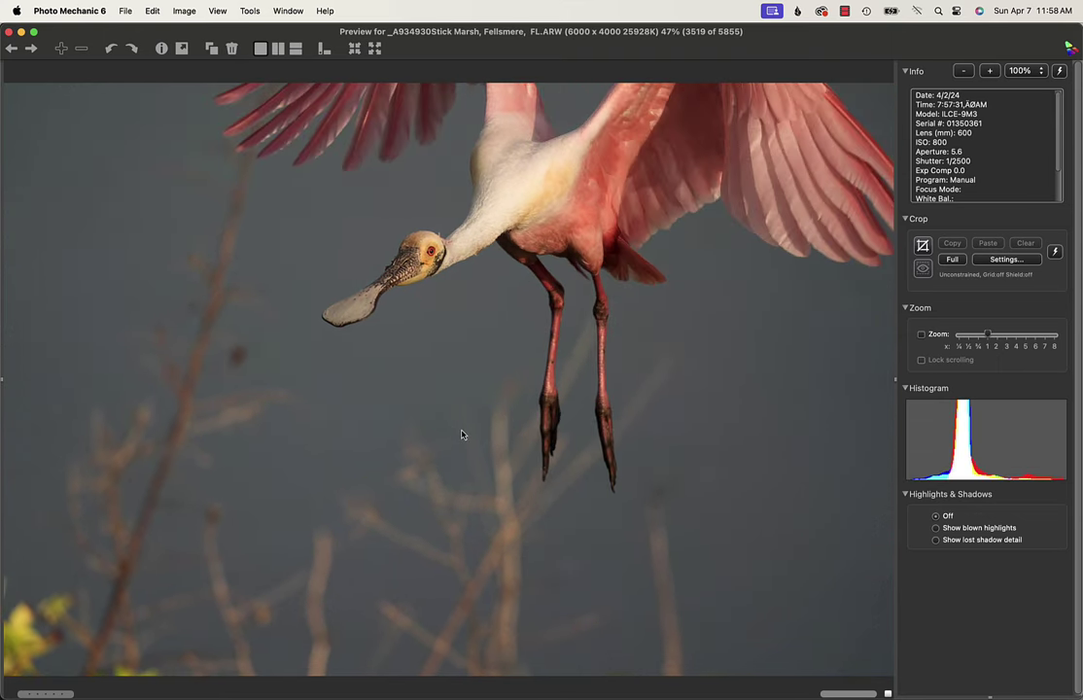
pyautogui.click(396, 275)
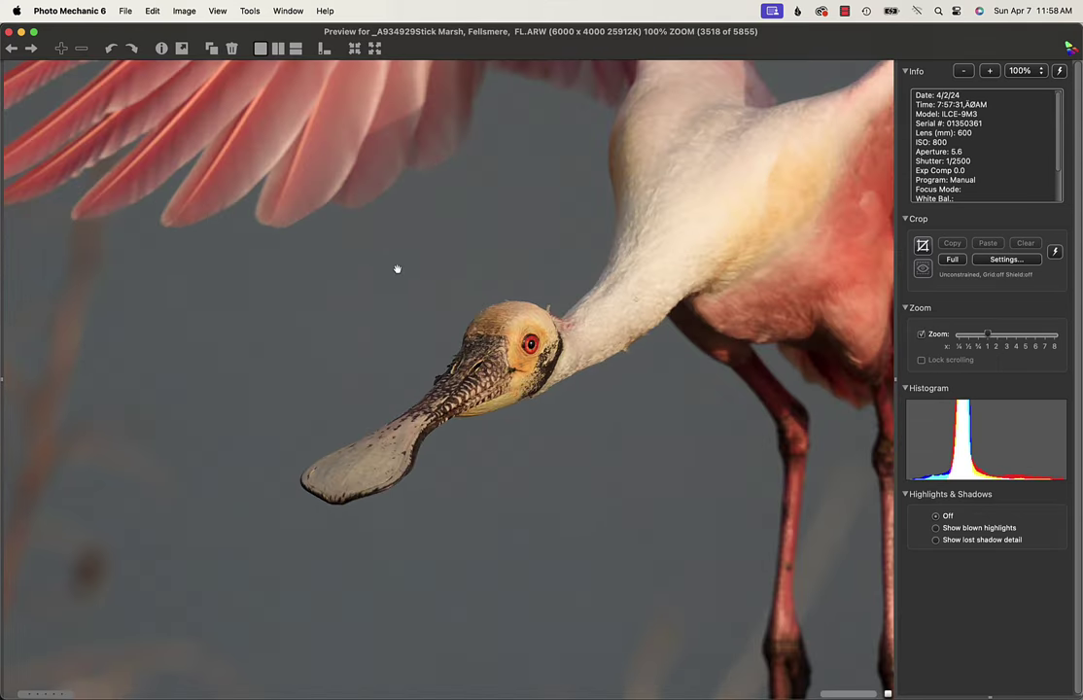
# Step: Return photo _A934929 to the full-frame view and review the following flying spoonbill frames to _A934939
pyautogui.click(439, 381)
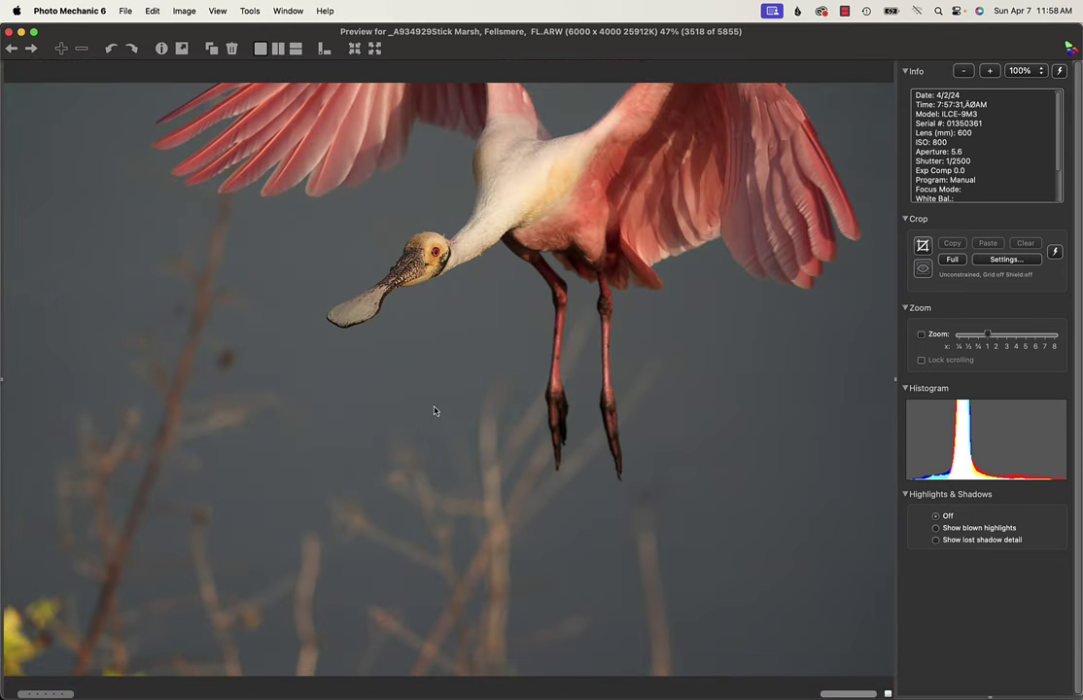
pyautogui.press('Right')
pyautogui.press('Right')
pyautogui.press('Right')
pyautogui.press('Right')
pyautogui.press('Right')
pyautogui.press('Right')
pyautogui.press('Right')
pyautogui.press('Right')
pyautogui.press('Right')
pyautogui.press('Right')
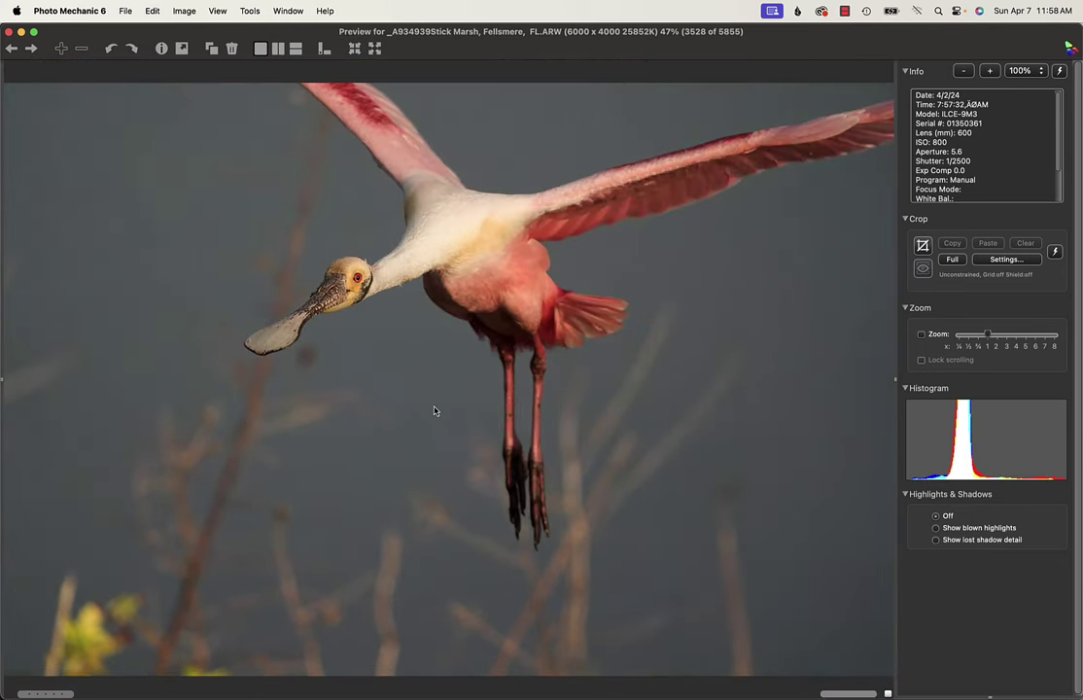
# Step: Pass the remaining flying spoonbill frames and move on to the spoonbill standing in the water in photo _A934956
pyautogui.press('Right')
pyautogui.press('Right')
pyautogui.press('Right')
pyautogui.press('Right')
pyautogui.press('Right')
pyautogui.press('Right')
pyautogui.press('Right')
pyautogui.press('Right')
pyautogui.press('Right')
pyautogui.press('Right')
pyautogui.press('Right')
pyautogui.press('Right')
pyautogui.press('Right')
pyautogui.press('Right')
pyautogui.press('Right')
pyautogui.press('Right')
pyautogui.press('Right')
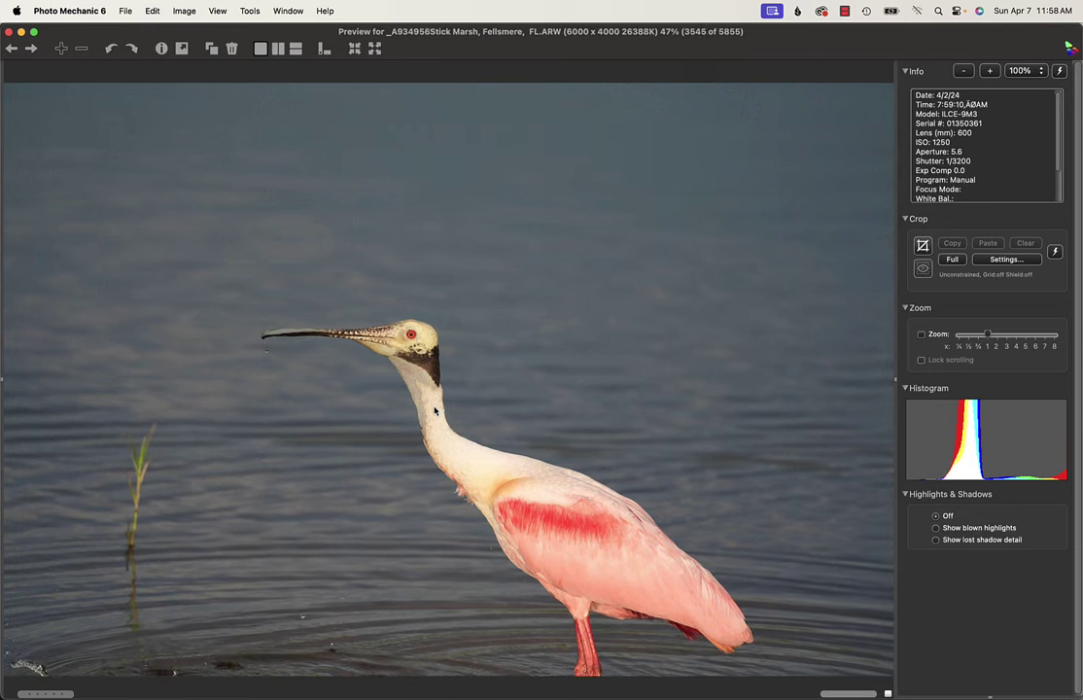
# Step: Review the standing spoonbill's bill positions from photo _A934956 to _A934969
pyautogui.press('Right')
pyautogui.press('Right')
pyautogui.press('Right')
pyautogui.press('Right')
pyautogui.press('Right')
pyautogui.press('Right')
pyautogui.press('Right')
pyautogui.press('Right')
pyautogui.press('Right')
pyautogui.press('Right')
pyautogui.press('Right')
pyautogui.press('Right')
pyautogui.press('Right')
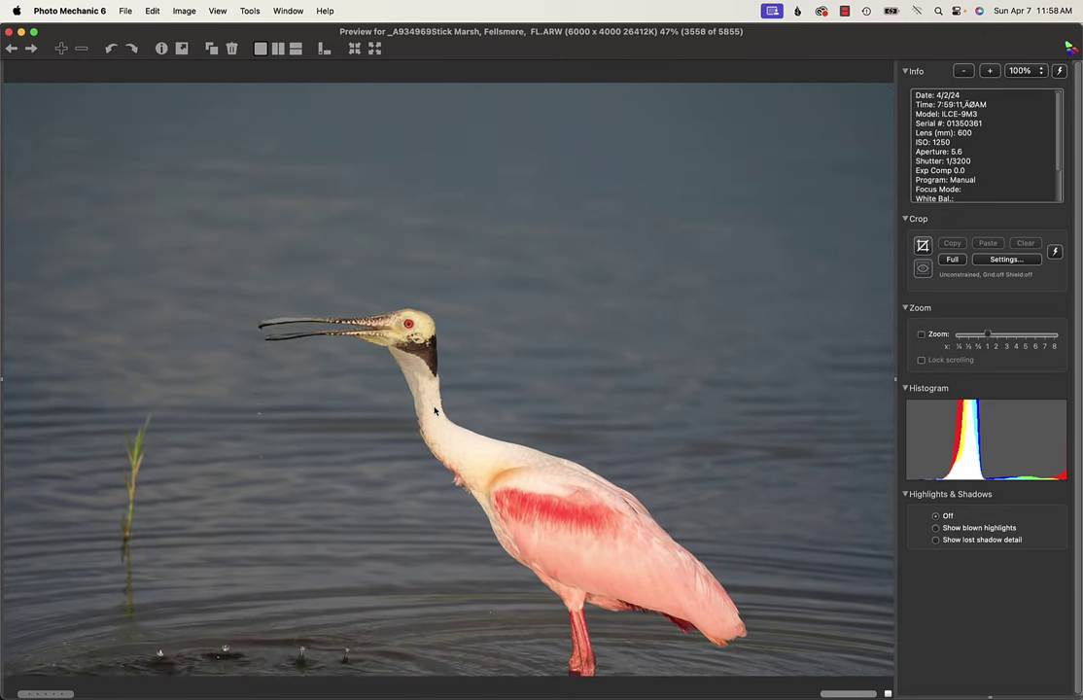
# Step: Continue through the standing spoonbill burst to the open-billed pose in photo _A934997
pyautogui.press('Right')
pyautogui.press('Right')
pyautogui.press('Right')
pyautogui.press('Right')
pyautogui.press('Right')
pyautogui.press('Right')
pyautogui.press('Right')
pyautogui.press('Right')
pyautogui.press('Right')
pyautogui.press('Right')
pyautogui.press('Right')
pyautogui.press('Right')
pyautogui.press('Right')
pyautogui.press('Right')
pyautogui.press('Right')
pyautogui.press('Right')
pyautogui.press('Right')
pyautogui.press('Right')
pyautogui.press('Right')
pyautogui.press('Right')
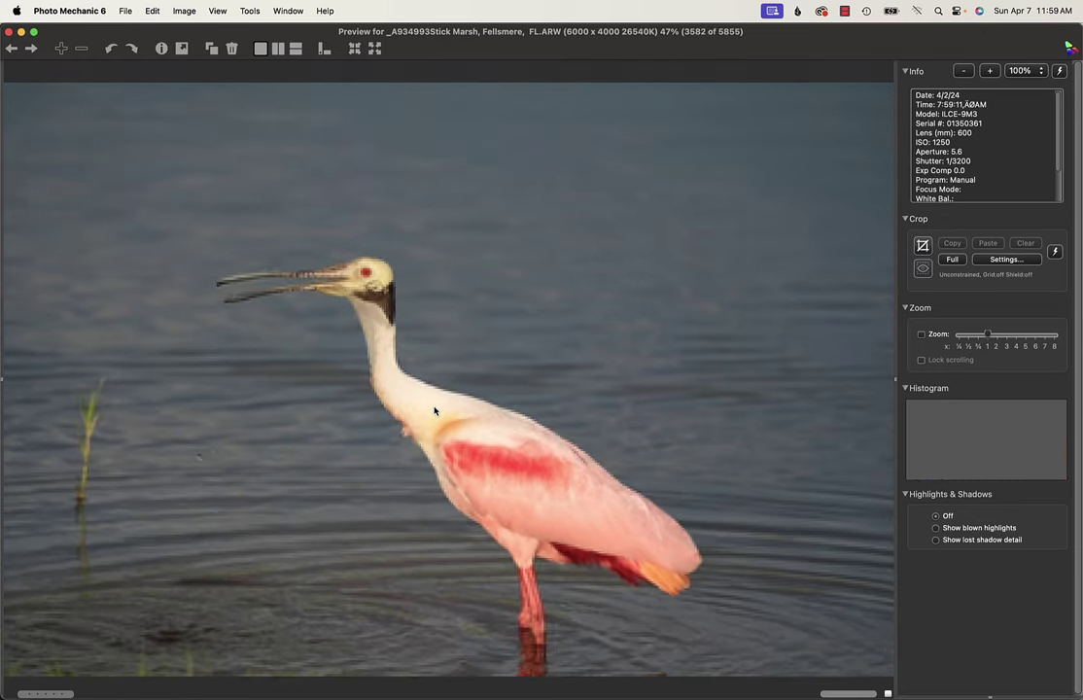
pyautogui.press('Right')
pyautogui.press('Right')
pyautogui.press('Right')
pyautogui.press('Right')
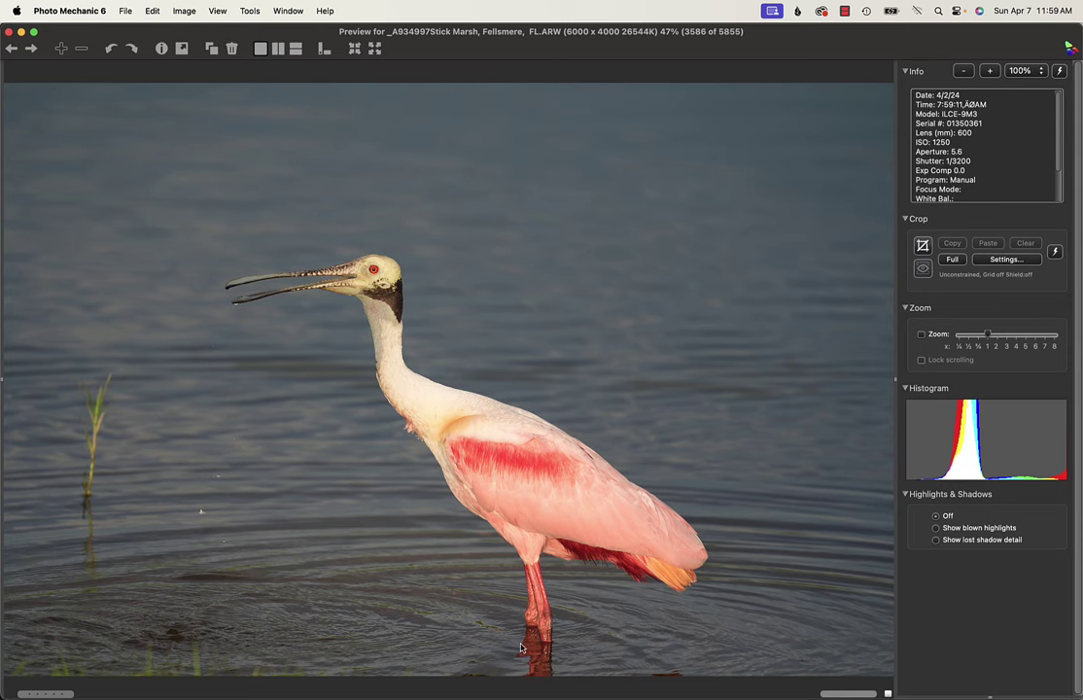
# Step: Go back to photo _A934989 with water dripping from the spoonbill's bill and tag it
pyautogui.press('Left')
pyautogui.press('Left')
pyautogui.press('Left')
pyautogui.press('Left')
pyautogui.press('Left')
pyautogui.press('Left')
pyautogui.press('Left')
pyautogui.press('Left')
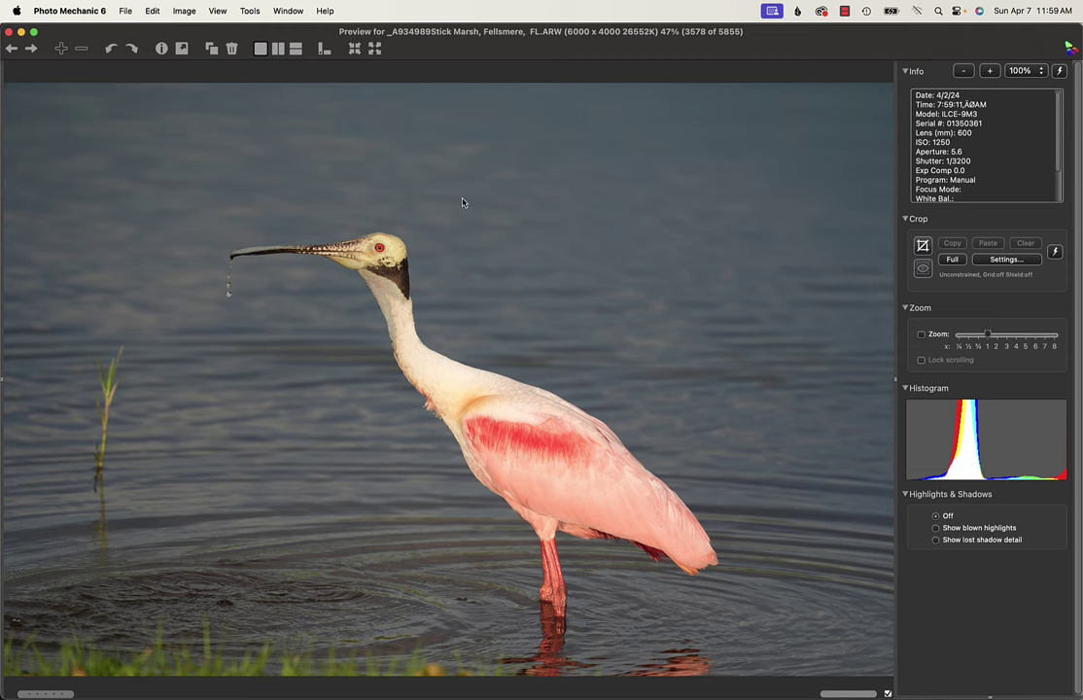
# Step: Compare the tagged dripping-bill frame with the open-billed frames up to photo _A934996
pyautogui.press('Right')
pyautogui.press('Right')
pyautogui.press('Right')
pyautogui.press('Right')
pyautogui.press('Right')
pyautogui.press('Right')
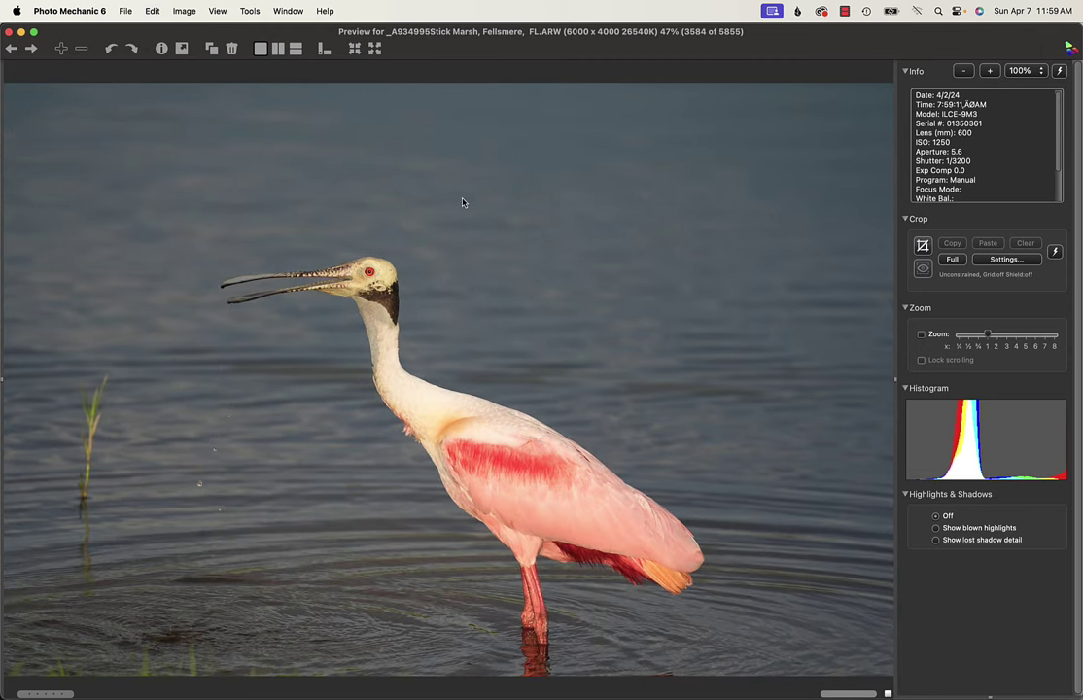
pyautogui.press('Right')
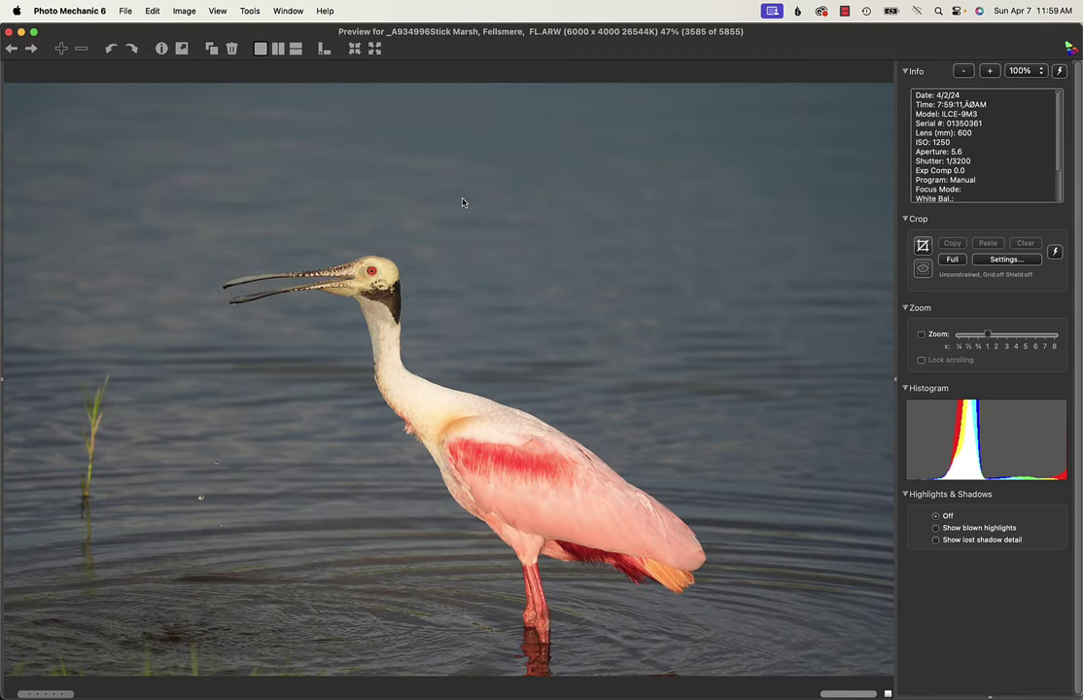
# Step: Go back through the standing spoonbill burst from photo _A934996 to about _A934979
pyautogui.press('Left')
pyautogui.press('Left')
pyautogui.press('Left')
pyautogui.press('Left')
pyautogui.press('Left')
pyautogui.press('Left')
pyautogui.press('Left')
pyautogui.press('Left')
pyautogui.press('Left')
pyautogui.press('Left')
pyautogui.press('Left')
pyautogui.press('Left')
pyautogui.press('Left')
pyautogui.press('Left')
pyautogui.press('Left')
pyautogui.press('Left')
pyautogui.press('Left')
pyautogui.press('Left')
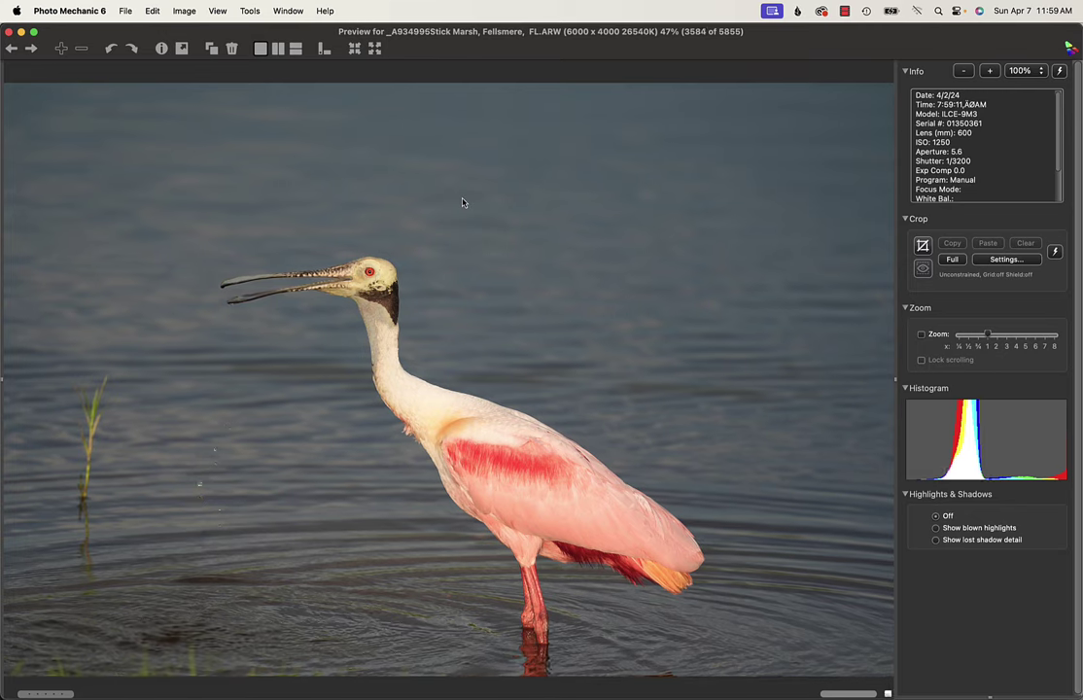
# Step: Review the standing spoonbill burst forward again from about photo _A934979 to _A935002, checking the bill and water drops
pyautogui.press('Right')
pyautogui.press('Right')
pyautogui.press('Right')
pyautogui.press('Right')
pyautogui.press('Right')
pyautogui.press('Right')
pyautogui.press('Right')
pyautogui.press('Right')
pyautogui.press('Right')
pyautogui.press('Right')
pyautogui.press('Right')
pyautogui.press('Right')
pyautogui.press('Right')
pyautogui.press('Right')
pyautogui.press('Right')
pyautogui.press('Right')
pyautogui.press('Right')
pyautogui.press('Right')
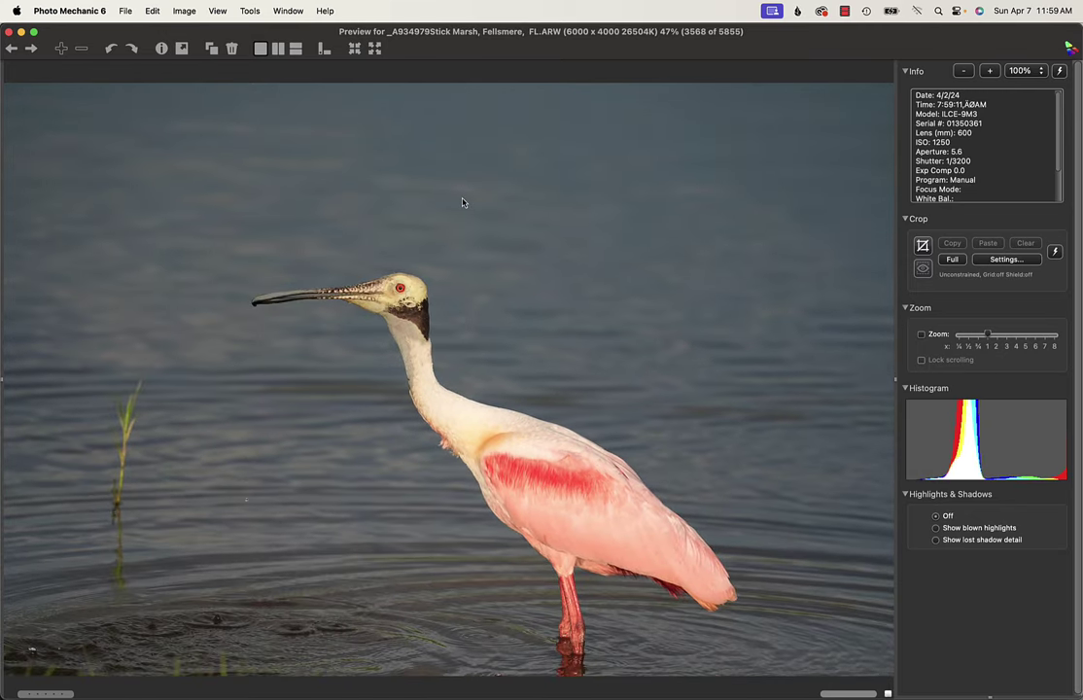
pyautogui.press('Right')
pyautogui.press('Right')
pyautogui.press('Right')
pyautogui.press('Right')
pyautogui.press('Right')
# Step: Advance to photo _A935024 with falling droplets and foreground grass, tag it and give it the yellow color class
pyautogui.press('Right')
pyautogui.press('Right')
pyautogui.press('Right')
pyautogui.press('Right')
pyautogui.press('Right')
pyautogui.press('Right')
pyautogui.press('Right')
pyautogui.press('Right')
pyautogui.press('Right')
pyautogui.press('Right')
pyautogui.press('Right')
pyautogui.press('Right')
pyautogui.press('Right')
pyautogui.press('Right')
pyautogui.press('Right')
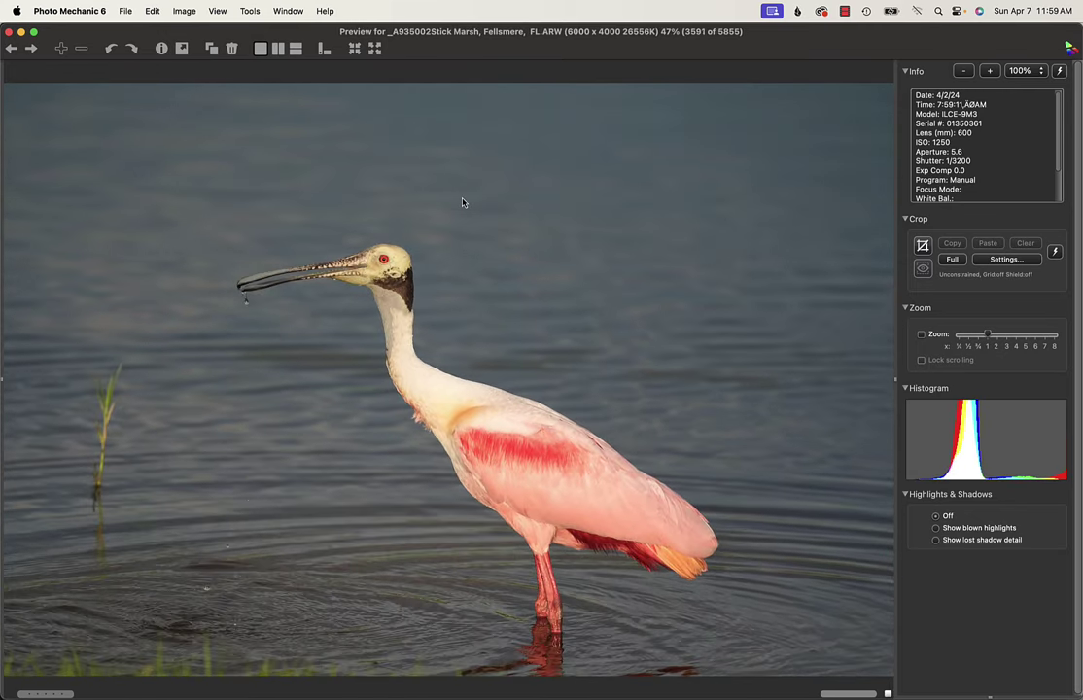
pyautogui.press('Right')
pyautogui.press('Right')
pyautogui.press('Right')
pyautogui.press('Right')
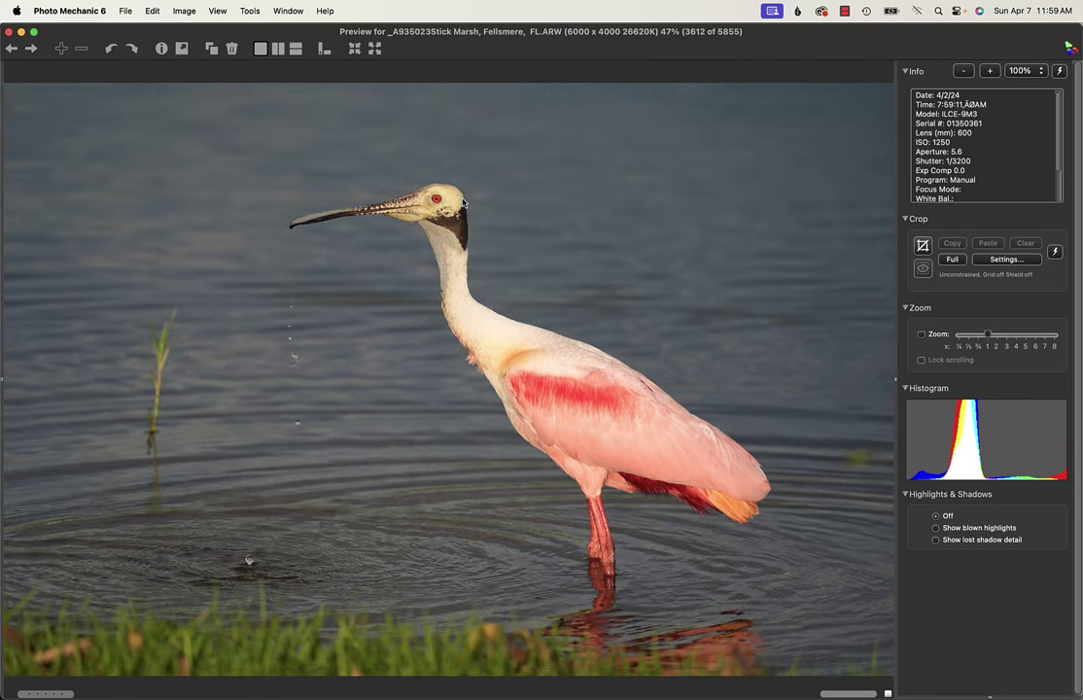
pyautogui.press('Right')
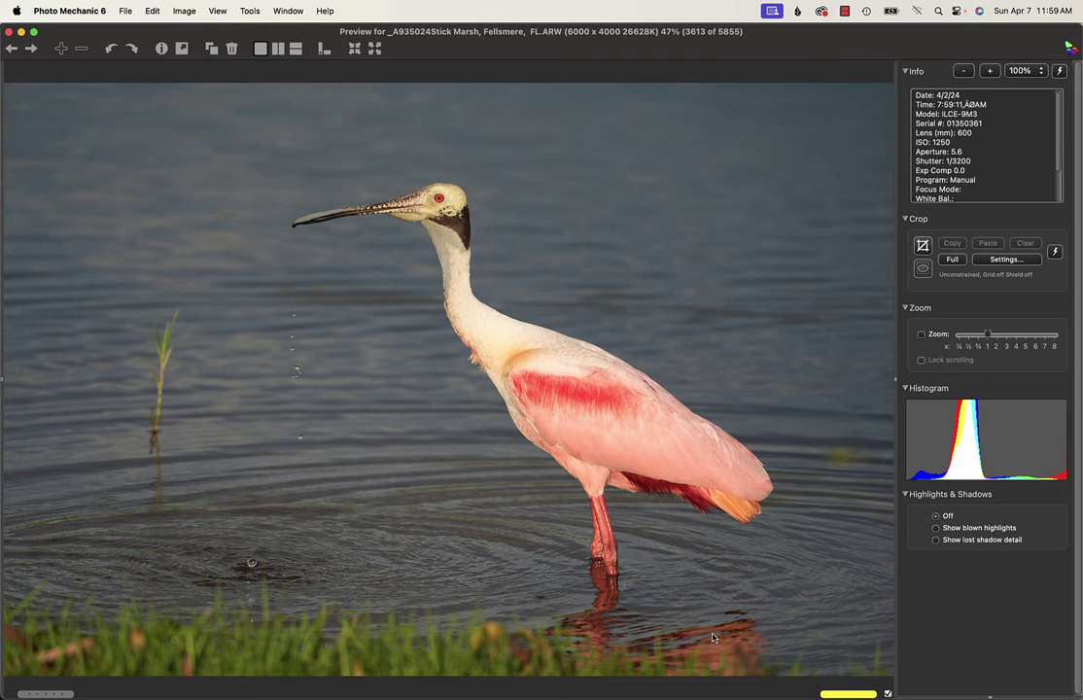
# Step: Check the frames after the yellow-marked photo up to the lowered-head pose in _A935029, and return to _A935024
pyautogui.press('Right')
pyautogui.press('Right')
pyautogui.press('Right')
pyautogui.press('Right')
pyautogui.press('Right')
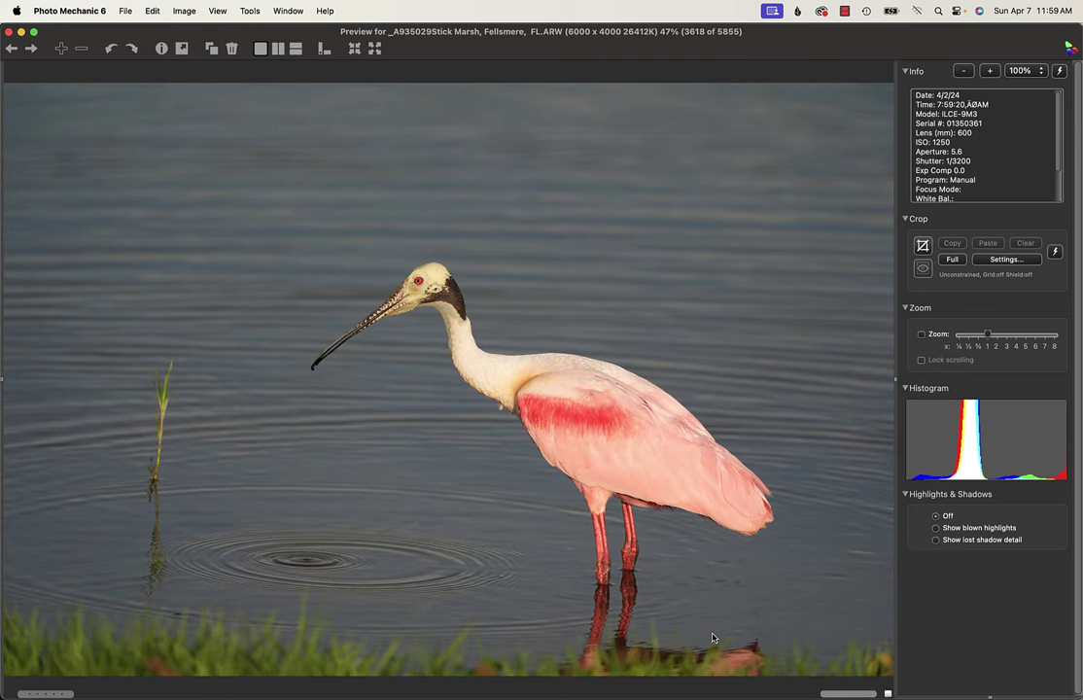
pyautogui.press('Left')
pyautogui.press('Left')
pyautogui.press('Left')
pyautogui.press('Left')
pyautogui.press('Left')
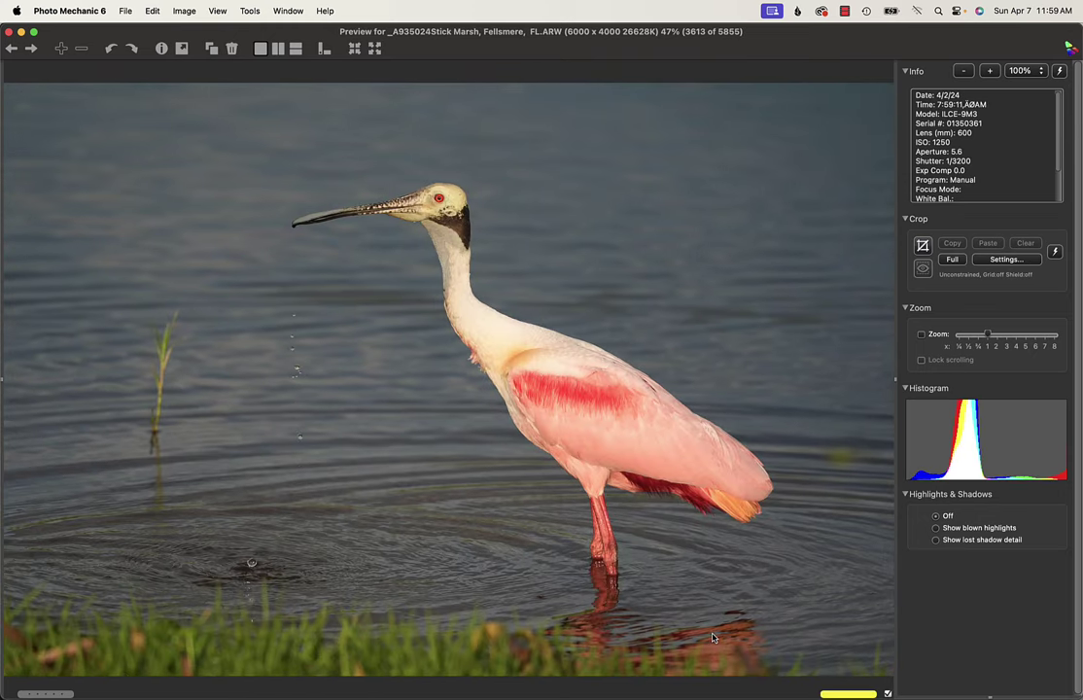
# Step: Review the spoonbill frames after _A935024 through the change to the lowered-head pose, up to about _A935039
pyautogui.press('Right')
pyautogui.press('Right')
pyautogui.press('Right')
pyautogui.press('Right')
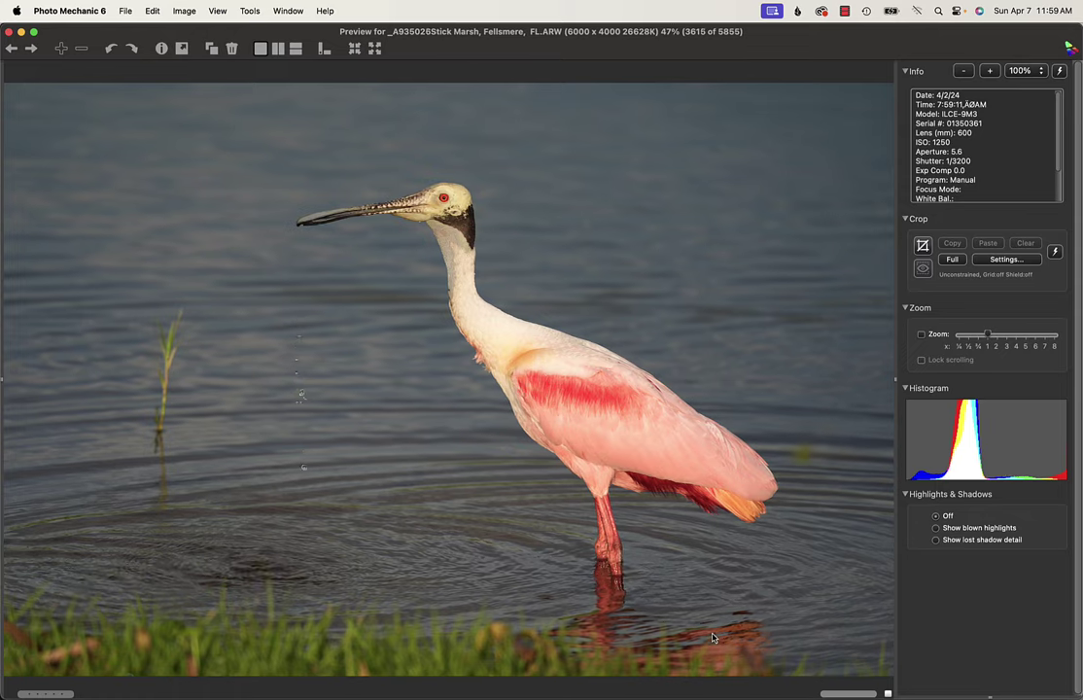
pyautogui.press('Right')
pyautogui.press('Right')
pyautogui.press('Right')
pyautogui.press('Right')
pyautogui.press('Right')
pyautogui.press('Right')
pyautogui.press('Right')
pyautogui.press('Right')
pyautogui.press('Right')
pyautogui.press('Right')
pyautogui.press('Right')
pyautogui.press('Right')
pyautogui.press('Right')
pyautogui.press('Right')
pyautogui.press('Right')
pyautogui.press('Right')
pyautogui.press('Right')
pyautogui.press('Right')
pyautogui.press('Right')
pyautogui.press('Right')
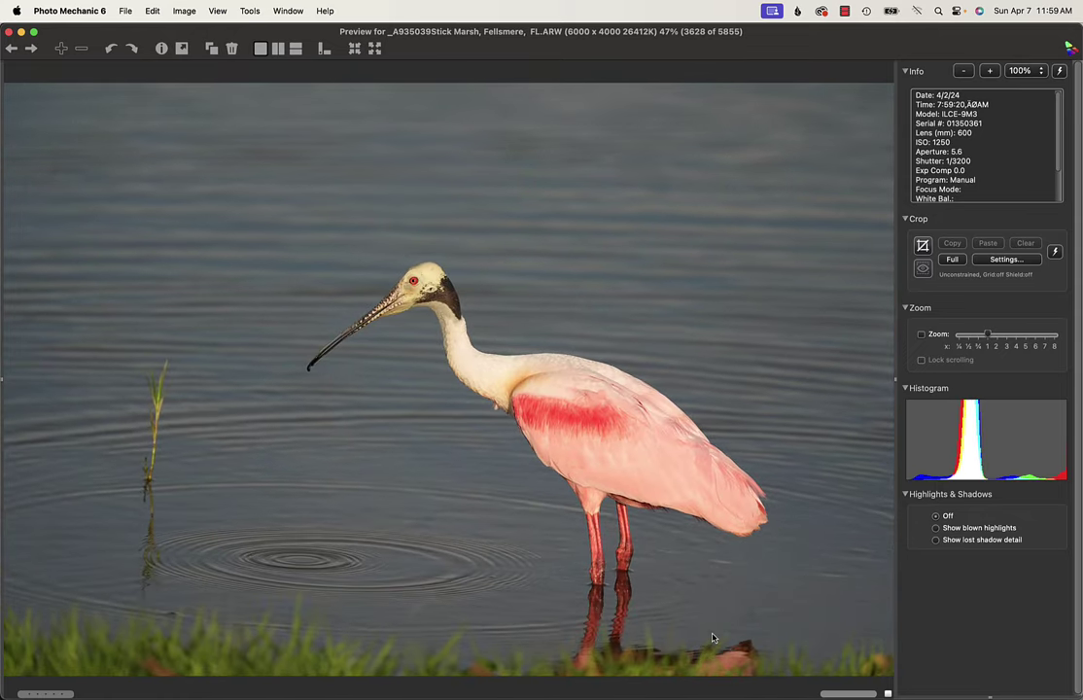
# Step: Check the bent-over feeding poses with the ripples, from about photo _A935039 to _A935062
pyautogui.press('Right')
pyautogui.press('Right')
pyautogui.press('Right')
pyautogui.press('Right')
pyautogui.press('Right')
pyautogui.press('Right')
pyautogui.press('Right')
pyautogui.press('Right')
pyautogui.press('Right')
pyautogui.press('Right')
pyautogui.press('Right')
pyautogui.press('Right')
pyautogui.press('Right')
pyautogui.press('Right')
pyautogui.press('Right')
pyautogui.press('Right')
pyautogui.press('Right')
pyautogui.press('Right')
pyautogui.press('Right')
pyautogui.press('Right')
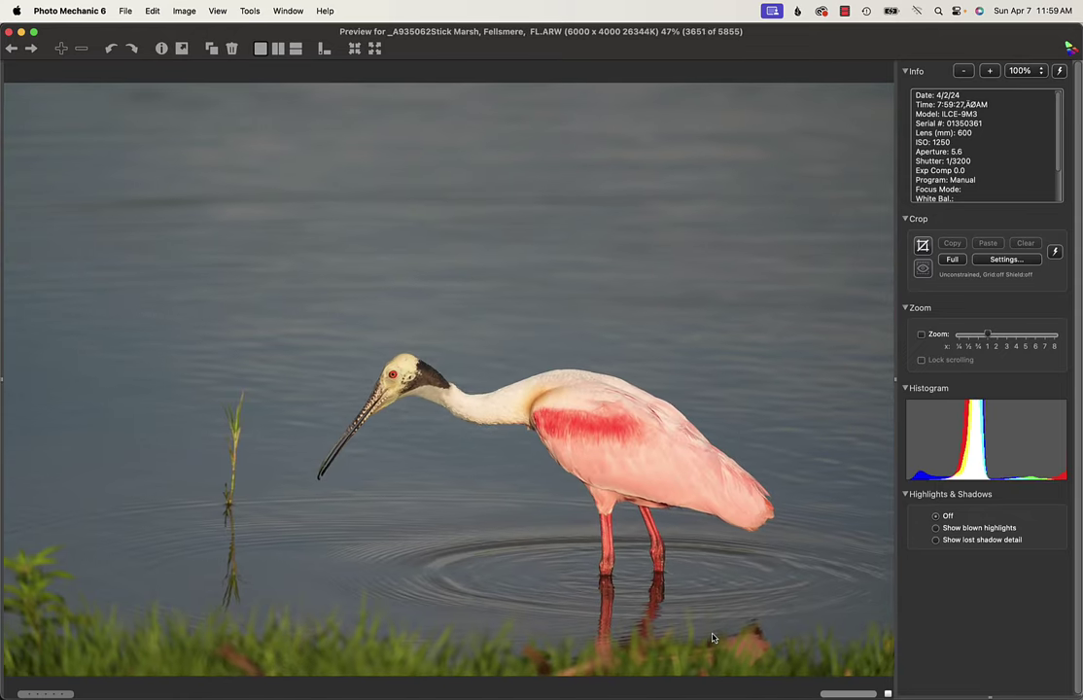
# Step: Continue from _A935062 to the raised, open-bill frames around _A935091, comparing bill position and splashes
pyautogui.press('Right')
pyautogui.press('Right')
pyautogui.press('Right')
pyautogui.press('Right')
pyautogui.press('Right')
pyautogui.press('Right')
pyautogui.press('Right')
pyautogui.press('Right')
pyautogui.press('Right')
pyautogui.press('Right')
pyautogui.press('Right')
pyautogui.press('Right')
pyautogui.press('Right')
pyautogui.press('Right')
pyautogui.press('Right')
pyautogui.press('Right')
pyautogui.press('Right')
pyautogui.press('Right')
pyautogui.press('Right')
pyautogui.press('Right')
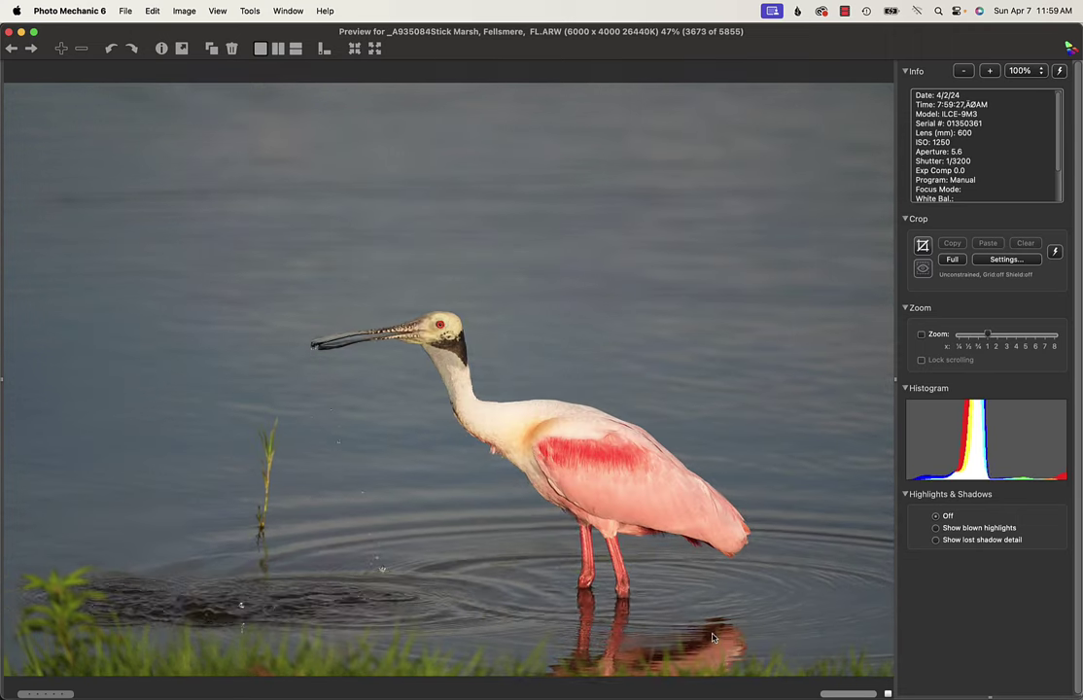
pyautogui.press('Left')
pyautogui.press('Left')
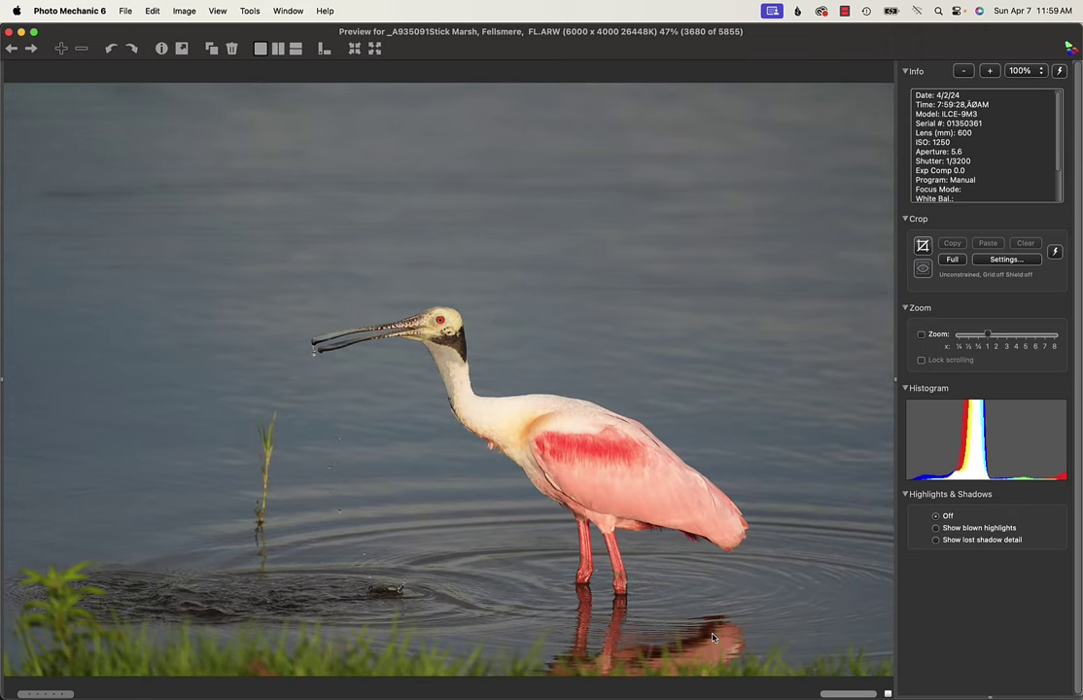
# Step: Review the open-bill frames from about _A935091 to _A935108, checking the water drops falling from the bill
pyautogui.press('Right')
pyautogui.press('Right')
pyautogui.press('Right')
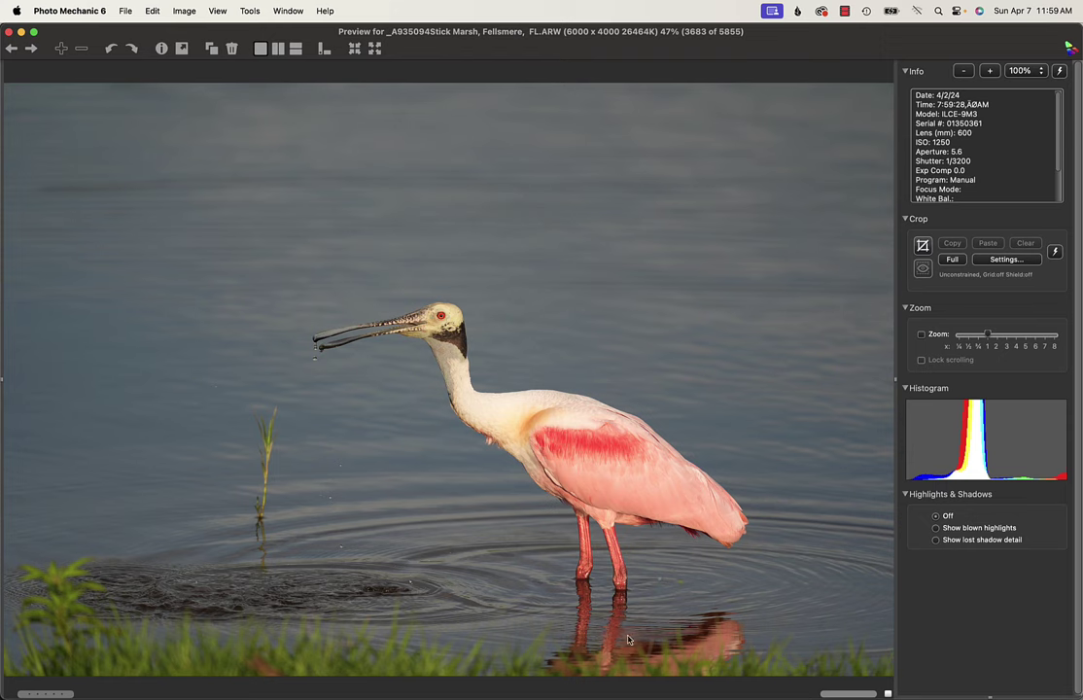
pyautogui.press('Right')
pyautogui.press('Right')
pyautogui.press('Right')
pyautogui.press('Right')
pyautogui.press('Right')
pyautogui.press('Right')
pyautogui.press('Right')
pyautogui.press('Right')
pyautogui.press('Right')
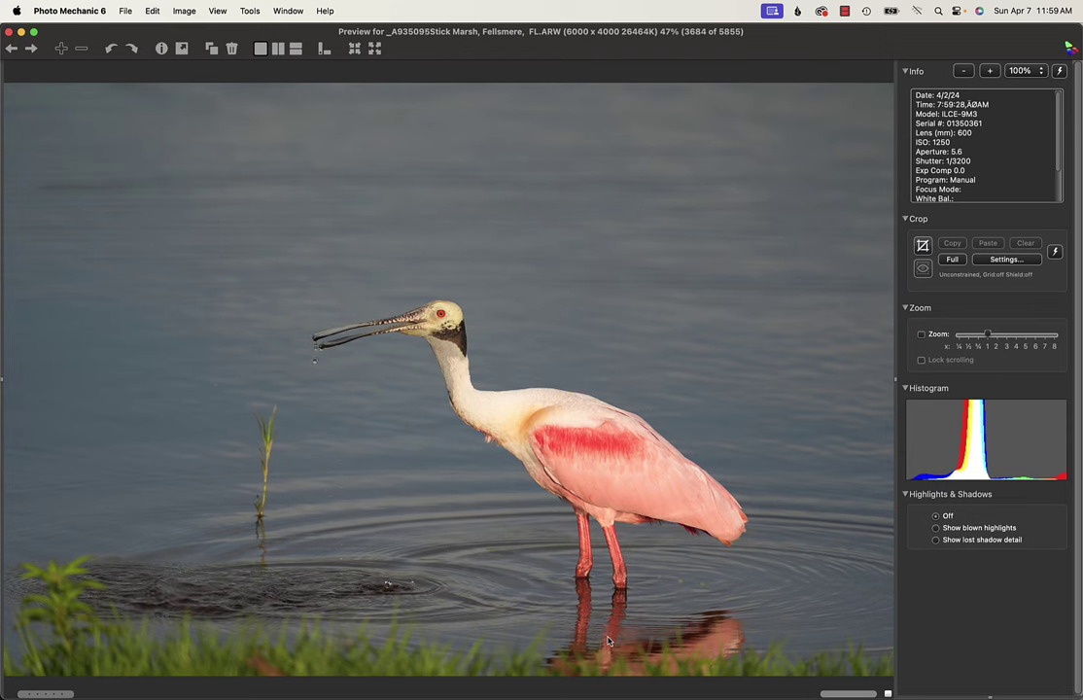
pyautogui.press('Right')
pyautogui.press('Right')
pyautogui.press('Right')
pyautogui.press('Right')
pyautogui.press('Right')
pyautogui.press('Right')
pyautogui.press('Right')
pyautogui.press('Right')
pyautogui.press('Right')
pyautogui.press('Right')
pyautogui.press('Right')
pyautogui.press('Right')
pyautogui.press('Right')
pyautogui.press('Right')
pyautogui.press('Right')
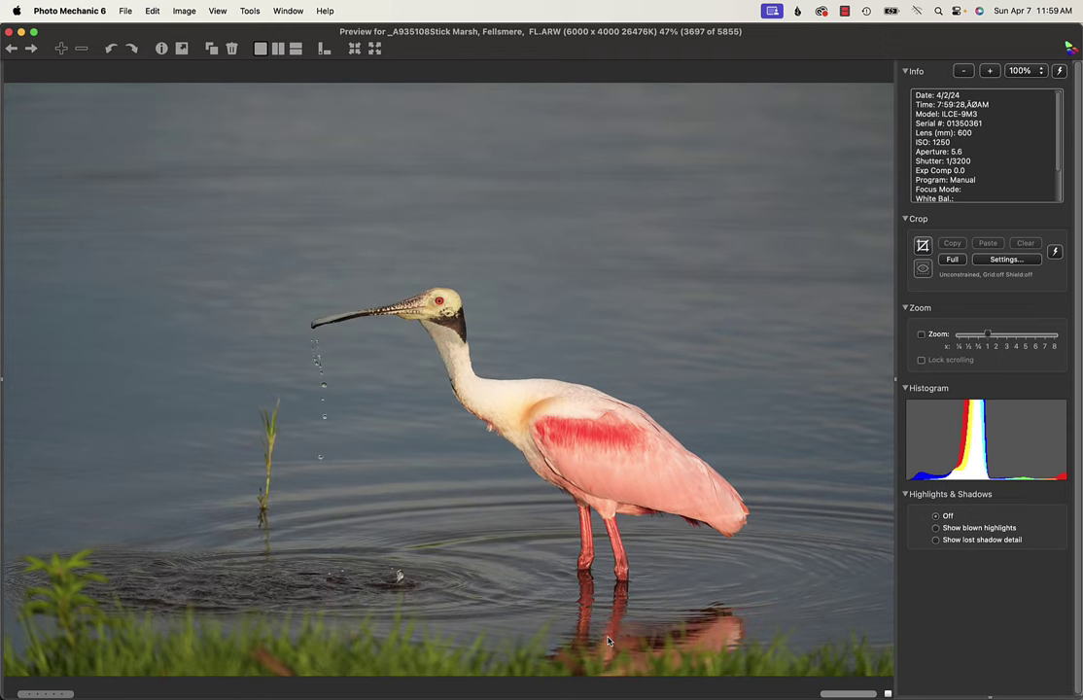
# Step: Move on from _A935108 to the upright spoonbill facing the camera in _A935125
pyautogui.press('Right')
pyautogui.press('Right')
pyautogui.press('Right')
pyautogui.press('Right')
pyautogui.press('Right')
pyautogui.press('Right')
pyautogui.press('Right')
pyautogui.press('Right')
pyautogui.press('Right')
pyautogui.press('Right')
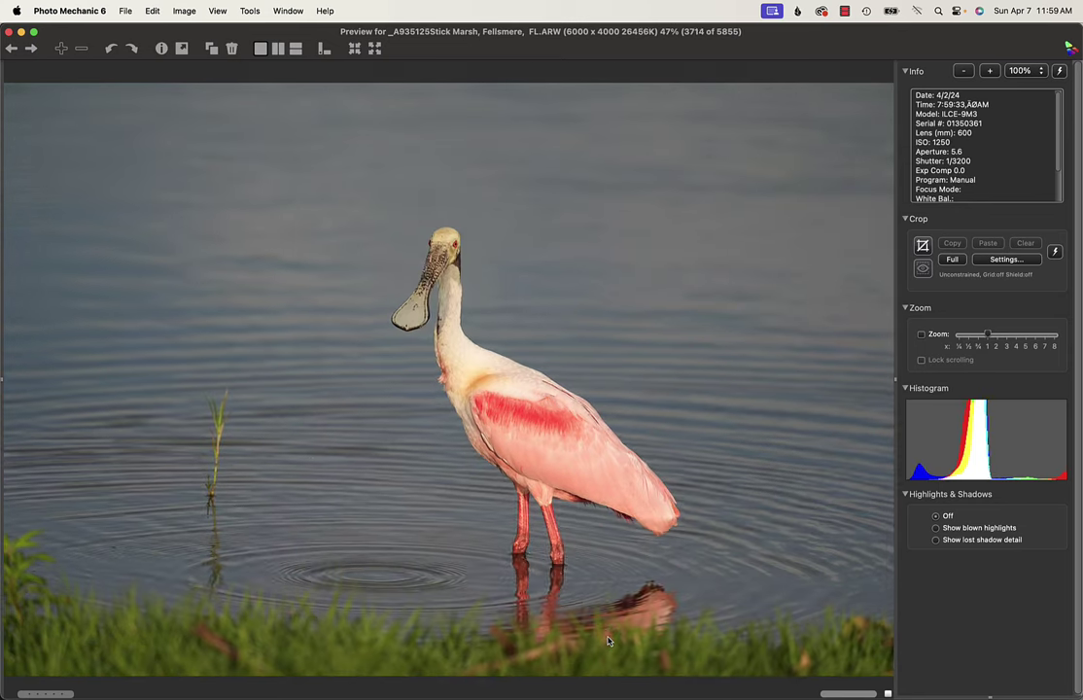
# Step: Compare the camera-facing spoonbill frames from _A935125 to _A935143 for head angle and bill
pyautogui.press('Right')
pyautogui.press('Right')
pyautogui.press('Right')
pyautogui.press('Right')
pyautogui.press('Right')
pyautogui.press('Right')
pyautogui.press('Right')
pyautogui.press('Right')
pyautogui.press('Right')
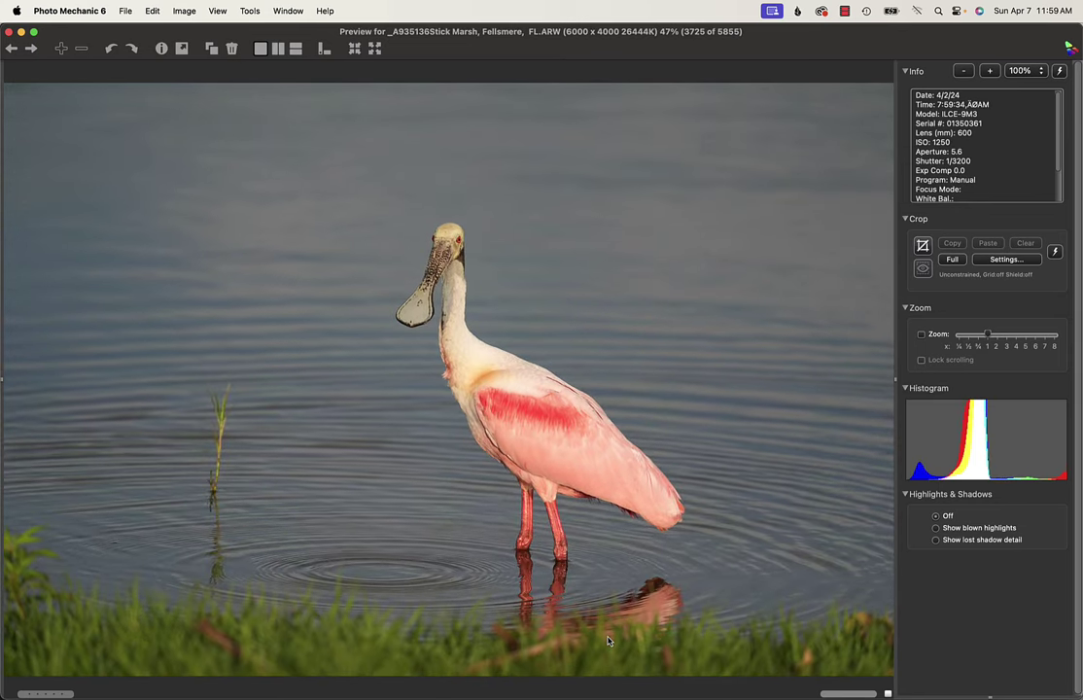
pyautogui.press('Right')
pyautogui.press('Right')
pyautogui.press('Right')
pyautogui.press('Right')
pyautogui.press('Right')
pyautogui.press('Right')
pyautogui.press('Right')
pyautogui.press('Right')
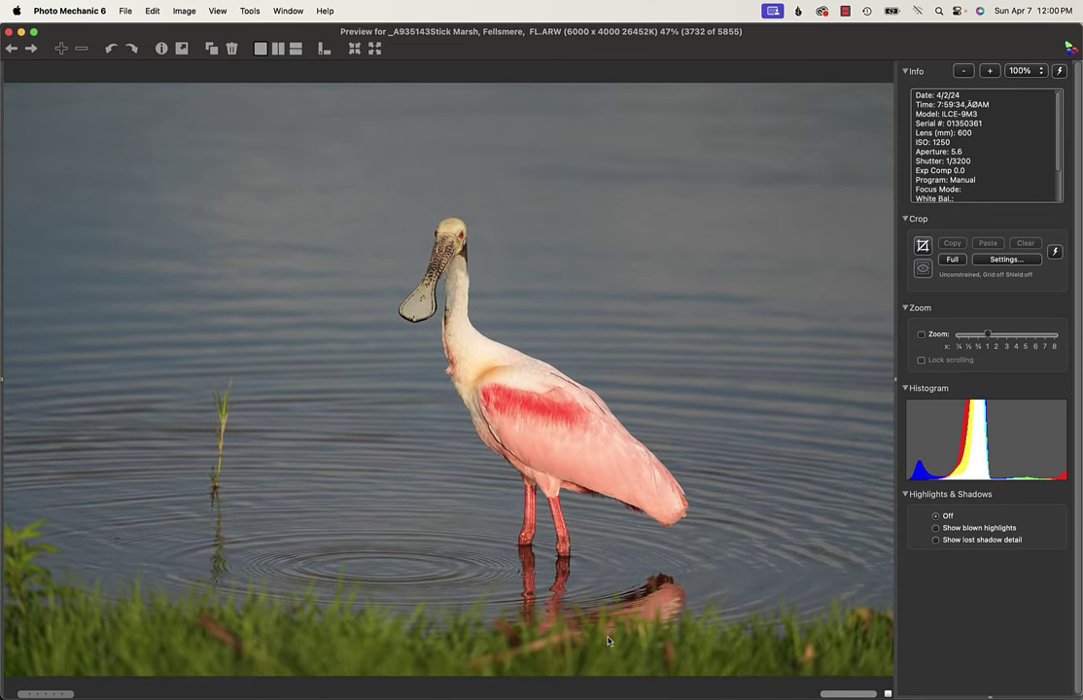
# Step: Review the wading spoonbill burst up to _A935160, comparing the leg position and the foreground grass
pyautogui.press('Right')
pyautogui.press('Right')
pyautogui.press('Right')
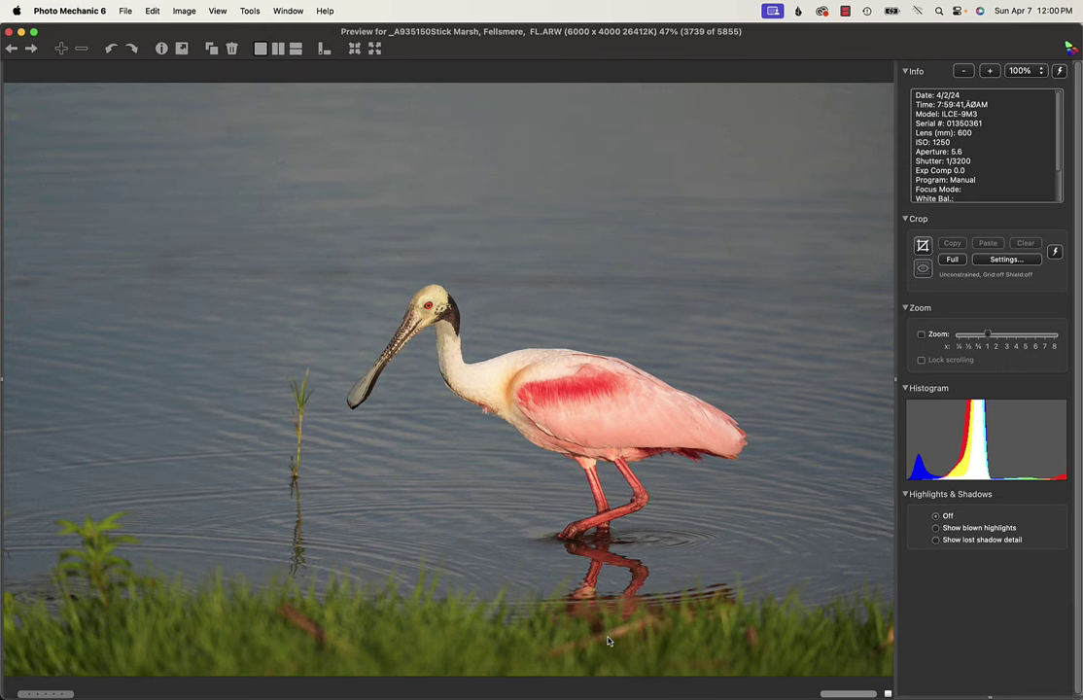
pyautogui.press('Right')
pyautogui.press('Right')
pyautogui.press('Right')
pyautogui.press('Right')
pyautogui.press('Right')
pyautogui.press('Right')
pyautogui.press('Right')
pyautogui.press('Right')
pyautogui.press('Right')
pyautogui.press('Right')
pyautogui.press('Right')
pyautogui.press('Right')
pyautogui.press('Right')
pyautogui.press('Right')
pyautogui.press('Right')
pyautogui.press('Right')
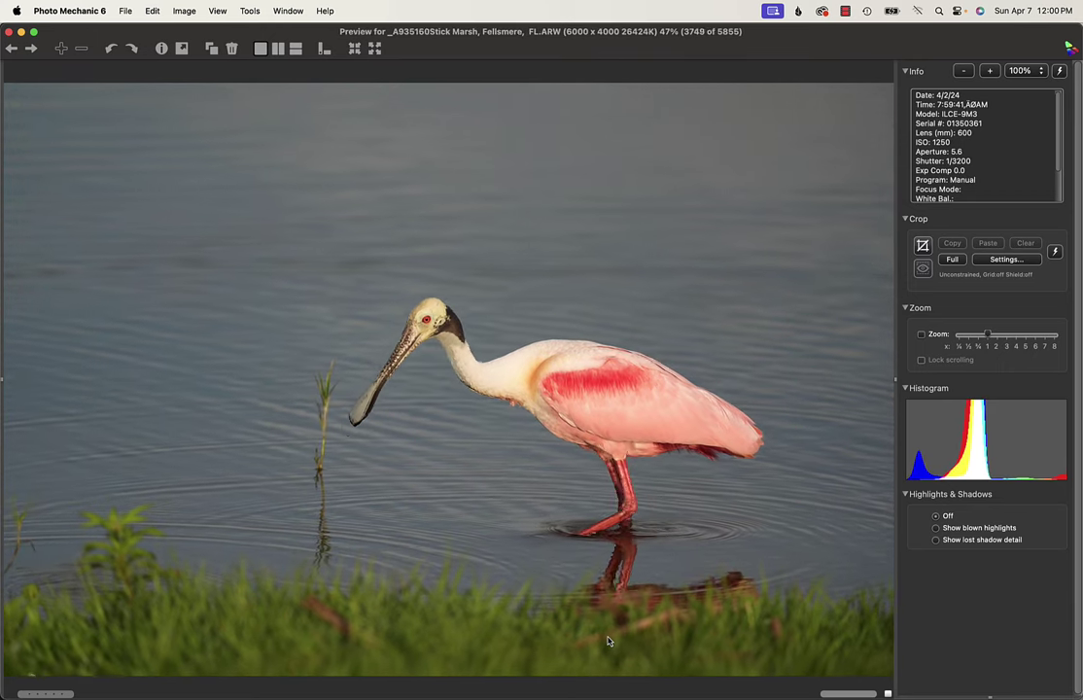
# Step: Go through the remaining wading frames to the spoonbill standing on the bank in about photo _A935185
pyautogui.press('Right')
pyautogui.press('Right')
pyautogui.press('Right')
pyautogui.press('Right')
pyautogui.press('Right')
pyautogui.press('Right')
pyautogui.press('Right')
pyautogui.press('Right')
pyautogui.press('Right')
pyautogui.press('Right')
pyautogui.press('Right')
pyautogui.press('Right')
pyautogui.press('Right')
pyautogui.press('Right')
pyautogui.press('Right')
pyautogui.press('Right')
pyautogui.press('Right')
pyautogui.press('Right')
pyautogui.press('Right')
pyautogui.press('Right')
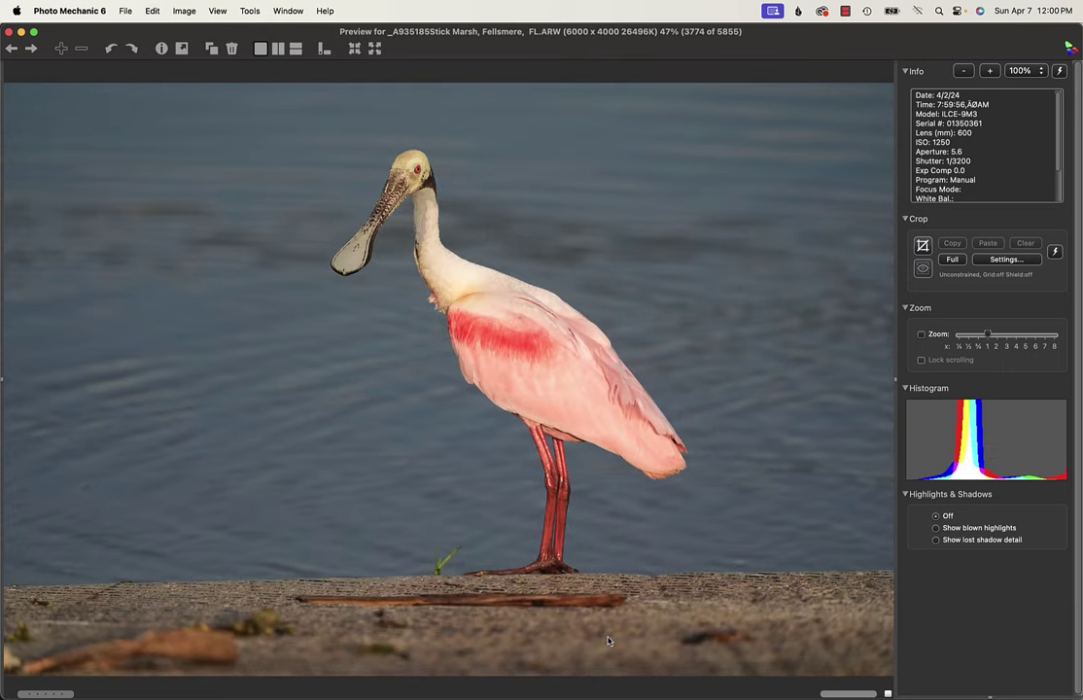
# Step: Compare the spoonbill frames on the bank from _A935185 to _A935197 for head and bill angle
pyautogui.press('Right')
pyautogui.press('Right')
pyautogui.press('Right')
pyautogui.press('Right')
pyautogui.press('Right')
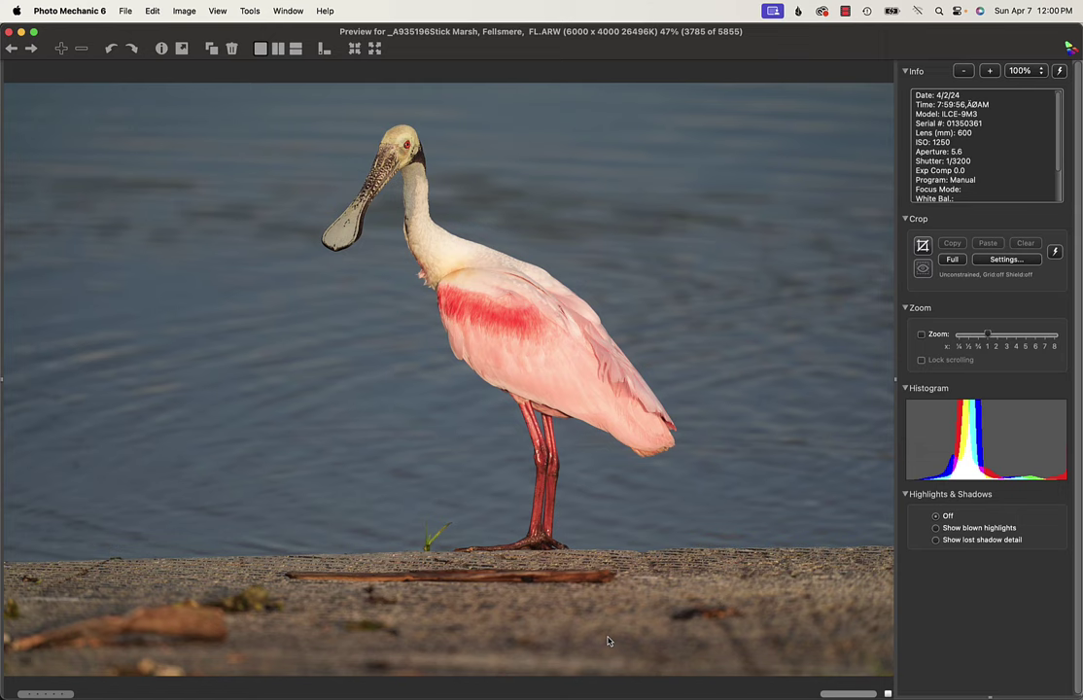
pyautogui.press('Right')
pyautogui.press('Right')
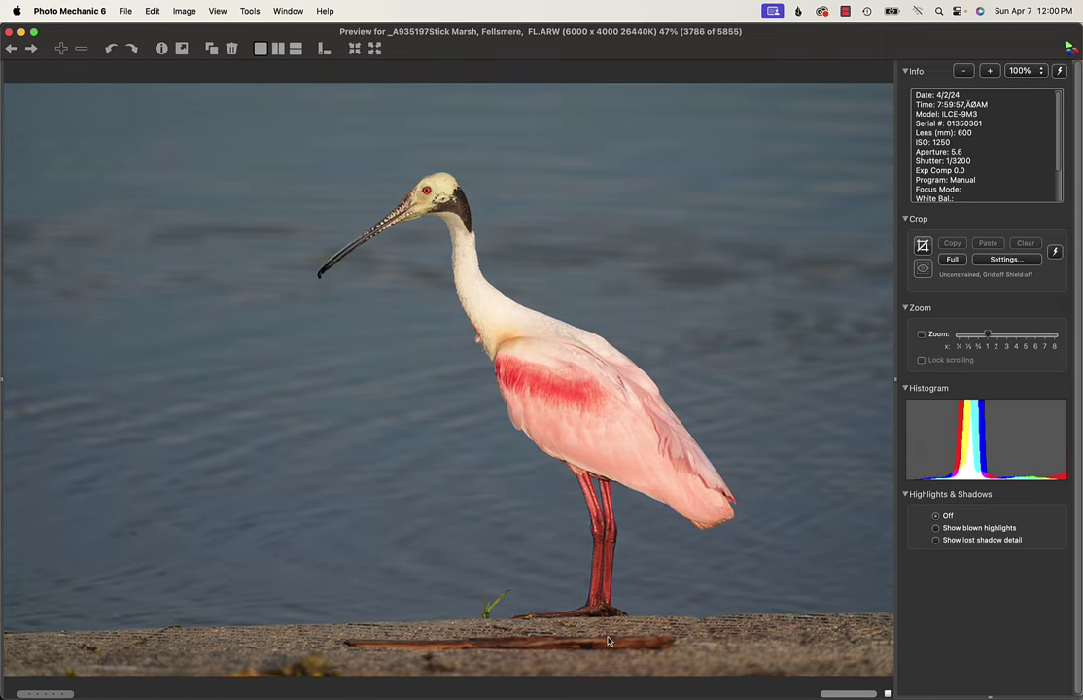
# Step: Review the side-profile frames of the standing spoonbill from _A935197 to about _A935201
pyautogui.press('Right')
pyautogui.press('Right')
pyautogui.press('Right')
pyautogui.press('Right')
pyautogui.press('Right')
pyautogui.press('Right')
pyautogui.press('Right')
pyautogui.press('Right')
pyautogui.press('Right')
pyautogui.press('Right')
pyautogui.press('Right')
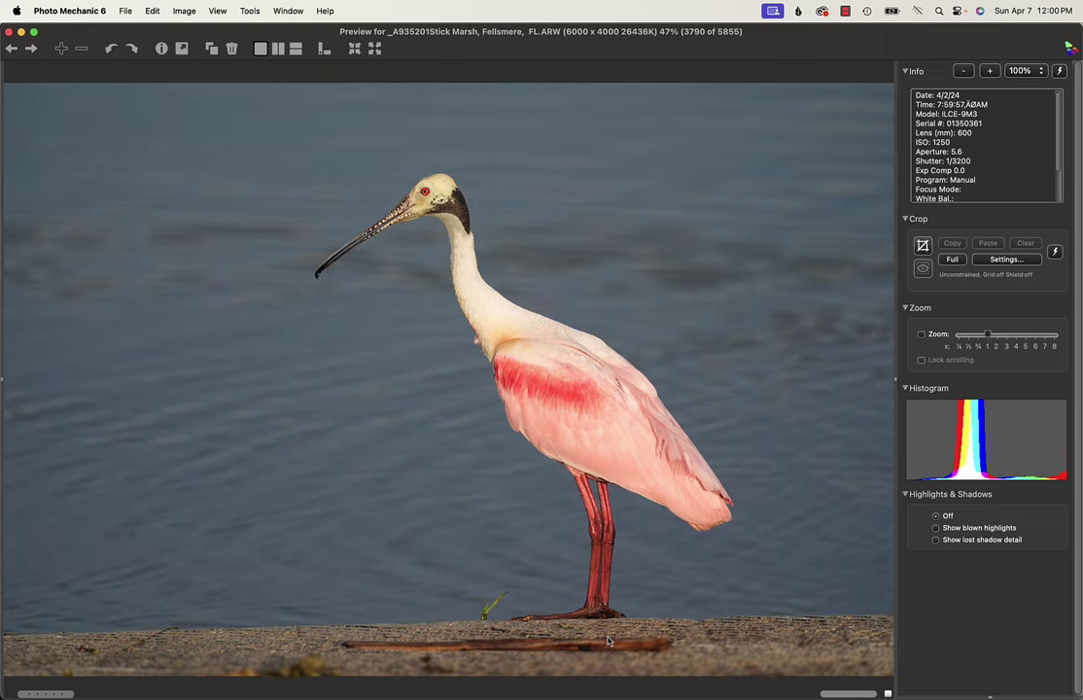
# Step: Go through the remaining standing frames to the spoonbill flying away over the water in about _A935221
pyautogui.press('Right')
pyautogui.press('Right')
pyautogui.press('Right')
pyautogui.press('Right')
pyautogui.press('Right')
pyautogui.press('Right')
pyautogui.press('Right')
pyautogui.press('Right')
pyautogui.press('Right')
pyautogui.press('Right')
pyautogui.press('Right')
pyautogui.press('Right')
pyautogui.press('Right')
pyautogui.press('Right')
pyautogui.press('Right')
pyautogui.press('Right')
pyautogui.press('Right')
pyautogui.press('Right')
pyautogui.press('Right')
pyautogui.press('Right')
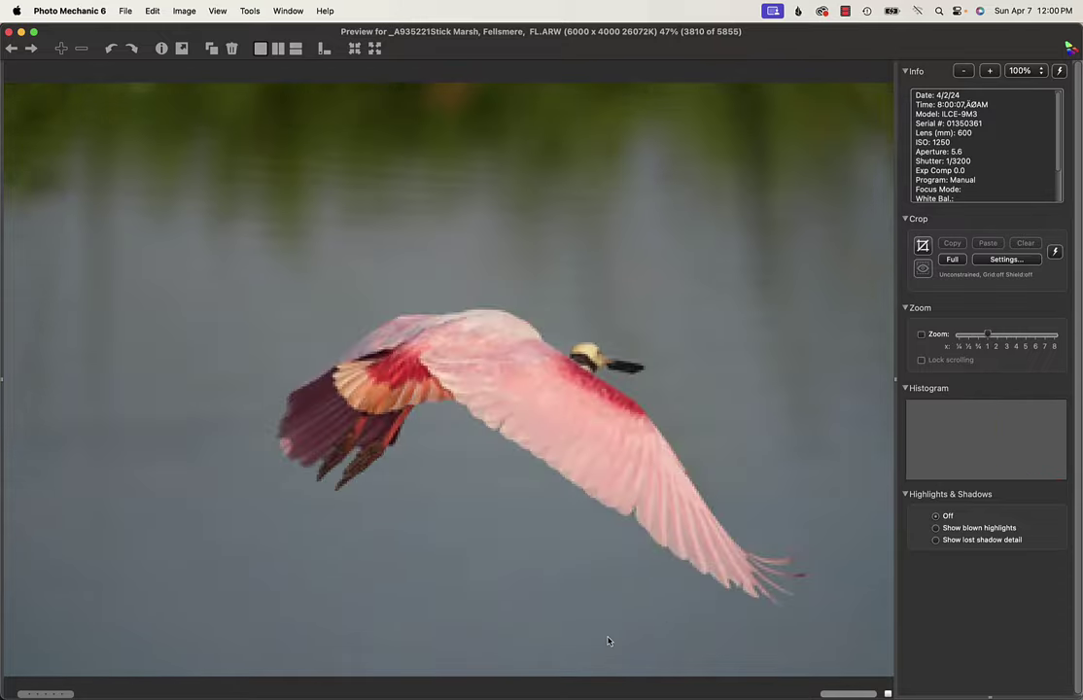
# Step: Review the burst of the spoonbill flying away up to about _A935245, checking wing position and framing
pyautogui.press('Right')
pyautogui.press('Right')
pyautogui.press('Right')
pyautogui.press('Right')
pyautogui.press('Right')
pyautogui.press('Right')
pyautogui.press('Right')
pyautogui.press('Right')
pyautogui.press('Right')
pyautogui.press('Right')
pyautogui.press('Right')
pyautogui.press('Right')
pyautogui.press('Right')
pyautogui.press('Right')
pyautogui.press('Right')
pyautogui.press('Right')
pyautogui.press('Right')
pyautogui.press('Right')
pyautogui.press('Right')
pyautogui.press('Right')
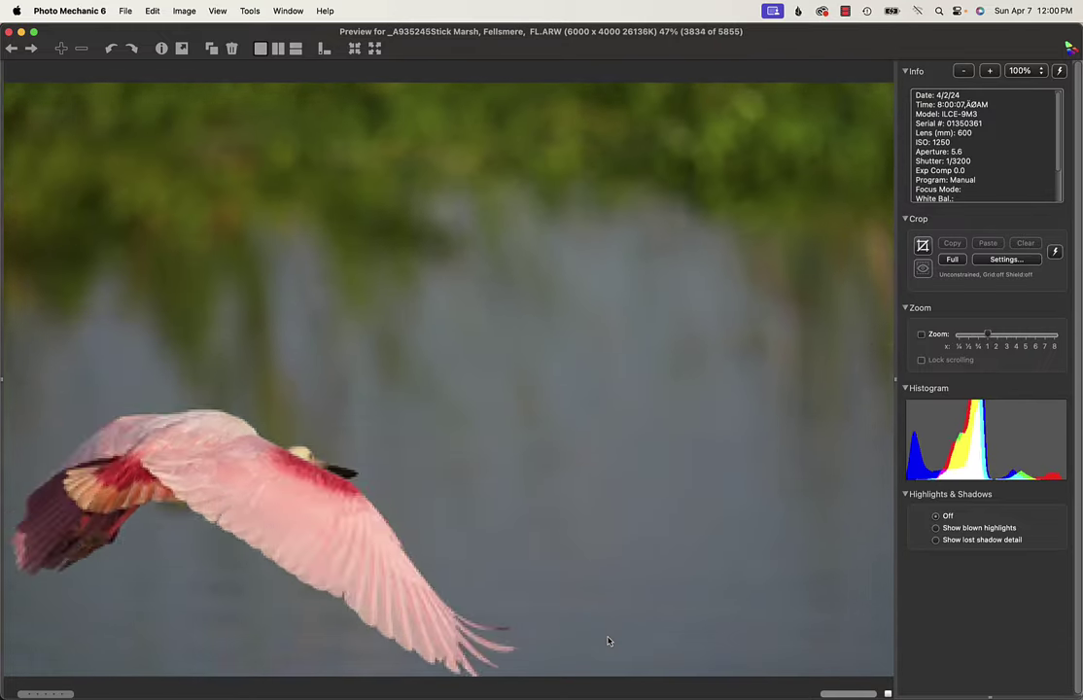
# Step: Move past the departing spoonbill to the frames of the bird banking against dark trees in about _A935269
pyautogui.press('Right')
pyautogui.press('Right')
pyautogui.press('Right')
pyautogui.press('Right')
pyautogui.press('Right')
pyautogui.press('Right')
pyautogui.press('Right')
pyautogui.press('Right')
pyautogui.press('Right')
pyautogui.press('Right')
pyautogui.press('Right')
pyautogui.press('Right')
pyautogui.press('Right')
pyautogui.press('Right')
pyautogui.press('Right')
pyautogui.press('Right')
pyautogui.press('Right')
pyautogui.press('Right')
pyautogui.press('Right')
pyautogui.press('Right')
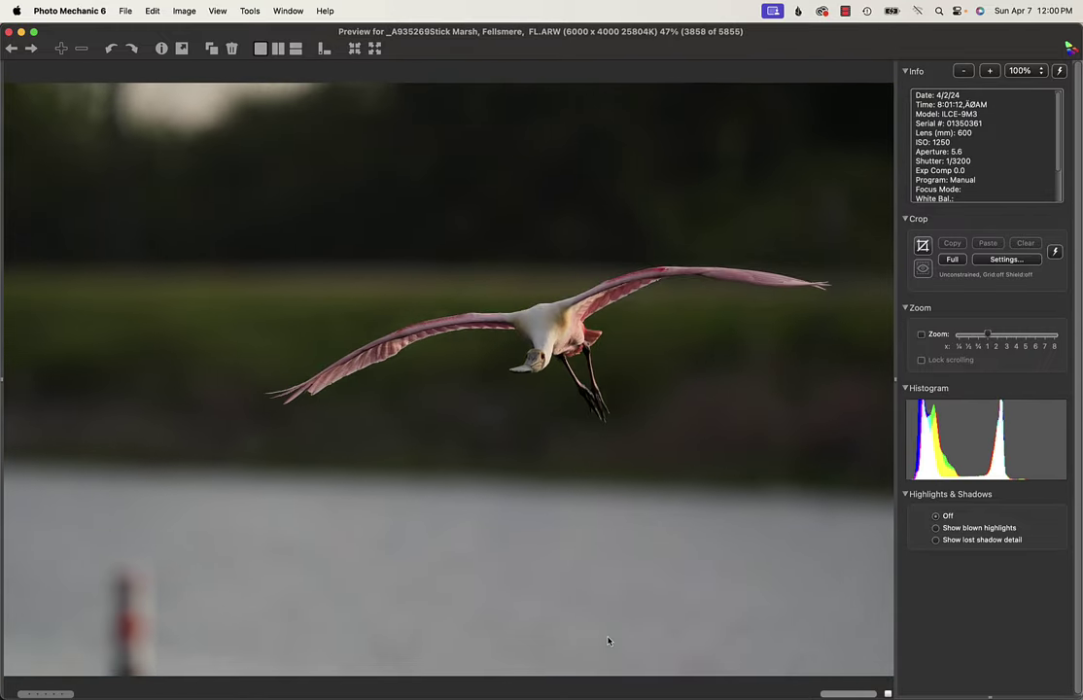
# Step: Review the approaching spoonbill's flight burst through to the close-up portrait in _A935304
pyautogui.press('Right')
pyautogui.press('Right')
pyautogui.press('Right')
pyautogui.press('Right')
pyautogui.press('Right')
pyautogui.press('Right')
pyautogui.press('Right')
pyautogui.press('Right')
pyautogui.press('Right')
pyautogui.press('Right')
pyautogui.press('Right')
pyautogui.press('Right')
pyautogui.press('Right')
pyautogui.press('Right')
pyautogui.press('Right')
pyautogui.press('Right')
pyautogui.press('Right')
pyautogui.press('Right')
pyautogui.press('Right')
pyautogui.press('Right')
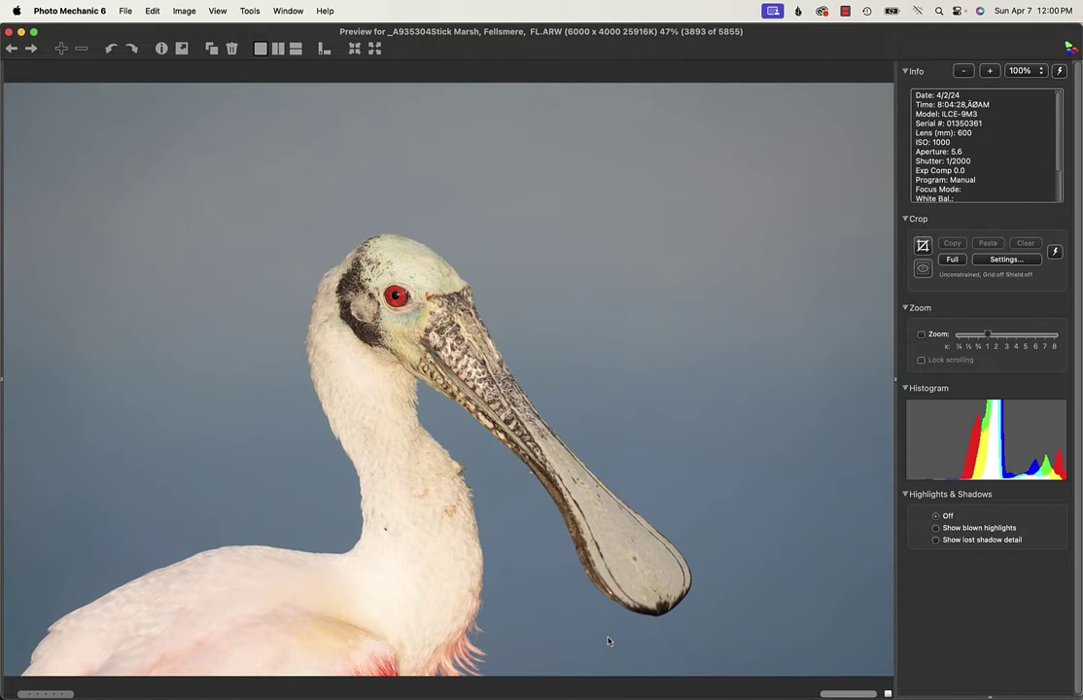
# Step: Recheck the last flight frame, _A935302, and compare the close-up spoonbill portraits up to _A935310
pyautogui.press('Left')
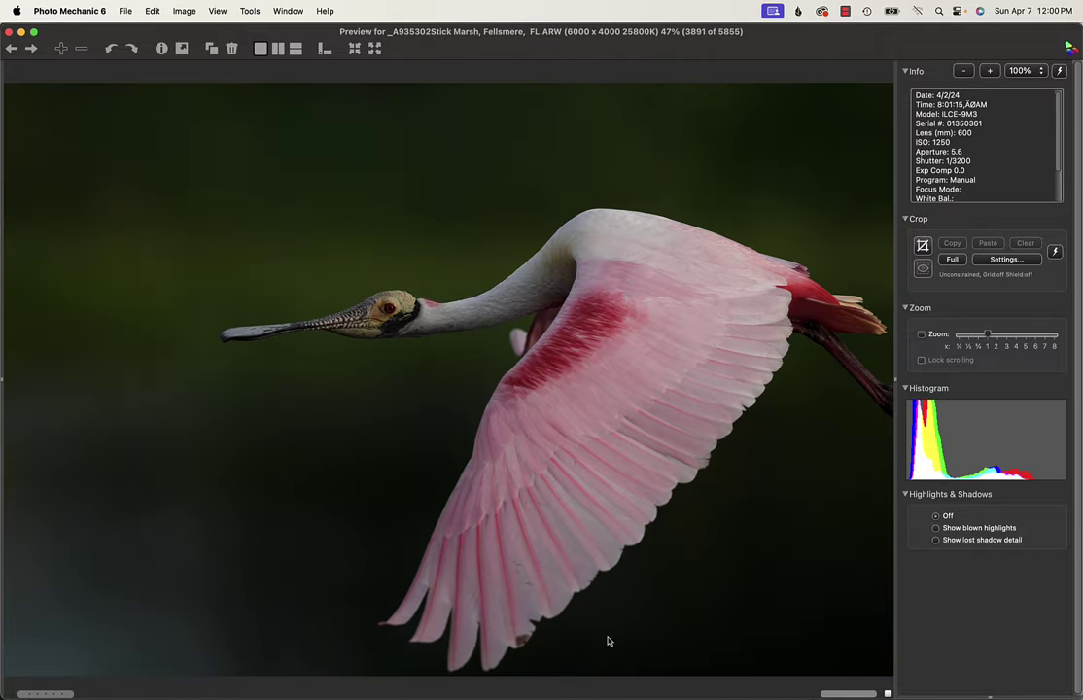
pyautogui.press('Right')
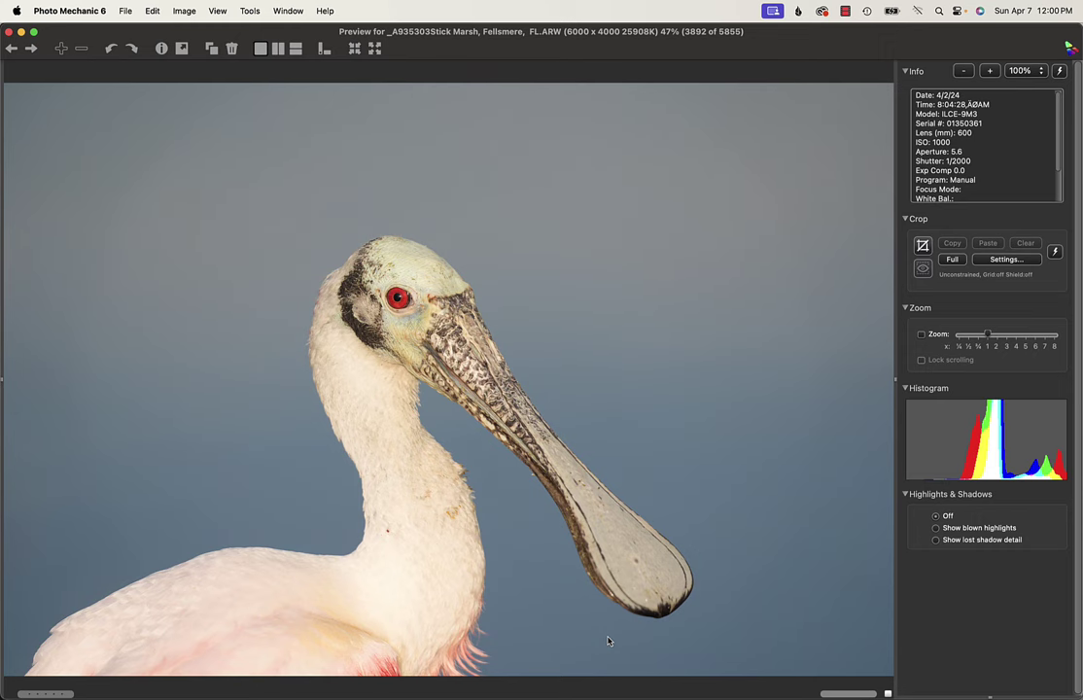
pyautogui.press('Right')
pyautogui.press('Right')
pyautogui.press('Right')
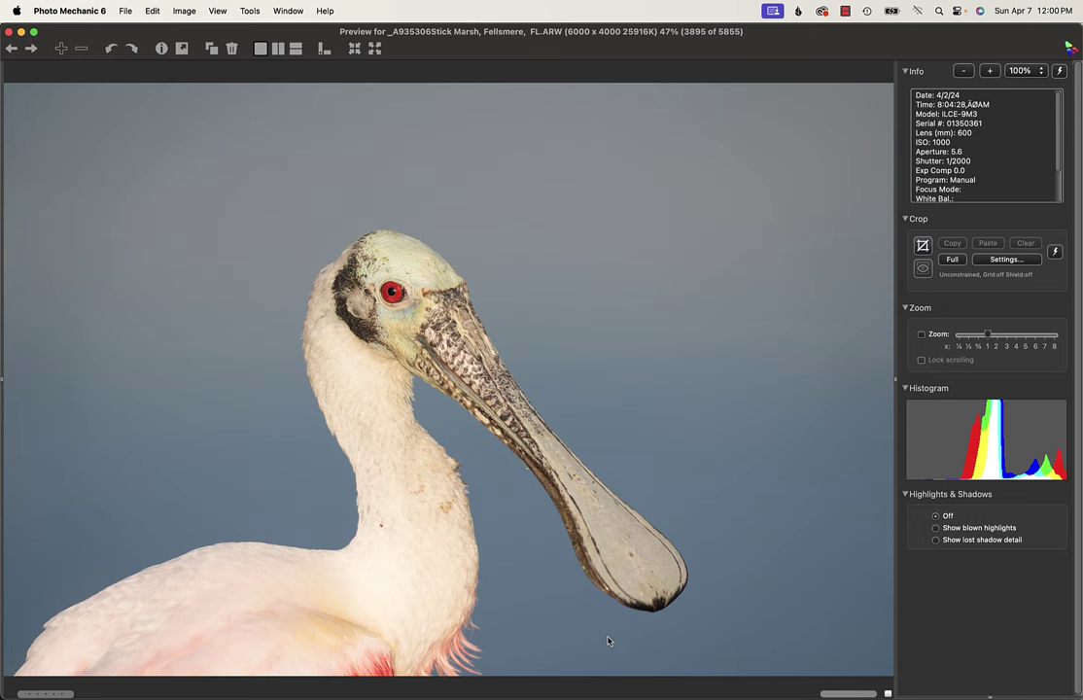
pyautogui.press('Right')
pyautogui.press('Right')
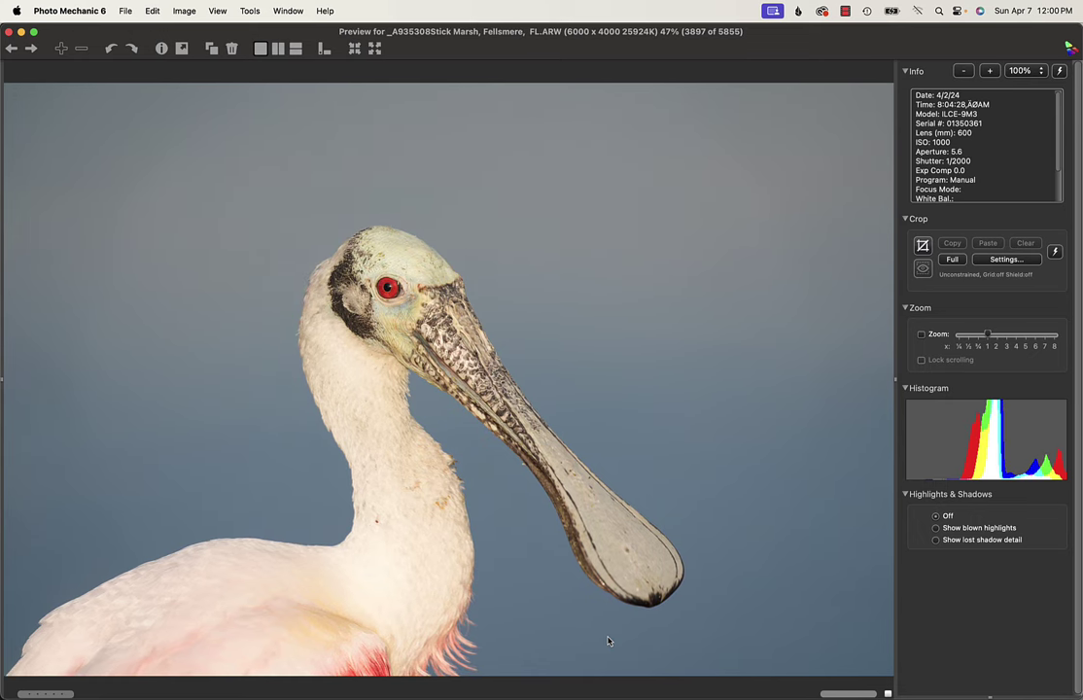
pyautogui.press('Right')
pyautogui.press('Right')
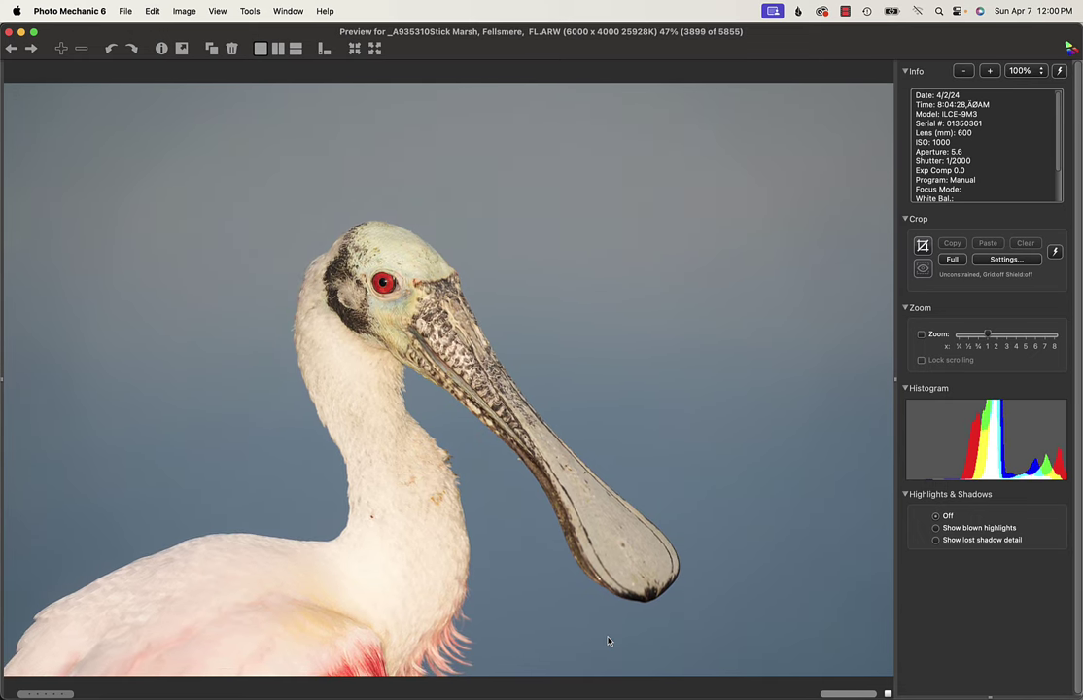
# Step: Compare the close-up portraits from _A935310 to _A935319 for eye sharpness and space around the bill
pyautogui.press('Right')
pyautogui.press('Right')
pyautogui.press('Right')
pyautogui.press('Right')
pyautogui.press('Right')
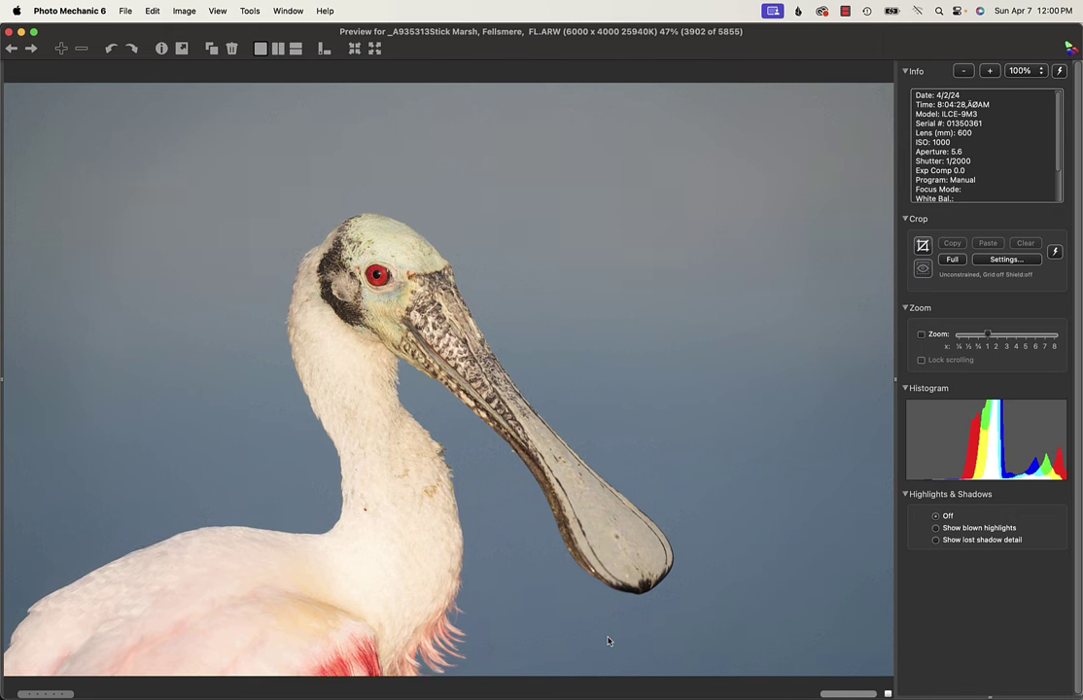
pyautogui.press('Right')
pyautogui.press('Right')
pyautogui.press('Right')
pyautogui.press('Right')
pyautogui.press('Right')
pyautogui.press('Right')
pyautogui.press('Right')
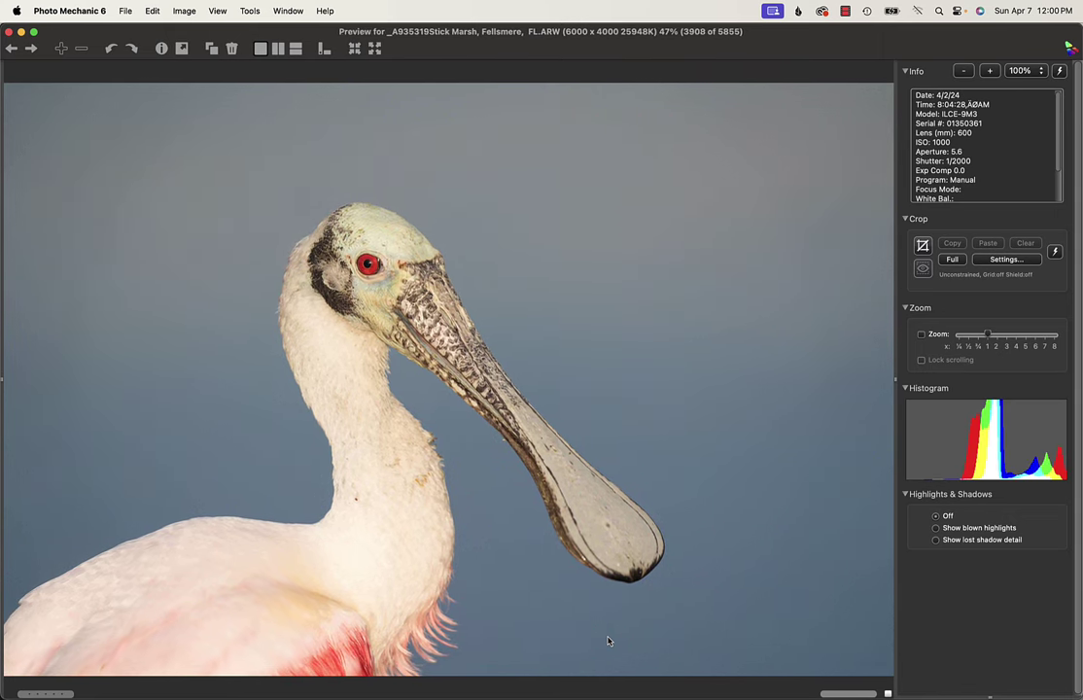
# Step: Continue through the close-up spoonbill portraits and tag frame _A935324
pyautogui.press('Right')
pyautogui.press('Right')
pyautogui.press('Right')
pyautogui.press('Right')
pyautogui.press('Right')
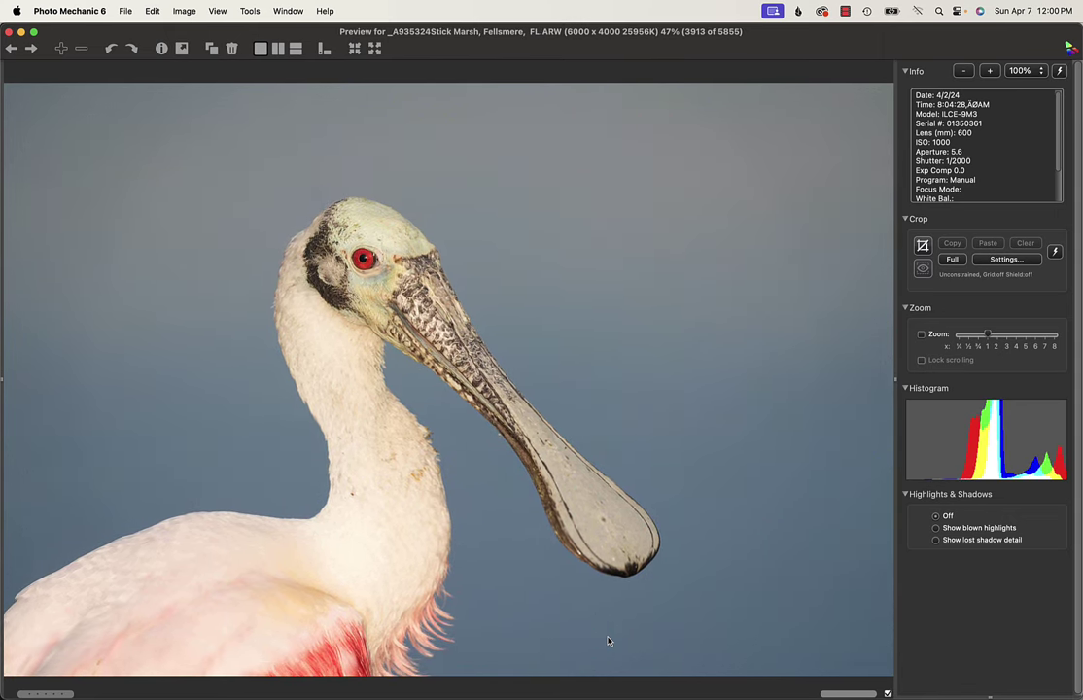
# Step: Go through the remaining spoonbill portraits to the great egret in flight in about _A935336
pyautogui.press('Right')
pyautogui.press('Right')
pyautogui.press('Right')
pyautogui.press('Right')
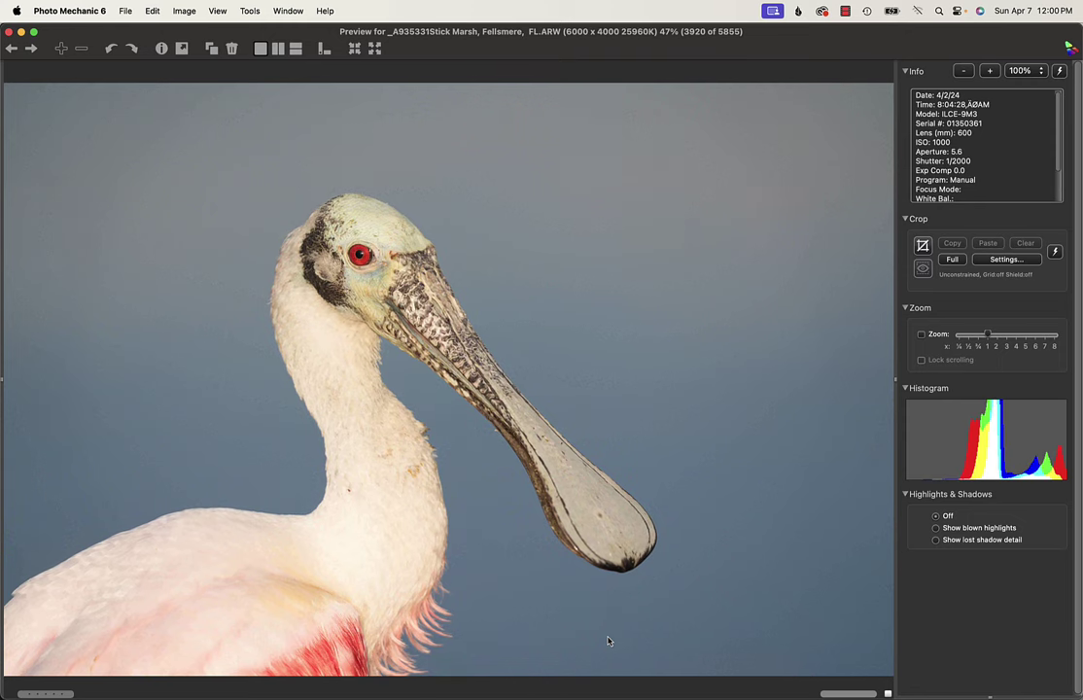
pyautogui.press('Right')
pyautogui.press('Right')
pyautogui.press('Right')
pyautogui.press('Right')
pyautogui.press('Right')
pyautogui.press('Right')
pyautogui.press('Right')
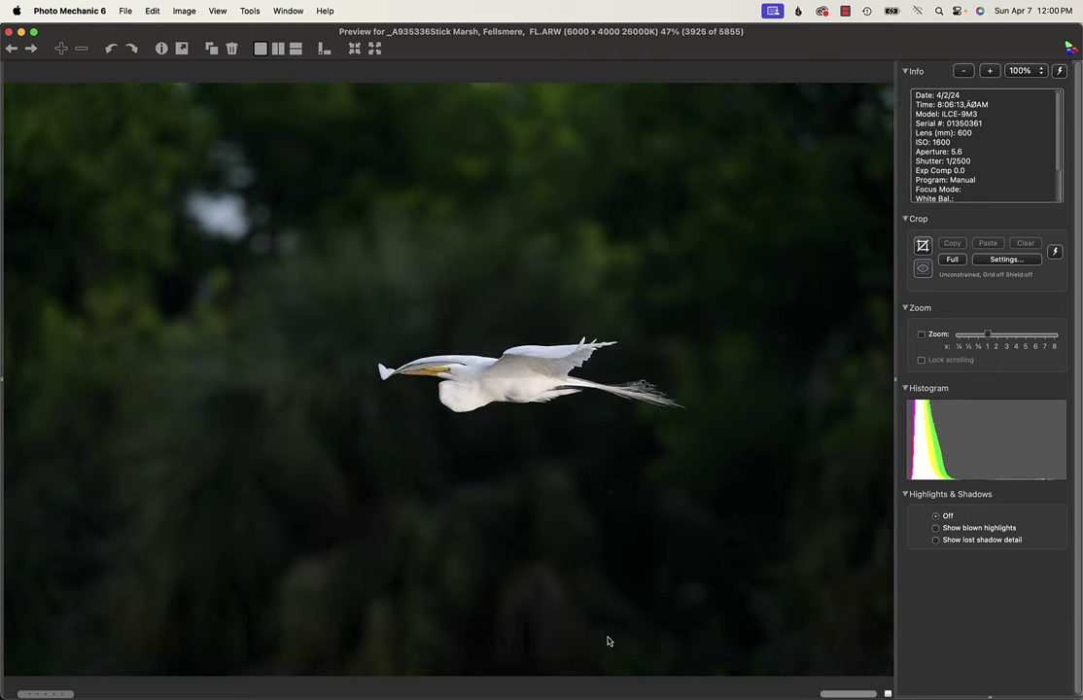
# Step: Review the flying egret burst from _A935336 to about _A935352, comparing wing positions against the dark trees
pyautogui.press('Right')
pyautogui.press('Right')
pyautogui.press('Right')
pyautogui.press('Right')
pyautogui.press('Right')
pyautogui.press('Right')
pyautogui.press('Right')
pyautogui.press('Right')
pyautogui.press('Right')
pyautogui.press('Right')
pyautogui.press('Right')
pyautogui.press('Right')
pyautogui.press('Right')
pyautogui.press('Right')
pyautogui.press('Right')
pyautogui.press('Right')
pyautogui.press('Right')
pyautogui.press('Right')
pyautogui.press('Right')
pyautogui.press('Right')
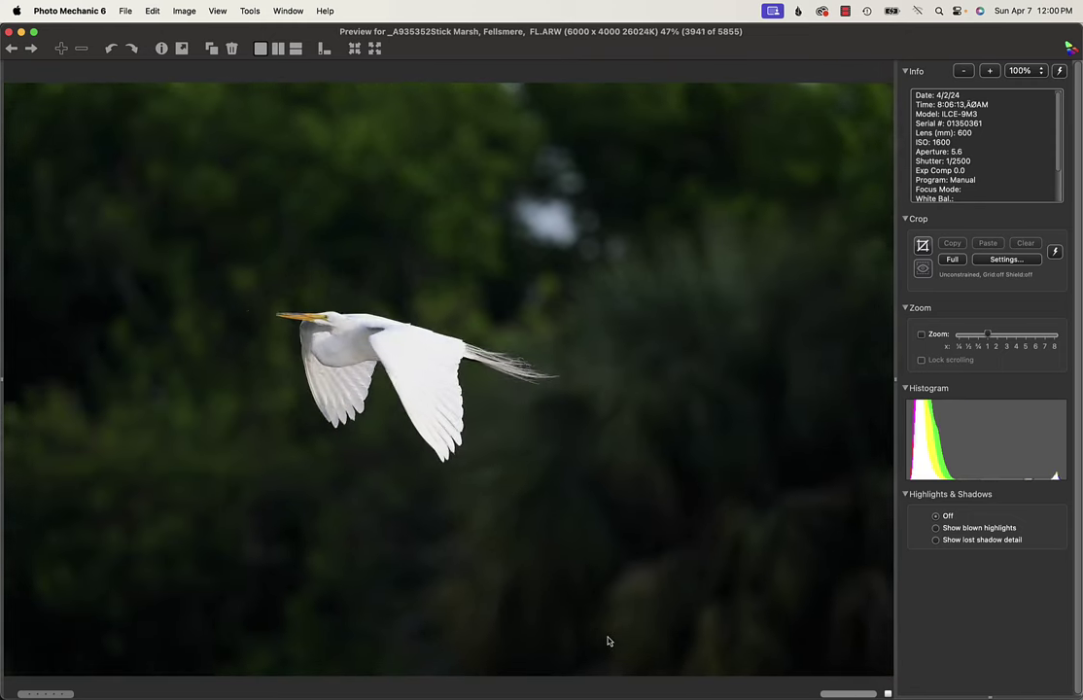
# Step: Review the egret flight burst from _A935352 to _A935375, comparing wing and bill positions against the dark trees
pyautogui.press('Right')
pyautogui.press('Right')
pyautogui.press('Right')
pyautogui.press('Right')
pyautogui.press('Right')
pyautogui.press('Right')
pyautogui.press('Right')
pyautogui.press('Right')
pyautogui.press('Right')
pyautogui.press('Right')
pyautogui.press('Right')
pyautogui.press('Right')
pyautogui.press('Right')
pyautogui.press('Right')
pyautogui.press('Right')
pyautogui.press('Right')
pyautogui.press('Right')
pyautogui.press('Right')
pyautogui.press('Right')
pyautogui.press('Right')
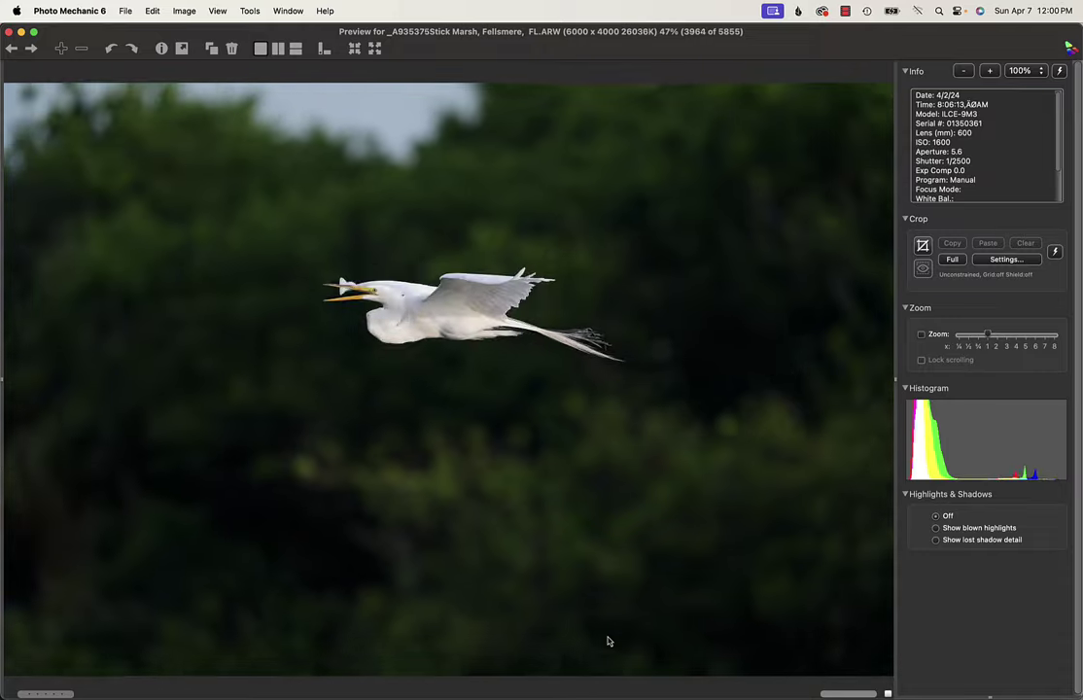
# Step: Continue through the flying egret frames from _A935375 to _A935398, checking sharpness and background along the treeline
pyautogui.press('Right')
pyautogui.press('Right')
pyautogui.press('Right')
pyautogui.press('Right')
pyautogui.press('Right')
pyautogui.press('Right')
pyautogui.press('Right')
pyautogui.press('Right')
pyautogui.press('Right')
pyautogui.press('Right')
pyautogui.press('Right')
pyautogui.press('Right')
pyautogui.press('Right')
pyautogui.press('Right')
pyautogui.press('Right')
pyautogui.press('Right')
pyautogui.press('Right')
pyautogui.press('Right')
pyautogui.press('Right')
pyautogui.press('Right')
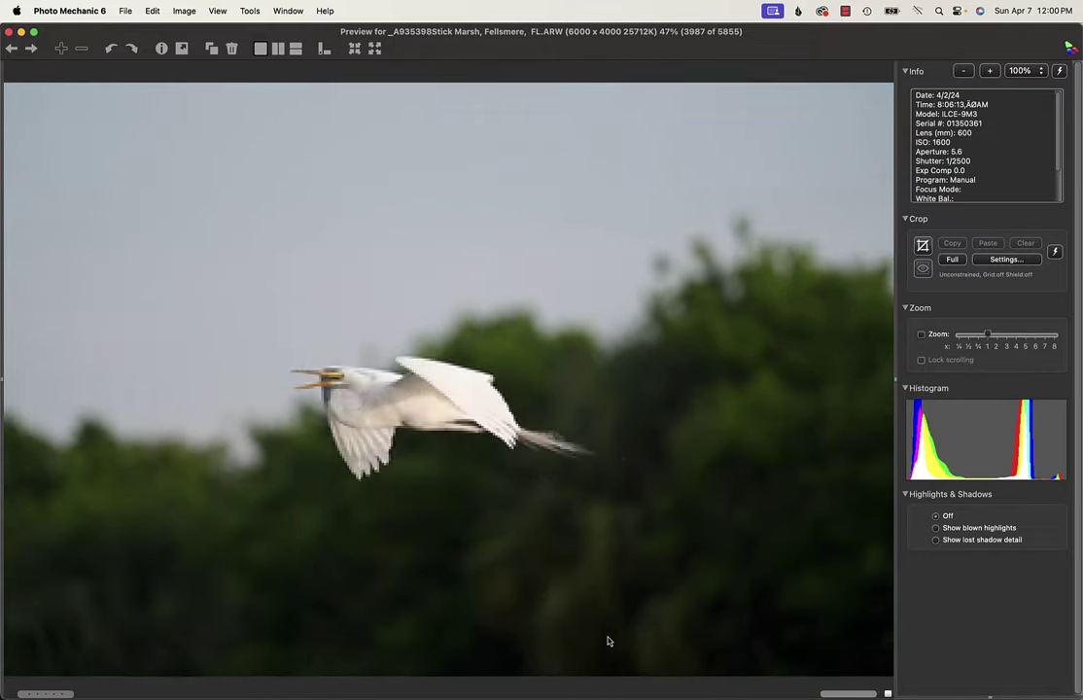
# Step: Review egret frames _A935398 to _A935420, comparing wing poses and how the bird sits above the trees
pyautogui.press('Right')
pyautogui.press('Right')
pyautogui.press('Right')
pyautogui.press('Right')
pyautogui.press('Right')
pyautogui.press('Right')
pyautogui.press('Right')
pyautogui.press('Right')
pyautogui.press('Right')
pyautogui.press('Right')
pyautogui.press('Right')
pyautogui.press('Right')
pyautogui.press('Right')
pyautogui.press('Right')
pyautogui.press('Right')
pyautogui.press('Right')
pyautogui.press('Right')
pyautogui.press('Right')
pyautogui.press('Right')
pyautogui.press('Right')
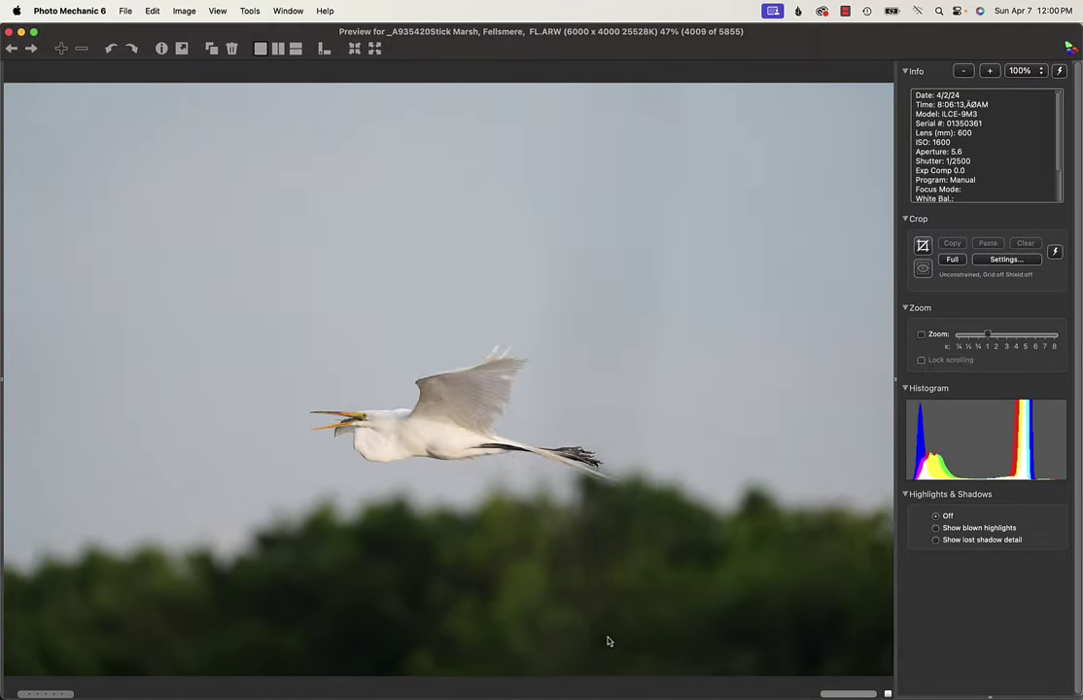
# Step: Advance to egret frame _A935436 and inspect the head and eye for sharpness at 100% zoom
pyautogui.press('Right')
pyautogui.press('Right')
pyautogui.press('Right')
pyautogui.press('Right')
pyautogui.press('Right')
pyautogui.press('Right')
pyautogui.press('Right')
pyautogui.press('Right')
pyautogui.press('Right')
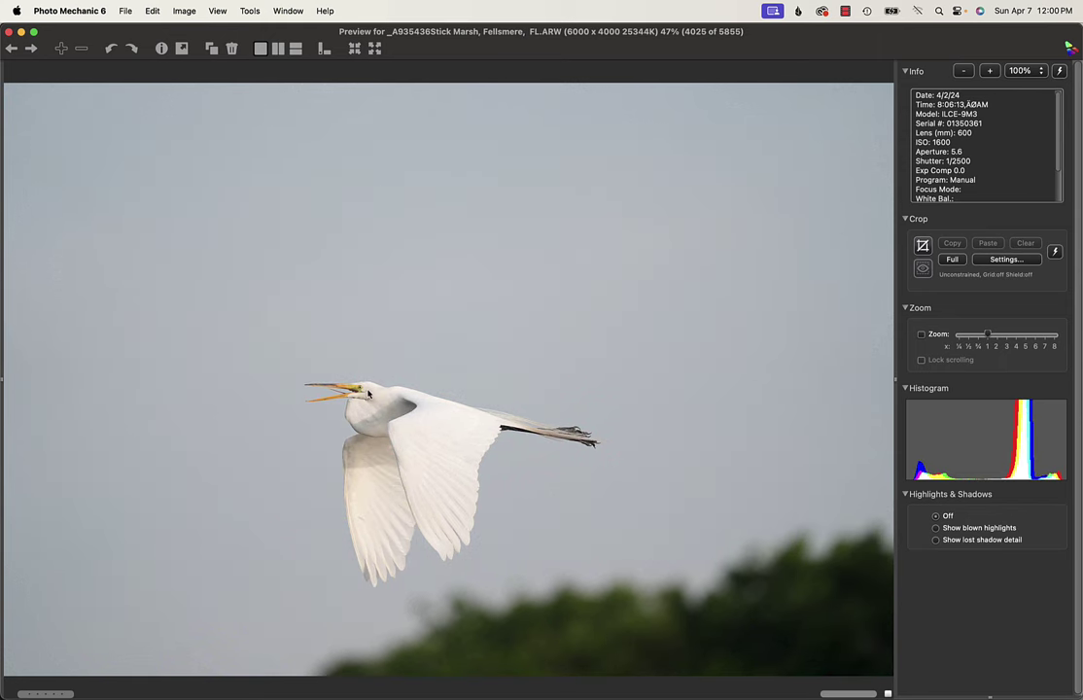
pyautogui.click(363, 390)
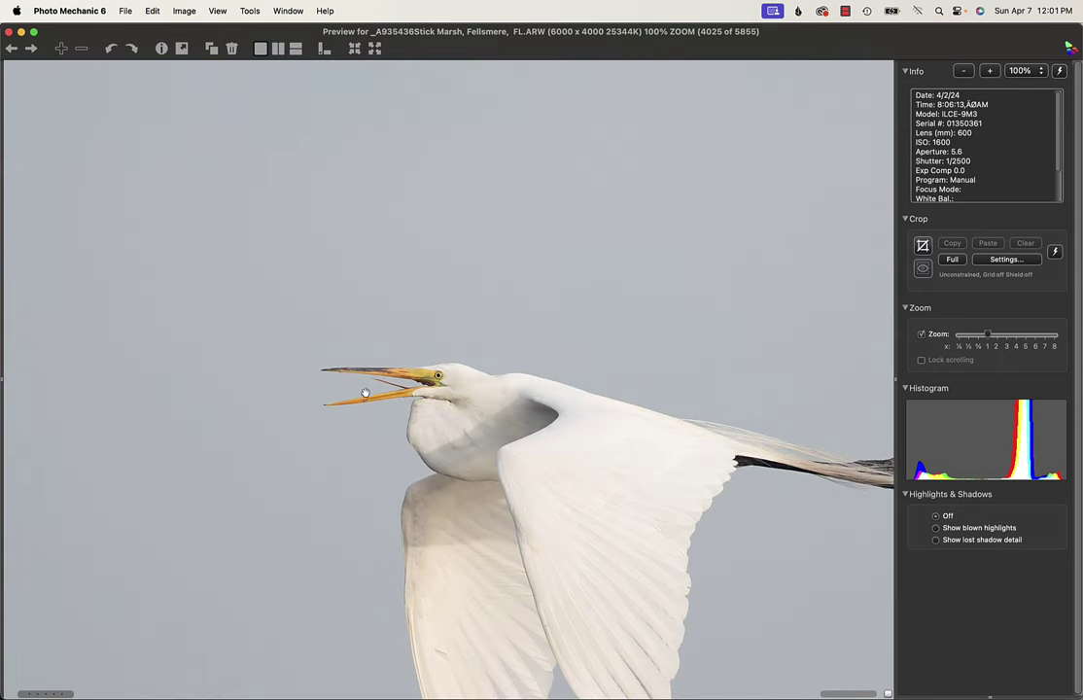
pyautogui.click(367, 409)
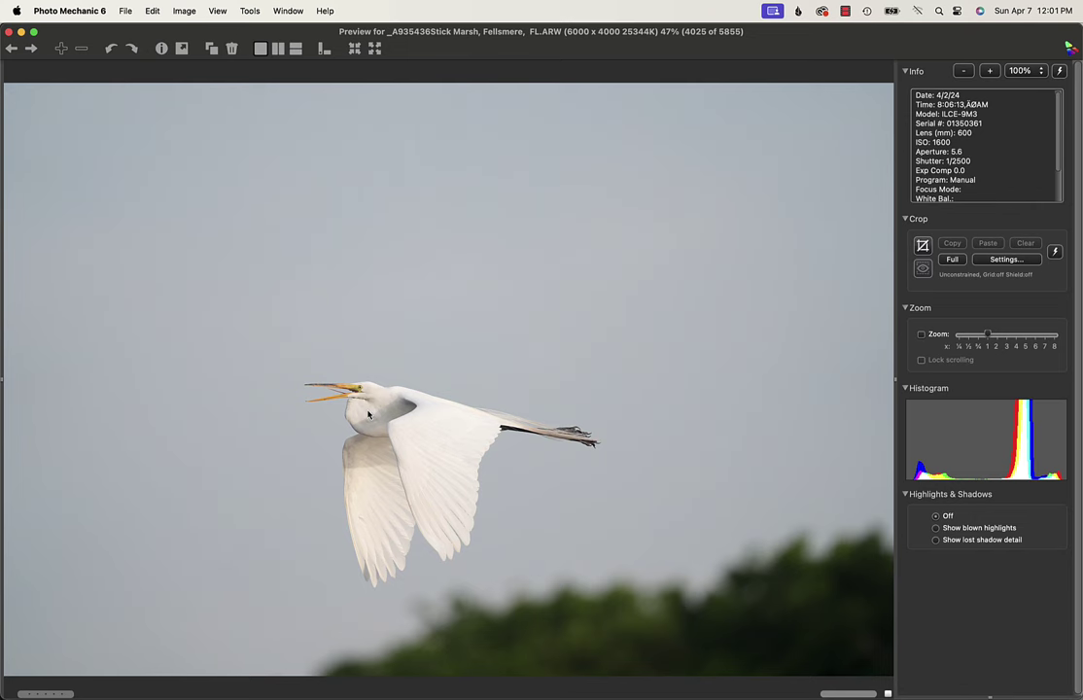
# Step: Review the egret burst from _A935436 to _A935454, comparing wing poses as the background changes to open sky
pyautogui.press('Right')
pyautogui.press('Right')
pyautogui.press('Right')
pyautogui.press('Right')
pyautogui.press('Right')
pyautogui.press('Right')
pyautogui.press('Right')
pyautogui.press('Right')
pyautogui.press('Right')
pyautogui.press('Right')
pyautogui.press('Right')
pyautogui.press('Right')
pyautogui.press('Right')
pyautogui.press('Right')
pyautogui.press('Right')
pyautogui.press('Right')
pyautogui.press('Right')
pyautogui.press('Right')
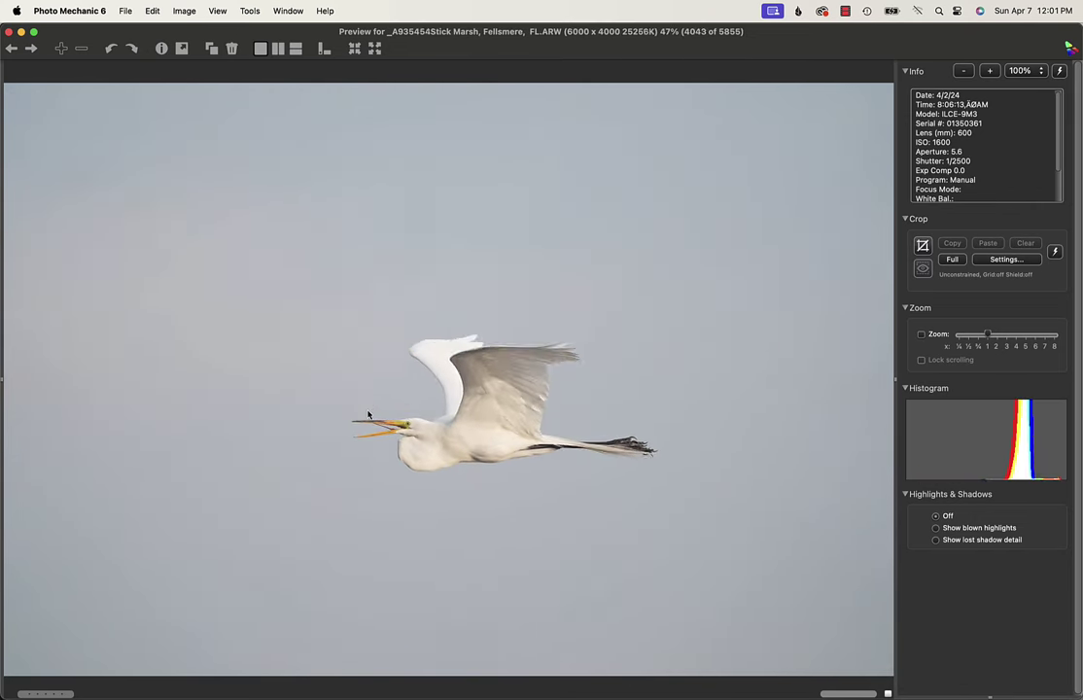
# Step: Continue through the open-sky egret frames from _A935454 to _A935484, comparing wingbeats and placement in the frame
pyautogui.press('Right')
pyautogui.press('Right')
pyautogui.press('Right')
pyautogui.press('Right')
pyautogui.press('Right')
pyautogui.press('Right')
pyautogui.press('Right')
pyautogui.press('Right')
pyautogui.press('Right')
pyautogui.press('Right')
pyautogui.press('Right')
pyautogui.press('Right')
pyautogui.press('Right')
pyautogui.press('Right')
pyautogui.press('Right')
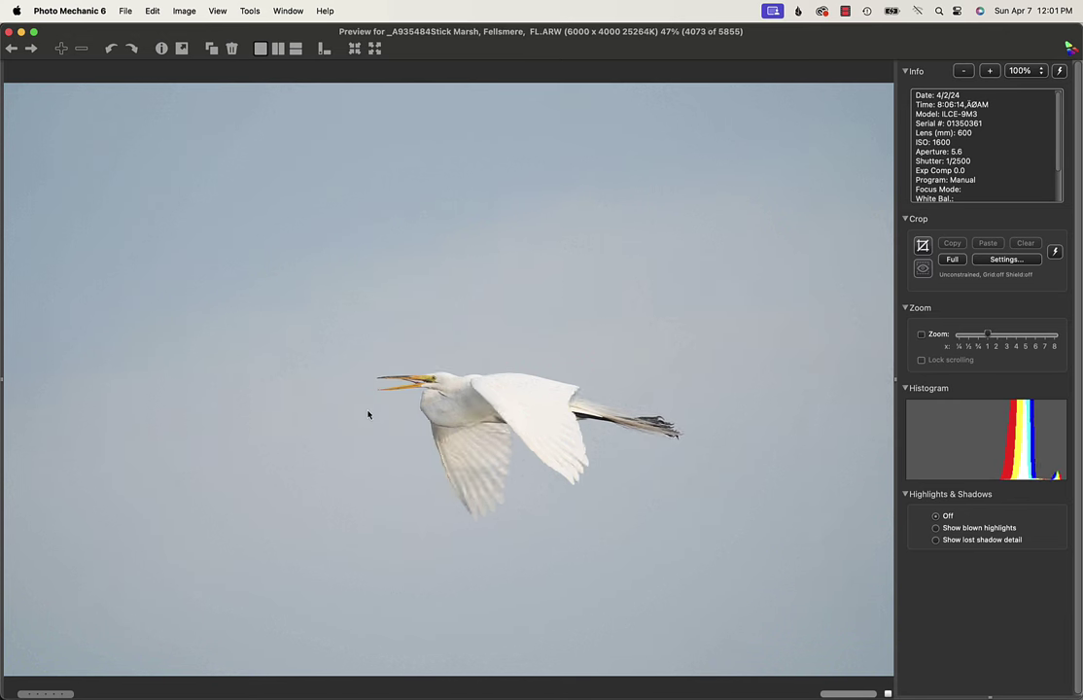
# Step: Go back to egret frame _A935473 and compare the wings-down poses up to _A935477
pyautogui.press('Right')
pyautogui.press('Right')
pyautogui.press('Left')
pyautogui.press('Left')
pyautogui.press('Left')
pyautogui.press('Left')
pyautogui.press('Left')
pyautogui.press('Left')
pyautogui.press('Left')
pyautogui.press('Left')
pyautogui.press('Left')
pyautogui.press('Left')
pyautogui.press('Left')
pyautogui.press('Left')
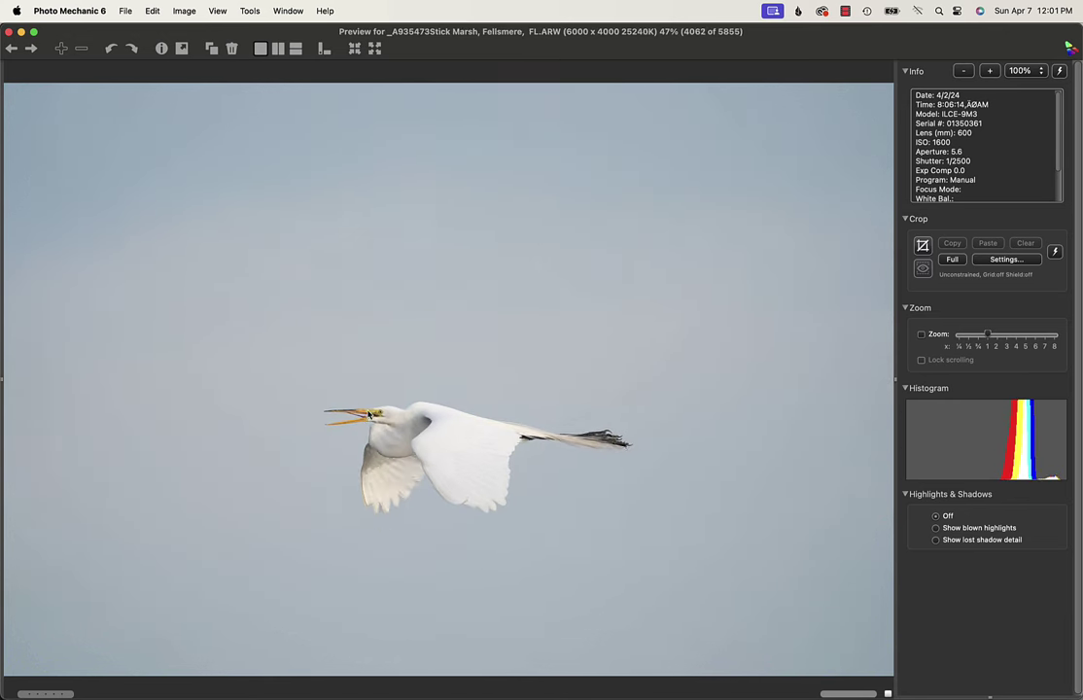
pyautogui.press('Right')
pyautogui.press('Right')
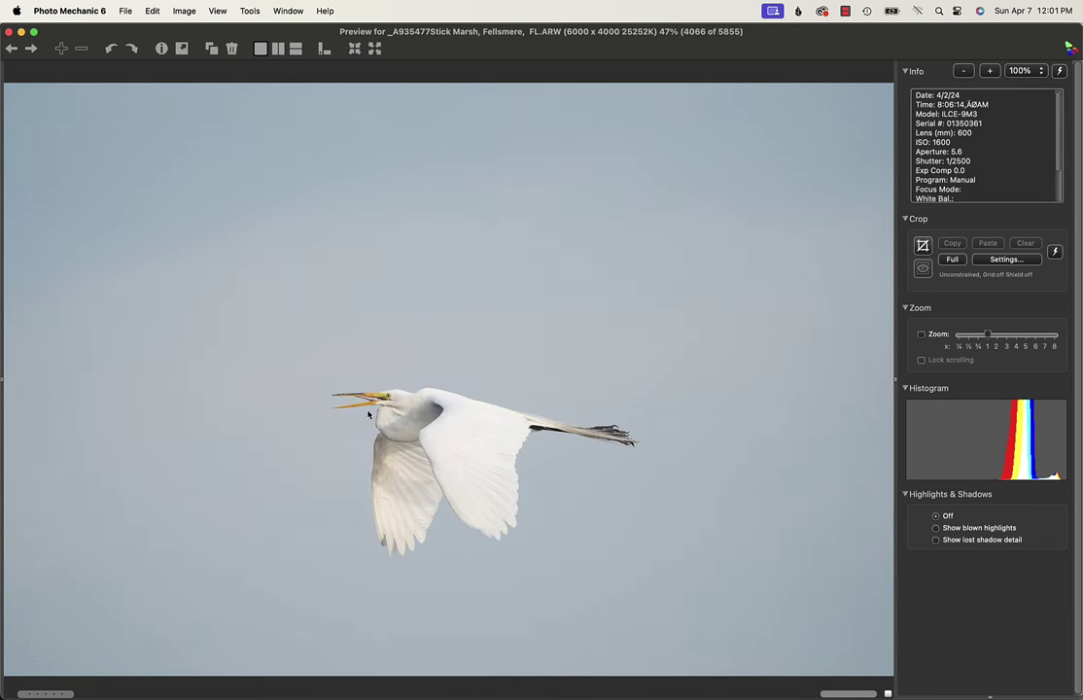
# Step: Compare the egret's wings-down poses and bill between frames _A935477 and _A935479
pyautogui.press('Right')
pyautogui.press('Right')
pyautogui.press('Right')
pyautogui.press('Right')
pyautogui.press('Right')
pyautogui.press('Right')
pyautogui.press('Right')
pyautogui.press('Right')
pyautogui.press('Right')
pyautogui.press('Right')
pyautogui.press('Right')
pyautogui.press('Right')
pyautogui.press('Right')
pyautogui.press('Right')
pyautogui.press('Right')
pyautogui.press('Right')
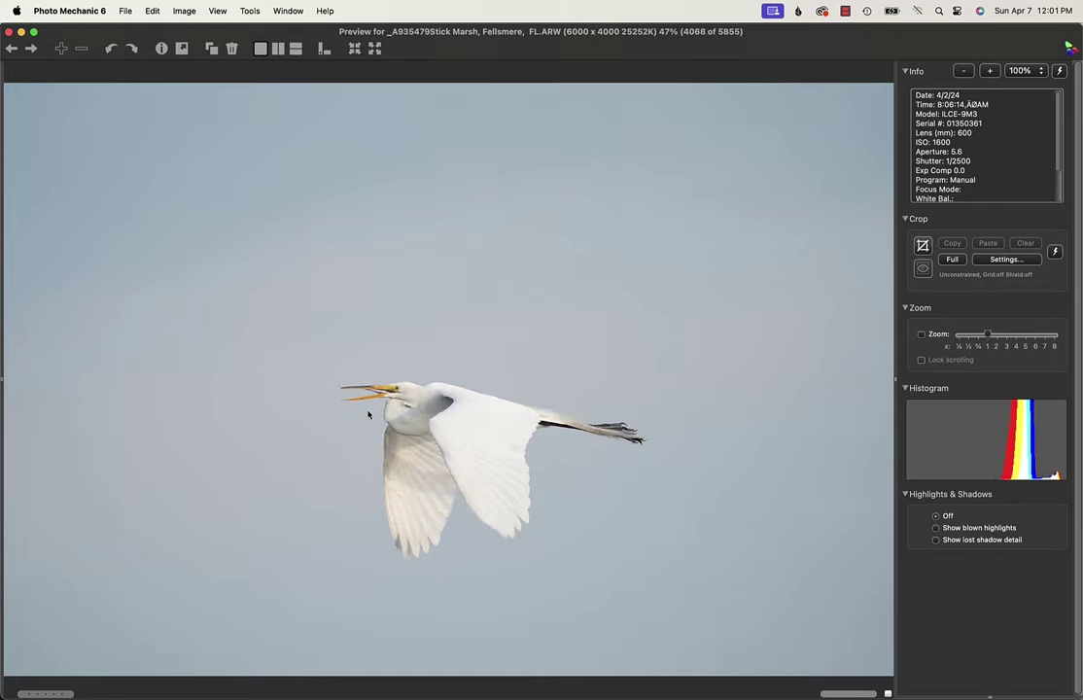
# Step: Review the open-sky egret burst from _A935479 to _A935498, comparing the wing positions
pyautogui.press('Right')
pyautogui.press('Right')
pyautogui.press('Right')
pyautogui.press('Right')
pyautogui.press('Right')
pyautogui.press('Right')
pyautogui.press('Right')
pyautogui.press('Right')
pyautogui.press('Right')
pyautogui.press('Right')
pyautogui.press('Right')
pyautogui.press('Right')
pyautogui.press('Right')
pyautogui.press('Right')
pyautogui.press('Right')
pyautogui.press('Right')
pyautogui.press('Right')
pyautogui.press('Right')
pyautogui.press('Right')
pyautogui.press('Right')
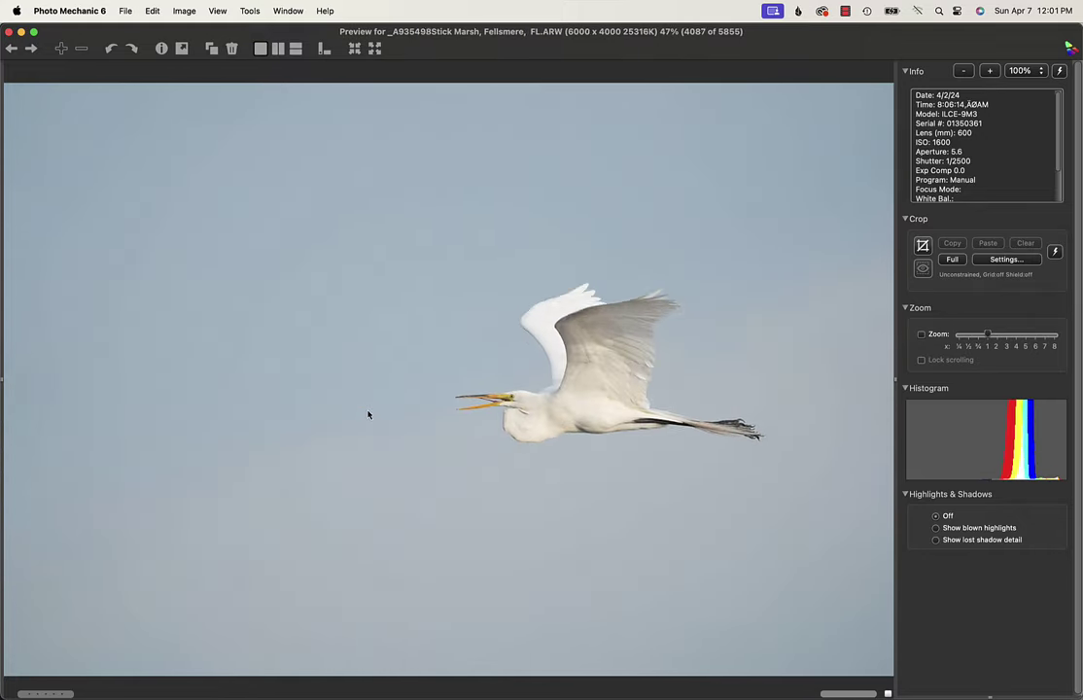
# Step: Review the egret flight frames from _A935498 on to the marsh-background frame _A935521, checking the wing poses
pyautogui.press('Right')
pyautogui.press('Right')
pyautogui.press('Right')
pyautogui.press('Right')
pyautogui.press('Right')
pyautogui.press('Right')
pyautogui.press('Right')
pyautogui.press('Right')
pyautogui.press('Right')
pyautogui.press('Right')
pyautogui.press('Right')
pyautogui.press('Right')
pyautogui.press('Right')
pyautogui.press('Right')
pyautogui.press('Right')
pyautogui.press('Right')
pyautogui.press('Right')
pyautogui.press('Right')
pyautogui.press('Right')
pyautogui.press('Right')
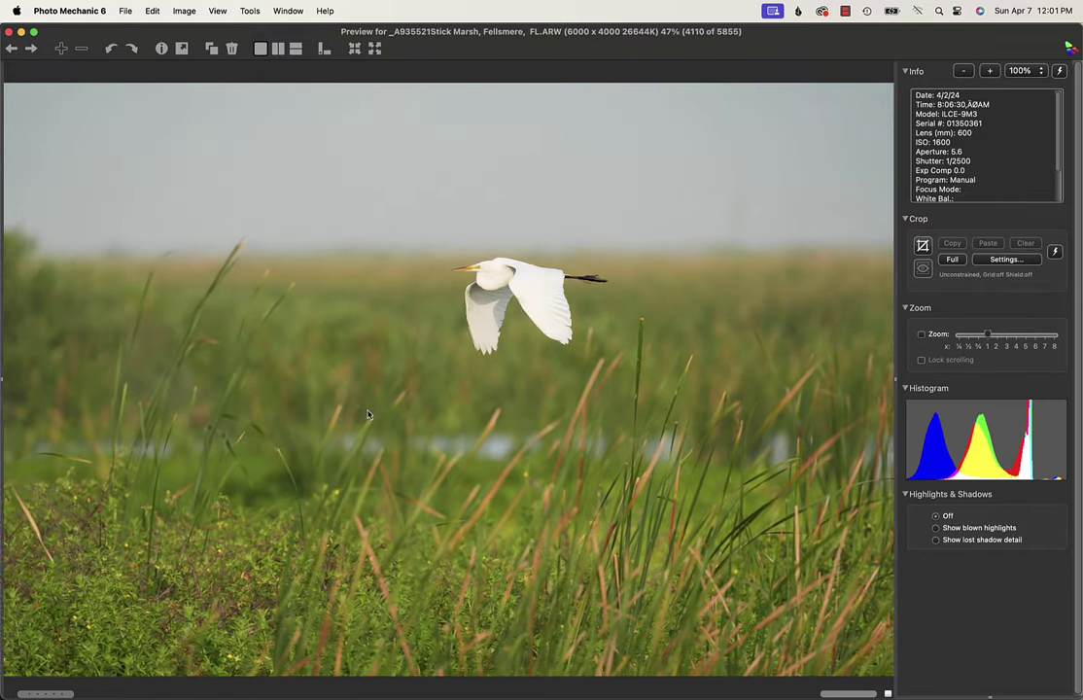
# Step: Move on past the marsh egret frames from _A935521 to the calling crow close-up _A935545
pyautogui.press('Right')
pyautogui.press('Right')
pyautogui.press('Right')
pyautogui.press('Right')
pyautogui.press('Right')
pyautogui.press('Right')
pyautogui.press('Right')
pyautogui.press('Right')
pyautogui.press('Right')
pyautogui.press('Right')
pyautogui.press('Right')
pyautogui.press('Right')
pyautogui.press('Right')
pyautogui.press('Right')
pyautogui.press('Right')
pyautogui.press('Right')
pyautogui.press('Right')
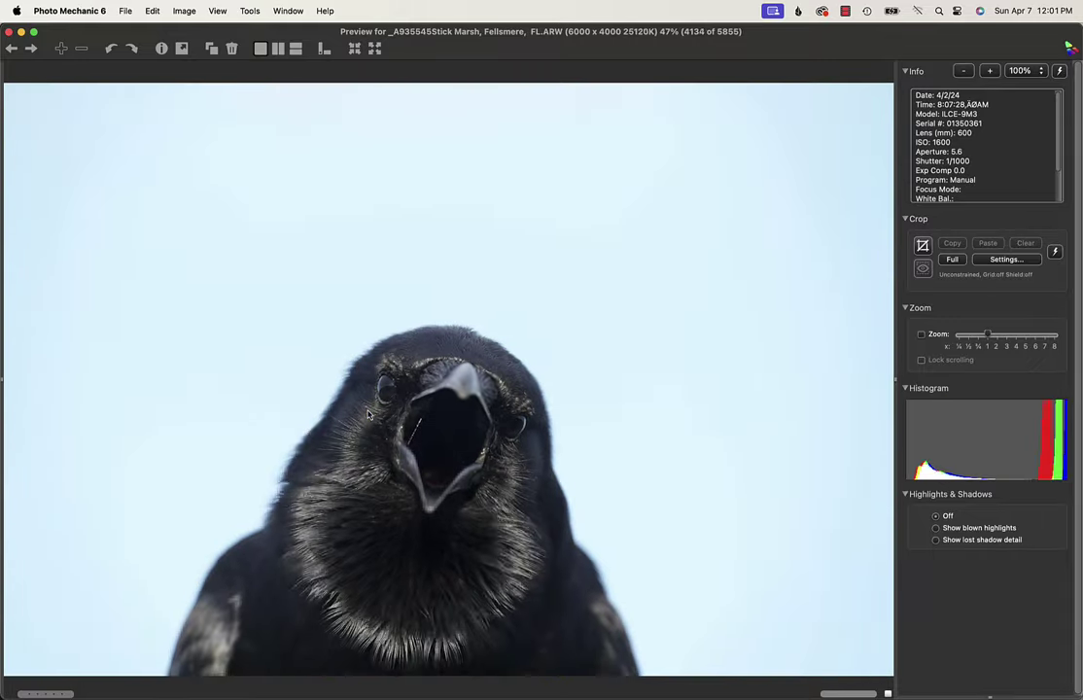
# Step: Compare the crow's head-on, open-bill frames between _A935545 and _A935550 and tag _A935549
pyautogui.press('Left')
pyautogui.press('Left')
pyautogui.press('Left')
pyautogui.press('Left')
pyautogui.press('Left')
pyautogui.press('Left')
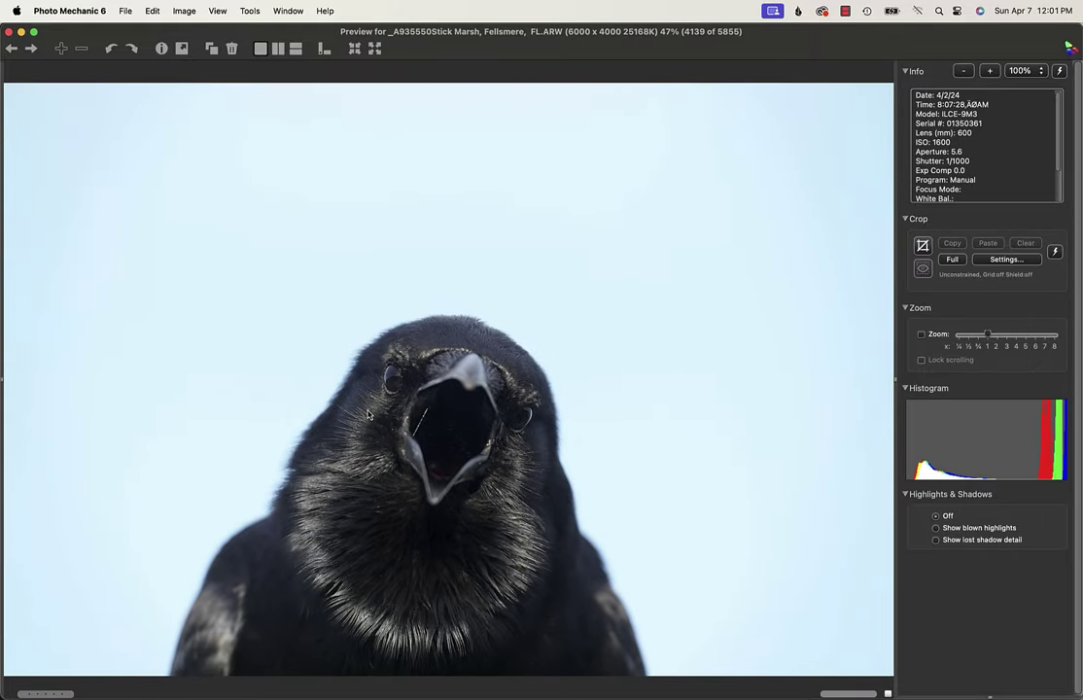
pyautogui.press('Left')
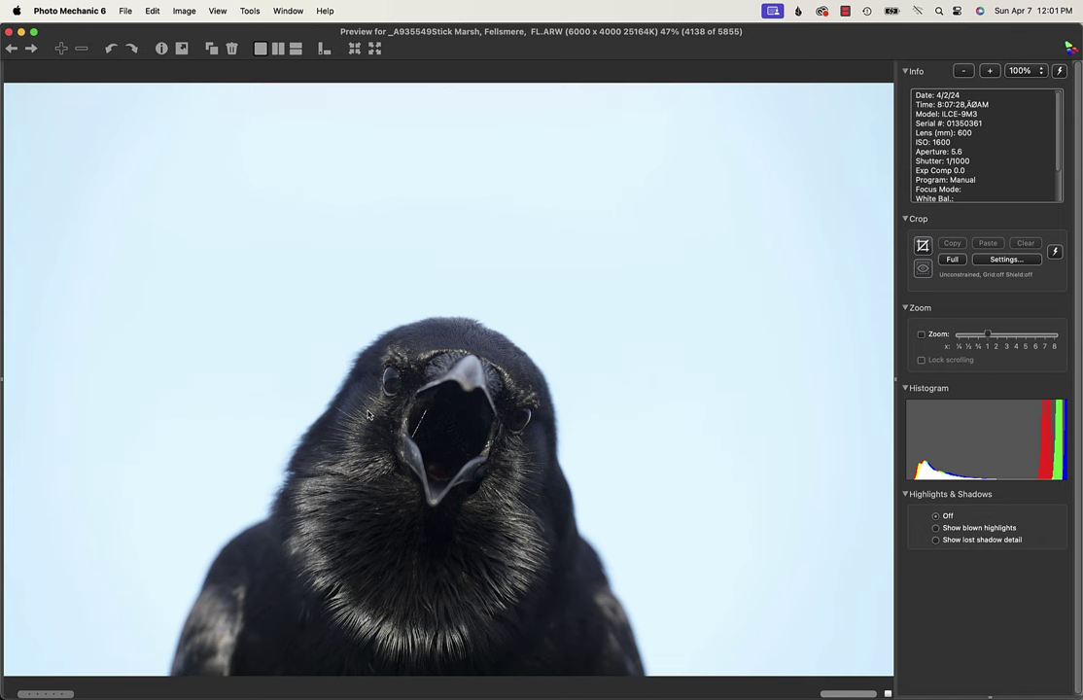
pyautogui.press('Left')
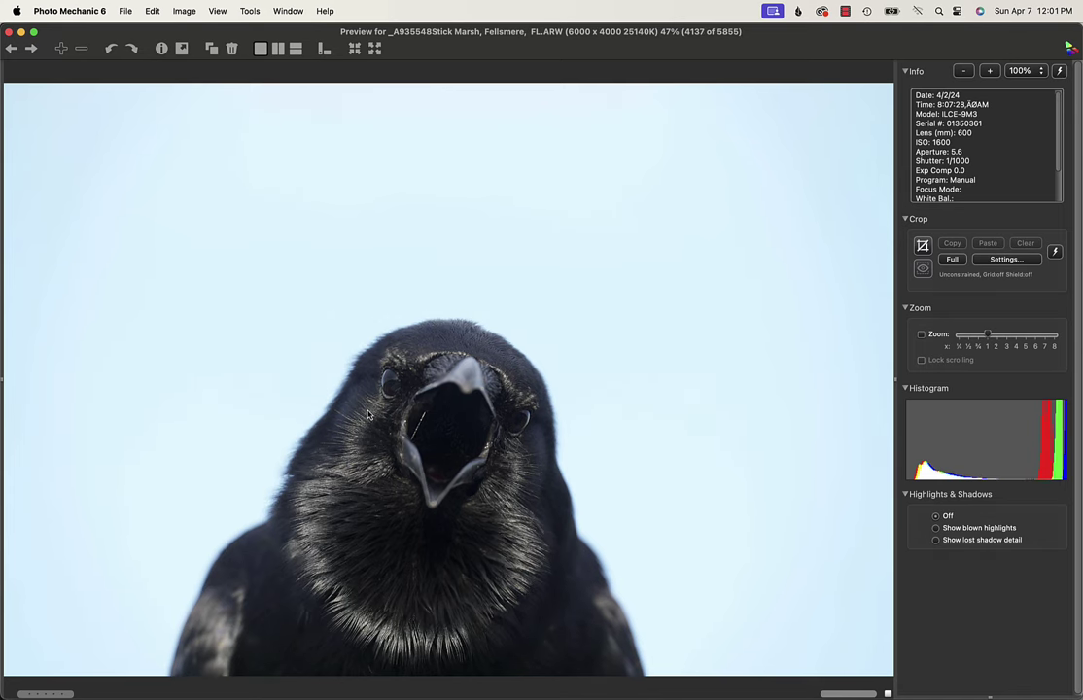
pyautogui.press('Left')
pyautogui.press('Right')
pyautogui.press('Right')
pyautogui.press('Right')
pyautogui.press('Right')
pyautogui.press('Right')
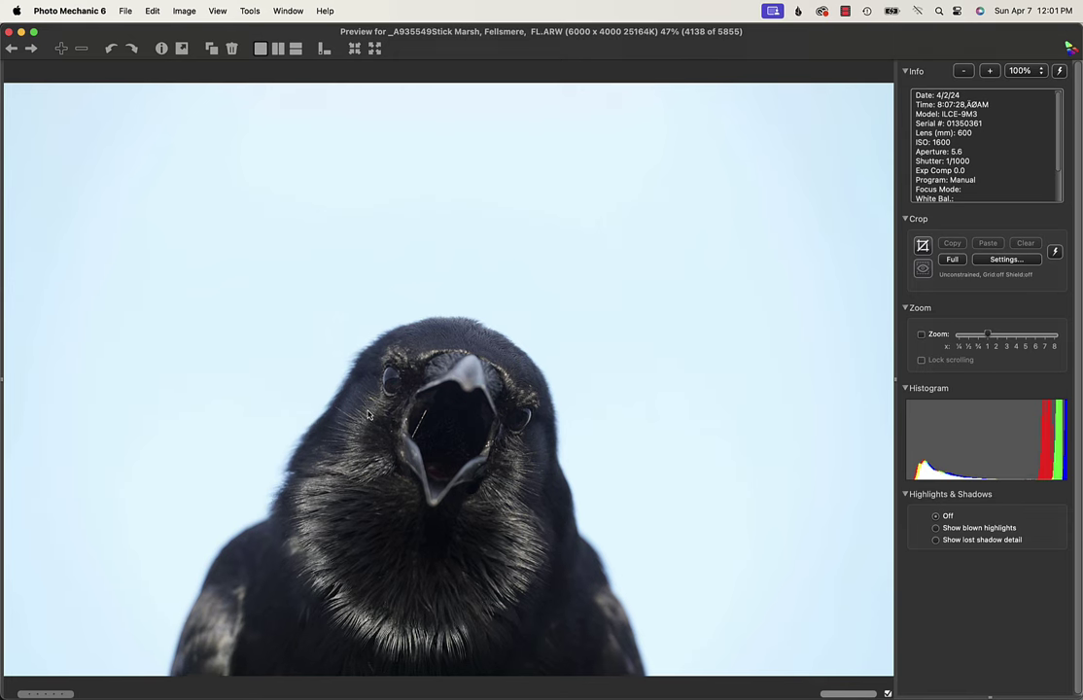
# Step: Review the rest of the open-bill crow burst from _A935549 to _A935563, checking the head angle and eyes
pyautogui.press('Right')
pyautogui.press('Right')
pyautogui.press('Right')
pyautogui.press('Right')
pyautogui.press('Right')
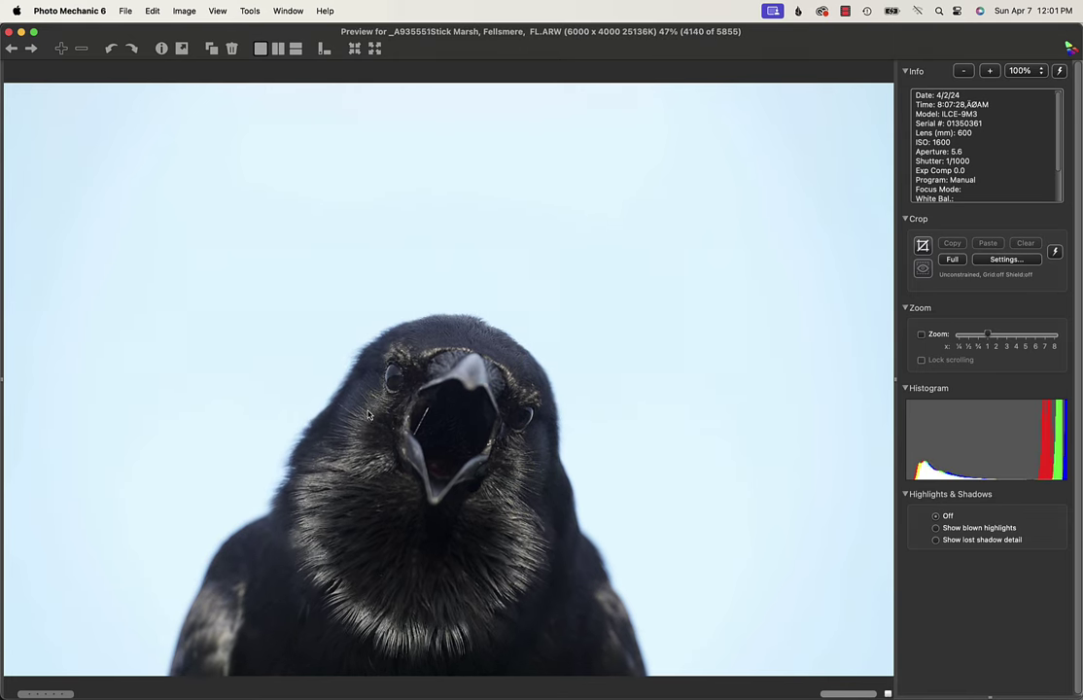
pyautogui.press('Right')
pyautogui.press('Right')
pyautogui.press('Right')
pyautogui.press('Right')
pyautogui.press('Right')
pyautogui.press('Right')
pyautogui.press('Right')
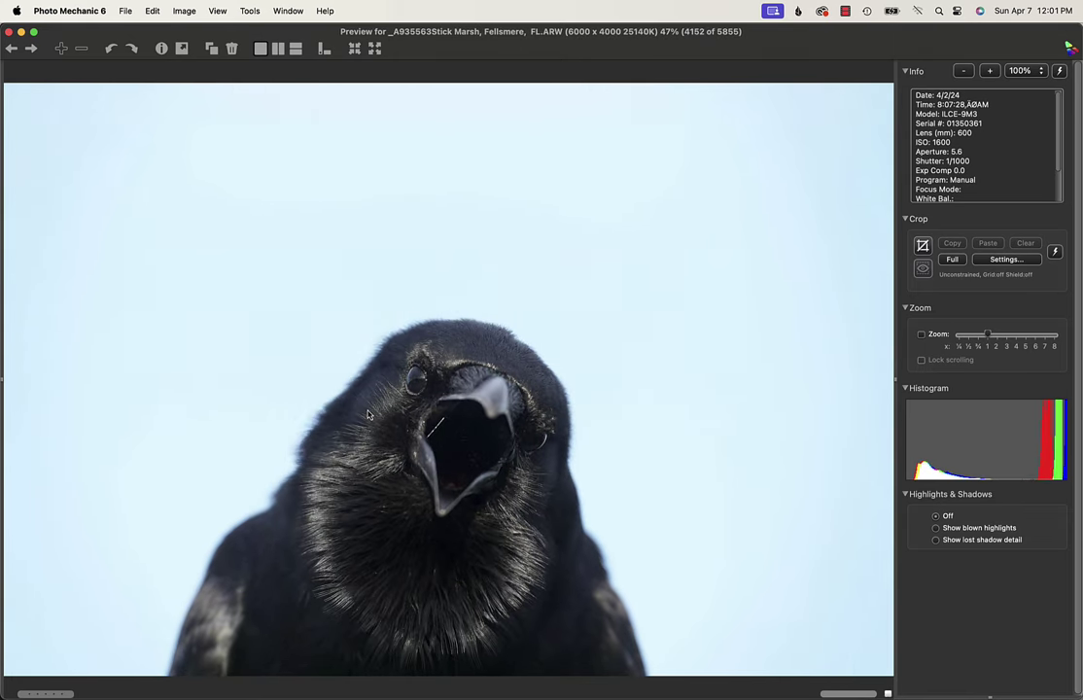
# Step: Compare the crow's tilted-head, open-bill poses between frames _A935563 and _A935566
pyautogui.press('Left')
pyautogui.press('Right')
pyautogui.press('Right')
pyautogui.press('Right')
pyautogui.press('Right')
pyautogui.press('Right')
pyautogui.press('Right')
pyautogui.press('Right')
pyautogui.press('Right')
pyautogui.press('Right')
pyautogui.press('Right')
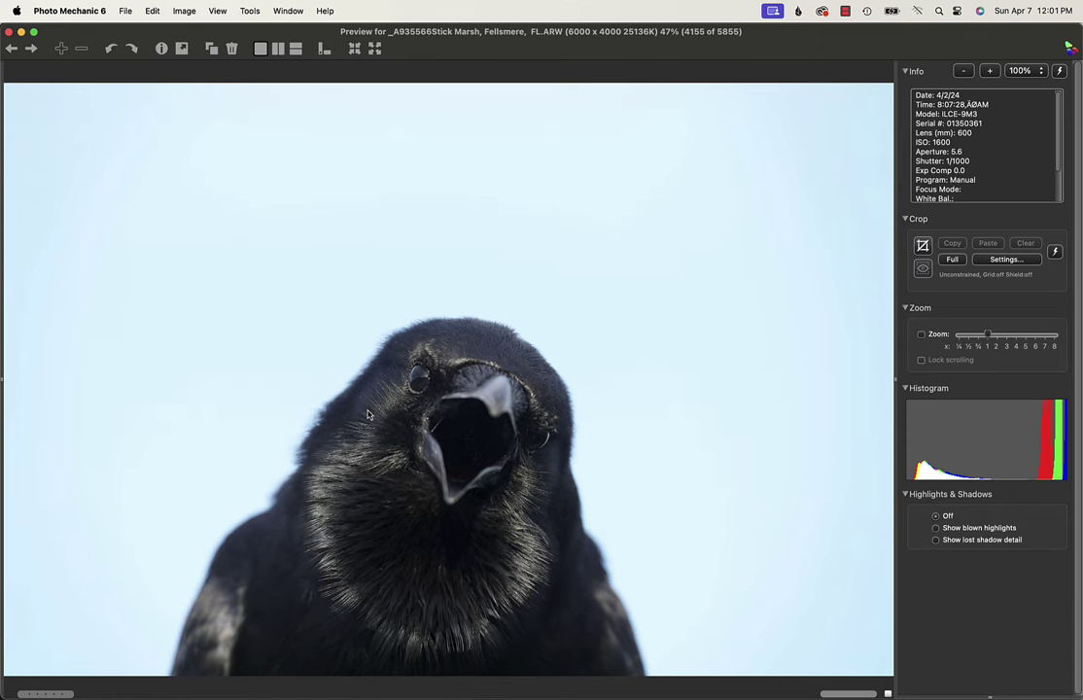
# Step: Review the crow burst from _A935566 to the closed-bill profile _A935585, looking at the head turn
pyautogui.press('Right')
pyautogui.press('Right')
pyautogui.press('Right')
pyautogui.press('Right')
pyautogui.press('Right')
pyautogui.press('Right')
pyautogui.press('Right')
pyautogui.press('Right')
pyautogui.press('Right')
pyautogui.press('Right')
pyautogui.press('Right')
pyautogui.press('Right')
pyautogui.press('Right')
pyautogui.press('Right')
pyautogui.press('Right')
pyautogui.press('Right')
pyautogui.press('Right')
pyautogui.press('Right')
pyautogui.press('Right')
pyautogui.press('Right')
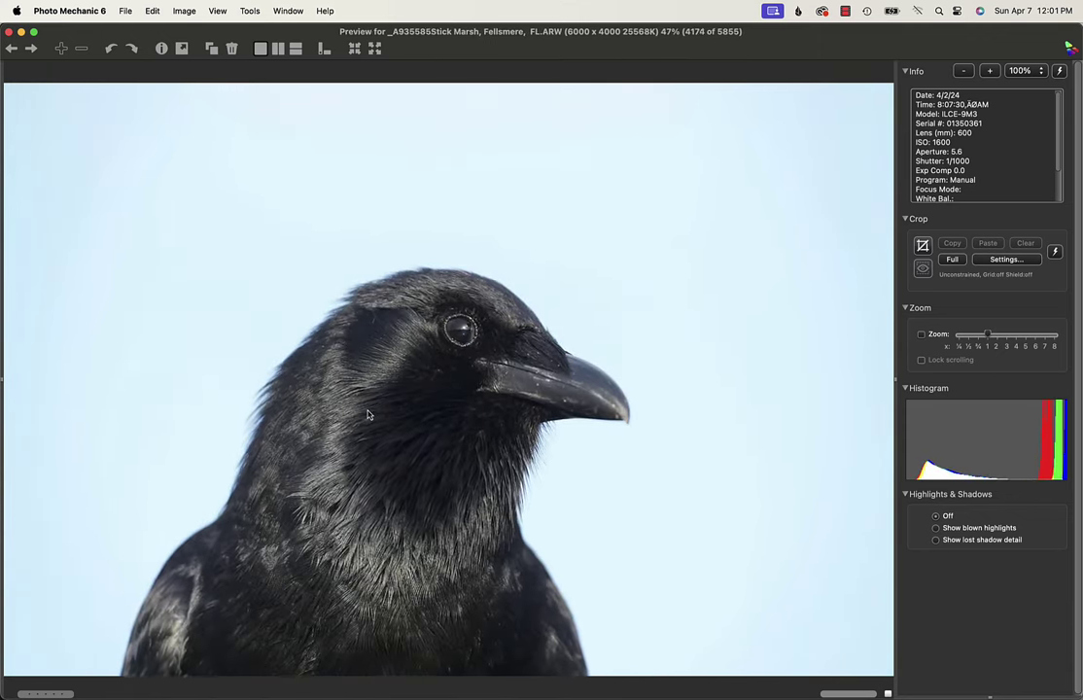
# Step: Check the right-facing crow portraits from _A935585 to _A935605 for bill angle and eye sharpness
pyautogui.press('Right')
pyautogui.press('Right')
pyautogui.press('Right')
pyautogui.press('Right')
pyautogui.press('Right')
pyautogui.press('Right')
pyautogui.press('Right')
pyautogui.press('Right')
pyautogui.press('Right')
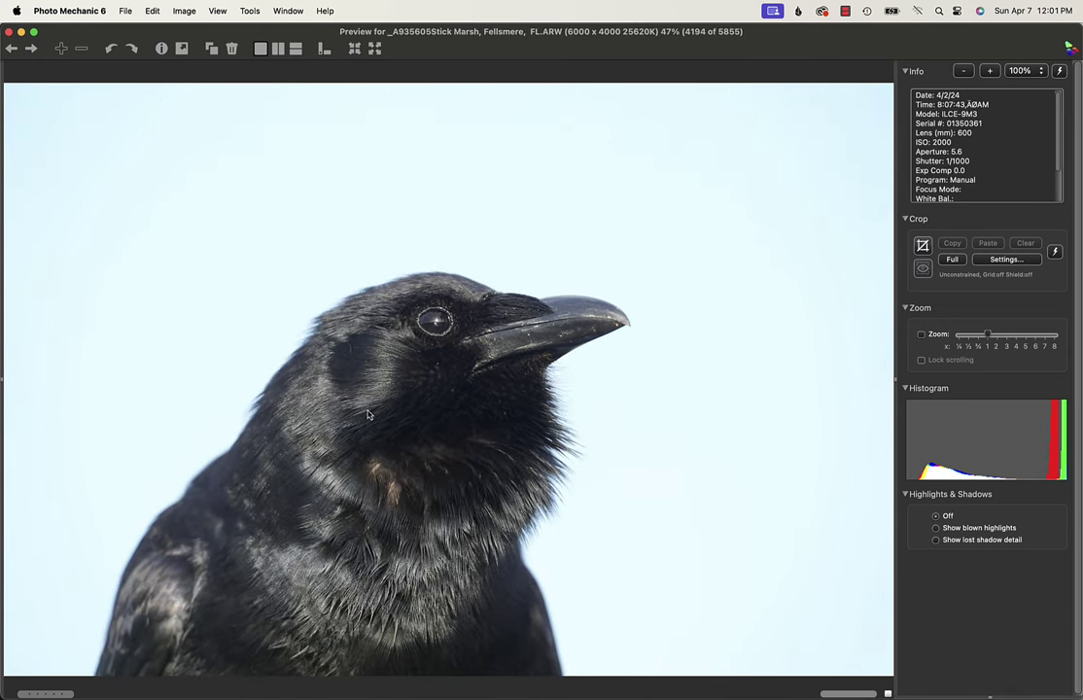
# Step: Review the crow portraits from _A935605 to the left-facing frame _A935617, comparing poses
pyautogui.press('Right')
pyautogui.press('Right')
pyautogui.press('Right')
pyautogui.press('Right')
pyautogui.press('Right')
pyautogui.press('Right')
pyautogui.press('Right')
pyautogui.press('Right')
pyautogui.press('Right')
pyautogui.press('Right')
pyautogui.press('Right')
pyautogui.press('Right')
pyautogui.press('Right')
pyautogui.press('Right')
pyautogui.press('Right')
pyautogui.press('Right')
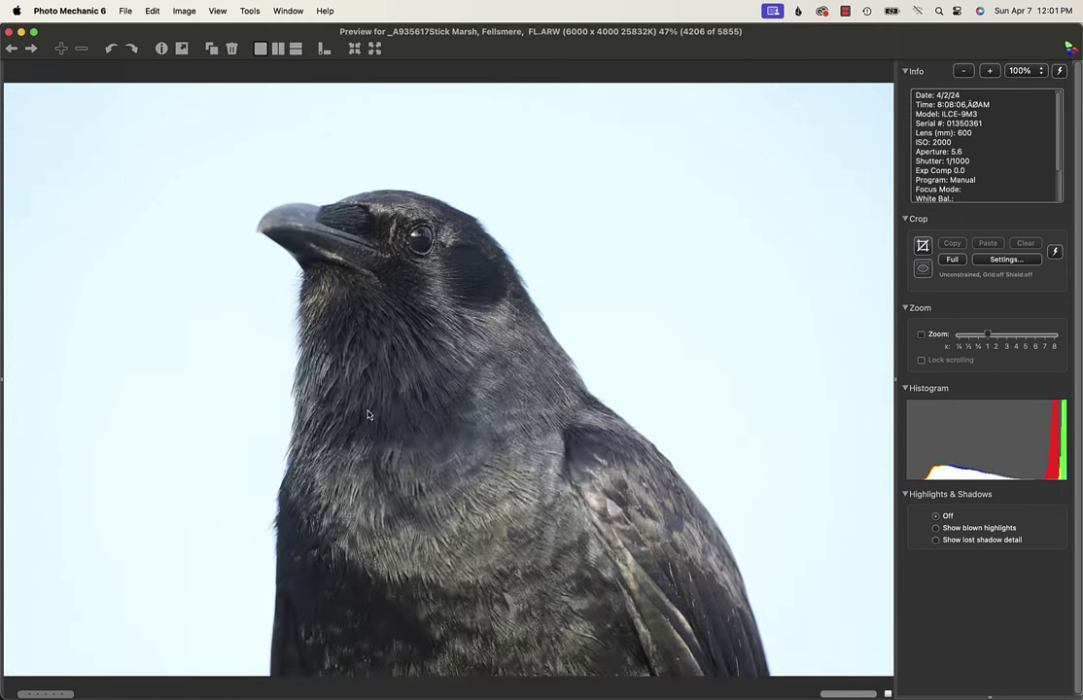
# Step: Go through the left-facing crow burst from _A935617 to _A935639, comparing the raised-bill poses
pyautogui.press('Right')
pyautogui.press('Right')
pyautogui.press('Right')
pyautogui.press('Right')
pyautogui.press('Right')
pyautogui.press('Right')
pyautogui.press('Right')
pyautogui.press('Right')
pyautogui.press('Right')
pyautogui.press('Right')
pyautogui.press('Right')
pyautogui.press('Right')
pyautogui.press('Right')
pyautogui.press('Right')
pyautogui.press('Right')
pyautogui.press('Right')
pyautogui.press('Right')
pyautogui.press('Right')
pyautogui.press('Right')
pyautogui.press('Right')
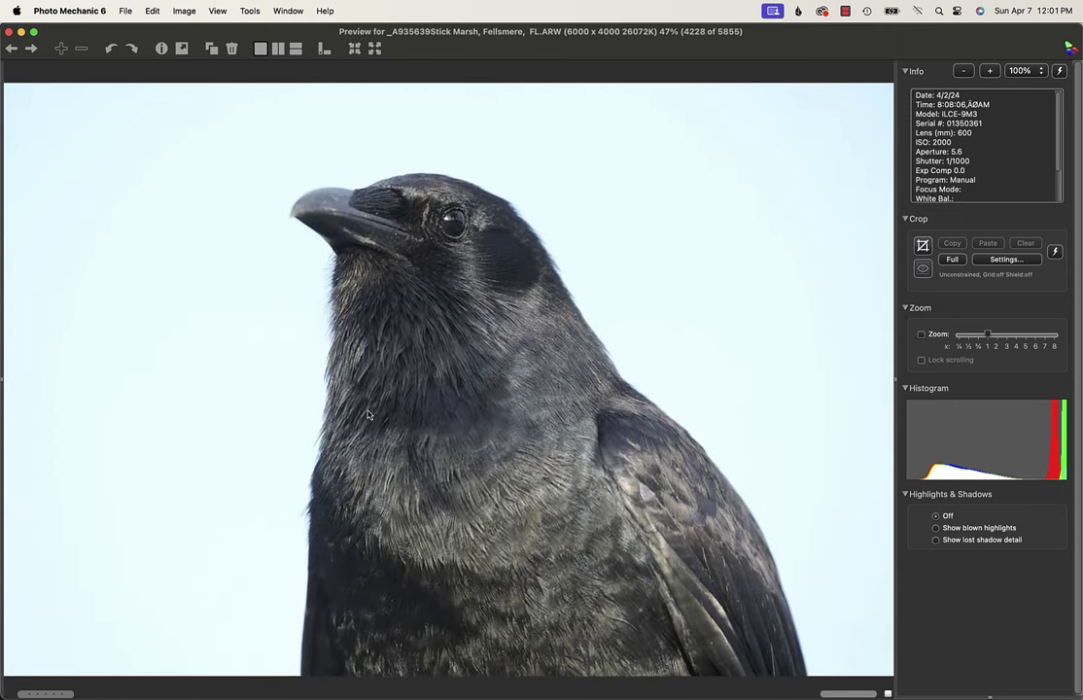
# Step: Continue through the left-facing crow portraits from _A935639 to _A935661, checking head position and eye detail
pyautogui.press('Right')
pyautogui.press('Right')
pyautogui.press('Right')
pyautogui.press('Right')
pyautogui.press('Right')
pyautogui.press('Right')
pyautogui.press('Right')
pyautogui.press('Right')
pyautogui.press('Right')
pyautogui.press('Right')
pyautogui.press('Right')
pyautogui.press('Right')
pyautogui.press('Right')
pyautogui.press('Right')
pyautogui.press('Right')
pyautogui.press('Right')
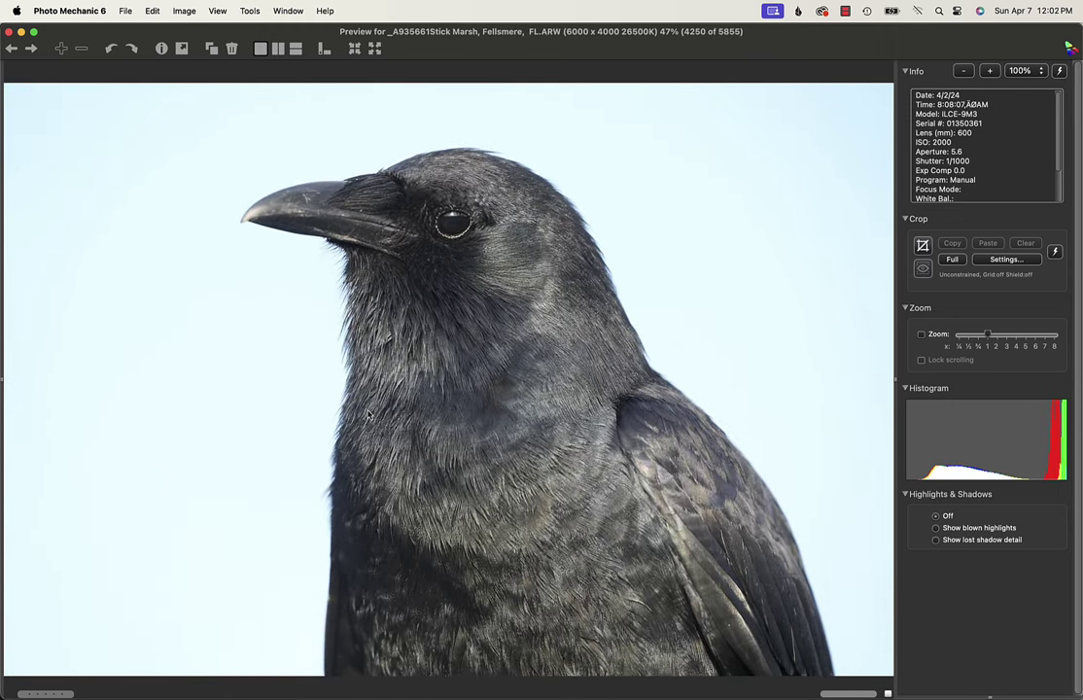
# Step: Review the left-facing crow portraits from _A935661 to _A935665, comparing eye sharpness and throat feather detail
pyautogui.press('Right')
pyautogui.press('Right')
pyautogui.press('Right')
pyautogui.press('Right')
pyautogui.press('Right')
pyautogui.press('Right')
pyautogui.press('Right')
pyautogui.press('Right')
pyautogui.press('Right')
pyautogui.press('Right')
pyautogui.press('Right')
pyautogui.press('Right')
pyautogui.press('Right')
pyautogui.press('Right')
pyautogui.press('Right')
pyautogui.press('Right')
pyautogui.press('Right')
pyautogui.press('Right')
pyautogui.press('Right')
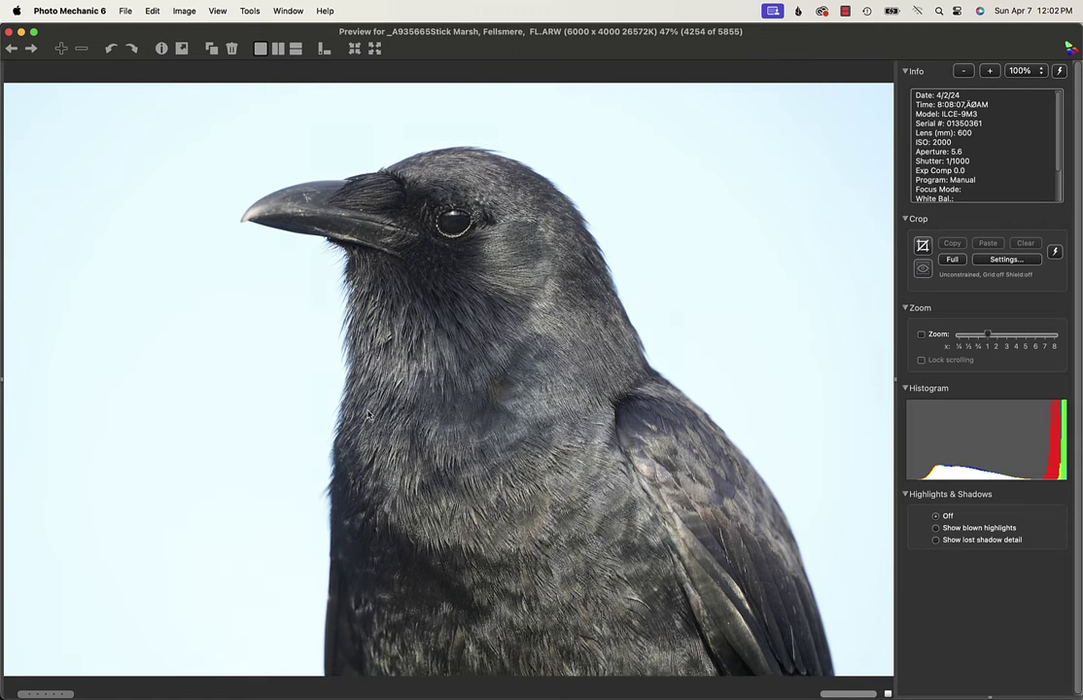
# Step: Go through the crow portraits from _A935665 to the wider-framed _A935687, comparing head angle and framing
pyautogui.press('Right')
pyautogui.press('Right')
pyautogui.press('Right')
pyautogui.press('Right')
pyautogui.press('Right')
pyautogui.press('Right')
pyautogui.press('Right')
pyautogui.press('Right')
pyautogui.press('Right')
pyautogui.press('Right')
pyautogui.press('Right')
pyautogui.press('Right')
pyautogui.press('Right')
pyautogui.press('Right')
pyautogui.press('Right')
pyautogui.press('Right')
pyautogui.press('Right')
pyautogui.press('Right')
pyautogui.press('Right')
pyautogui.press('Right')
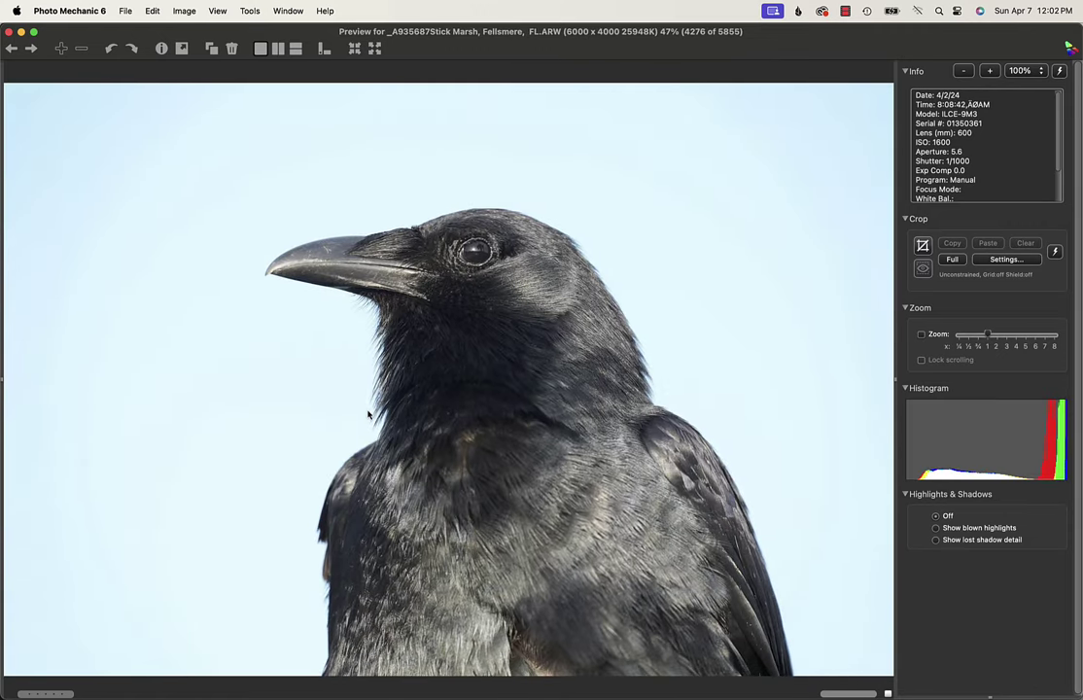
# Step: Compare the crow's head turn and body position in the frames from _A935687 to _A935710
pyautogui.press('Right')
pyautogui.press('Right')
pyautogui.press('Right')
pyautogui.press('Right')
pyautogui.press('Right')
pyautogui.press('Right')
pyautogui.press('Right')
pyautogui.press('Right')
pyautogui.press('Right')
pyautogui.press('Right')
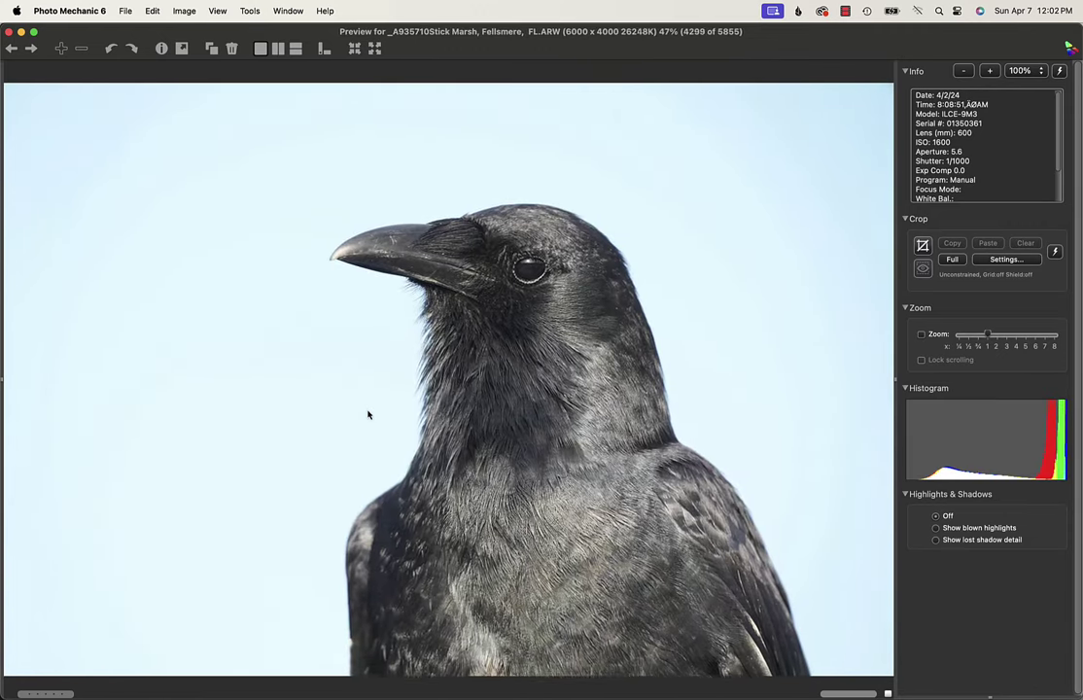
# Step: Check the left-facing crow burst from _A935710 to _A935716 for bill position and eye detail
pyautogui.press('Right')
pyautogui.press('Right')
pyautogui.press('Right')
pyautogui.press('Right')
pyautogui.press('Right')
pyautogui.press('Right')
pyautogui.press('Right')
pyautogui.press('Right')
pyautogui.press('Right')
pyautogui.press('Right')
pyautogui.press('Right')
pyautogui.press('Right')
pyautogui.press('Right')
pyautogui.press('Right')
pyautogui.press('Right')
pyautogui.press('Right')
pyautogui.press('Right')
pyautogui.press('Right')
pyautogui.press('Right')
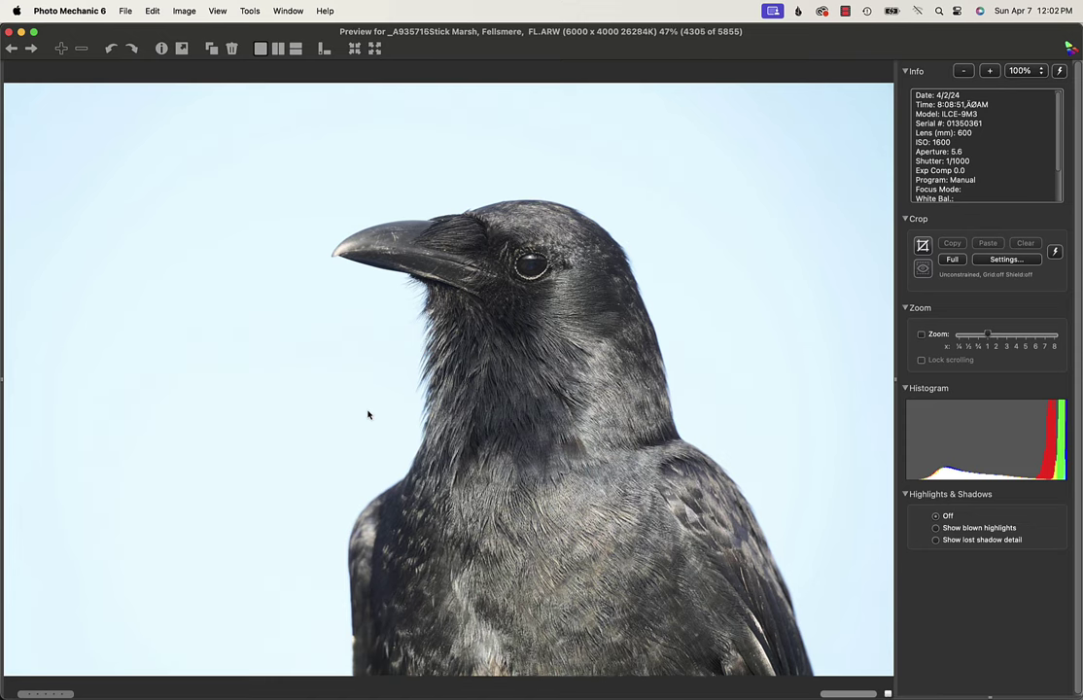
# Step: Continue through the crow burst from _A935716 to _A935740, comparing head poses and feather sharpness
pyautogui.press('Right')
pyautogui.press('Right')
pyautogui.press('Right')
pyautogui.press('Right')
pyautogui.press('Right')
pyautogui.press('Right')
pyautogui.press('Right')
pyautogui.press('Right')
pyautogui.press('Right')
pyautogui.press('Right')
pyautogui.press('Right')
pyautogui.press('Right')
pyautogui.press('Right')
pyautogui.press('Right')
pyautogui.press('Right')
pyautogui.press('Right')
pyautogui.press('Right')
pyautogui.press('Right')
pyautogui.press('Right')
pyautogui.press('Right')
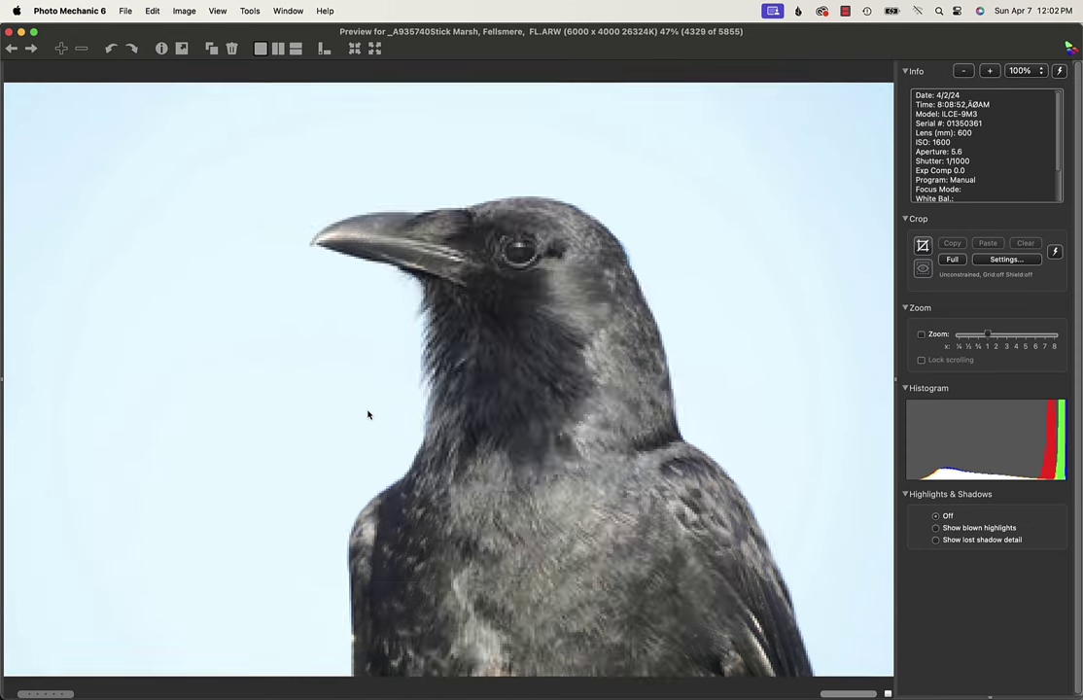
# Step: Review the remaining frames from the crow portrait _A935740 to the flying egret shot _A935764
pyautogui.press('Right')
pyautogui.press('Right')
pyautogui.press('Right')
pyautogui.press('Right')
pyautogui.press('Right')
pyautogui.press('Right')
pyautogui.press('Right')
pyautogui.press('Right')
pyautogui.press('Right')
pyautogui.press('Right')
pyautogui.press('Right')
pyautogui.press('Right')
pyautogui.press('Right')
pyautogui.press('Right')
pyautogui.press('Right')
pyautogui.press('Right')
pyautogui.press('Right')
pyautogui.press('Right')
pyautogui.press('Right')
pyautogui.press('Right')
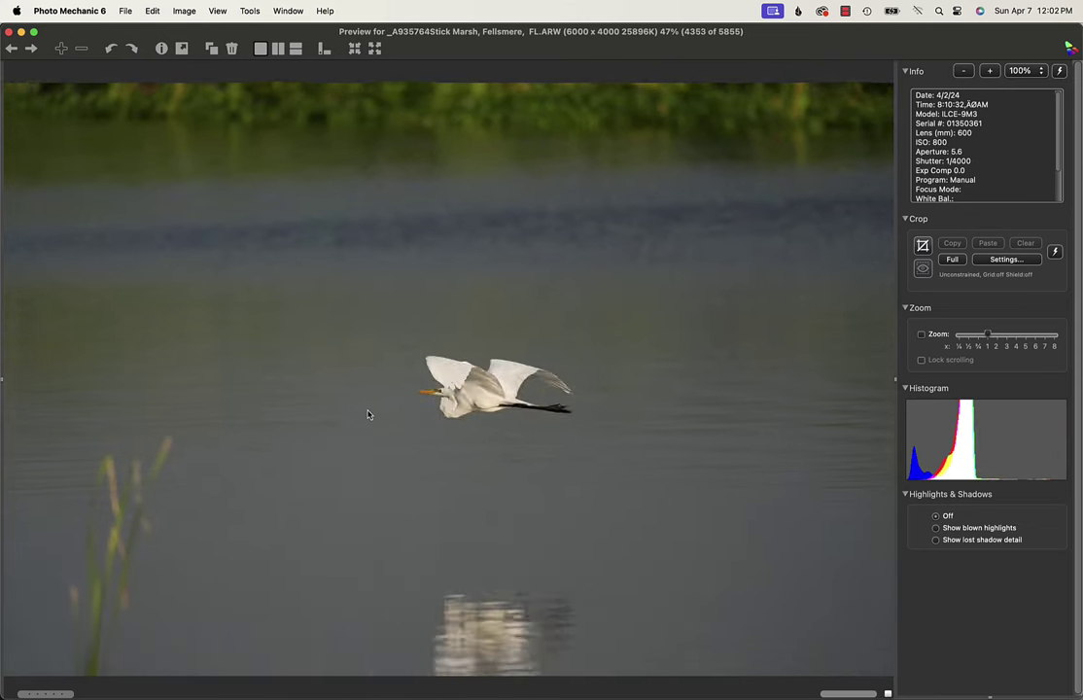
# Step: Look through the flight shots from the egret in _A935764 to the great blue heron in _A935786, checking wing positions
pyautogui.press('Right')
pyautogui.press('Right')
pyautogui.press('Right')
pyautogui.press('Right')
pyautogui.press('Right')
pyautogui.press('Right')
pyautogui.press('Right')
pyautogui.press('Right')
pyautogui.press('Right')
pyautogui.press('Right')
pyautogui.press('Right')
pyautogui.press('Right')
pyautogui.press('Right')
pyautogui.press('Right')
pyautogui.press('Right')
pyautogui.press('Right')
pyautogui.press('Right')
pyautogui.press('Right')
pyautogui.press('Right')
pyautogui.press('Right')
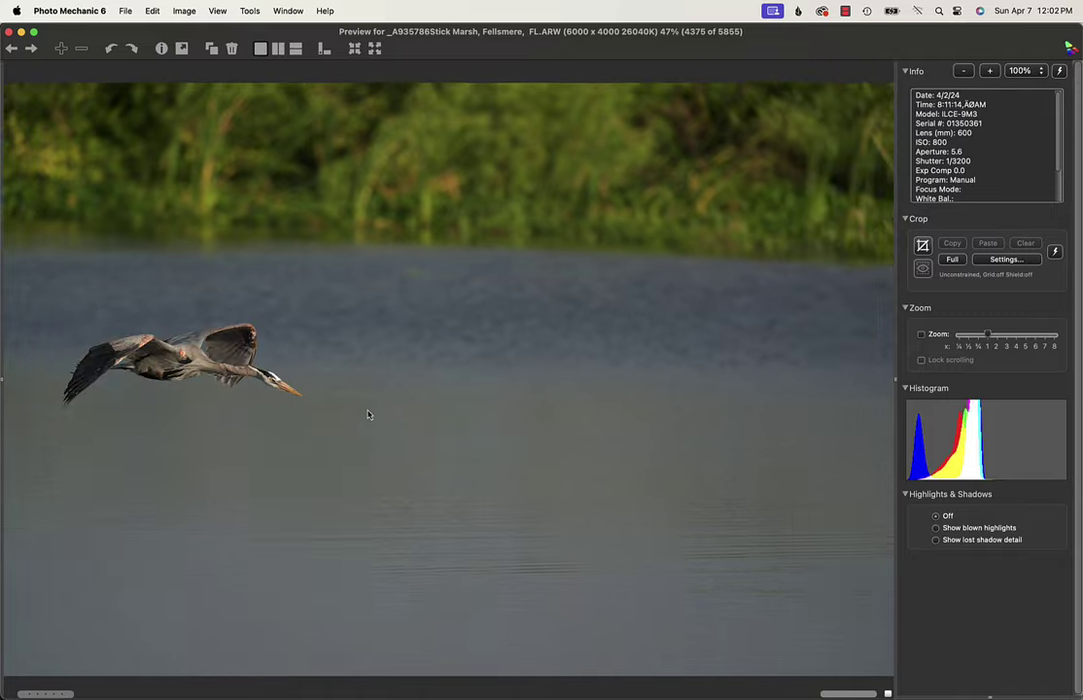
# Step: Go through the great blue heron flight burst from _A935786 to _A935810, comparing wing poses and placement in the frame
pyautogui.press('Right')
pyautogui.press('Right')
pyautogui.press('Right')
pyautogui.press('Right')
pyautogui.press('Right')
pyautogui.press('Right')
pyautogui.press('Right')
pyautogui.press('Right')
pyautogui.press('Right')
pyautogui.press('Right')
pyautogui.press('Right')
pyautogui.press('Right')
pyautogui.press('Right')
pyautogui.press('Right')
pyautogui.press('Right')
pyautogui.press('Right')
pyautogui.press('Right')
pyautogui.press('Right')
pyautogui.press('Right')
pyautogui.press('Right')
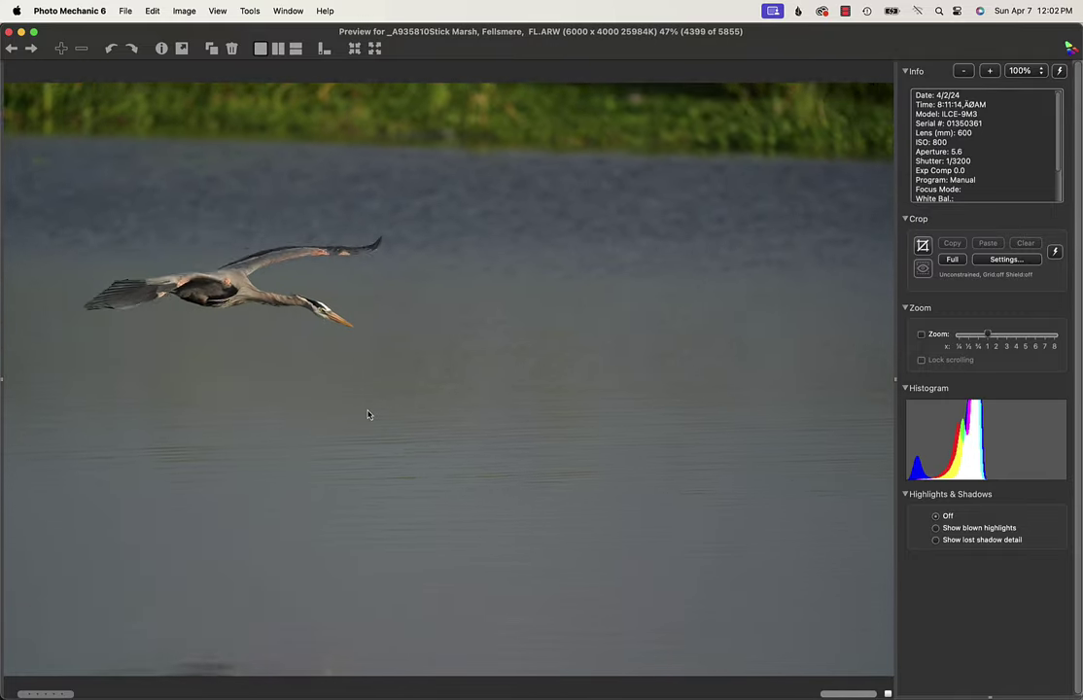
# Step: Continue through the great blue heron flight burst from _A935810 to _A935856, comparing upstroke and downstroke wing poses
pyautogui.press('Right')
pyautogui.press('Right')
pyautogui.press('Right')
pyautogui.press('Right')
pyautogui.press('Right')
pyautogui.press('Right')
pyautogui.press('Right')
pyautogui.press('Right')
pyautogui.press('Right')
pyautogui.press('Right')
pyautogui.press('Right')
pyautogui.press('Right')
pyautogui.press('Right')
pyautogui.press('Right')
pyautogui.press('Right')
pyautogui.press('Right')
pyautogui.press('Right')
pyautogui.press('Right')
pyautogui.press('Right')
pyautogui.press('Right')
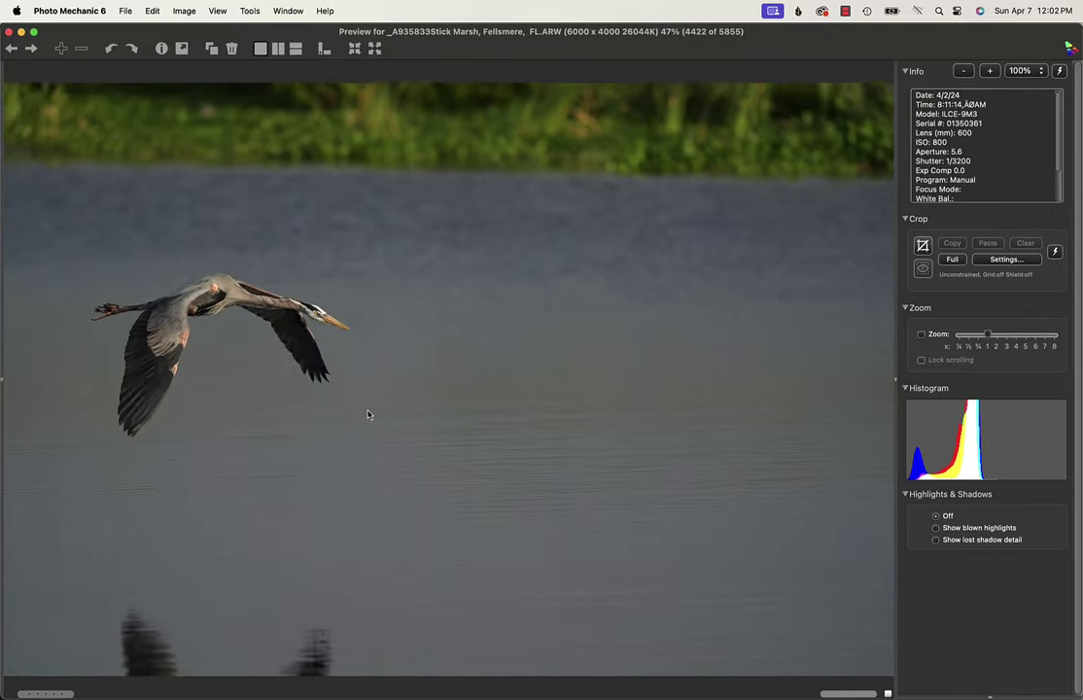
pyautogui.press('Right')
pyautogui.press('Right')
pyautogui.press('Right')
pyautogui.press('Right')
pyautogui.press('Right')
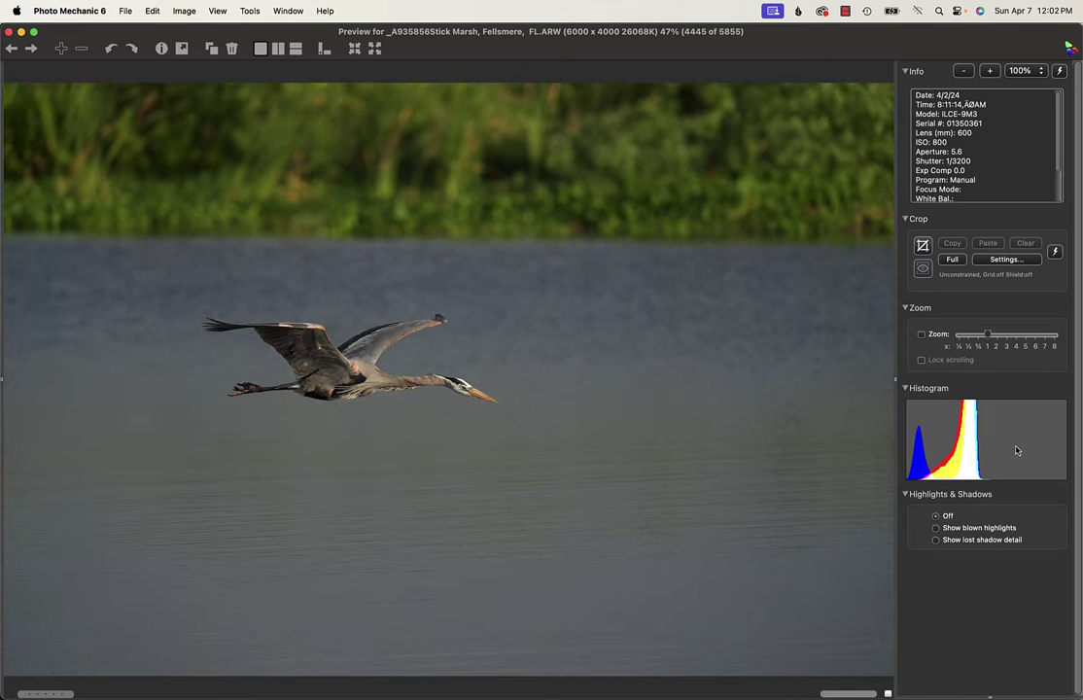
# Step: Review the heron frames from _A935856 to _A935875, checking wing position and head sharpness against the green shoreline
pyautogui.press('Right')
pyautogui.press('Right')
pyautogui.press('Right')
pyautogui.press('Right')
pyautogui.press('Right')
pyautogui.press('Right')
pyautogui.press('Right')
pyautogui.press('Right')
pyautogui.press('Right')
pyautogui.press('Right')
pyautogui.press('Right')
pyautogui.press('Right')
pyautogui.press('Right')
pyautogui.press('Right')
pyautogui.press('Right')
pyautogui.press('Right')
pyautogui.press('Right')
pyautogui.press('Right')
pyautogui.press('Right')
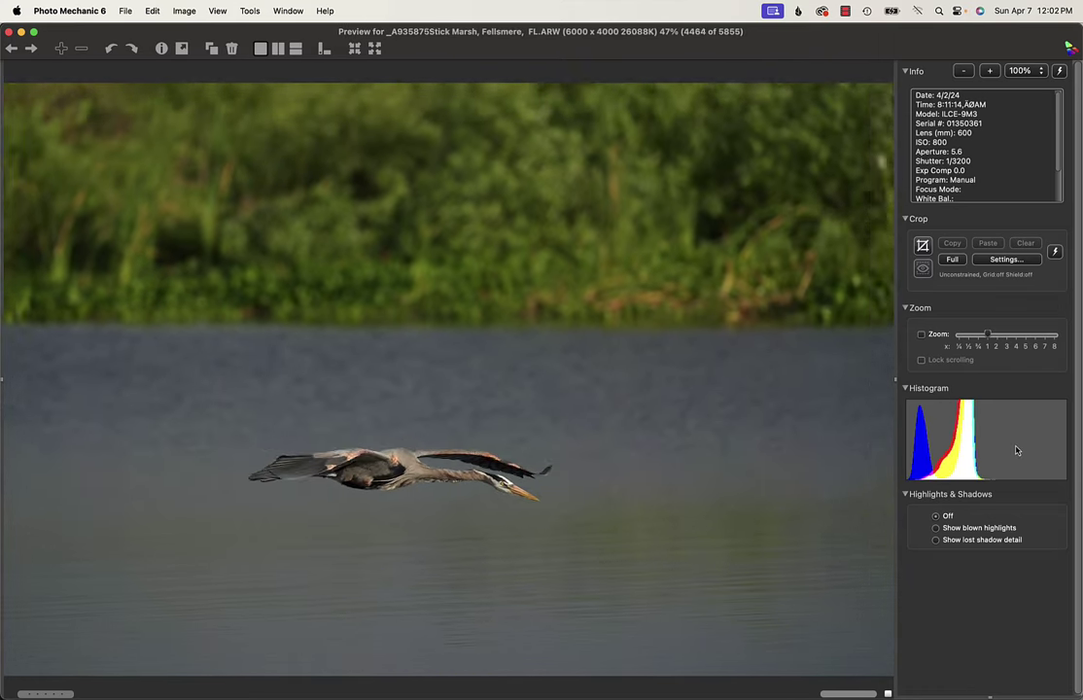
# Step: Look through the last heron flight frames after _A935875 up to the white egret shot _A935889
pyautogui.press('Right')
pyautogui.press('Right')
pyautogui.press('Right')
pyautogui.press('Right')
pyautogui.press('Right')
pyautogui.press('Right')
pyautogui.press('Right')
pyautogui.press('Right')
pyautogui.press('Right')
pyautogui.press('Right')
pyautogui.press('Right')
pyautogui.press('Right')
pyautogui.press('Right')
pyautogui.press('Right')
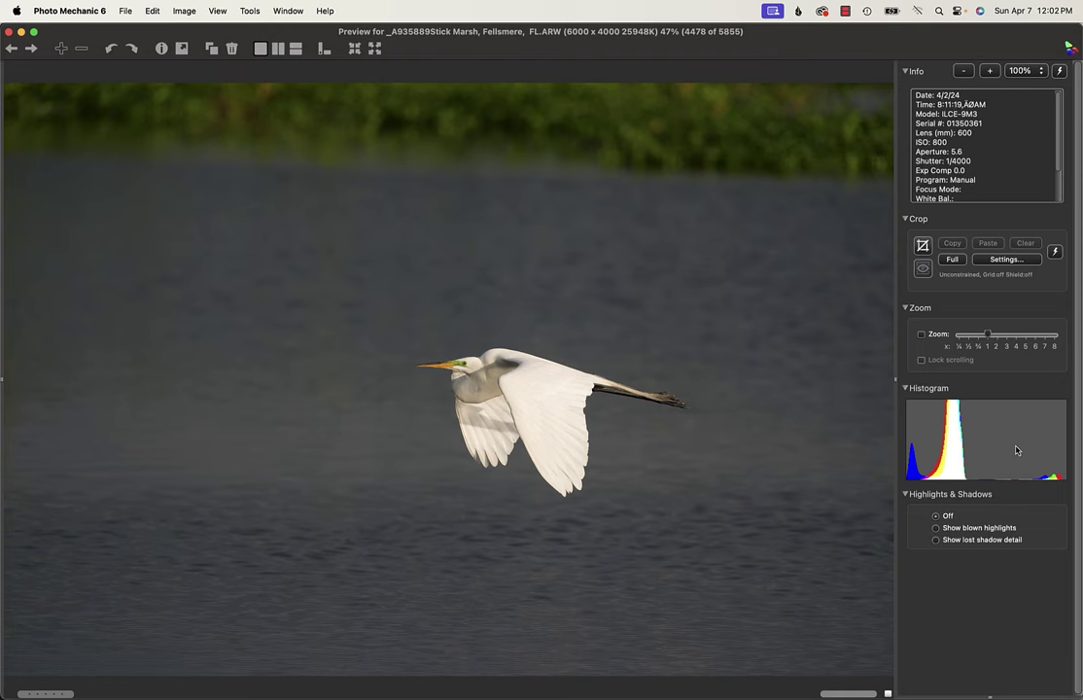
# Step: Go through the white egret flight burst from _A935889 to _A935911, comparing wing poses and feather detail
pyautogui.press('Right')
pyautogui.press('Right')
pyautogui.press('Right')
pyautogui.press('Right')
pyautogui.press('Right')
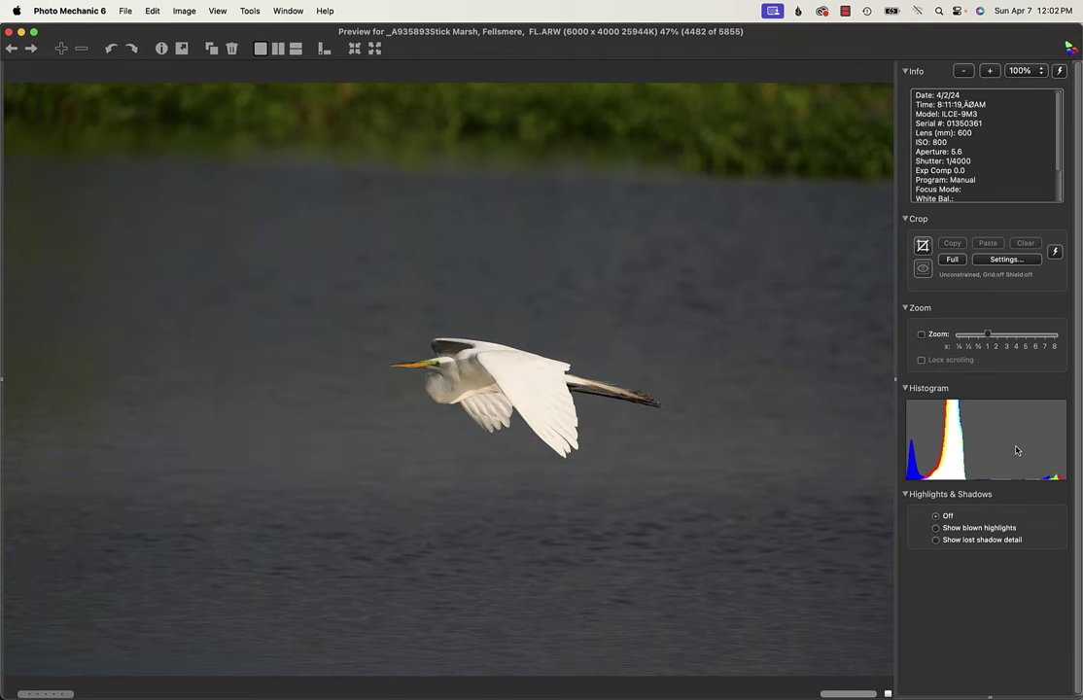
pyautogui.press('Right')
pyautogui.press('Right')
pyautogui.press('Right')
pyautogui.press('Right')
pyautogui.press('Right')
pyautogui.press('Right')
pyautogui.press('Right')
pyautogui.press('Right')
pyautogui.press('Right')
pyautogui.press('Right')
pyautogui.press('Right')
pyautogui.press('Right')
pyautogui.press('Right')
pyautogui.press('Right')
pyautogui.press('Right')
pyautogui.press('Right')
pyautogui.press('Right')
pyautogui.press('Right')
pyautogui.press('Right')
pyautogui.press('Right')
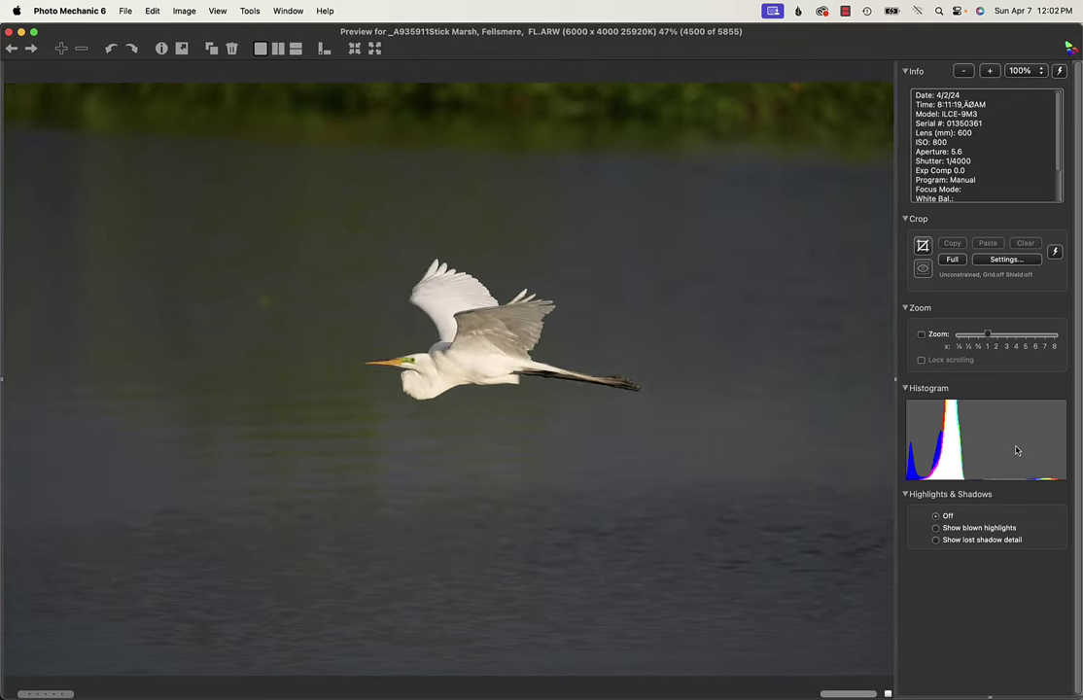
# Step: Continue through the egret flight burst from _A935911 to _A935935, checking wing positions and placement in the frame
pyautogui.press('Right')
pyautogui.press('Right')
pyautogui.press('Right')
pyautogui.press('Right')
pyautogui.press('Right')
pyautogui.press('Right')
pyautogui.press('Right')
pyautogui.press('Right')
pyautogui.press('Right')
pyautogui.press('Right')
pyautogui.press('Right')
pyautogui.press('Right')
pyautogui.press('Right')
pyautogui.press('Right')
pyautogui.press('Right')
pyautogui.press('Right')
pyautogui.press('Right')
pyautogui.press('Right')
pyautogui.press('Right')
pyautogui.press('Right')
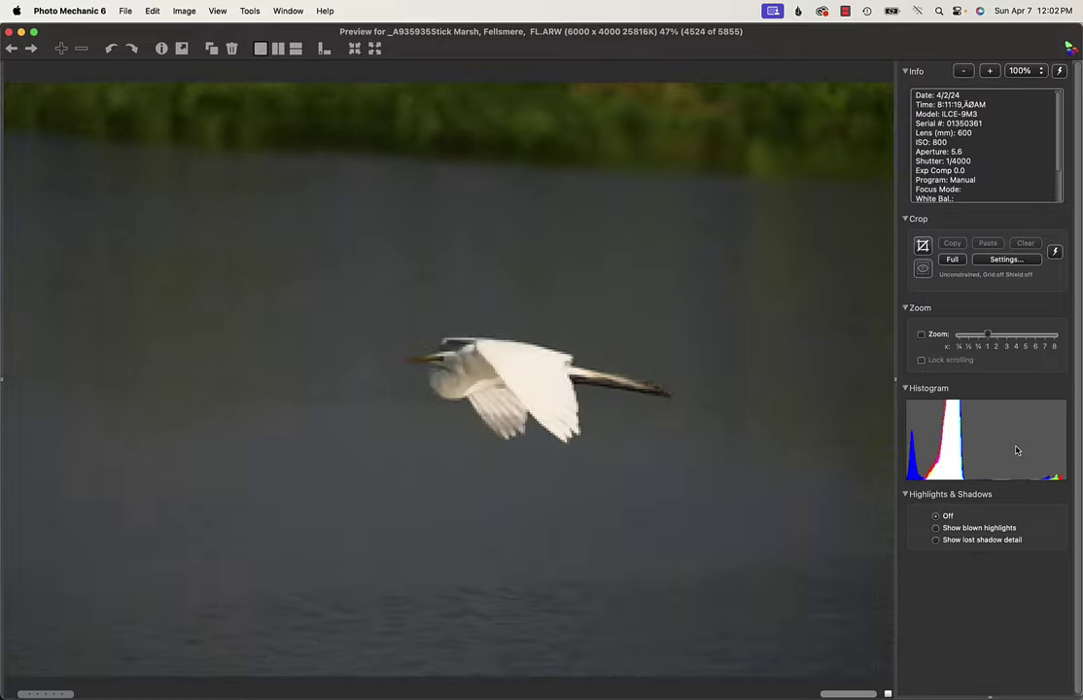
# Step: Review the remaining egret frames from _A935935 to the backlit egret over rippled water in _A935958
pyautogui.press('Right')
pyautogui.press('Right')
pyautogui.press('Right')
pyautogui.press('Right')
pyautogui.press('Right')
pyautogui.press('Right')
pyautogui.press('Right')
pyautogui.press('Right')
pyautogui.press('Right')
pyautogui.press('Right')
pyautogui.press('Right')
pyautogui.press('Right')
pyautogui.press('Right')
pyautogui.press('Right')
pyautogui.press('Right')
pyautogui.press('Right')
pyautogui.press('Right')
pyautogui.press('Right')
pyautogui.press('Right')
pyautogui.press('Right')
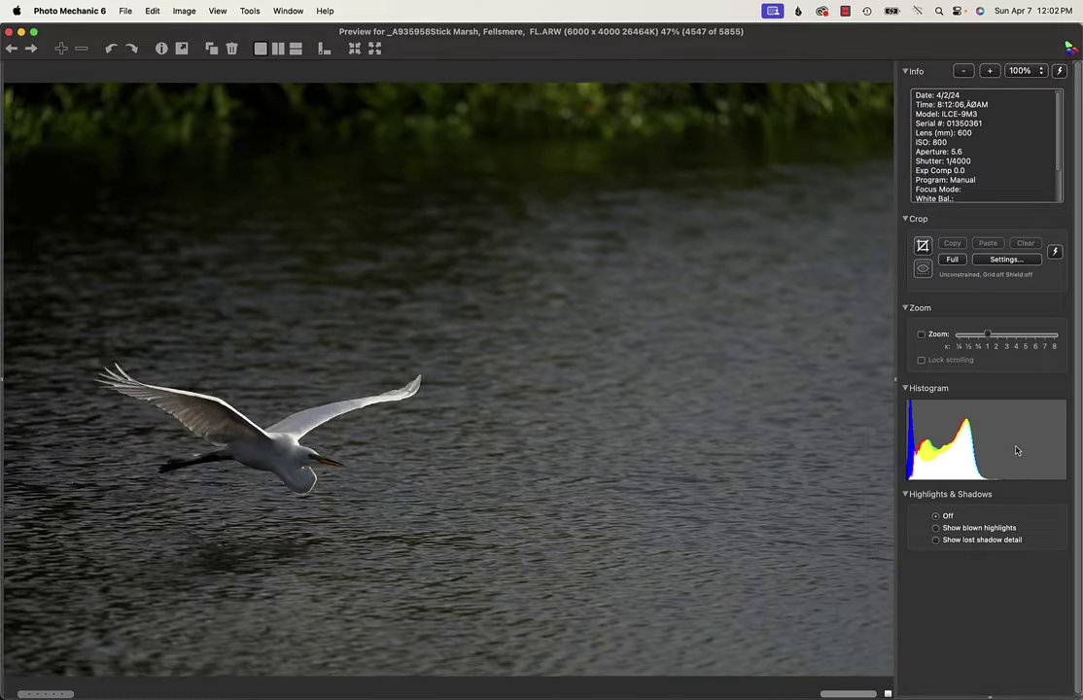
# Step: Look through the backlit egret flight burst from _A935958 to _A935982, comparing wing spread and position in the frame
pyautogui.press('Right')
pyautogui.press('Right')
pyautogui.press('Right')
pyautogui.press('Right')
pyautogui.press('Right')
pyautogui.press('Right')
pyautogui.press('Right')
pyautogui.press('Right')
pyautogui.press('Right')
pyautogui.press('Right')
pyautogui.press('Right')
pyautogui.press('Right')
pyautogui.press('Right')
pyautogui.press('Right')
pyautogui.press('Right')
pyautogui.press('Right')
pyautogui.press('Right')
pyautogui.press('Right')
pyautogui.press('Right')
pyautogui.press('Right')
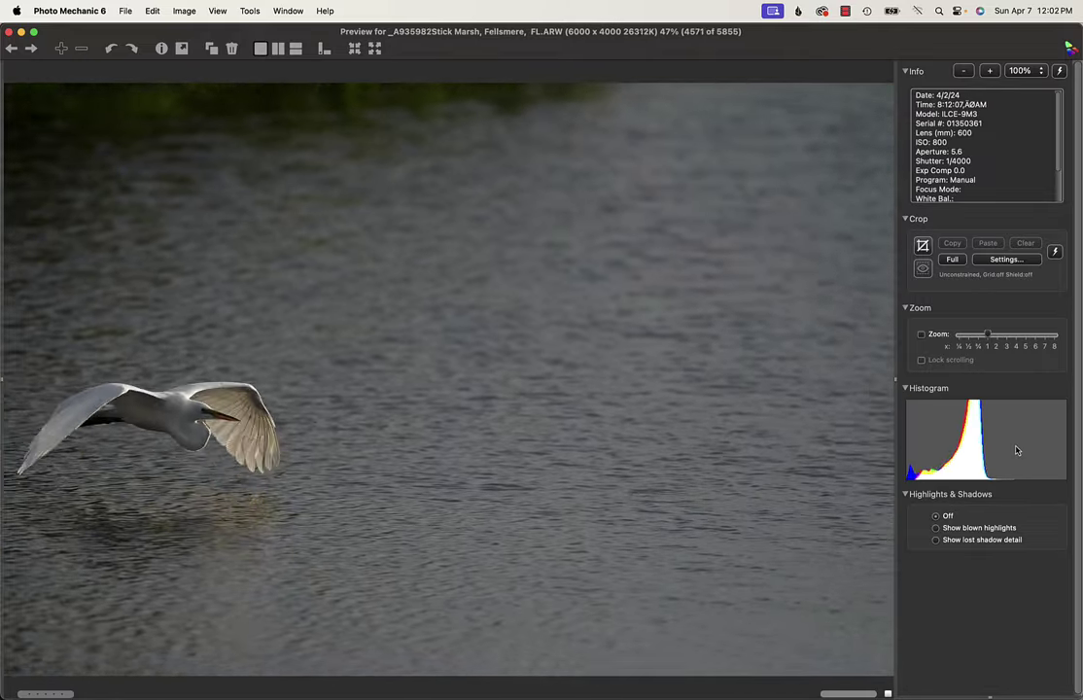
# Step: Browse from the backlit egret frame _A935982 to the spoonbill flight frame _A936005, comparing wing positions and placement
pyautogui.press('Right')
pyautogui.press('Right')
pyautogui.press('Right')
pyautogui.press('Right')
pyautogui.press('Right')
pyautogui.press('Right')
pyautogui.press('Right')
pyautogui.press('Right')
pyautogui.press('Right')
pyautogui.press('Right')
pyautogui.press('Right')
pyautogui.press('Right')
pyautogui.press('Right')
pyautogui.press('Right')
pyautogui.press('Right')
pyautogui.press('Right')
pyautogui.press('Right')
pyautogui.press('Right')
pyautogui.press('Right')
pyautogui.press('Right')
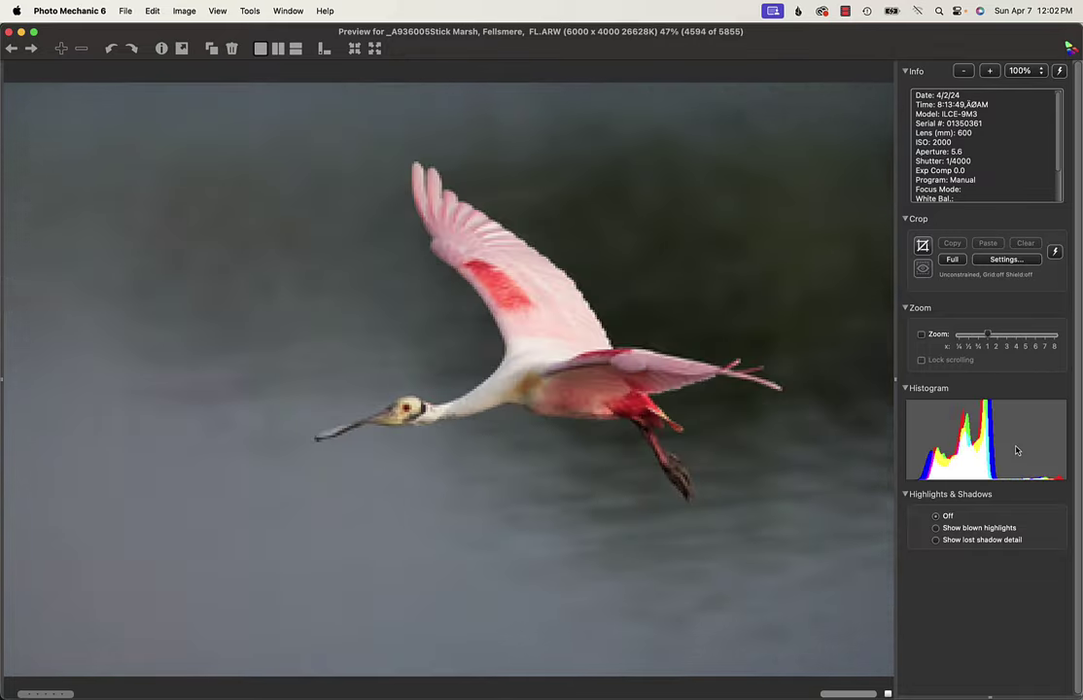
# Step: Review the spoonbill frames from the flight shot _A936005 to the standing bird on the rocks in _A936019
pyautogui.press('Right')
pyautogui.press('Right')
pyautogui.press('Right')
pyautogui.press('Right')
pyautogui.press('Right')
pyautogui.press('Right')
pyautogui.press('Right')
pyautogui.press('Right')
pyautogui.press('Right')
pyautogui.press('Right')
pyautogui.press('Right')
pyautogui.press('Right')
pyautogui.press('Right')
pyautogui.press('Right')
pyautogui.press('Right')
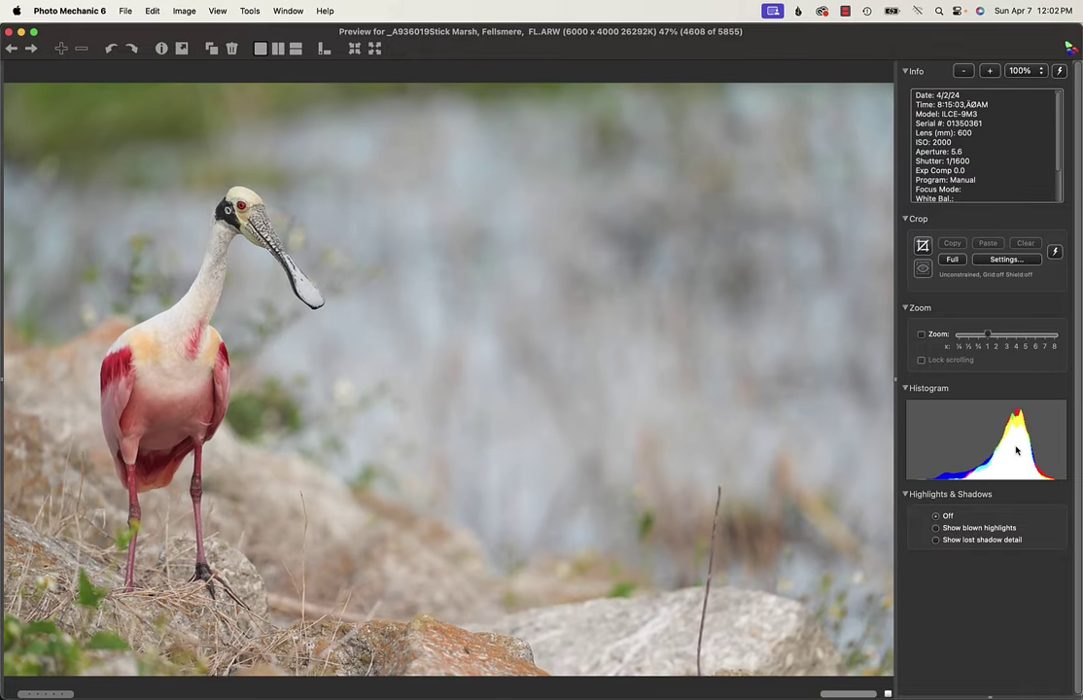
# Step: Go through the standing spoonbill burst from _A936019 to _A936039, comparing head angle, bill position and eye sharpness
pyautogui.press('Right')
pyautogui.press('Right')
pyautogui.press('Right')
pyautogui.press('Right')
pyautogui.press('Right')
pyautogui.press('Right')
pyautogui.press('Right')
pyautogui.press('Right')
pyautogui.press('Right')
pyautogui.press('Right')
pyautogui.press('Right')
pyautogui.press('Right')
pyautogui.press('Right')
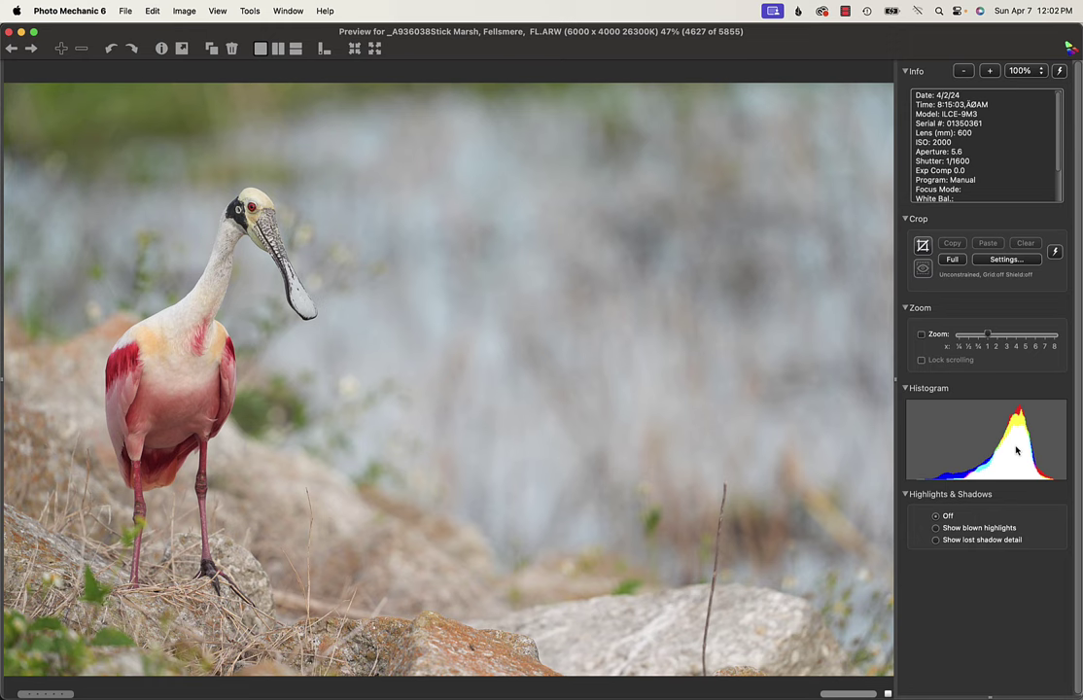
pyautogui.press('Right')
pyautogui.press('Right')
pyautogui.press('Right')
pyautogui.press('Right')
pyautogui.press('Right')
pyautogui.press('Right')
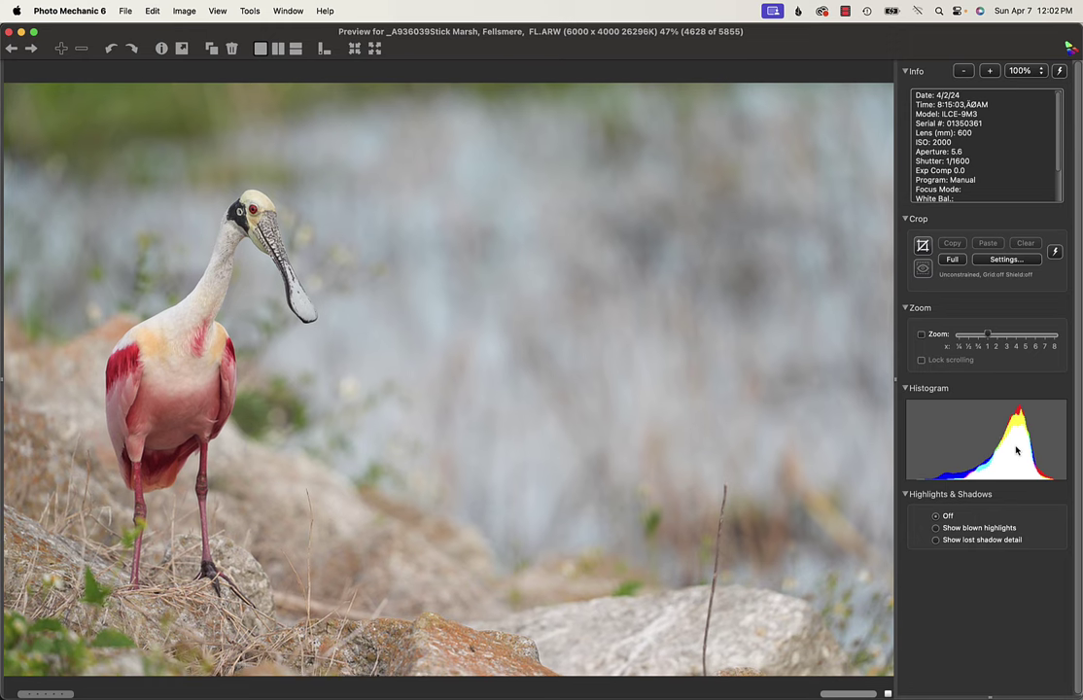
# Step: Look through the frames from the standing spoonbill in _A936039 to the spoonbill flying against pale sky in _A936050
pyautogui.press('Right')
pyautogui.press('Right')
pyautogui.press('Right')
pyautogui.press('Right')
pyautogui.press('Right')
pyautogui.press('Right')
pyautogui.press('Right')
pyautogui.press('Right')
pyautogui.press('Right')
pyautogui.press('Right')
pyautogui.press('Right')
pyautogui.press('Right')
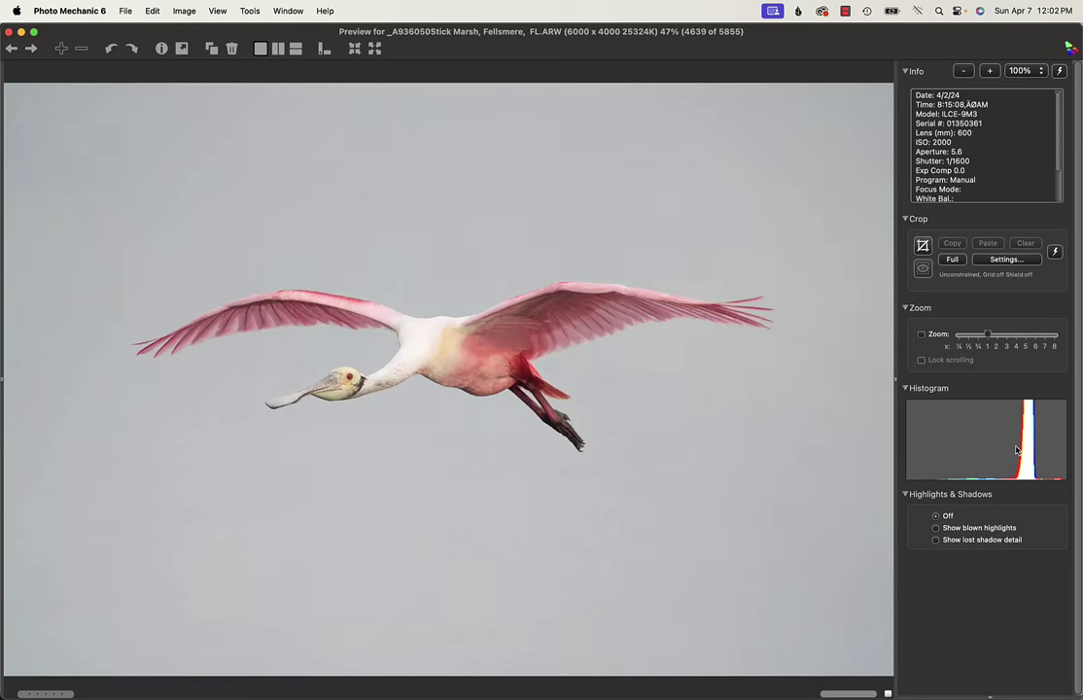
# Step: Compare wing spread and head detail in the spoonbill flight burst from _A936050 to _A936063
pyautogui.press('Right')
pyautogui.press('Right')
pyautogui.press('Right')
pyautogui.press('Right')
pyautogui.press('Right')
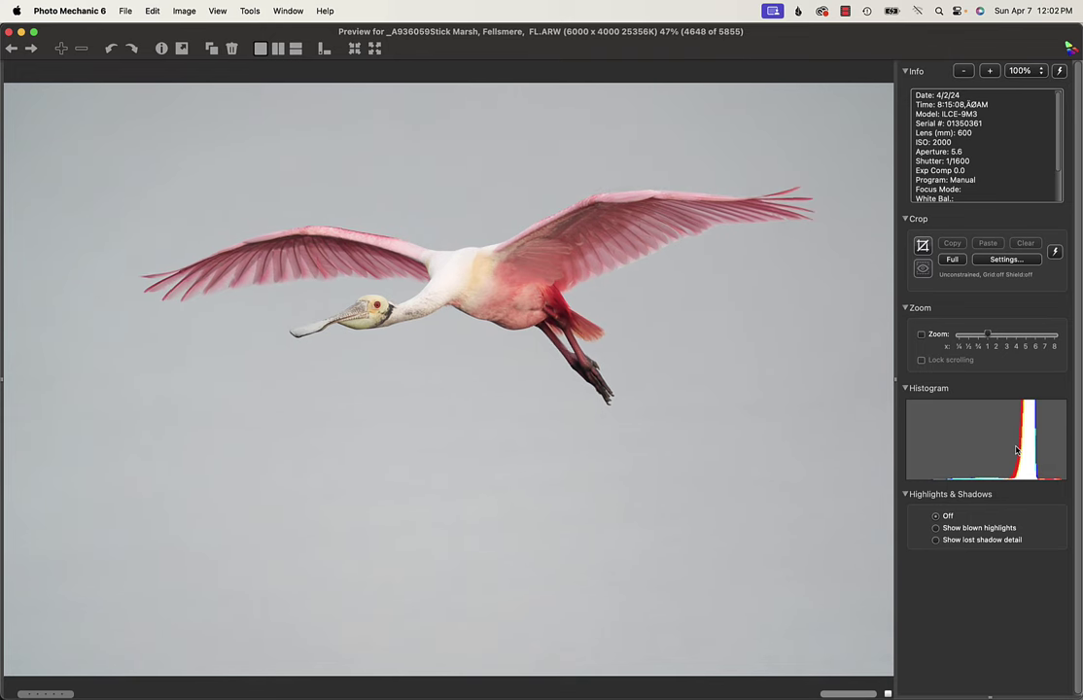
pyautogui.press('Right')
pyautogui.press('Right')
pyautogui.press('Right')
pyautogui.press('Right')
pyautogui.press('Right')
pyautogui.press('Right')
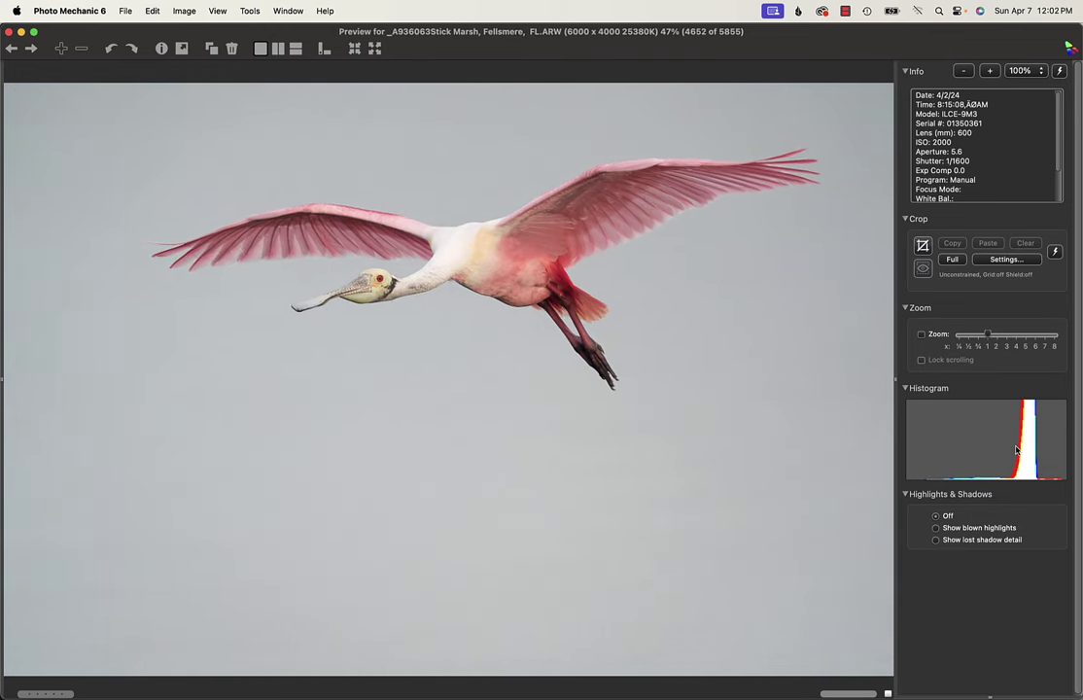
# Step: Continue through the spoonbill flight burst from _A936063 to _A936075, checking wing shape and room around the bird
pyautogui.press('Right')
pyautogui.press('Right')
pyautogui.press('Right')
pyautogui.press('Right')
pyautogui.press('Right')
pyautogui.press('Right')
pyautogui.press('Right')
pyautogui.press('Right')
pyautogui.press('Right')
pyautogui.press('Right')
pyautogui.press('Right')
pyautogui.press('Right')
pyautogui.press('Right')
pyautogui.press('Right')
pyautogui.press('Right')
pyautogui.press('Right')
pyautogui.press('Right')
pyautogui.press('Right')
pyautogui.press('Right')
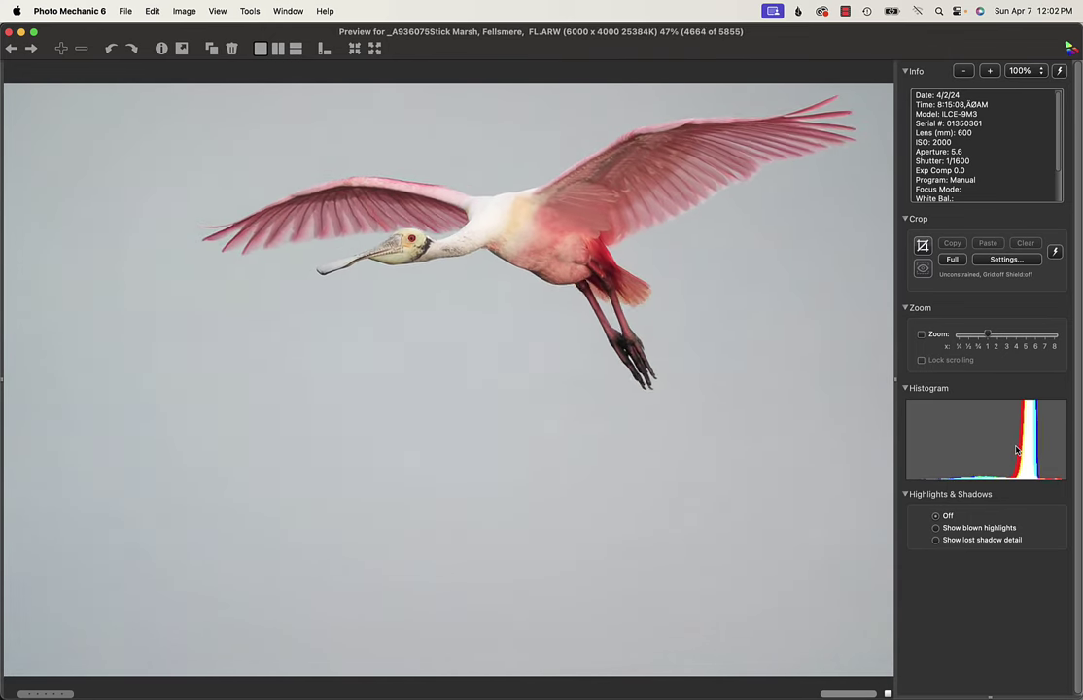
# Step: Review the frames from the flying spoonbill in _A936075 to the pair of spoonbills on the rocks in _A936100
pyautogui.press('Right')
pyautogui.press('Right')
pyautogui.press('Right')
pyautogui.press('Right')
pyautogui.press('Right')
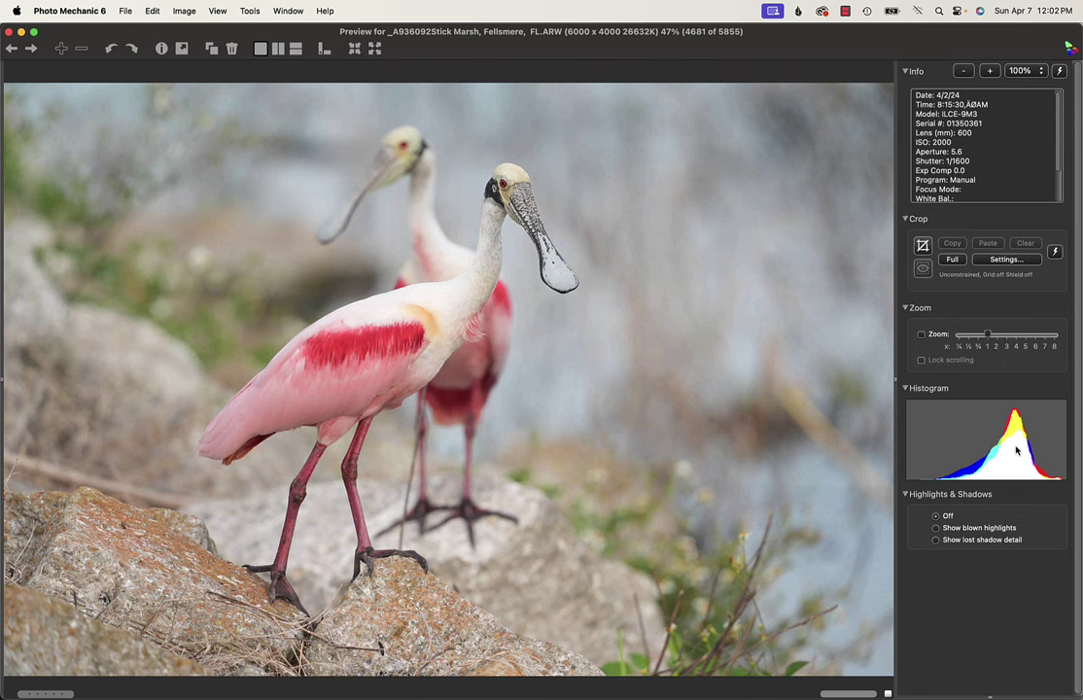
pyautogui.press('Right')
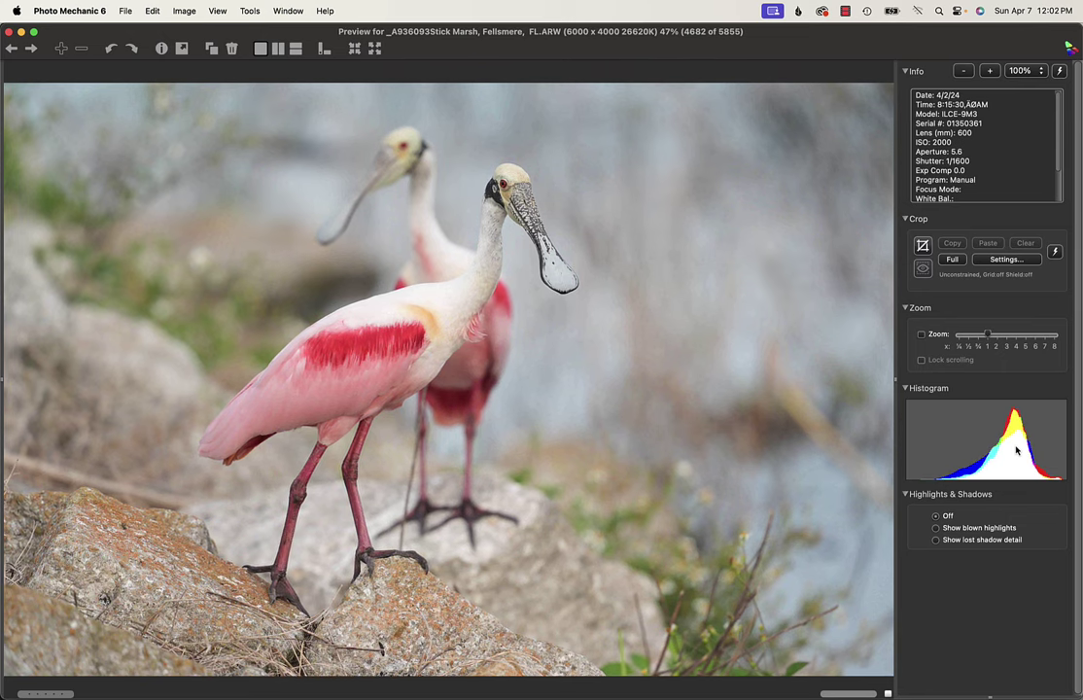
pyautogui.press('Right')
pyautogui.press('Right')
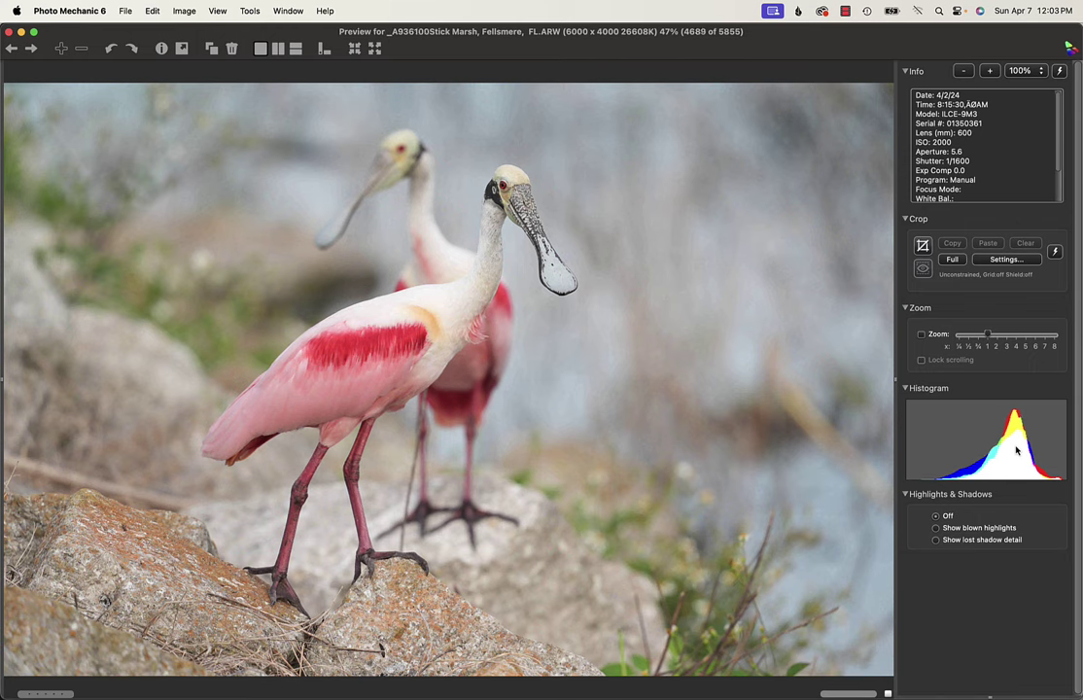
# Step: Go through the spoonbill pair burst from _A936100 to _A936121, comparing head positions and sharpness of the front bird
pyautogui.press('Right')
pyautogui.press('Right')
pyautogui.press('Right')
pyautogui.press('Right')
pyautogui.press('Right')
pyautogui.press('Right')
pyautogui.press('Right')
pyautogui.press('Right')
pyautogui.press('Right')
pyautogui.press('Right')
pyautogui.press('Right')
pyautogui.press('Right')
pyautogui.press('Right')
pyautogui.press('Right')
pyautogui.press('Right')
pyautogui.press('Right')
pyautogui.press('Right')
pyautogui.press('Right')
pyautogui.press('Right')
pyautogui.press('Right')
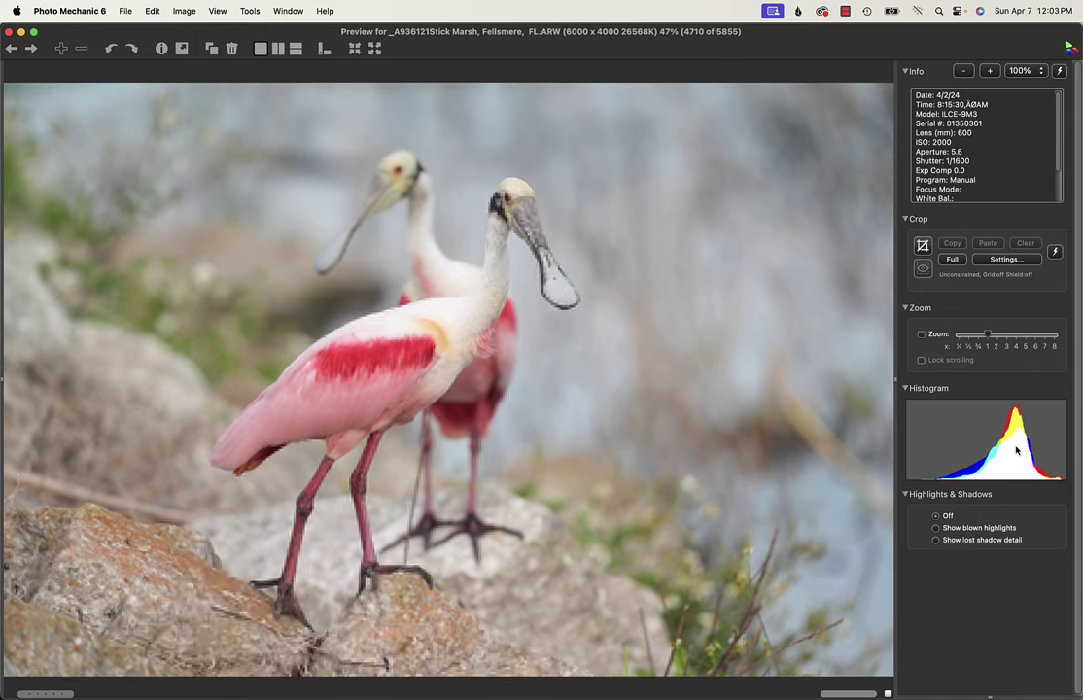
# Step: Review the frames from the spoonbill pair in _A936121 to the spoonbill standing on the rock in _A936137
pyautogui.press('Right')
pyautogui.press('Right')
pyautogui.press('Right')
pyautogui.press('Right')
pyautogui.press('Right')
pyautogui.press('Right')
pyautogui.press('Right')
pyautogui.press('Right')
pyautogui.press('Right')
pyautogui.press('Right')
pyautogui.press('Right')
pyautogui.press('Right')
pyautogui.press('Right')
pyautogui.press('Right')
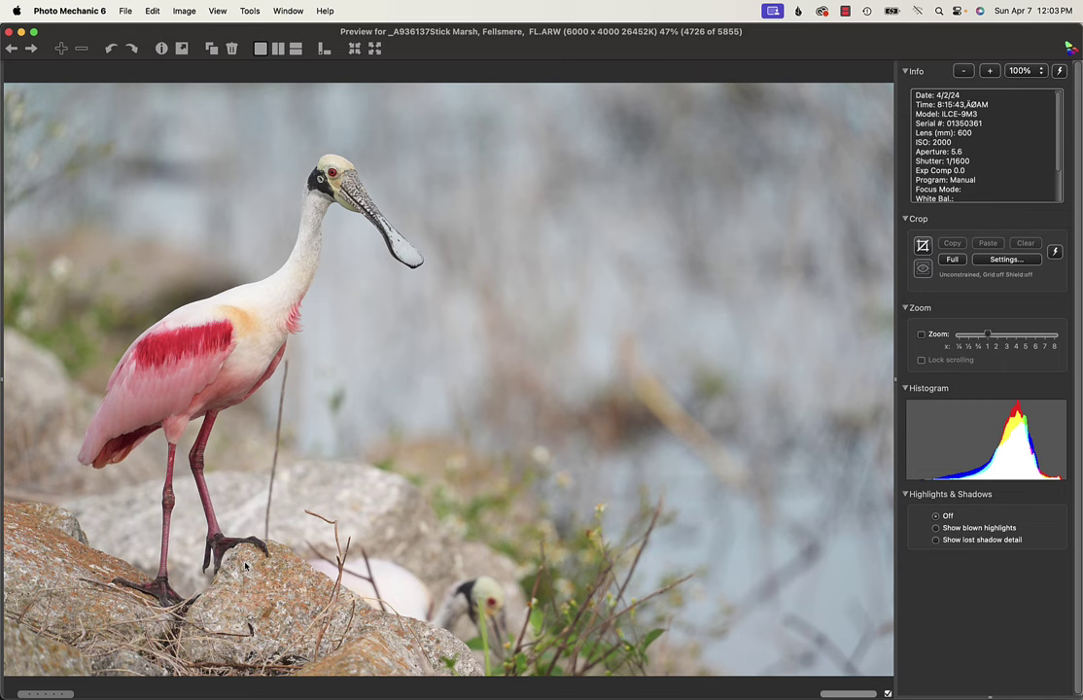
# Step: Compare pose and eye sharpness of the spoonbill on the rock from _A936137 to _A936148
pyautogui.press('Right')
pyautogui.press('Right')
pyautogui.press('Right')
pyautogui.press('Right')
pyautogui.press('Right')
pyautogui.press('Right')
pyautogui.press('Right')
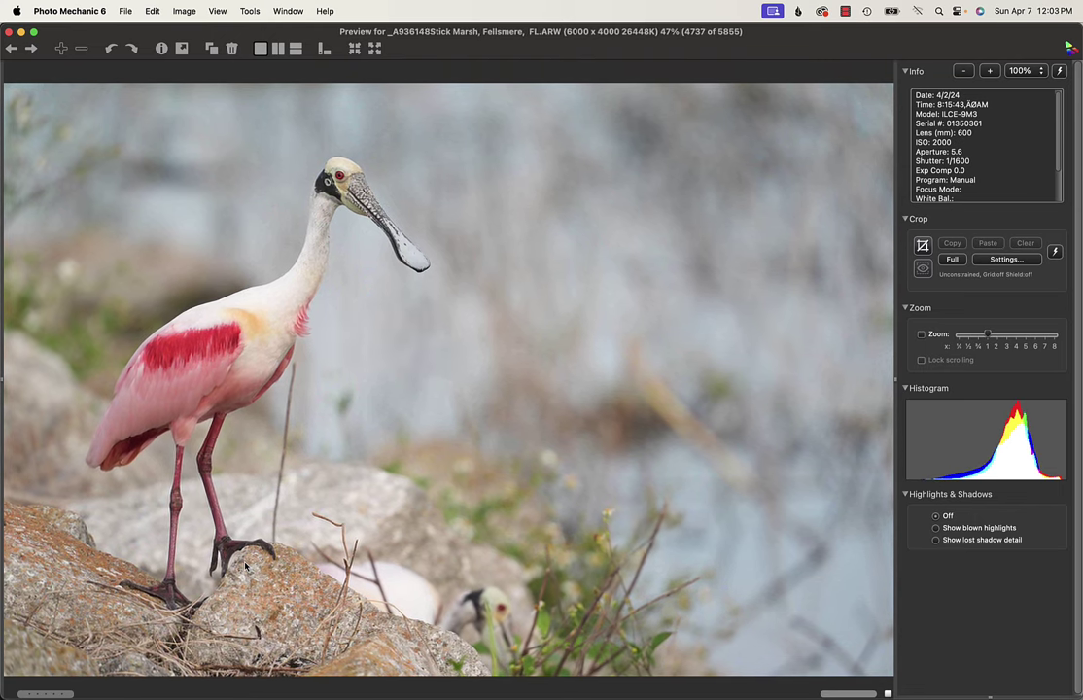
# Step: Look through the frames from _A936148 to the twig-carrying spoonbill in _A936163, comparing the bird's pose and the twigs' position
pyautogui.press('Right')
pyautogui.press('Right')
pyautogui.press('Right')
pyautogui.press('Right')
pyautogui.press('Right')
pyautogui.press('Right')
pyautogui.press('Right')
pyautogui.press('Right')
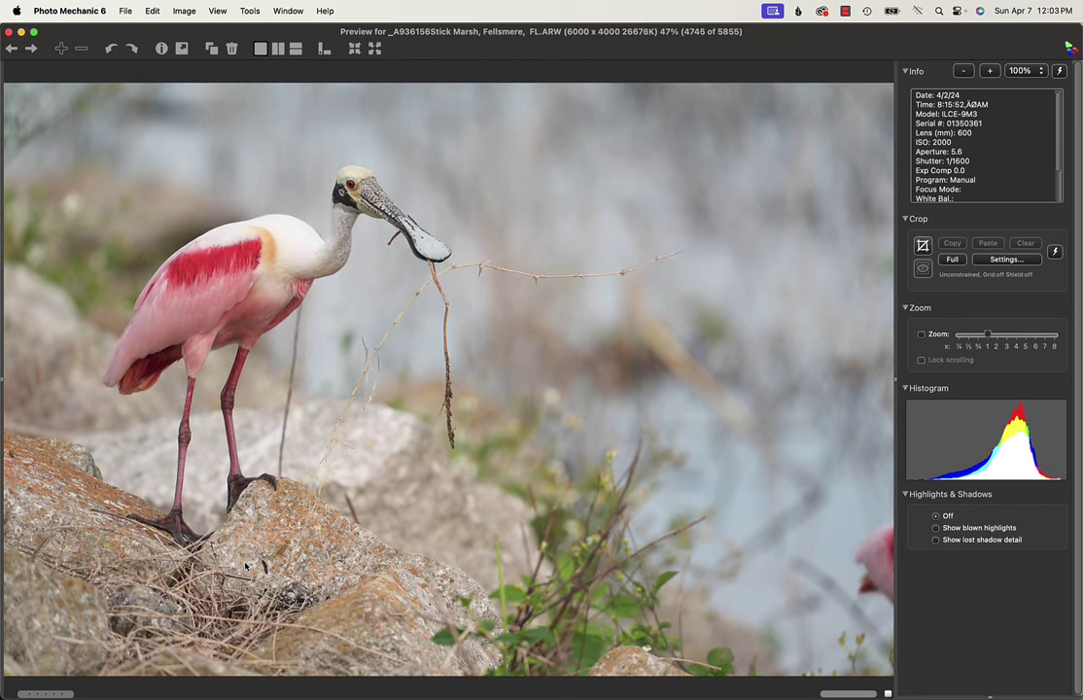
pyautogui.press('Right')
pyautogui.press('Right')
pyautogui.press('Right')
pyautogui.press('Right')
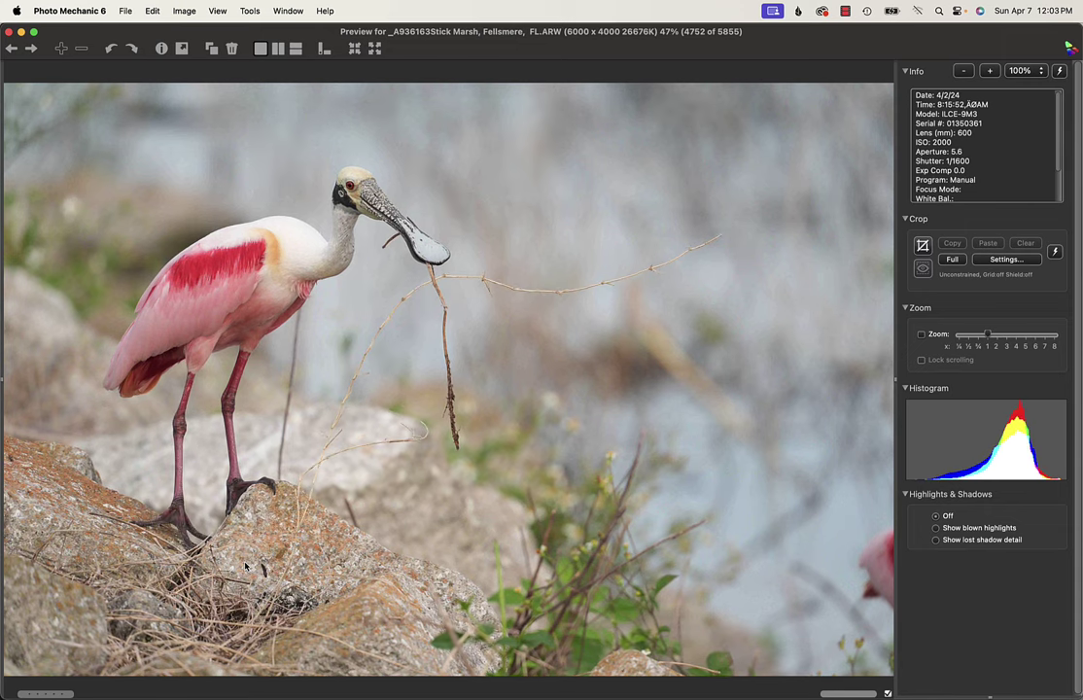
# Step: Compare the twig-carrying spoonbill's leg position and head pose in the frames from _A936163 to _A936181
pyautogui.press('Right')
pyautogui.press('Right')
pyautogui.press('Right')
pyautogui.press('Right')
pyautogui.press('Right')
pyautogui.press('Right')
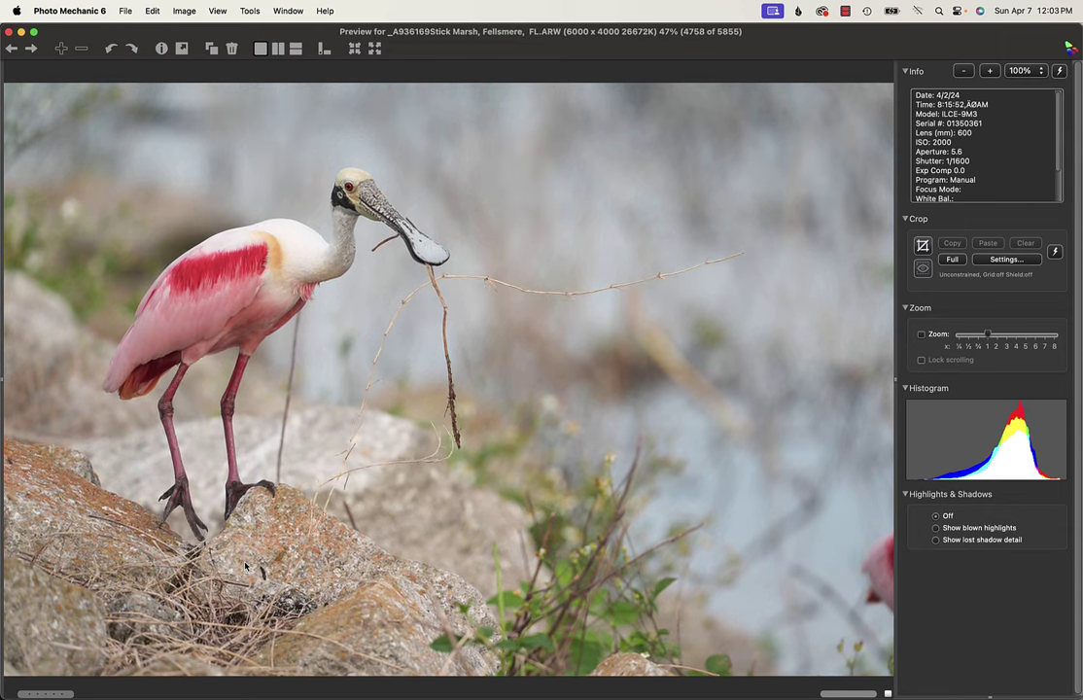
pyautogui.press('Right')
pyautogui.press('Right')
pyautogui.press('Right')
pyautogui.press('Right')
pyautogui.press('Right')
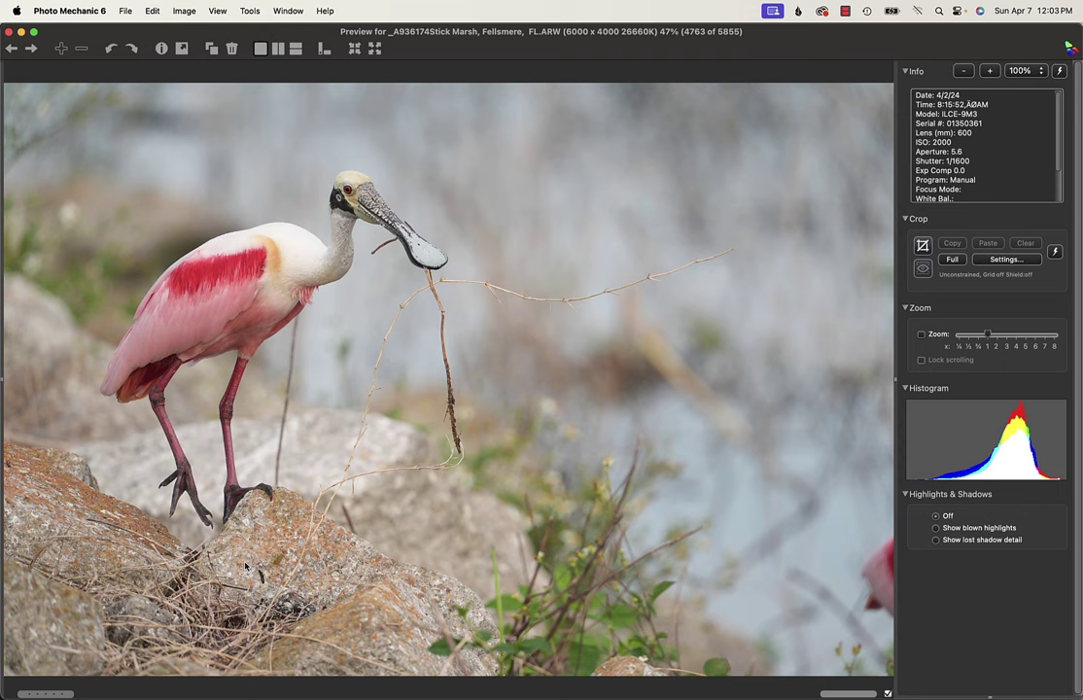
pyautogui.press('Right')
pyautogui.press('Right')
pyautogui.press('Right')
pyautogui.press('Right')
pyautogui.press('Right')
pyautogui.press('Right')
pyautogui.press('Right')
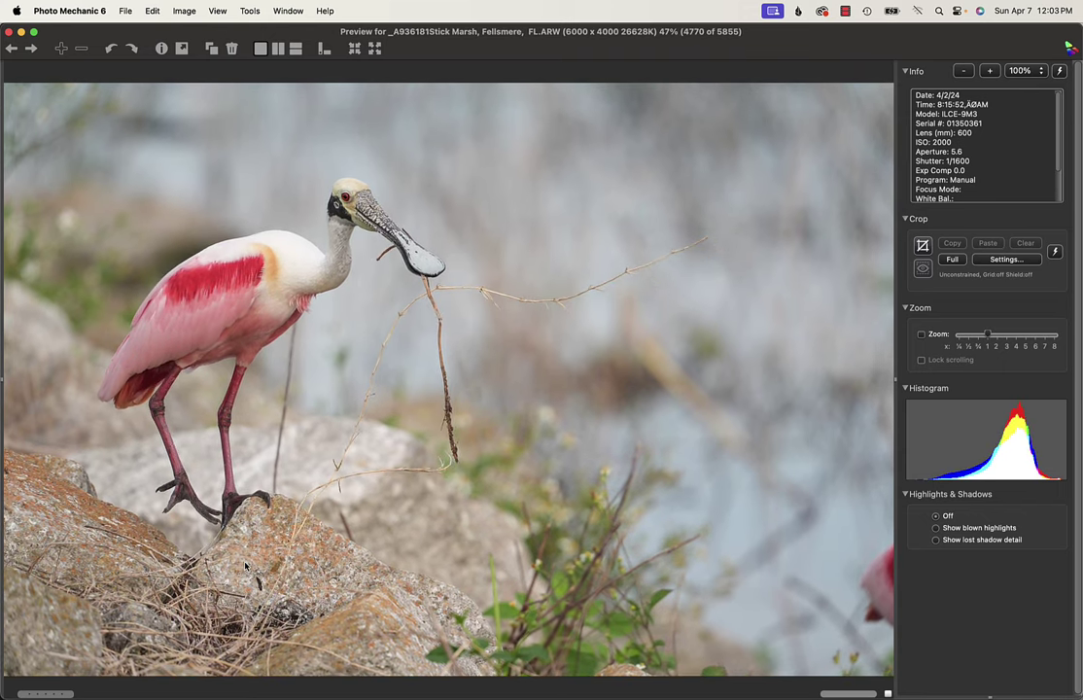
# Step: Go through the frames from _A936181 to _A936199, checking the spoonbill's pose and head angle as it handles the twigs
pyautogui.press('Right')
pyautogui.press('Right')
pyautogui.press('Right')
pyautogui.press('Right')
pyautogui.press('Right')
pyautogui.press('Right')
pyautogui.press('Right')
pyautogui.press('Right')
pyautogui.press('Right')
pyautogui.press('Right')
pyautogui.press('Right')
pyautogui.press('Right')
pyautogui.press('Right')
pyautogui.press('Right')
pyautogui.press('Right')
pyautogui.press('Right')
pyautogui.press('Right')
pyautogui.press('Right')
pyautogui.press('Right')
pyautogui.press('Right')
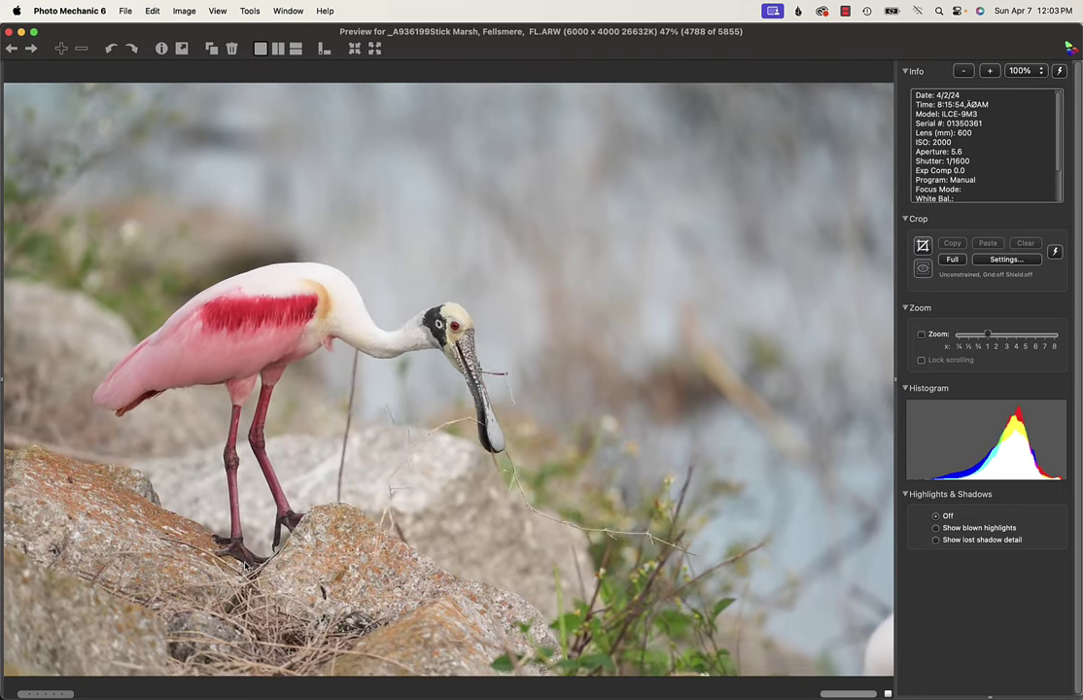
# Step: Review the spoonbill burst from _A936199 to _A936222, comparing neck position, twig placement and background distractions
pyautogui.press('Right')
pyautogui.press('Right')
pyautogui.press('Right')
pyautogui.press('Right')
pyautogui.press('Right')
pyautogui.press('Right')
pyautogui.press('Right')
pyautogui.press('Right')
pyautogui.press('Right')
pyautogui.press('Right')
pyautogui.press('Right')
pyautogui.press('Right')
pyautogui.press('Right')
pyautogui.press('Right')
pyautogui.press('Right')
pyautogui.press('Right')
pyautogui.press('Right')
pyautogui.press('Right')
pyautogui.press('Right')
pyautogui.press('Right')
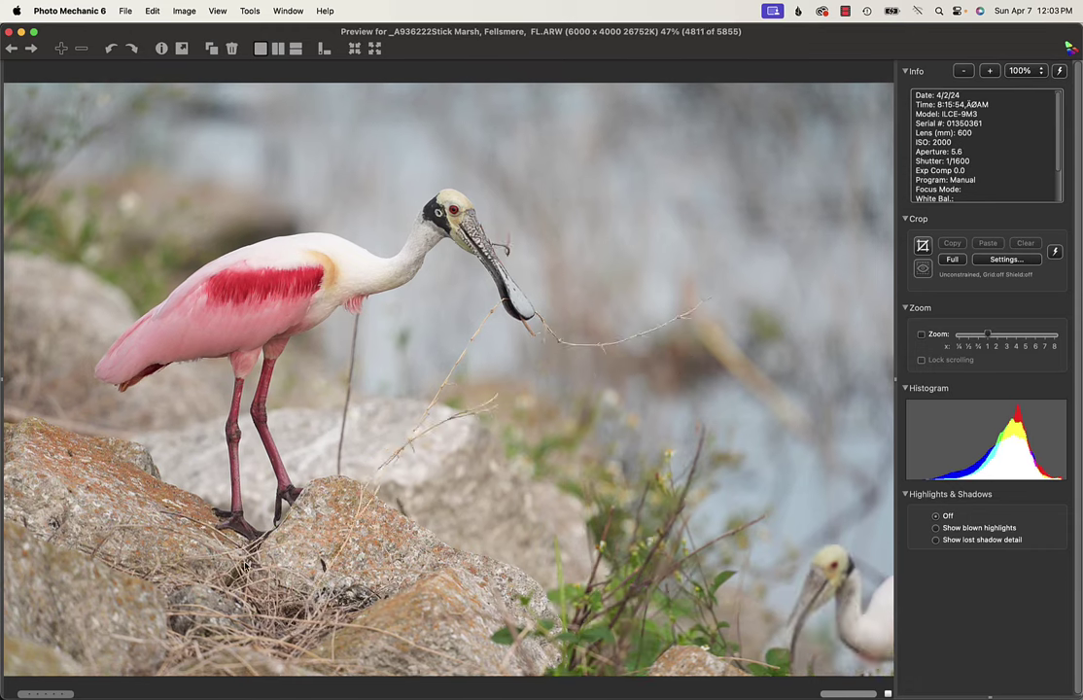
# Step: Look through the frames from the spoonbill on the rock in _A936222 to the spoonbill in flight in _A936239
pyautogui.press('Right')
pyautogui.press('Right')
pyautogui.press('Right')
pyautogui.press('Right')
pyautogui.press('Right')
pyautogui.press('Right')
pyautogui.press('Right')
pyautogui.press('Right')
pyautogui.press('Right')
pyautogui.press('Right')
pyautogui.press('Right')
pyautogui.press('Right')
pyautogui.press('Right')
pyautogui.press('Right')
pyautogui.press('Right')
pyautogui.press('Right')
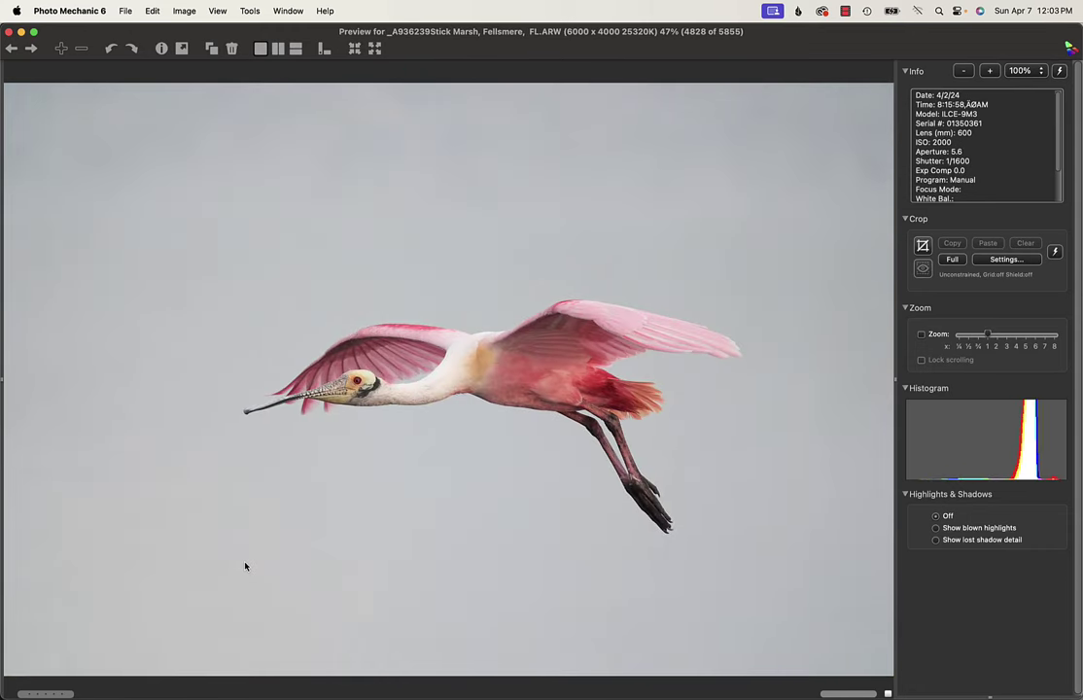
# Step: Compare wing positions and eye sharpness in the flying spoonbill burst from _A936239 to _A936263
pyautogui.press('Right')
pyautogui.press('Right')
pyautogui.press('Right')
pyautogui.press('Right')
pyautogui.press('Right')
pyautogui.press('Right')
pyautogui.press('Right')
pyautogui.press('Right')
pyautogui.press('Right')
pyautogui.press('Right')
pyautogui.press('Right')
pyautogui.press('Right')
pyautogui.press('Right')
pyautogui.press('Right')
pyautogui.press('Right')
pyautogui.press('Right')
pyautogui.press('Right')
pyautogui.press('Right')
pyautogui.press('Right')
pyautogui.press('Right')
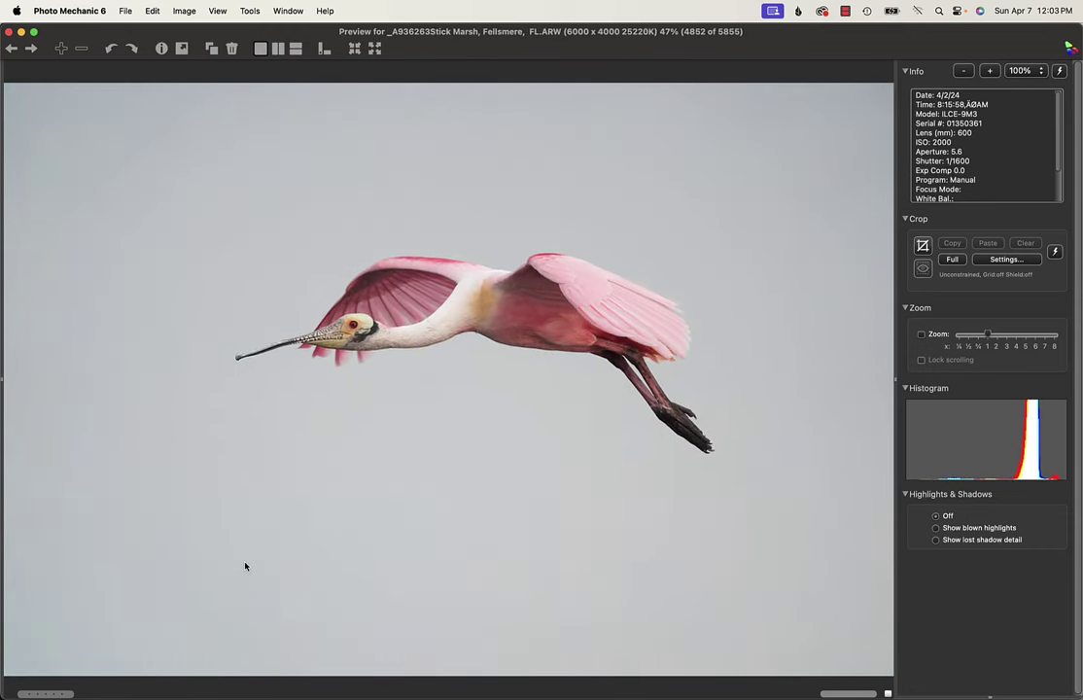
# Step: Examine the spoonbill flight frames from _A936263 to the bird banking over pale water in _A936287
pyautogui.press('Right')
pyautogui.press('Right')
pyautogui.press('Right')
pyautogui.press('Right')
pyautogui.press('Right')
pyautogui.press('Right')
pyautogui.press('Right')
pyautogui.press('Right')
pyautogui.press('Right')
pyautogui.press('Right')
pyautogui.press('Right')
pyautogui.press('Right')
pyautogui.press('Right')
pyautogui.press('Right')
pyautogui.press('Right')
pyautogui.press('Right')
pyautogui.press('Right')
pyautogui.press('Right')
pyautogui.press('Right')
pyautogui.press('Right')
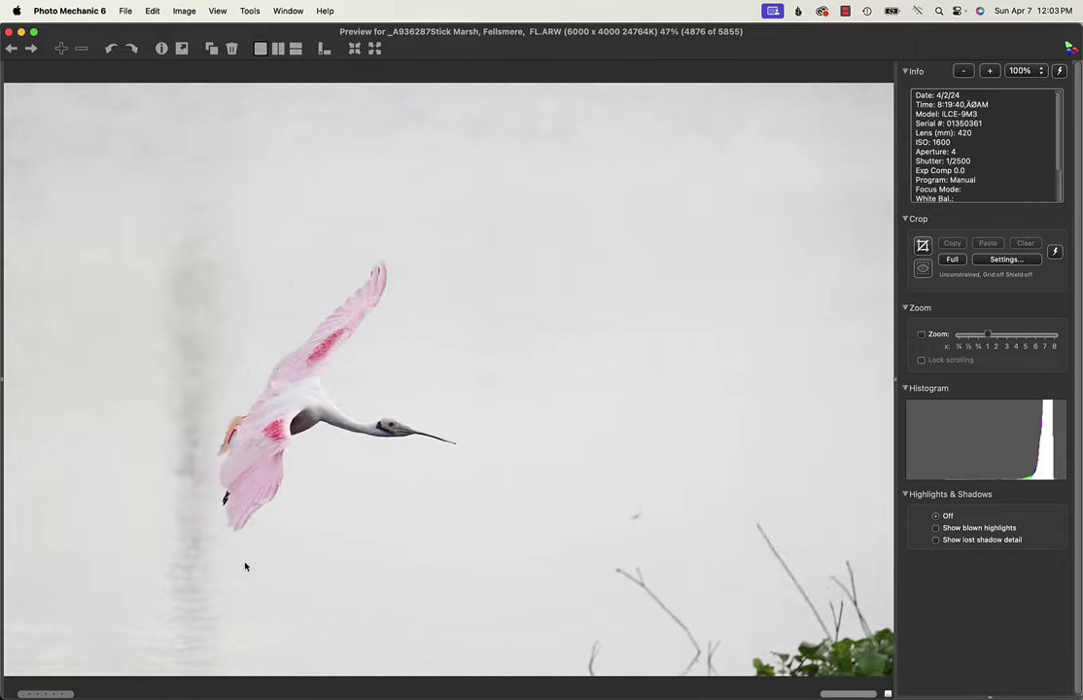
# Step: Browse the flight frames from _A936287 to the branch-carrying spoonbill in _A936310, checking wing pose and framing
pyautogui.press('Right')
pyautogui.press('Right')
pyautogui.press('Right')
pyautogui.press('Right')
pyautogui.press('Right')
pyautogui.press('Right')
pyautogui.press('Right')
pyautogui.press('Right')
pyautogui.press('Right')
pyautogui.press('Right')
pyautogui.press('Right')
pyautogui.press('Right')
pyautogui.press('Right')
pyautogui.press('Right')
pyautogui.press('Right')
pyautogui.press('Right')
pyautogui.press('Right')
pyautogui.press('Right')
pyautogui.press('Right')
pyautogui.press('Right')
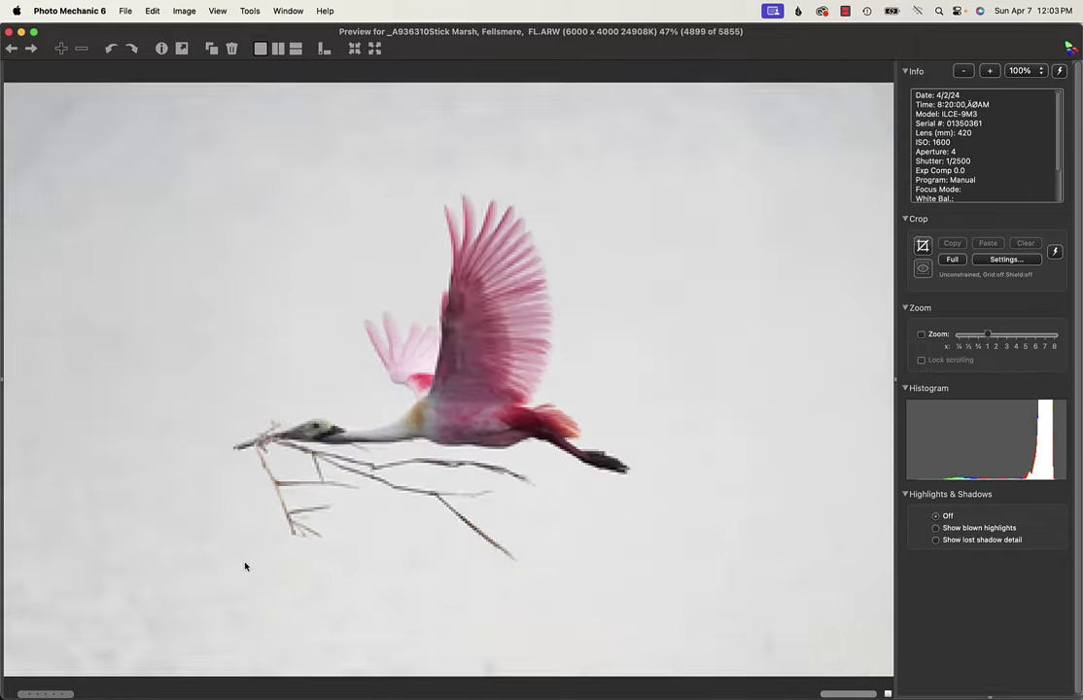
# Step: Review the branch-carrying spoonbill frames from _A936310 to _A936334, comparing wing spread, head visibility and branch position
pyautogui.press('Right')
pyautogui.press('Right')
pyautogui.press('Right')
pyautogui.press('Right')
pyautogui.press('Right')
pyautogui.press('Right')
pyautogui.press('Right')
pyautogui.press('Right')
pyautogui.press('Right')
pyautogui.press('Right')
pyautogui.press('Right')
pyautogui.press('Right')
pyautogui.press('Right')
pyautogui.press('Right')
pyautogui.press('Right')
pyautogui.press('Right')
pyautogui.press('Right')
pyautogui.press('Right')
pyautogui.press('Right')
pyautogui.press('Right')
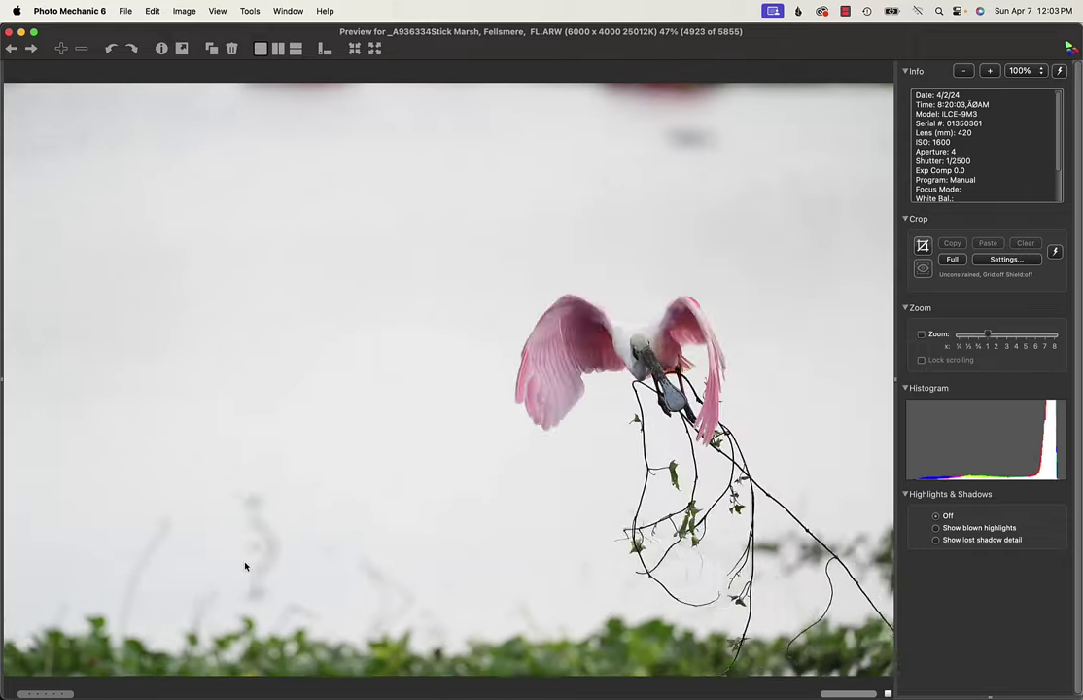
# Step: Go back through the vine-carrying spoonbill frames to _A936330, before the head-on takeoff begins
pyautogui.press('Left')
pyautogui.press('Left')
pyautogui.press('Left')
pyautogui.press('Left')
pyautogui.press('Left')
pyautogui.press('Left')
pyautogui.press('Left')
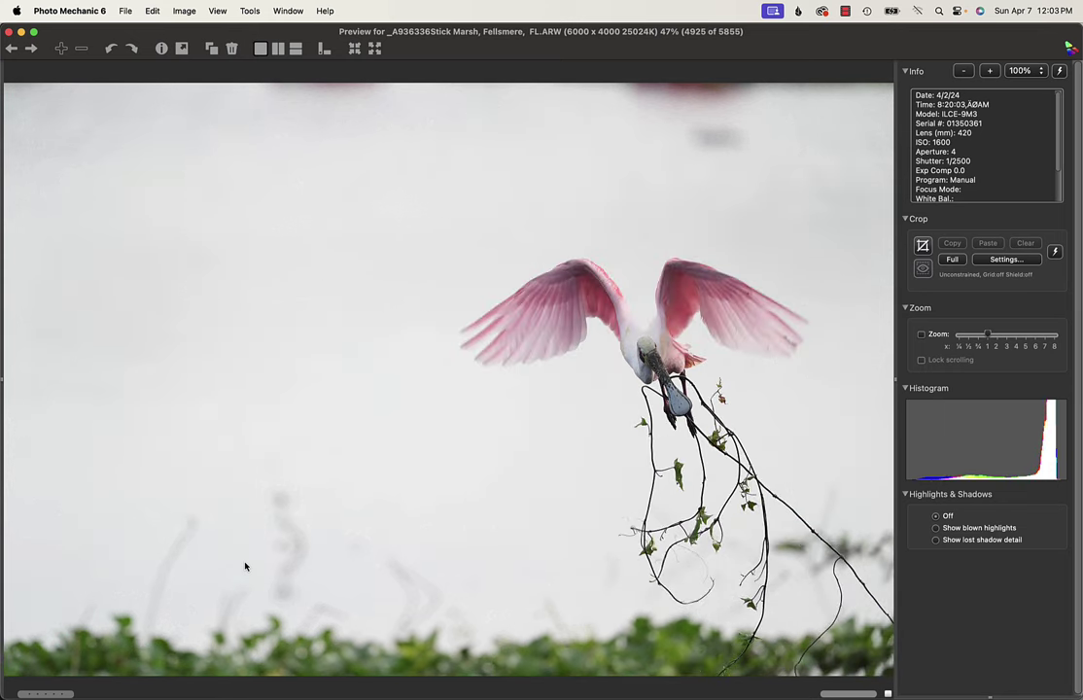
pyautogui.press('Left')
pyautogui.press('Left')
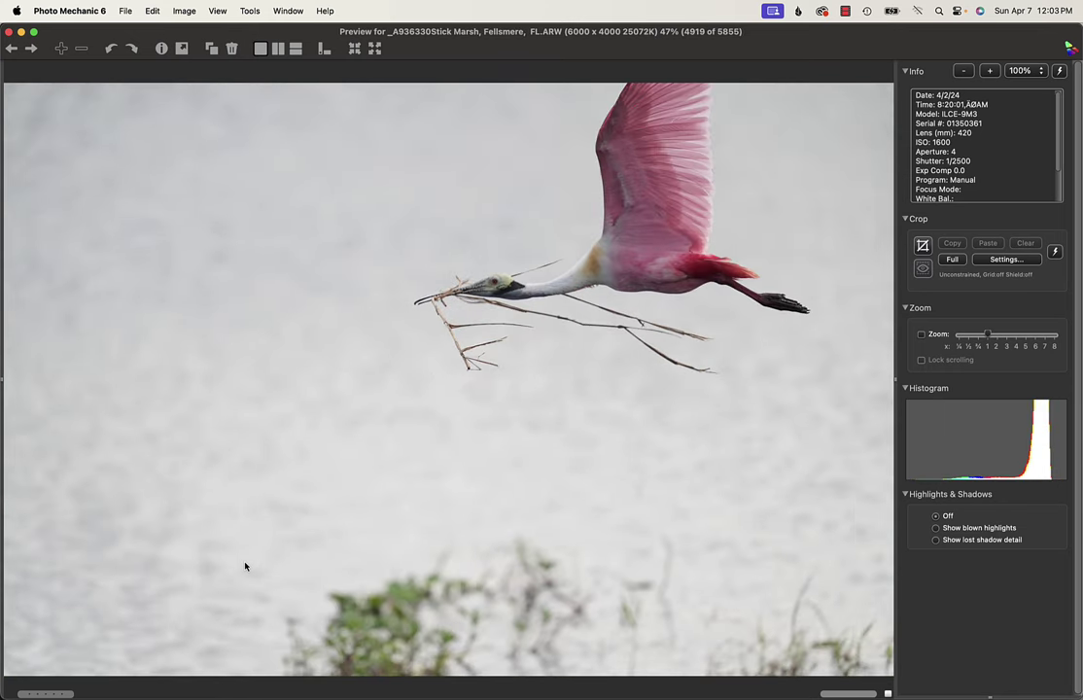
# Step: Compare the wing positions of the head-on spoonbill lifting the leafy vine from _A936330 to _A936343
pyautogui.press('Right')
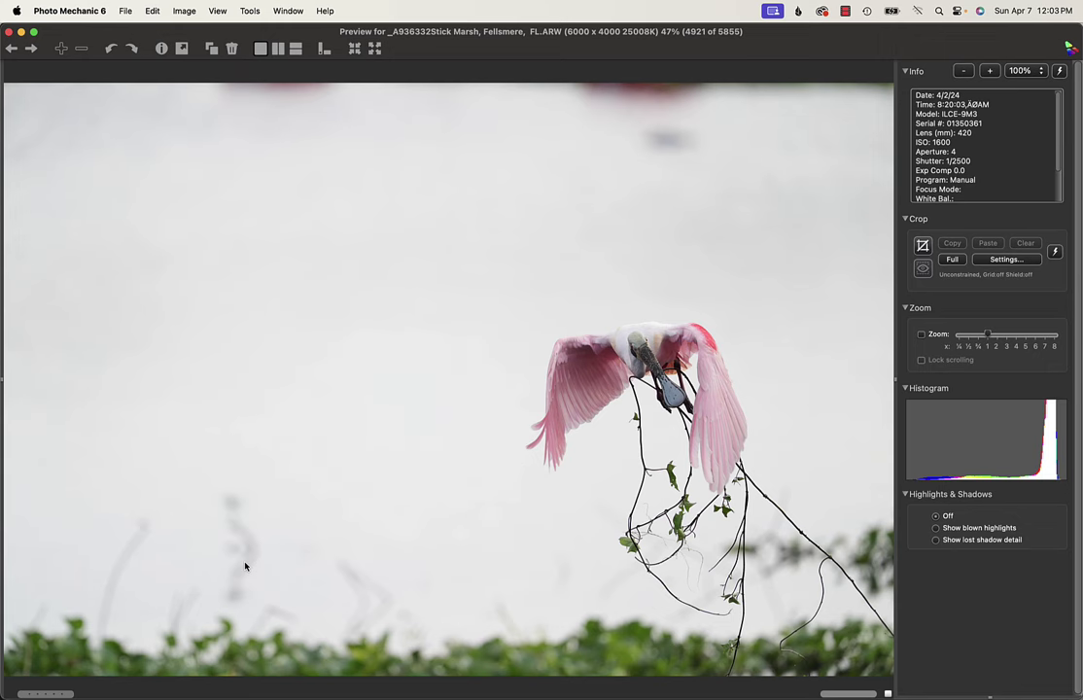
pyautogui.press('Right')
pyautogui.press('Right')
pyautogui.press('Right')
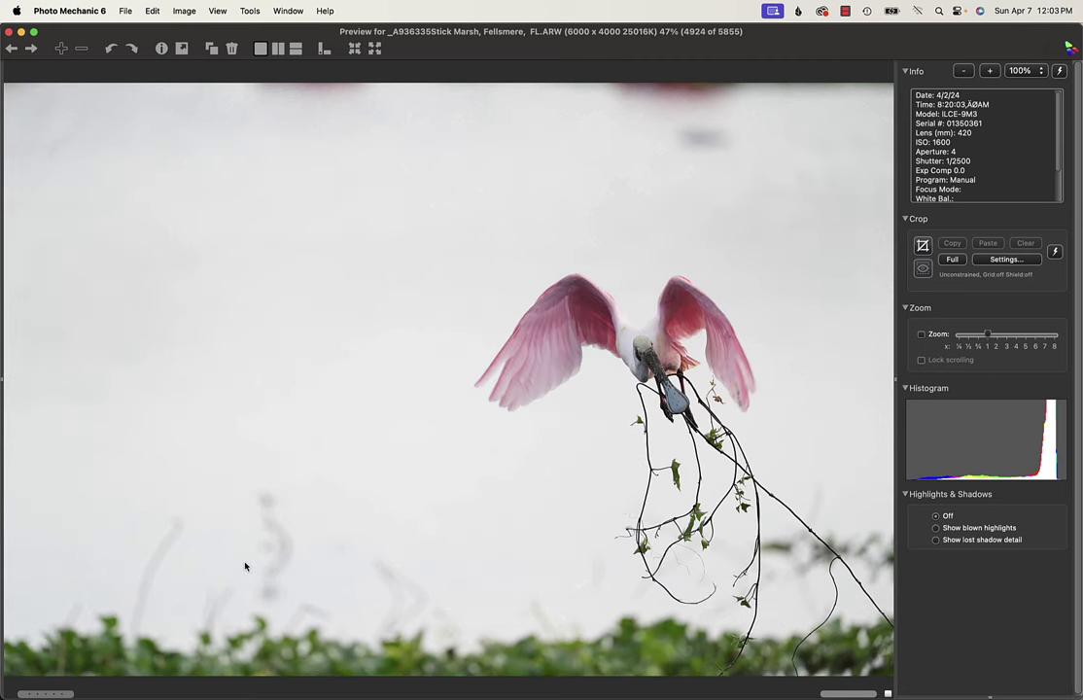
pyautogui.press('Right')
pyautogui.press('Right')
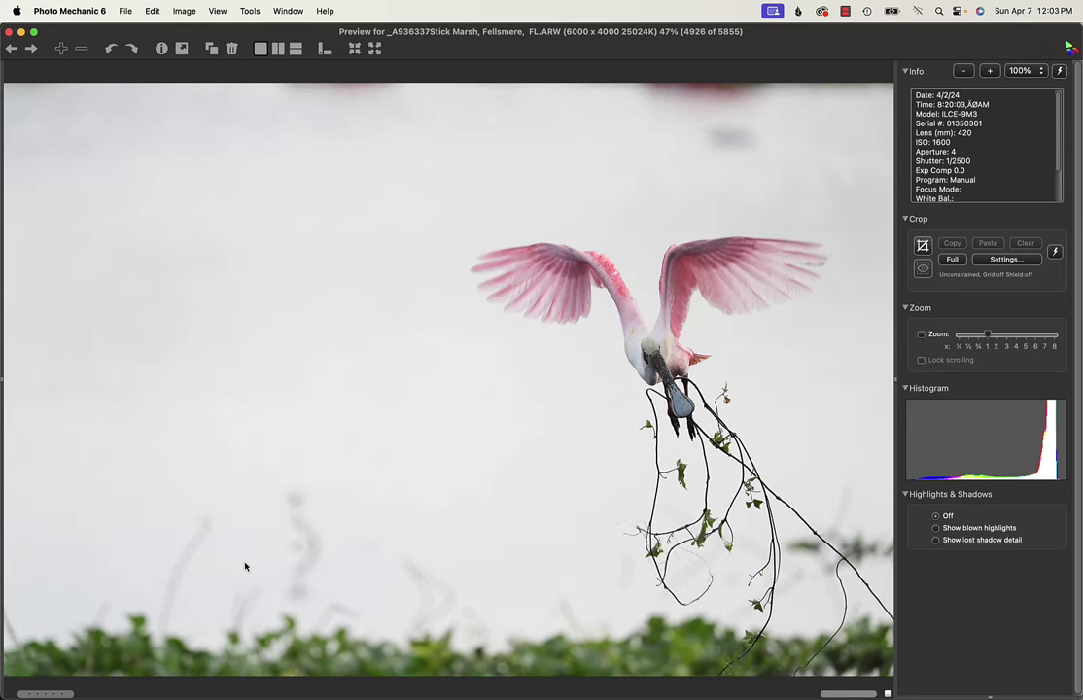
pyautogui.press('Right')
pyautogui.press('Right')
pyautogui.press('Right')
pyautogui.press('Right')
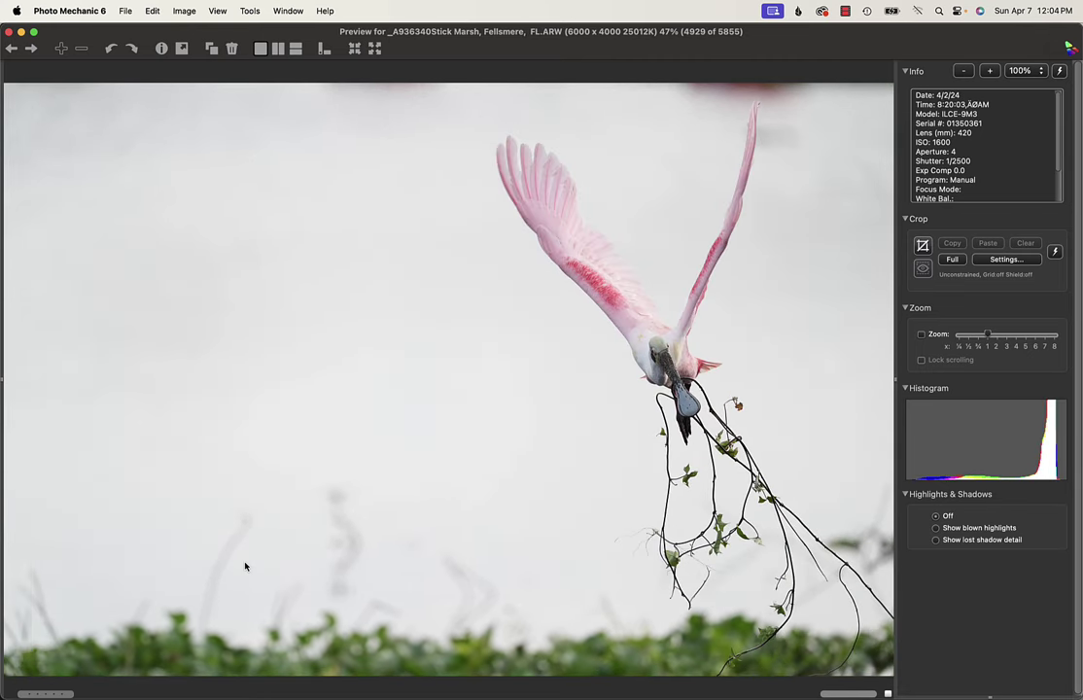
pyautogui.press('Right')
pyautogui.press('Right')
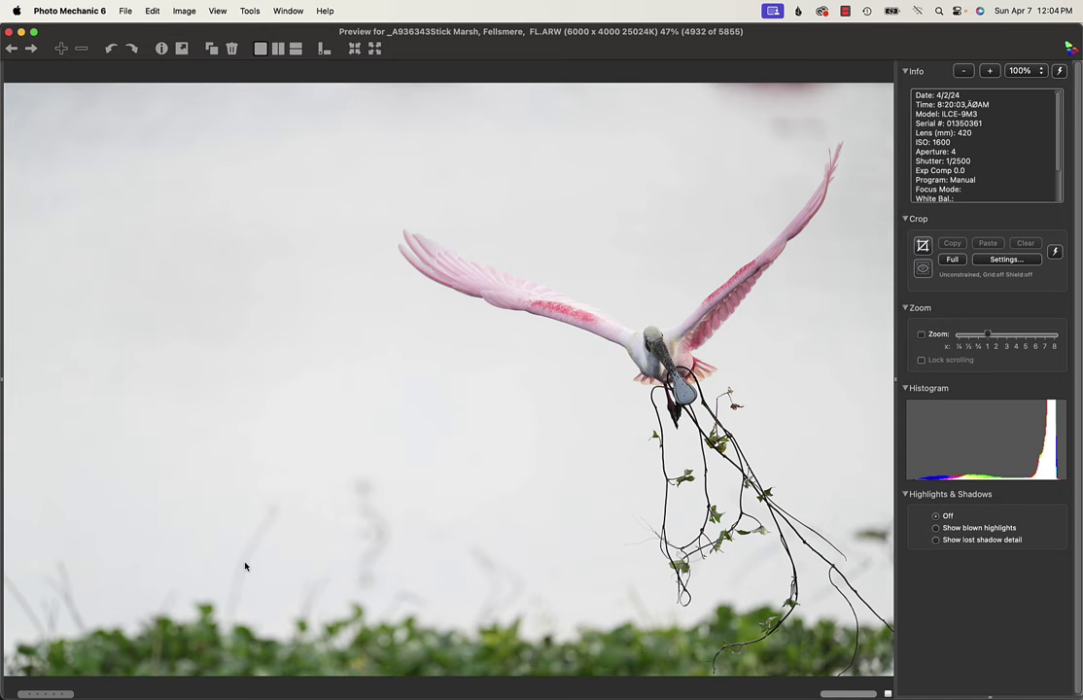
# Step: Examine the vine-carrying spoonbill's wing spread and bill visibility from _A936343 to _A936352
pyautogui.press('Right')
pyautogui.press('Right')
pyautogui.press('Right')
pyautogui.press('Right')
pyautogui.press('Right')
pyautogui.press('Right')
pyautogui.press('Right')
pyautogui.press('Right')
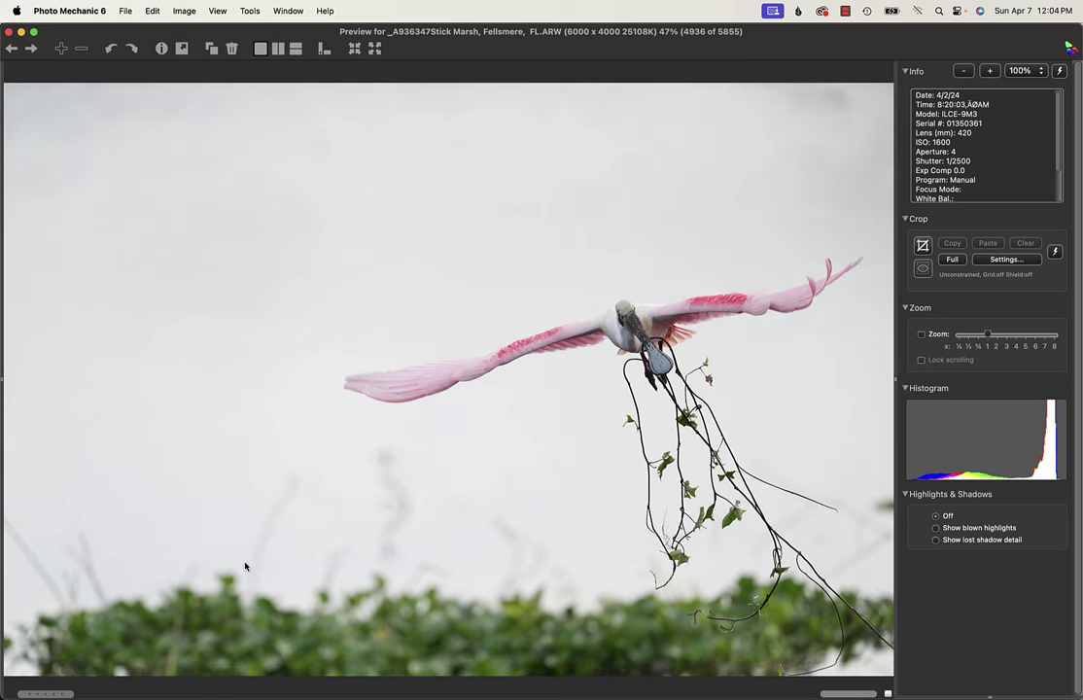
pyautogui.press('Right')
pyautogui.press('Right')
pyautogui.press('Right')
pyautogui.press('Right')
pyautogui.press('Right')
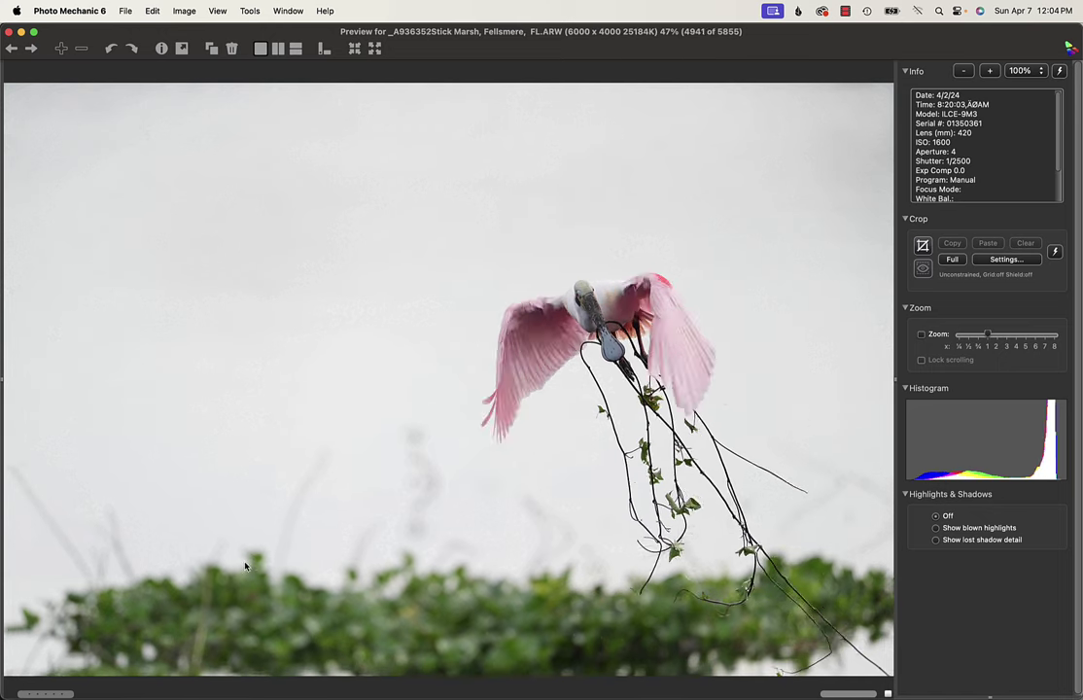
# Step: Review the frames from _A936352 to _A936363, inspect the head sharpness at 100%, and tag _A936363
pyautogui.press('Right')
pyautogui.press('Right')
pyautogui.press('Right')
pyautogui.press('Right')
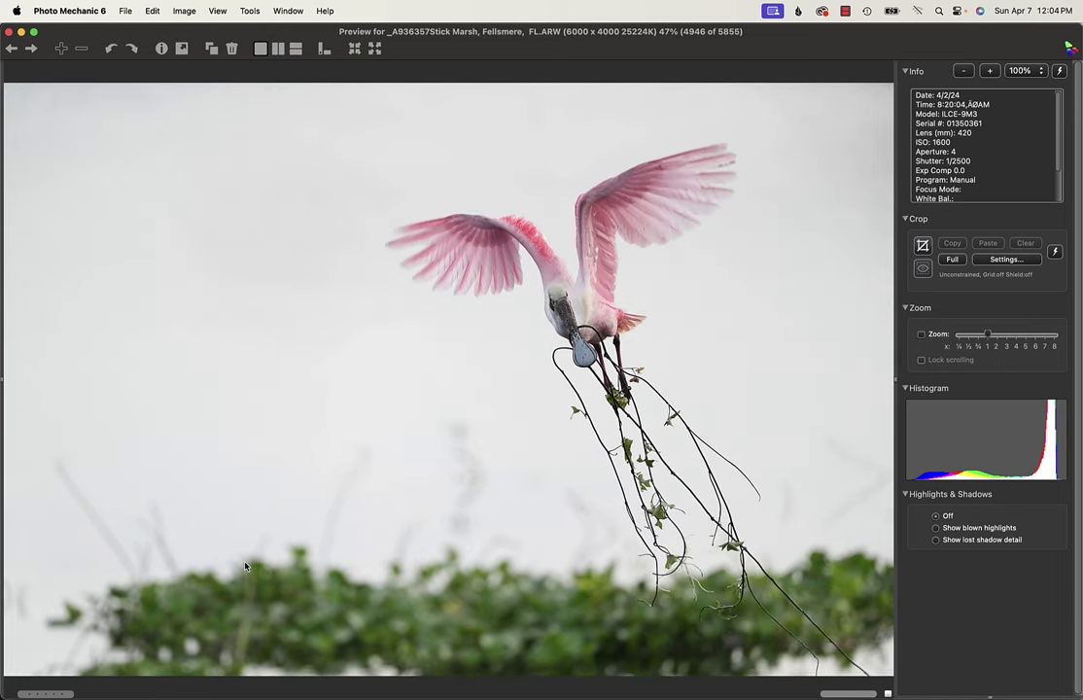
pyautogui.press('Right')
pyautogui.press('Right')
pyautogui.press('Right')
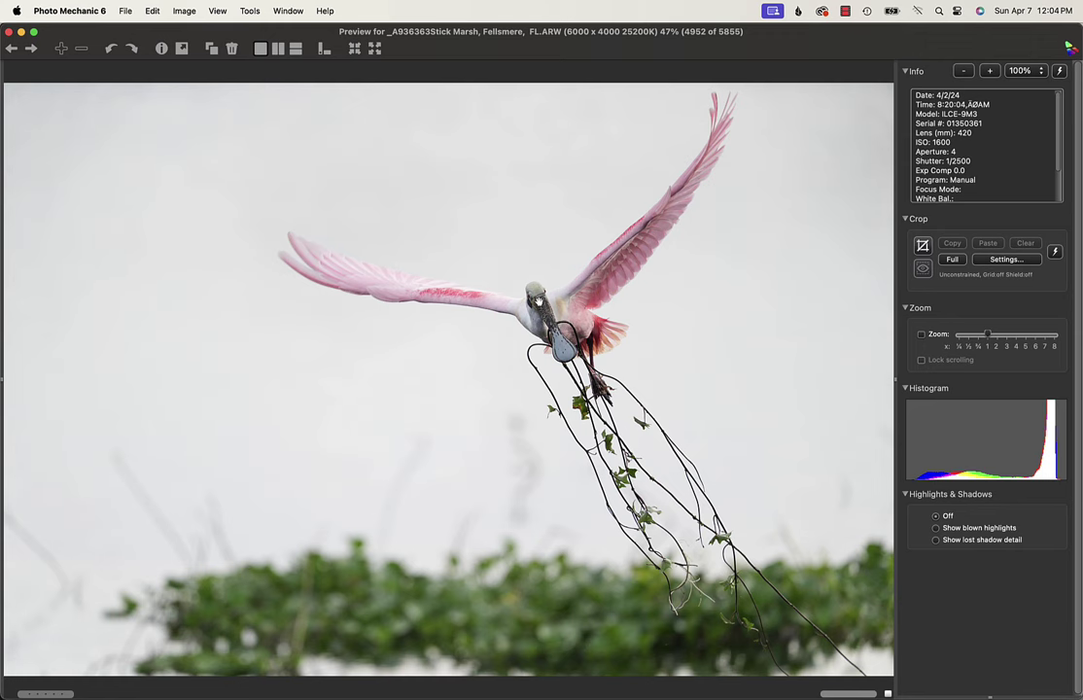
pyautogui.click(537, 302)
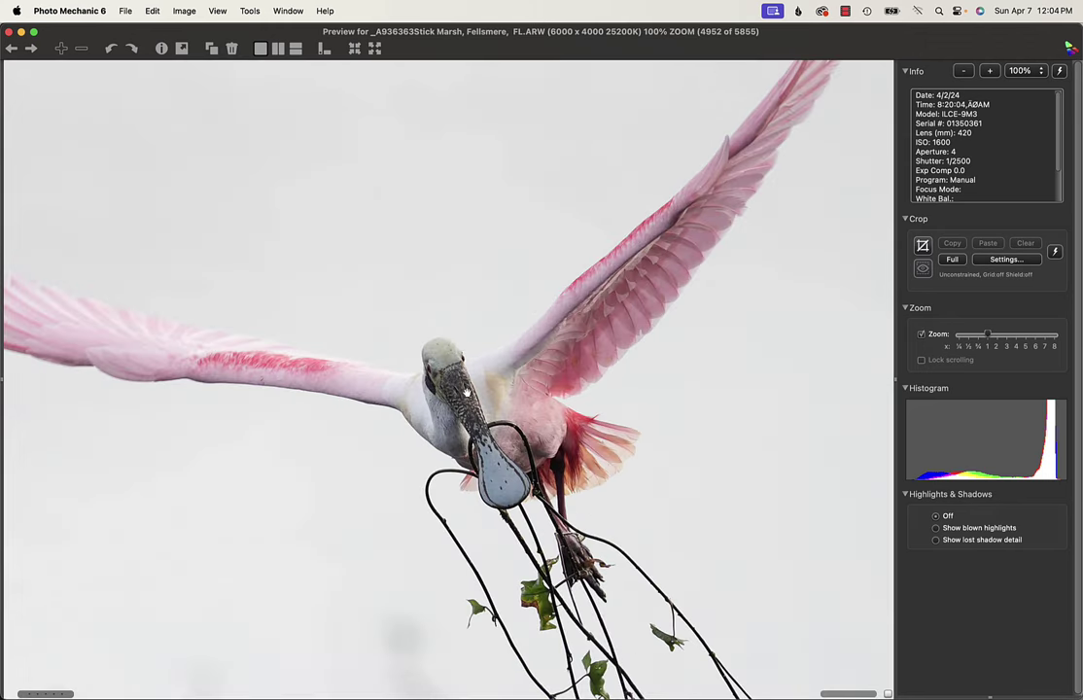
pyautogui.click(481, 425)
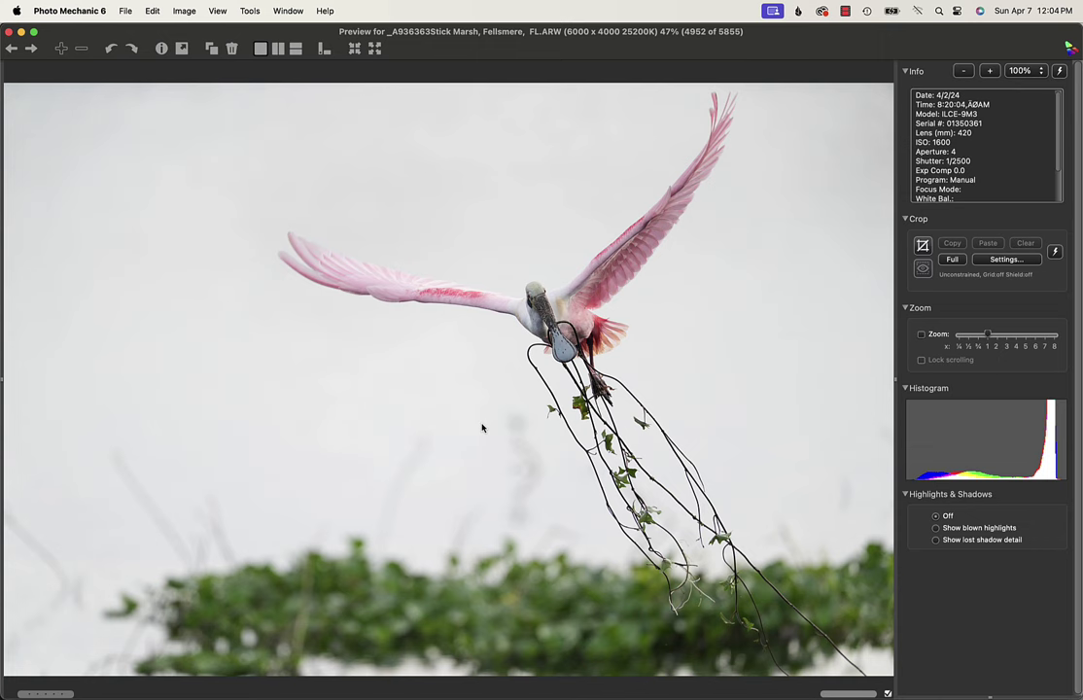
# Step: Compare the downstroke frames from _A936363 to _A936371 and tag _A936370
pyautogui.press('Right')
pyautogui.press('Right')
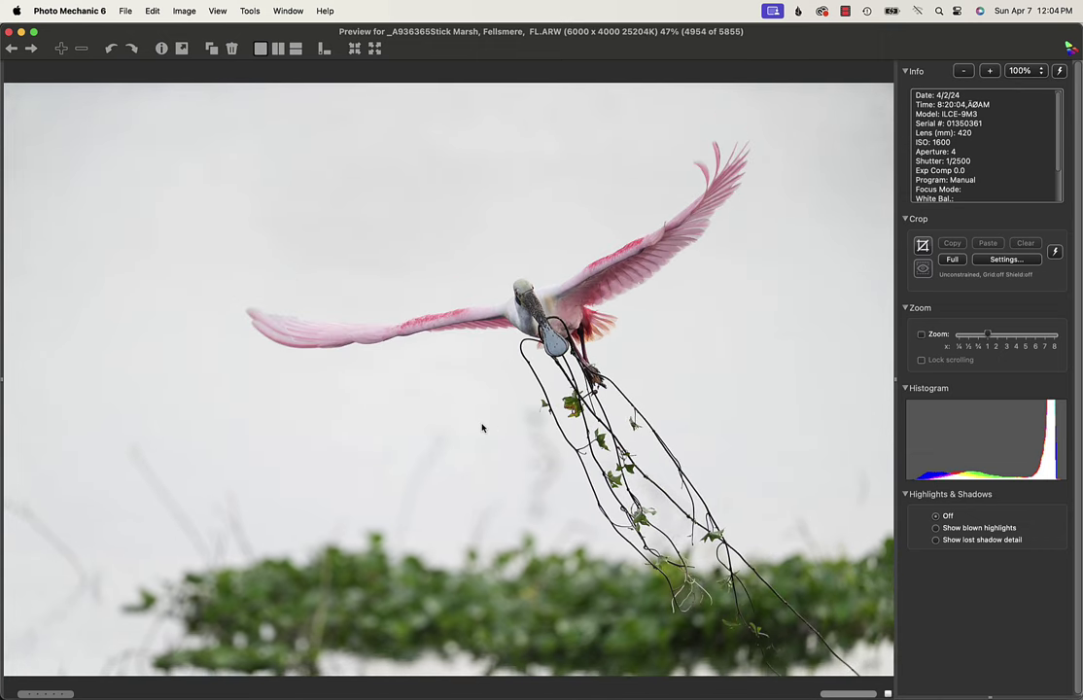
pyautogui.press('Right')
pyautogui.press('Right')
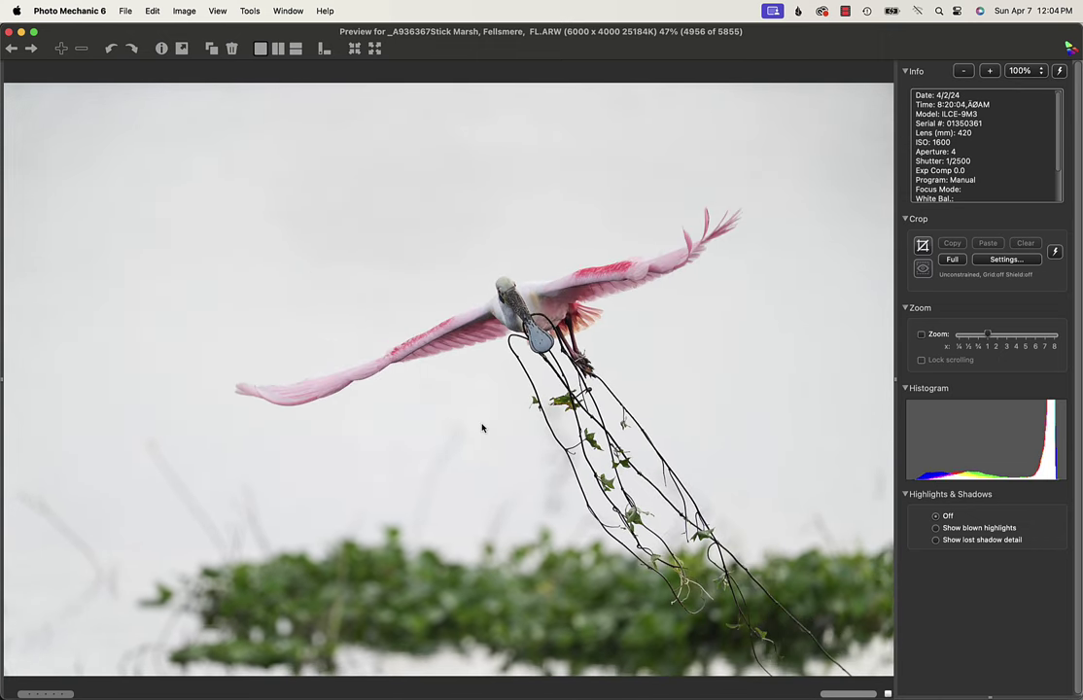
pyautogui.press('Right')
pyautogui.press('Right')
pyautogui.press('Right')
pyautogui.press('Right')
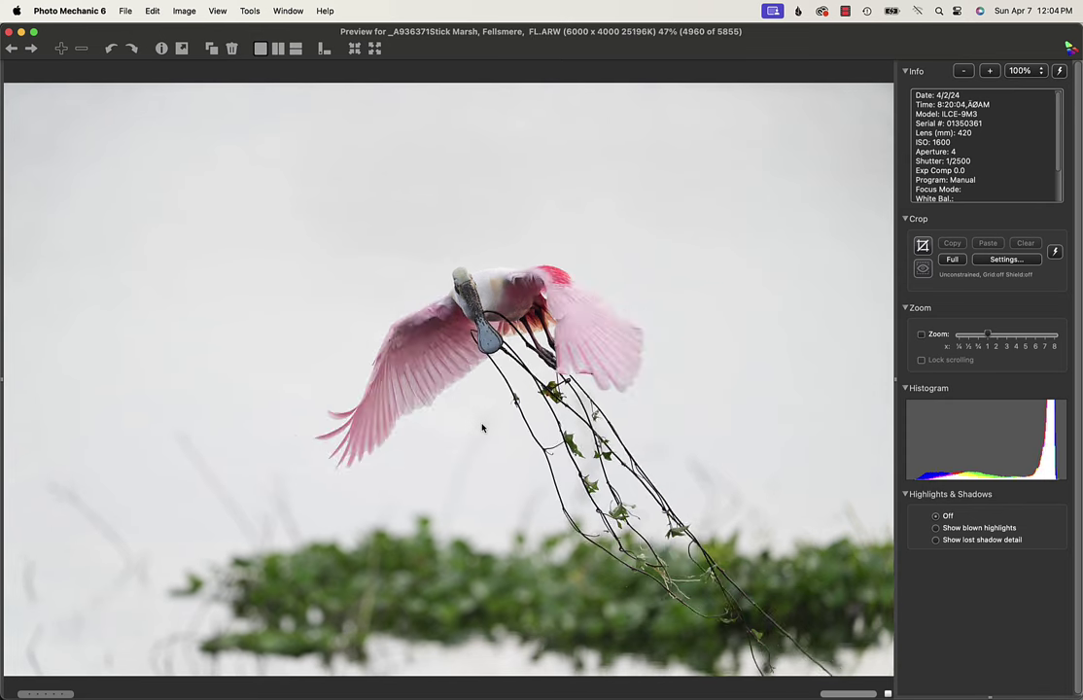
pyautogui.press('Left')
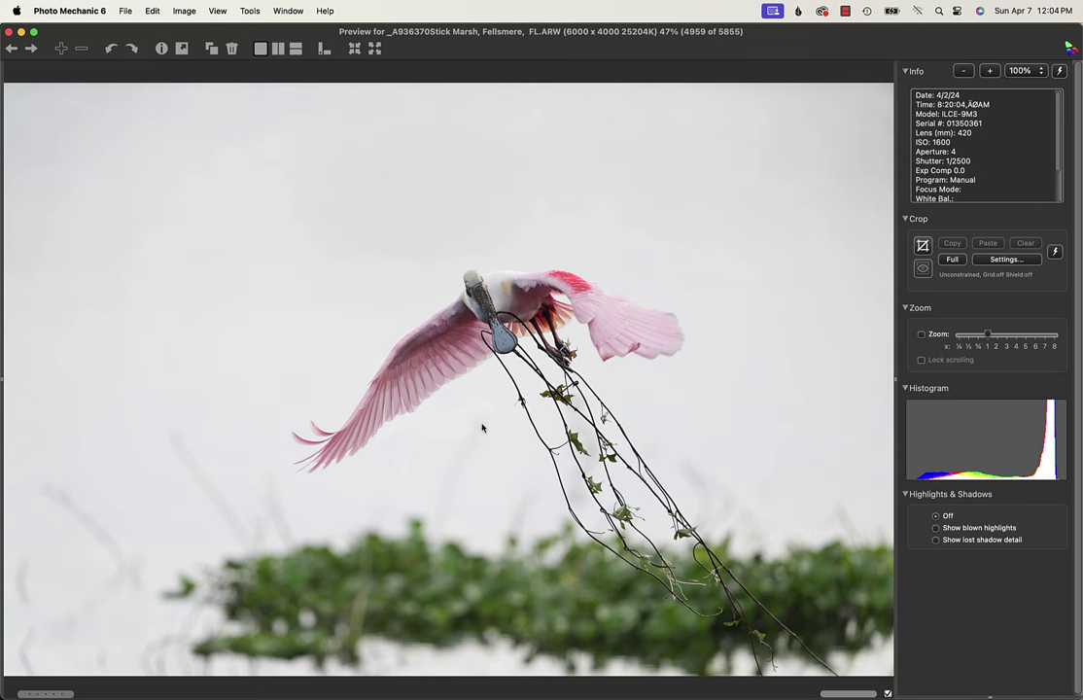
# Step: Review the frames from _A936370 to _A936377 and inspect the spoonbill's eye and bill at 100% in _A936377
pyautogui.press('Right')
pyautogui.press('Right')
pyautogui.press('Right')
pyautogui.press('Right')
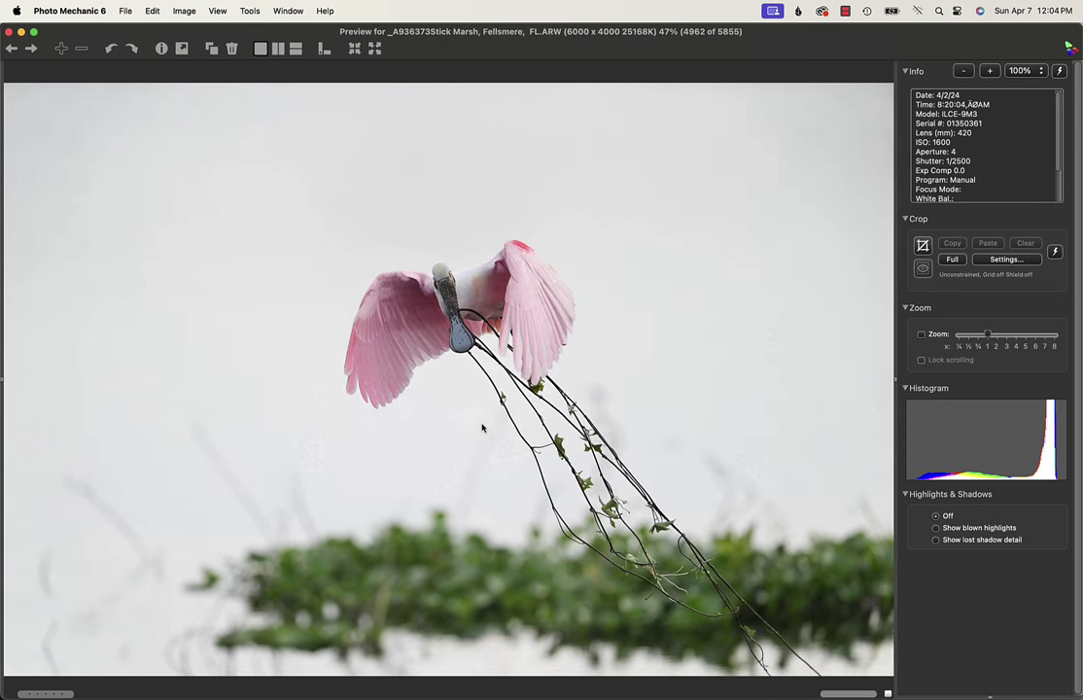
pyautogui.press('Right')
pyautogui.press('Right')
pyautogui.press('Right')
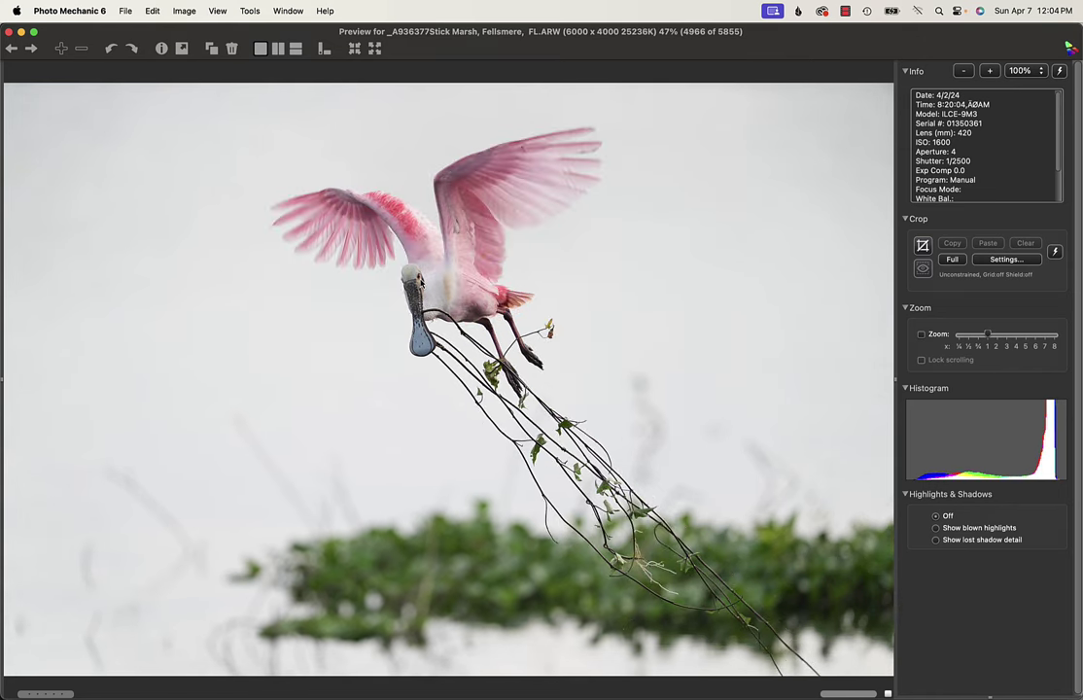
pyautogui.click(420, 279)
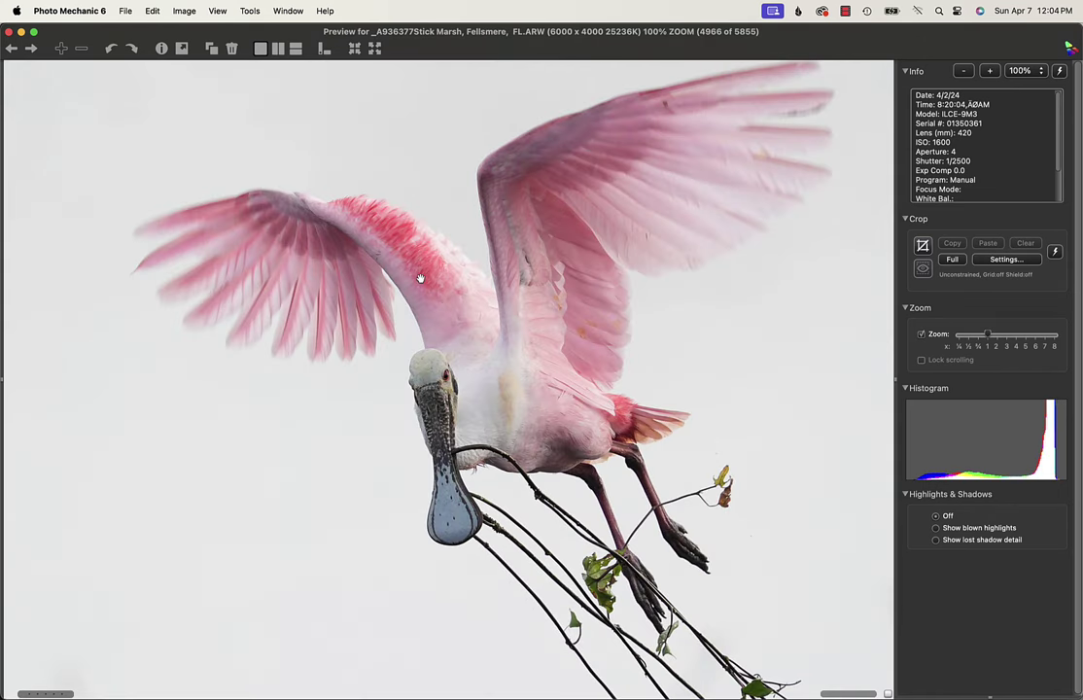
pyautogui.click(420, 279)
# Step: Review the frames from _A936377 to _A936386, tag _A936386, and inspect the spoonbill's head up close
pyautogui.press('Right')
pyautogui.press('Right')
pyautogui.press('Right')
pyautogui.press('Right')
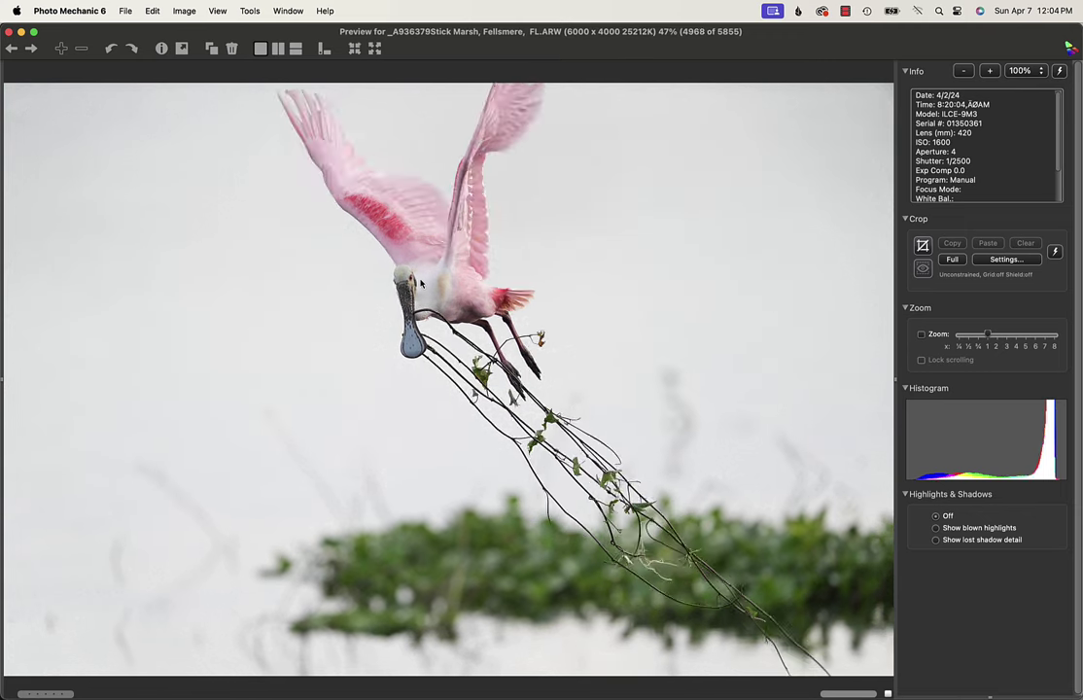
pyautogui.press('Right')
pyautogui.press('Right')
pyautogui.press('Right')
pyautogui.press('Right')
pyautogui.press('Right')
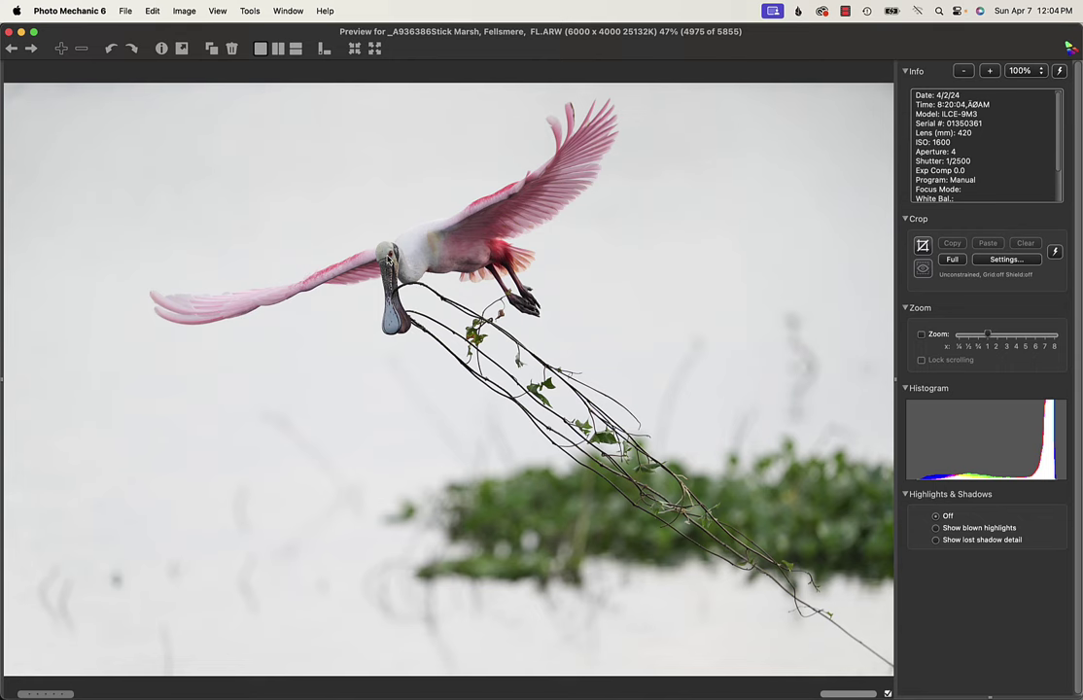
pyautogui.click(386, 256)
pyautogui.click(387, 255)
# Step: Compare the spoonbill's open bill and wing pose from _A936387 to _A936394 as the vine slips free
pyautogui.press('Right')
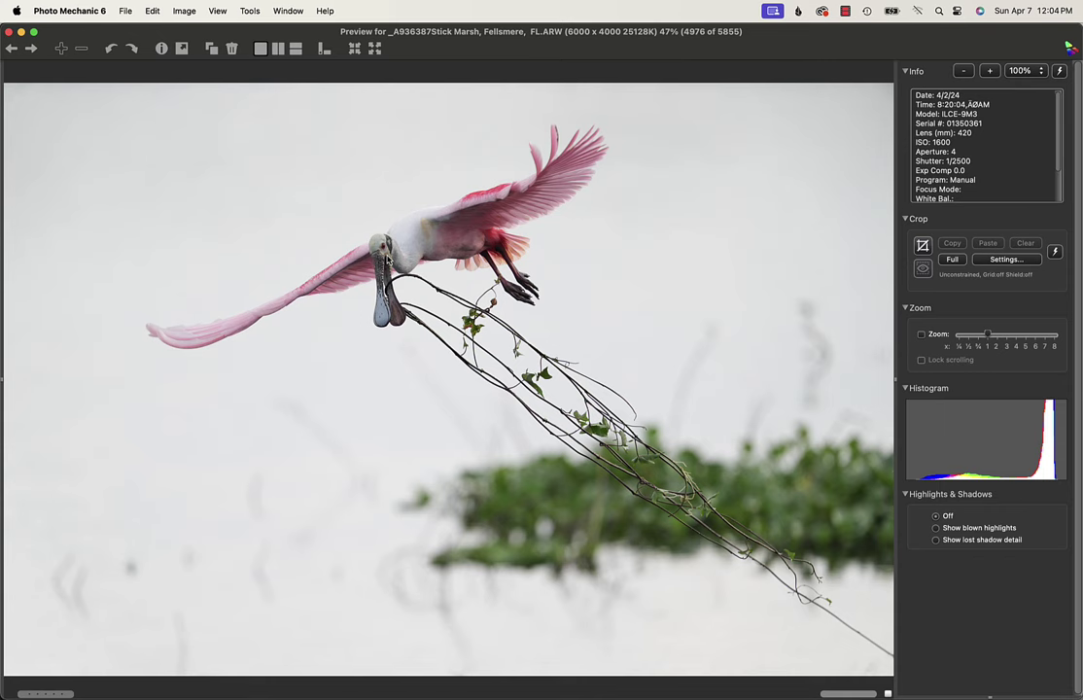
pyautogui.press('Right')
pyautogui.press('Left')
pyautogui.press('Right')
pyautogui.press('Right')
pyautogui.press('Right')
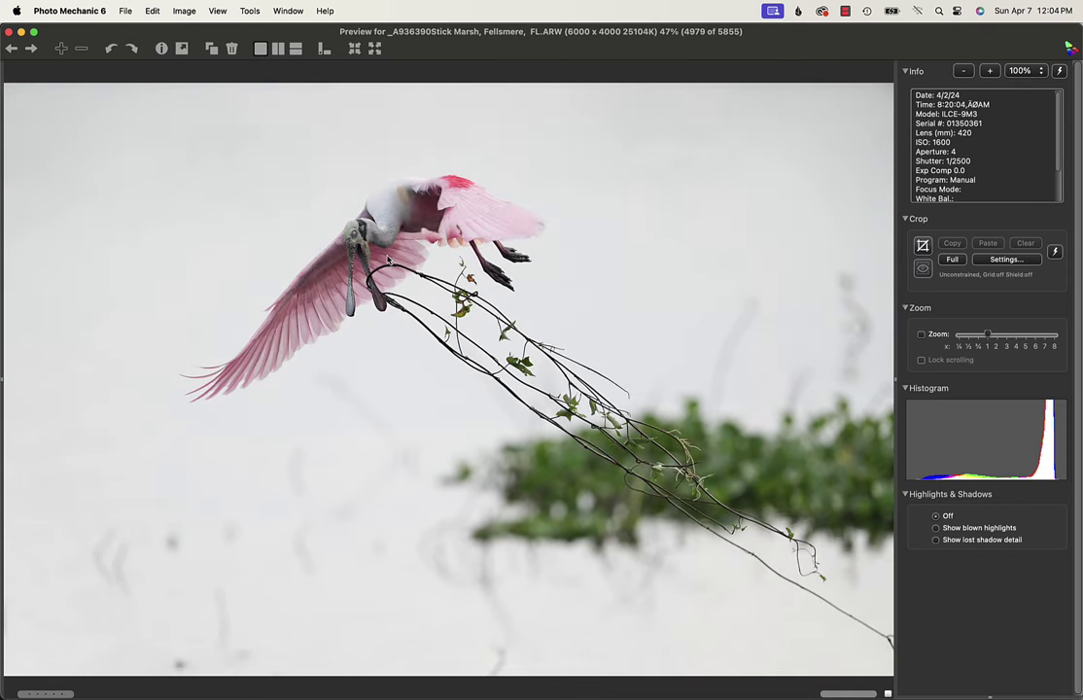
pyautogui.press('Right')
pyautogui.press('Right')
pyautogui.press('Right')
pyautogui.press('Right')
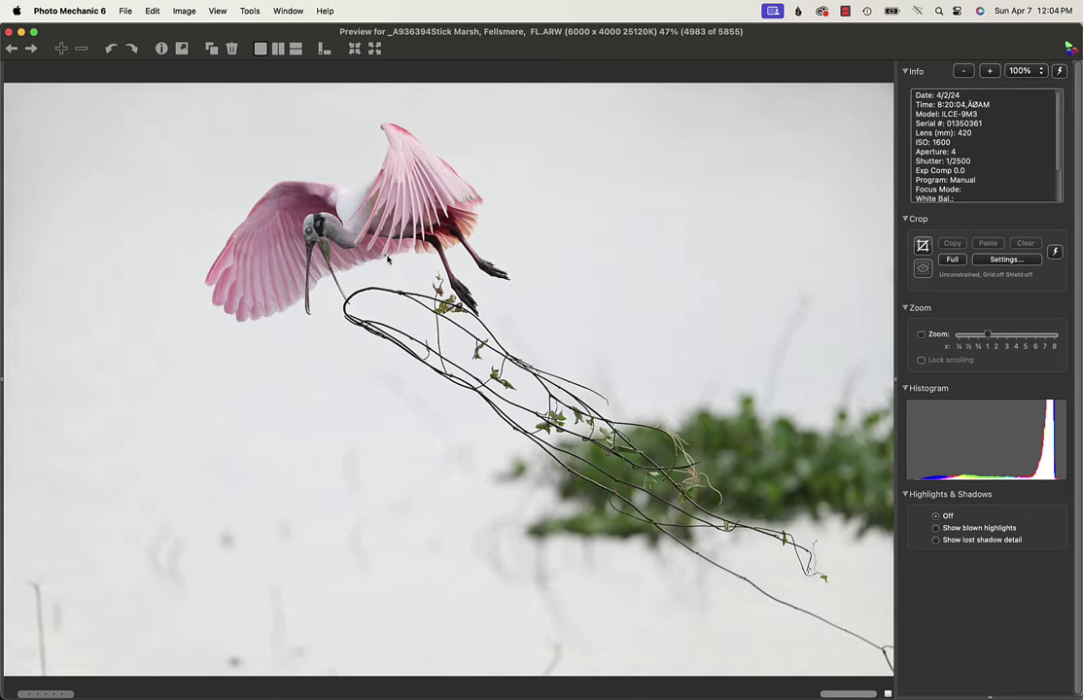
# Step: Examine the frames of the spoonbill flying above the dropped vine from _A936394 to _A936406
pyautogui.press('Right')
pyautogui.press('Right')
pyautogui.press('Right')
pyautogui.press('Right')
pyautogui.press('Right')
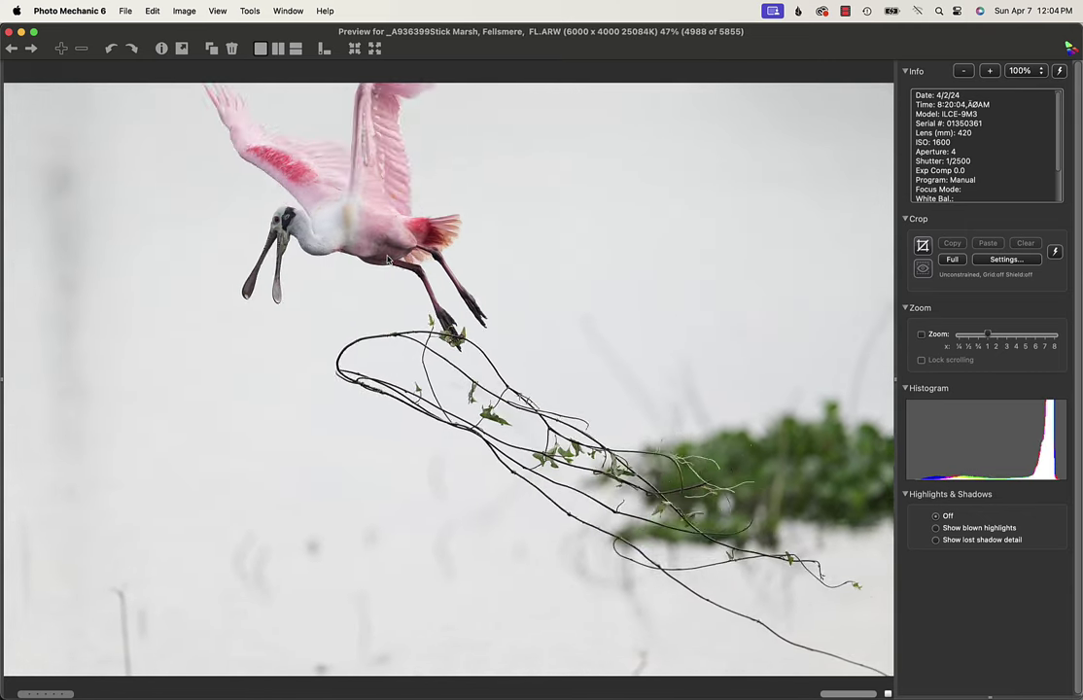
pyautogui.press('Right')
pyautogui.press('Right')
pyautogui.press('Right')
pyautogui.press('Right')
pyautogui.press('Right')
pyautogui.press('Right')
pyautogui.press('Right')
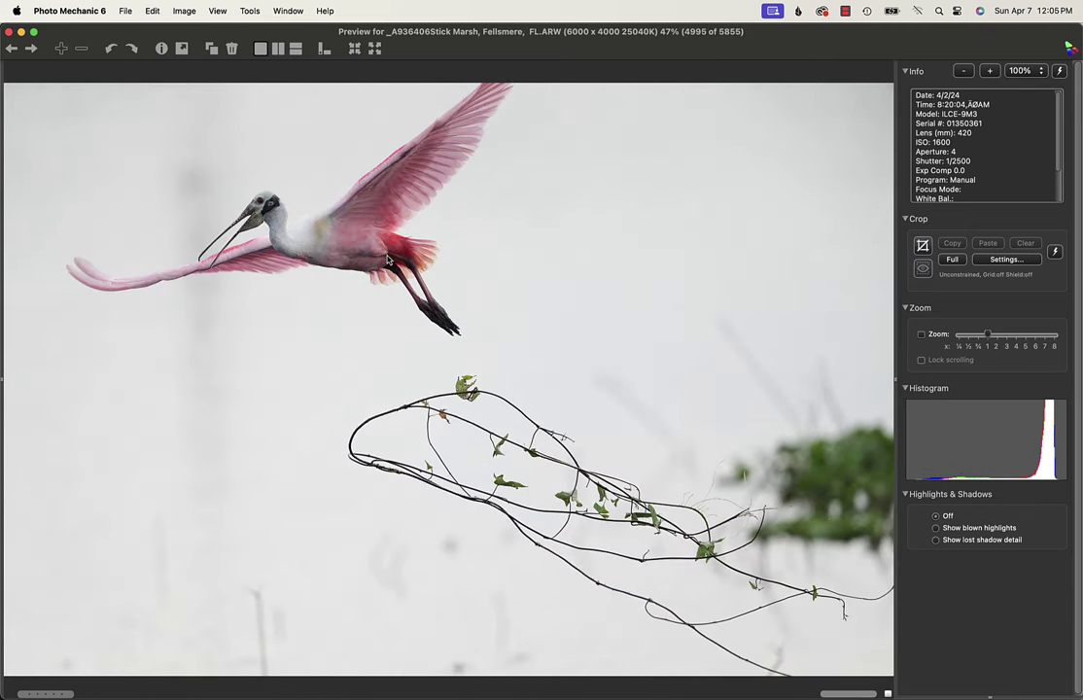
# Step: Browse the spoonbill frames from _A936406 to _A936422, checking wing pose and the falling vine in the frame
pyautogui.press('Right')
pyautogui.press('Right')
pyautogui.press('Right')
pyautogui.press('Right')
pyautogui.press('Right')
pyautogui.press('Right')
pyautogui.press('Right')
pyautogui.press('Right')
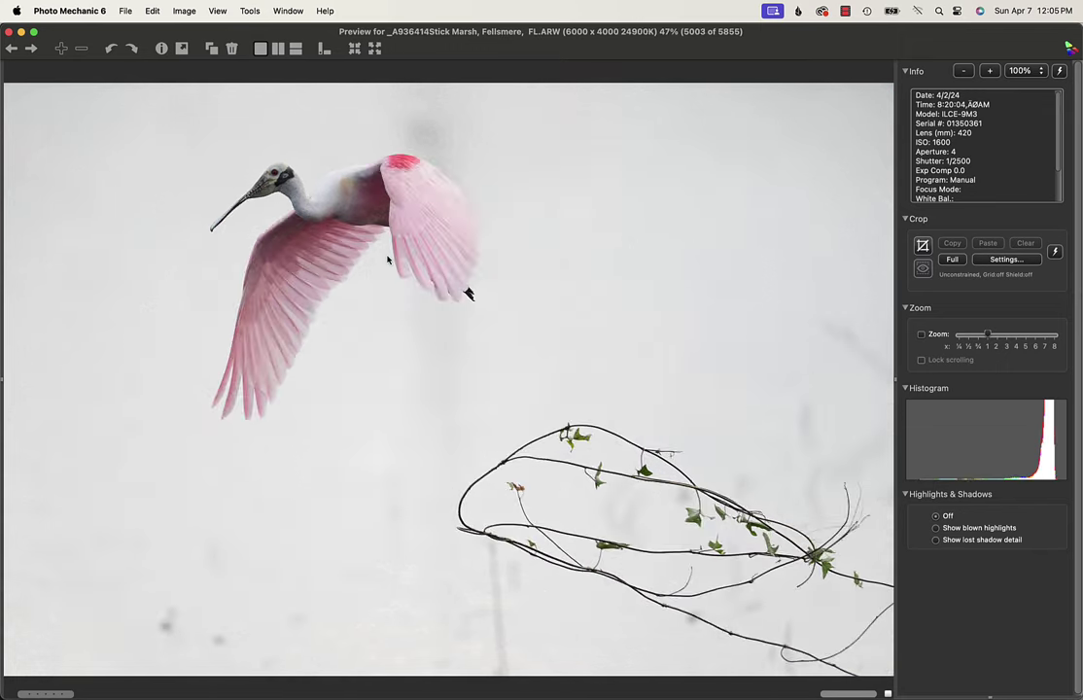
pyautogui.press('Right')
pyautogui.press('Right')
pyautogui.press('Right')
pyautogui.press('Right')
pyautogui.press('Right')
pyautogui.press('Right')
pyautogui.press('Right')
pyautogui.press('Right')
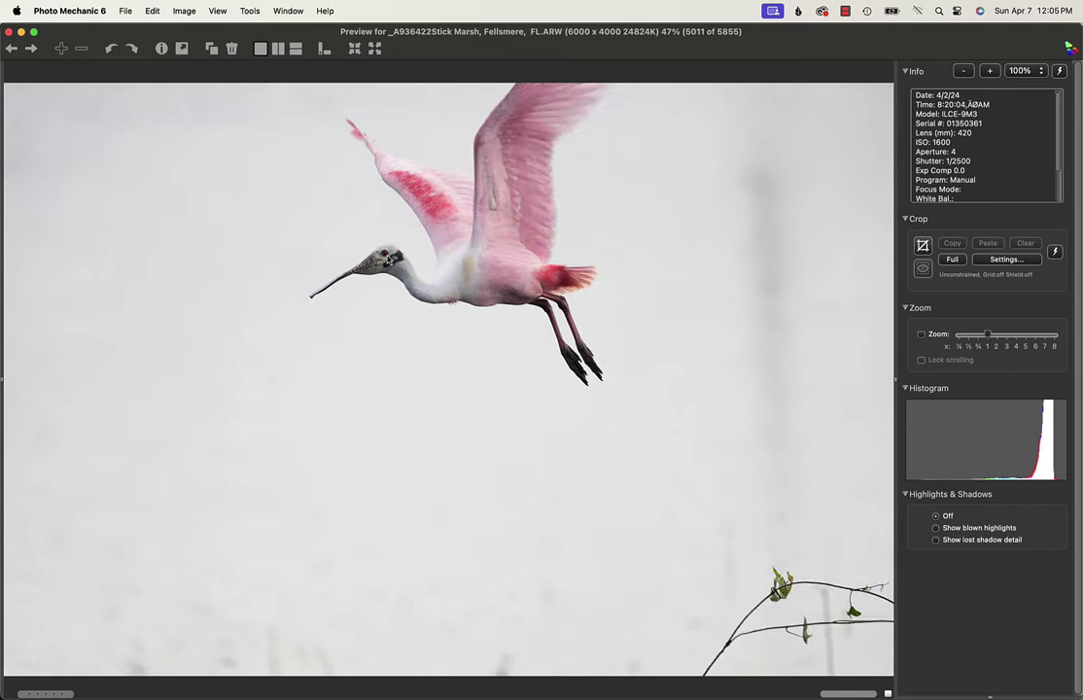
# Step: Check the wing positions and framing of the spoonbill flying over plain water from _A936422 to _A936442
pyautogui.press('Right')
pyautogui.press('Right')
pyautogui.press('Right')
pyautogui.press('Right')
pyautogui.press('Right')
pyautogui.press('Right')
pyautogui.press('Right')
pyautogui.press('Right')
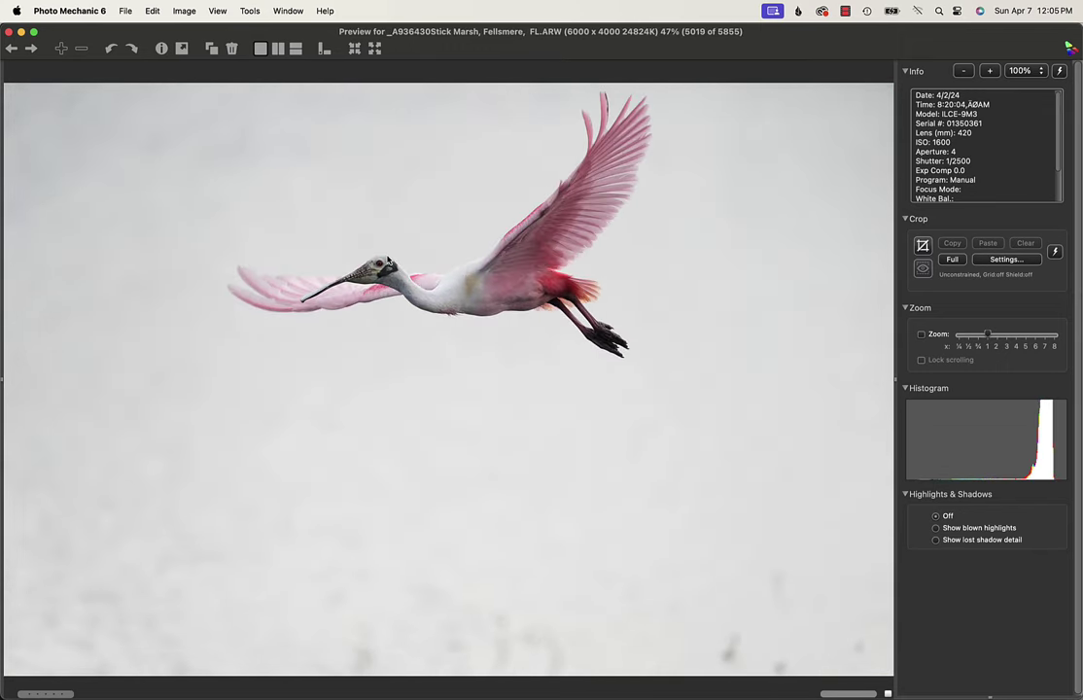
pyautogui.press('Right')
pyautogui.press('Right')
pyautogui.press('Right')
pyautogui.press('Right')
pyautogui.press('Right')
pyautogui.press('Right')
pyautogui.press('Right')
pyautogui.press('Right')
pyautogui.press('Right')
pyautogui.press('Right')
pyautogui.press('Right')
pyautogui.press('Right')
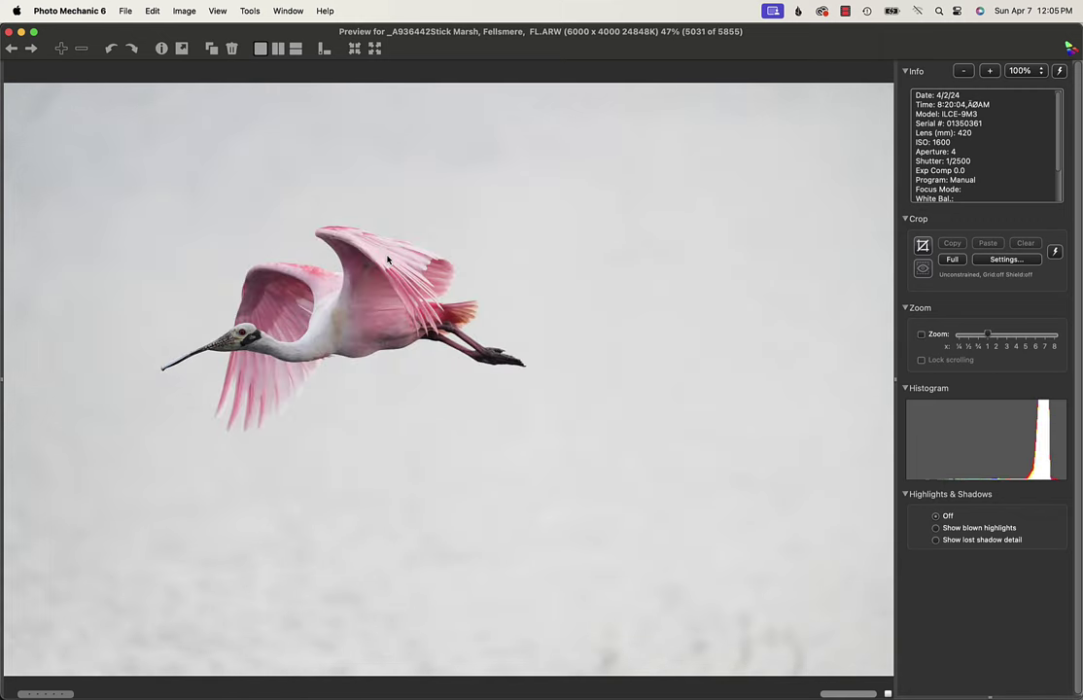
# Step: Return from _A936442 to _A936434 and compare the spoonbill's downstroke poses again through _A936437
pyautogui.press('Left')
pyautogui.press('Left')
pyautogui.press('Left')
pyautogui.press('Left')
pyautogui.press('Left')
pyautogui.press('Left')
pyautogui.press('Left')
pyautogui.press('Left')
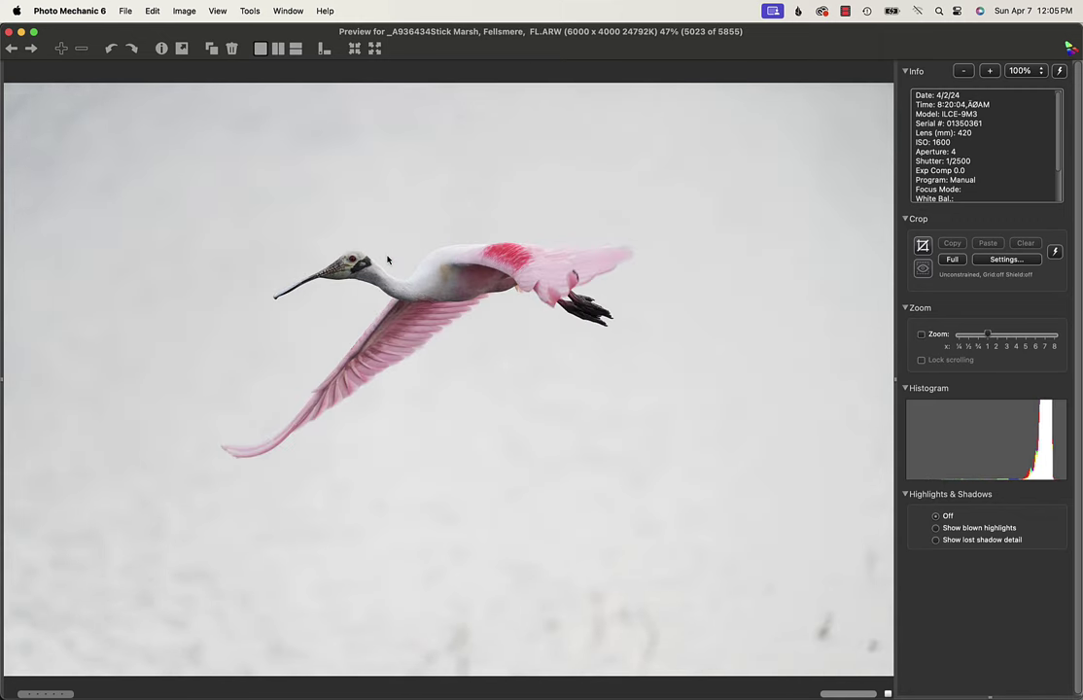
pyautogui.press('Right')
pyautogui.press('Right')
pyautogui.press('Right')
pyautogui.press('Right')
pyautogui.press('Right')
pyautogui.press('Right')
pyautogui.press('Right')
pyautogui.press('Right')
pyautogui.press('Right')
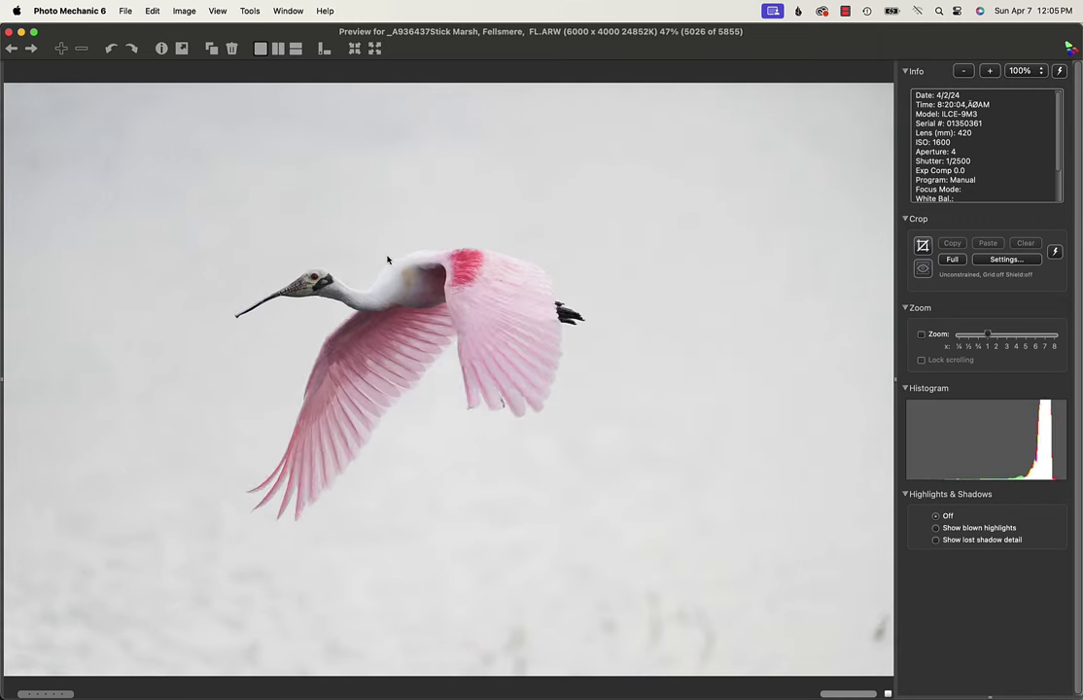
# Step: Browse the spoonbill flight frames from _A936437 to _A936449, checking wing pose and the twig in the bill
pyautogui.press('Right')
pyautogui.press('Right')
pyautogui.press('Right')
pyautogui.press('Right')
pyautogui.press('Right')
pyautogui.press('Right')
pyautogui.press('Right')
pyautogui.press('Right')
pyautogui.press('Right')
pyautogui.press('Right')
pyautogui.press('Right')
pyautogui.press('Right')
pyautogui.press('Right')
pyautogui.press('Right')
pyautogui.press('Right')
pyautogui.press('Right')
pyautogui.press('Right')
pyautogui.press('Right')
pyautogui.press('Right')
pyautogui.press('Right')
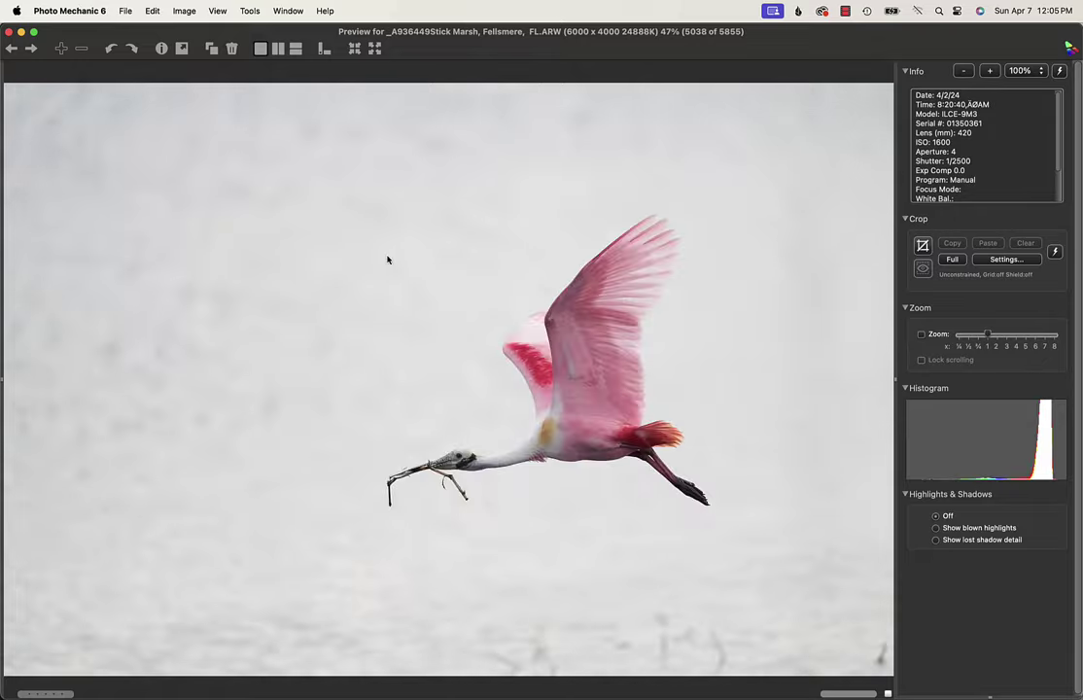
# Step: Advance from _A936449 to _A936472, reviewing the spoonbills carrying nest material over the water
pyautogui.press('Right')
pyautogui.press('Right')
pyautogui.press('Right')
pyautogui.press('Right')
pyautogui.press('Right')
pyautogui.press('Right')
pyautogui.press('Right')
pyautogui.press('Right')
pyautogui.press('Right')
pyautogui.press('Right')
pyautogui.press('Right')
pyautogui.press('Right')
pyautogui.press('Right')
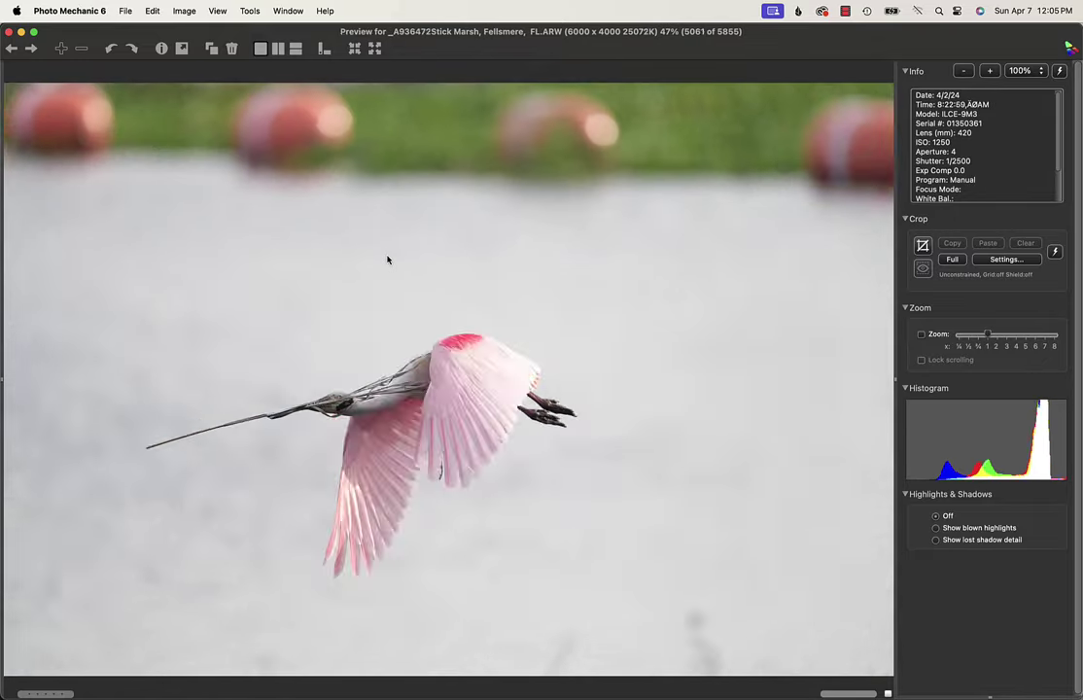
# Step: Compare wing positions and the buoy background in the reed-carrying spoonbill frames from _A936472 to _A936486
pyautogui.press('Right')
pyautogui.press('Right')
pyautogui.press('Right')
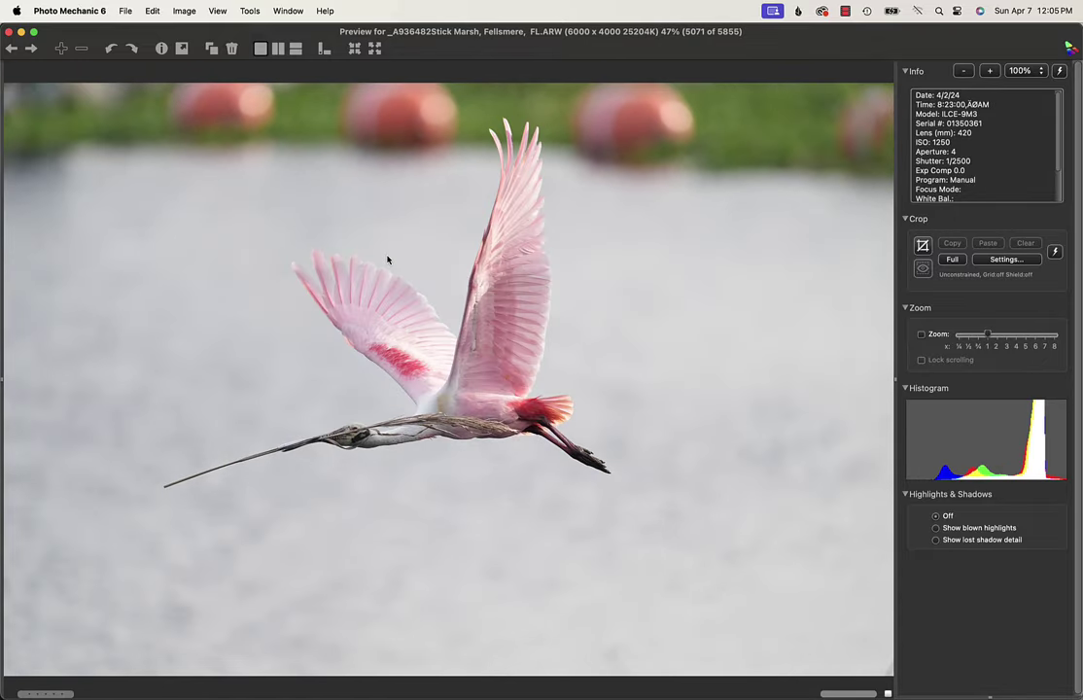
pyautogui.press('Right')
pyautogui.press('Right')
pyautogui.press('Right')
pyautogui.press('Right')
pyautogui.press('Right')
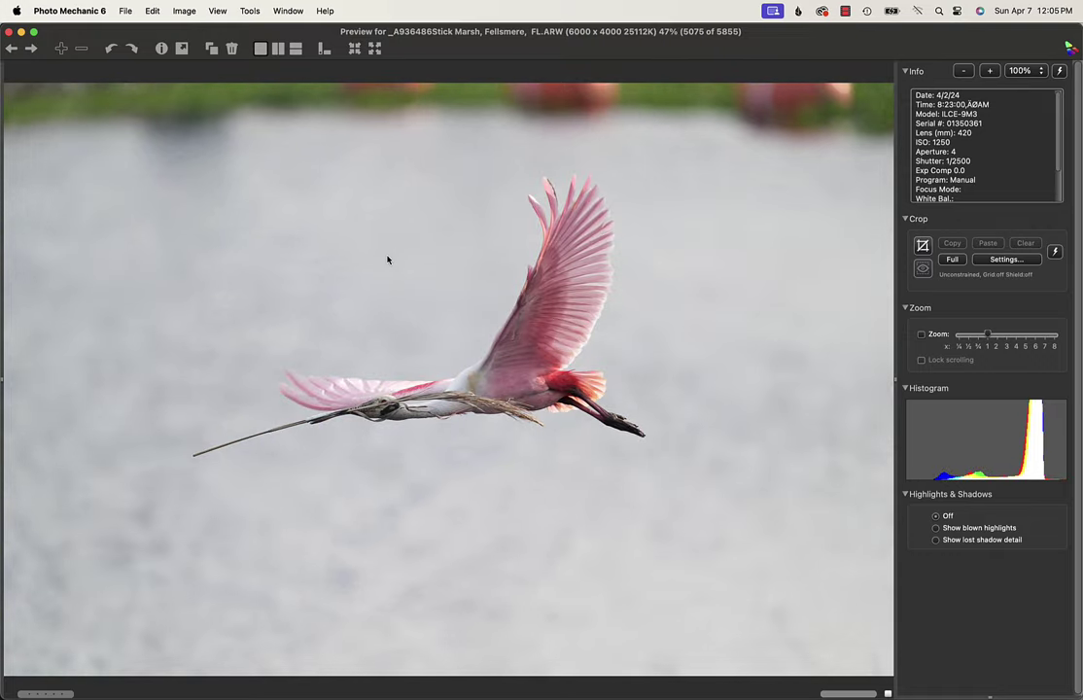
# Step: Examine the reed-carrying spoonbill against plain water from _A936486 to _A936499, comparing wing poses and framing
pyautogui.press('Right')
pyautogui.press('Right')
pyautogui.press('Right')
pyautogui.press('Right')
pyautogui.press('Right')
pyautogui.press('Right')
pyautogui.press('Right')
pyautogui.press('Right')
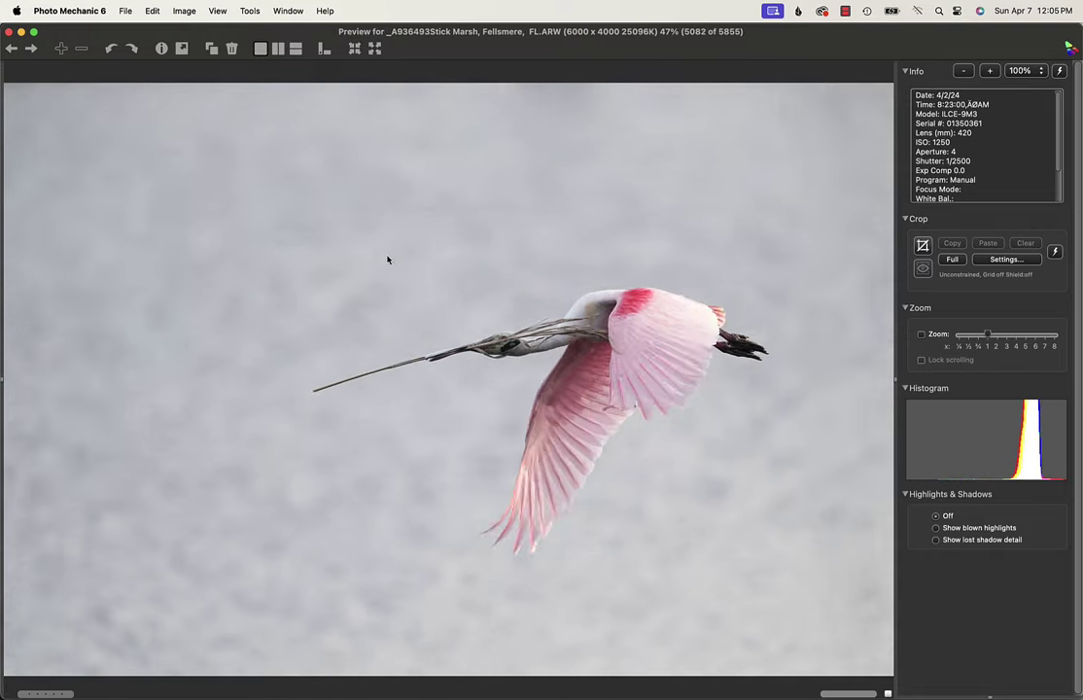
pyautogui.press('Right')
pyautogui.press('Right')
pyautogui.press('Right')
pyautogui.press('Right')
pyautogui.press('Right')
pyautogui.press('Right')
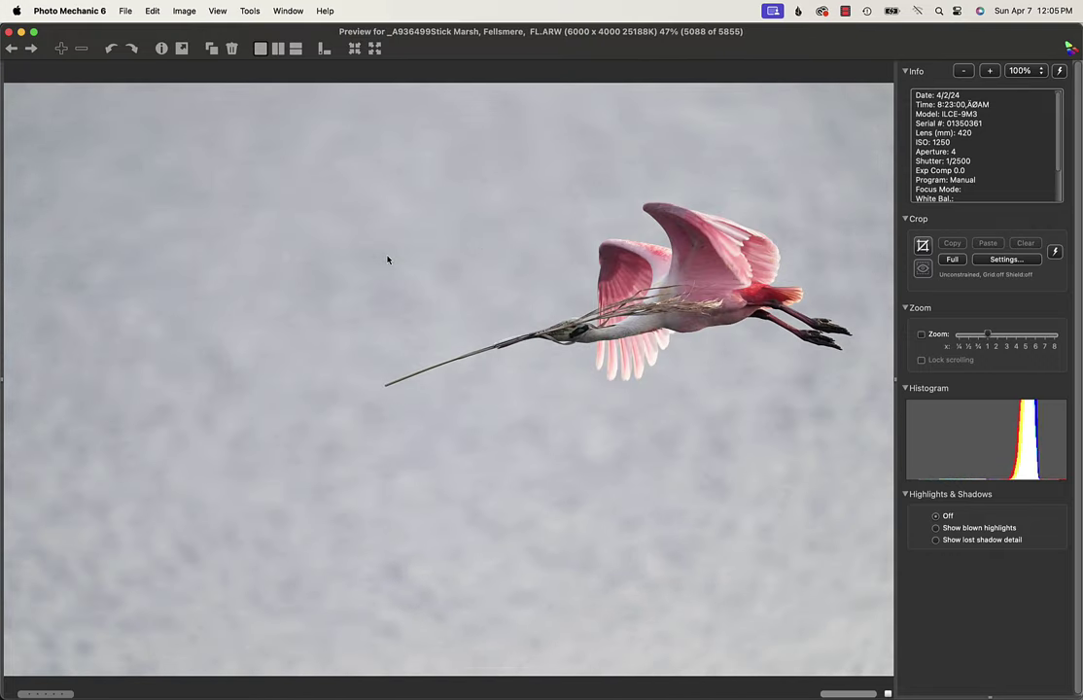
# Step: Move on from _A936499 to _A936507 and check the spoonbill carrying a thin vine low over the water
pyautogui.press('Right')
pyautogui.press('Right')
pyautogui.press('Right')
pyautogui.press('Right')
pyautogui.press('Right')
pyautogui.press('Right')
pyautogui.press('Right')
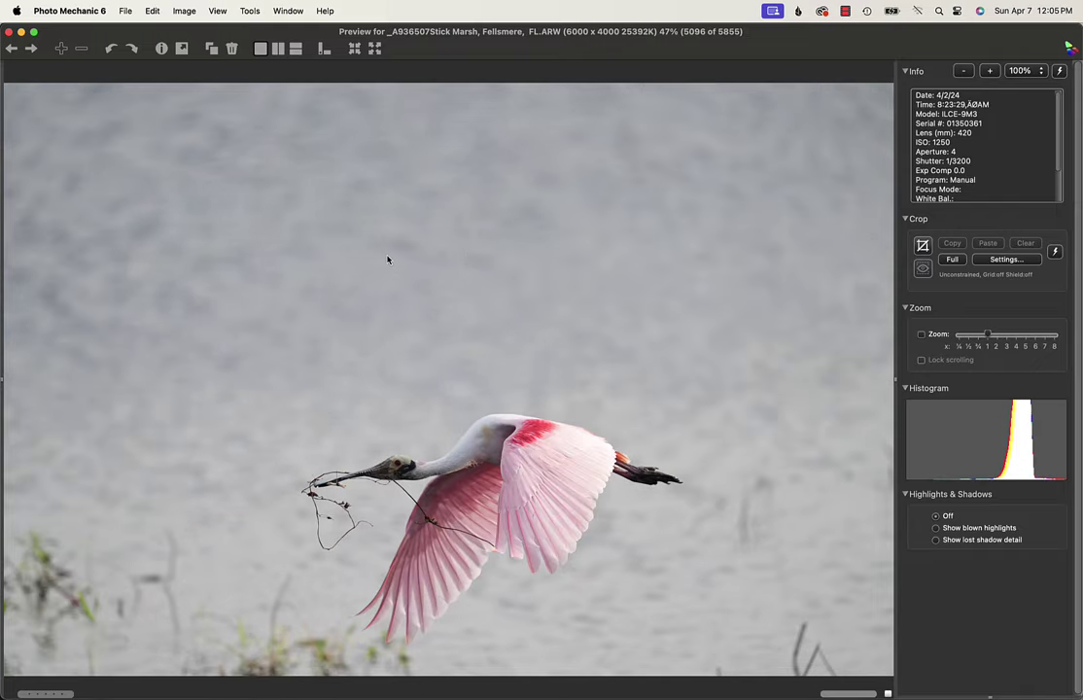
# Step: Review the spoonbill frames from _A936507 to _A936524, checking pose, framing and background distractions
pyautogui.press('Right')
pyautogui.press('Right')
pyautogui.press('Right')
pyautogui.press('Right')
pyautogui.press('Right')
pyautogui.press('Right')
pyautogui.press('Right')
pyautogui.press('Right')
pyautogui.press('Right')
pyautogui.press('Right')
pyautogui.press('Right')
pyautogui.press('Right')
pyautogui.press('Right')
pyautogui.press('Right')
pyautogui.press('Right')
pyautogui.press('Right')
pyautogui.press('Right')
pyautogui.press('Right')
pyautogui.press('Right')
pyautogui.press('Right')
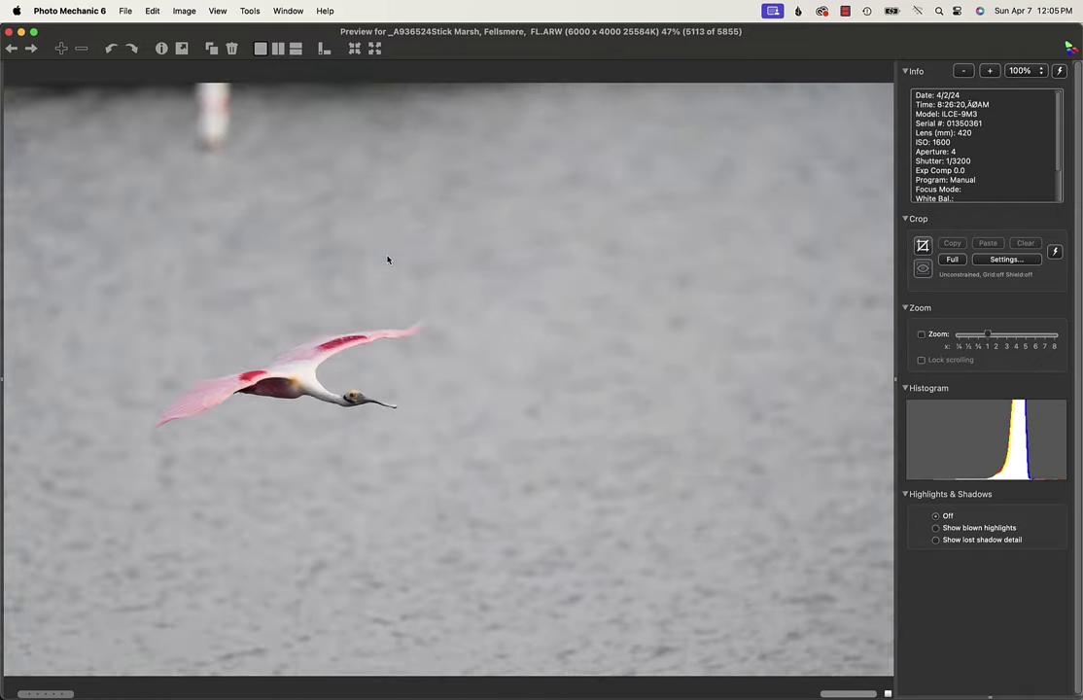
# Step: Scan the burst of the spoonbill gliding over grey water from _A936524 to _A936547 for wing position
pyautogui.press('Right')
pyautogui.press('Right')
pyautogui.press('Right')
pyautogui.press('Right')
pyautogui.press('Right')
pyautogui.press('Right')
pyautogui.press('Right')
pyautogui.press('Right')
pyautogui.press('Right')
pyautogui.press('Right')
pyautogui.press('Right')
pyautogui.press('Right')
pyautogui.press('Right')
pyautogui.press('Right')
pyautogui.press('Right')
pyautogui.press('Right')
pyautogui.press('Right')
pyautogui.press('Right')
pyautogui.press('Right')
pyautogui.press('Right')
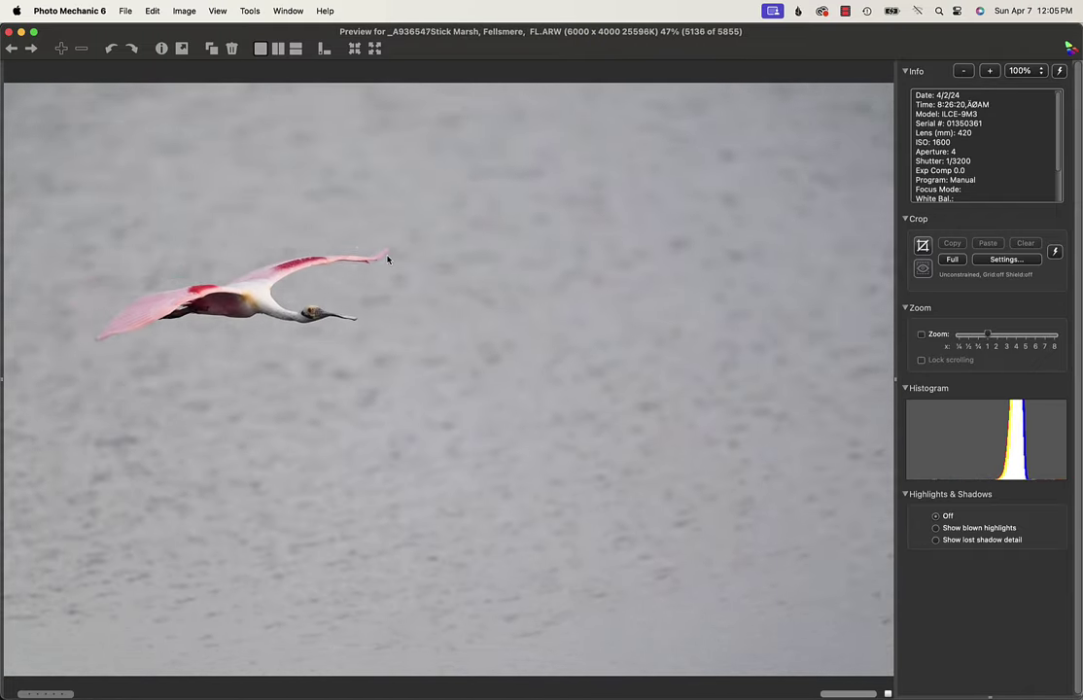
# Step: Continue through the gliding spoonbill burst from _A936547 to _A936570, comparing wing shape and placement in the frame
pyautogui.press('Right')
pyautogui.press('Right')
pyautogui.press('Right')
pyautogui.press('Right')
pyautogui.press('Right')
pyautogui.press('Right')
pyautogui.press('Right')
pyautogui.press('Right')
pyautogui.press('Right')
pyautogui.press('Right')
pyautogui.press('Right')
pyautogui.press('Right')
pyautogui.press('Right')
pyautogui.press('Right')
pyautogui.press('Right')
pyautogui.press('Right')
pyautogui.press('Right')
pyautogui.press('Right')
pyautogui.press('Right')
pyautogui.press('Right')
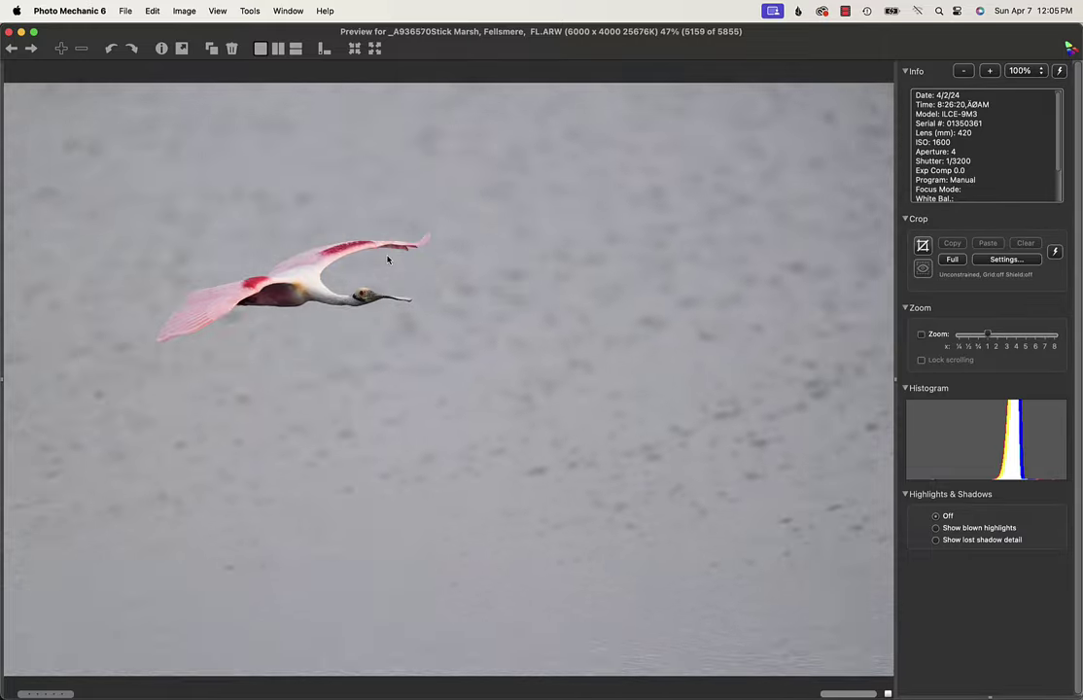
# Step: Browse the spoonbill frames from _A936570 to _A936594, checking wing pose and focus
pyautogui.press('Right')
pyautogui.press('Right')
pyautogui.press('Right')
pyautogui.press('Right')
pyautogui.press('Right')
pyautogui.press('Right')
pyautogui.press('Right')
pyautogui.press('Right')
pyautogui.press('Right')
pyautogui.press('Right')
pyautogui.press('Right')
pyautogui.press('Right')
pyautogui.press('Right')
pyautogui.press('Right')
pyautogui.press('Right')
pyautogui.press('Right')
pyautogui.press('Right')
pyautogui.press('Right')
pyautogui.press('Right')
pyautogui.press('Right')
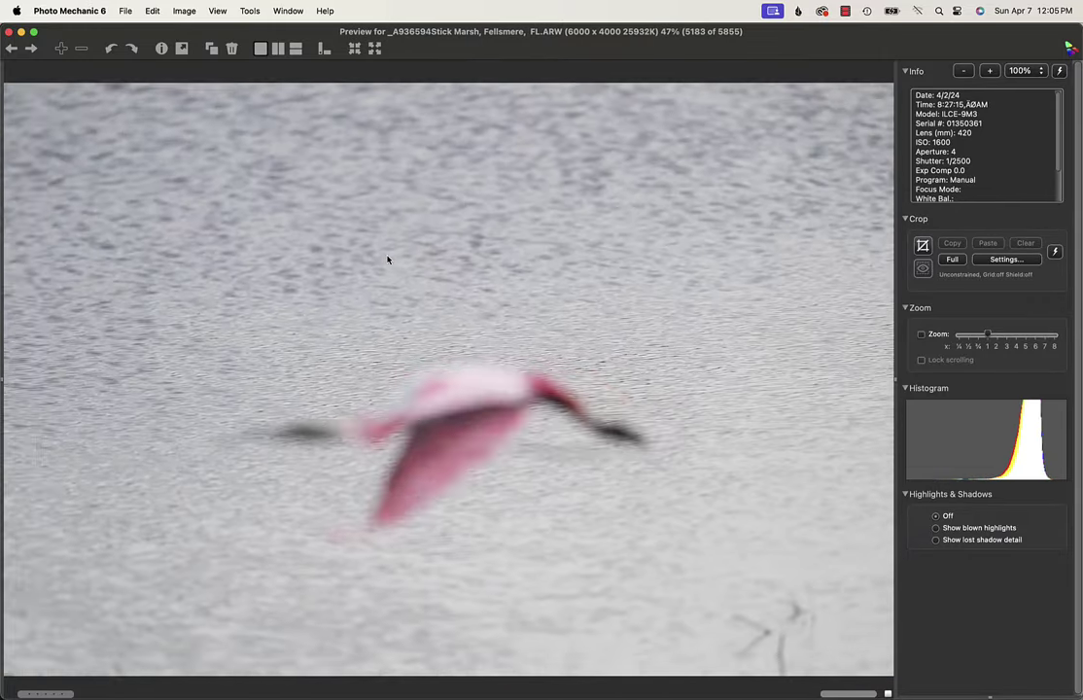
# Step: Skim from _A936594 to _A936641, checking the spoonbill frames for sharpness and the head-on pose against the sky
pyautogui.press('Right')
pyautogui.press('Right')
pyautogui.press('Right')
pyautogui.press('Right')
pyautogui.press('Right')
pyautogui.press('Right')
pyautogui.press('Right')
pyautogui.press('Right')
pyautogui.press('Right')
pyautogui.press('Right')
pyautogui.press('Right')
pyautogui.press('Right')
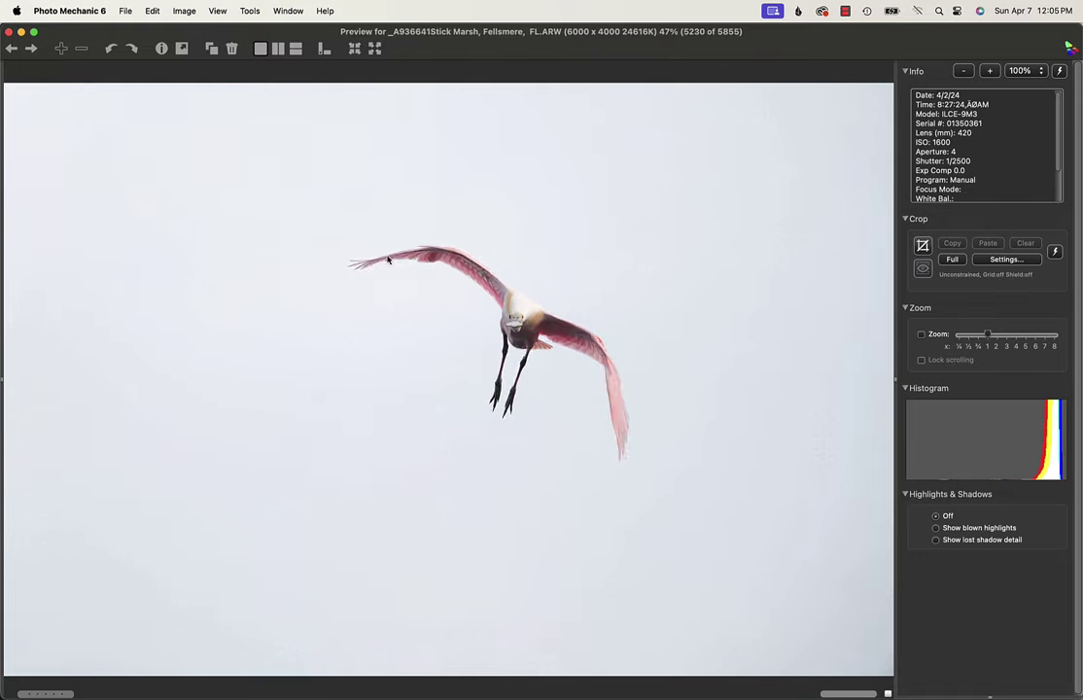
# Step: Skim from _A936641 to _A936666, passing the head-on sky frames to reach the spoonbill carrying a twig
pyautogui.press('Right')
pyautogui.press('Right')
pyautogui.press('Right')
pyautogui.press('Right')
pyautogui.press('Right')
pyautogui.press('Right')
pyautogui.press('Right')
pyautogui.press('Right')
pyautogui.press('Right')
pyautogui.press('Right')
pyautogui.press('Right')
pyautogui.press('Right')
pyautogui.press('Right')
pyautogui.press('Right')
pyautogui.press('Right')
pyautogui.press('Right')
pyautogui.press('Right')
pyautogui.press('Right')
pyautogui.press('Right')
pyautogui.press('Right')
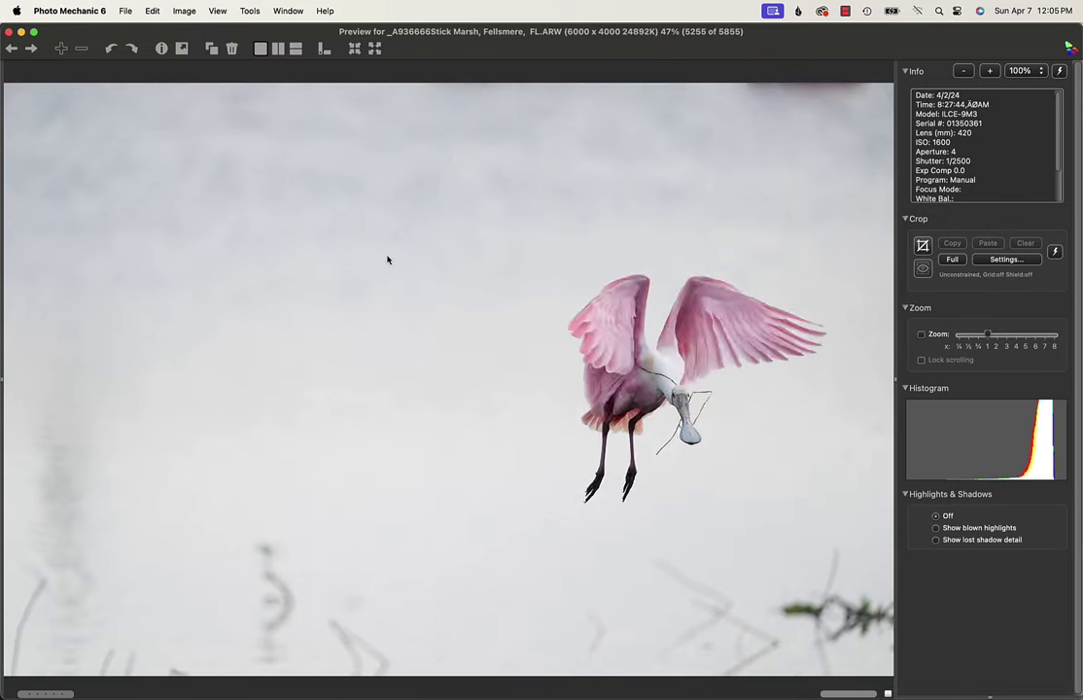
# Step: Compare the raised-wing poses of the twig-carrying spoonbill from _A936666 to _A936671 and tag _A936670
pyautogui.press('Right')
pyautogui.press('Right')
pyautogui.press('Right')
pyautogui.press('Right')
pyautogui.press('Right')
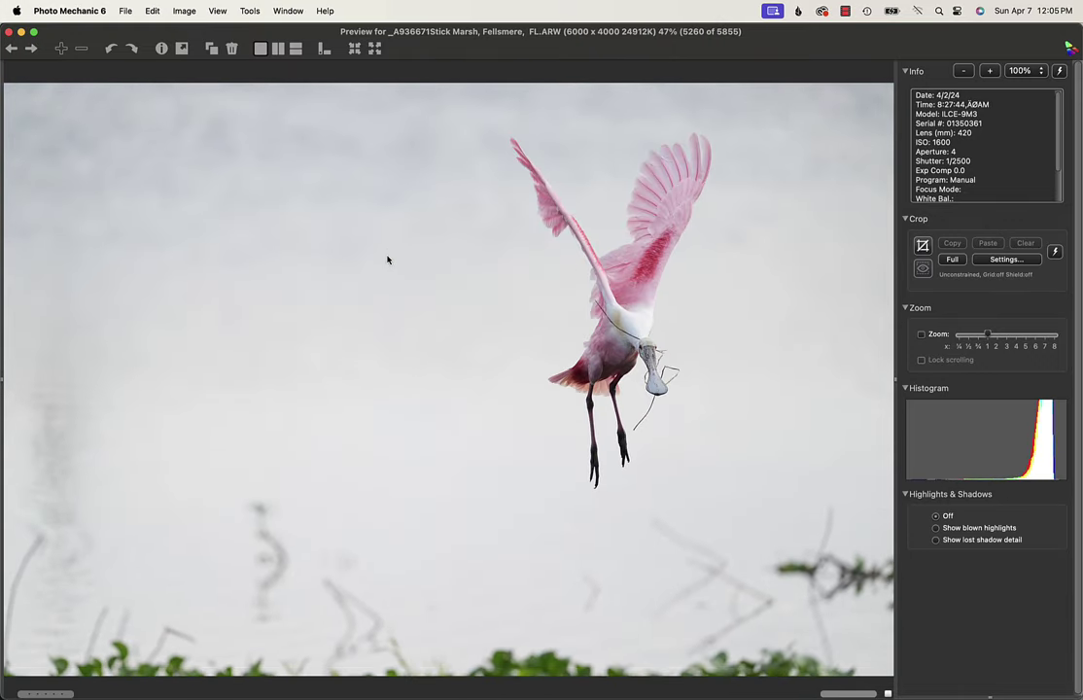
pyautogui.press('Left')
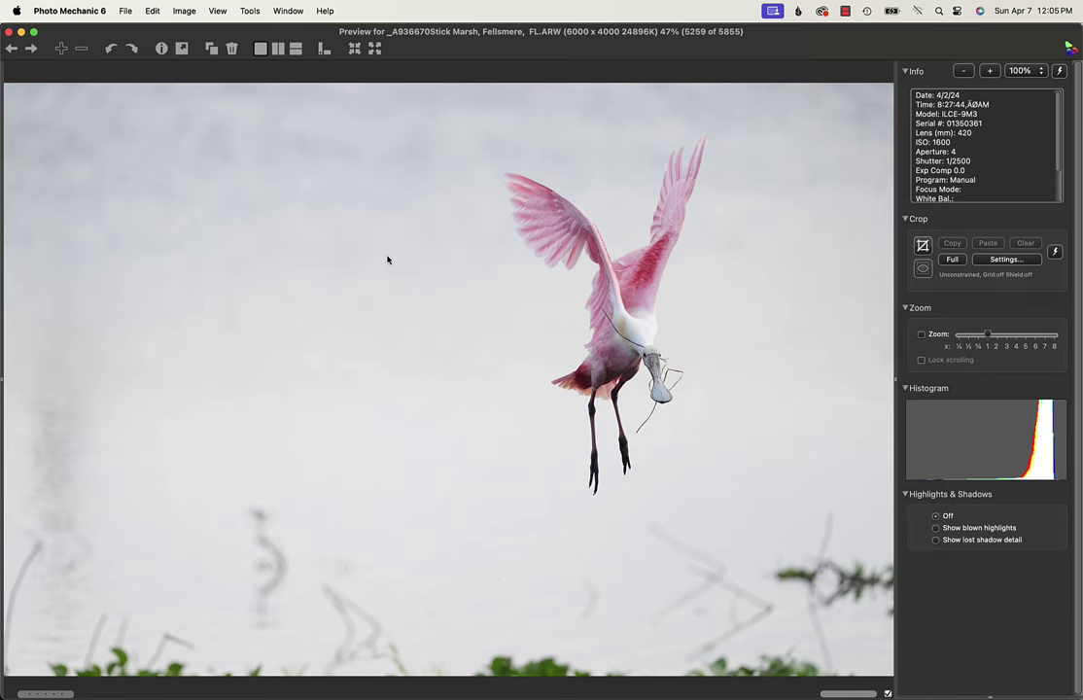
# Step: Review the twig-carrying spoonbill frames from _A936670 to _A936681 for wing spread and head position
pyautogui.press('Right')
pyautogui.press('Right')
pyautogui.press('Right')
pyautogui.press('Right')
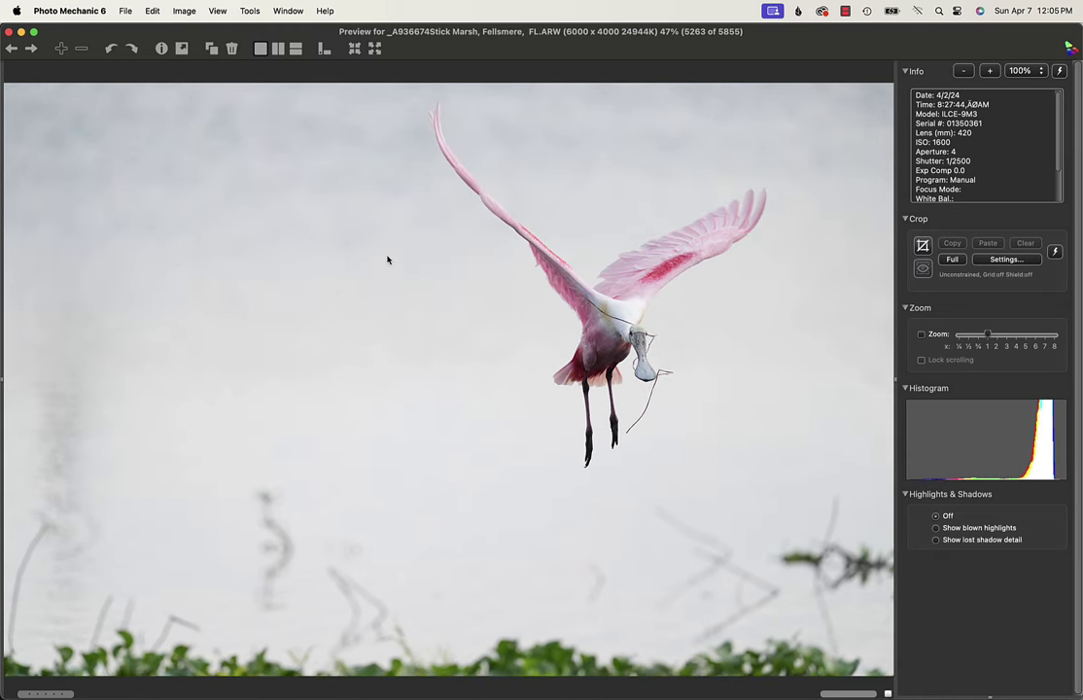
pyautogui.press('Right')
pyautogui.press('Right')
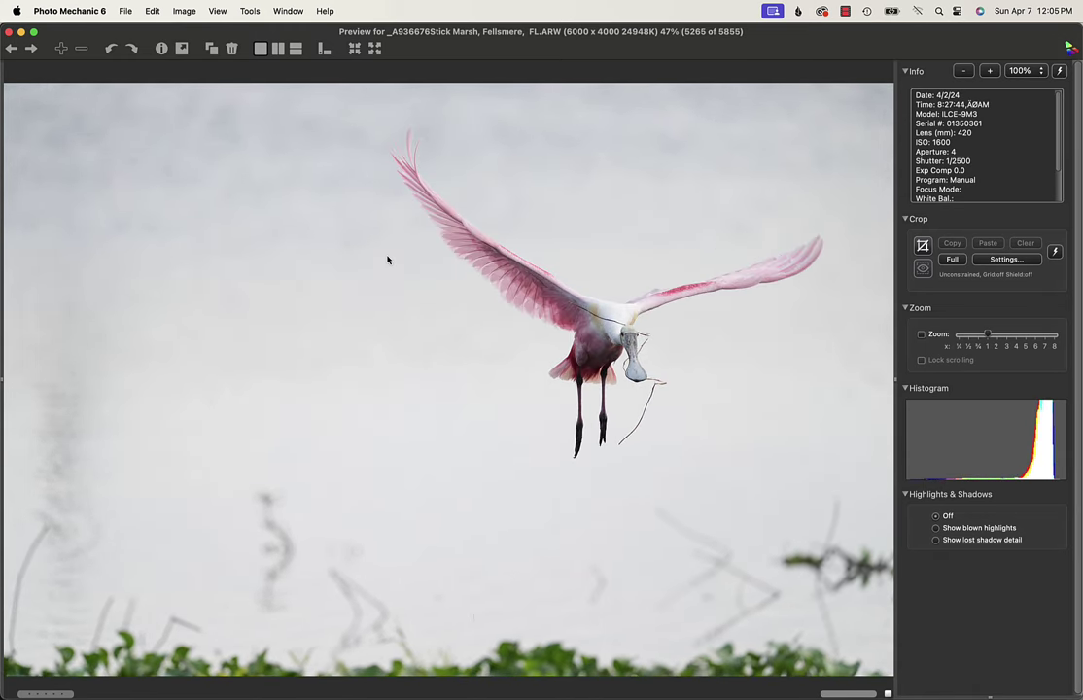
pyautogui.press('Right')
pyautogui.press('Right')
pyautogui.press('Right')
pyautogui.press('Right')
pyautogui.press('Right')
pyautogui.press('Right')
pyautogui.press('Right')
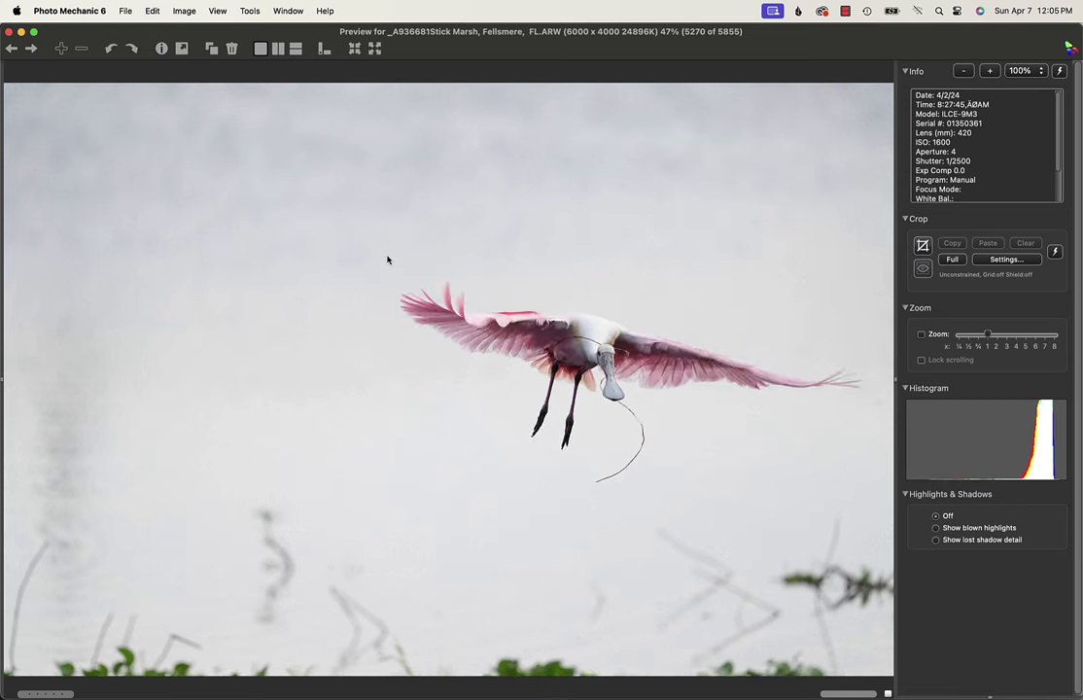
# Step: Check the spoonbill's downstroke and spread-wing frames from _A936681 to _A936689
pyautogui.press('Right')
pyautogui.press('Right')
pyautogui.press('Right')
pyautogui.press('Right')
pyautogui.press('Right')
pyautogui.press('Right')
pyautogui.press('Right')
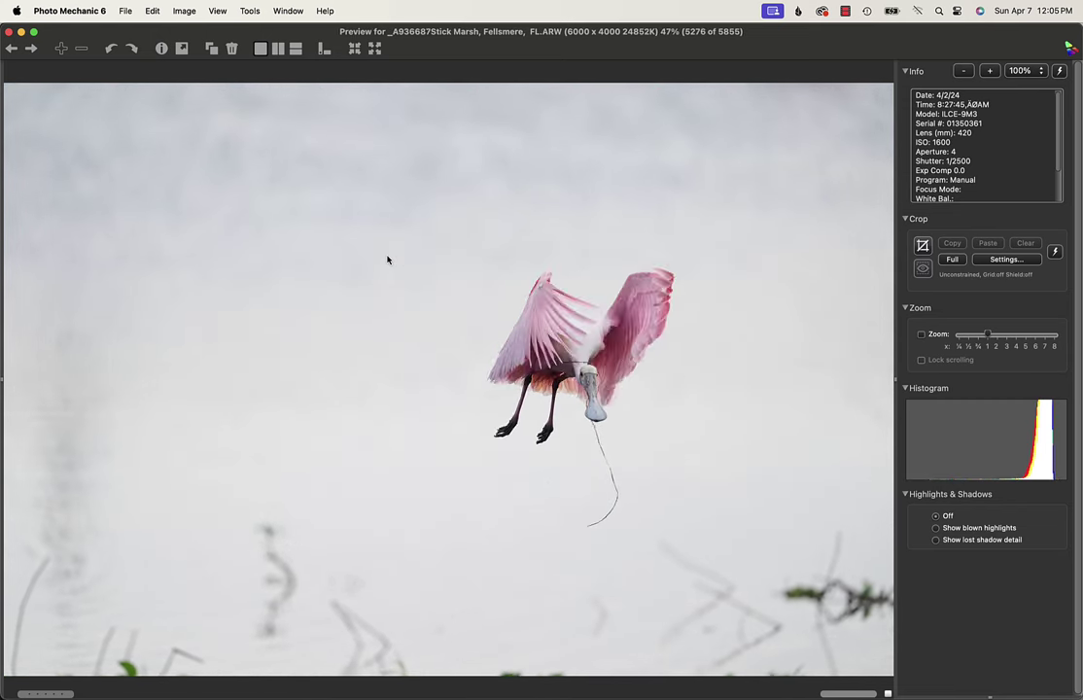
pyautogui.press('Left')
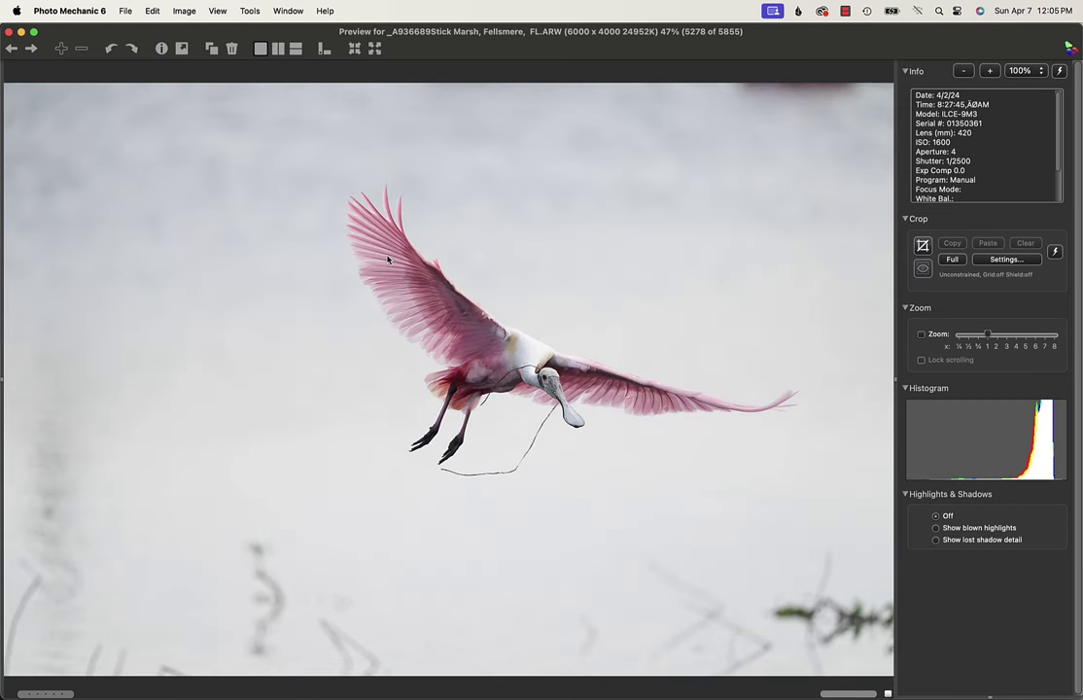
# Step: Compare _A936689 with its neighbouring frames up to _A936692 for wing shape and a clear view of the twig
pyautogui.press('Right')
pyautogui.press('Left')
pyautogui.press('Right')
pyautogui.press('Right')
pyautogui.press('Right')
pyautogui.press('Right')
pyautogui.press('Right')
pyautogui.press('Right')
pyautogui.press('Right')
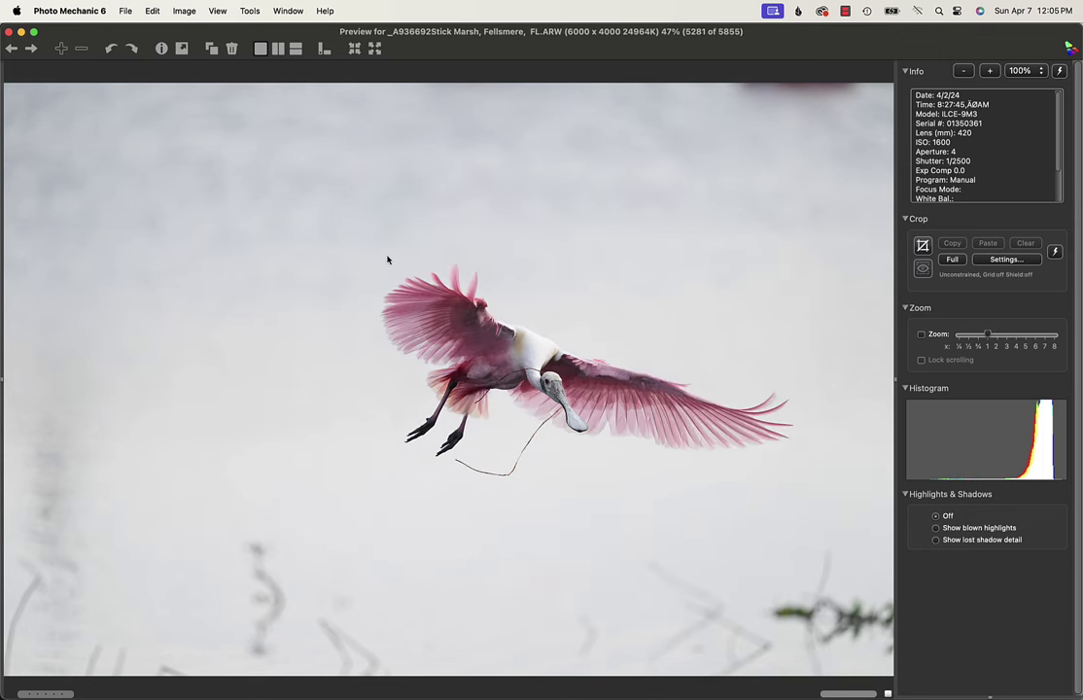
# Step: Review the twig-carrying spoonbill frames from _A936692 to _A936705 and tag _A936705 with its wings raised
pyautogui.press('Right')
pyautogui.press('Right')
pyautogui.press('Right')
pyautogui.press('Right')
pyautogui.press('Right')
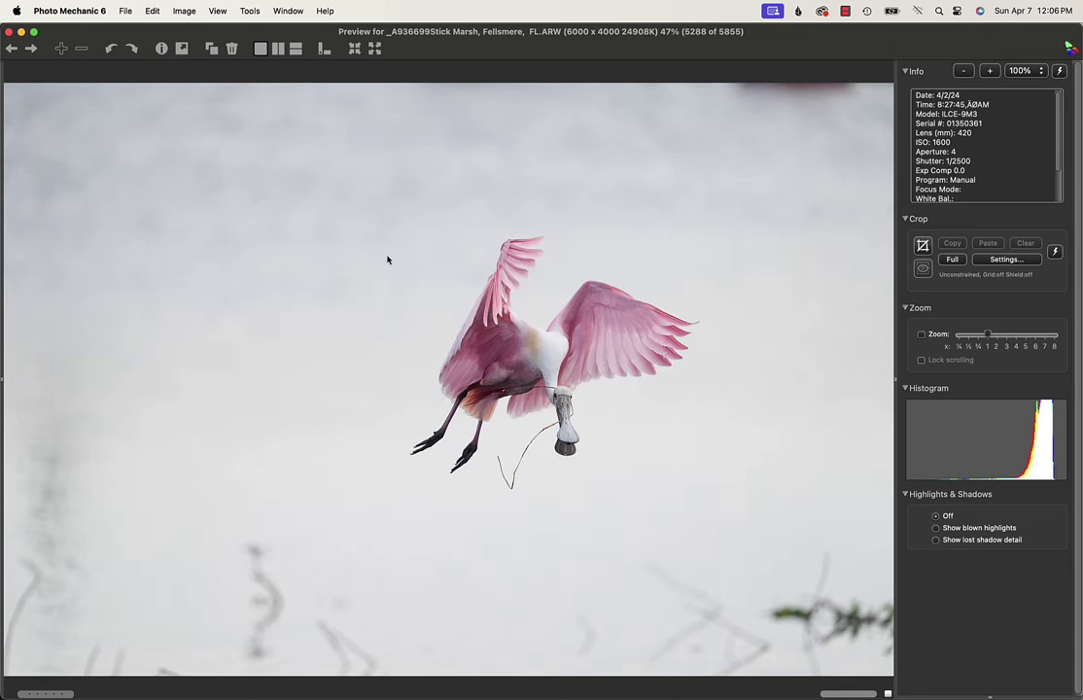
pyautogui.press('Right')
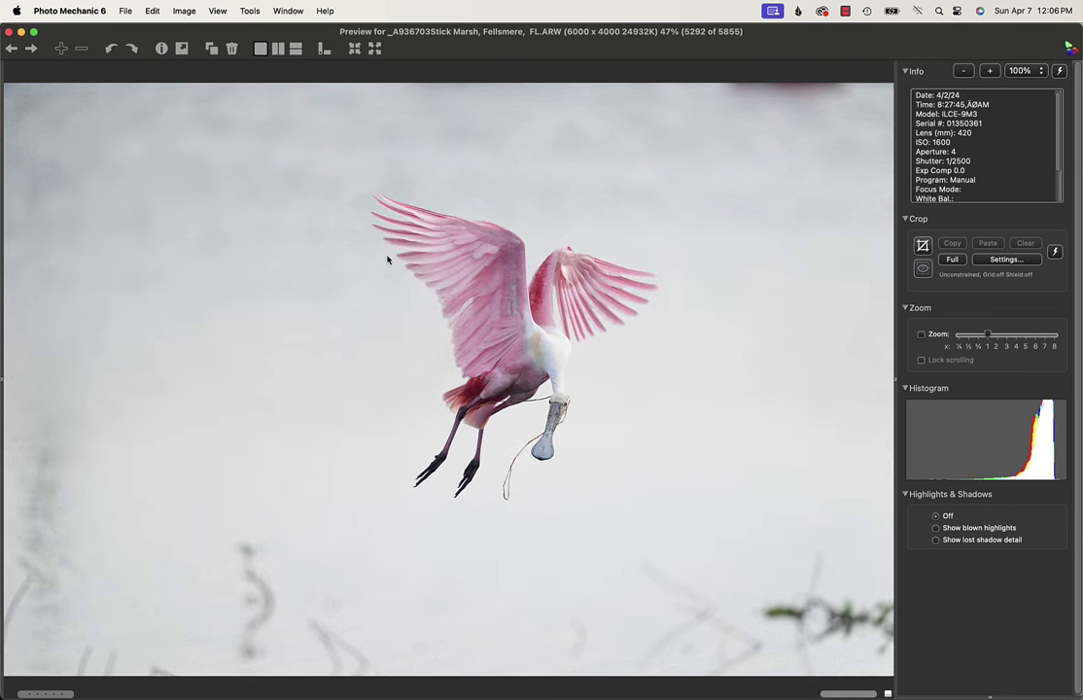
pyautogui.press('Right')
pyautogui.press('Right')
pyautogui.press('Right')
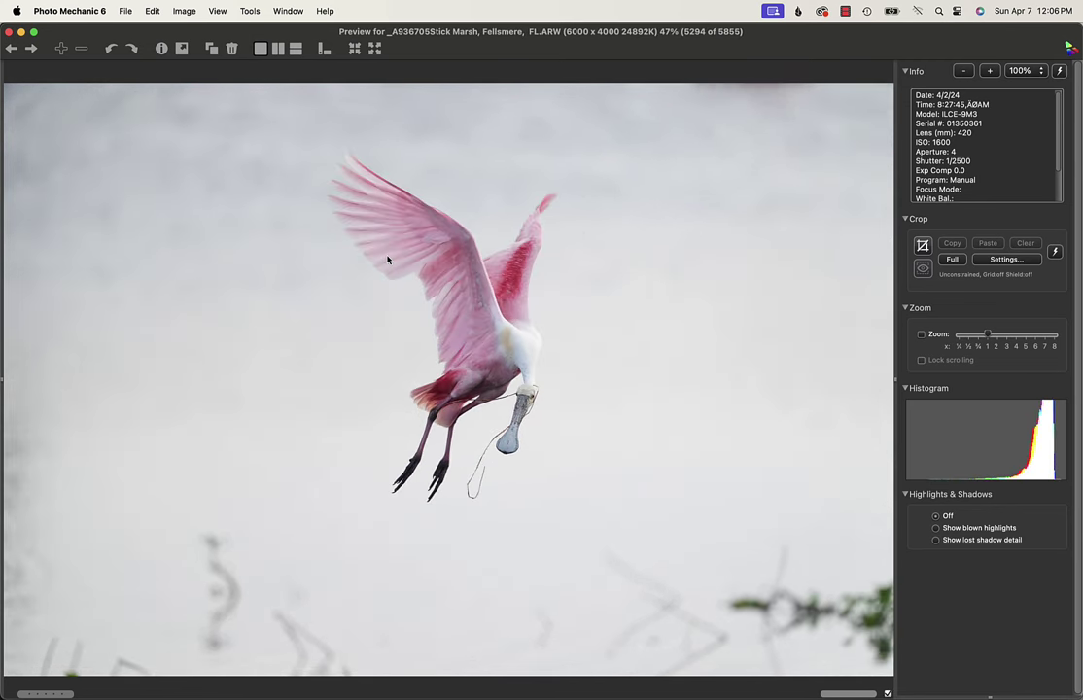
# Step: Examine the spoonbill frames from _A936705 to _A936714 for wing position and visibility of the head
pyautogui.press('Right')
pyautogui.press('Right')
pyautogui.press('Right')
pyautogui.press('Right')
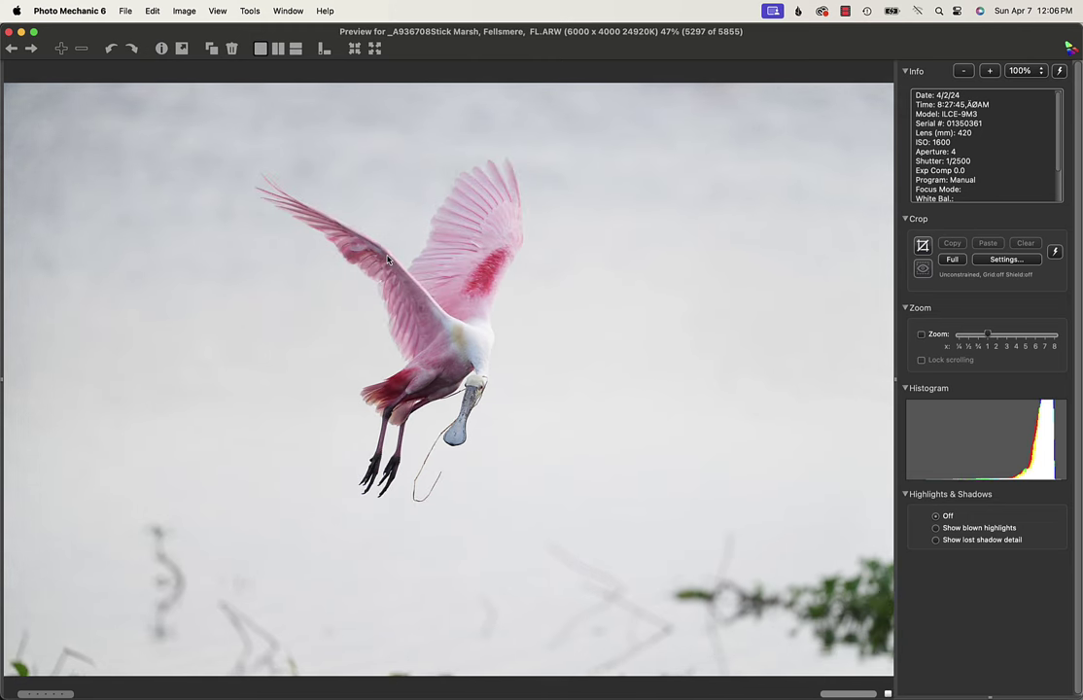
pyautogui.press('Right')
pyautogui.press('Right')
pyautogui.press('Right')
pyautogui.press('Right')
pyautogui.press('Right')
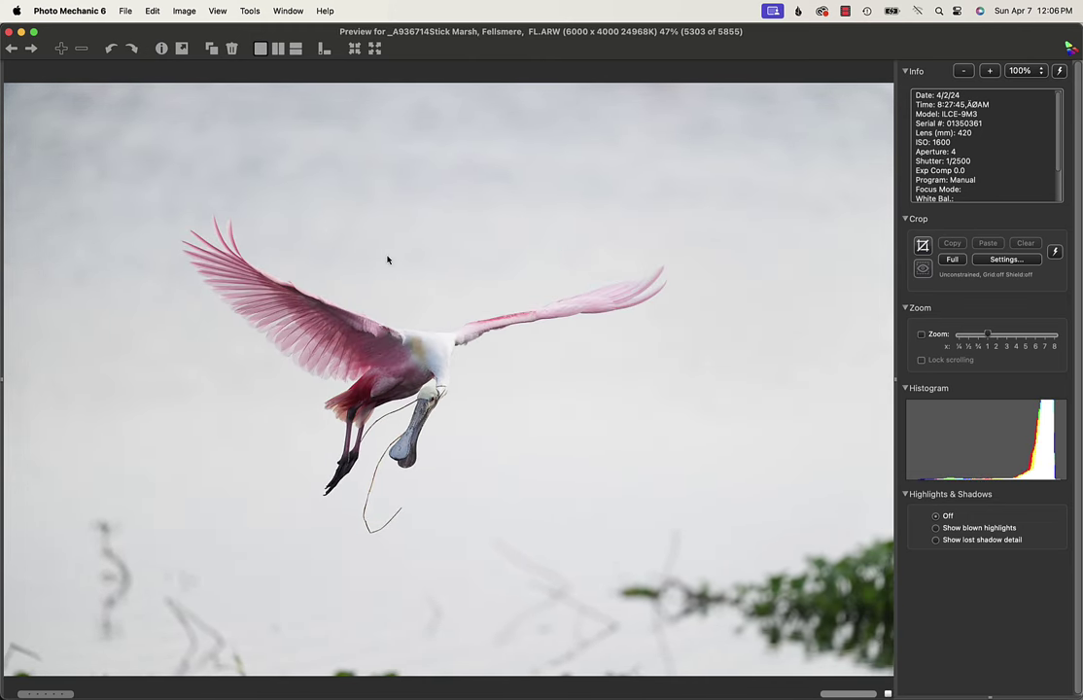
# Step: Continue through the twig-carrying spoonbill burst from _A936714 to _A936723, comparing wing and bill poses
pyautogui.press('Right')
pyautogui.press('Right')
pyautogui.press('Right')
pyautogui.press('Right')
pyautogui.press('Right')
pyautogui.press('Right')
pyautogui.press('Right')
pyautogui.press('Right')
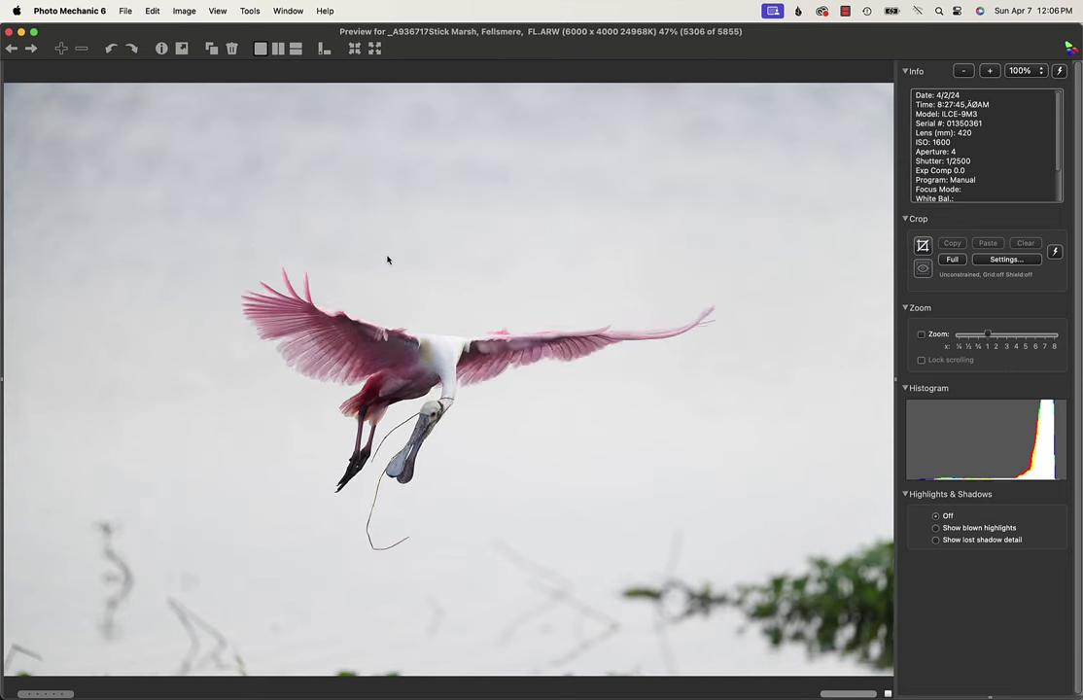
pyautogui.press('Right')
pyautogui.press('Right')
pyautogui.press('Right')
pyautogui.press('Right')
pyautogui.press('Right')
pyautogui.press('Right')
pyautogui.press('Right')
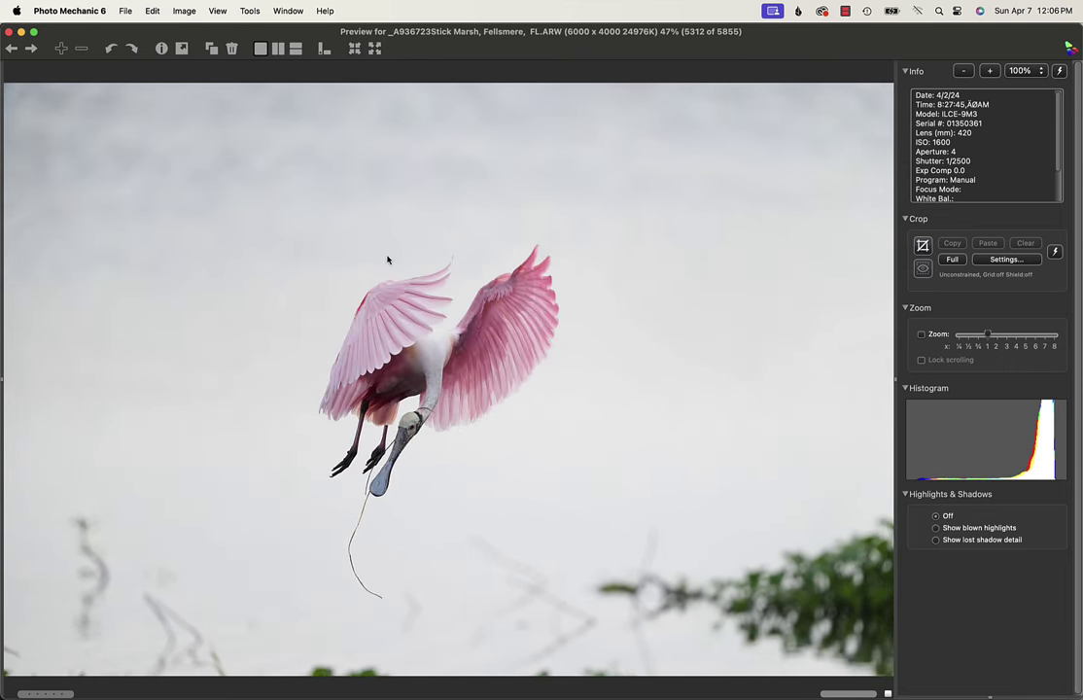
# Step: Skim from _A936723 to _A936795, moving past the twig-carrying burst to the spoonbill gliding over rippled water
pyautogui.press('Right')
pyautogui.press('Right')
pyautogui.press('Right')
pyautogui.press('Right')
pyautogui.press('Right')
pyautogui.press('Right')
pyautogui.press('Right')
pyautogui.press('Right')
pyautogui.press('Right')
pyautogui.press('Right')
pyautogui.press('Right')
pyautogui.press('Right')
pyautogui.press('Right')
pyautogui.press('Right')
pyautogui.press('Right')
pyautogui.press('Right')
pyautogui.press('Right')
pyautogui.press('Right')
pyautogui.press('Right')
pyautogui.press('Right')
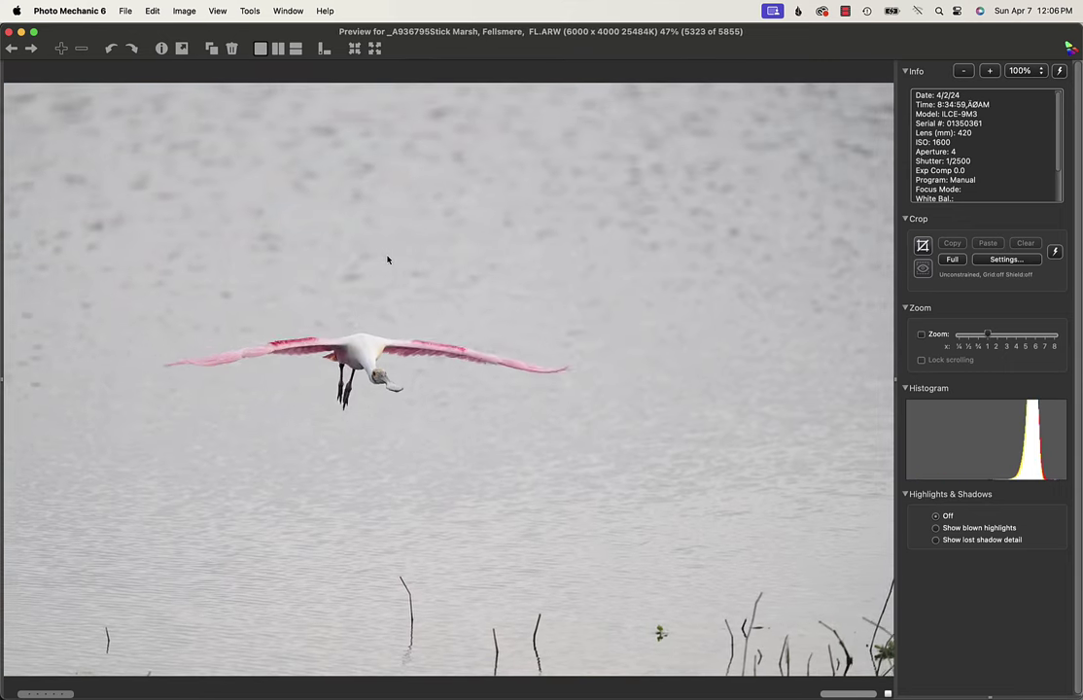
# Step: Scan the spoonbill burst over rippled water from _A936795 to _A936818 for wing position and sharpness
pyautogui.press('Right')
pyautogui.press('Right')
pyautogui.press('Right')
pyautogui.press('Right')
pyautogui.press('Right')
pyautogui.press('Right')
pyautogui.press('Right')
pyautogui.press('Right')
pyautogui.press('Right')
pyautogui.press('Right')
pyautogui.press('Right')
pyautogui.press('Right')
pyautogui.press('Right')
pyautogui.press('Right')
pyautogui.press('Right')
pyautogui.press('Right')
pyautogui.press('Right')
pyautogui.press('Right')
pyautogui.press('Right')
pyautogui.press('Right')
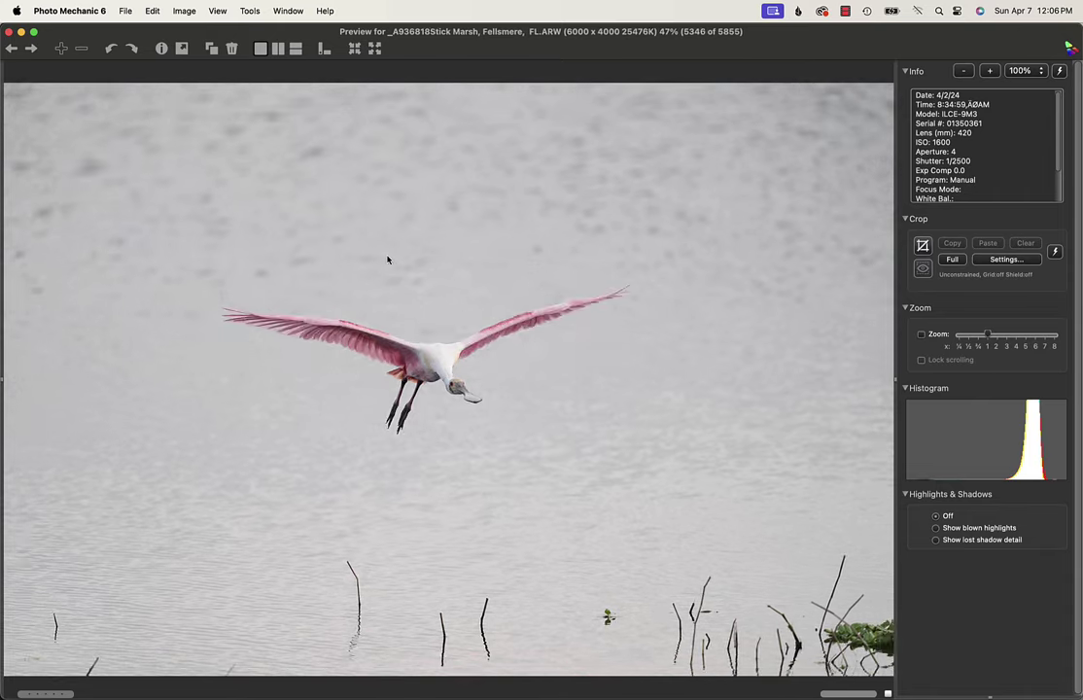
# Step: Browse the spoonbill frames from _A936818 to _A936841, checking the wing pose and the sticks in the foreground
pyautogui.press('Right')
pyautogui.press('Right')
pyautogui.press('Right')
pyautogui.press('Right')
pyautogui.press('Right')
pyautogui.press('Right')
pyautogui.press('Right')
pyautogui.press('Right')
pyautogui.press('Right')
pyautogui.press('Right')
pyautogui.press('Right')
pyautogui.press('Right')
pyautogui.press('Right')
pyautogui.press('Right')
pyautogui.press('Right')
pyautogui.press('Right')
pyautogui.press('Right')
pyautogui.press('Right')
pyautogui.press('Right')
pyautogui.press('Right')
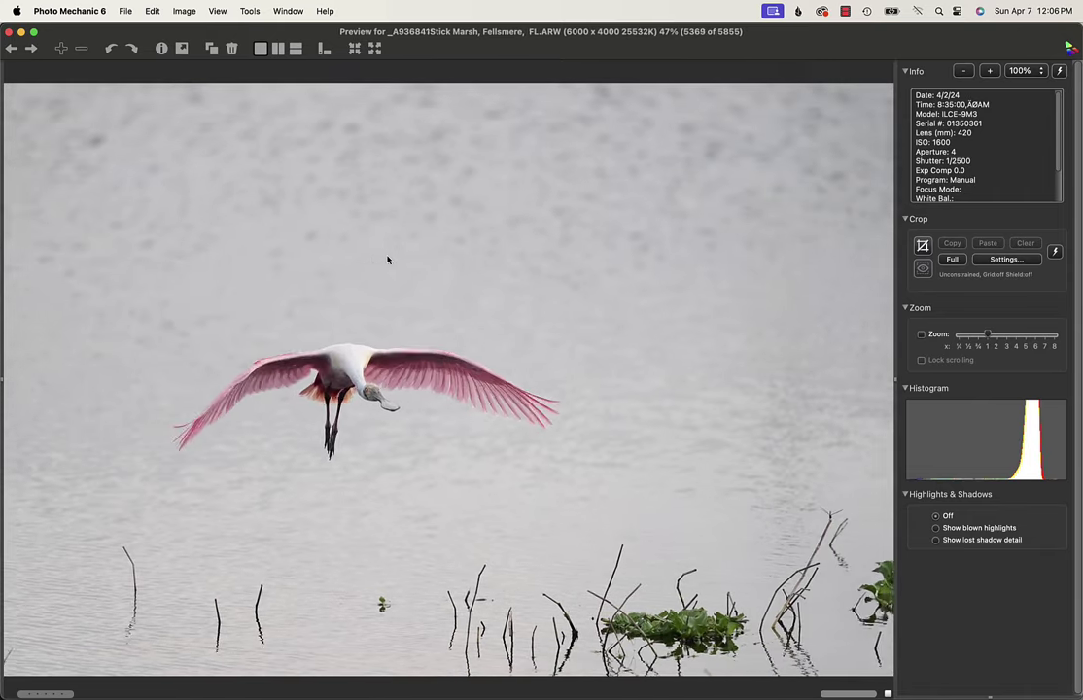
# Step: Browse the spoonbill frames from _A936841 to _A936865, checking the wing spread and head angle over the grey water
pyautogui.press('Right')
pyautogui.press('Right')
pyautogui.press('Right')
pyautogui.press('Right')
pyautogui.press('Right')
pyautogui.press('Right')
pyautogui.press('Right')
pyautogui.press('Right')
pyautogui.press('Right')
pyautogui.press('Right')
pyautogui.press('Right')
pyautogui.press('Right')
pyautogui.press('Right')
pyautogui.press('Right')
pyautogui.press('Right')
pyautogui.press('Right')
pyautogui.press('Right')
pyautogui.press('Right')
pyautogui.press('Right')
pyautogui.press('Right')
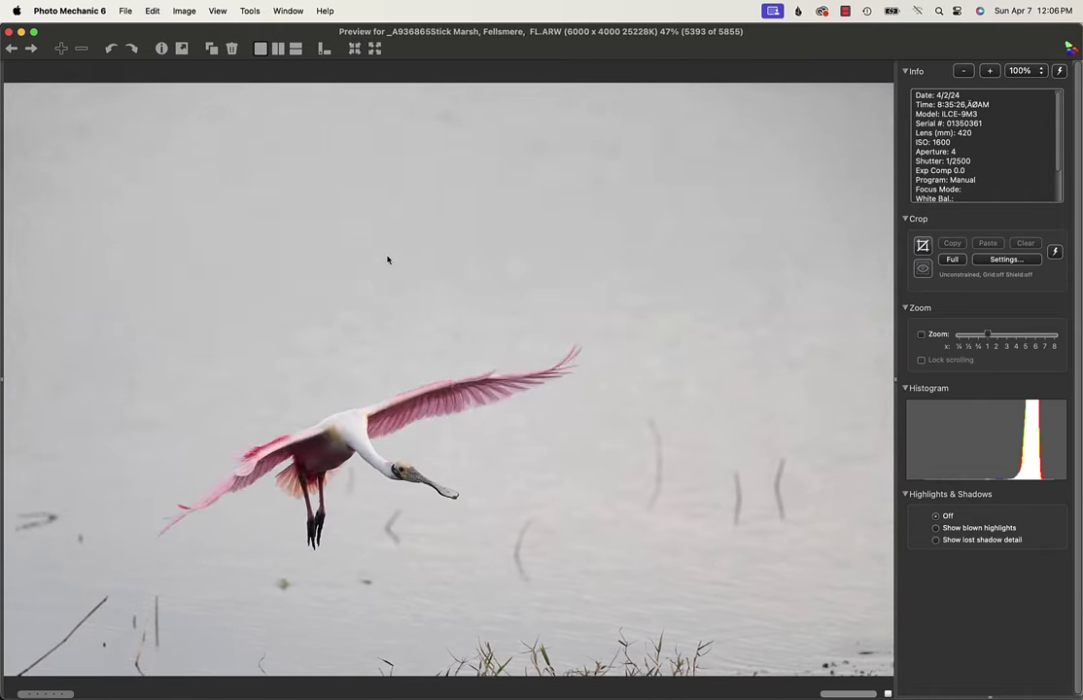
# Step: Skim the spoonbill frames from _A936865 to _A936889, up to the head-on bird above the green marsh plants
pyautogui.press('Right')
pyautogui.press('Right')
pyautogui.press('Right')
pyautogui.press('Right')
pyautogui.press('Right')
pyautogui.press('Right')
pyautogui.press('Right')
pyautogui.press('Right')
pyautogui.press('Right')
pyautogui.press('Right')
pyautogui.press('Right')
pyautogui.press('Right')
pyautogui.press('Right')
pyautogui.press('Right')
pyautogui.press('Right')
pyautogui.press('Right')
pyautogui.press('Right')
pyautogui.press('Right')
pyautogui.press('Right')
pyautogui.press('Right')
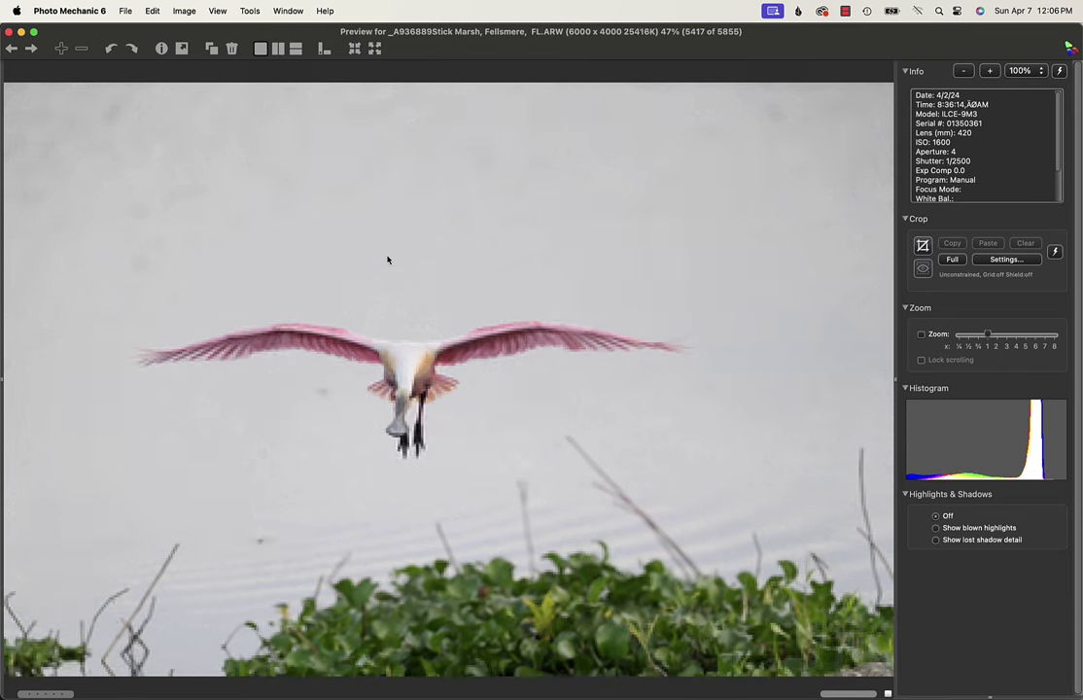
# Step: Move through the frames from _A936889 to _A936912, checking the spoonbill's wing position and bill visibility
pyautogui.press('Right')
pyautogui.press('Right')
pyautogui.press('Right')
pyautogui.press('Right')
pyautogui.press('Right')
pyautogui.press('Right')
pyautogui.press('Right')
pyautogui.press('Right')
pyautogui.press('Right')
pyautogui.press('Right')
pyautogui.press('Right')
pyautogui.press('Right')
pyautogui.press('Right')
pyautogui.press('Right')
pyautogui.press('Right')
pyautogui.press('Right')
pyautogui.press('Right')
pyautogui.press('Right')
pyautogui.press('Right')
pyautogui.press('Right')
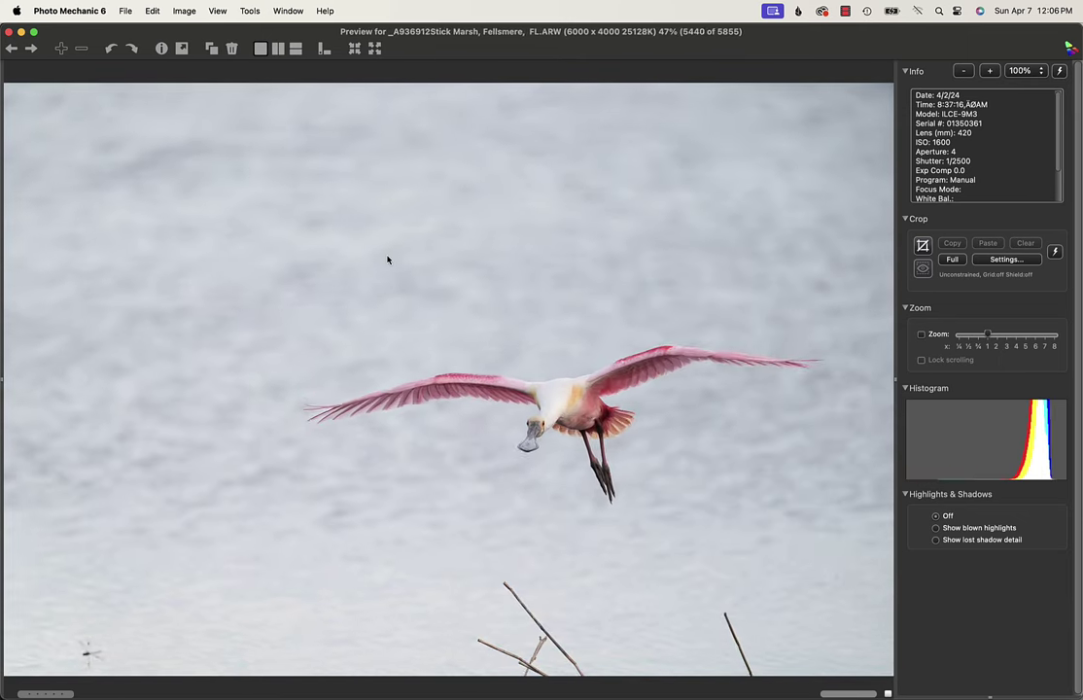
# Step: Scan the spoonbill approach burst from _A936912 to _A936954, following the wing pose as the bird nears the plants
pyautogui.press('Right')
pyautogui.press('Right')
pyautogui.press('Right')
pyautogui.press('Right')
pyautogui.press('Right')
pyautogui.press('Right')
pyautogui.press('Right')
pyautogui.press('Right')
pyautogui.press('Right')
pyautogui.press('Right')
pyautogui.press('Right')
pyautogui.press('Right')
pyautogui.press('Right')
pyautogui.press('Right')
pyautogui.press('Right')
pyautogui.press('Right')
pyautogui.press('Right')
pyautogui.press('Right')
pyautogui.press('Right')
pyautogui.press('Right')
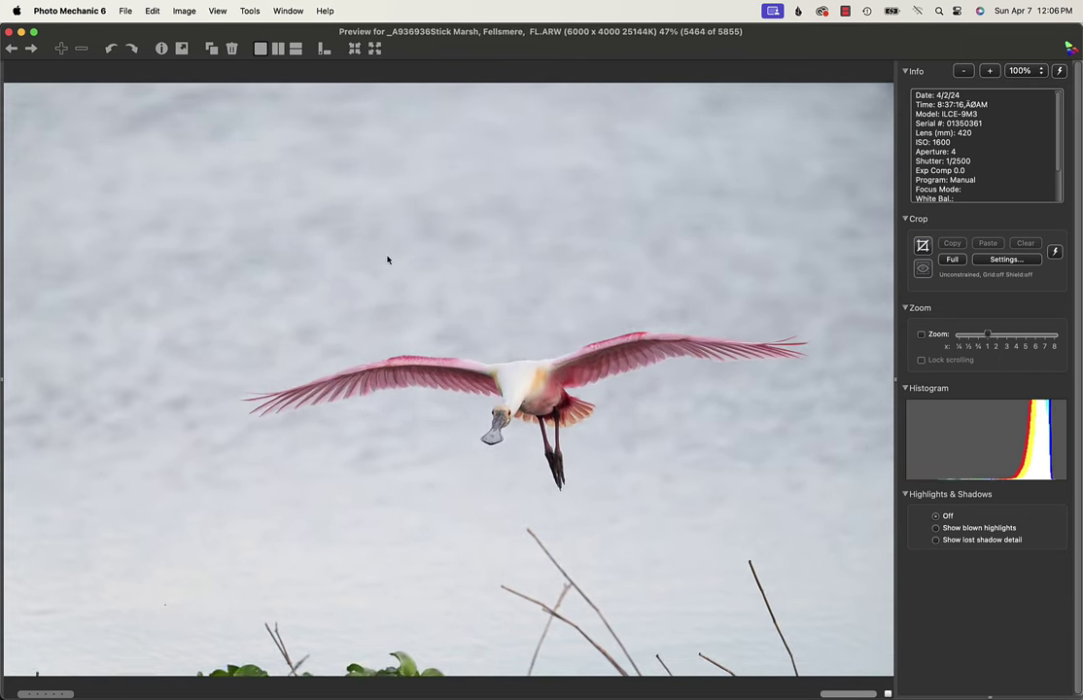
pyautogui.press('Right')
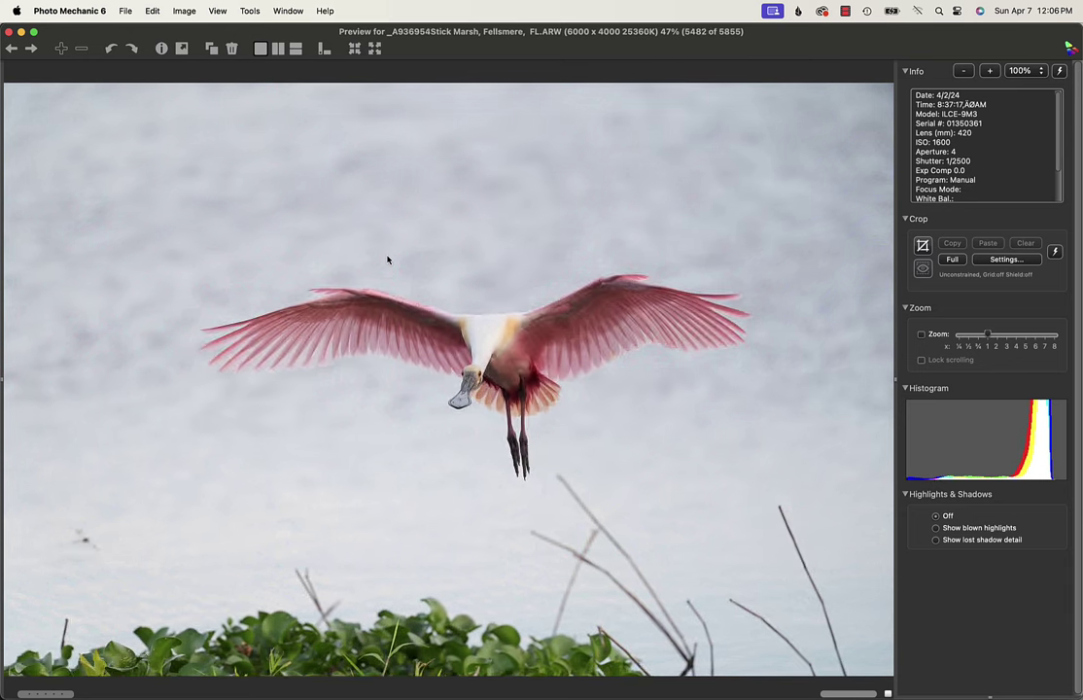
# Step: Compare the raised-wing spoonbill frames between _A936954 and _A936959 back and forth for wing shape, head angle and sharpness
pyautogui.press('Right')
pyautogui.press('Right')
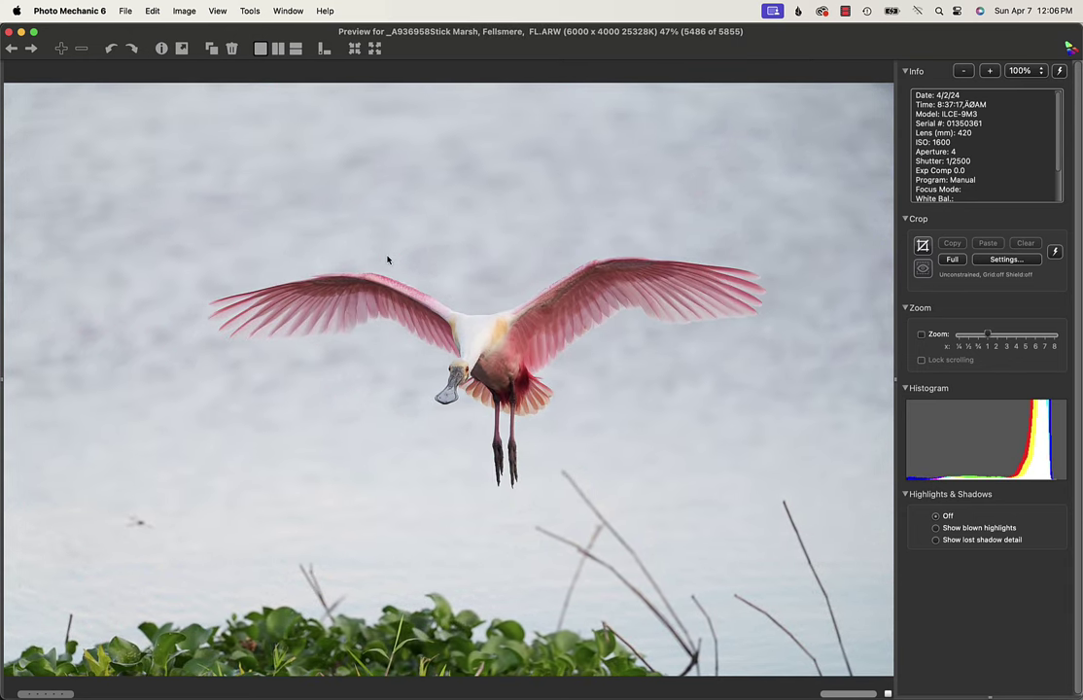
pyautogui.press('Left')
pyautogui.press('Left')
pyautogui.press('Left')
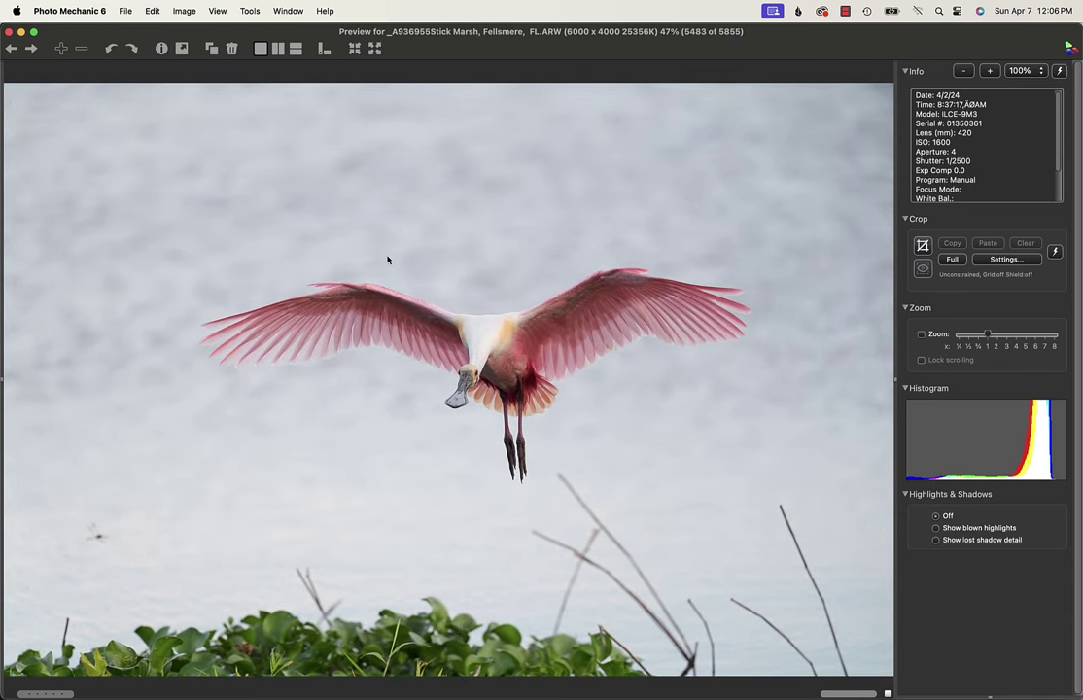
pyautogui.press('Right')
pyautogui.press('Right')
pyautogui.press('Right')
pyautogui.press('Right')
pyautogui.press('Right')
pyautogui.press('Right')
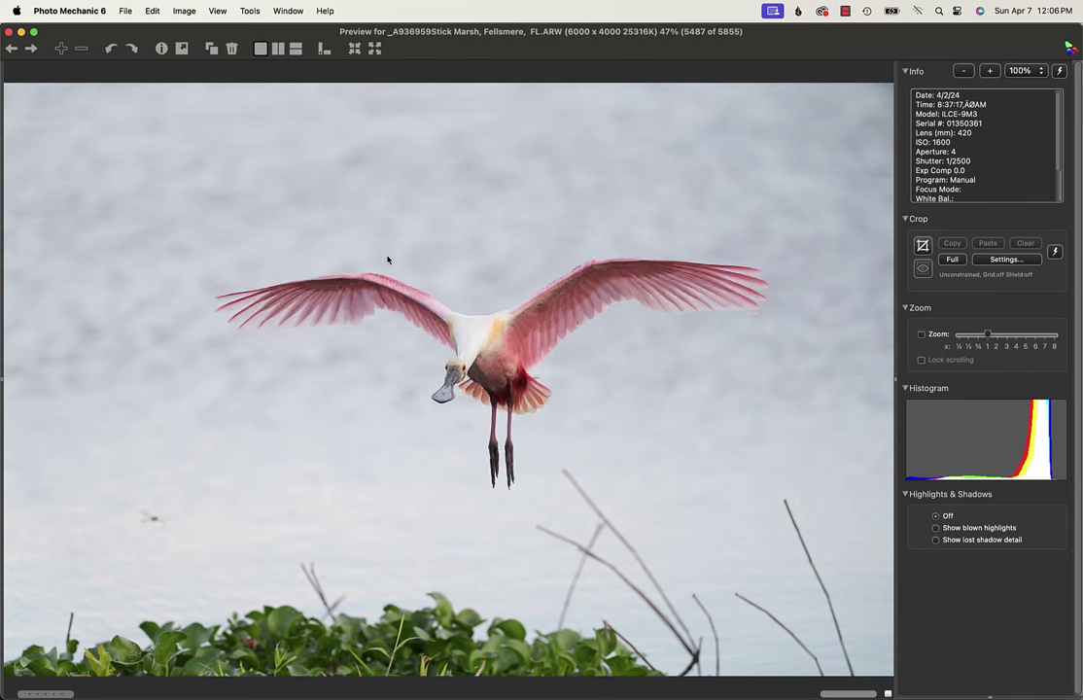
# Step: Go through the rest of the spoonbill burst from _A936959 to the flying egret in _A936966
pyautogui.press('Right')
pyautogui.press('Right')
pyautogui.press('Right')
pyautogui.press('Right')
pyautogui.press('Right')
pyautogui.press('Right')
pyautogui.press('Right')
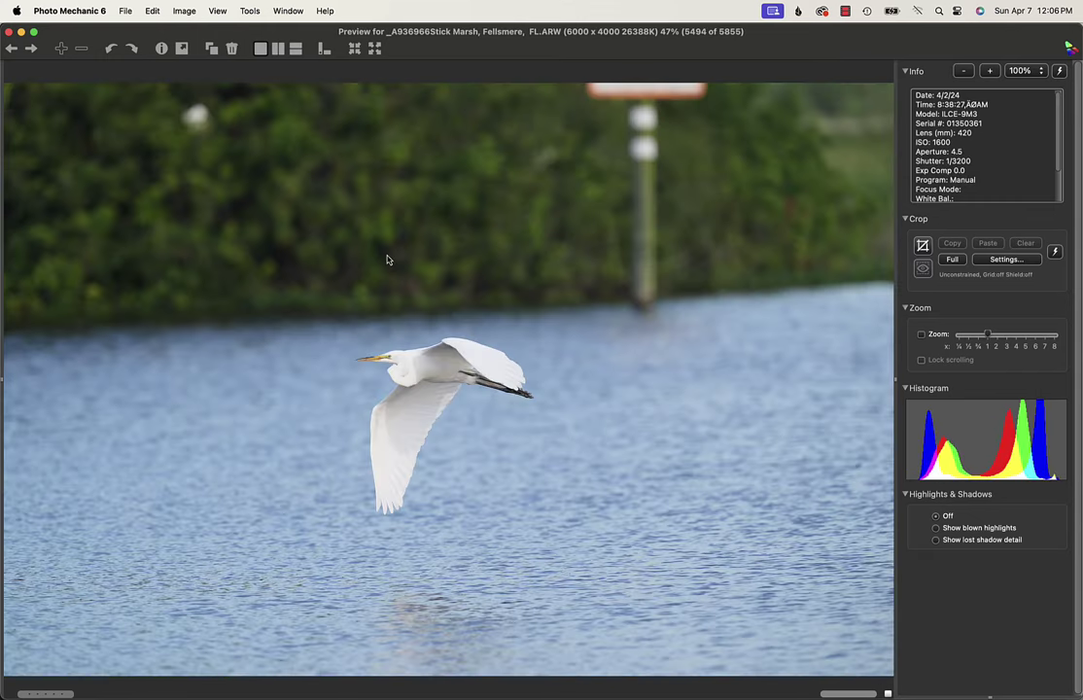
# Step: Review the egret flight burst from _A936966 to _A936981, checking the wing pose against the trees and sign post
pyautogui.press('Right')
pyautogui.press('Right')
pyautogui.press('Right')
pyautogui.press('Right')
pyautogui.press('Right')
pyautogui.press('Right')
pyautogui.press('Right')
pyautogui.press('Right')
pyautogui.press('Right')
pyautogui.press('Right')
pyautogui.press('Right')
pyautogui.press('Right')
pyautogui.press('Right')
pyautogui.press('Right')
pyautogui.press('Right')
pyautogui.press('Right')
pyautogui.press('Right')
pyautogui.press('Right')
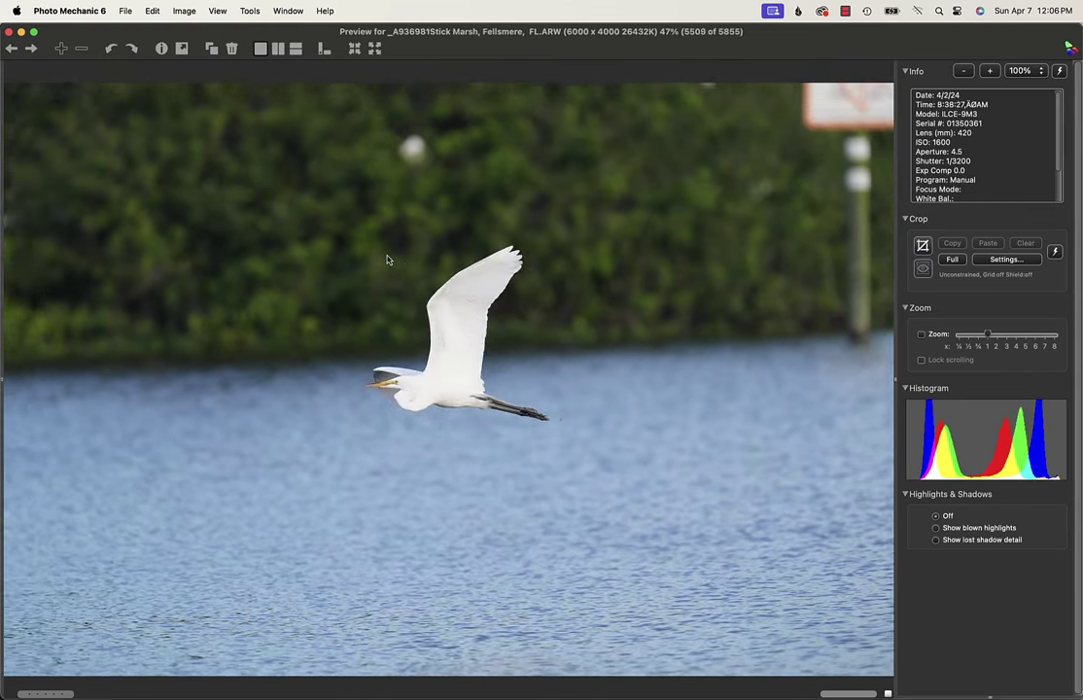
# Step: Skim from the egret in _A936981 to the head-on spoonbill in front of the green marsh in _A937004
pyautogui.press('Right')
pyautogui.press('Right')
pyautogui.press('Right')
pyautogui.press('Right')
pyautogui.press('Right')
pyautogui.press('Right')
pyautogui.press('Right')
pyautogui.press('Right')
pyautogui.press('Right')
pyautogui.press('Right')
pyautogui.press('Right')
pyautogui.press('Right')
pyautogui.press('Right')
pyautogui.press('Right')
pyautogui.press('Right')
pyautogui.press('Right')
pyautogui.press('Right')
pyautogui.press('Right')
pyautogui.press('Right')
pyautogui.press('Right')
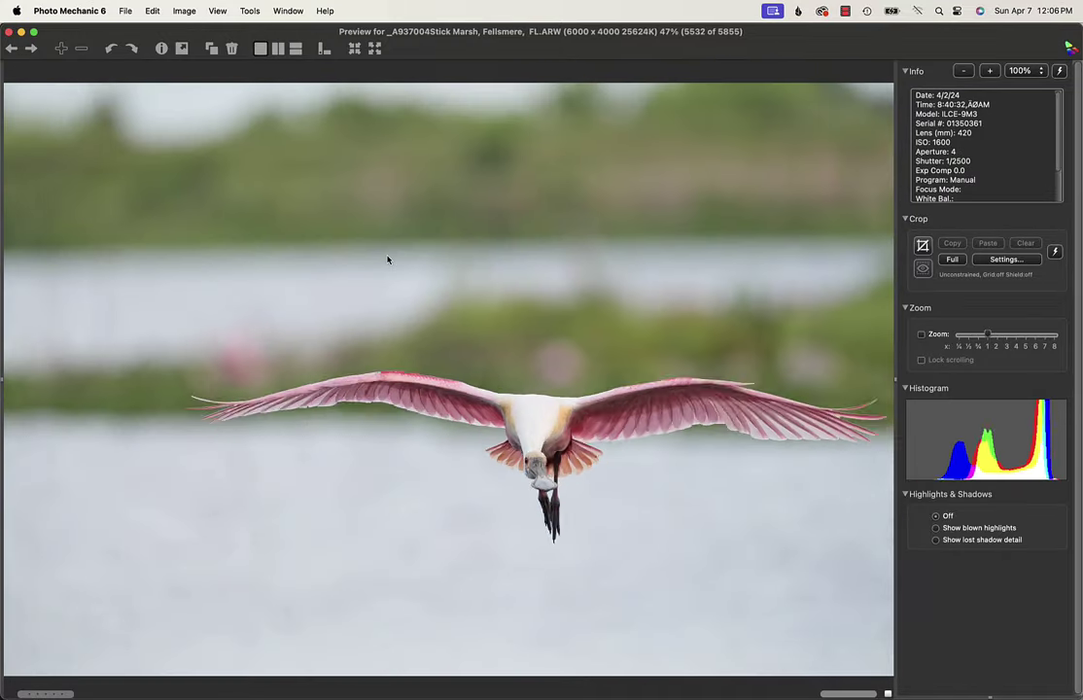
# Step: Scan the head-on spoonbill burst from _A937004 to _A937027, checking the wing spread, head position and wingtip clipping
pyautogui.press('Right')
pyautogui.press('Right')
pyautogui.press('Right')
pyautogui.press('Right')
pyautogui.press('Right')
pyautogui.press('Right')
pyautogui.press('Right')
pyautogui.press('Right')
pyautogui.press('Right')
pyautogui.press('Right')
pyautogui.press('Right')
pyautogui.press('Right')
pyautogui.press('Right')
pyautogui.press('Right')
pyautogui.press('Right')
pyautogui.press('Right')
pyautogui.press('Right')
pyautogui.press('Right')
pyautogui.press('Right')
pyautogui.press('Right')
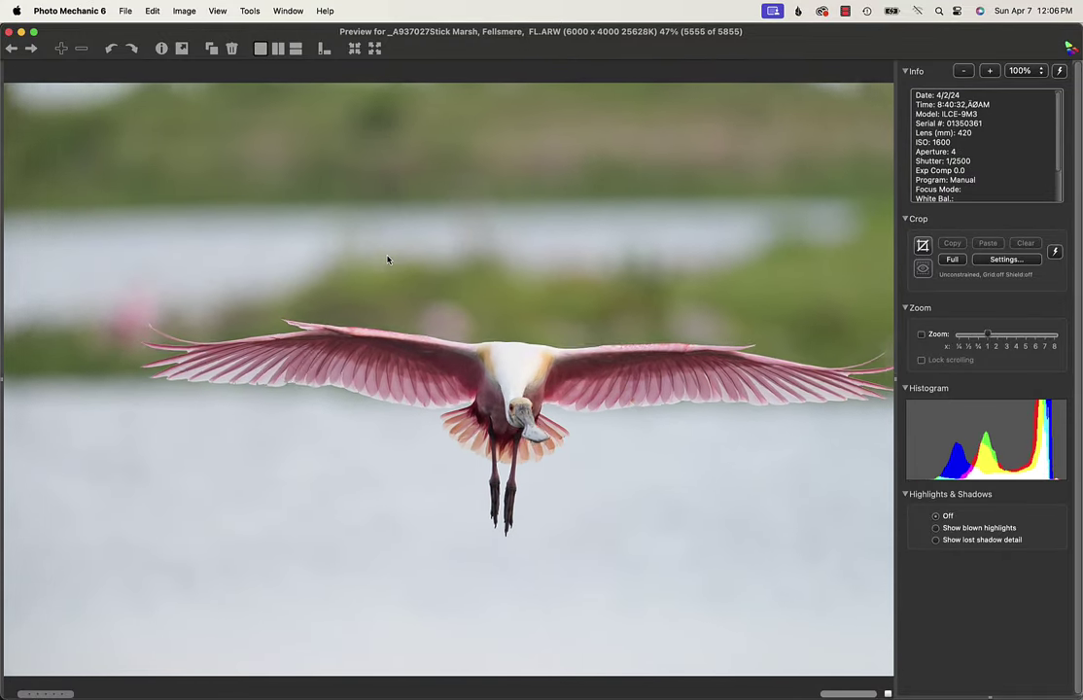
# Step: Review the head-on spoonbill burst from _A937027 to _A937045, checking the wing spread and head angle as the bird nears landing
pyautogui.press('Right')
pyautogui.press('Right')
pyautogui.press('Right')
pyautogui.press('Right')
pyautogui.press('Right')
pyautogui.press('Right')
pyautogui.press('Right')
pyautogui.press('Right')
pyautogui.press('Right')
pyautogui.press('Right')
pyautogui.press('Right')
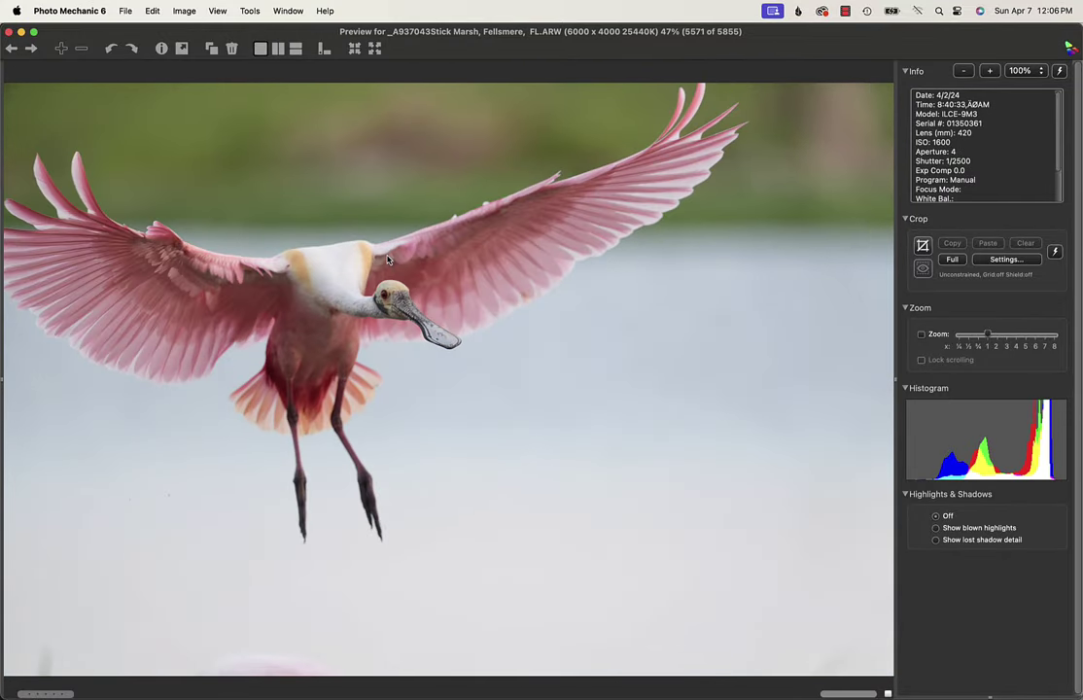
pyautogui.press('Right')
pyautogui.press('Right')
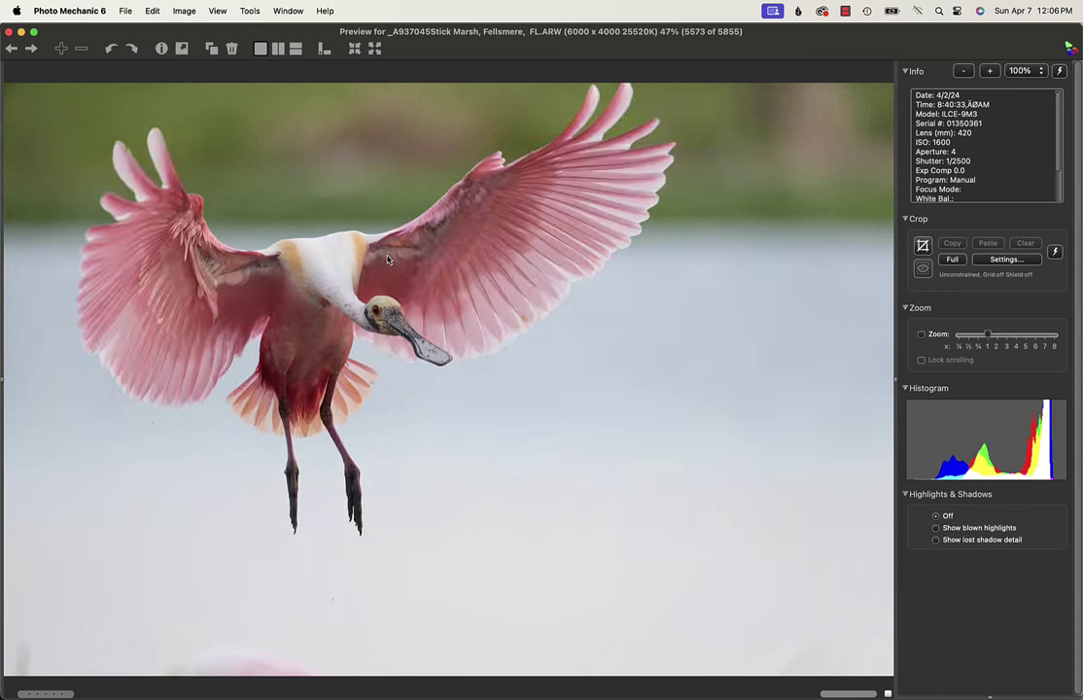
# Step: Review the landing spoonbill from _A937045 to _A937059, checking the raised wings for clipping at the frame edge
pyautogui.press('Right')
pyautogui.press('Right')
pyautogui.press('Right')
pyautogui.press('Right')
pyautogui.press('Right')
pyautogui.press('Right')
pyautogui.press('Right')
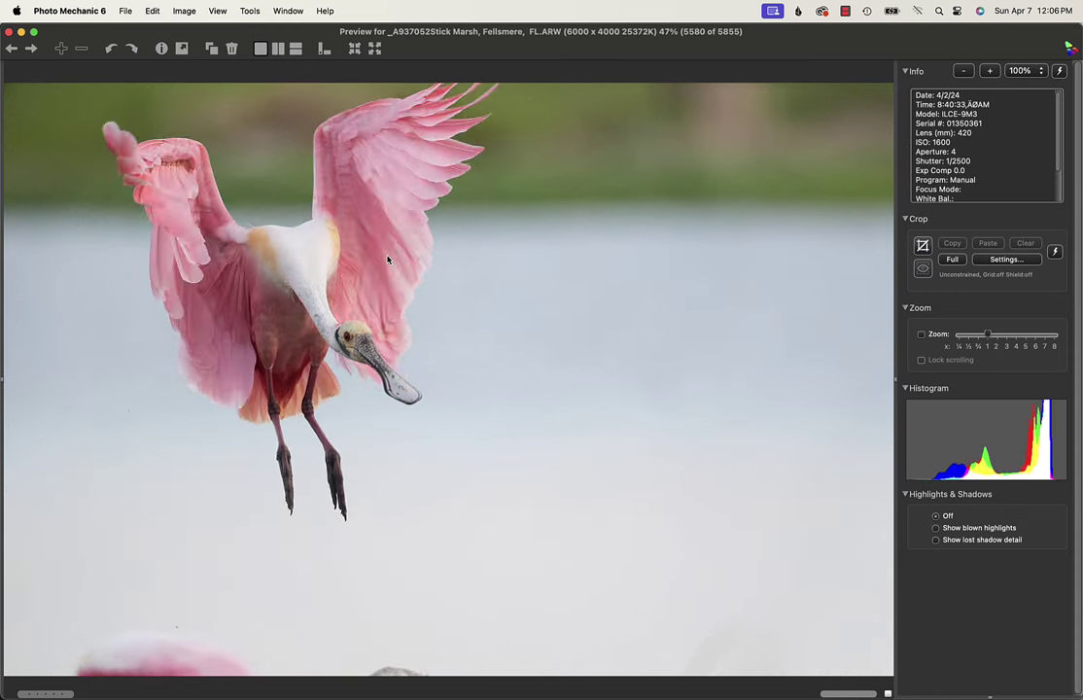
pyautogui.press('Right')
pyautogui.press('Right')
pyautogui.press('Right')
pyautogui.press('Right')
pyautogui.press('Right')
pyautogui.press('Right')
pyautogui.press('Right')
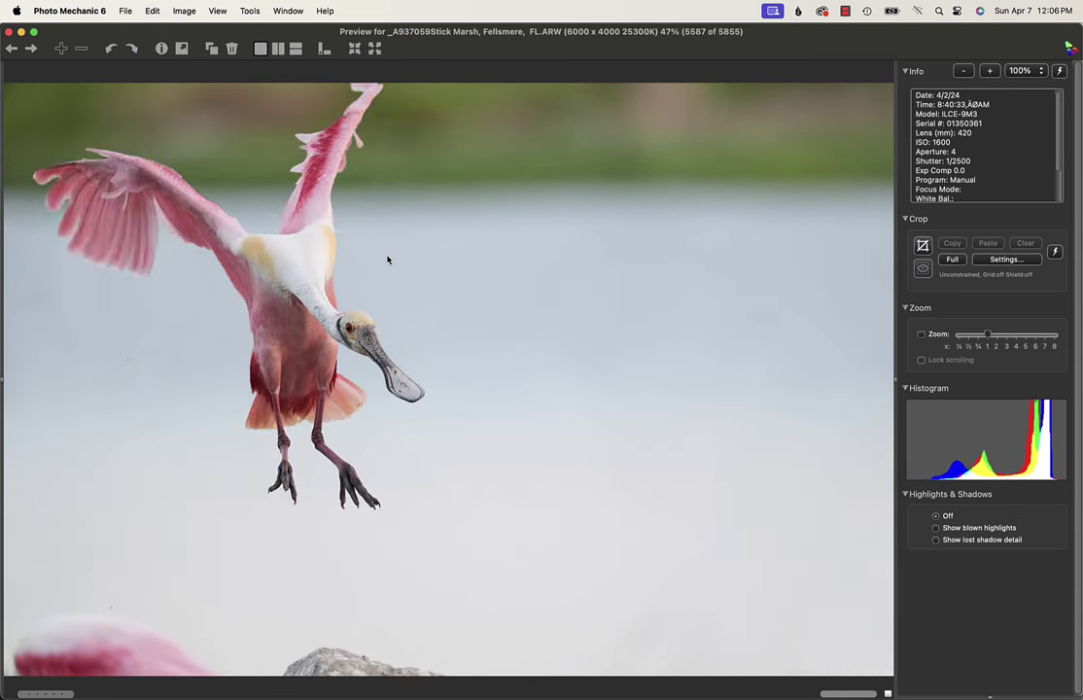
# Step: Examine the spoonbill's descent toward the rock from _A937059 to _A937073, checking the wing pose, feet and foreground bird
pyautogui.press('Right')
pyautogui.press('Right')
pyautogui.press('Right')
pyautogui.press('Right')
pyautogui.press('Right')
pyautogui.press('Right')
pyautogui.press('Right')
pyautogui.press('Right')
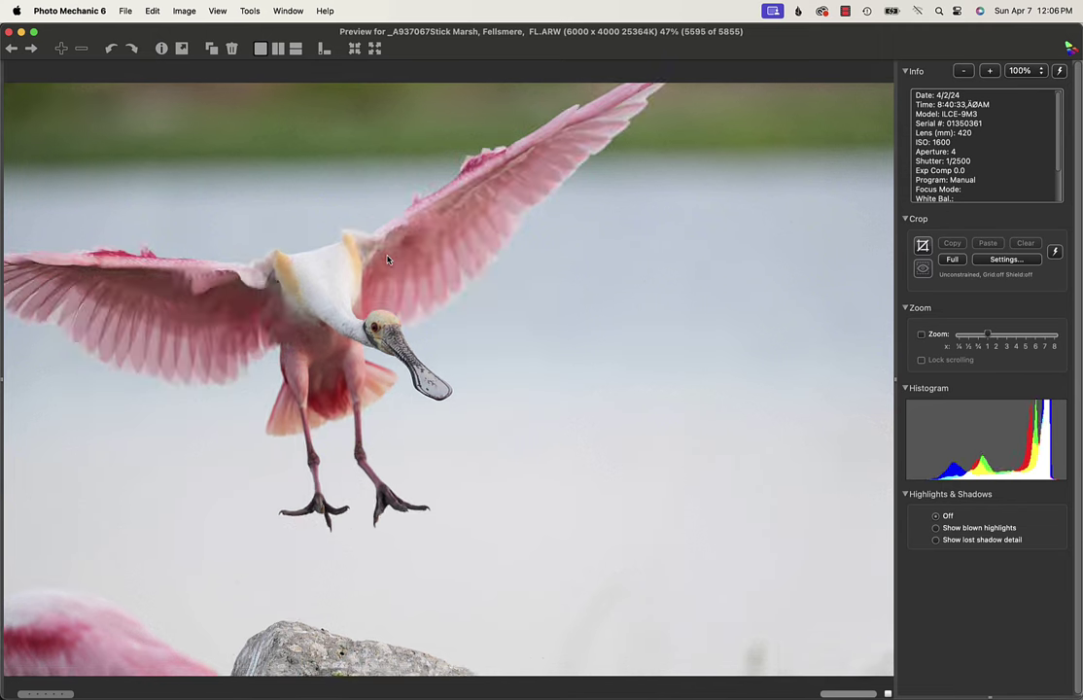
pyautogui.press('Right')
pyautogui.press('Right')
pyautogui.press('Right')
pyautogui.press('Right')
pyautogui.press('Right')
pyautogui.press('Right')
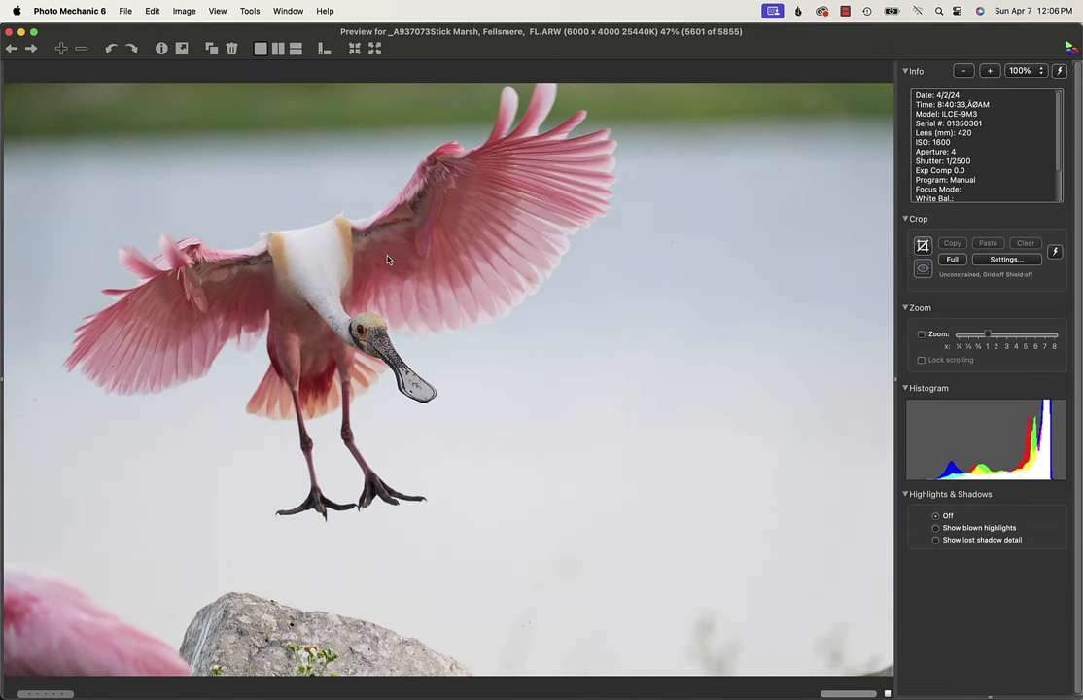
# Step: Compare the neighbouring frames around _A937073 and _A937075 for the best wing position above the rock
pyautogui.press('Left')
pyautogui.press('Right')
pyautogui.press('Right')
pyautogui.press('Right')
pyautogui.press('Right')
pyautogui.press('Right')
pyautogui.press('Right')
pyautogui.press('Right')
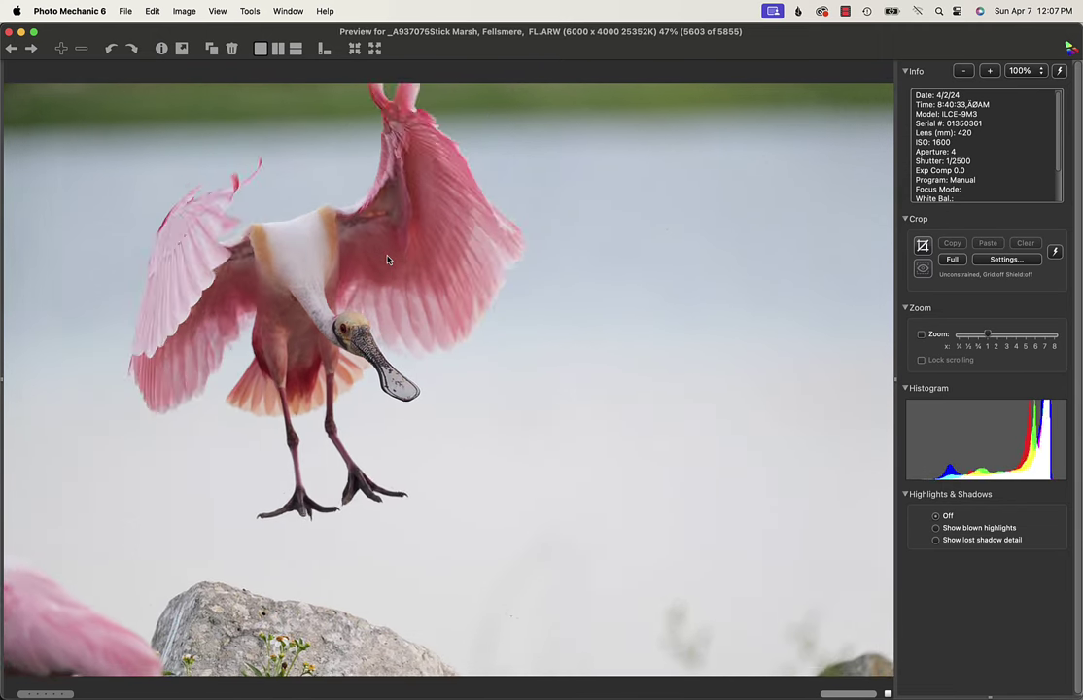
# Step: Go through the rest of the rock landing burst to the gliding spoonbill over water in _A937084
pyautogui.press('Right')
pyautogui.press('Right')
pyautogui.press('Right')
pyautogui.press('Right')
pyautogui.press('Right')
pyautogui.press('Right')
pyautogui.press('Right')
pyautogui.press('Right')
pyautogui.press('Right')
pyautogui.press('Right')
pyautogui.press('Right')
pyautogui.press('Right')
pyautogui.press('Right')
pyautogui.press('Right')
pyautogui.press('Right')
pyautogui.press('Right')
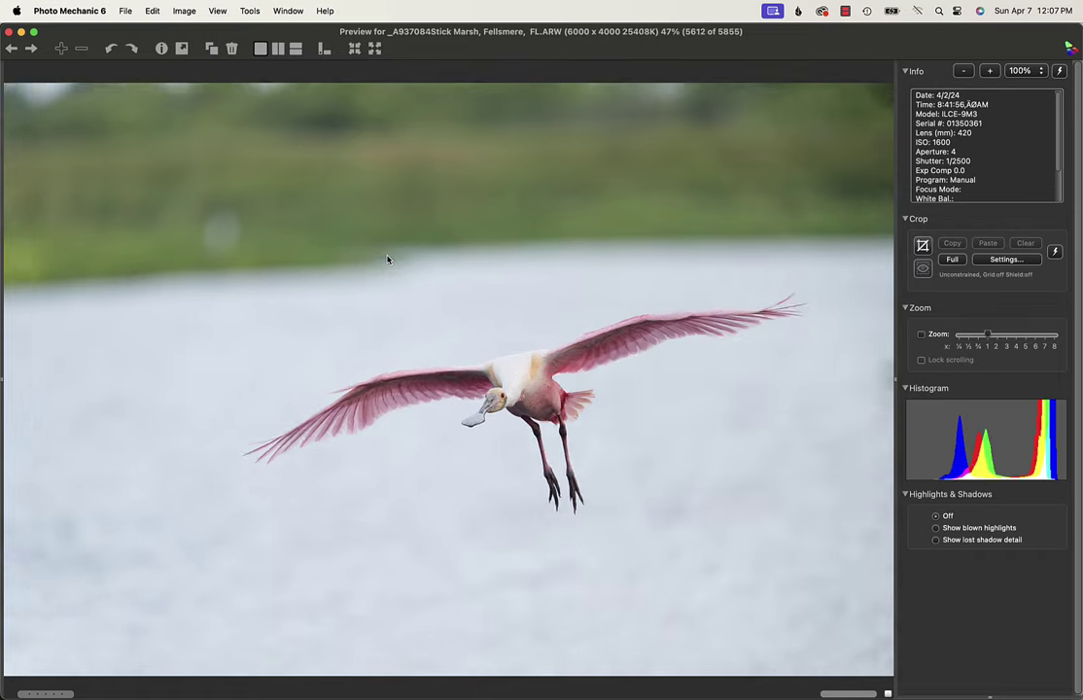
# Step: Review the gliding spoonbill burst from _A937084 to _A937107, checking the wing spread and head turn against the water
pyautogui.press('Right')
pyautogui.press('Right')
pyautogui.press('Right')
pyautogui.press('Right')
pyautogui.press('Right')
pyautogui.press('Right')
pyautogui.press('Right')
pyautogui.press('Right')
pyautogui.press('Right')
pyautogui.press('Right')
pyautogui.press('Right')
pyautogui.press('Right')
pyautogui.press('Right')
pyautogui.press('Right')
pyautogui.press('Right')
pyautogui.press('Right')
pyautogui.press('Right')
pyautogui.press('Right')
pyautogui.press('Right')
pyautogui.press('Right')
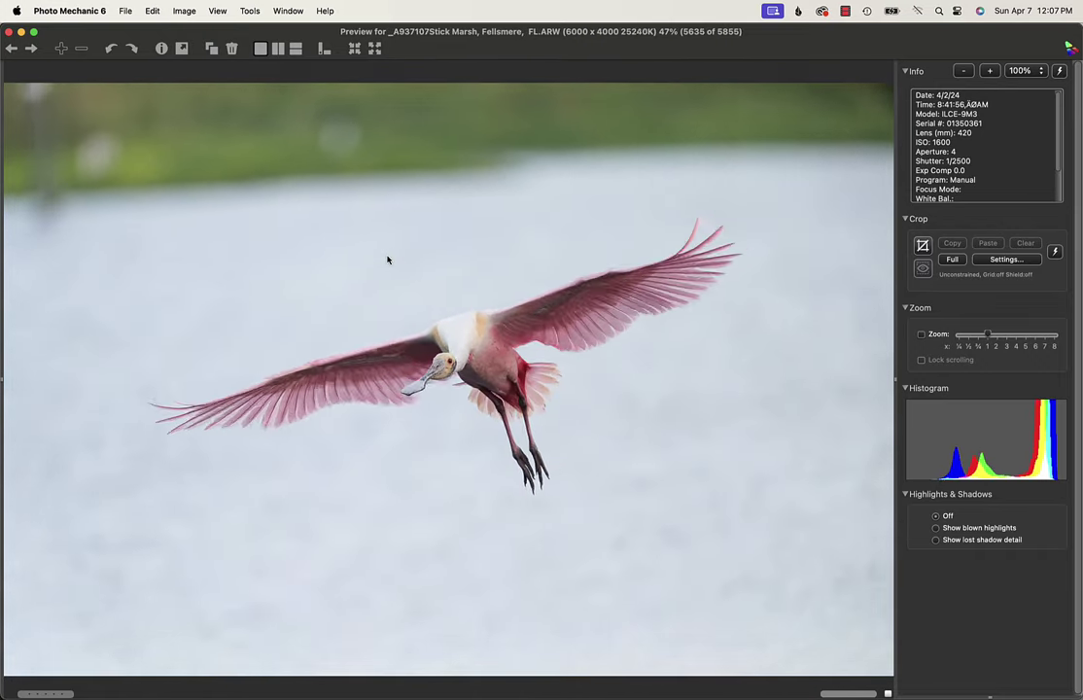
# Step: Skim from the gliding spoonbill in _A937107 to the spoonbill above the green leaves in _A937131
pyautogui.press('Right')
pyautogui.press('Right')
pyautogui.press('Right')
pyautogui.press('Right')
pyautogui.press('Right')
pyautogui.press('Right')
pyautogui.press('Right')
pyautogui.press('Right')
pyautogui.press('Right')
pyautogui.press('Right')
pyautogui.press('Right')
pyautogui.press('Right')
pyautogui.press('Right')
pyautogui.press('Right')
pyautogui.press('Right')
pyautogui.press('Right')
pyautogui.press('Right')
pyautogui.press('Right')
pyautogui.press('Right')
pyautogui.press('Right')
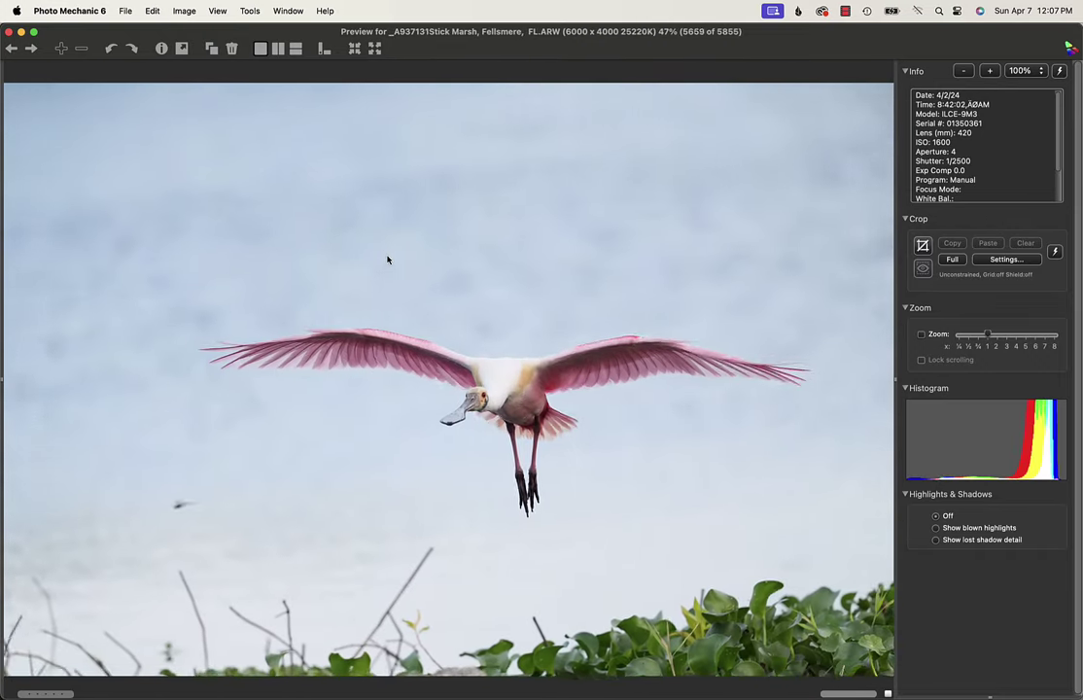
# Step: Scan the spoonbill burst above the leaves and twigs from _A937131 to _A937154, checking the wing and head positions
pyautogui.press('Right')
pyautogui.press('Right')
pyautogui.press('Right')
pyautogui.press('Right')
pyautogui.press('Right')
pyautogui.press('Right')
pyautogui.press('Right')
pyautogui.press('Right')
pyautogui.press('Right')
pyautogui.press('Right')
pyautogui.press('Right')
pyautogui.press('Right')
pyautogui.press('Right')
pyautogui.press('Right')
pyautogui.press('Right')
pyautogui.press('Right')
pyautogui.press('Right')
pyautogui.press('Right')
pyautogui.press('Right')
pyautogui.press('Right')
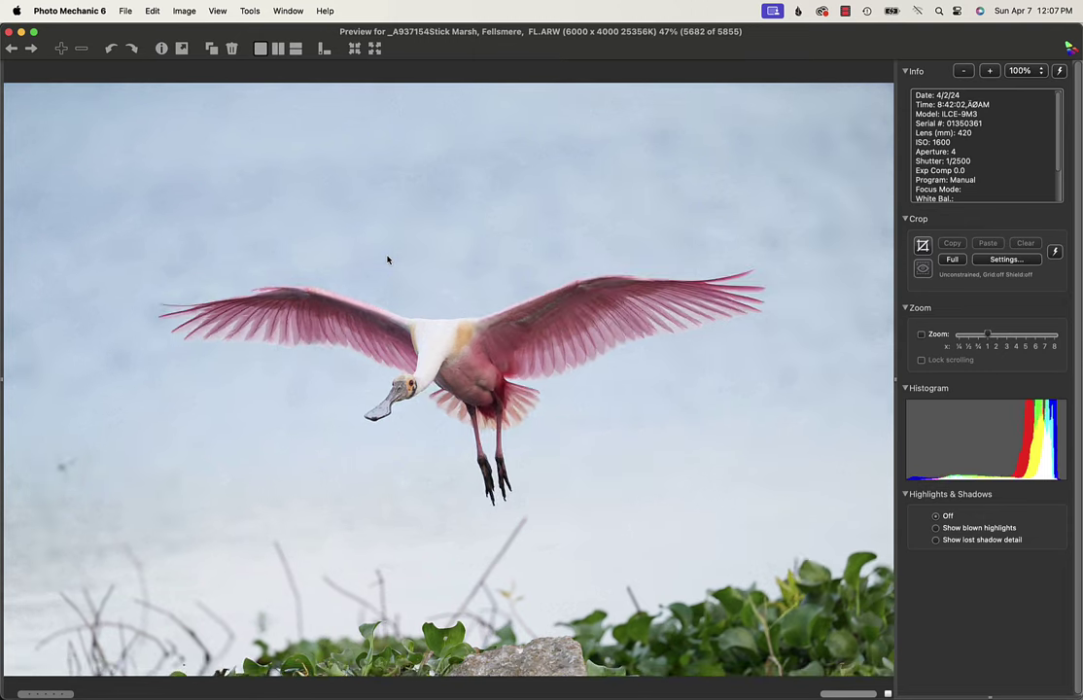
# Step: Go through the burst from _A937154 to the sky shot in _A937170, and recheck the wide wing spread in _A937166
pyautogui.press('Right')
pyautogui.press('Right')
pyautogui.press('Right')
pyautogui.press('Right')
pyautogui.press('Right')
pyautogui.press('Right')
pyautogui.press('Right')
pyautogui.press('Right')
pyautogui.press('Right')
pyautogui.press('Right')
pyautogui.press('Right')
pyautogui.press('Right')
pyautogui.press('Right')
pyautogui.press('Right')
pyautogui.press('Right')
pyautogui.press('Right')
pyautogui.press('Right')
pyautogui.press('Right')
pyautogui.press('Right')
pyautogui.press('Right')
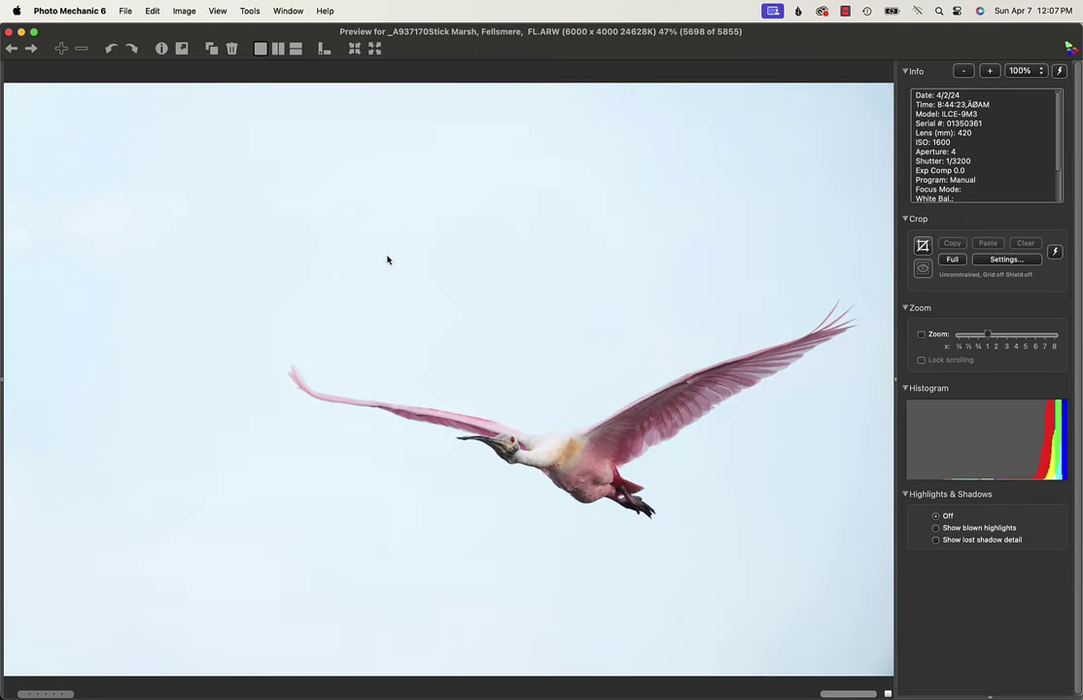
pyautogui.press('Right')
pyautogui.press('Right')
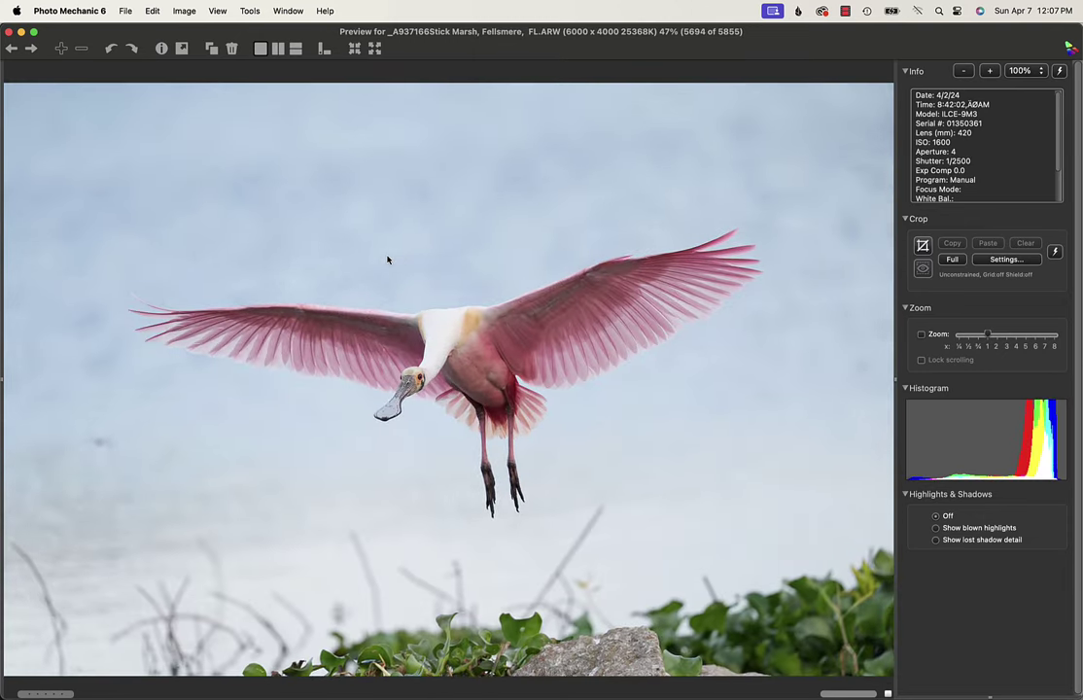
# Step: Review the frames from _A937166 to _A937178, checking the wing pose and placement of the spoonbill against the pale sky
pyautogui.press('Right')
pyautogui.press('Right')
pyautogui.press('Right')
pyautogui.press('Right')
pyautogui.press('Right')
pyautogui.press('Right')
pyautogui.press('Right')
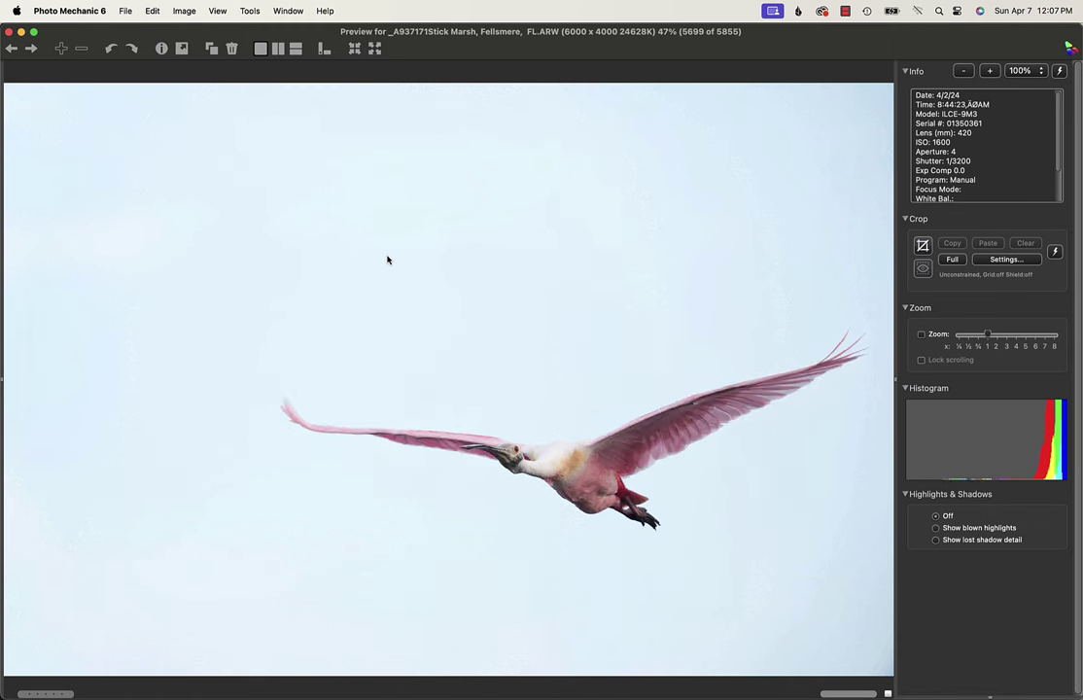
pyautogui.press('Right')
pyautogui.press('Right')
pyautogui.press('Right')
pyautogui.press('Right')
pyautogui.press('Right')
pyautogui.press('Right')
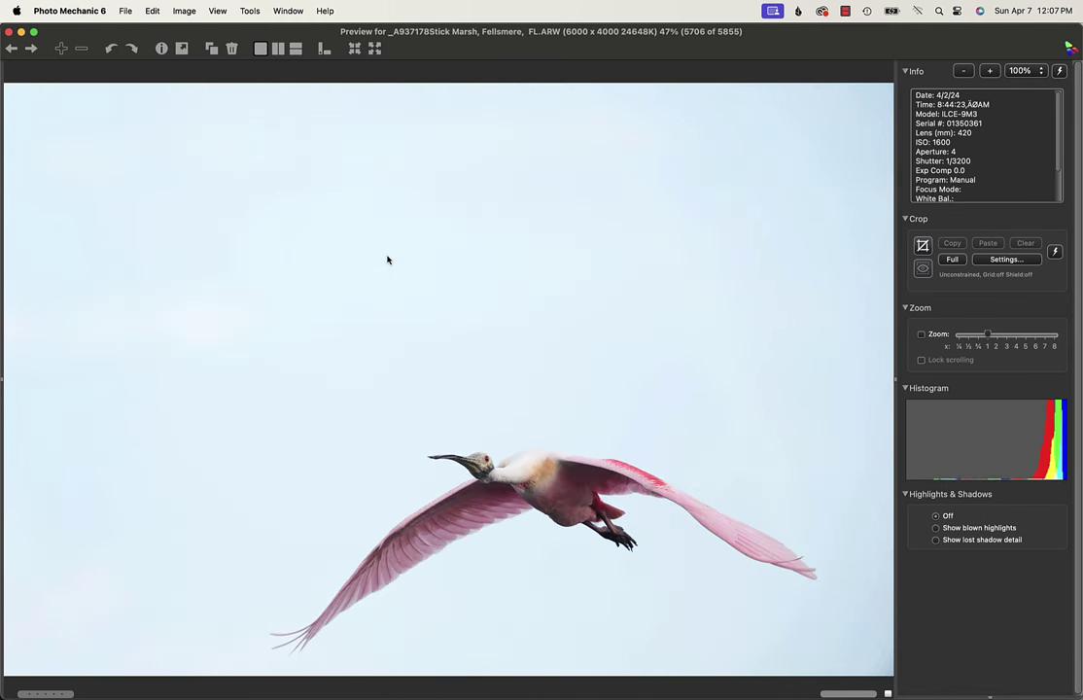
# Step: Skim from the spoonbill against the pale sky in _A937178 to the distant flock above the power lines in _A937211
pyautogui.press('Right')
pyautogui.press('Right')
pyautogui.press('Right')
pyautogui.press('Right')
pyautogui.press('Right')
pyautogui.press('Right')
pyautogui.press('Right')
pyautogui.press('Right')
pyautogui.press('Right')
pyautogui.press('Right')
pyautogui.press('Right')
pyautogui.press('Right')
pyautogui.press('Right')
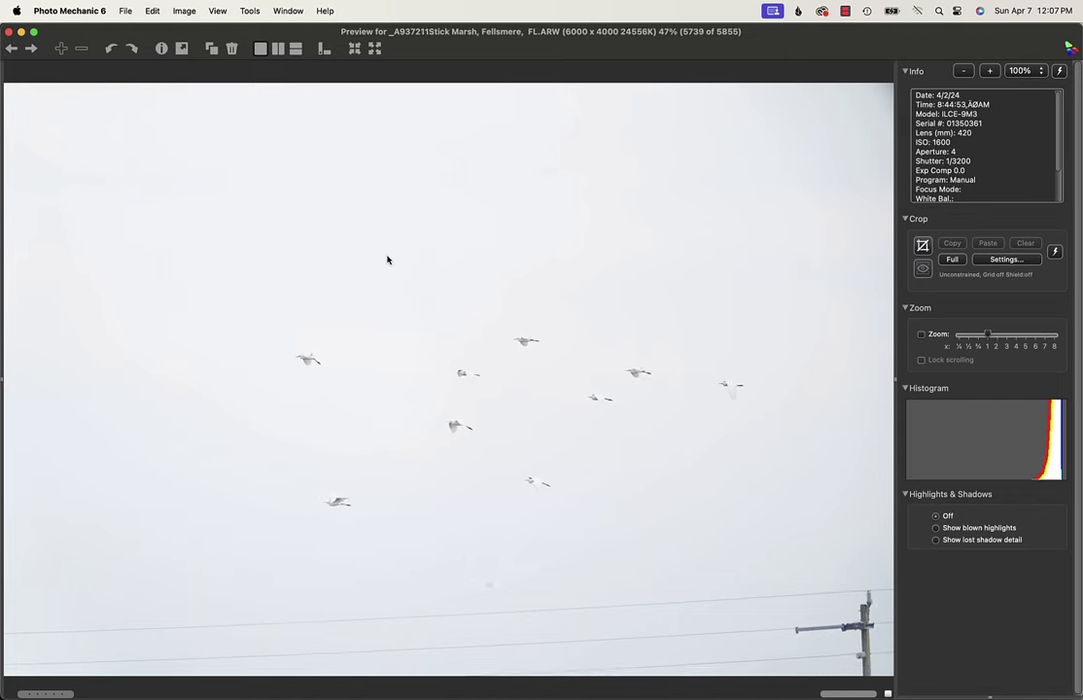
# Step: Go through the frames from the flock in _A937211 to the spoonbill walking on the wooden planks in _A937234
pyautogui.press('Right')
pyautogui.press('Right')
pyautogui.press('Right')
pyautogui.press('Right')
pyautogui.press('Right')
pyautogui.press('Right')
pyautogui.press('Right')
pyautogui.press('Right')
pyautogui.press('Right')
pyautogui.press('Right')
pyautogui.press('Right')
pyautogui.press('Right')
pyautogui.press('Right')
pyautogui.press('Right')
pyautogui.press('Right')
pyautogui.press('Right')
pyautogui.press('Right')
pyautogui.press('Right')
pyautogui.press('Right')
pyautogui.press('Right')
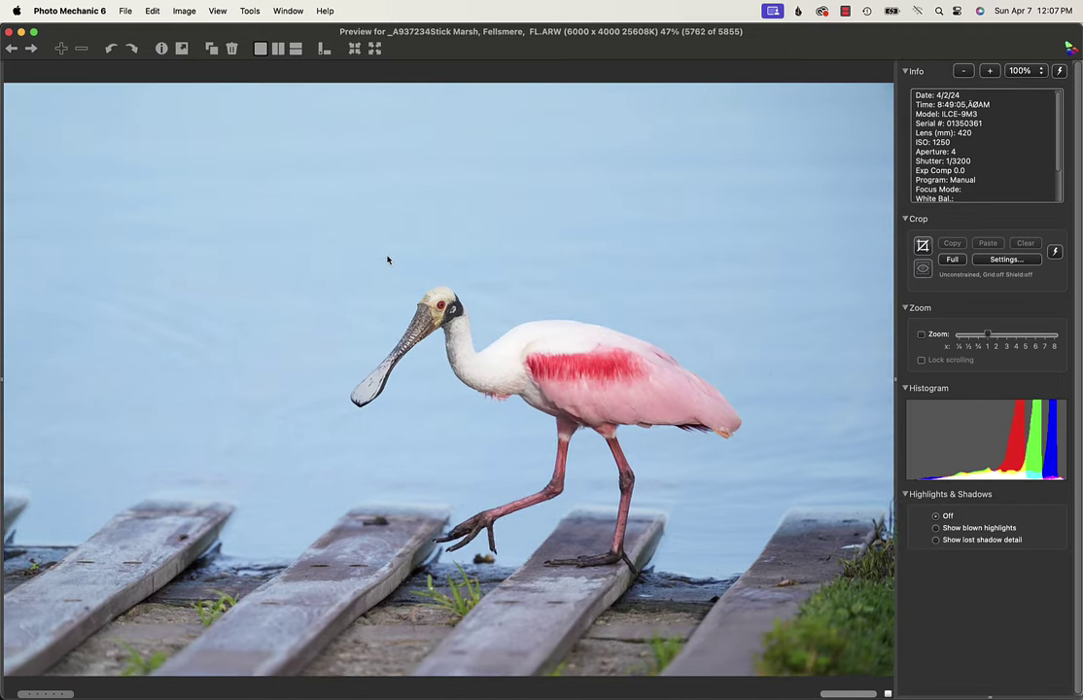
# Step: Compare the leg and head poses of the spoonbill walking on the planks up to _A937238, and tag _A937229
pyautogui.press('Right')
pyautogui.press('Right')
pyautogui.press('Right')
pyautogui.press('Right')
pyautogui.press('Right')
pyautogui.press('Right')
pyautogui.press('Right')
pyautogui.press('Right')
pyautogui.press('Right')
pyautogui.press('Right')
pyautogui.press('Right')
pyautogui.press('Right')
pyautogui.press('Right')
pyautogui.press('Right')
pyautogui.press('Right')
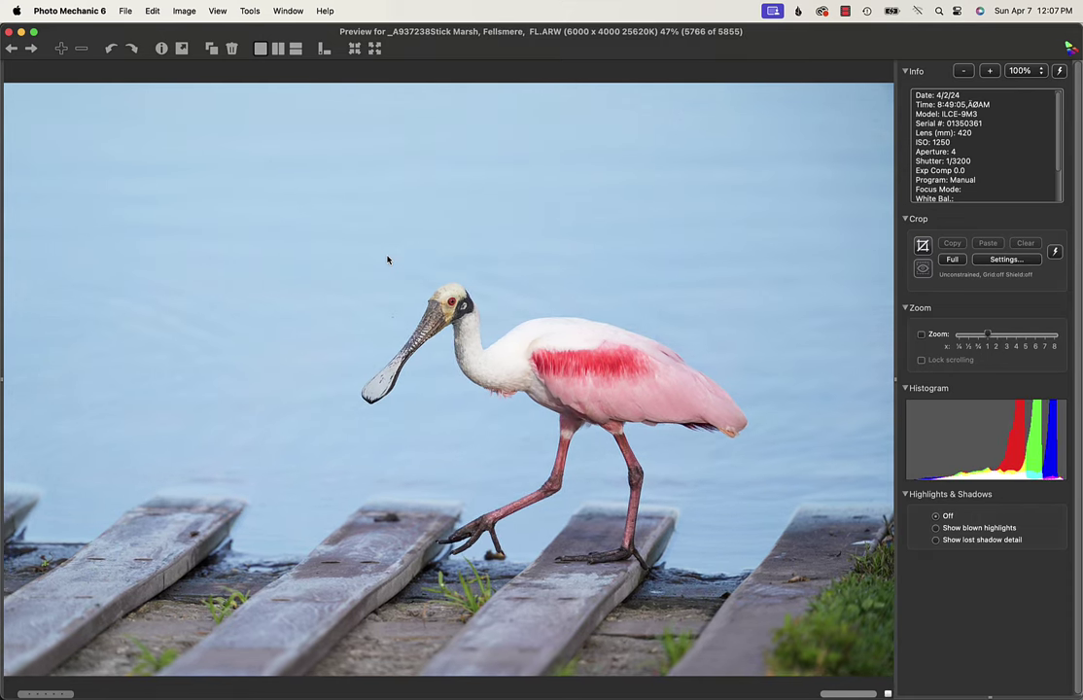
# Step: Check the stride and head angle of the walking spoonbill on the planks from _A937238 to _A937249
pyautogui.press('Right')
pyautogui.press('Right')
pyautogui.press('Right')
pyautogui.press('Right')
pyautogui.press('Right')
pyautogui.press('Right')
pyautogui.press('Right')
pyautogui.press('Right')
pyautogui.press('Right')
pyautogui.press('Right')
pyautogui.press('Right')
pyautogui.press('Right')
pyautogui.press('Right')
pyautogui.press('Right')
pyautogui.press('Right')
pyautogui.press('Right')
pyautogui.press('Right')
pyautogui.press('Right')
pyautogui.press('Right')
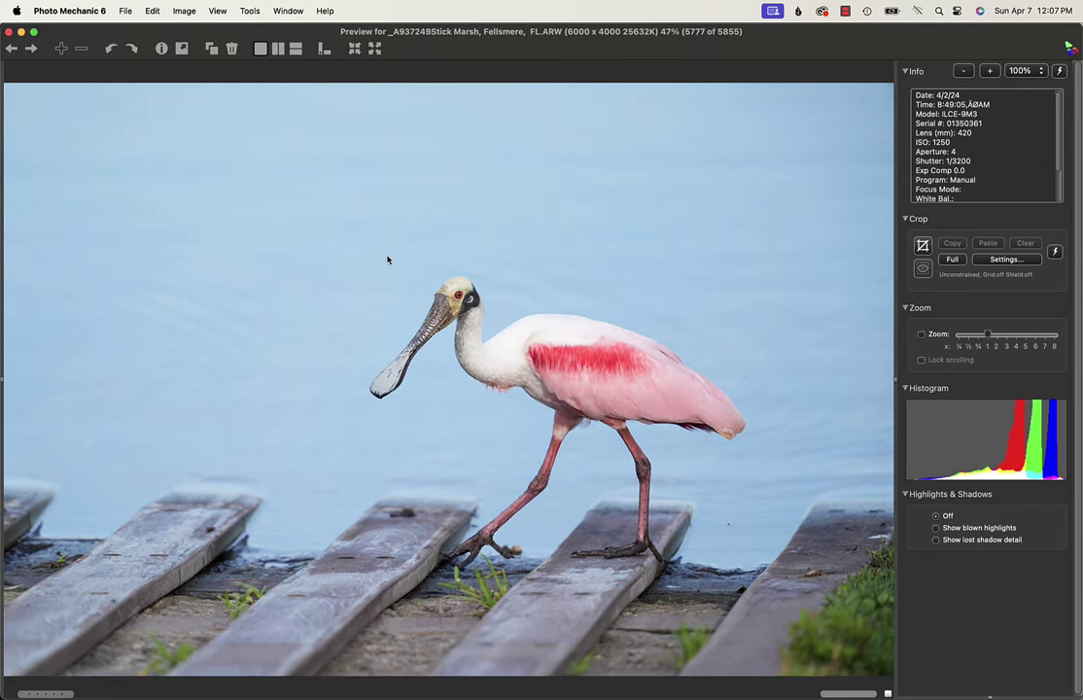
# Step: Review the frames from the walking spoonbill in _A937249 to the spoonbill gliding over blue water in _A937268
pyautogui.press('Right')
pyautogui.press('Right')
pyautogui.press('Right')
pyautogui.press('Right')
pyautogui.press('Right')
pyautogui.press('Right')
pyautogui.press('Right')
pyautogui.press('Right')
pyautogui.press('Right')
pyautogui.press('Right')
pyautogui.press('Right')
pyautogui.press('Right')
pyautogui.press('Right')
pyautogui.press('Right')
pyautogui.press('Right')
pyautogui.press('Right')
pyautogui.press('Right')
pyautogui.press('Right')
pyautogui.press('Right')
pyautogui.press('Right')
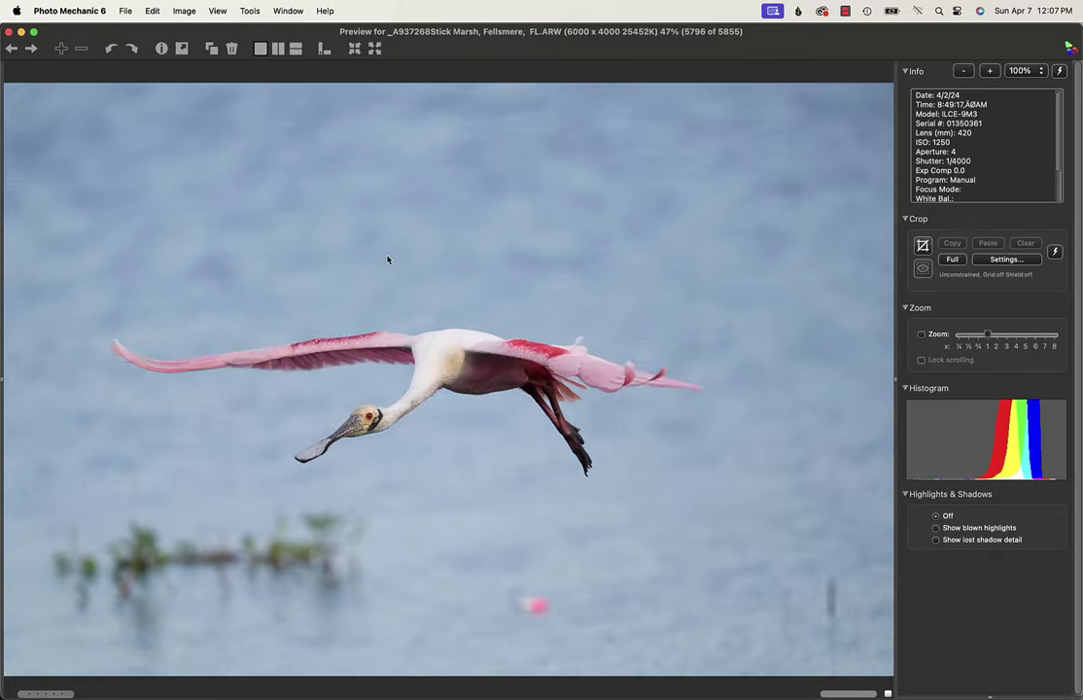
# Step: Scan the burst of the spoonbill flying over water from _A937268 to _A937288, checking wing position and background
pyautogui.press('Right')
pyautogui.press('Right')
pyautogui.press('Right')
pyautogui.press('Right')
pyautogui.press('Right')
pyautogui.press('Right')
pyautogui.press('Right')
pyautogui.press('Right')
pyautogui.press('Right')
pyautogui.press('Right')
pyautogui.press('Right')
pyautogui.press('Right')
pyautogui.press('Right')
pyautogui.press('Right')
pyautogui.press('Right')
pyautogui.press('Right')
pyautogui.press('Right')
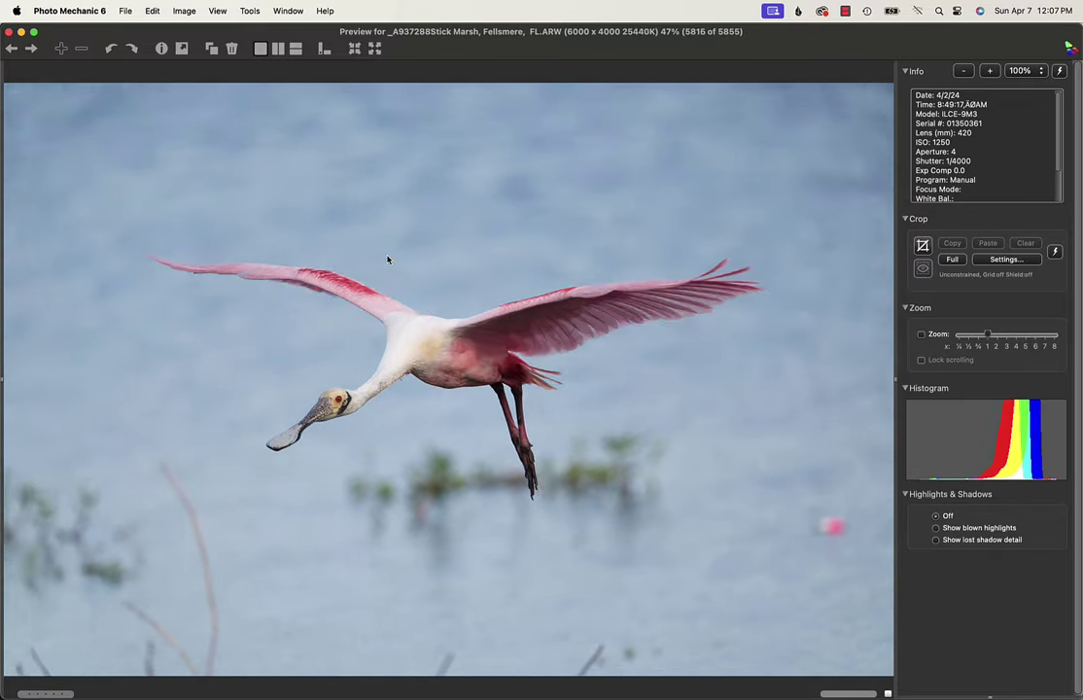
# Step: Compare the striding spoonbill frames from _A937299 to _A937303, and tag _A937302
pyautogui.press('Right')
pyautogui.press('Right')
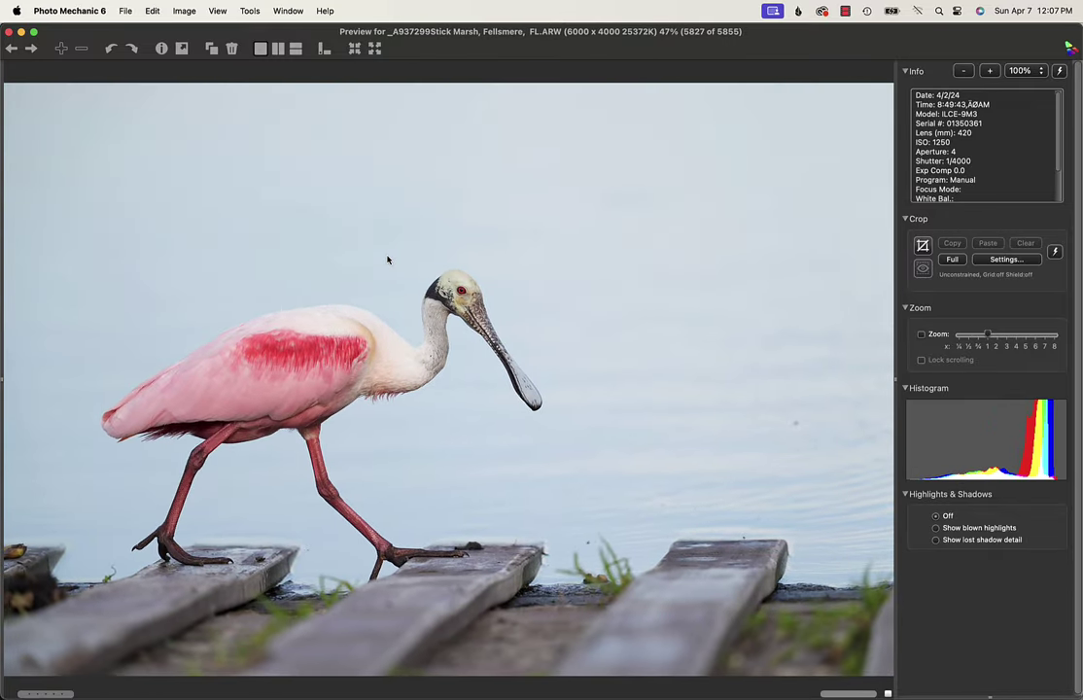
pyautogui.press('Right')
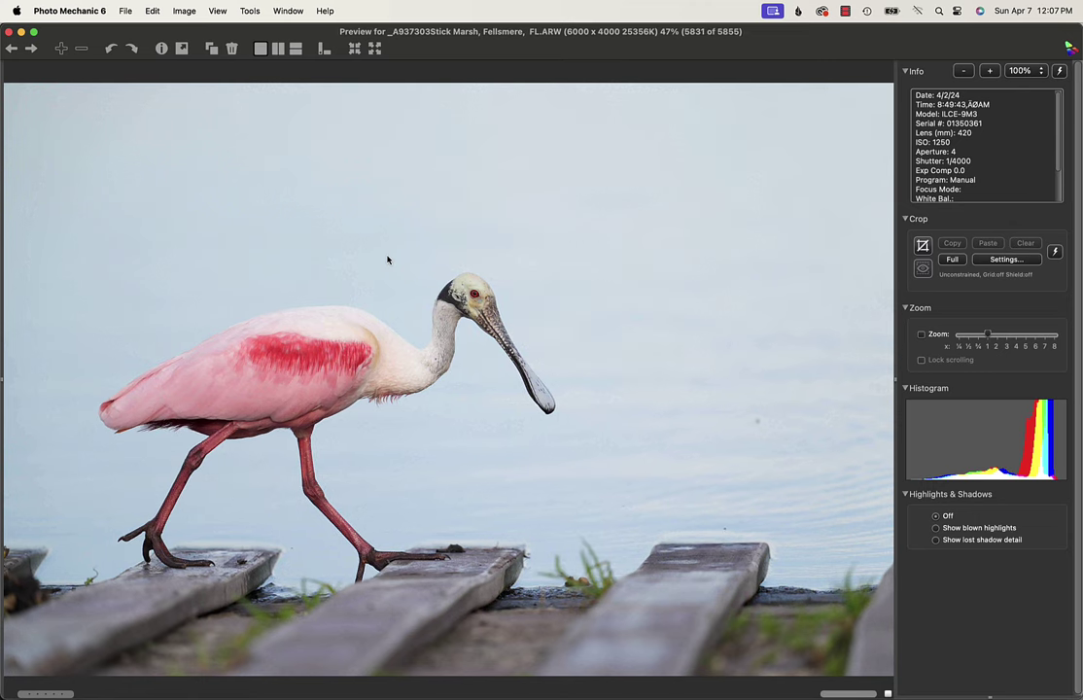
pyautogui.press('Left')
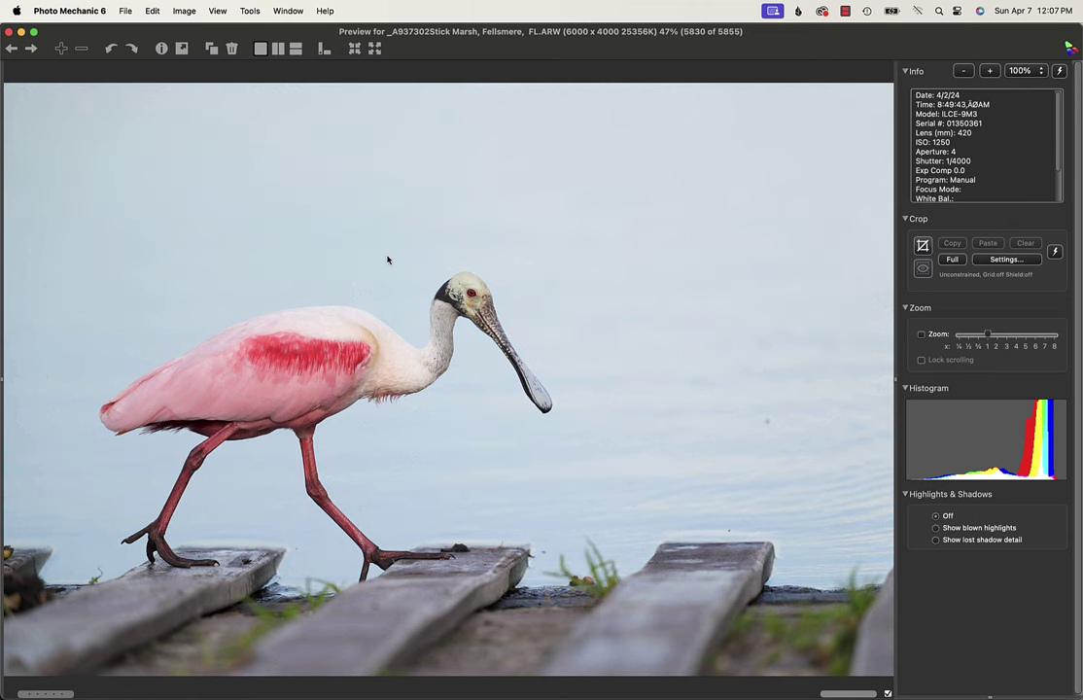
# Step: Examine the leg and head positions in the walking spoonbill burst from _A937302 to _A937317
pyautogui.press('Right')
pyautogui.press('Right')
pyautogui.press('Right')
pyautogui.press('Right')
pyautogui.press('Right')
pyautogui.press('Right')
pyautogui.press('Right')
pyautogui.press('Right')
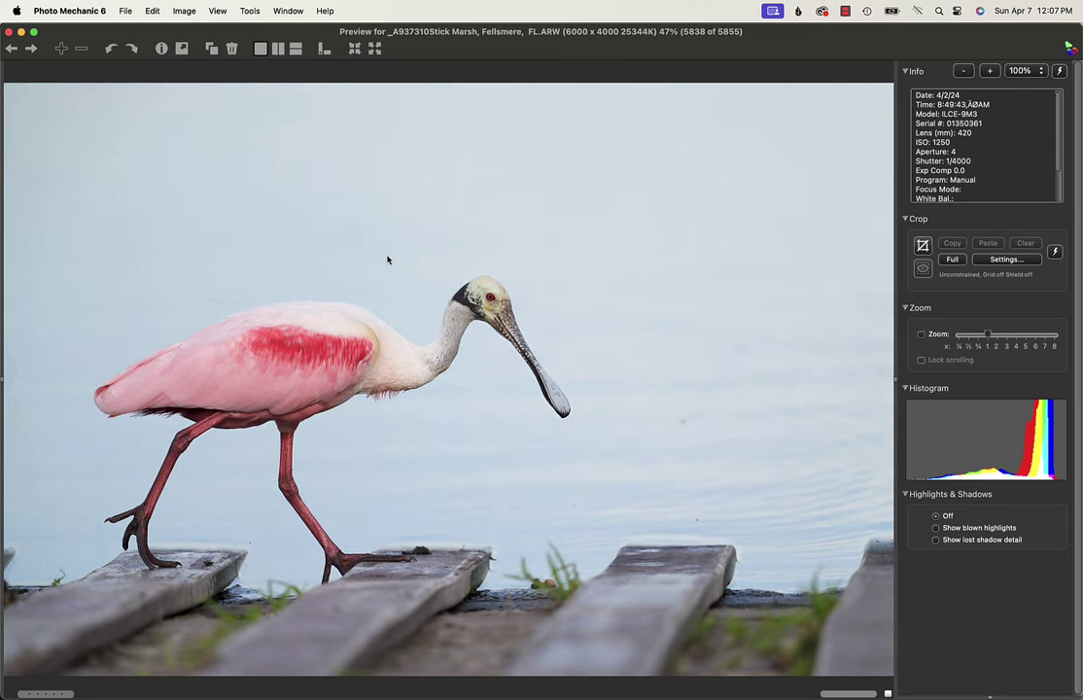
pyautogui.press('Right')
pyautogui.press('Right')
pyautogui.press('Right')
pyautogui.press('Right')
pyautogui.press('Right')
pyautogui.press('Right')
pyautogui.press('Right')
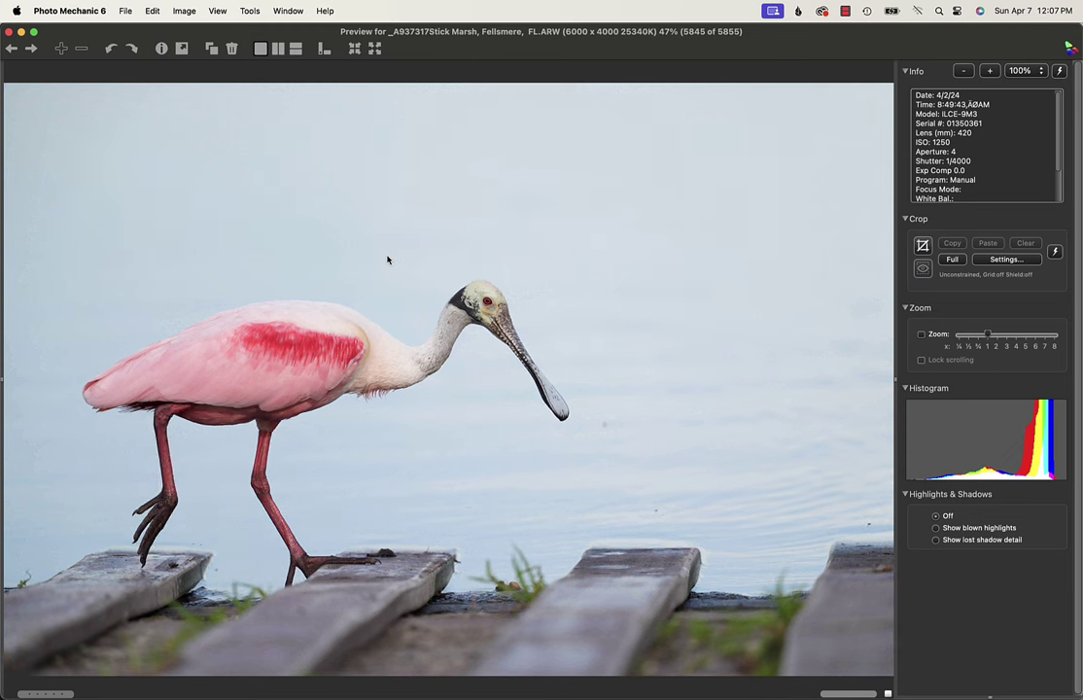
# Step: Review the raised-leg poses from _A937317 to the last frame, _A937327, and return to the thumbnails
pyautogui.press('Right')
pyautogui.press('Right')
pyautogui.press('Right')
pyautogui.press('Right')
pyautogui.press('Right')
pyautogui.press('Right')
pyautogui.press('Right')
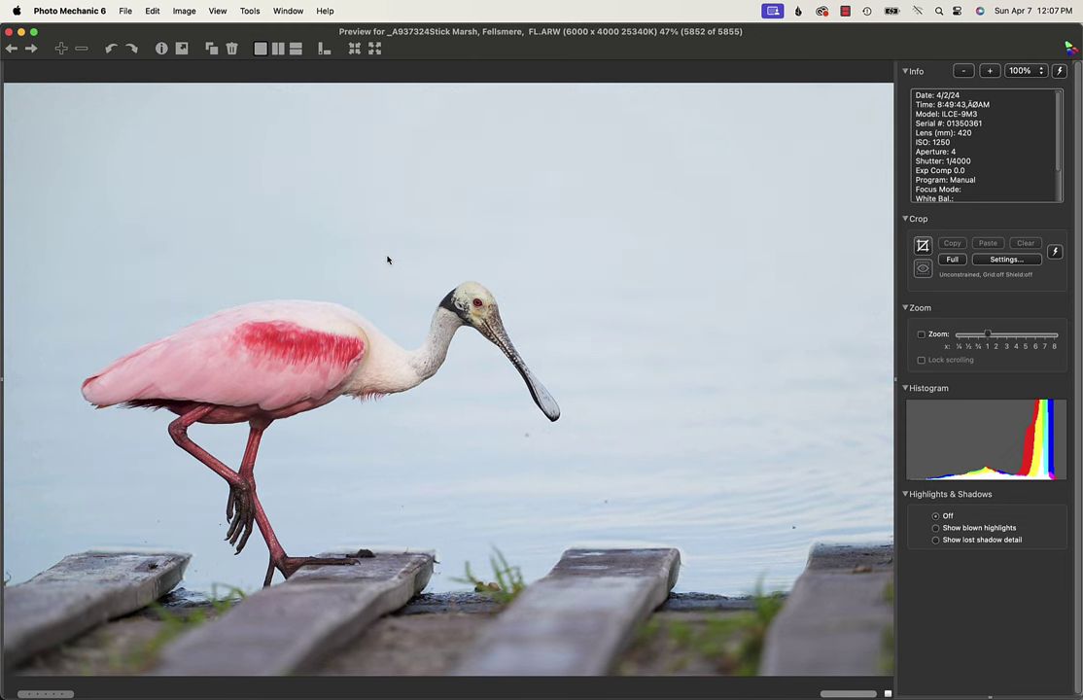
pyautogui.press('Right')
pyautogui.press('Right')
pyautogui.press('Right')
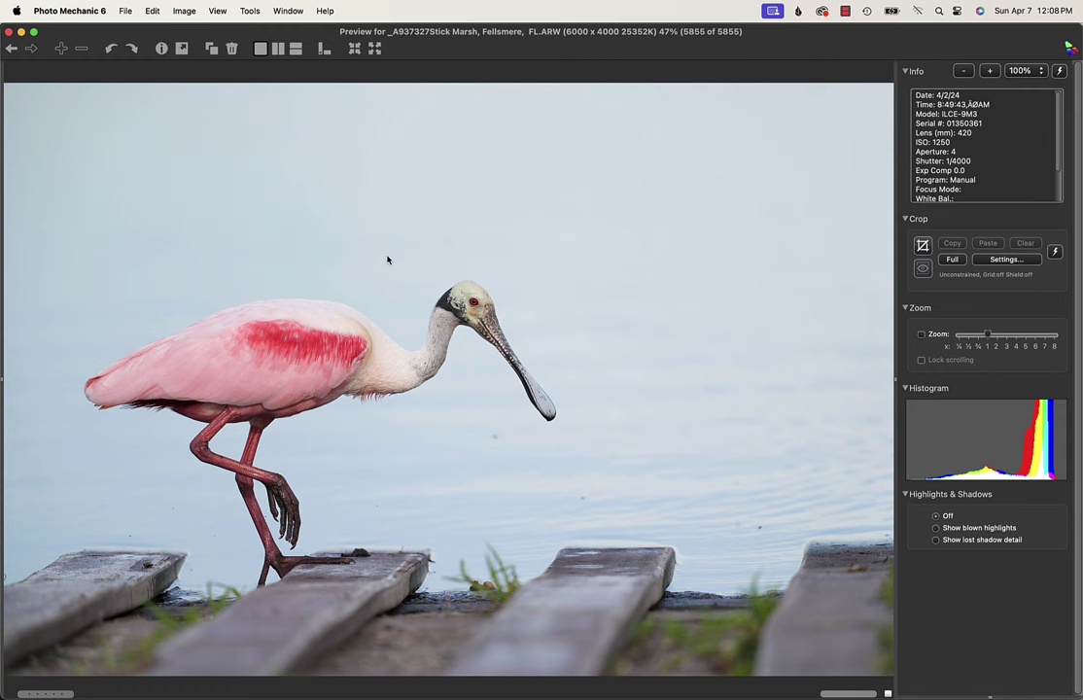
pyautogui.press('Escape')
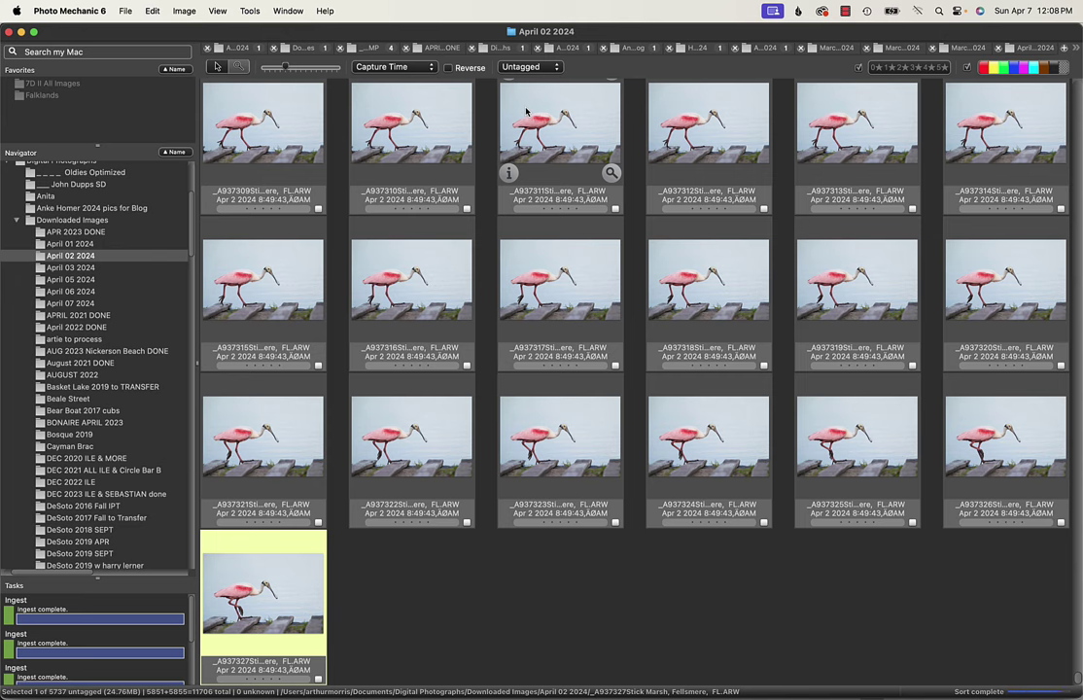
# Step: Select all untagged photos in the April 02 2024 folder and move them to the Trash
pyautogui.press('super+a')
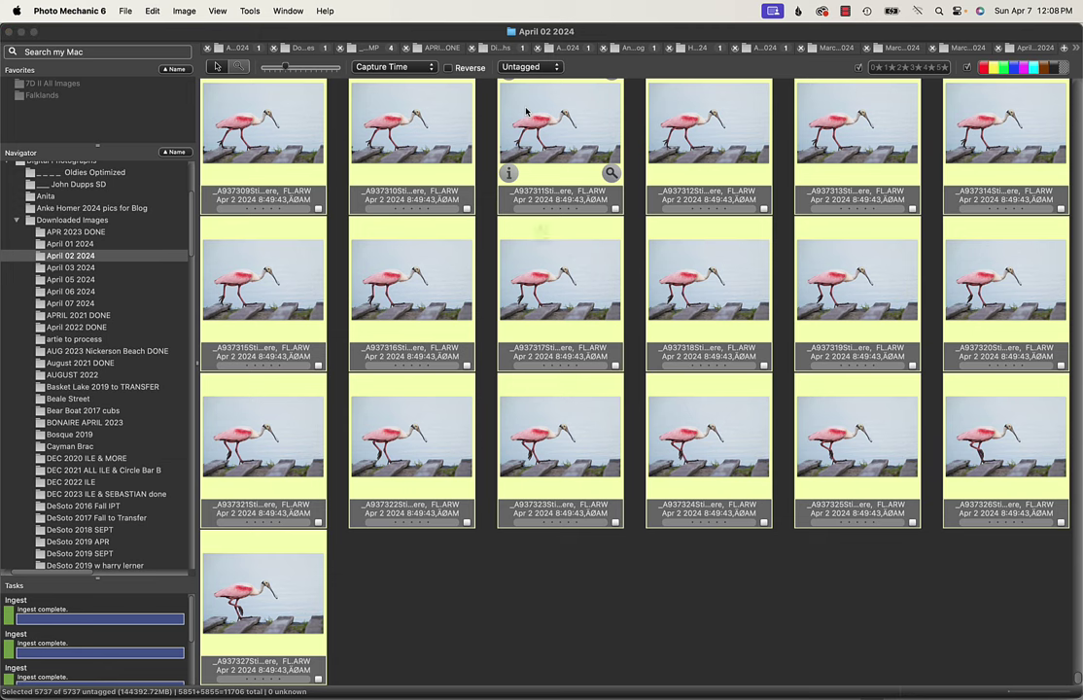
pyautogui.press('super+BackSpace')
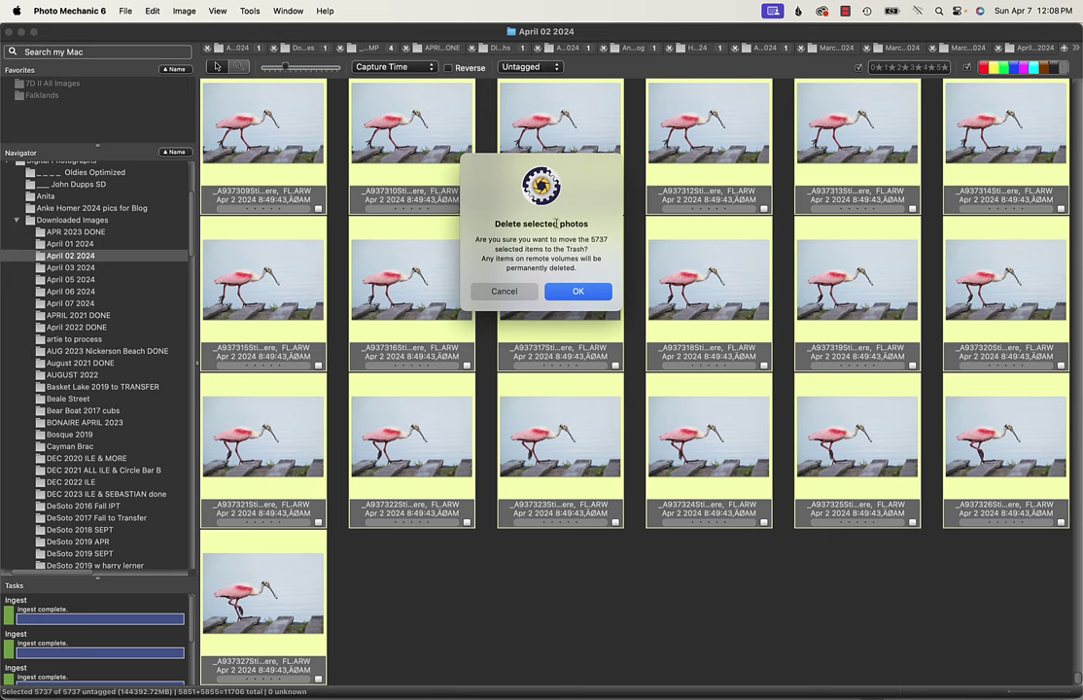
pyautogui.click(573, 291)
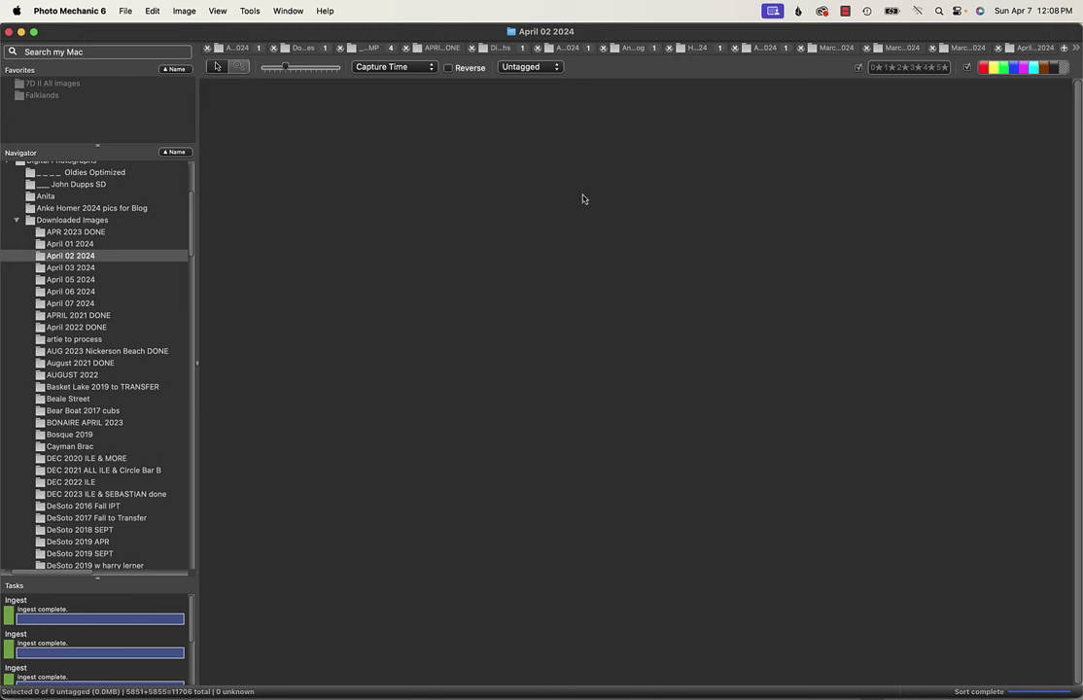
# Step: Set the thumbnail filter to All, and briefly preview the first photo of the spoonbill flying against green
pyautogui.click(554, 70)
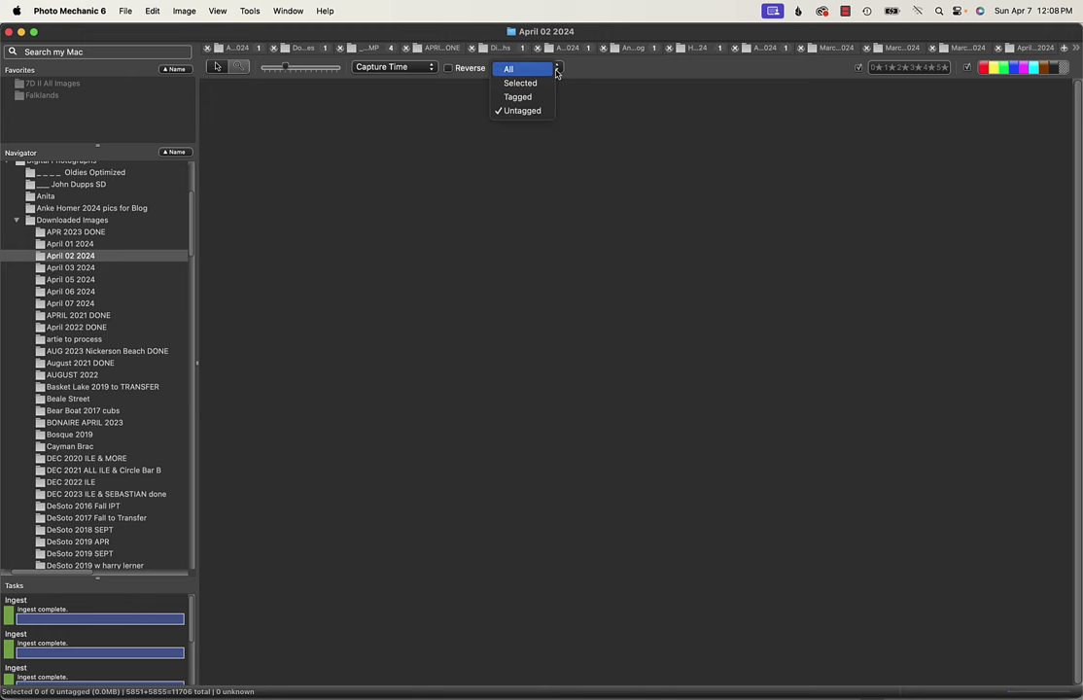
pyautogui.click(511, 69)
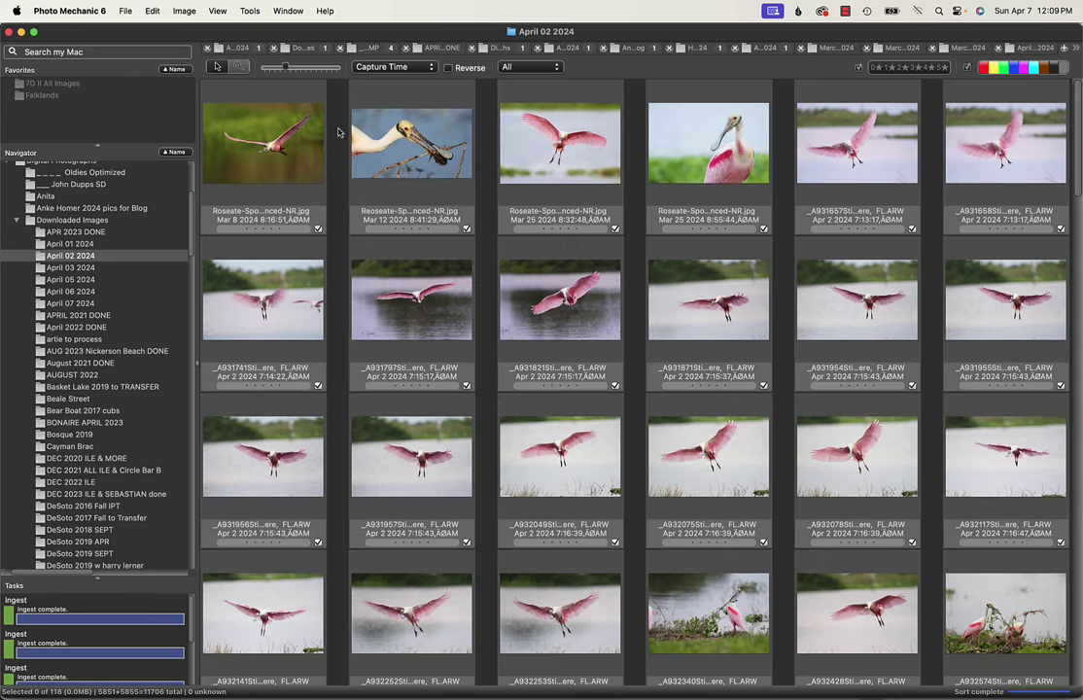
pyautogui.click(300, 148)
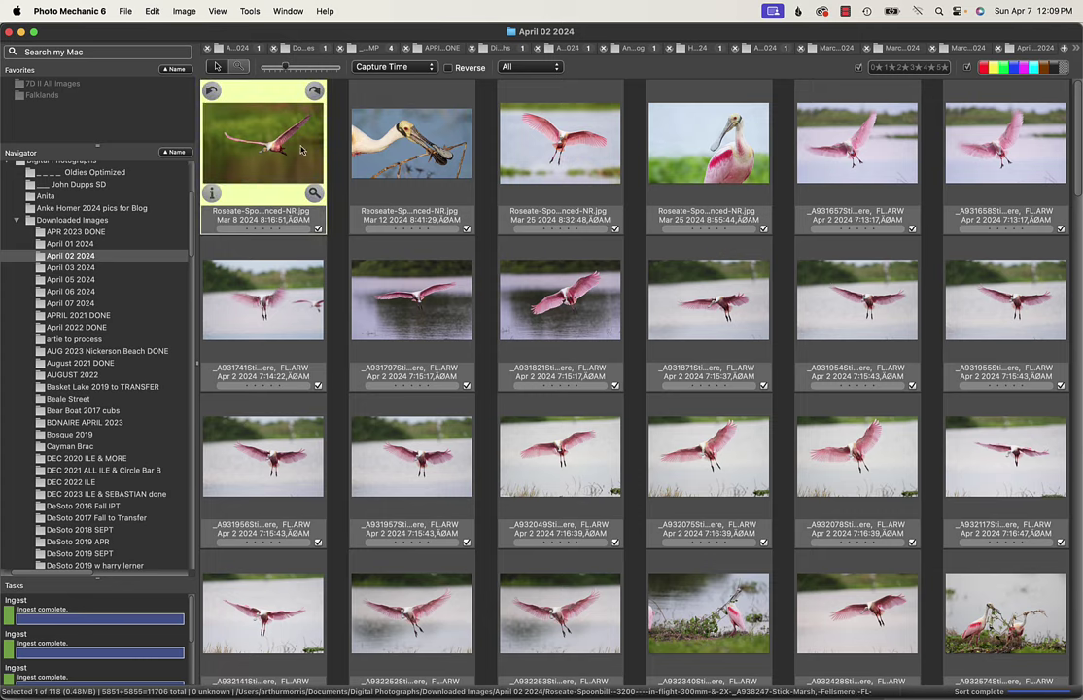
pyautogui.doubleClick(300, 149)
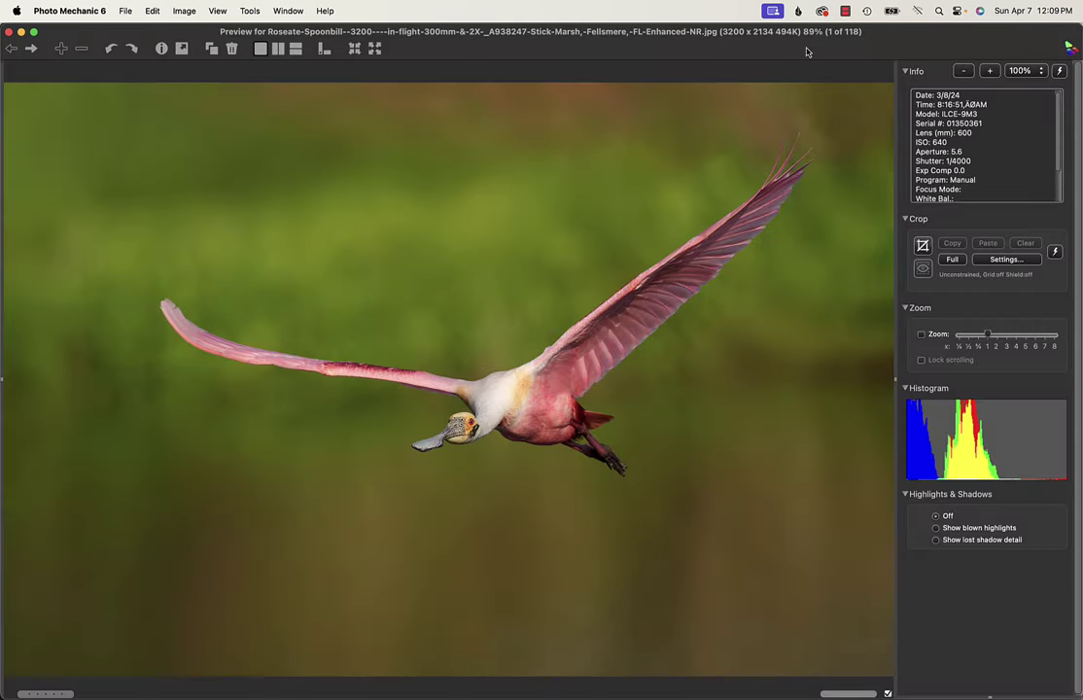
pyautogui.press('Escape')
# Step: Look over the kept thumbnails in the April 02 2024 folder, including the last frames and the middle flight series
pyautogui.scroll(-5, 789, 133)
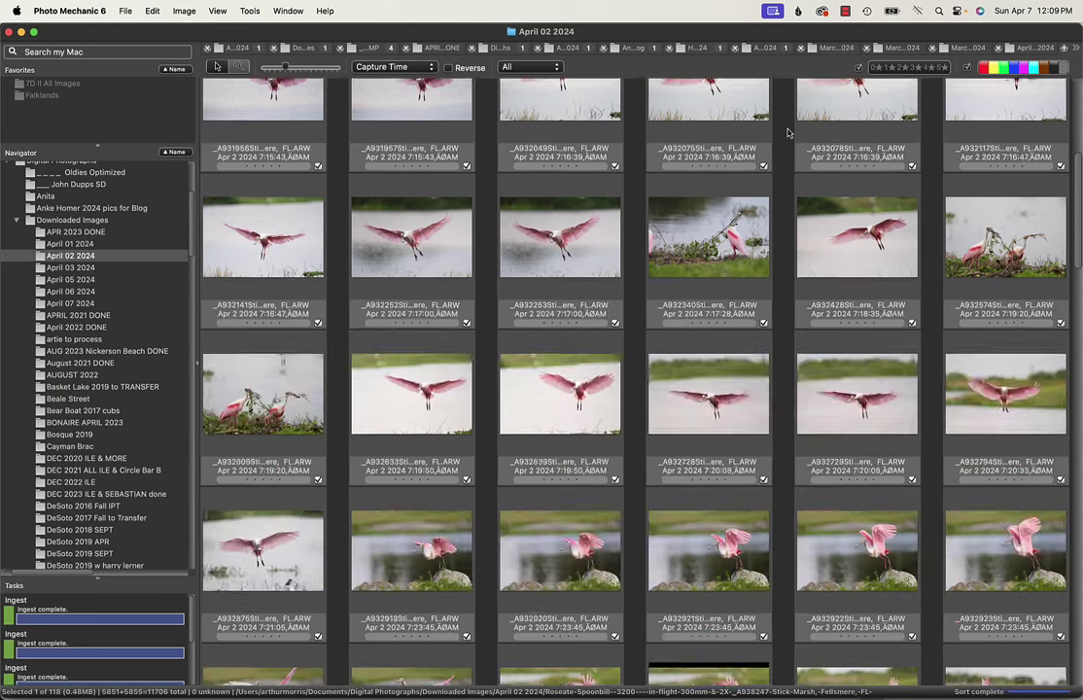
pyautogui.scroll(-15, 788, 133)
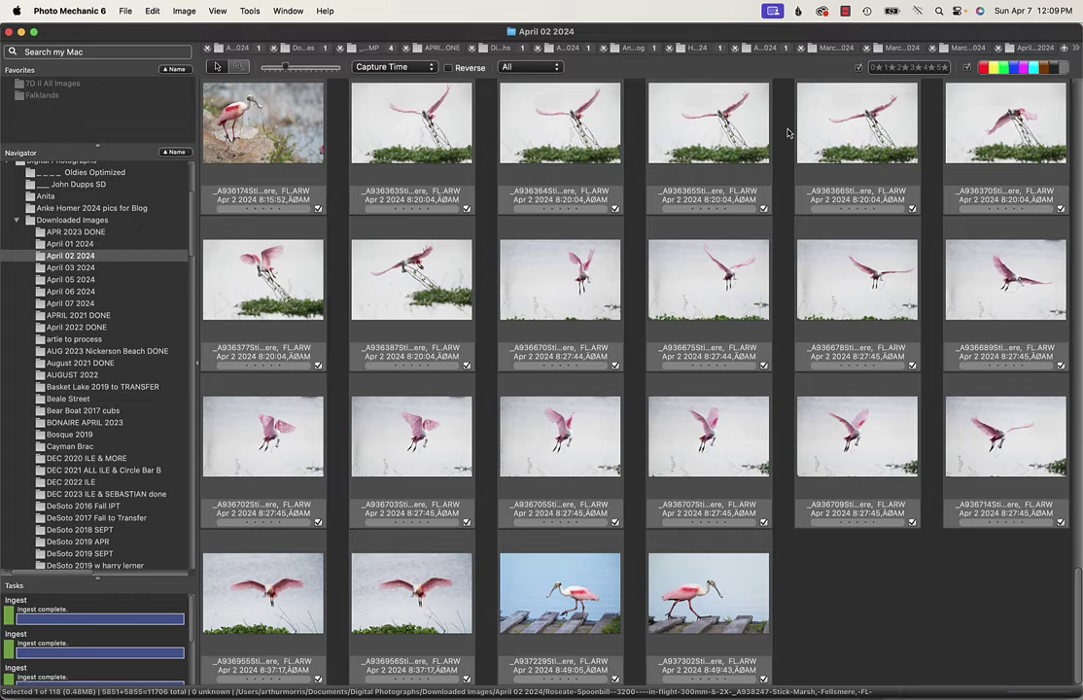
pyautogui.scroll(15, 788, 133)
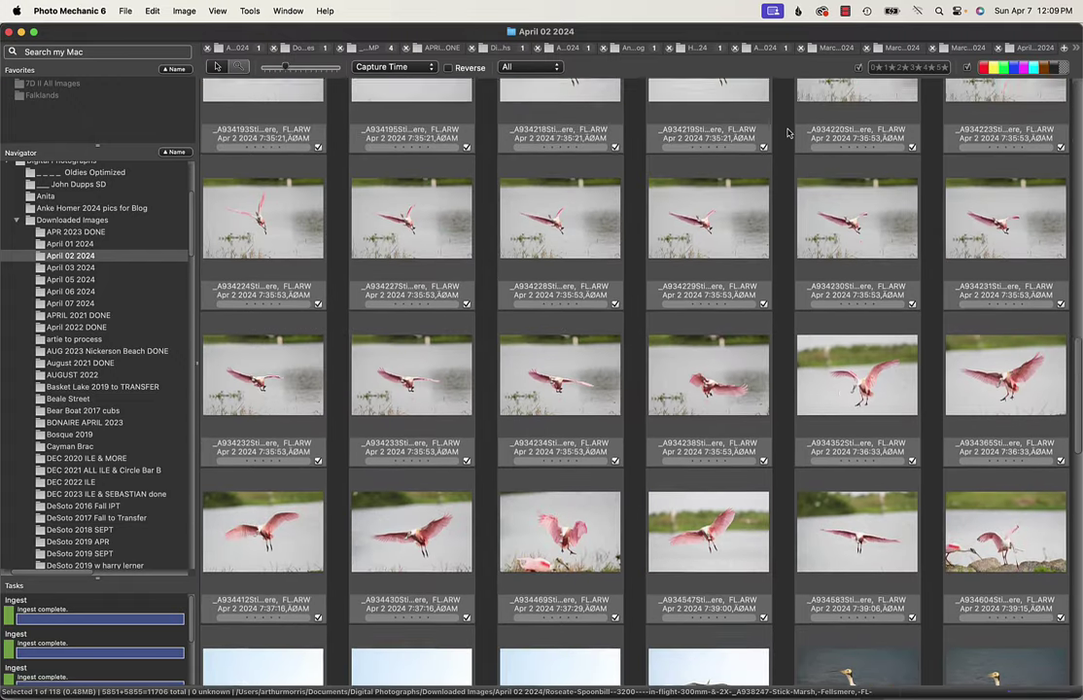
pyautogui.scroll(5, 788, 134)
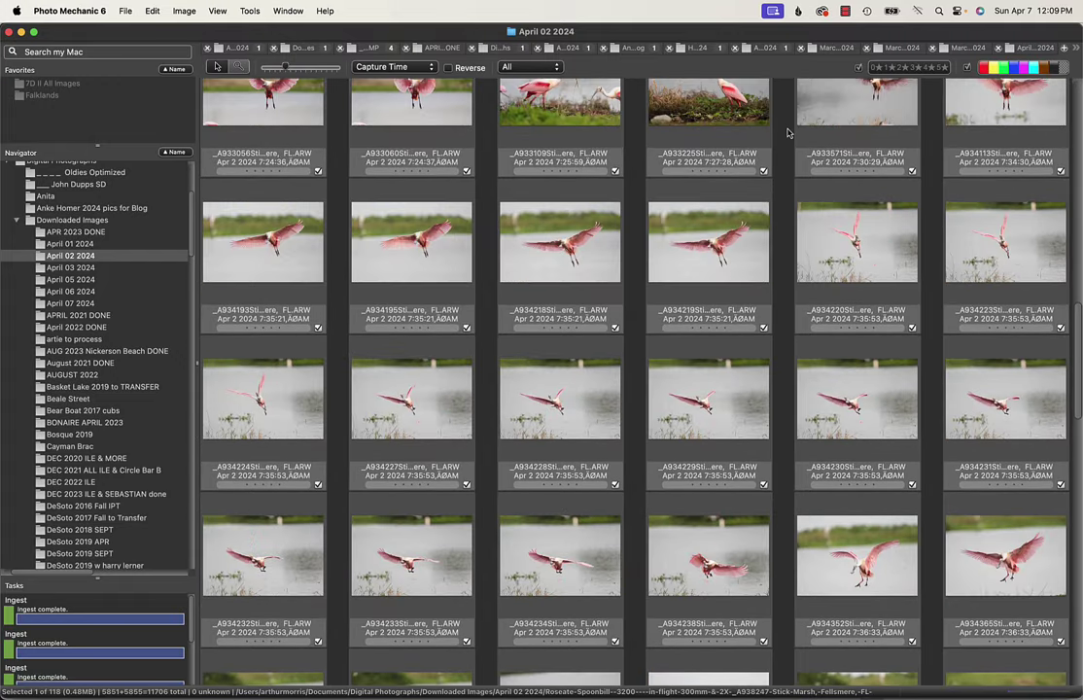
pyautogui.scroll(-5, 788, 133)
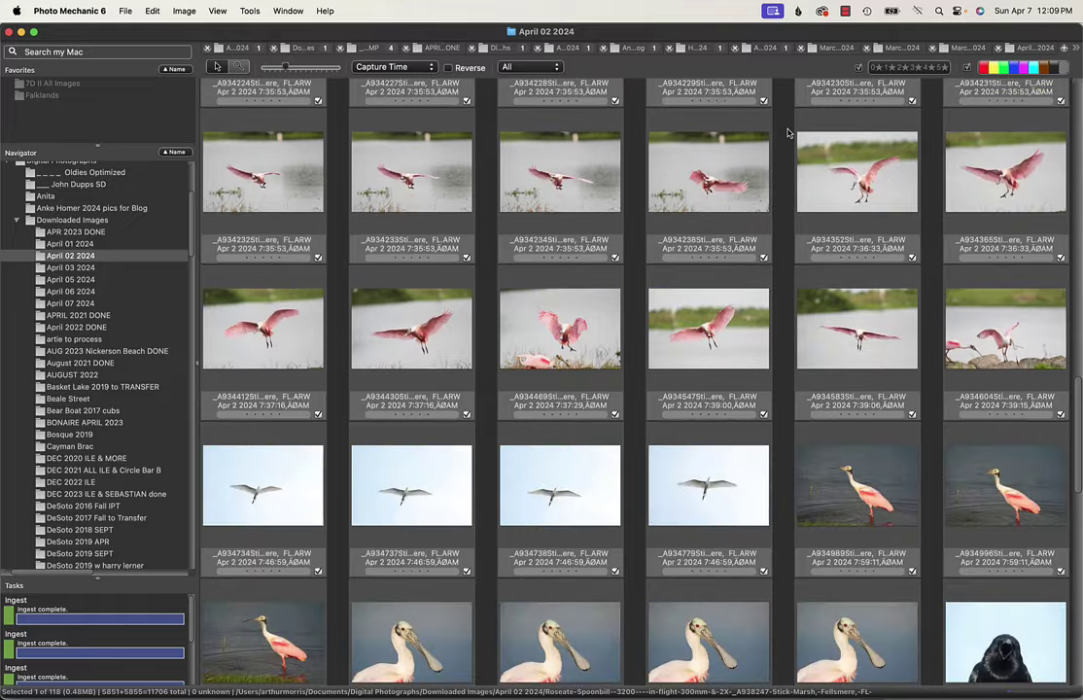
pyautogui.scroll(-12, 788, 133)
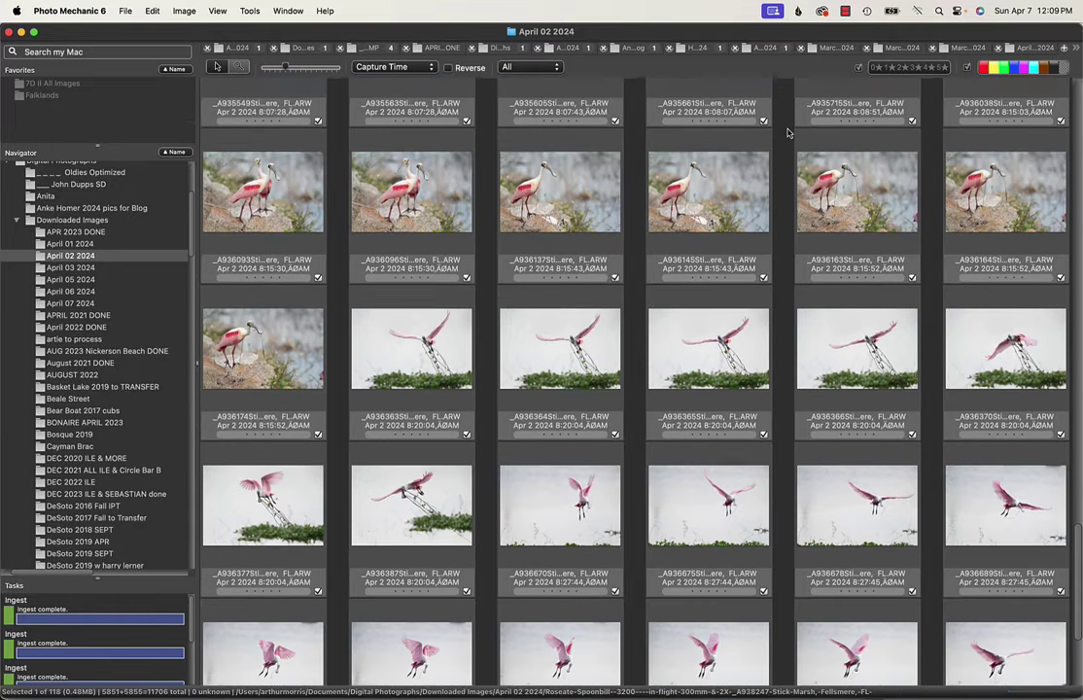
pyautogui.scroll(-2, 788, 133)
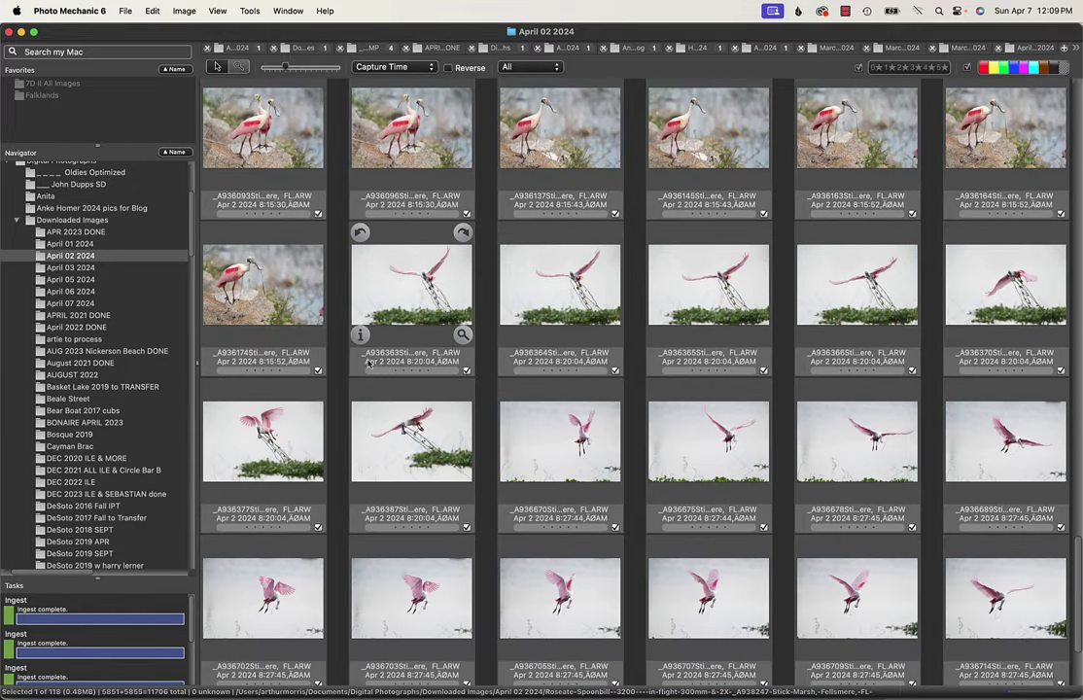
# Step: Preview the spoonbill with nesting branches in _A936377, and compare it with _A936387, _A936670 and _A936370
pyautogui.click(267, 427)
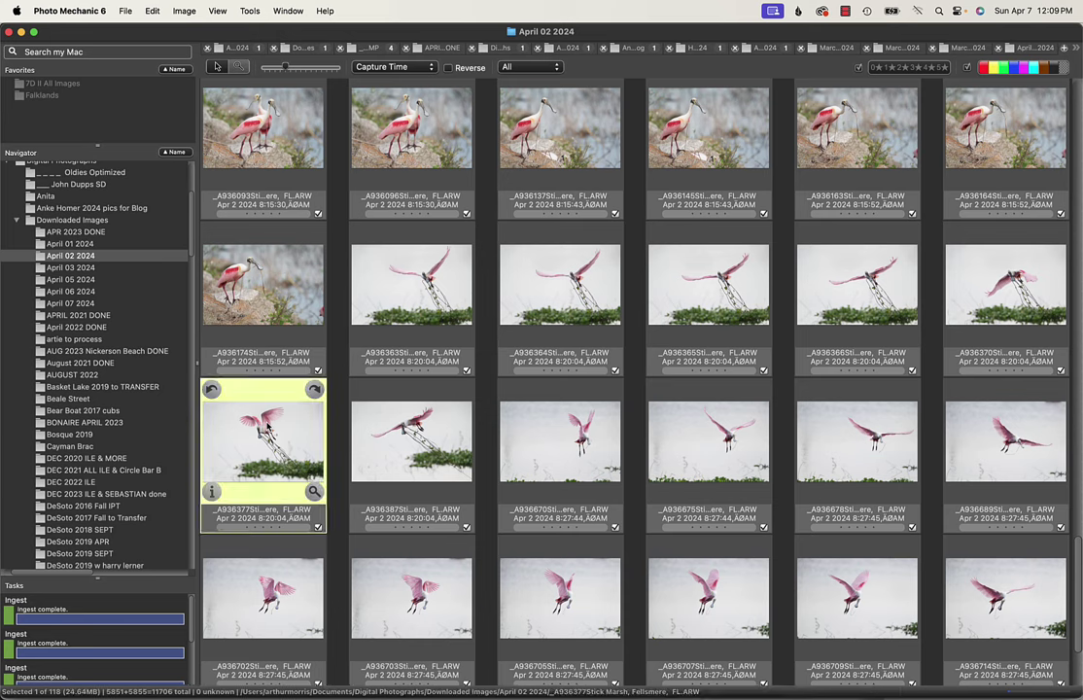
pyautogui.doubleClick(267, 428)
pyautogui.press('Right')
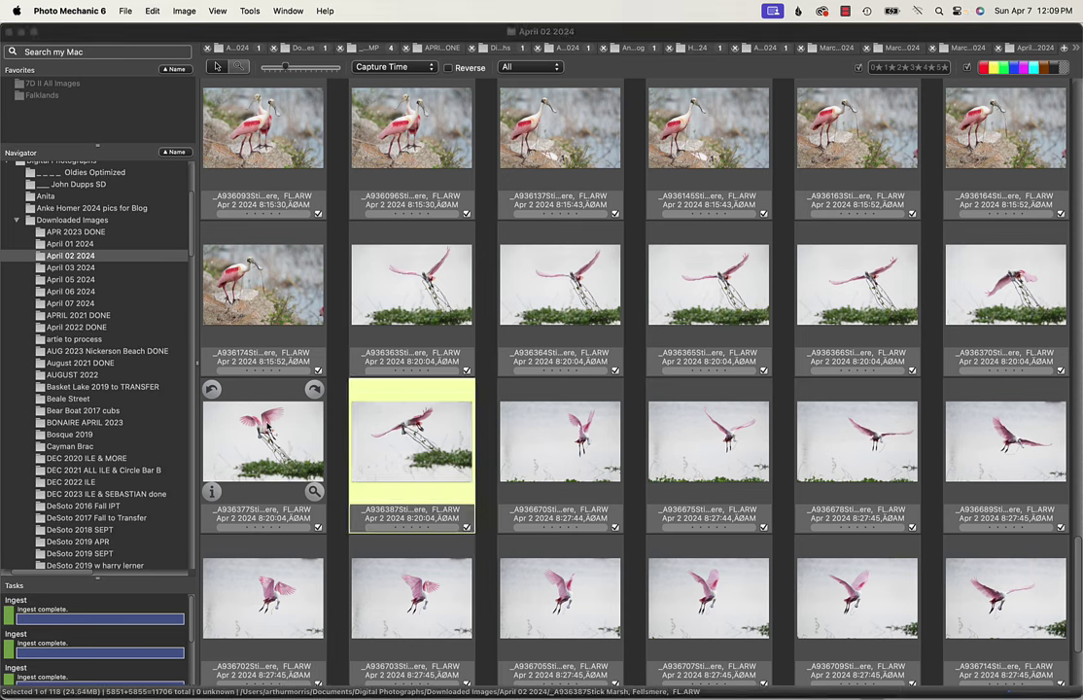
pyautogui.press('Right')
pyautogui.press('Left')
pyautogui.press('Left')
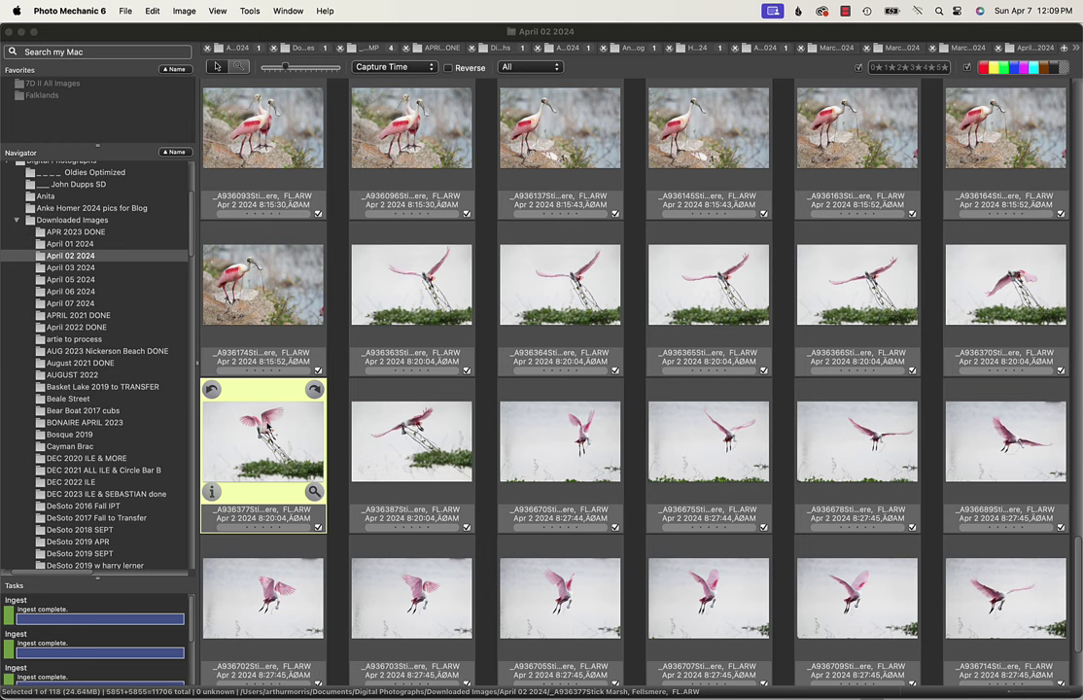
pyautogui.press('Right')
pyautogui.press('Right')
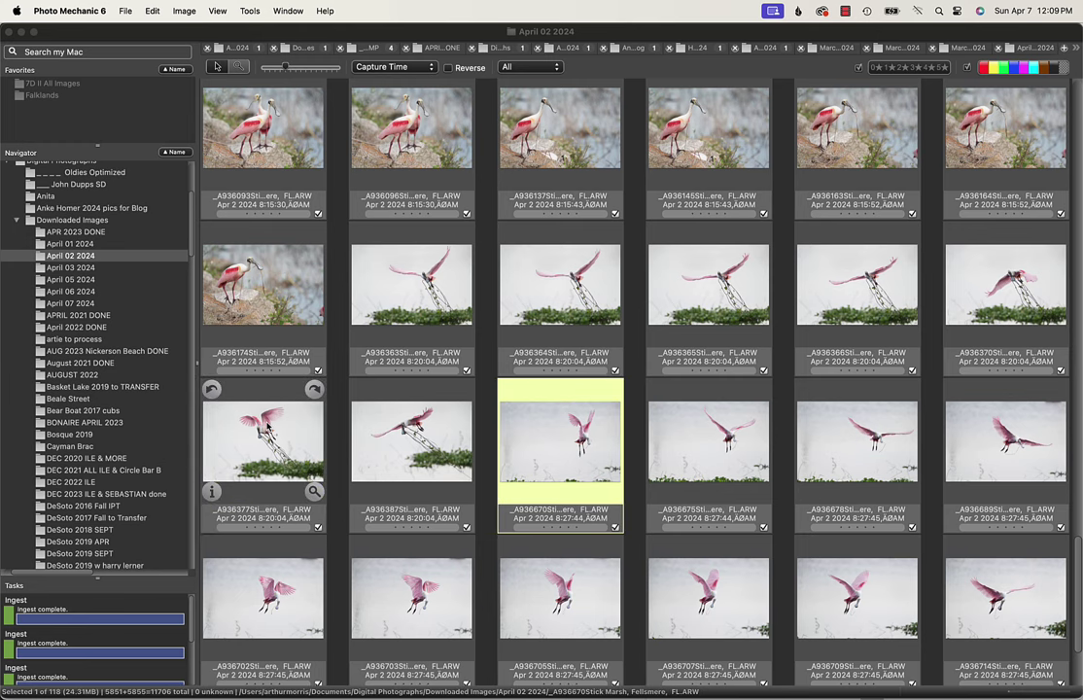
pyautogui.press('Left')
pyautogui.press('Left')
pyautogui.press('Left')
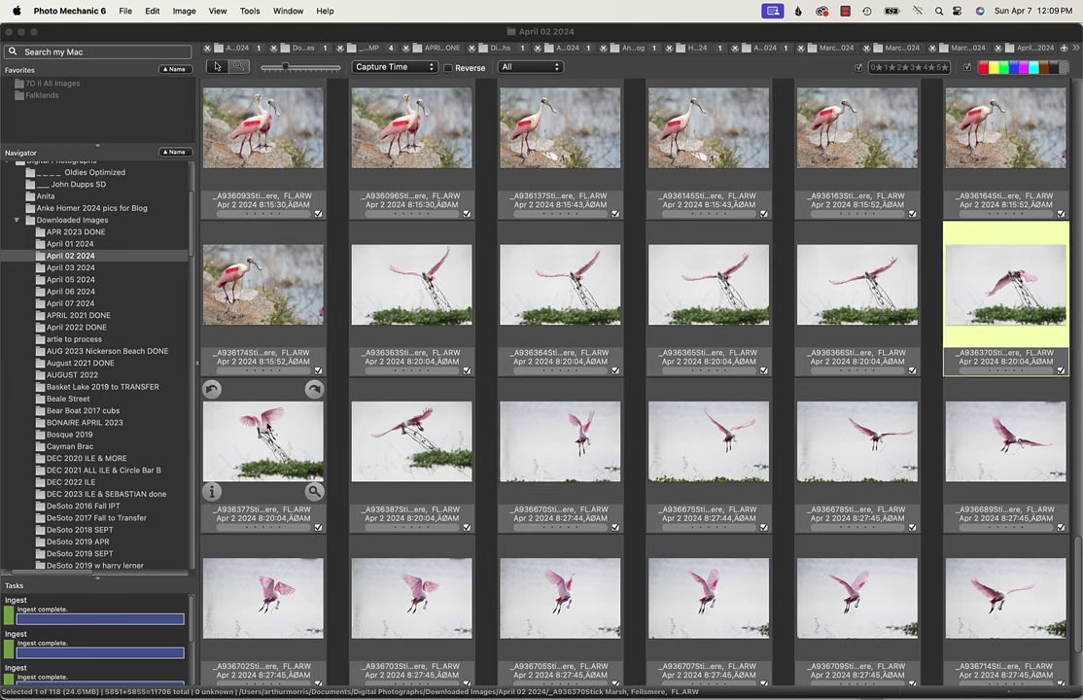
# Step: Compare the two spoonbill frames with nesting branches, _A936377 and _A936387, and mark _A936377 with the red color class
pyautogui.press('Right')
pyautogui.press('Right')
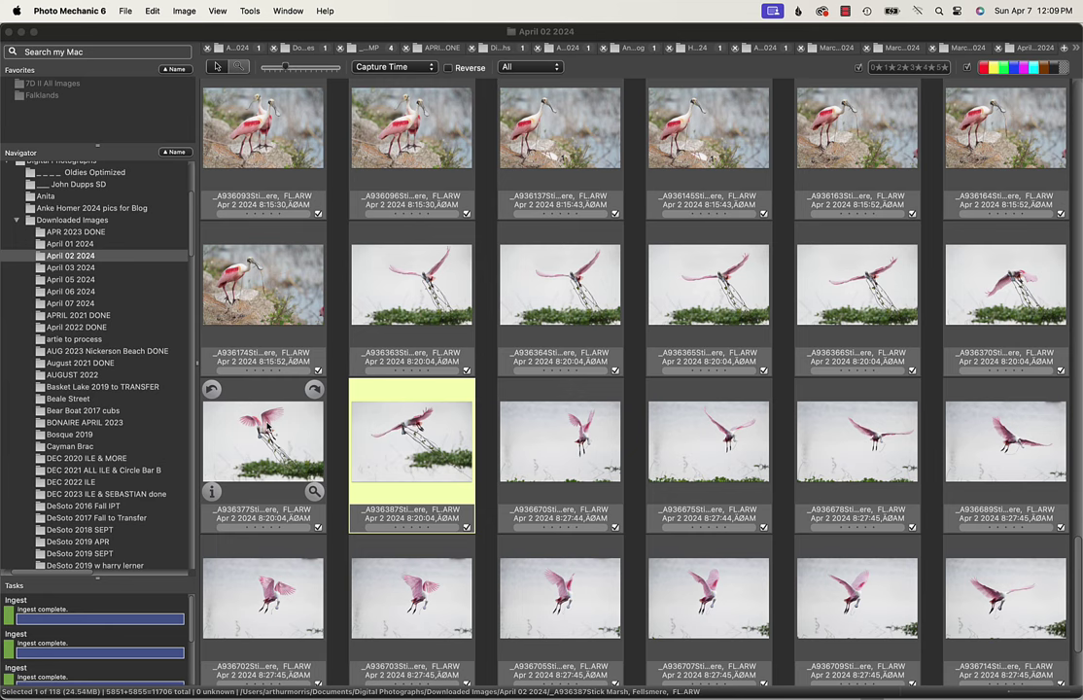
pyautogui.press('Left')
pyautogui.press('Right')
pyautogui.press('Left')
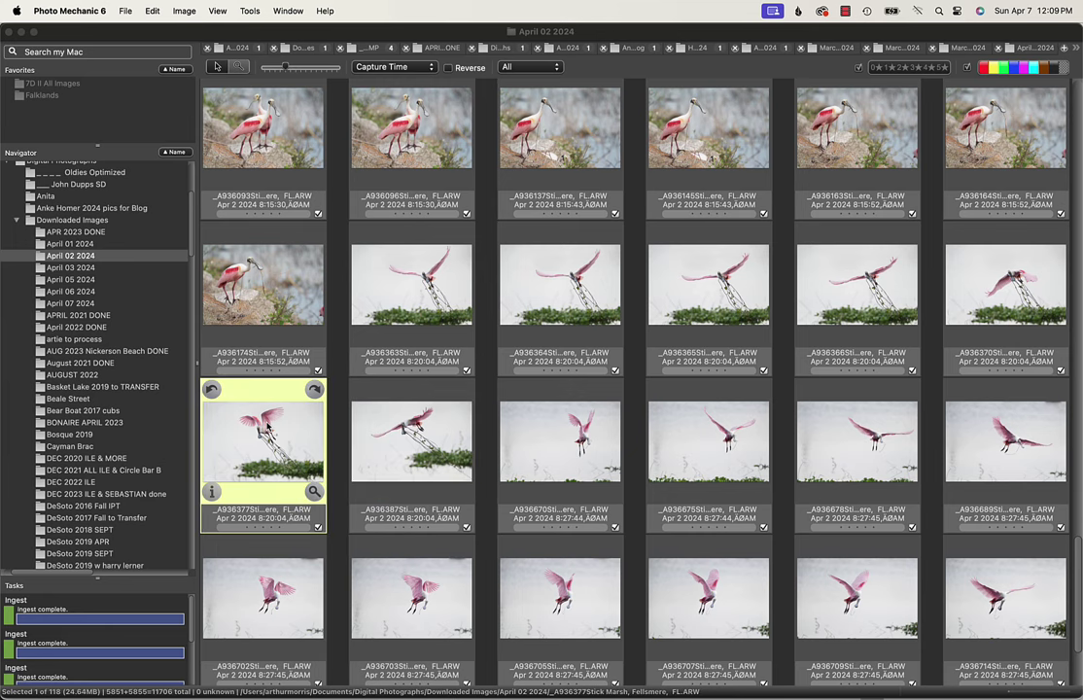
pyautogui.press('1')
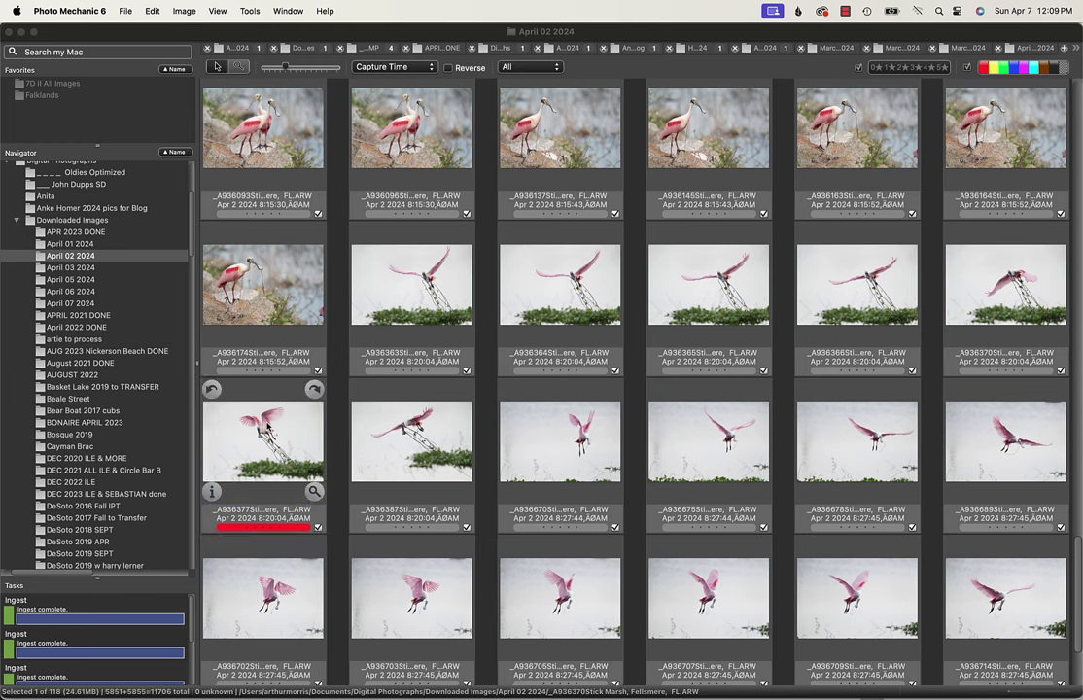
# Step: Mark the spoonbill frame _A936387 with the red color class and open it in the large preview
pyautogui.press('Right')
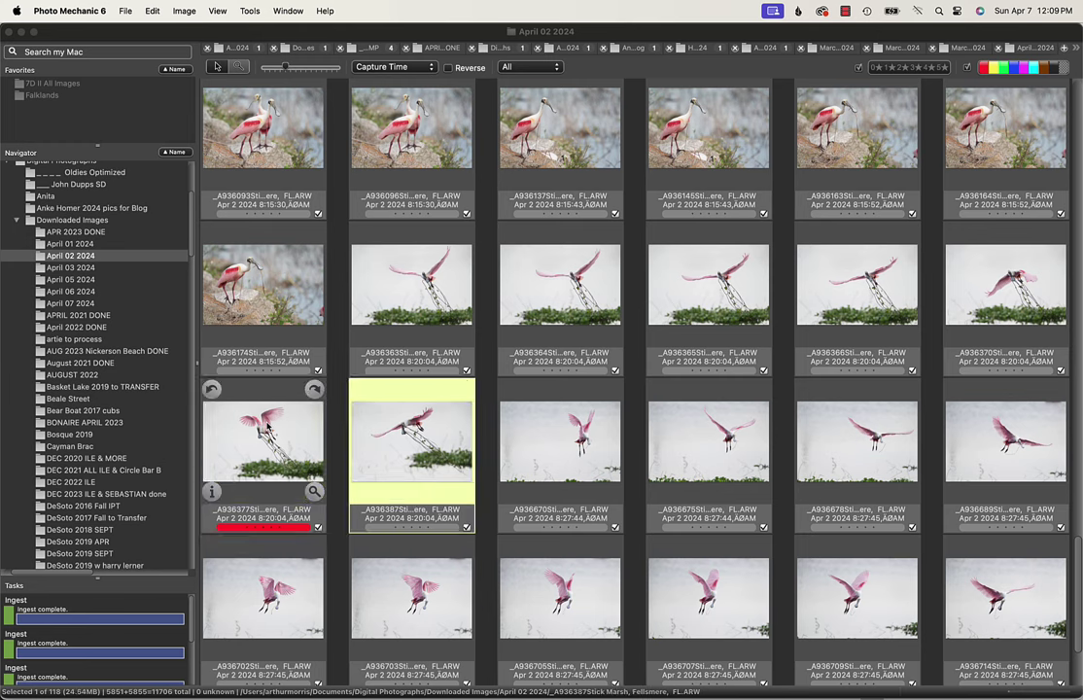
pyautogui.press('1')
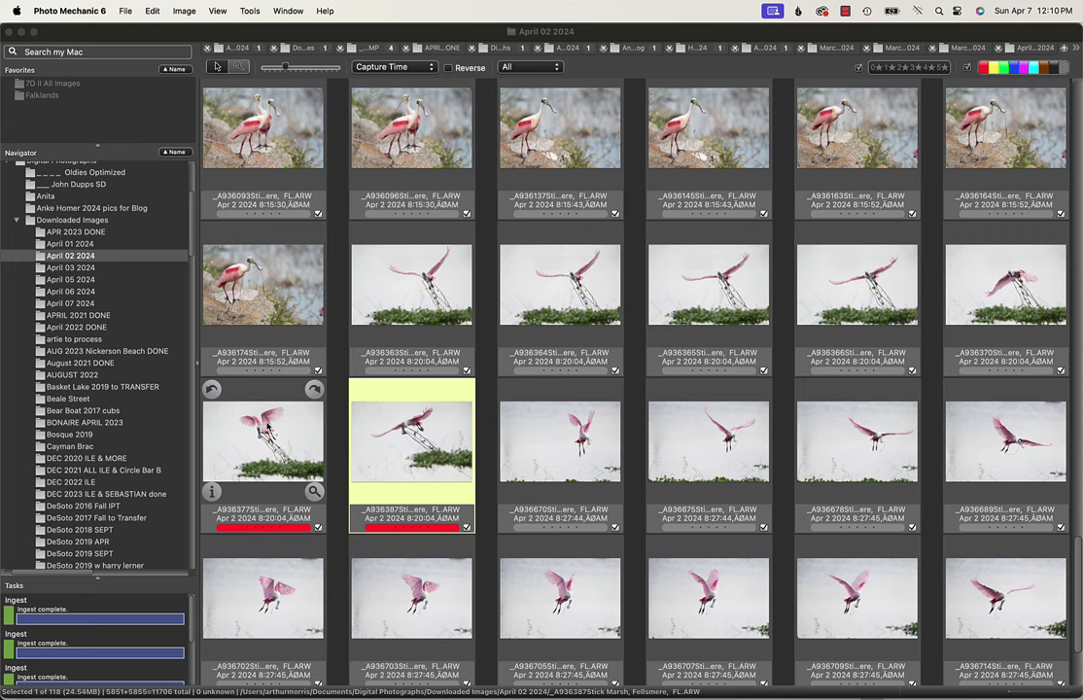
pyautogui.press('Return')
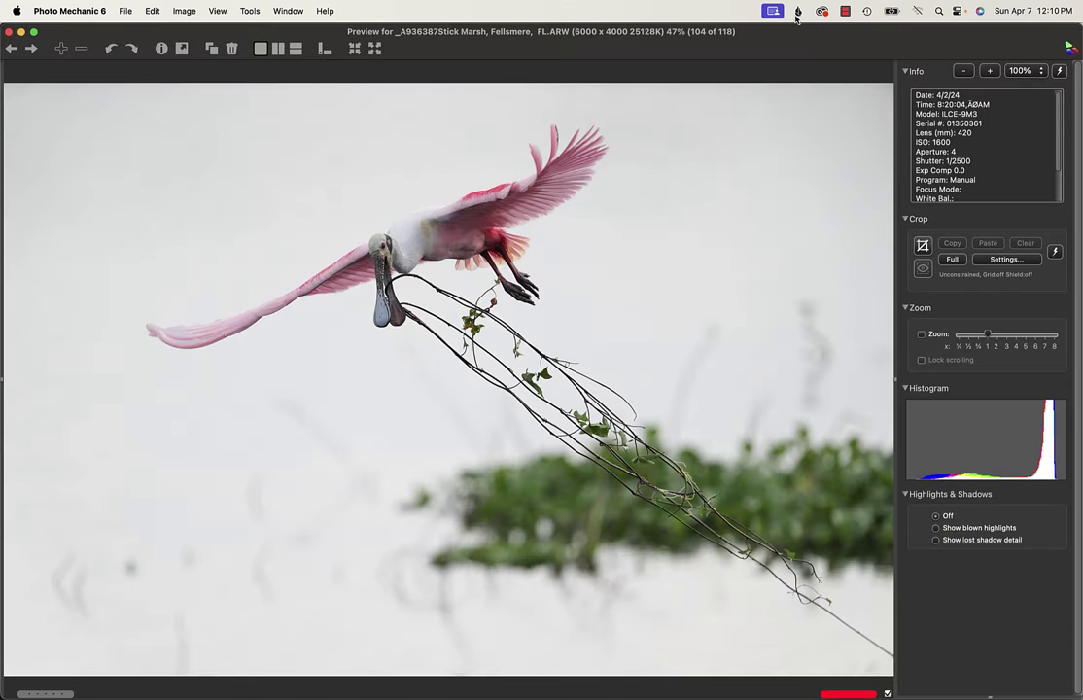